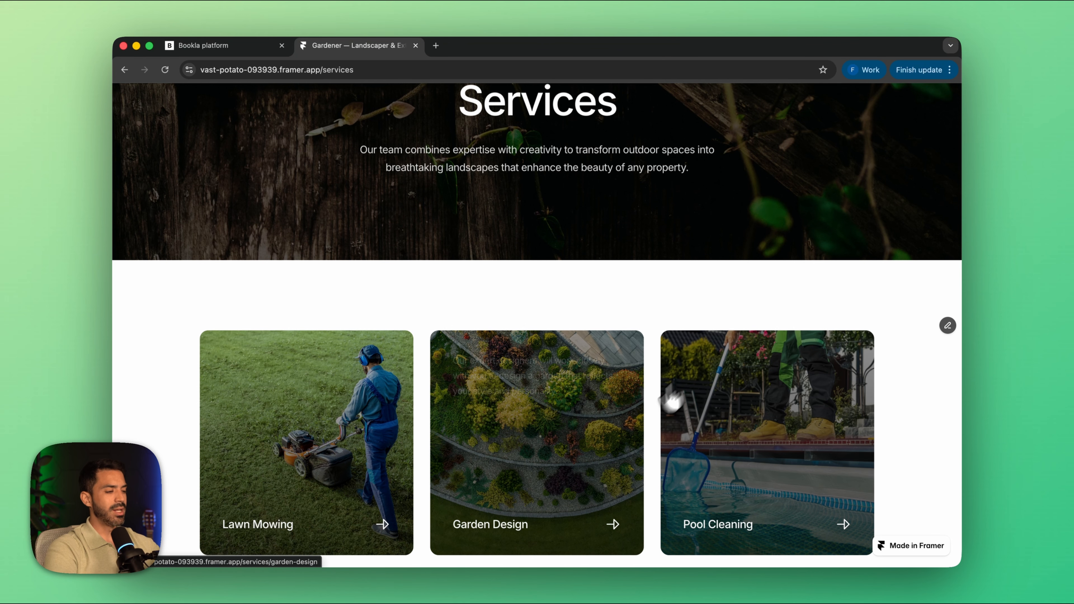
# Step: Open the Garden Design service and select Friday, June 5, 2026 at 10:00 AM in its booking calendar
pyautogui.scroll(-3, 614, 465)
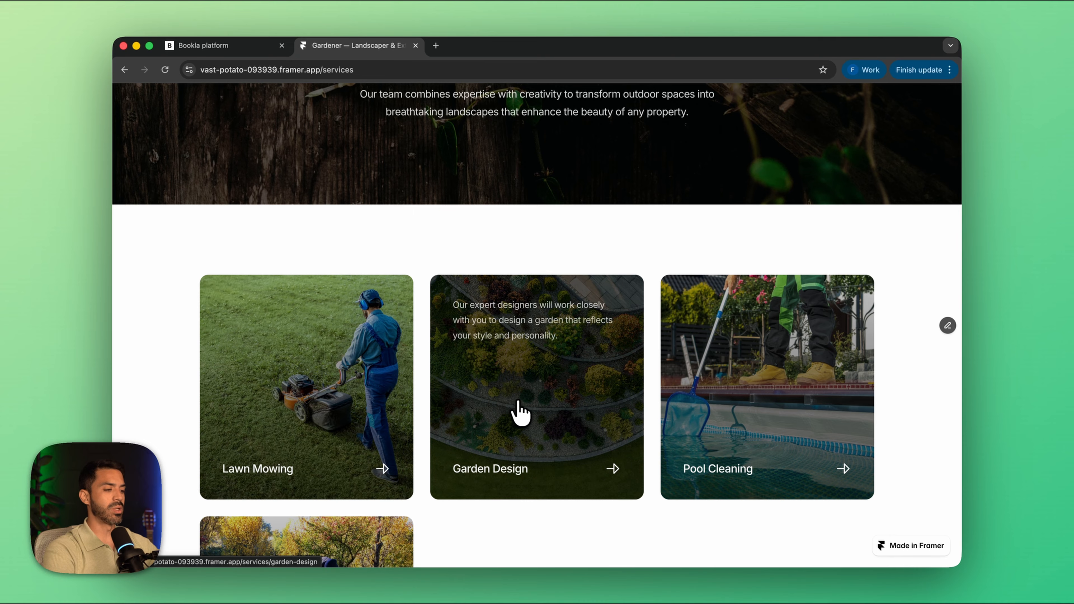
pyautogui.click(521, 406)
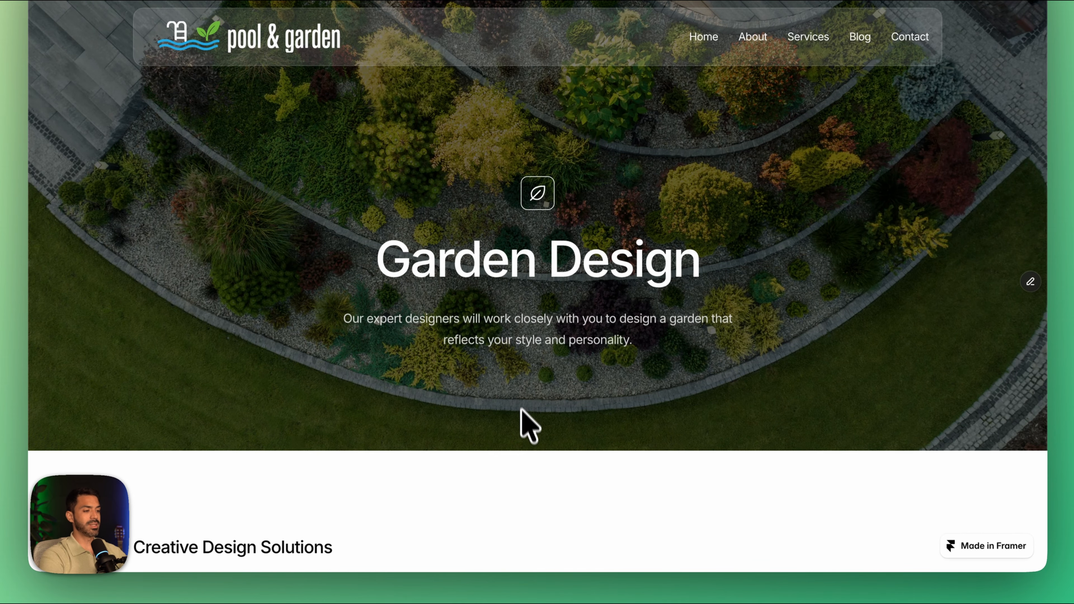
pyautogui.scroll(-2, 524, 429)
pyautogui.scroll(-5, 524, 429)
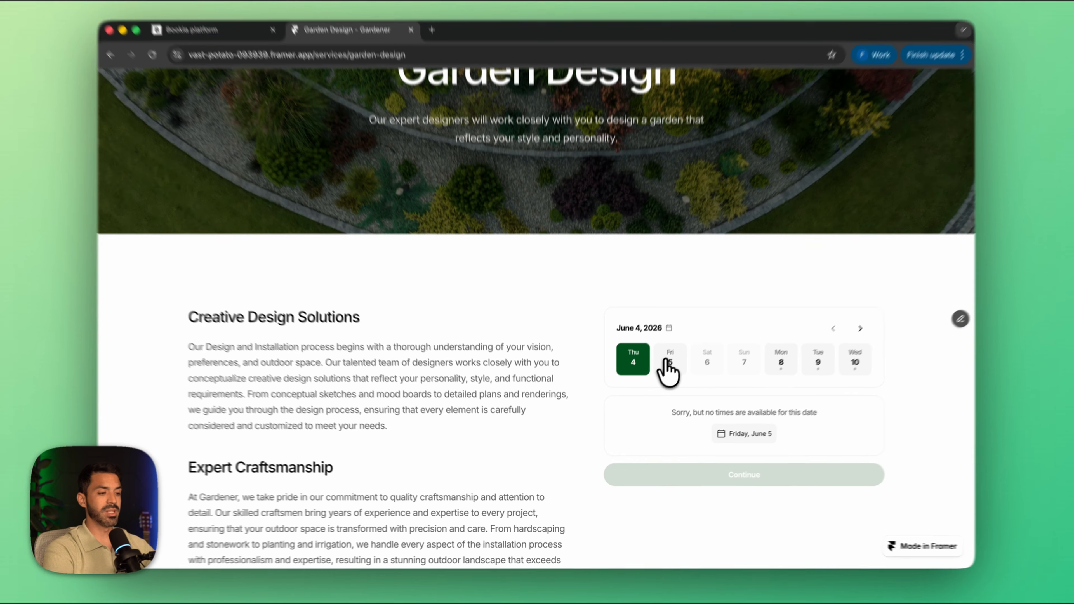
pyautogui.click(665, 370)
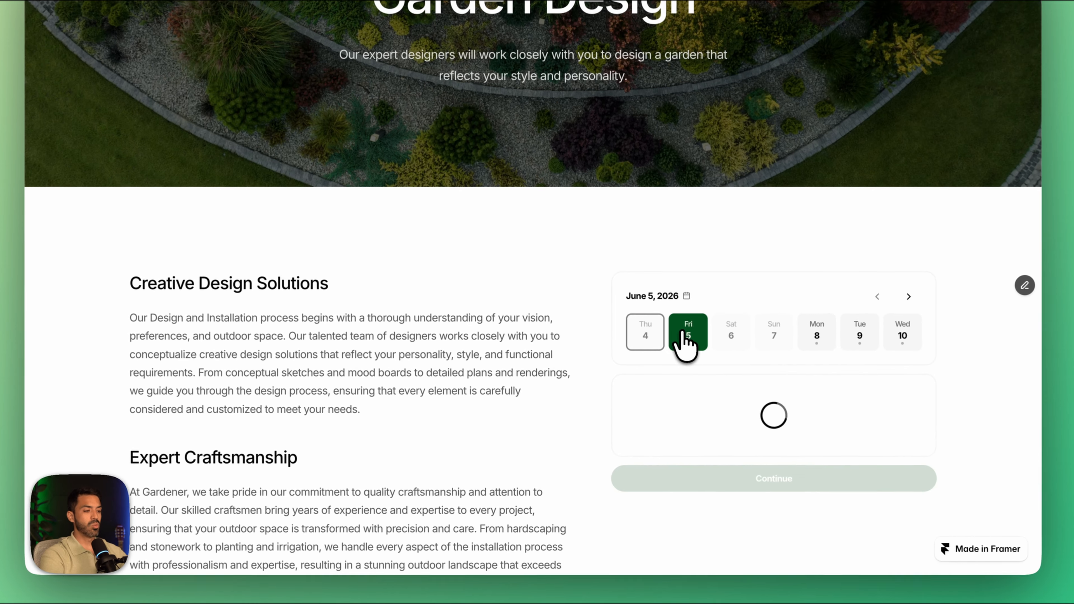
pyautogui.click(656, 417)
pyautogui.scroll(-4, 666, 440)
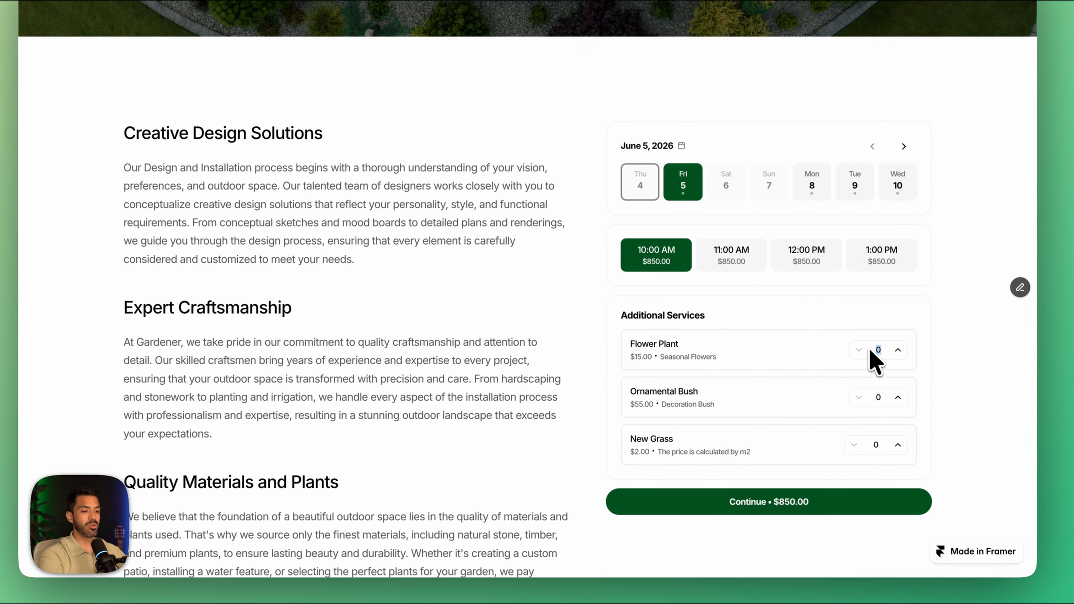
# Step: Set the garden design add-on quantities to 5 Flower Plant, 5 Ornamental Bush and 30 m2 of New Grass
pyautogui.doubleClick(822, 378)
pyautogui.write('5')
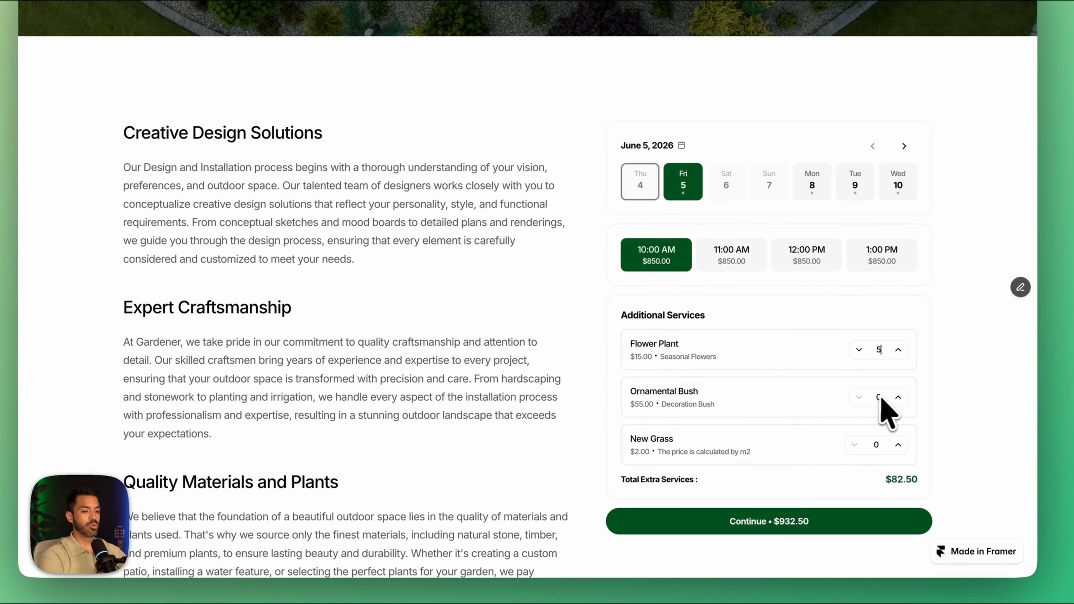
pyautogui.moveTo(887, 397); pyautogui.dragTo(864, 398)
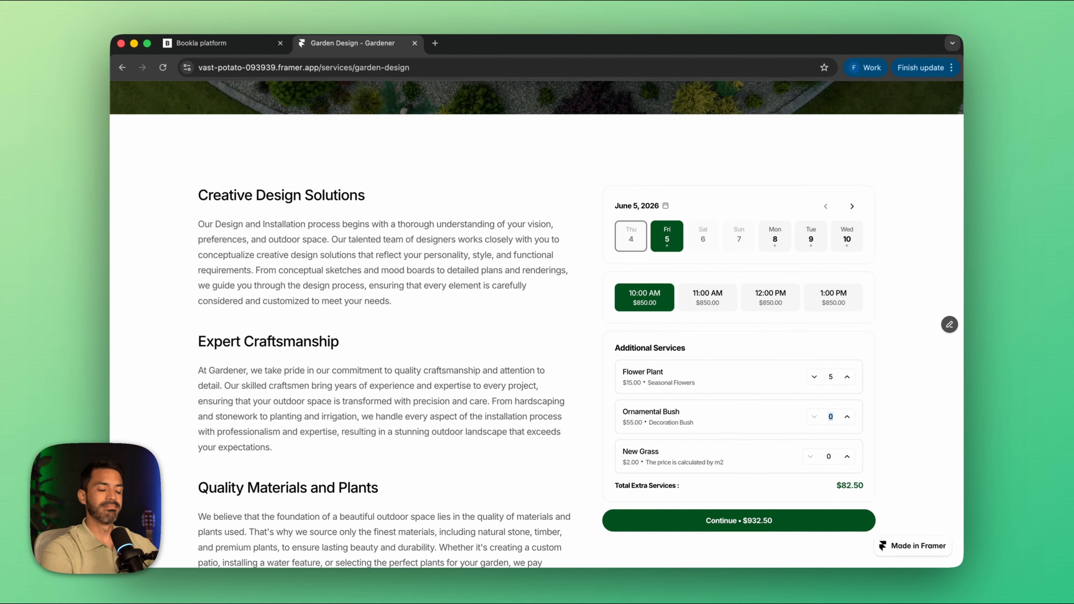
pyautogui.write('5')
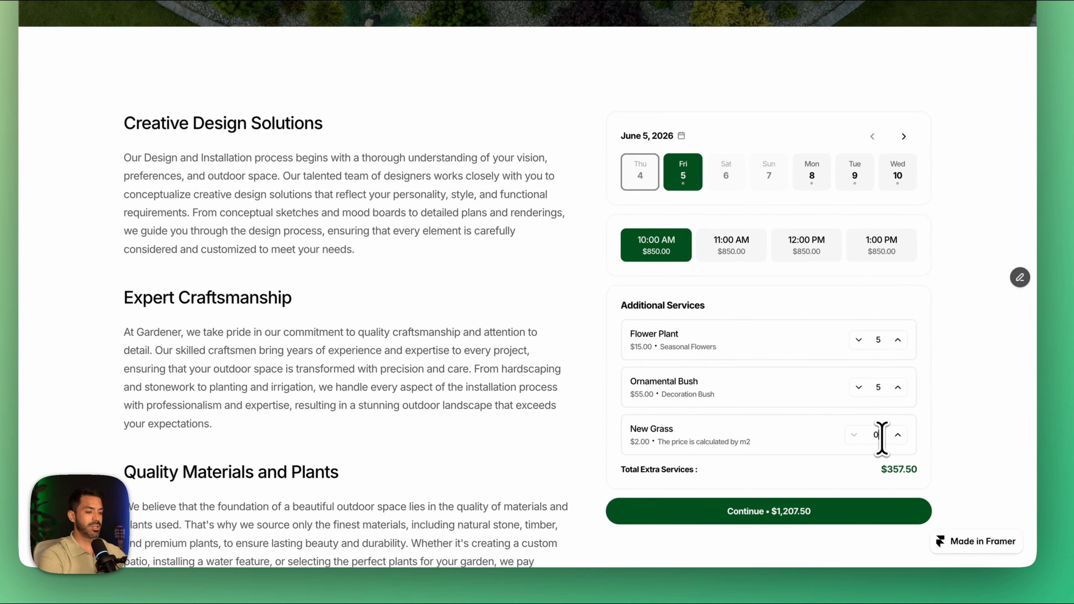
pyautogui.click(827, 456)
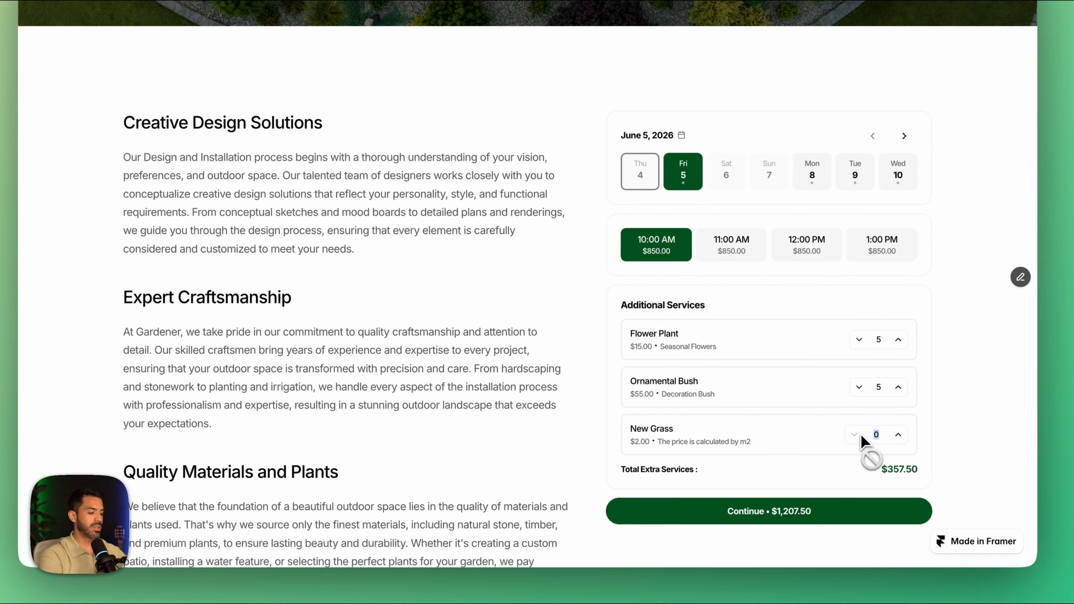
pyautogui.write('3')
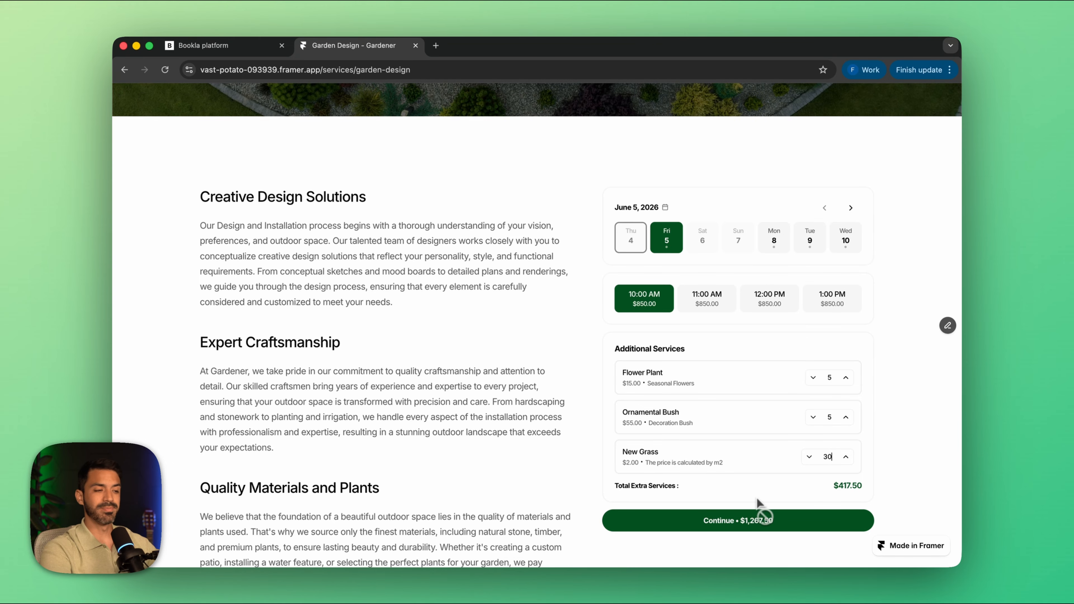
# Step: Return to the Services page and open the Pool Cleaning service's booking section
pyautogui.scroll(10, 719, 373)
pyautogui.click(761, 123)
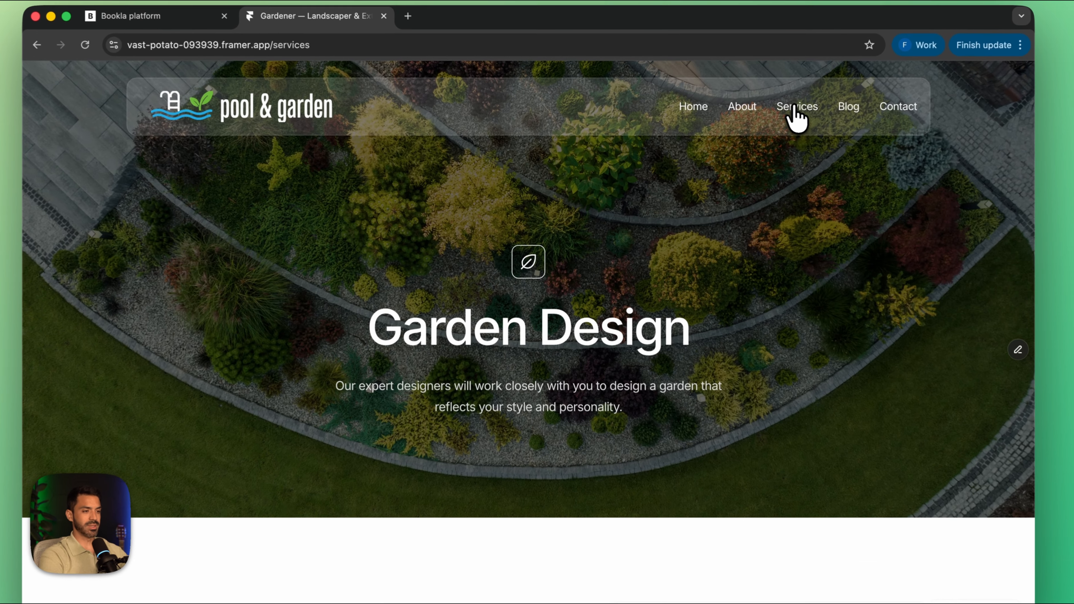
pyautogui.scroll(-5, 744, 379)
pyautogui.click(772, 372)
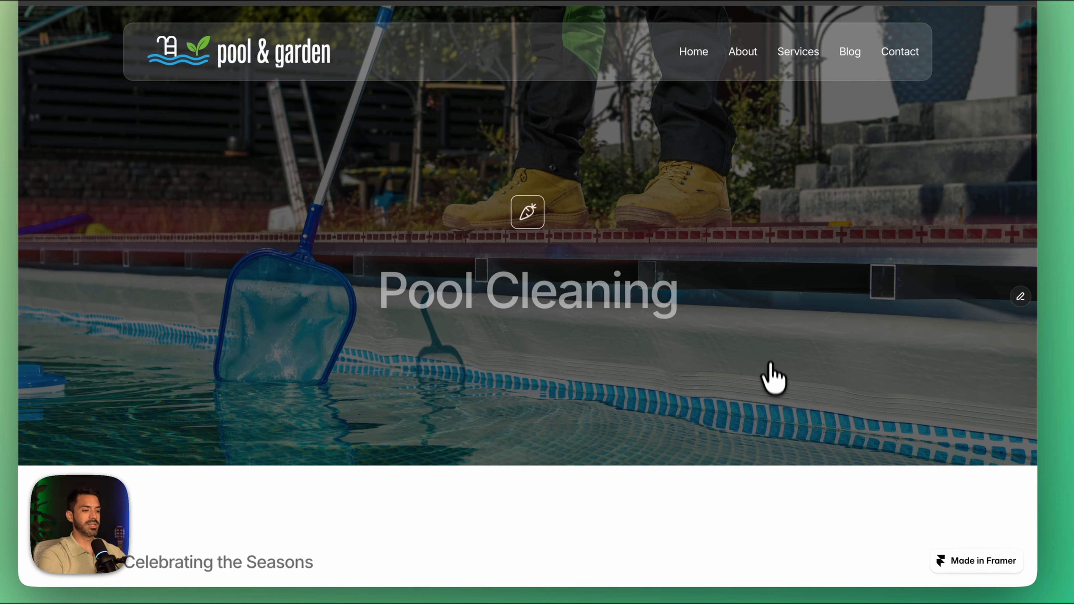
pyautogui.scroll(-10, 780, 537)
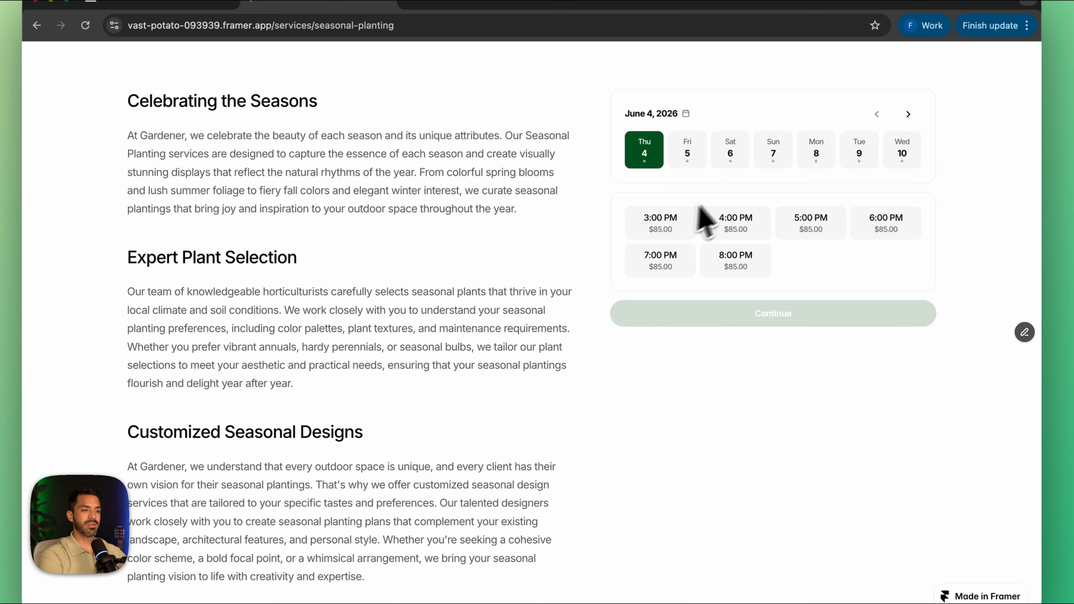
# Step: Select Saturday, June 6, 2026 at 10:00 AM for the pool cleaning booking
pyautogui.click(662, 227)
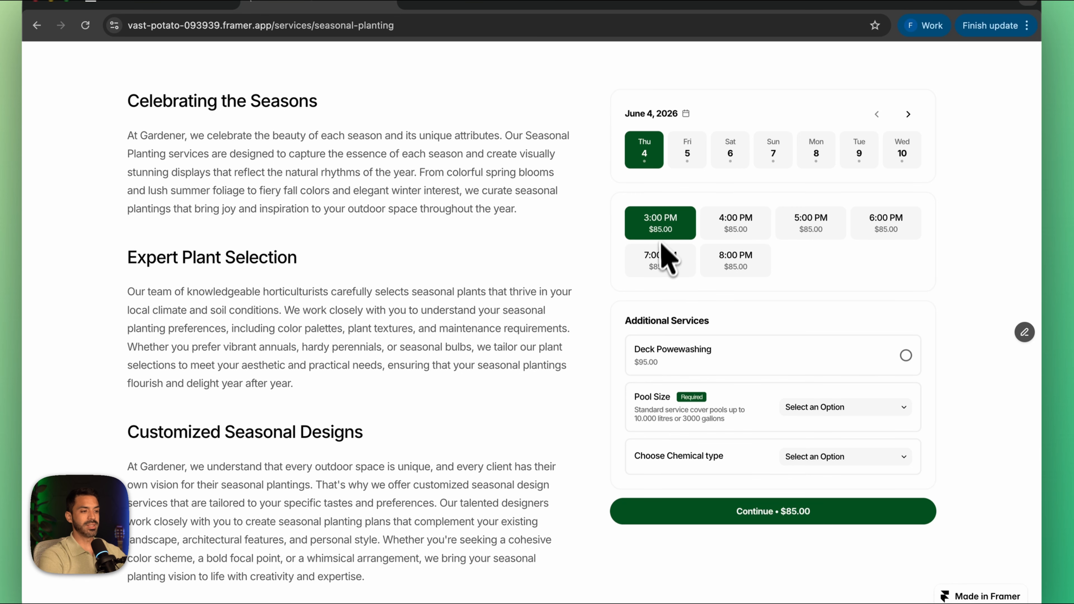
pyautogui.click(732, 163)
pyautogui.click(652, 228)
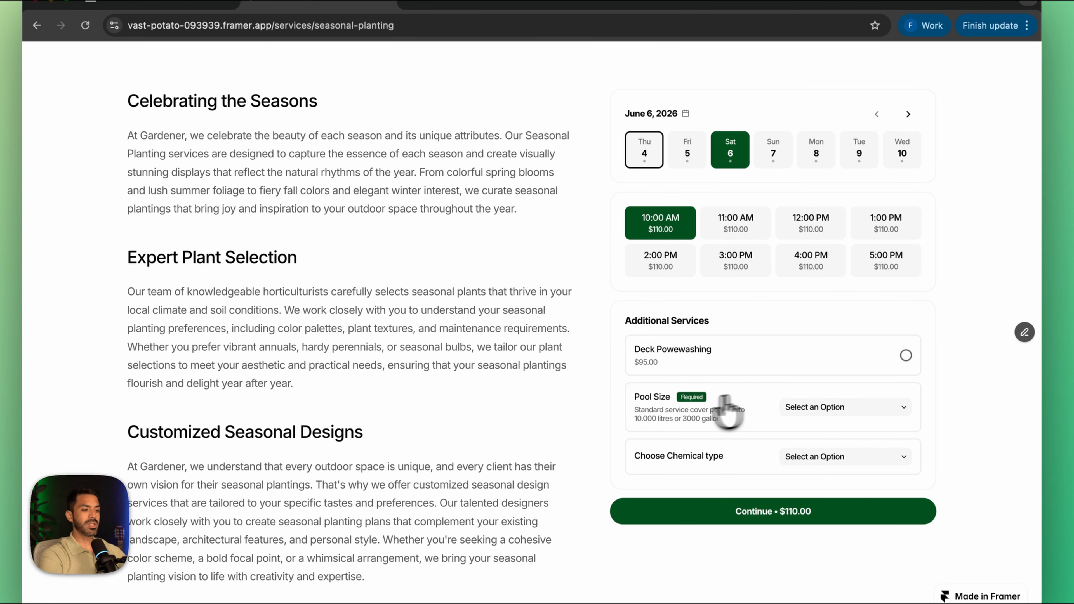
# Step: Set the pool size to 10.000 to 50.000 L and the chemical type to Organic, after trying Regular
pyautogui.click(846, 411)
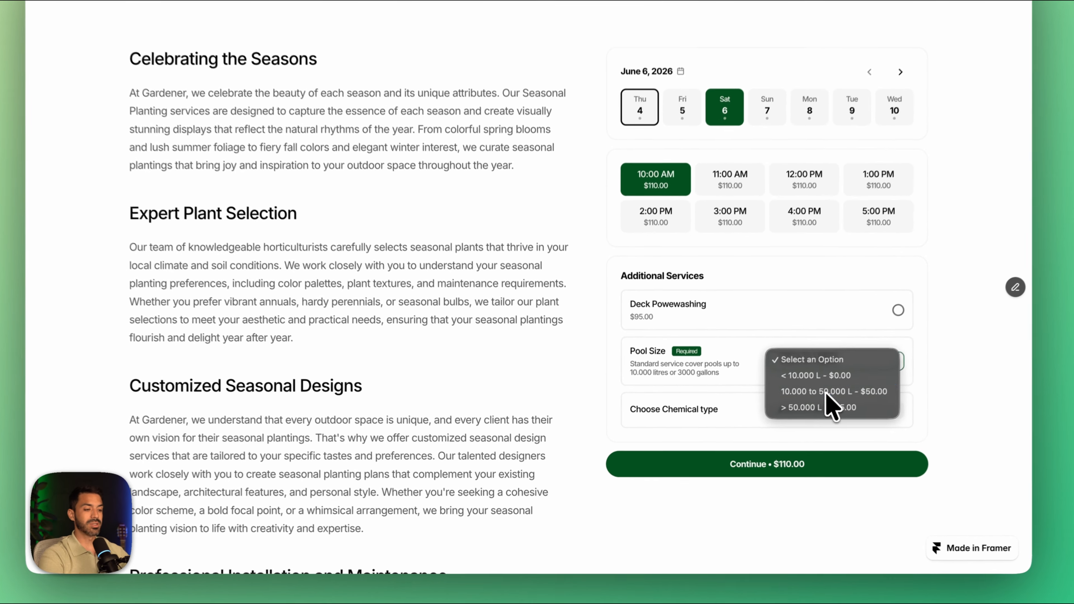
pyautogui.click(802, 414)
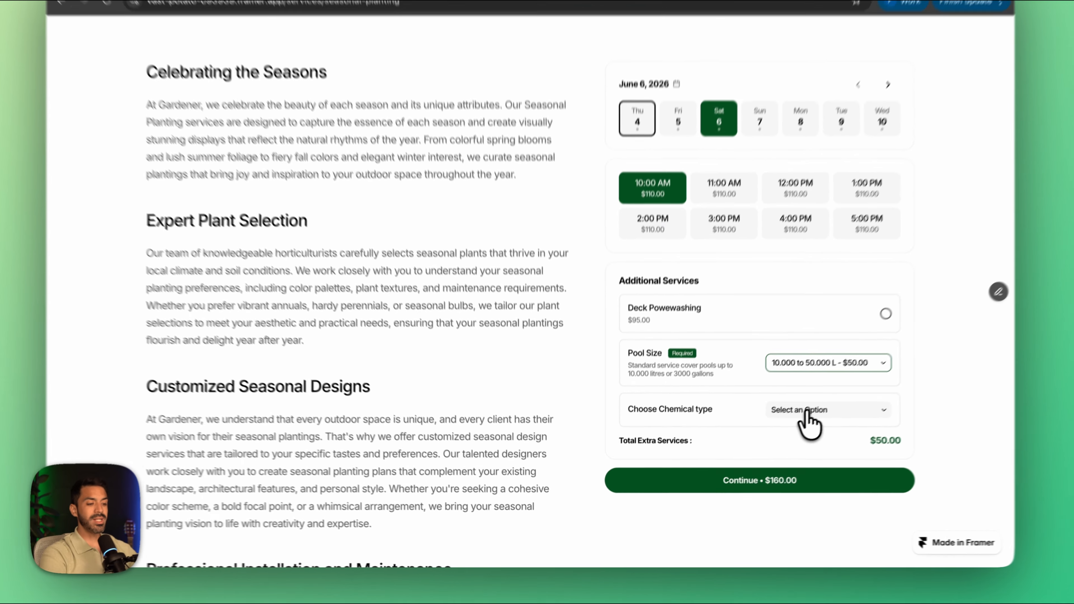
pyautogui.click(780, 431)
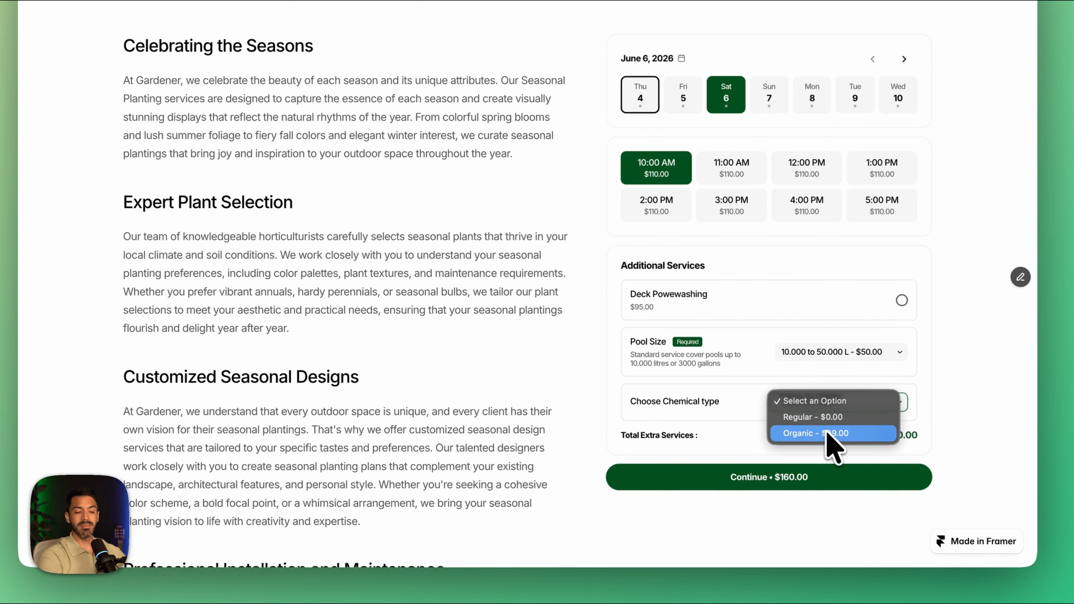
pyautogui.click(852, 419)
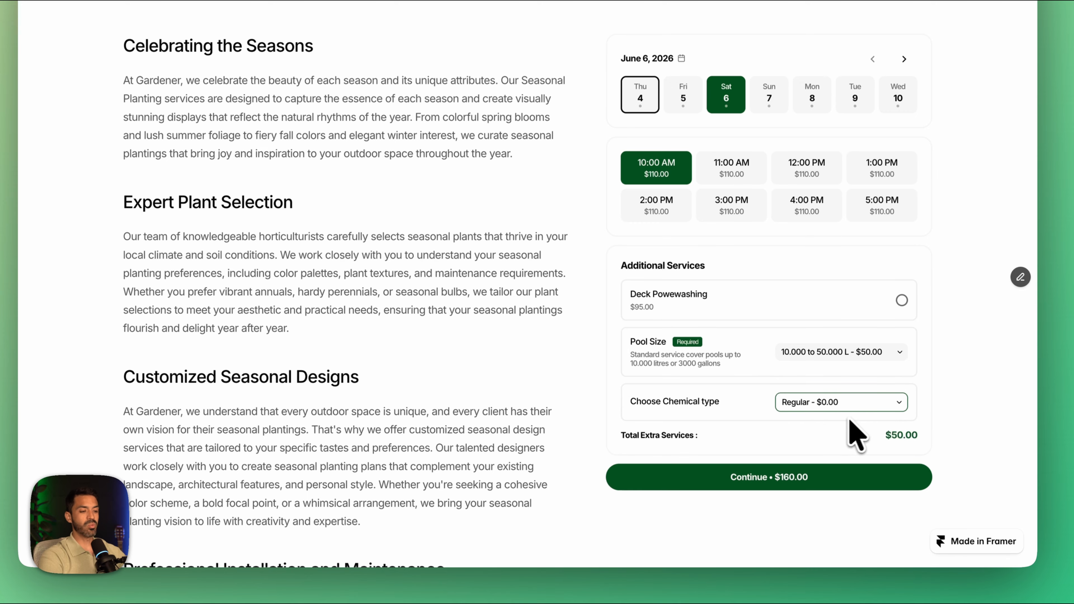
pyautogui.click(846, 405)
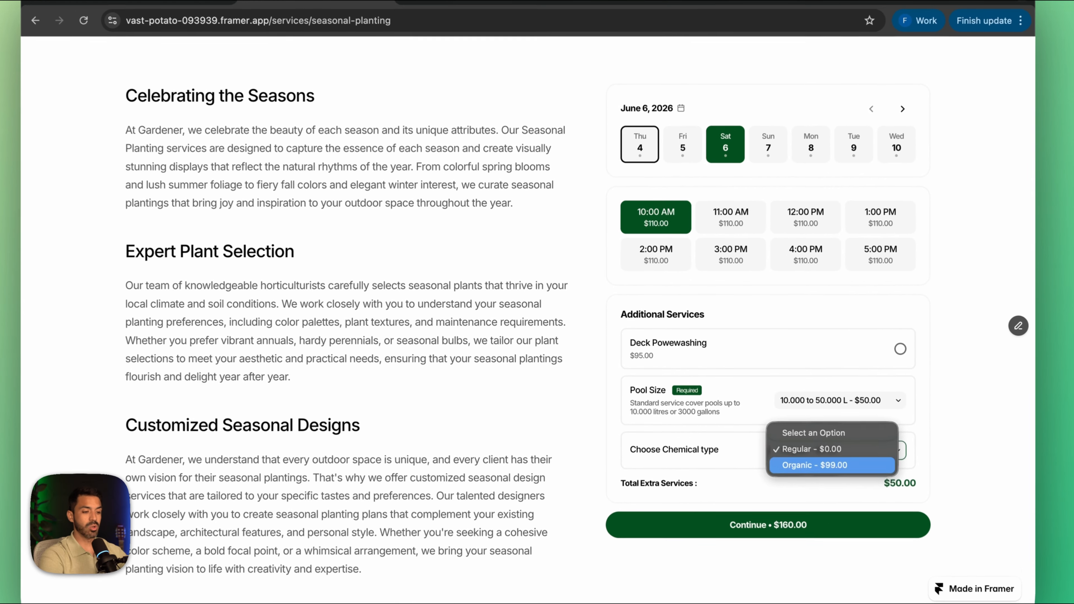
pyautogui.click(791, 442)
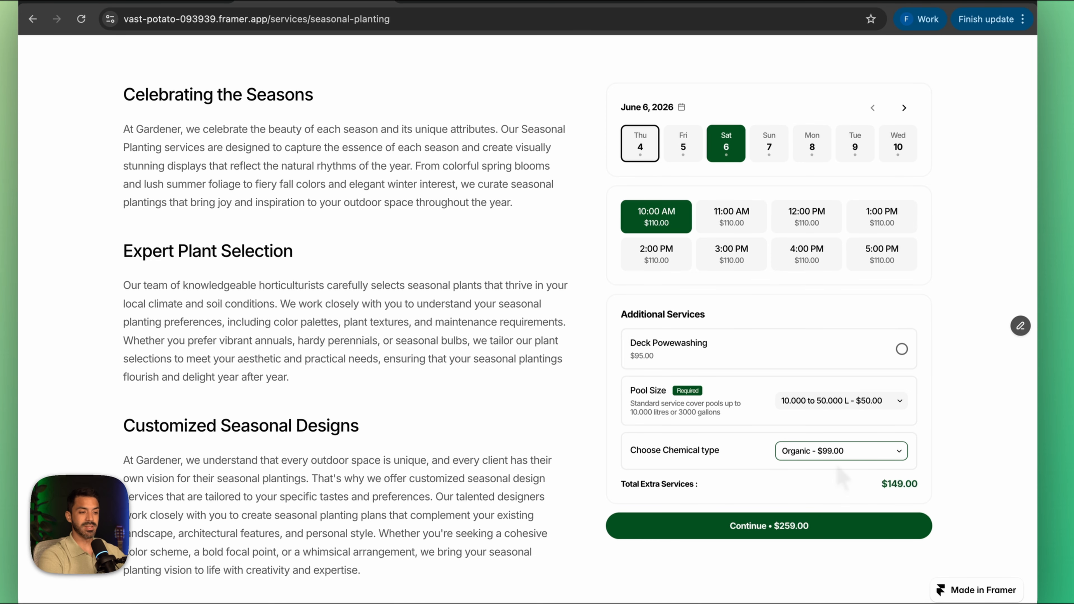
# Step: Open the Lawn Mowing service from the Services page and select the 4:00 PM slot on June 4, 2026
pyautogui.scroll(10, 842, 478)
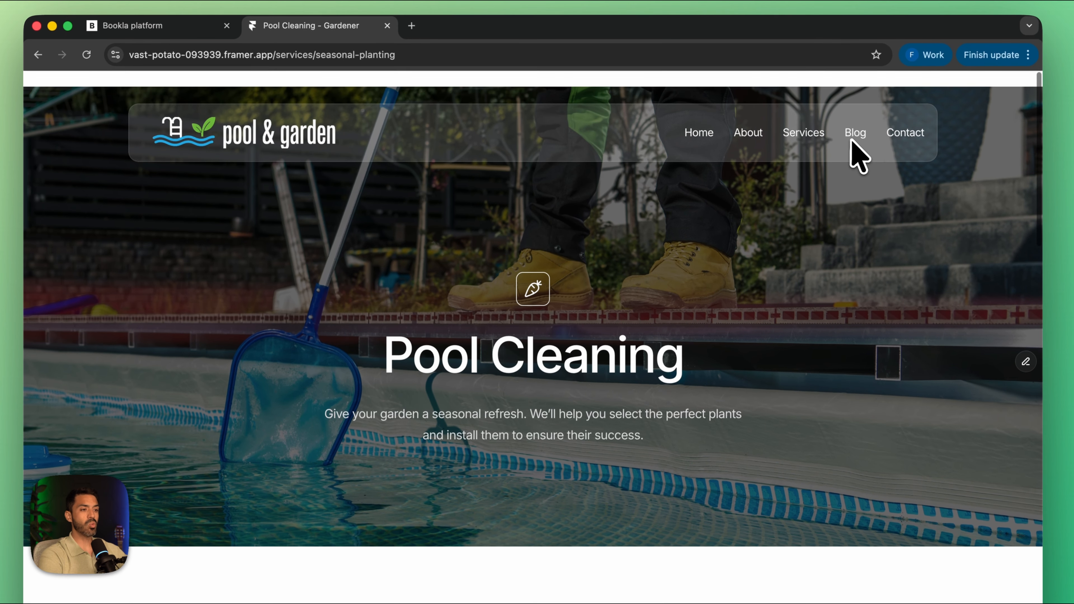
pyautogui.click(815, 134)
pyautogui.scroll(-4, 749, 287)
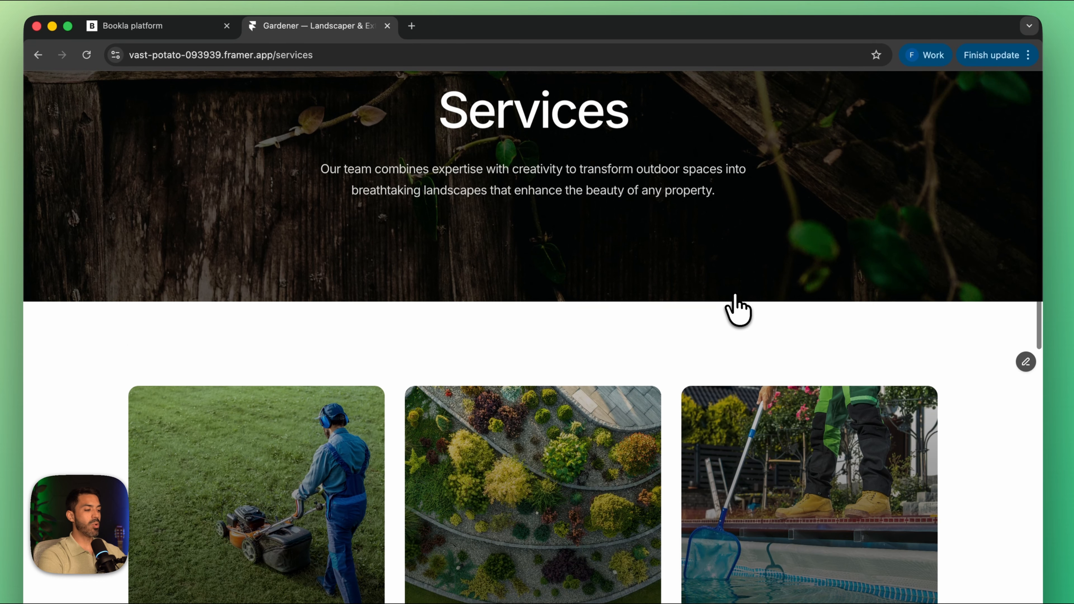
pyautogui.scroll(-3, 734, 316)
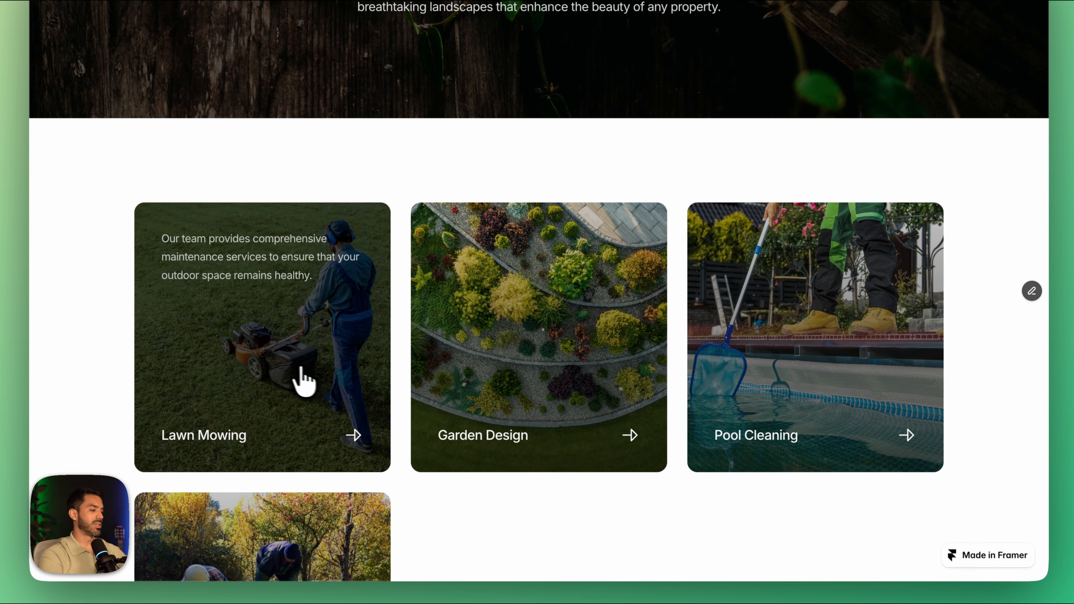
pyautogui.click(304, 381)
pyautogui.scroll(-5, 694, 483)
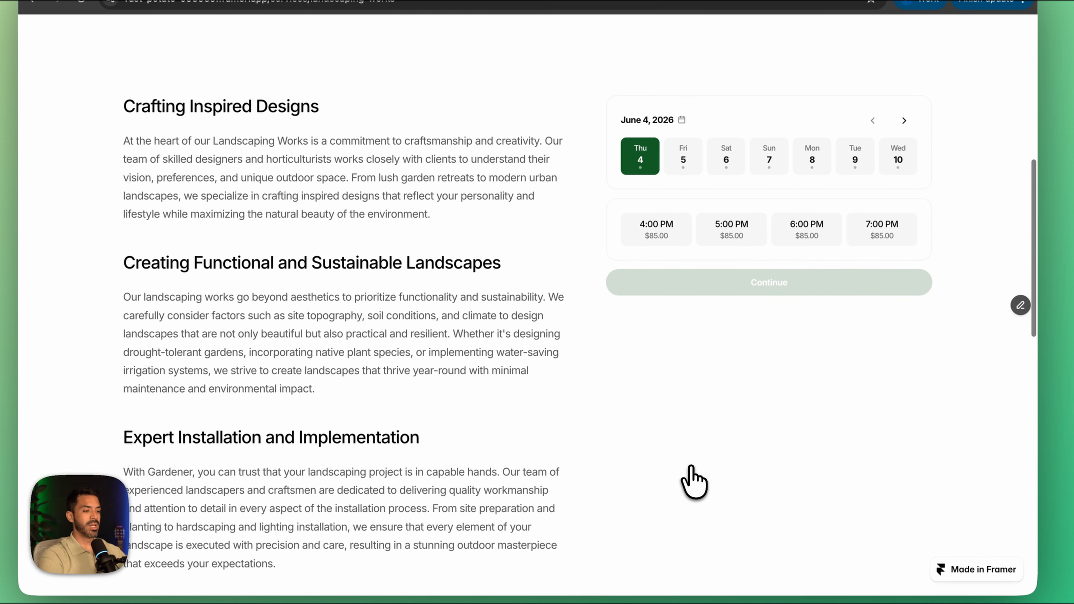
pyautogui.click(658, 232)
pyautogui.scroll(-1, 712, 372)
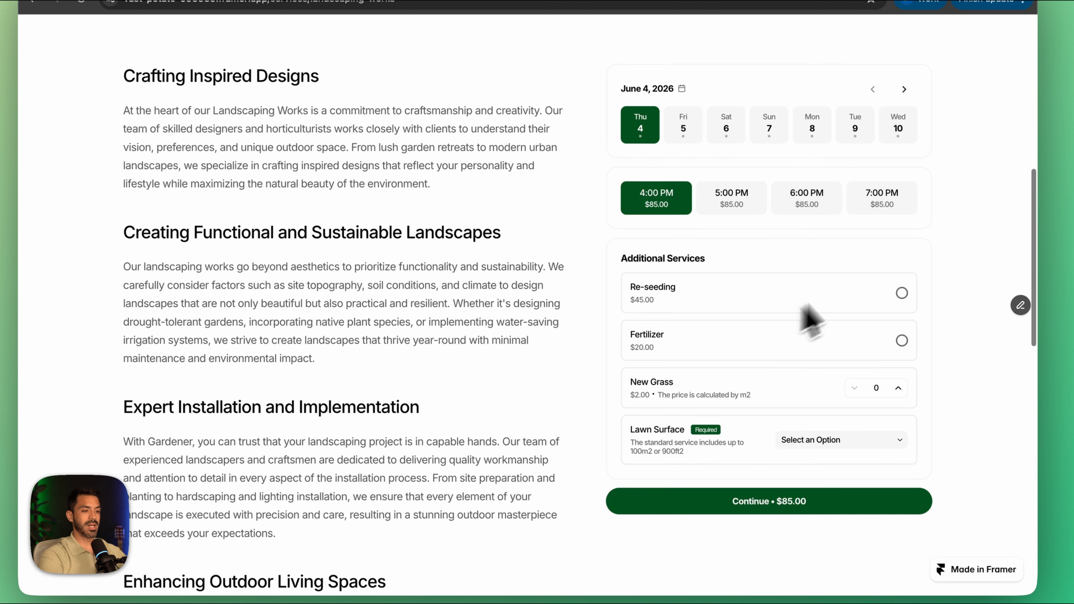
# Step: Add Re-seeding and Fertilizer to the lawn mowing booking, with a Large lawn surface and 40 m2 of New Grass
pyautogui.click(902, 293)
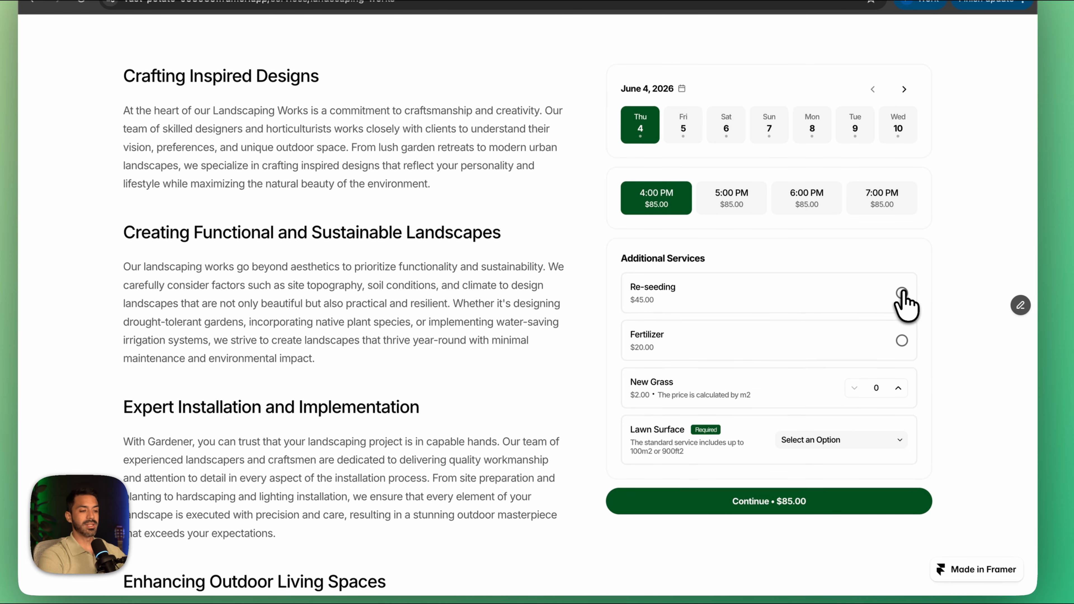
pyautogui.click(901, 341)
pyautogui.click(886, 440)
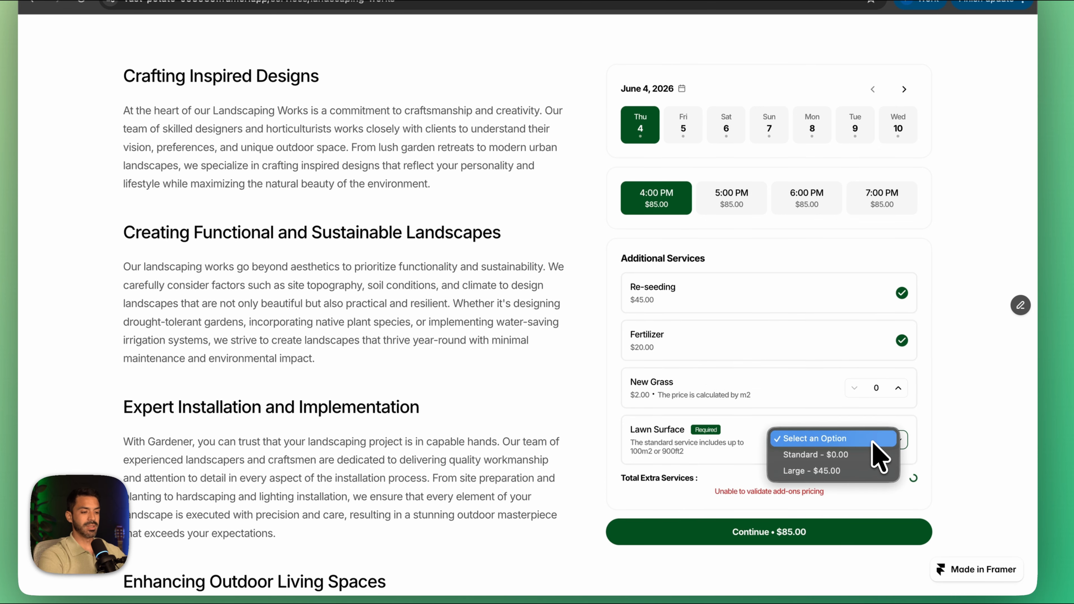
pyautogui.click(841, 475)
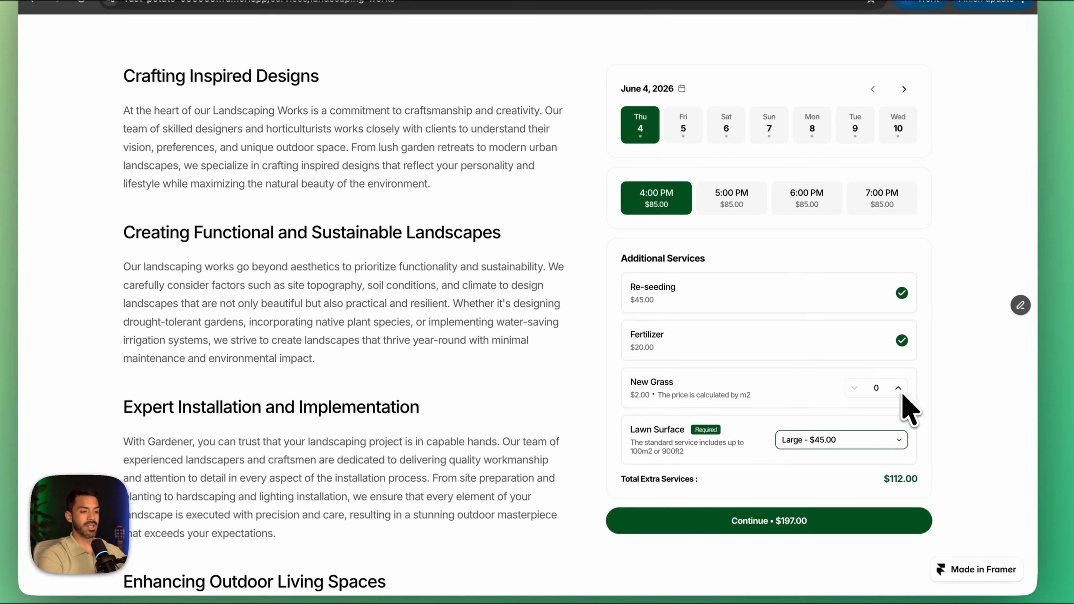
pyautogui.moveTo(888, 388); pyautogui.dragTo(873, 390)
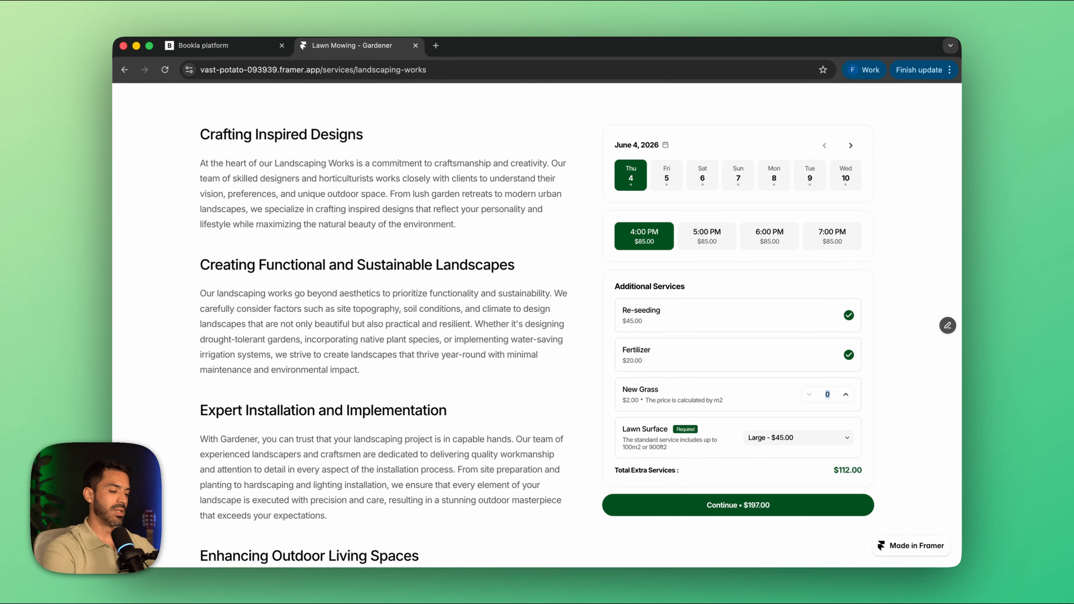
pyautogui.write('40')
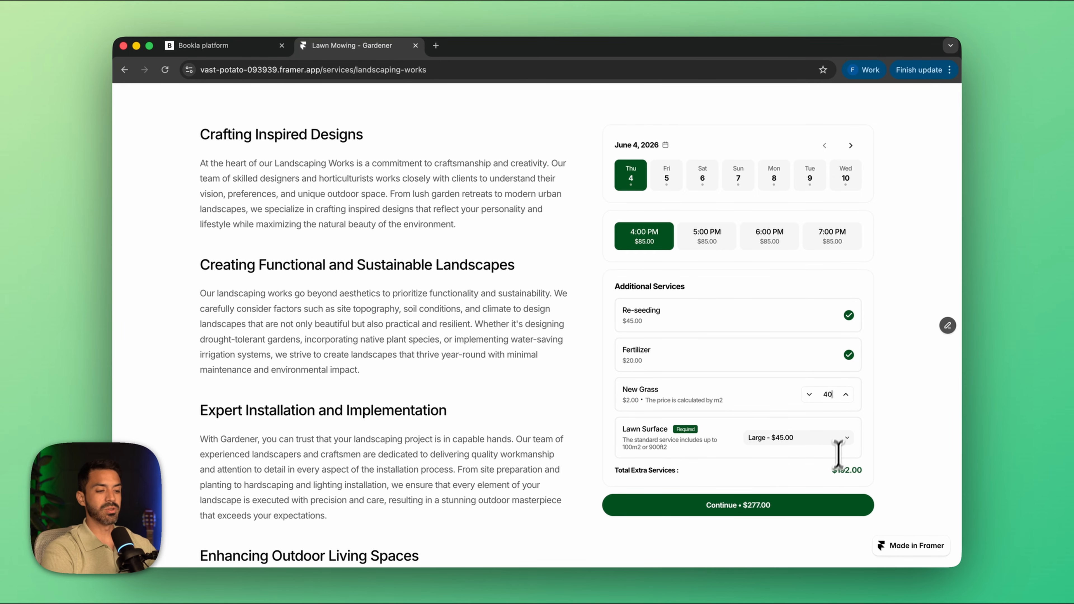
# Step: Return to the Services page and open the Tree Removal service's booking section
pyautogui.scroll(10, 788, 371)
pyautogui.click(760, 127)
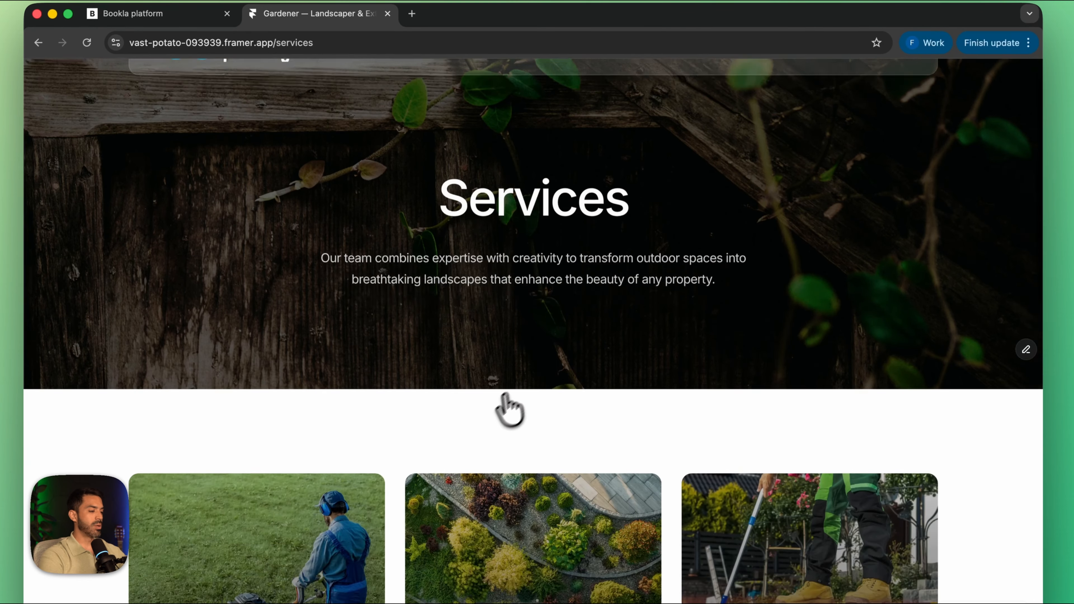
pyautogui.scroll(-8, 509, 408)
pyautogui.click(288, 525)
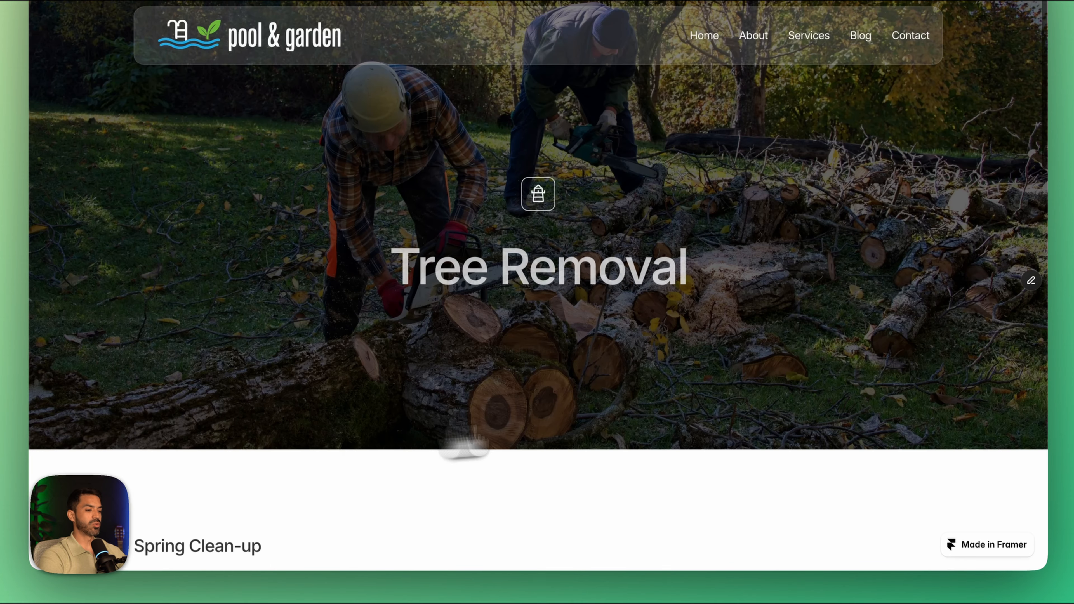
pyautogui.scroll(-2, 705, 491)
pyautogui.scroll(-10, 710, 429)
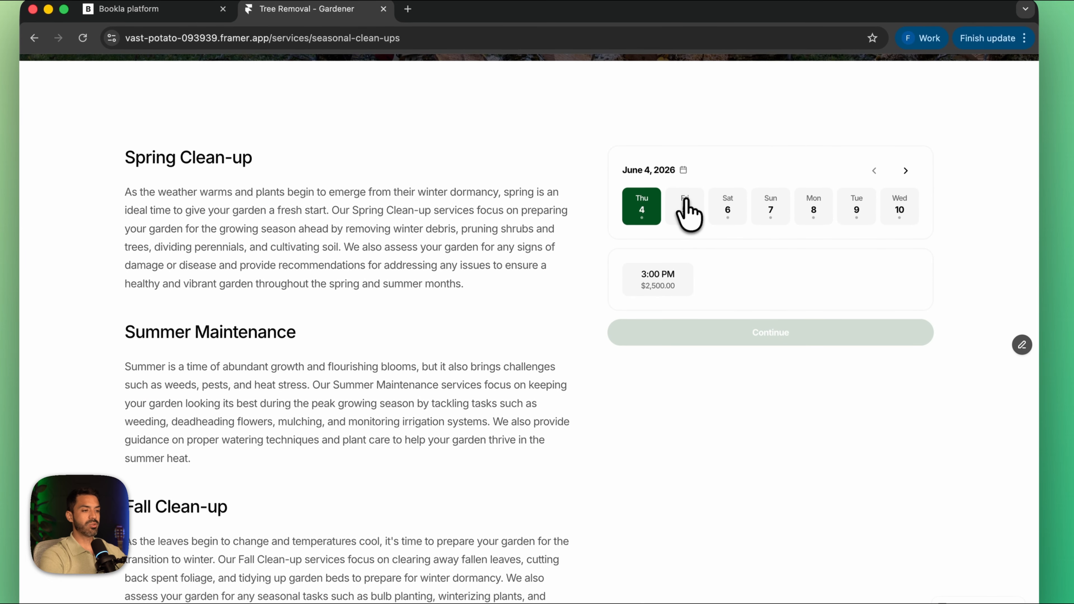
# Step: Select Friday, June 5, 2026 at 7:00 AM for the tree removal booking and bring its additional services into view
pyautogui.click(687, 207)
pyautogui.click(666, 292)
pyautogui.scroll(-5, 708, 360)
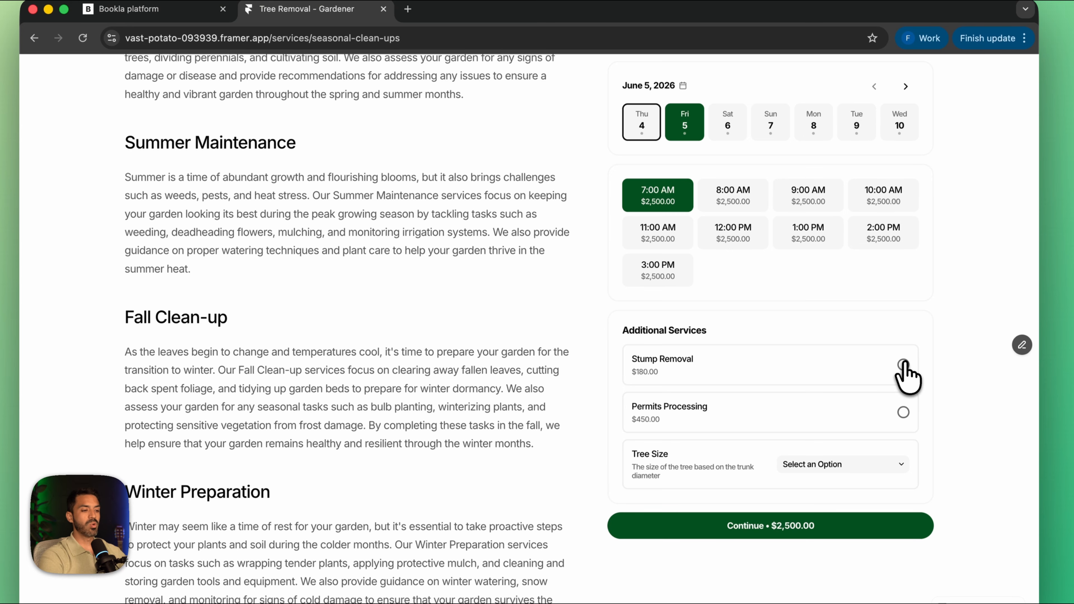
# Step: Add Stump Removal and Permits Processing to the tree removal booking and set the Tree Size to Medium tree
pyautogui.click(904, 365)
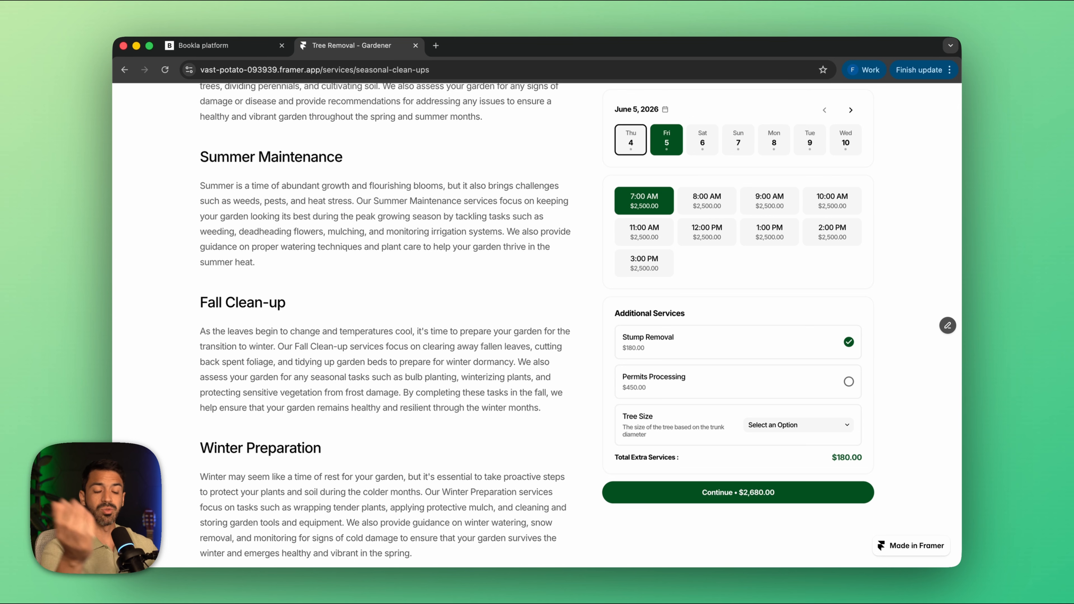
pyautogui.click(849, 382)
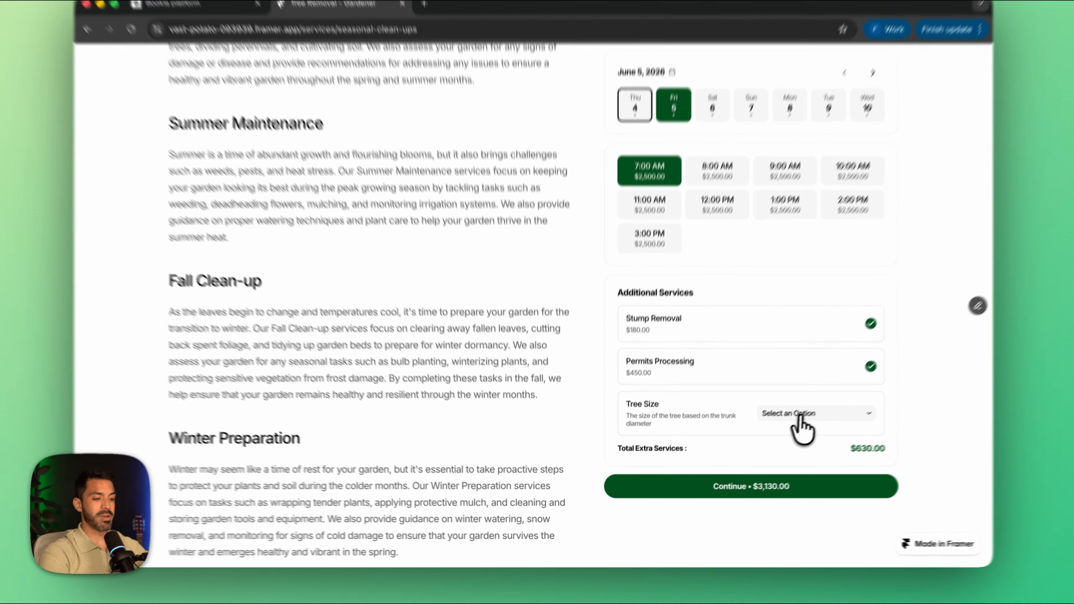
pyautogui.click(791, 425)
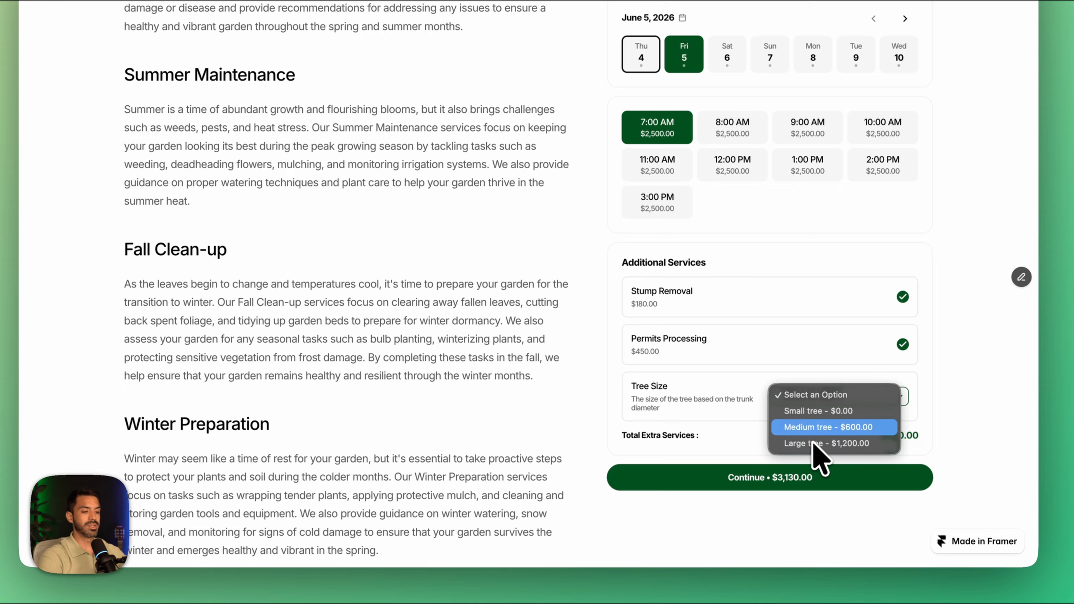
pyautogui.click(816, 429)
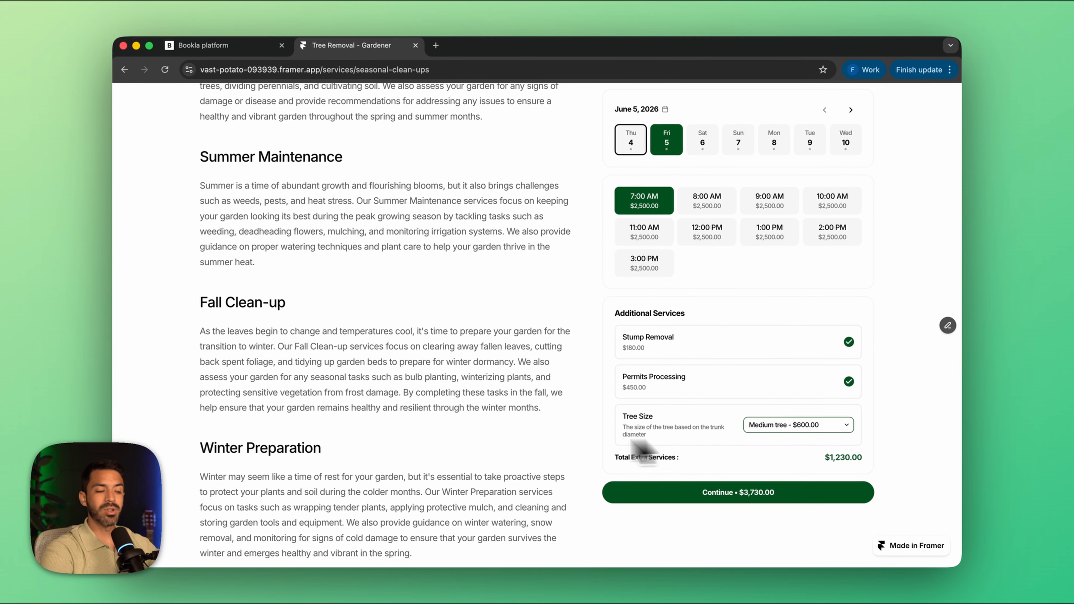
pyautogui.scroll(-10, 351, 474)
pyautogui.scroll(12, 349, 474)
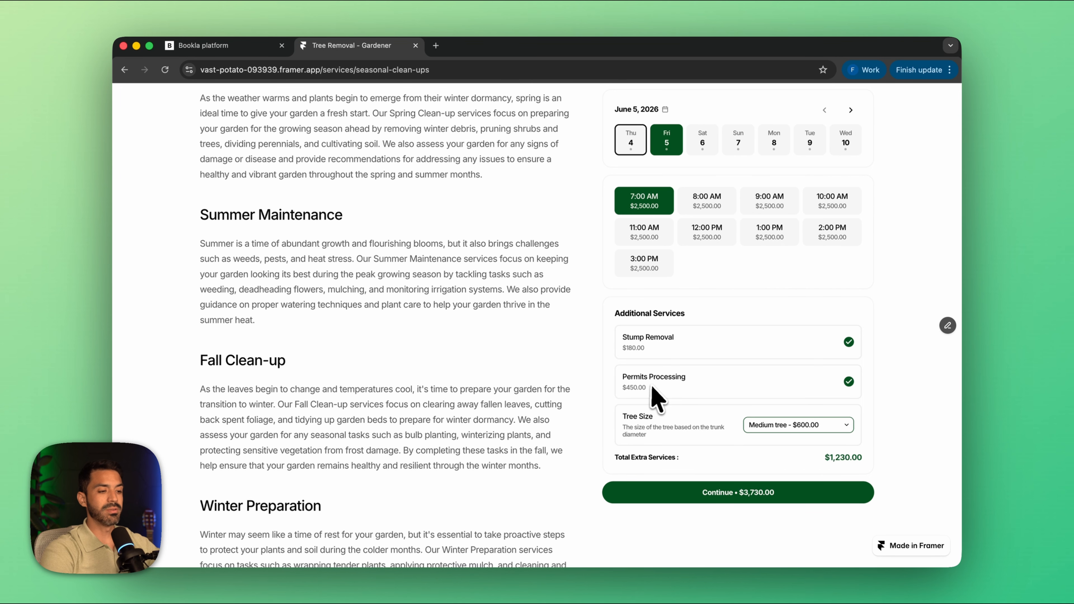
pyautogui.scroll(3, 651, 387)
pyautogui.scroll(2, 657, 394)
pyautogui.scroll(-4, 657, 395)
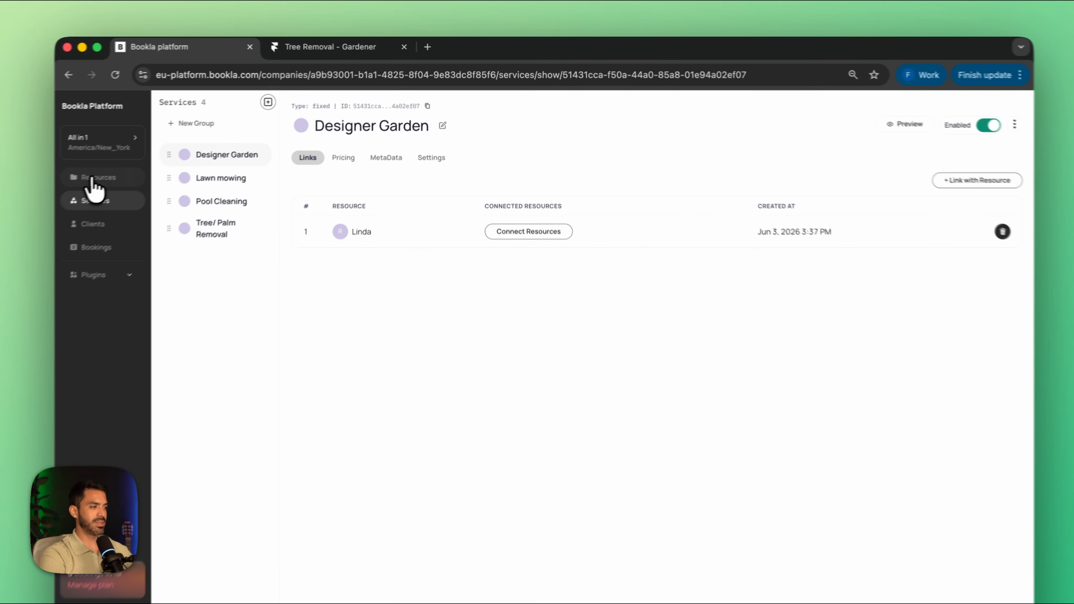
# Step: Switch to the Bookla platform and review the All in 1 company's Resources and Services sections
pyautogui.click(150, 159)
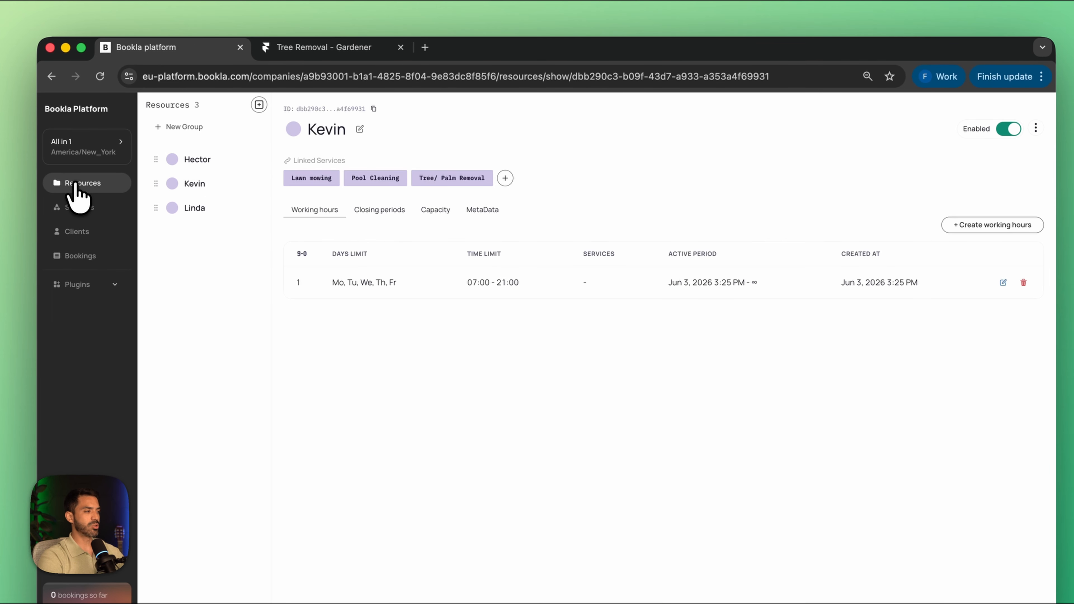
pyautogui.click(82, 206)
pyautogui.click(205, 160)
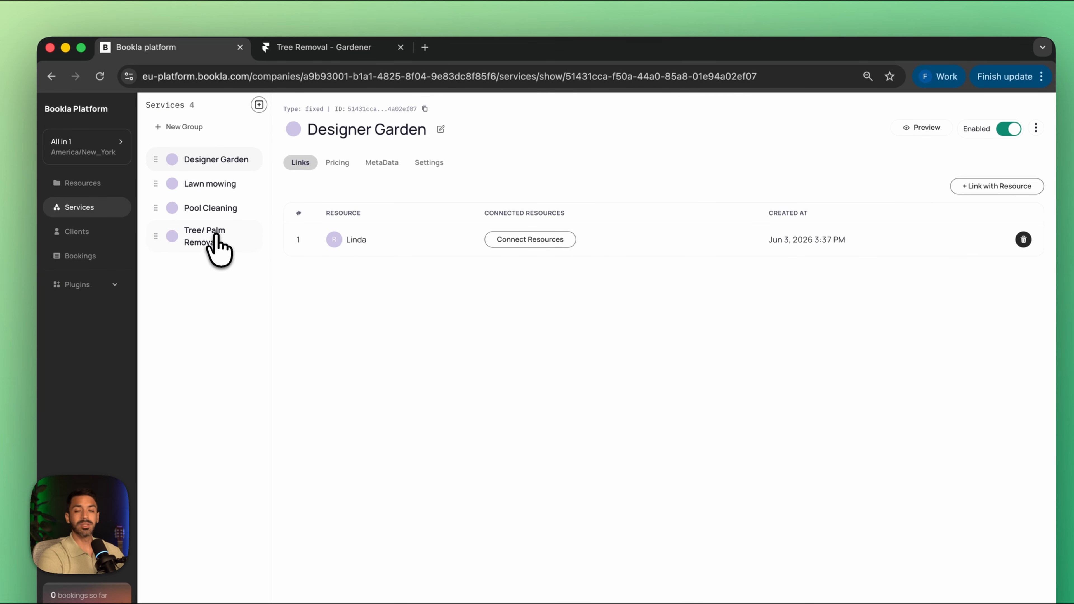
pyautogui.click(100, 182)
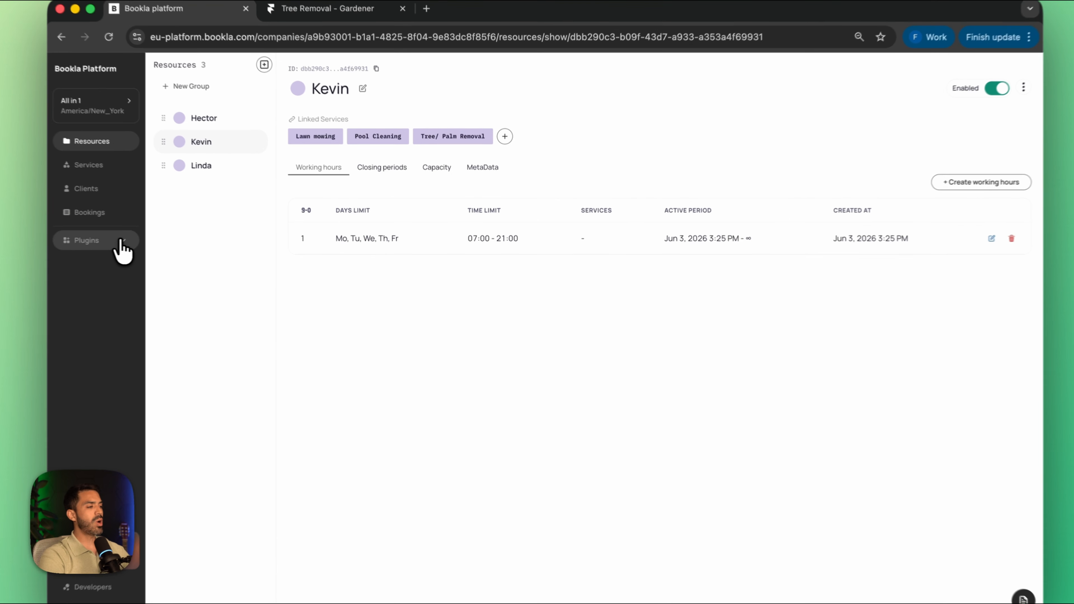
# Step: Open the Service Add-Ons plugin of the All in 1 company and look over its add-ons and groups
pyautogui.click(146, 243)
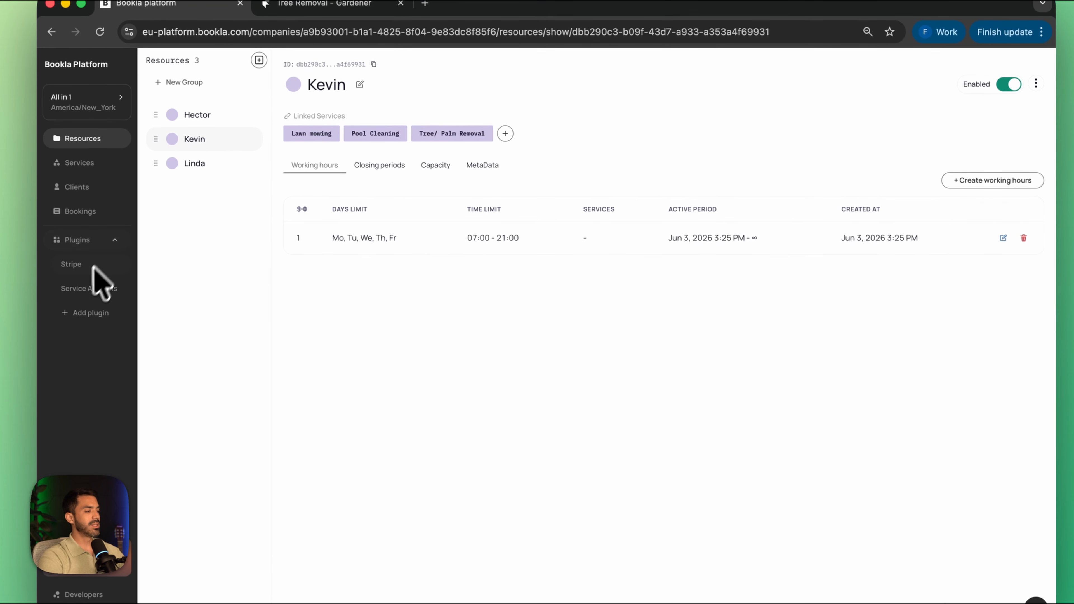
pyautogui.click(83, 287)
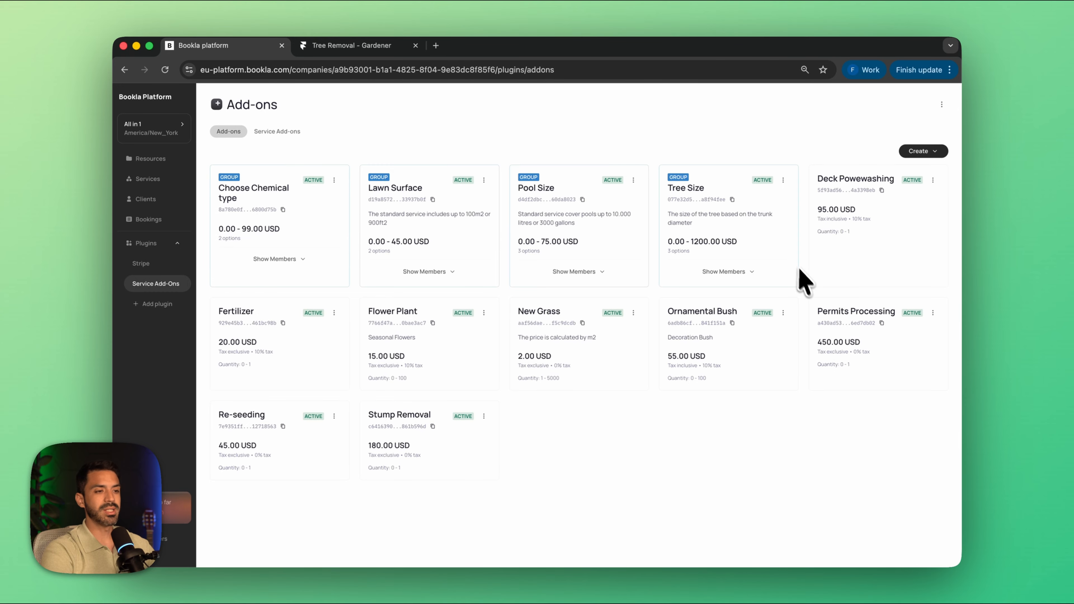
pyautogui.scroll(-1, 805, 280)
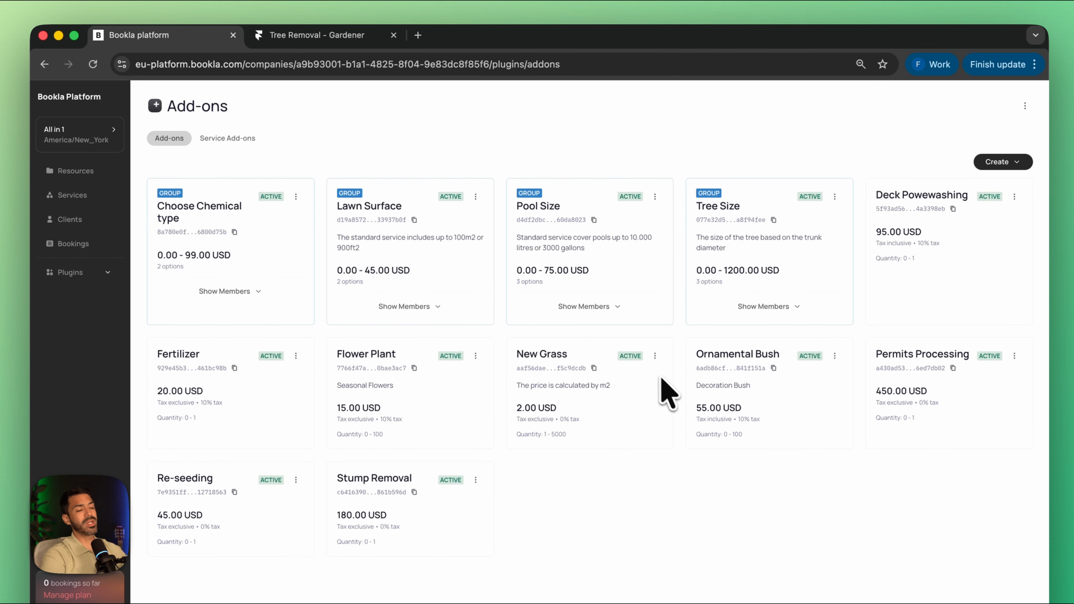
# Step: Switch the active company to Back Yard Master
pyautogui.click(104, 136)
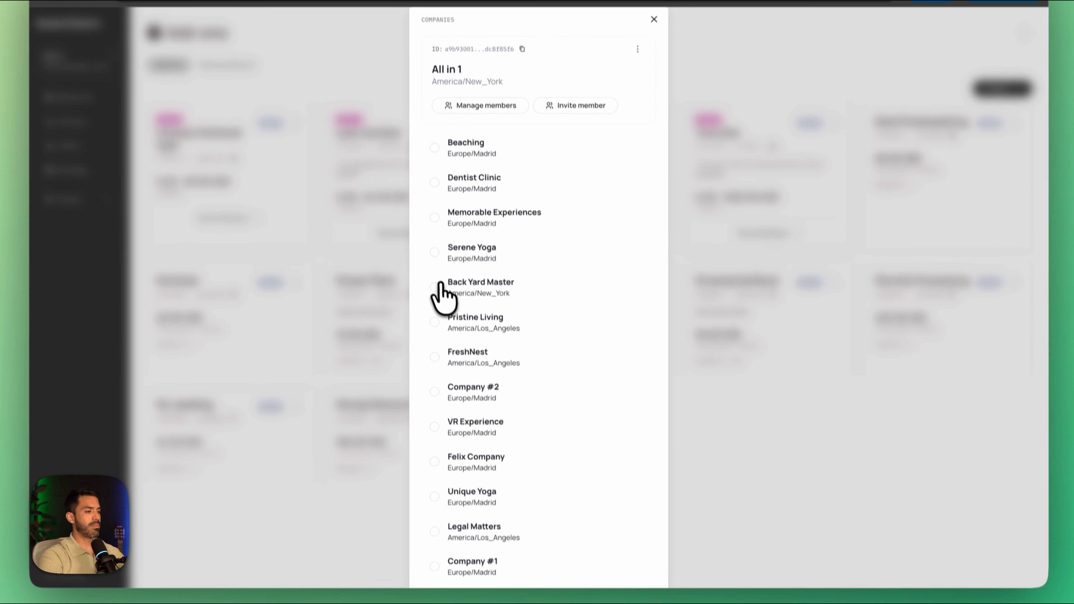
pyautogui.click(440, 372)
pyautogui.scroll(-5, 544, 546)
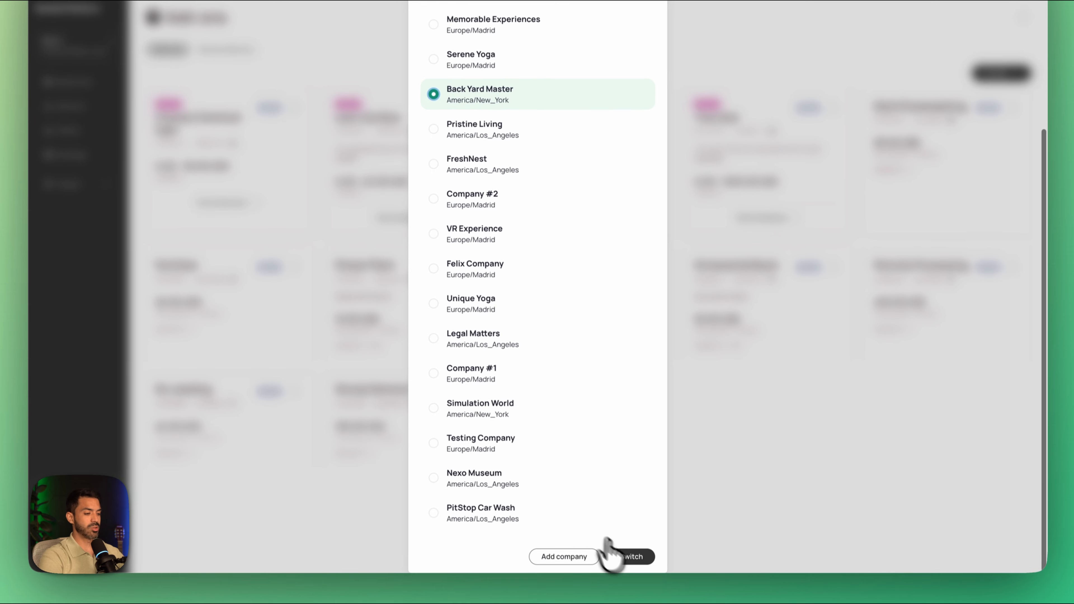
pyautogui.click(632, 558)
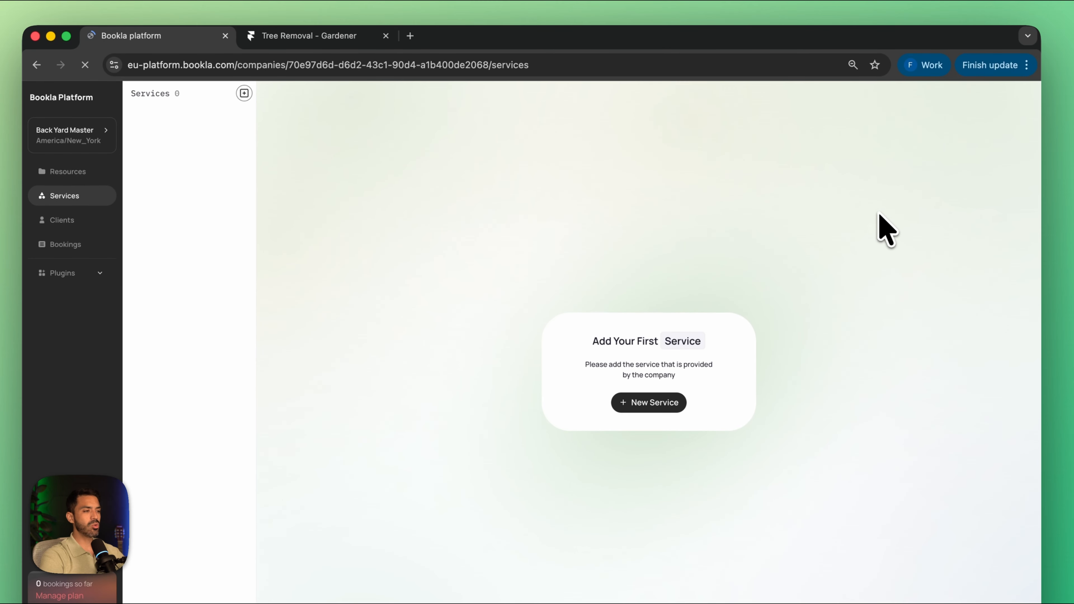
# Step: Create the first resource for Back Yard Master, using the first staff member's name
pyautogui.click(63, 171)
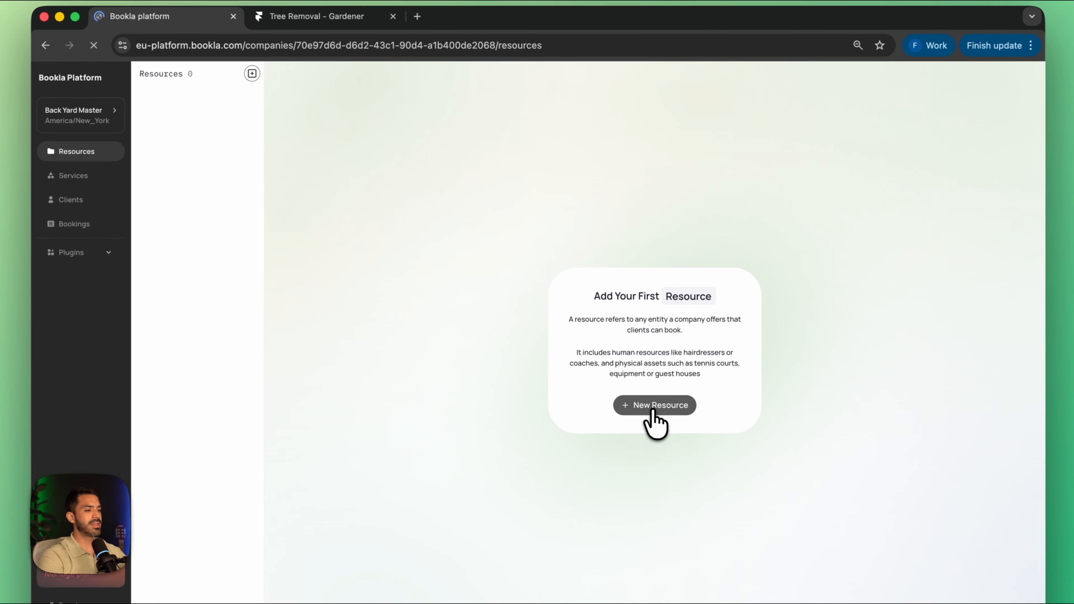
pyautogui.click(634, 371)
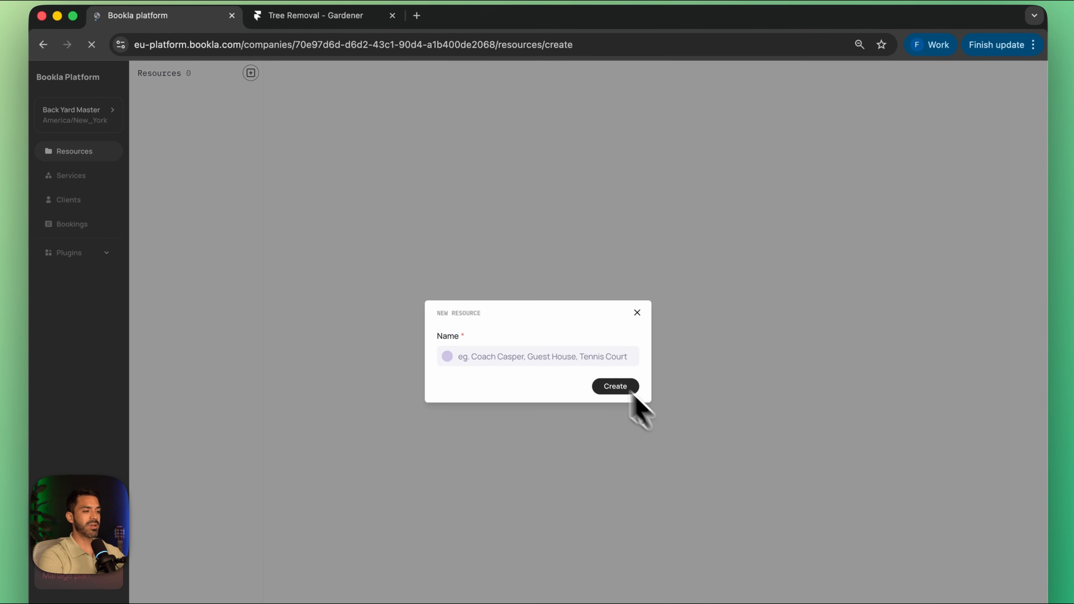
pyautogui.click(487, 356)
pyautogui.write('Kavin')
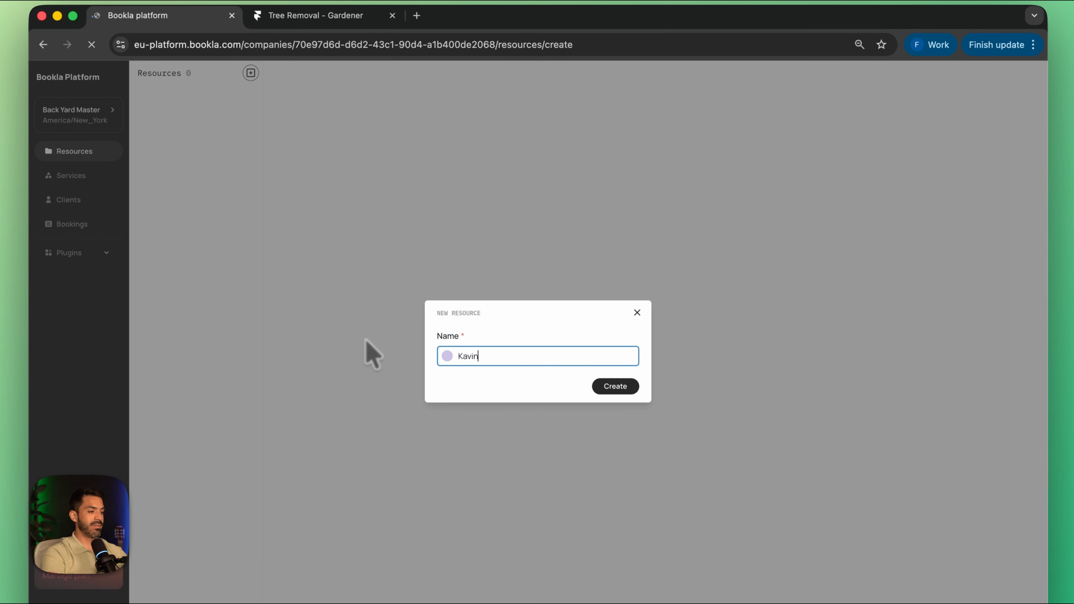
pyautogui.click(616, 386)
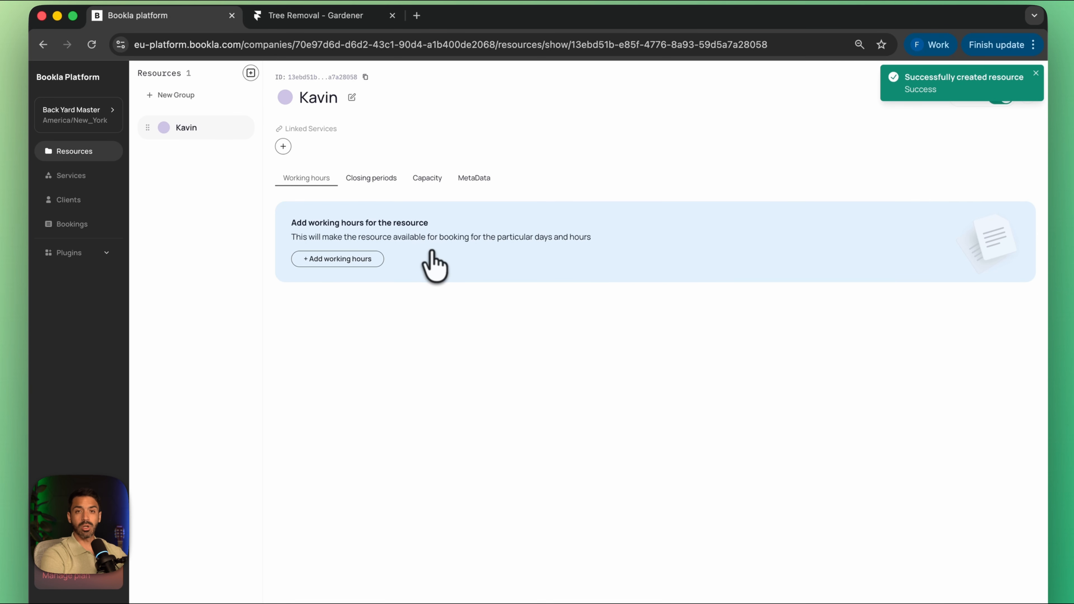
# Step: Add working hours for the first staff resource, Monday to Friday from 07:00 to 19:00
pyautogui.click(334, 258)
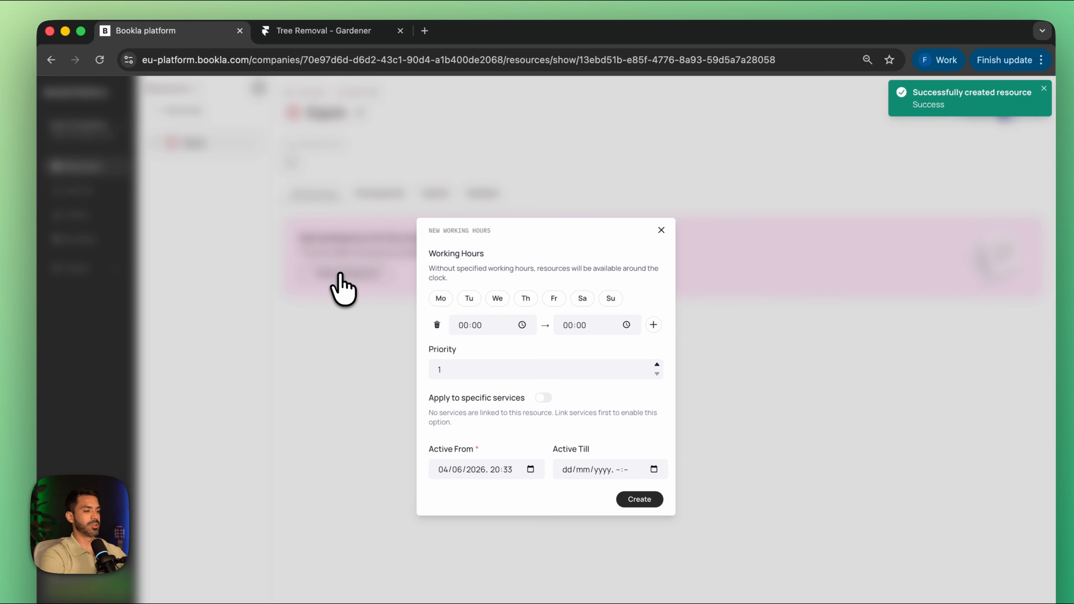
pyautogui.click(441, 299)
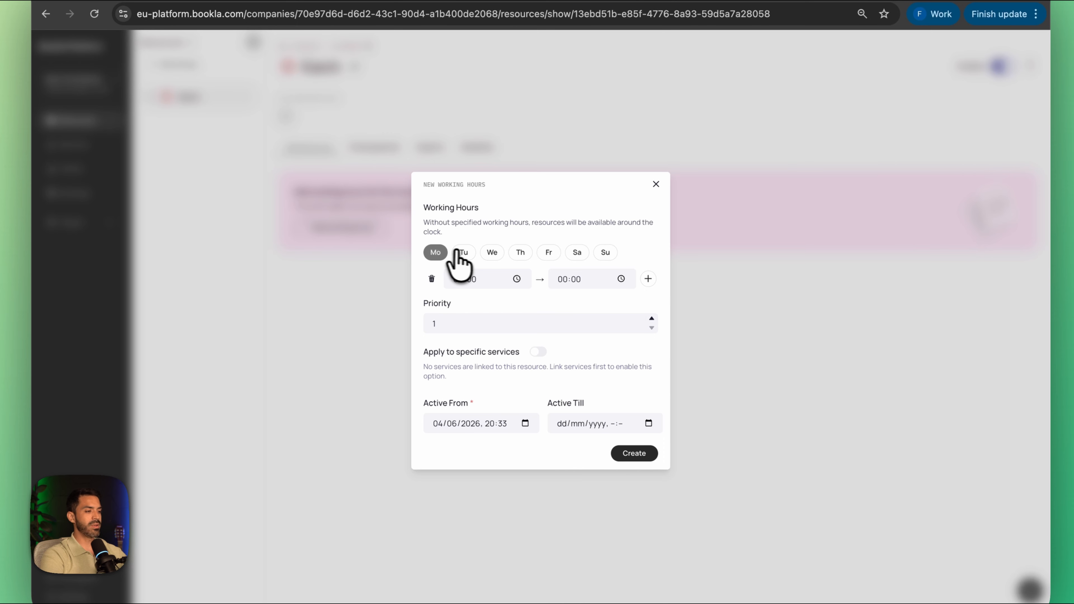
pyautogui.click(463, 254)
pyautogui.click(492, 254)
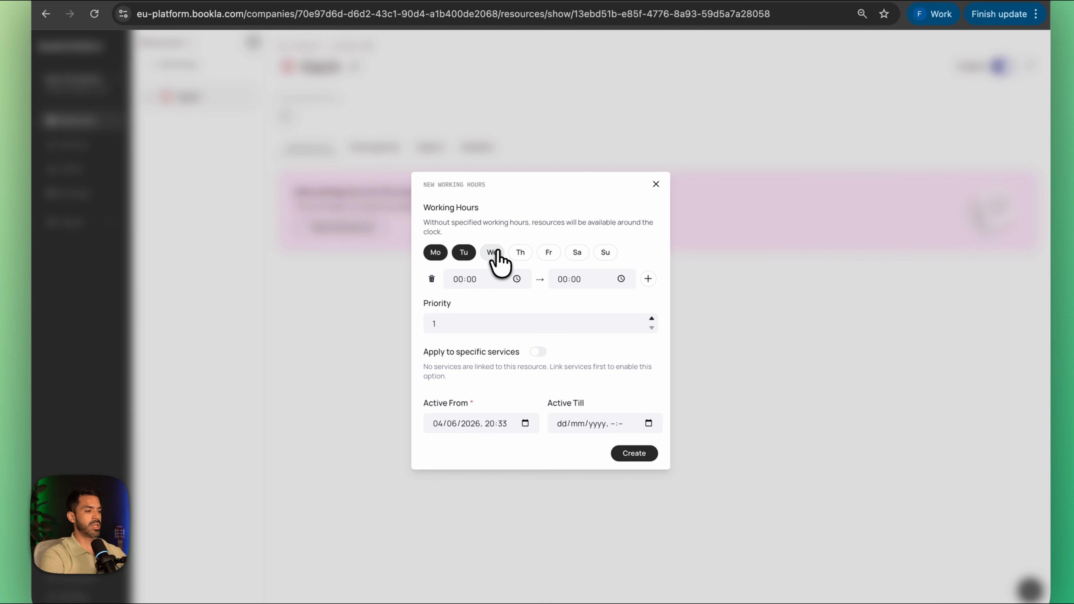
pyautogui.click(521, 252)
pyautogui.click(549, 252)
pyautogui.click(460, 290)
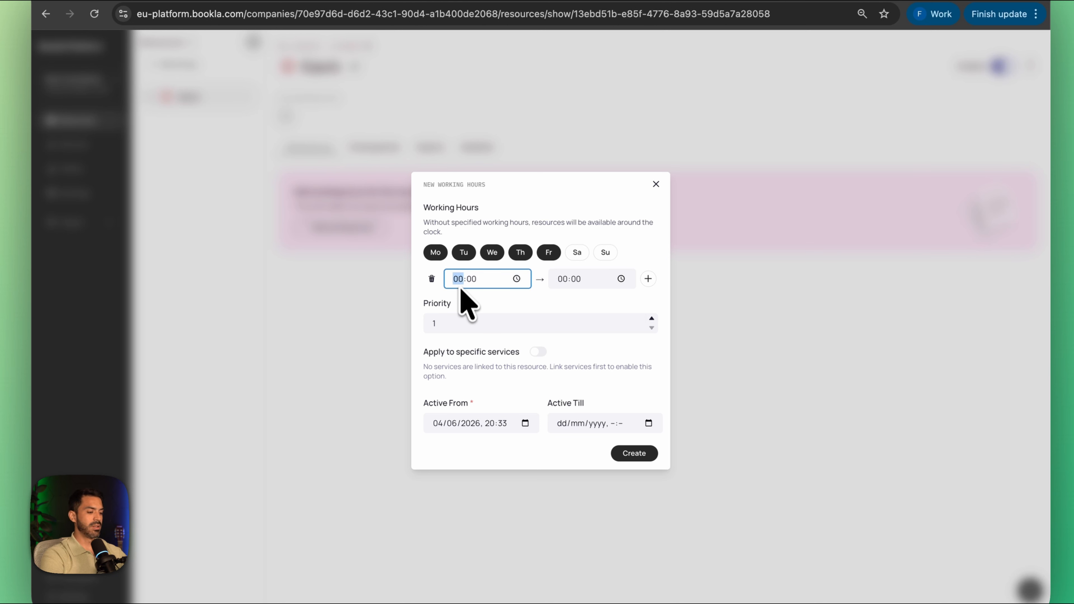
pyautogui.write('07')
pyautogui.click(567, 280)
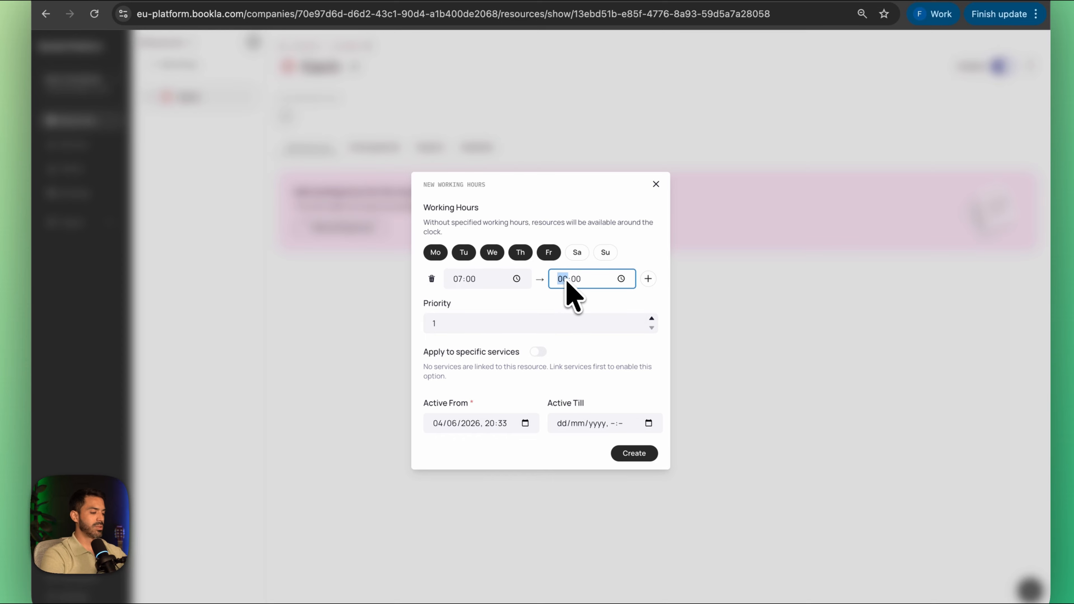
pyautogui.click(634, 453)
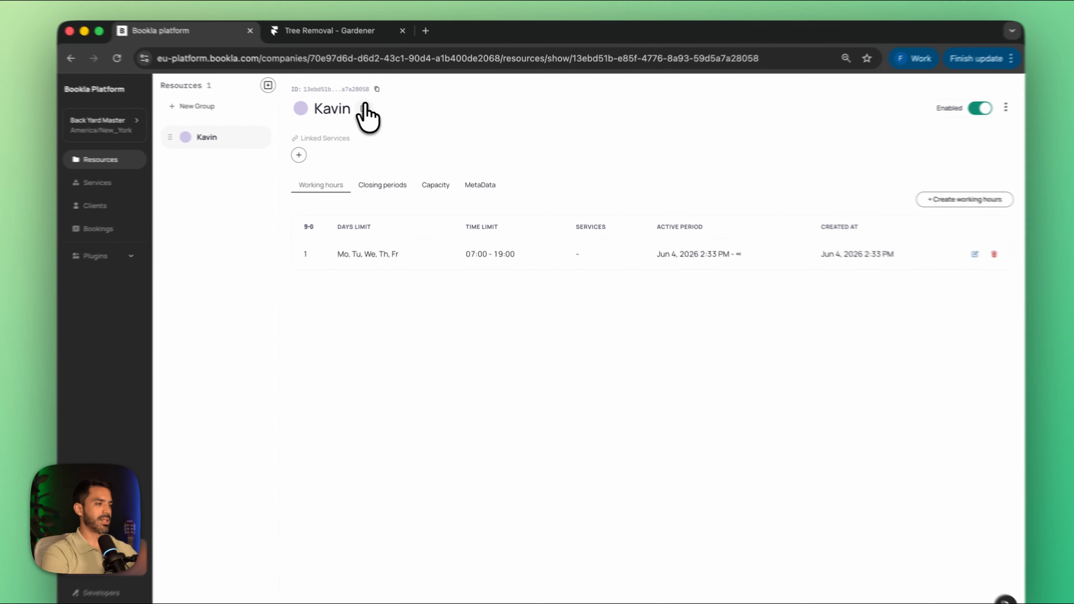
# Step: Correct the spelling of the first staff resource's name and save it
pyautogui.click(370, 115)
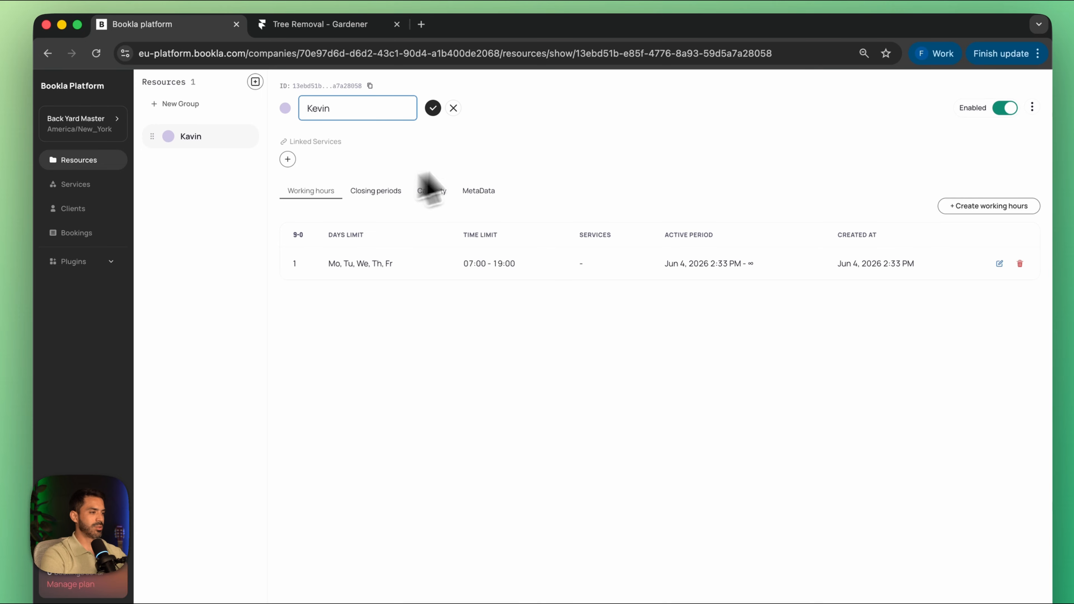
pyautogui.click(506, 143)
pyautogui.click(433, 108)
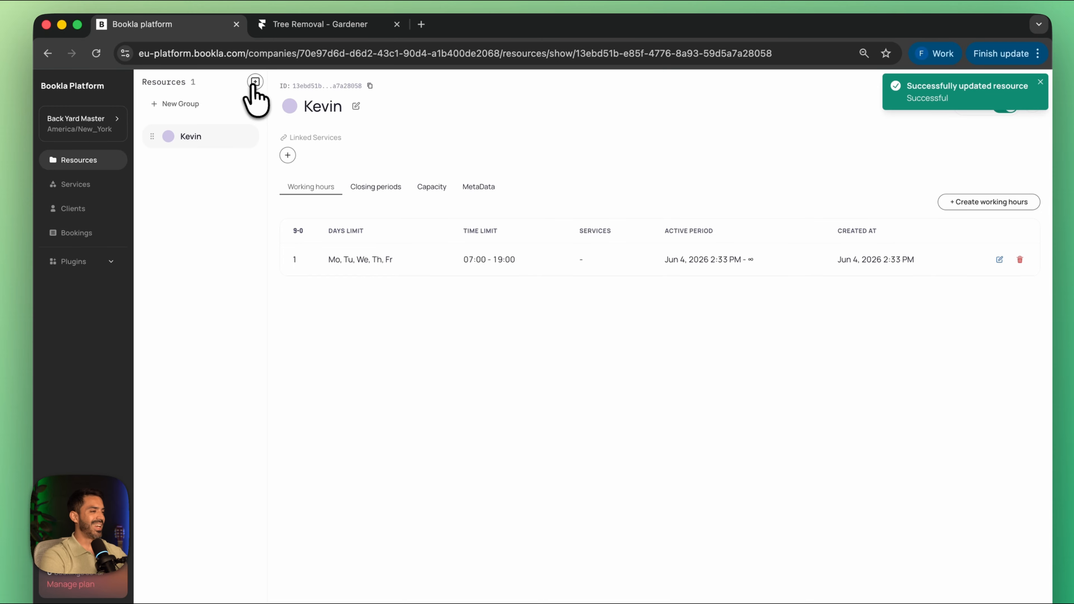
# Step: Create a second resource, using the second staff member's name
pyautogui.click(256, 82)
pyautogui.click(542, 365)
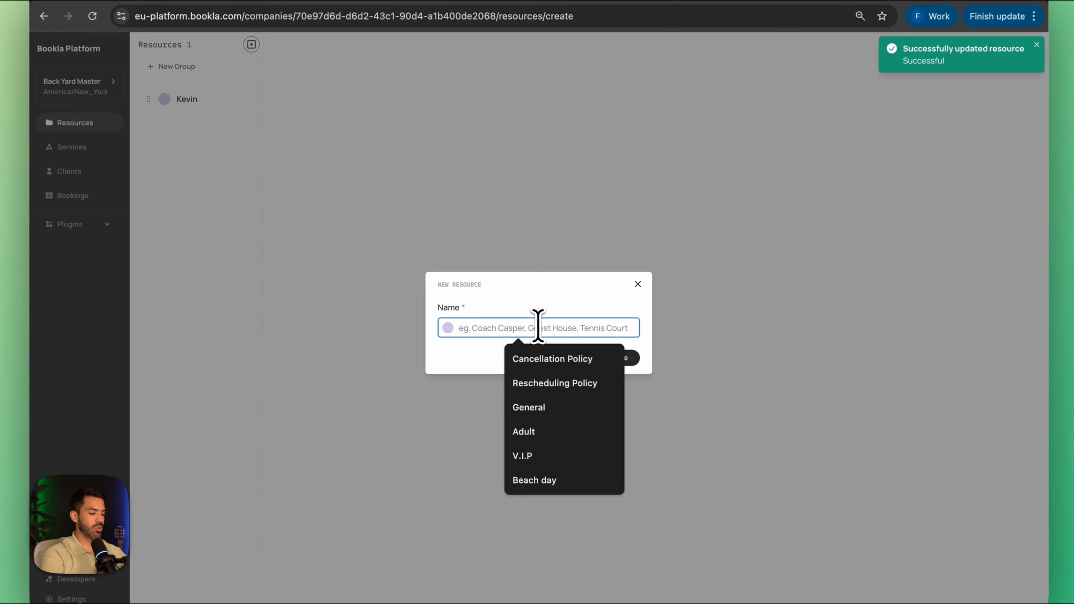
pyautogui.write('Linda')
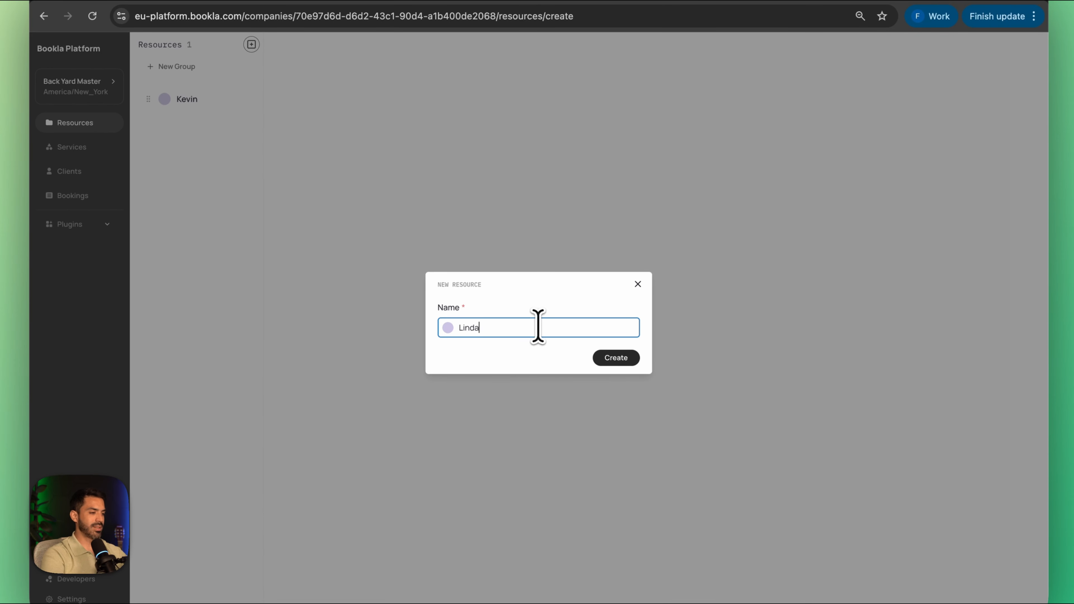
pyautogui.click(618, 358)
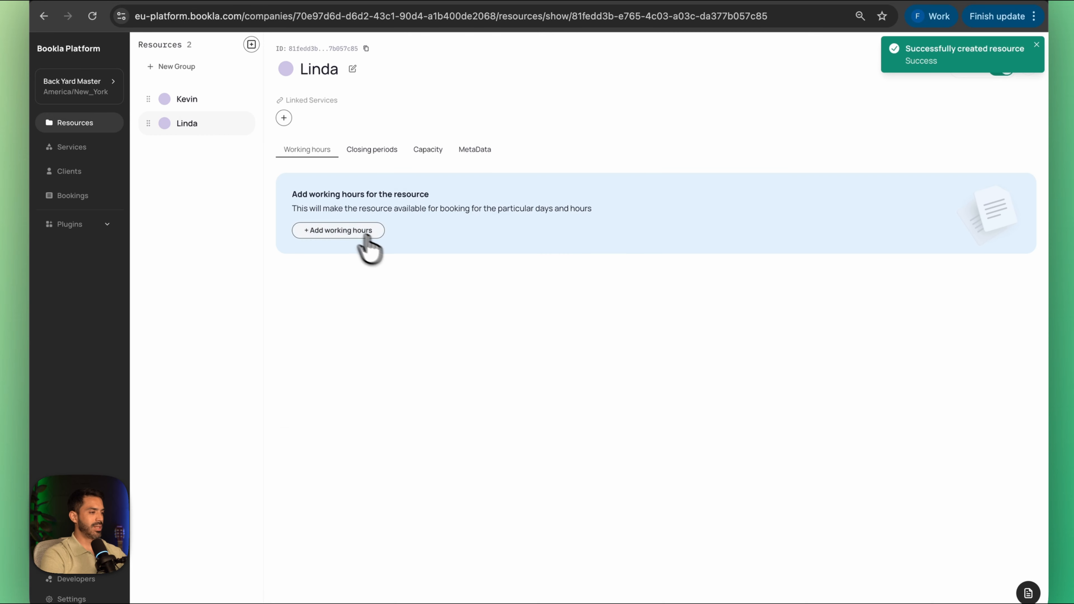
# Step: Add working hours for the second staff resource, Thursday to Sunday from 10:00 to 18:00
pyautogui.click(358, 234)
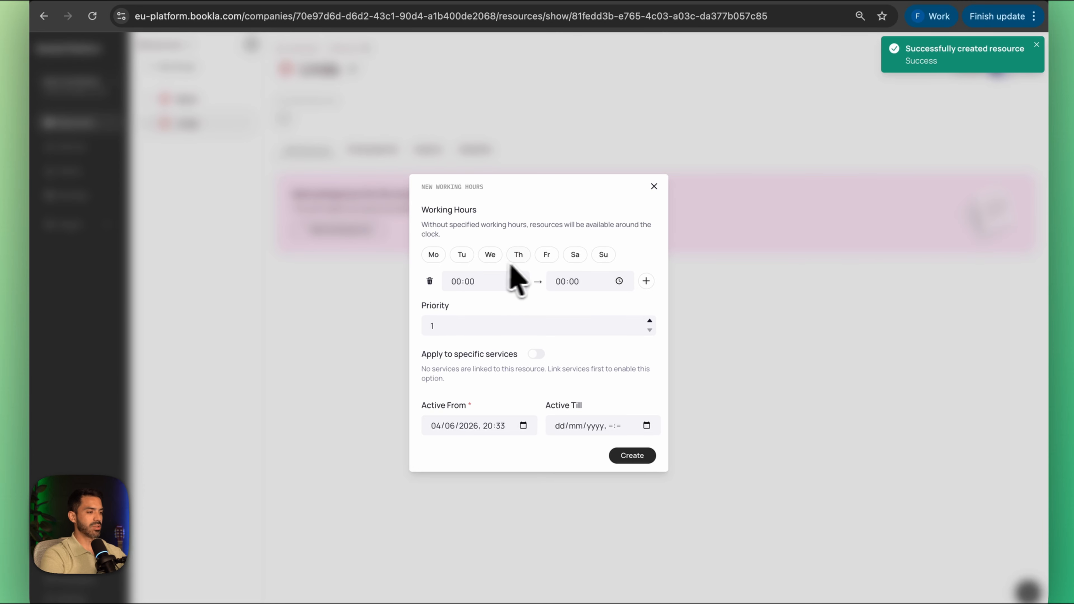
pyautogui.click(520, 255)
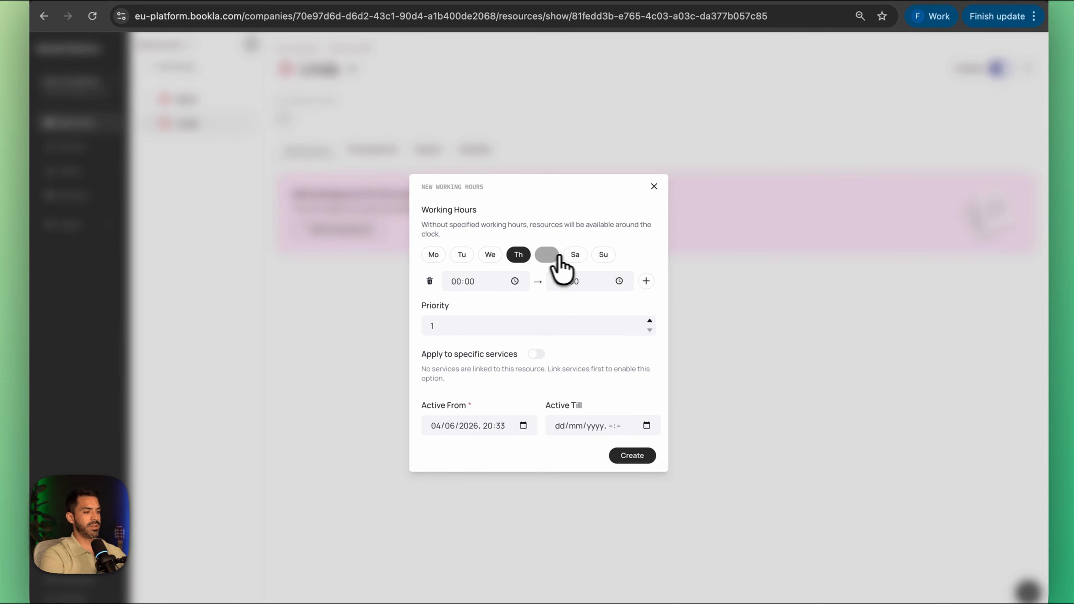
pyautogui.click(550, 255)
pyautogui.click(575, 255)
pyautogui.click(603, 255)
pyautogui.click(459, 288)
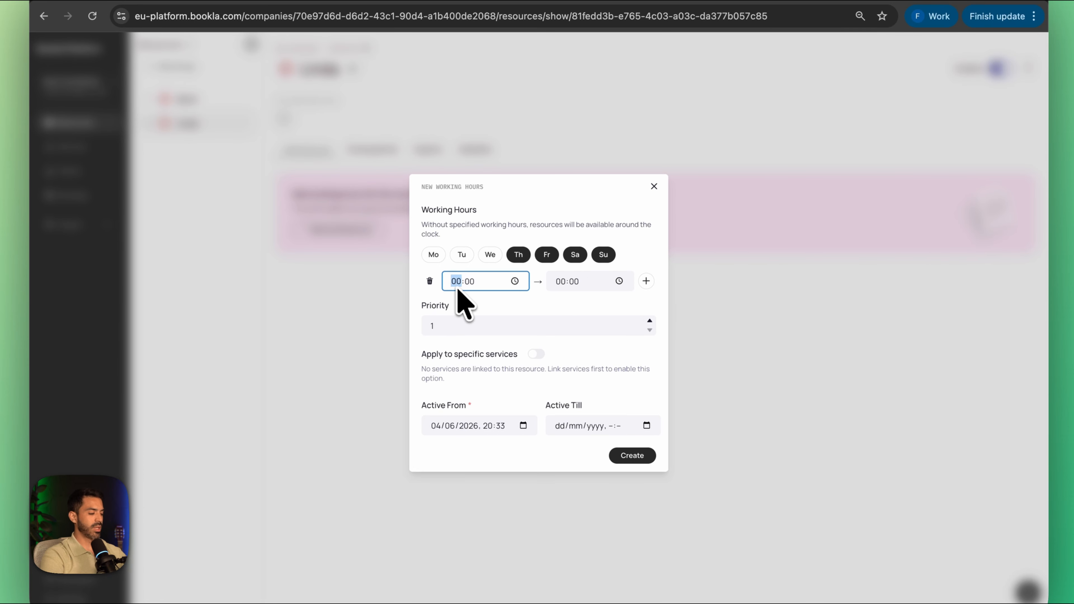
pyautogui.write('10')
pyautogui.click(558, 282)
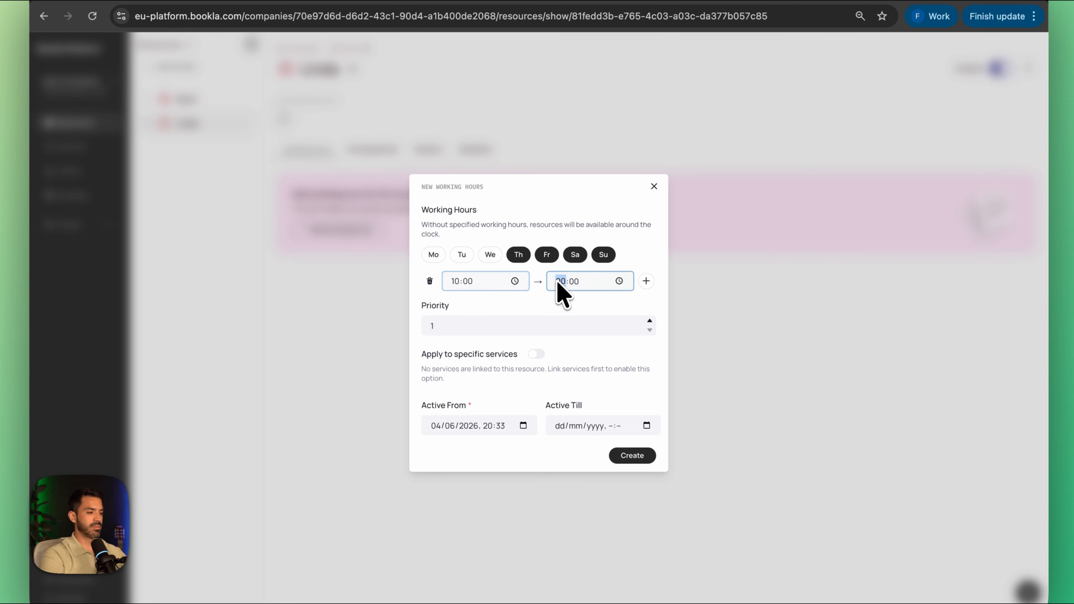
pyautogui.write('18')
pyautogui.click(632, 455)
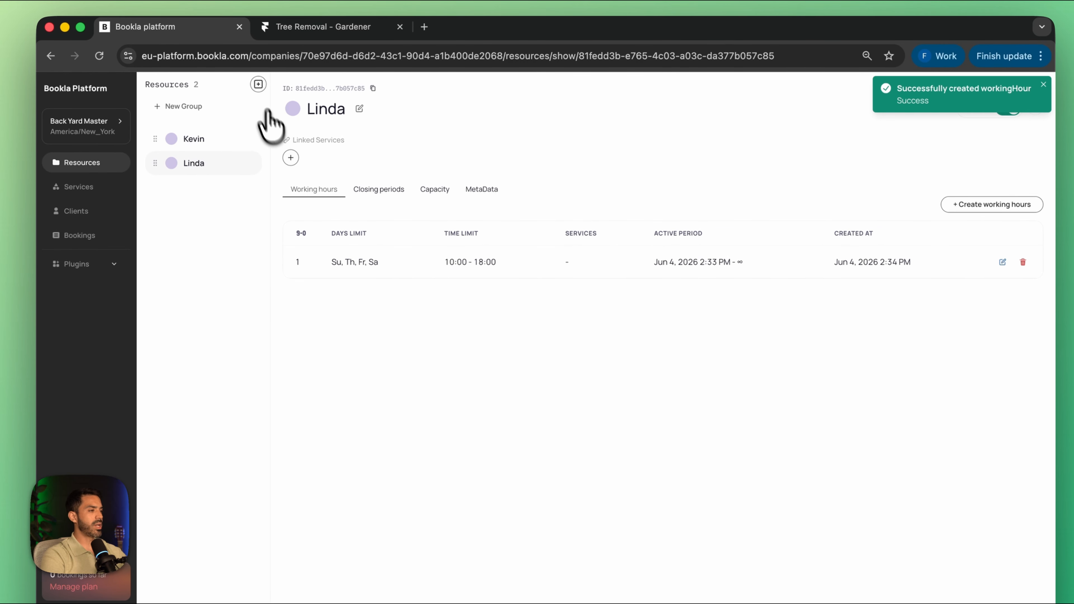
# Step: Create a third resource, using the third staff member's name
pyautogui.click(252, 49)
pyautogui.click(506, 356)
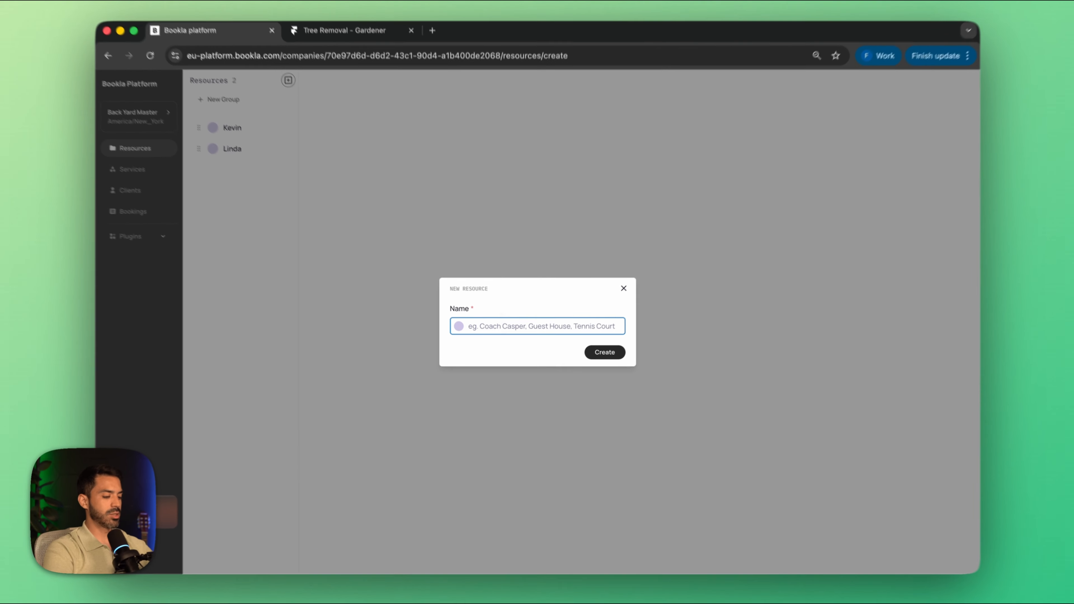
pyautogui.write('Hector')
pyautogui.click(597, 354)
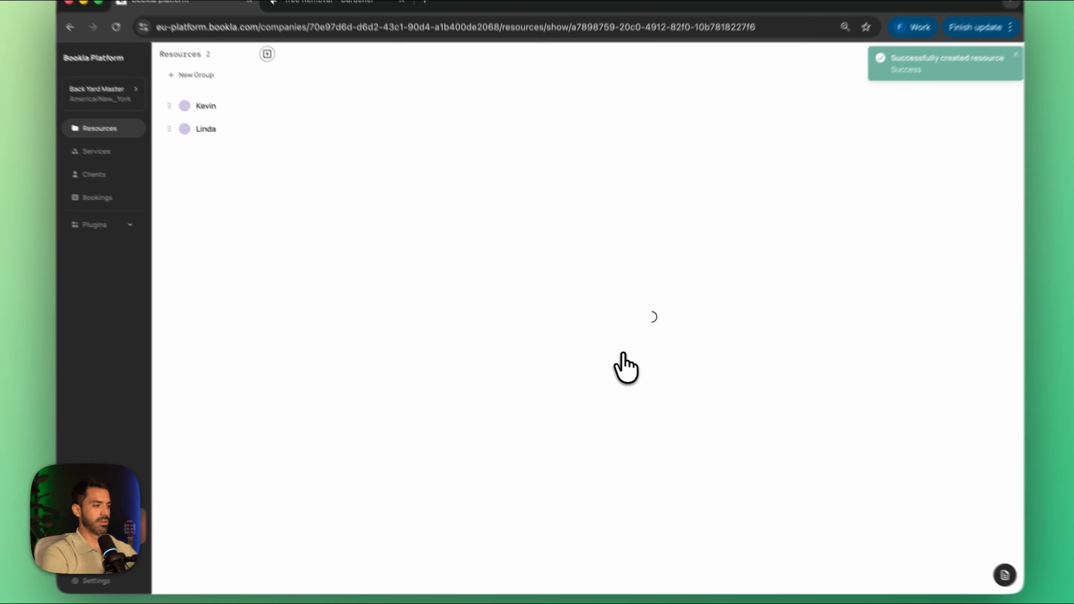
# Step: Add working hours for the third staff resource, all seven days from 10:00 to 14:00
pyautogui.click(381, 241)
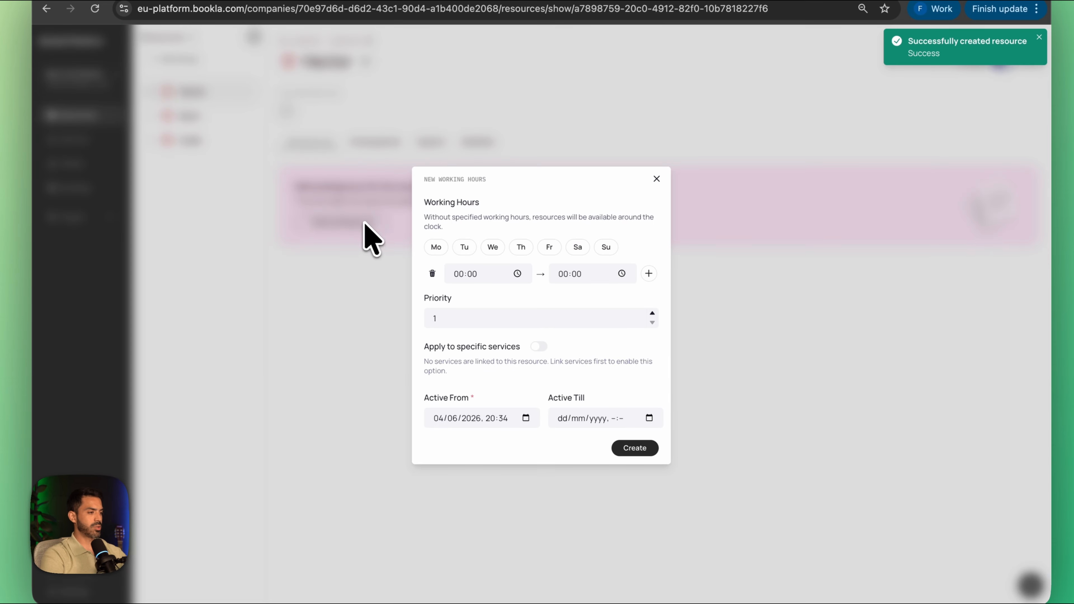
pyautogui.click(436, 247)
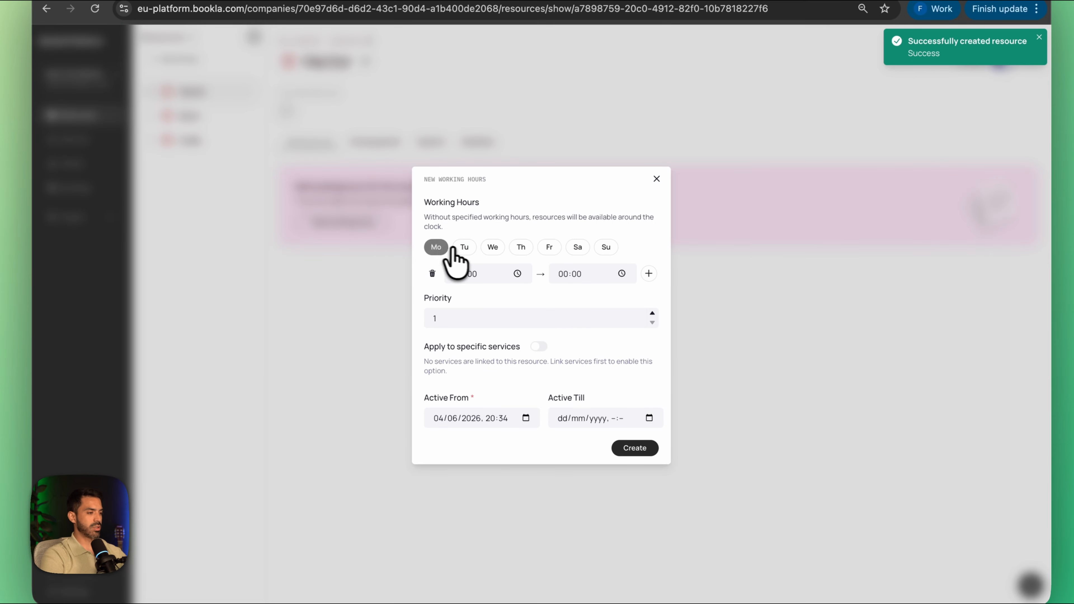
pyautogui.click(465, 247)
pyautogui.click(499, 249)
pyautogui.click(525, 249)
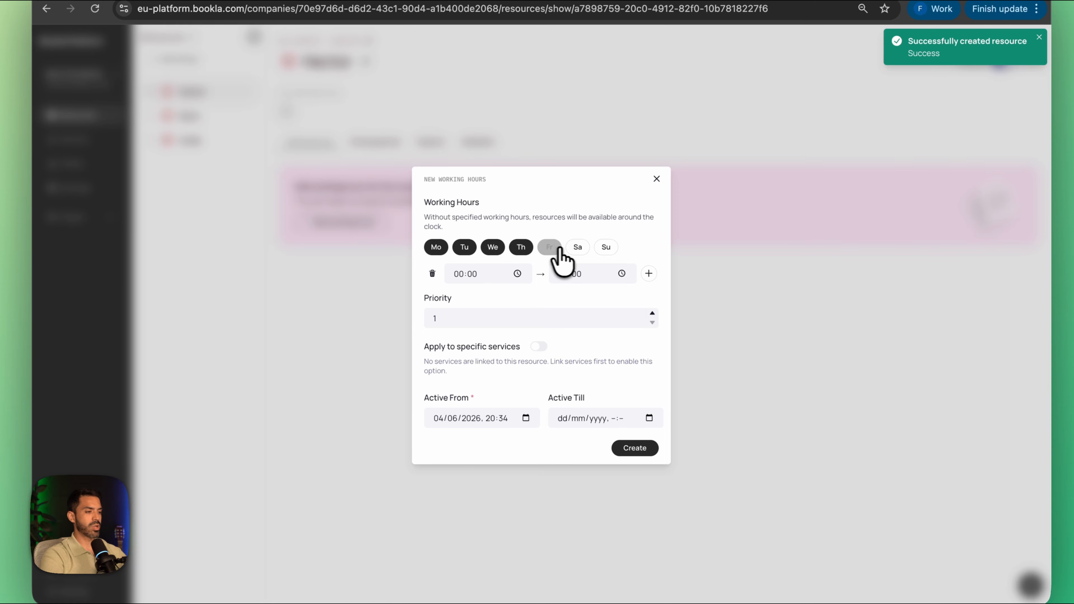
pyautogui.click(552, 249)
pyautogui.click(580, 249)
pyautogui.click(607, 248)
pyautogui.click(459, 275)
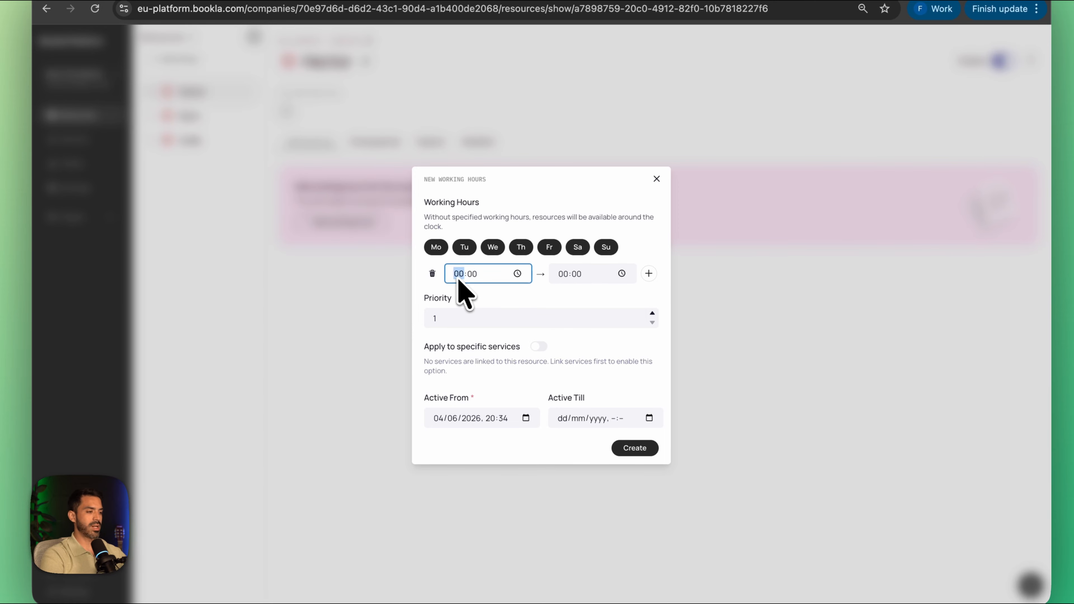
pyautogui.click(564, 275)
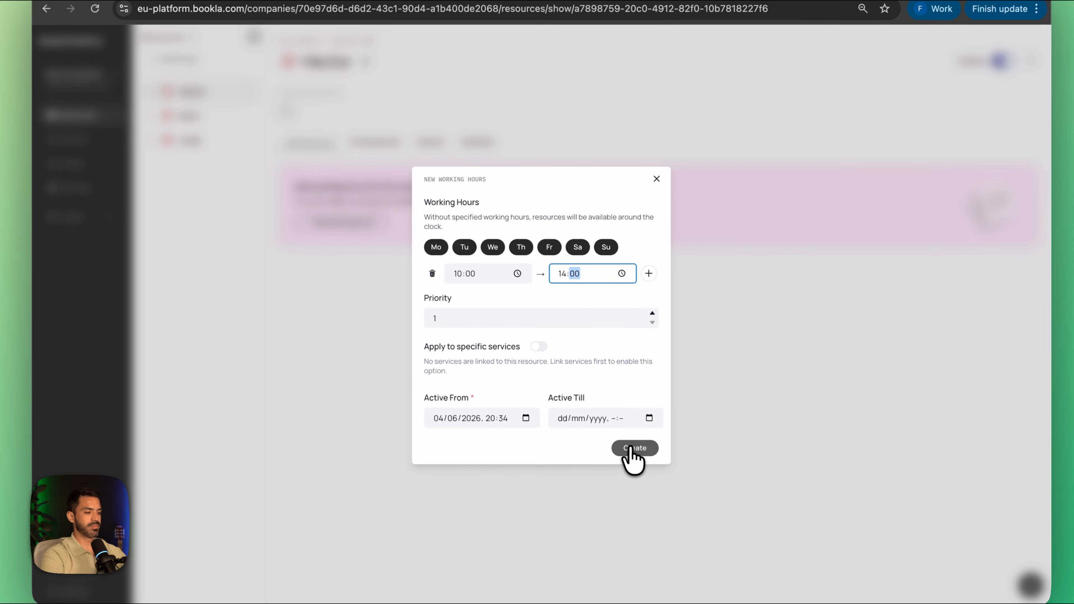
pyautogui.click(632, 450)
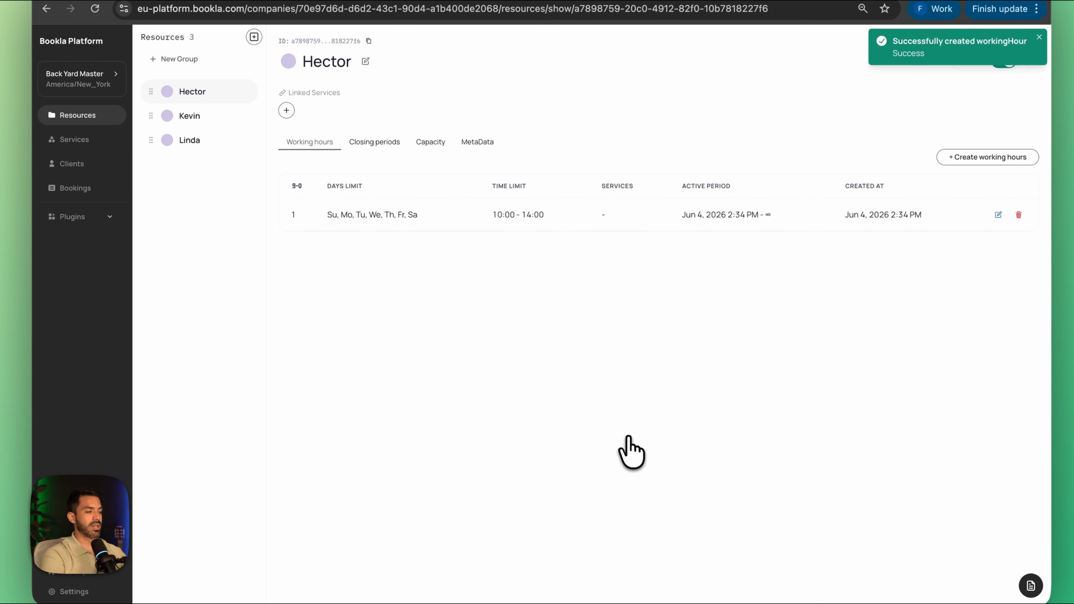
# Step: Start a new service named Lawn Mowing with the Fixed type and continue to its settings
pyautogui.click(72, 140)
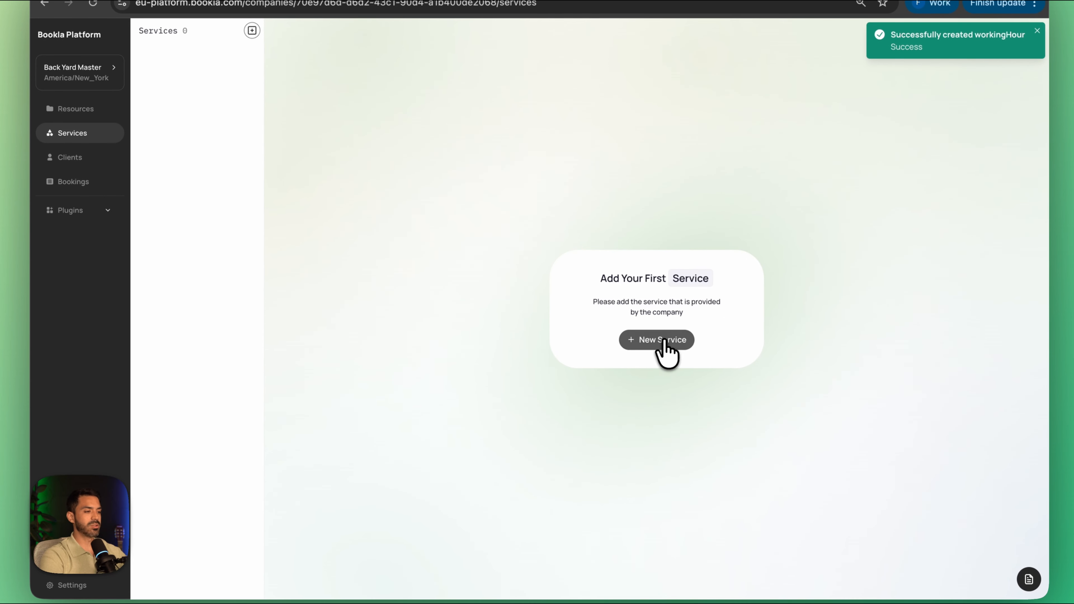
pyautogui.click(668, 397)
pyautogui.click(537, 323)
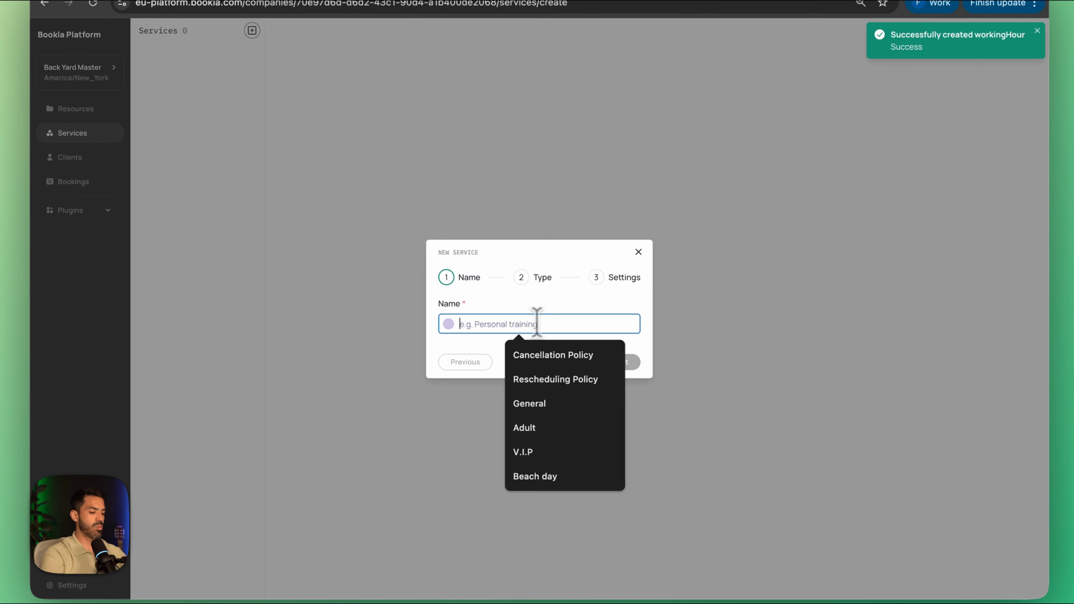
pyautogui.write('Lawn M')
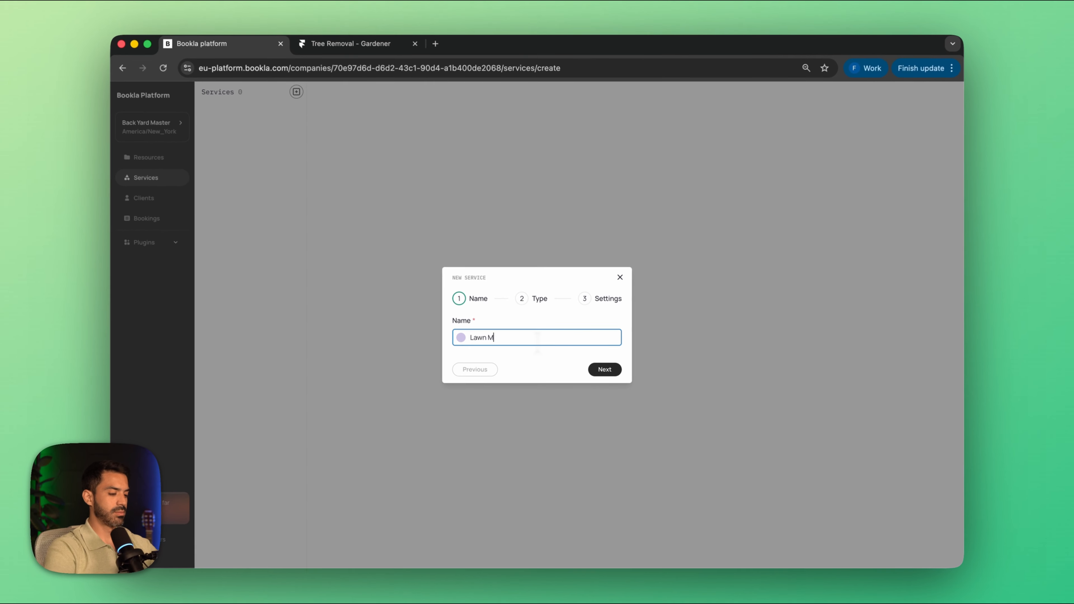
pyautogui.write('owing')
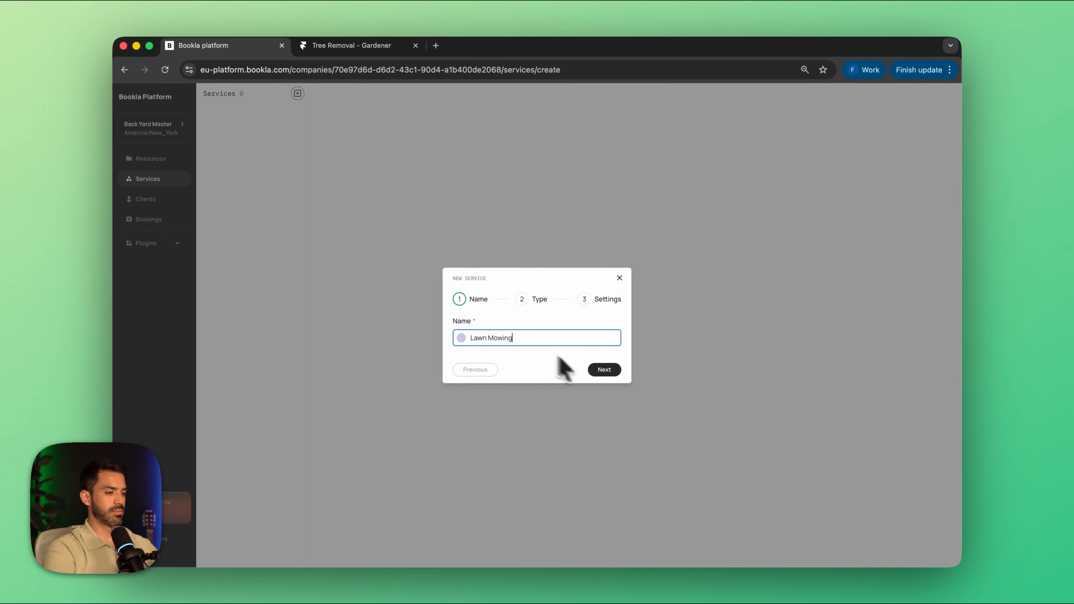
pyautogui.click(605, 369)
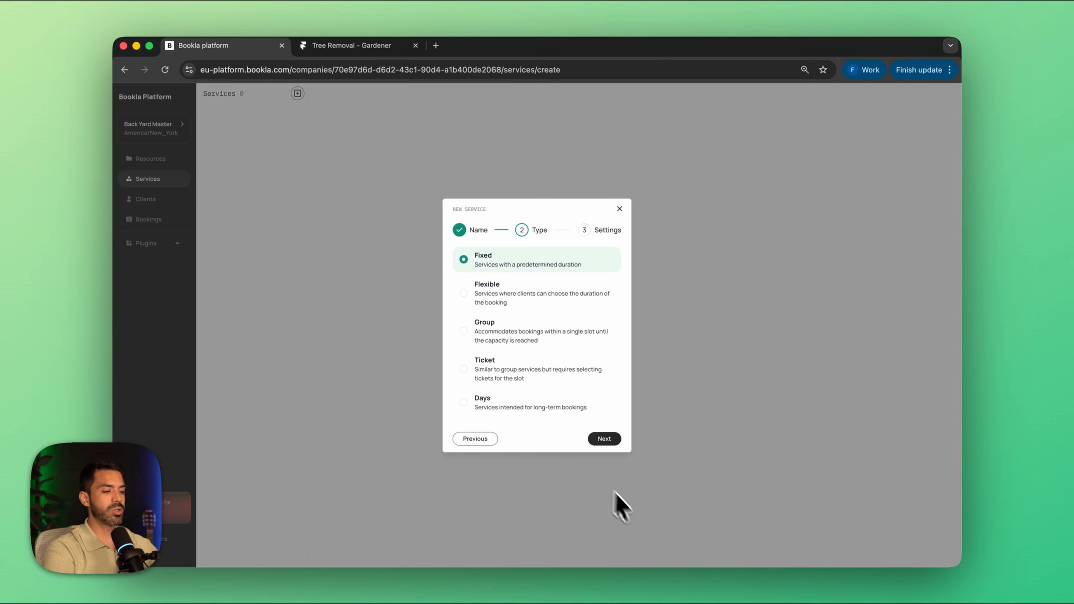
pyautogui.click(601, 443)
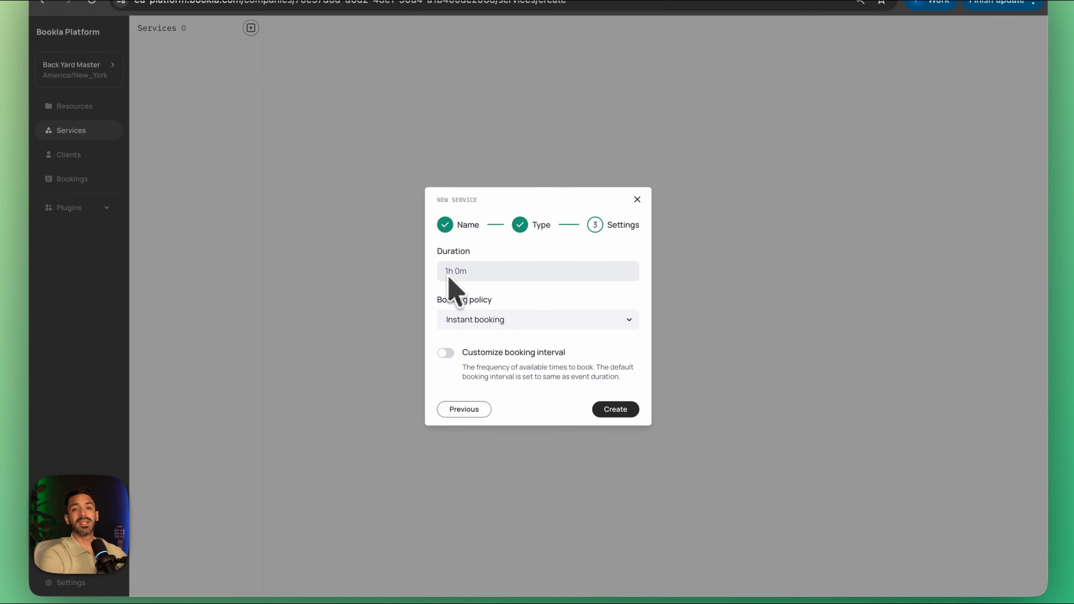
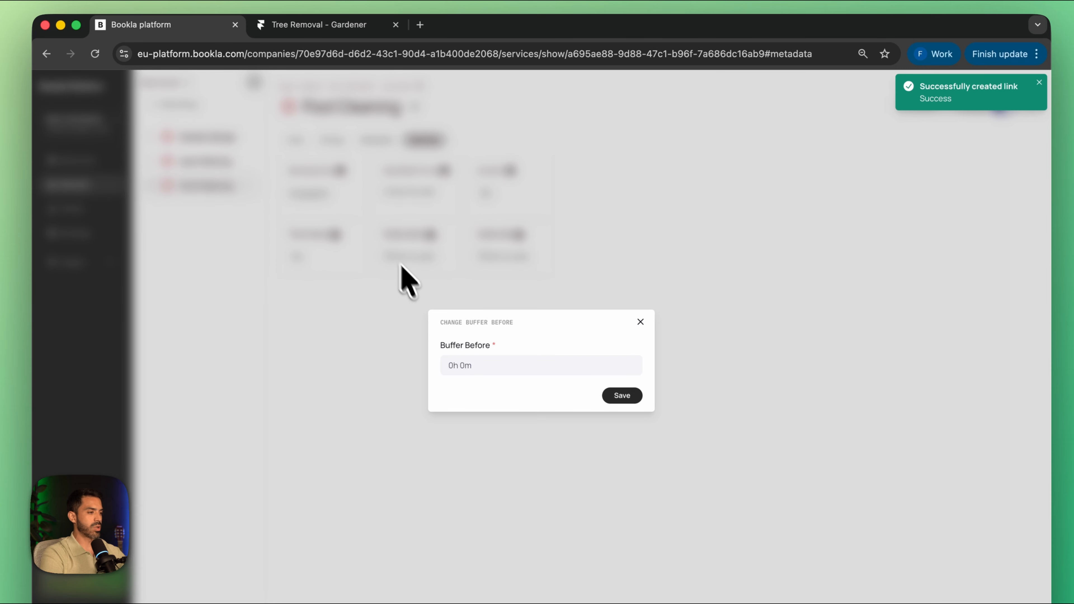
# Step: Set both the buffer before and the buffer after of the Pool Cleaning service to 1 hour
pyautogui.click(461, 367)
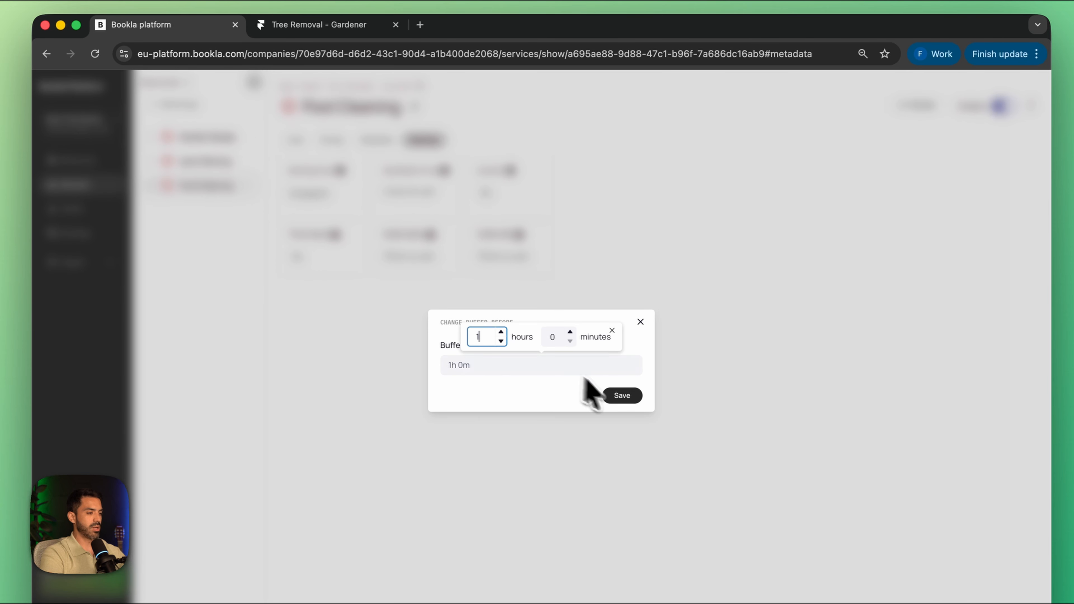
pyautogui.click(619, 396)
pyautogui.click(500, 257)
pyautogui.click(537, 365)
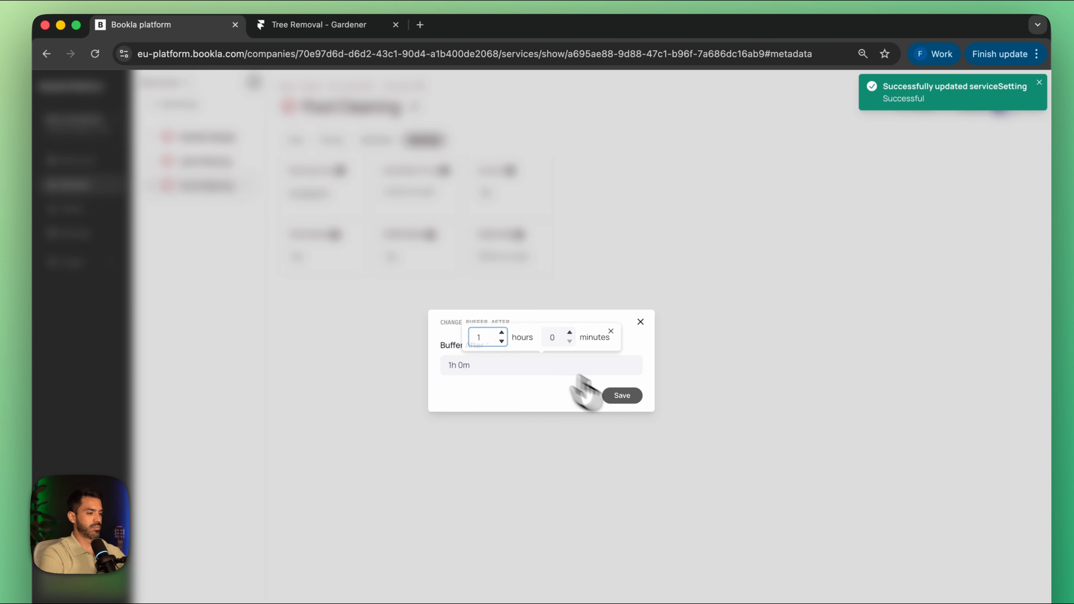
pyautogui.click(620, 395)
# Step: Start a new service named Tree Removal with the Fixed type and continue to its settings
pyautogui.click(254, 82)
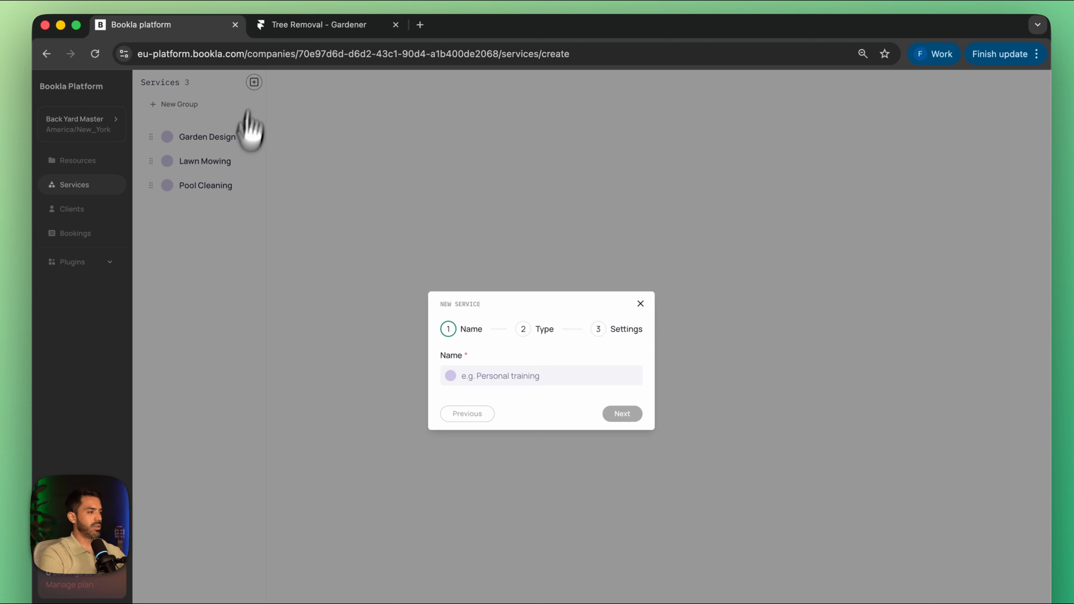
pyautogui.click(473, 382)
pyautogui.write('Tree Rem')
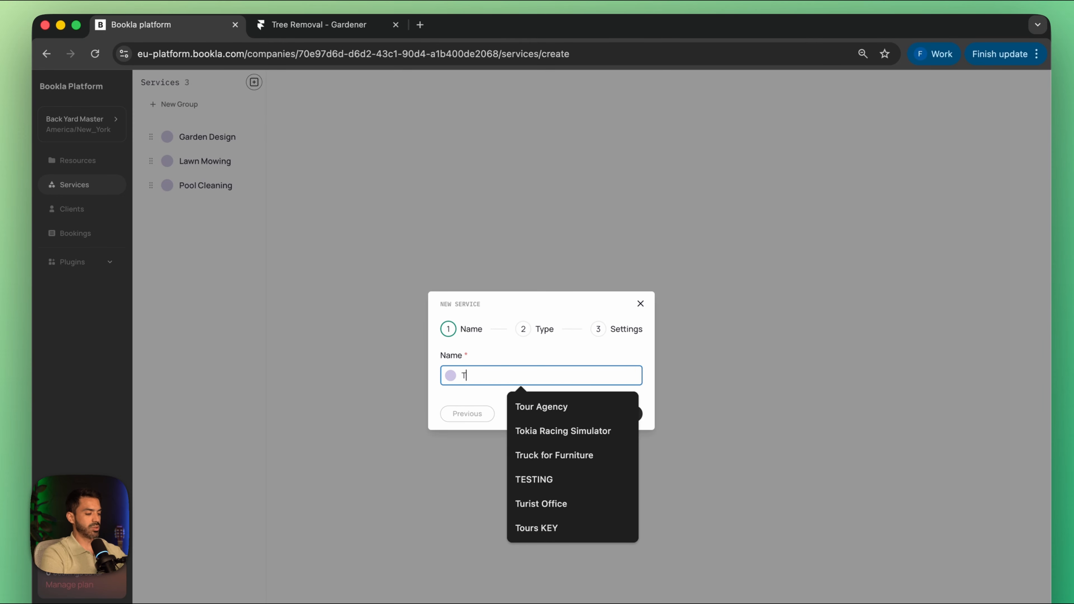
pyautogui.write('oval')
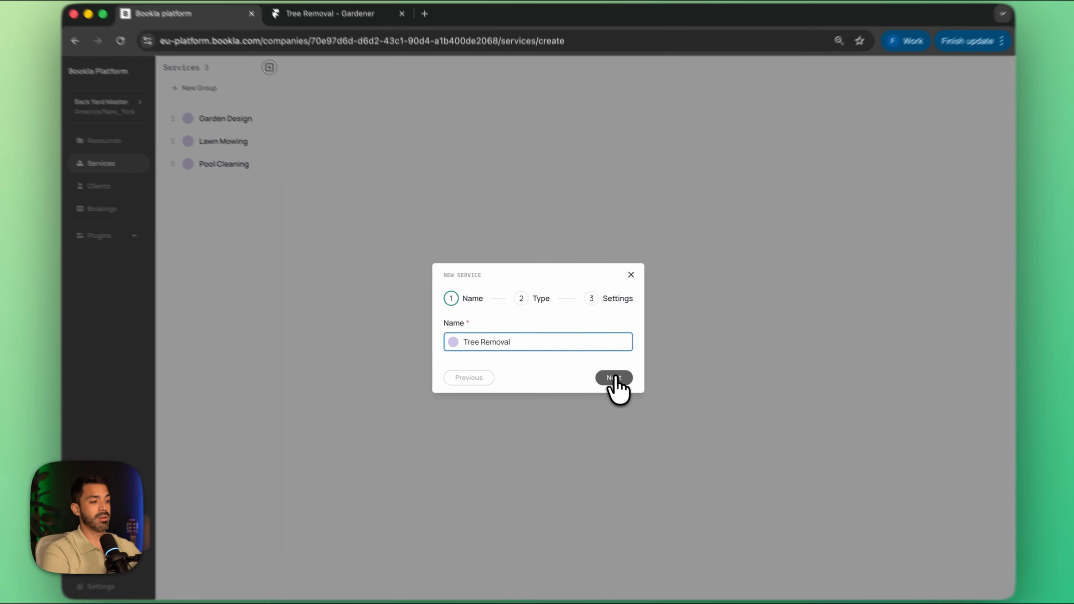
pyautogui.click(614, 378)
pyautogui.click(610, 450)
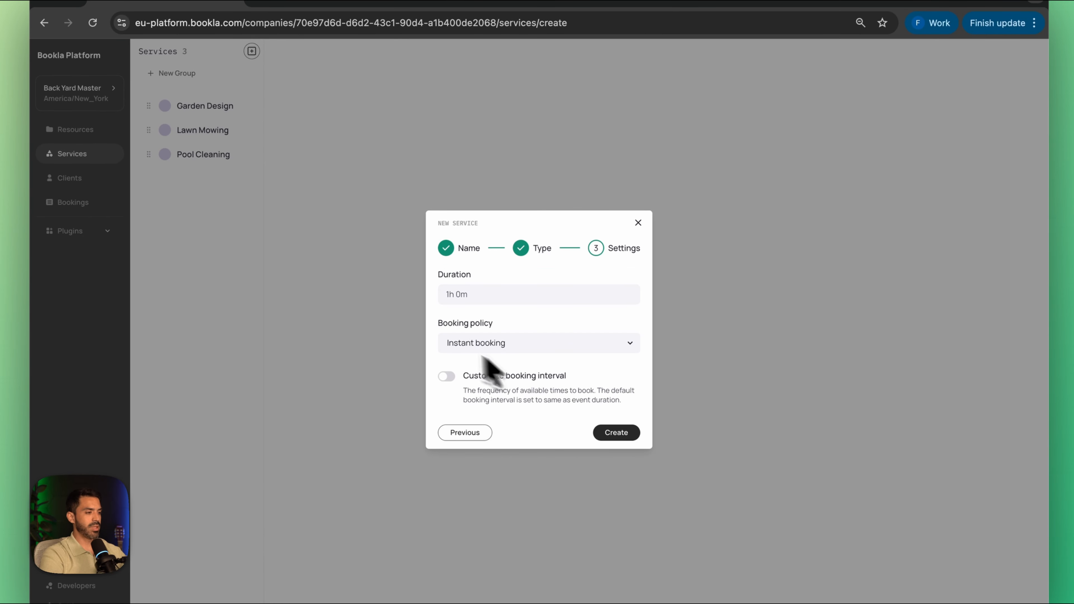
# Step: Set the duration to 6 hours, customize the booking interval to 1 hour, and create the Tree Removal service
pyautogui.click(459, 295)
pyautogui.click(500, 260)
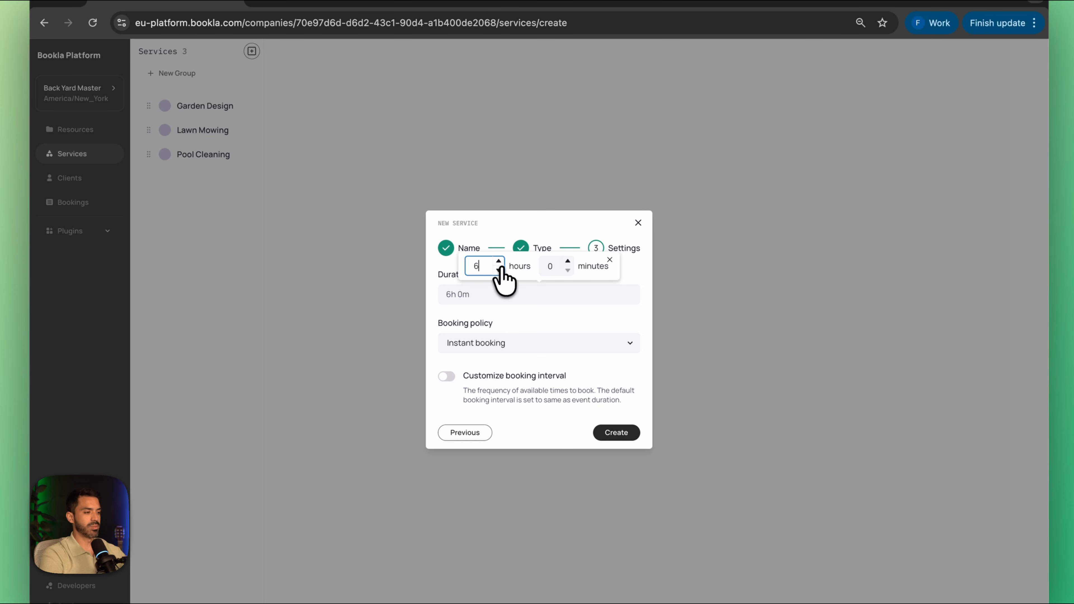
pyautogui.click(448, 377)
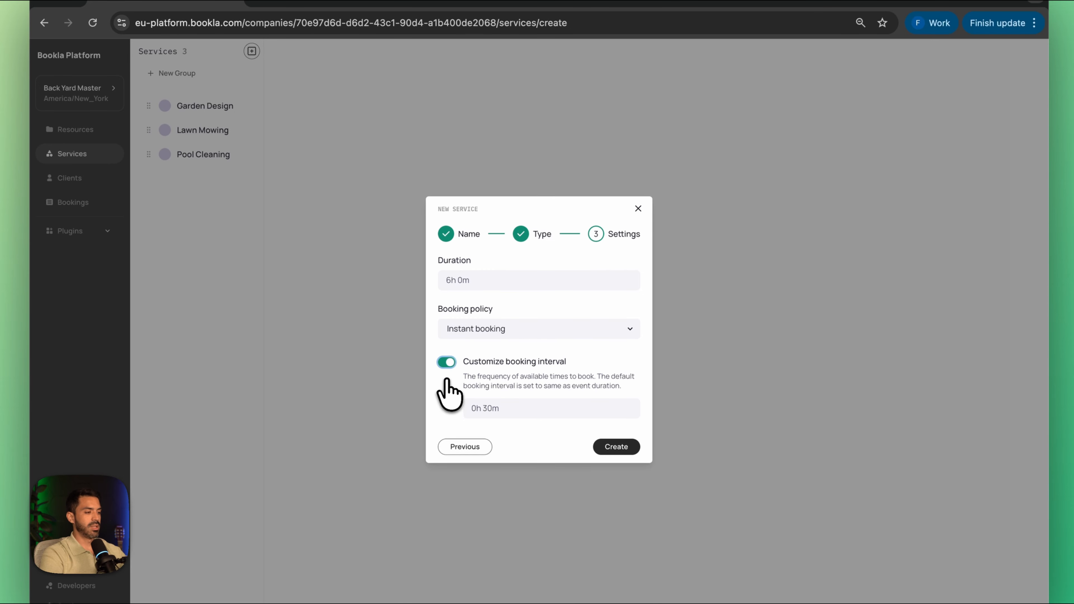
pyautogui.click(487, 408)
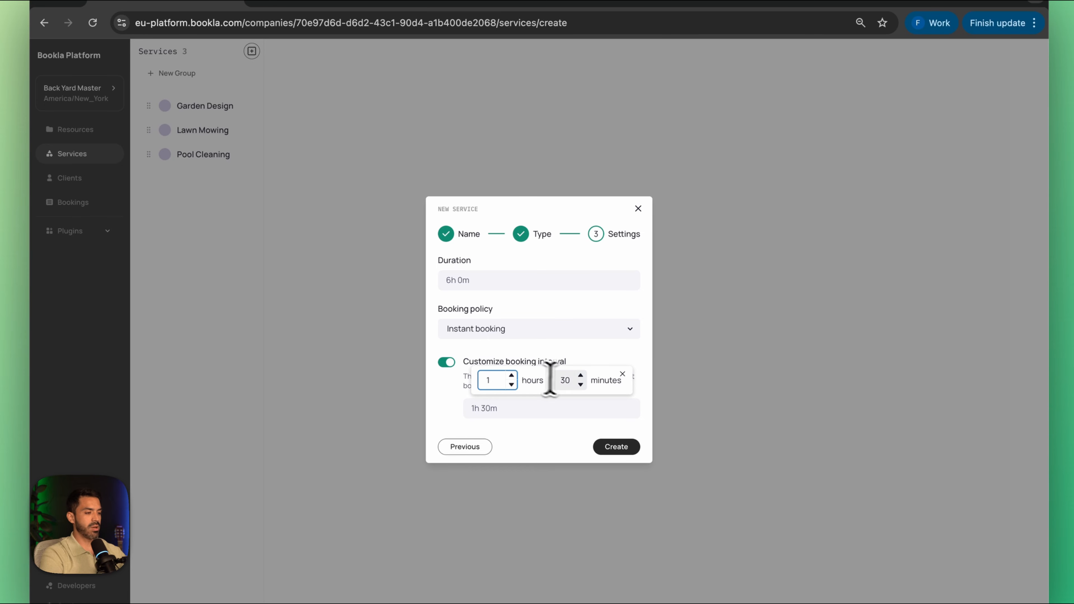
pyautogui.click(558, 381)
pyautogui.click(614, 445)
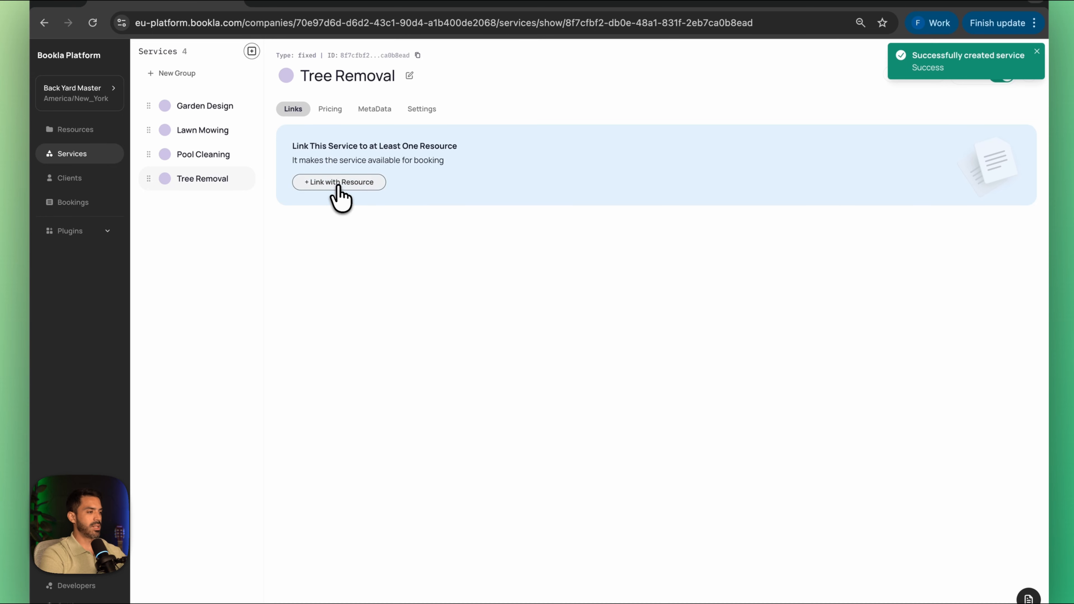
# Step: Link the Tree Removal service to the first two staff resources in the list
pyautogui.click(338, 186)
pyautogui.click(416, 343)
pyautogui.click(416, 359)
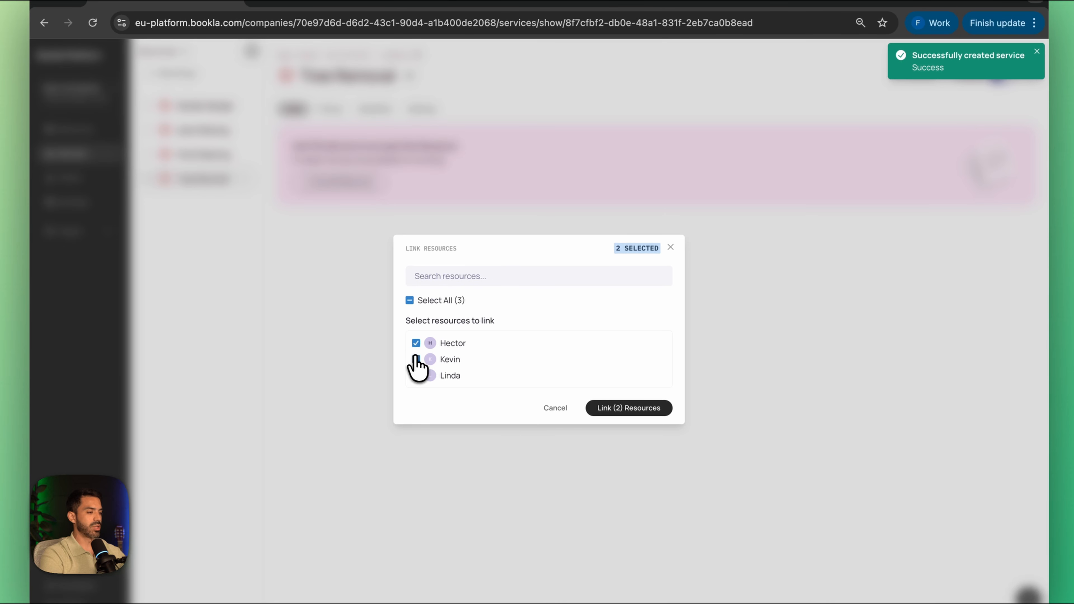
pyautogui.click(597, 413)
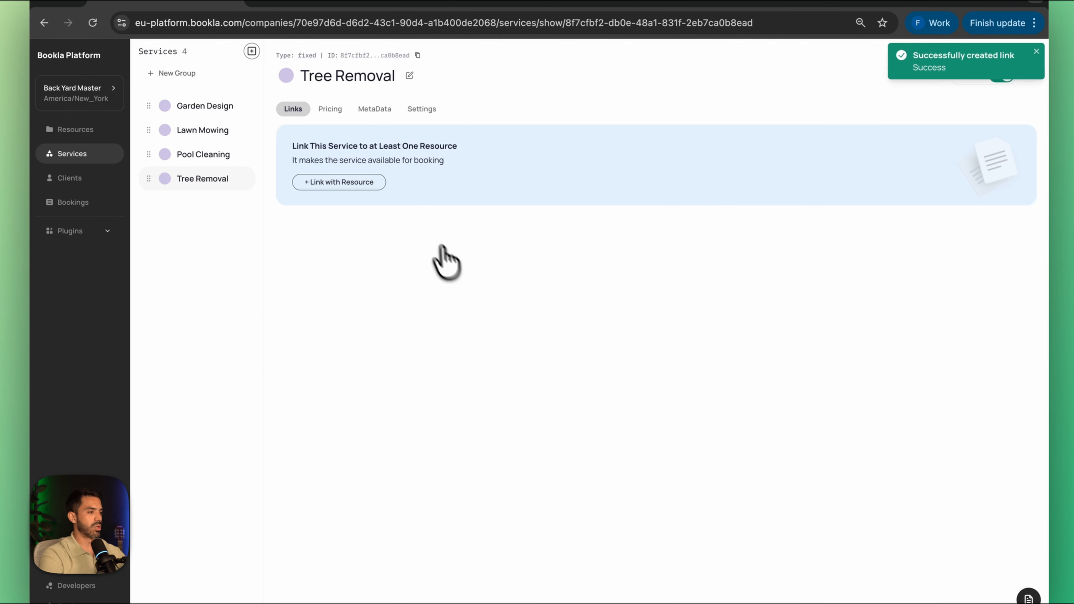
# Step: Set both the buffer before and the buffer after of the Tree Removal service to 1 hour
pyautogui.click(418, 109)
pyautogui.click(408, 256)
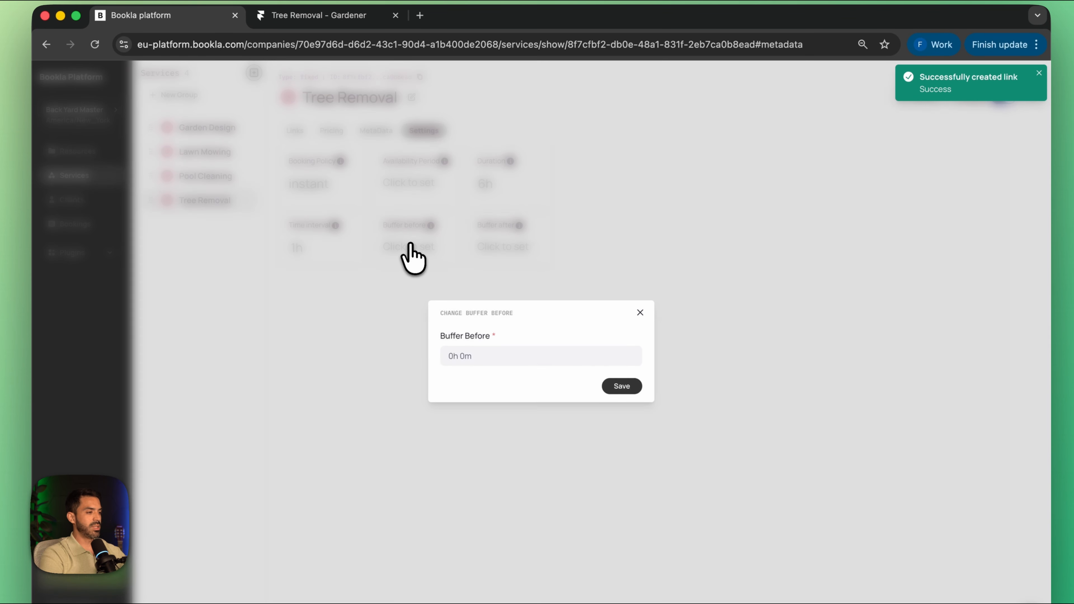
pyautogui.click(461, 358)
pyautogui.click(501, 323)
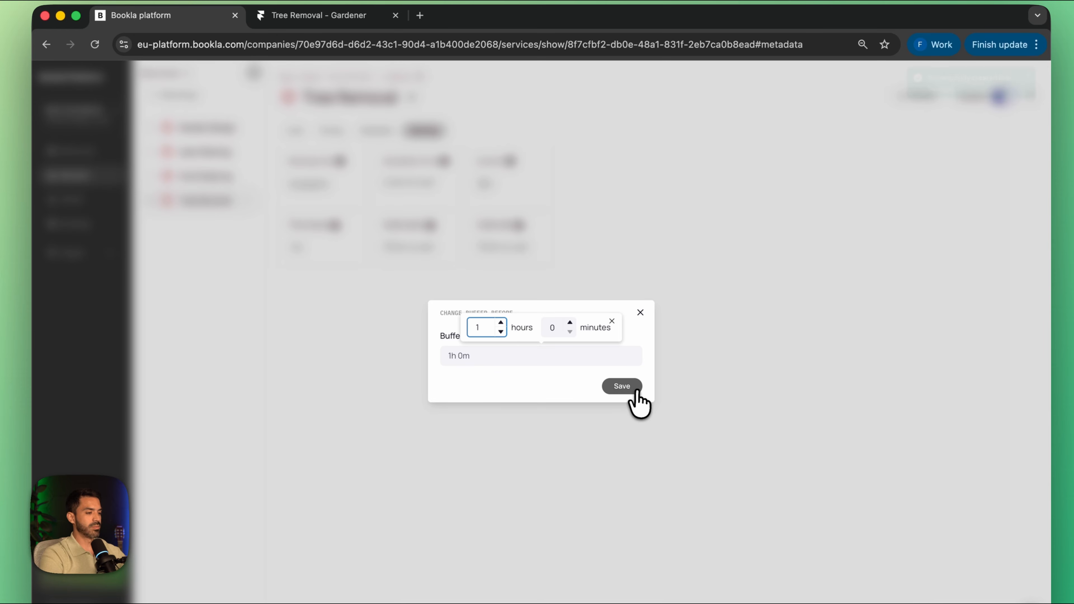
pyautogui.click(622, 385)
pyautogui.click(507, 249)
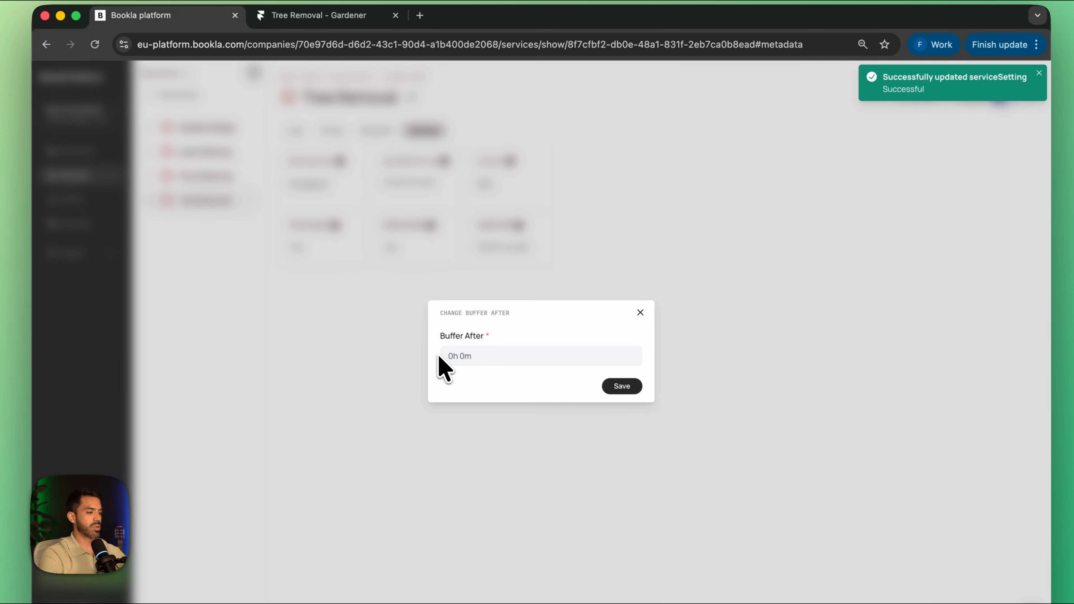
pyautogui.click(501, 323)
pyautogui.click(622, 386)
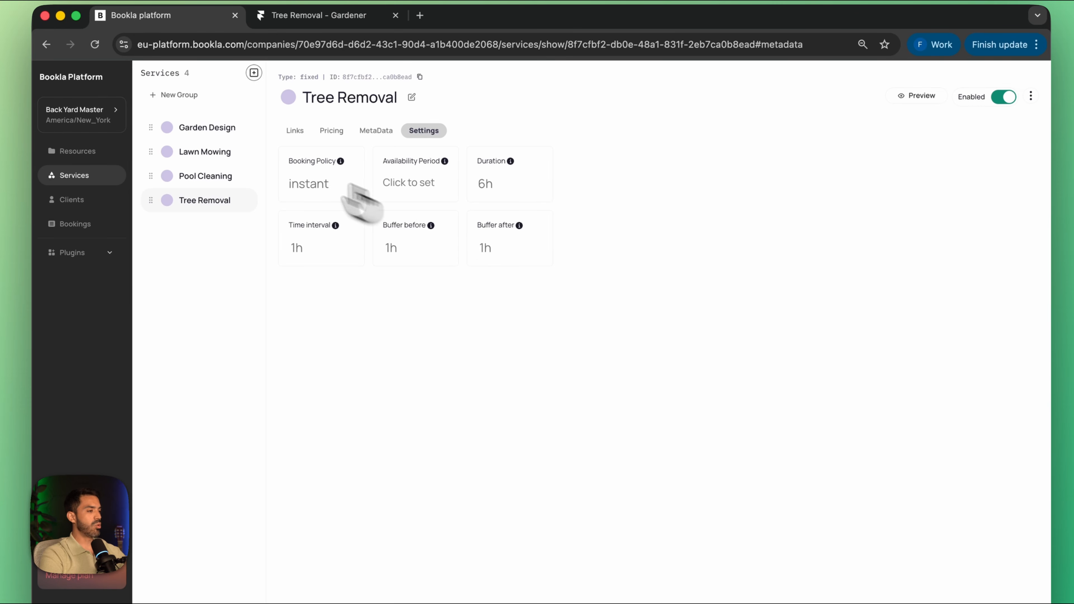
# Step: Check the resource links of the Garden Design, Lawn Mowing, Pool Cleaning and Tree Removal services
pyautogui.click(216, 128)
pyautogui.click(211, 152)
pyautogui.click(211, 177)
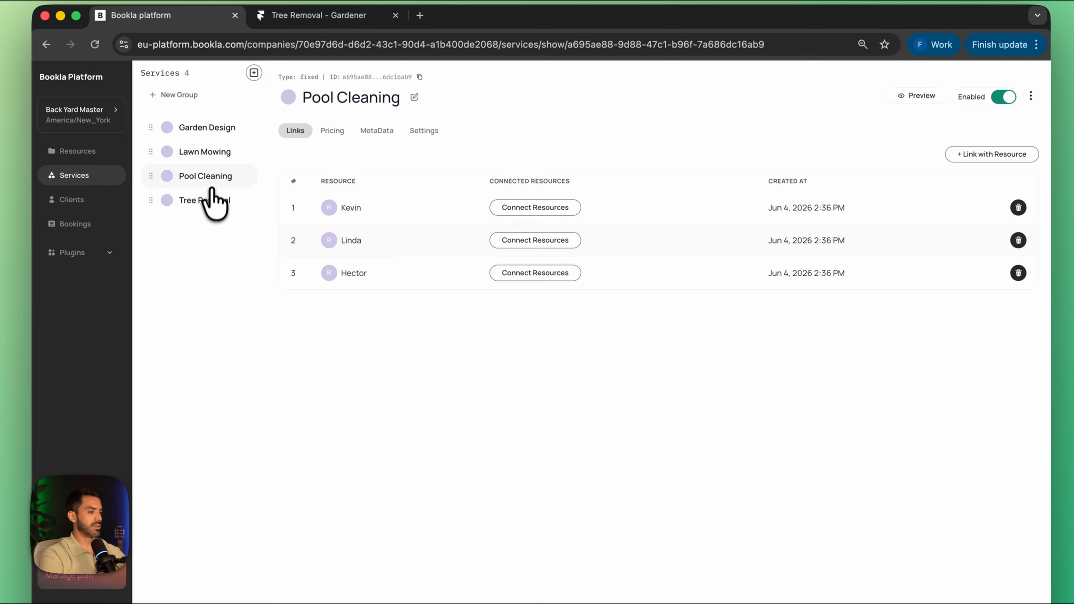
pyautogui.click(209, 199)
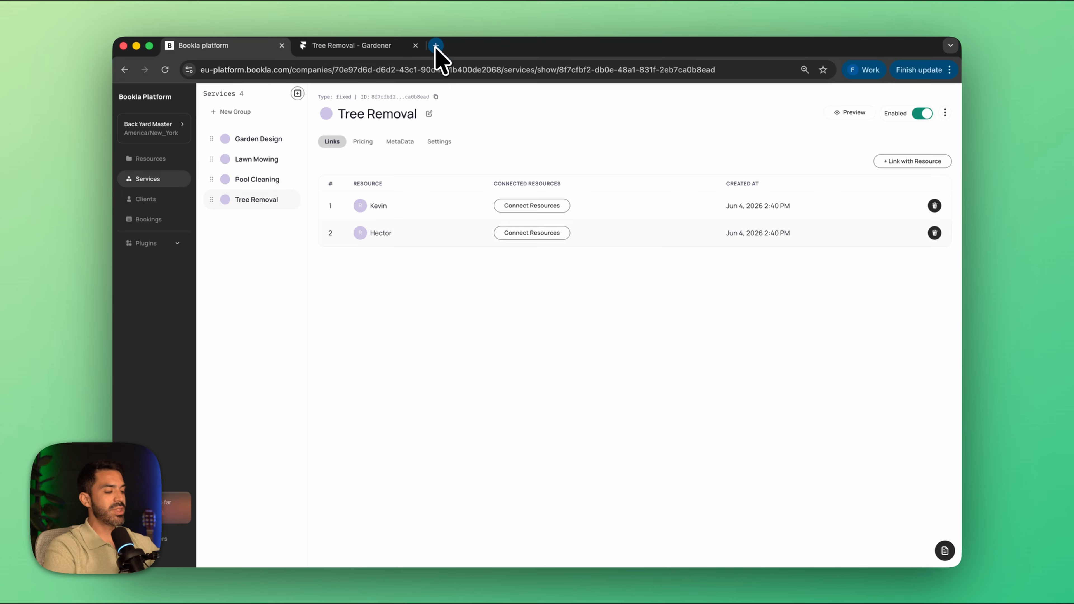
# Step: Open component.bookla.com in a new browser tab and set the Bookla API region to EU
pyautogui.click(436, 46)
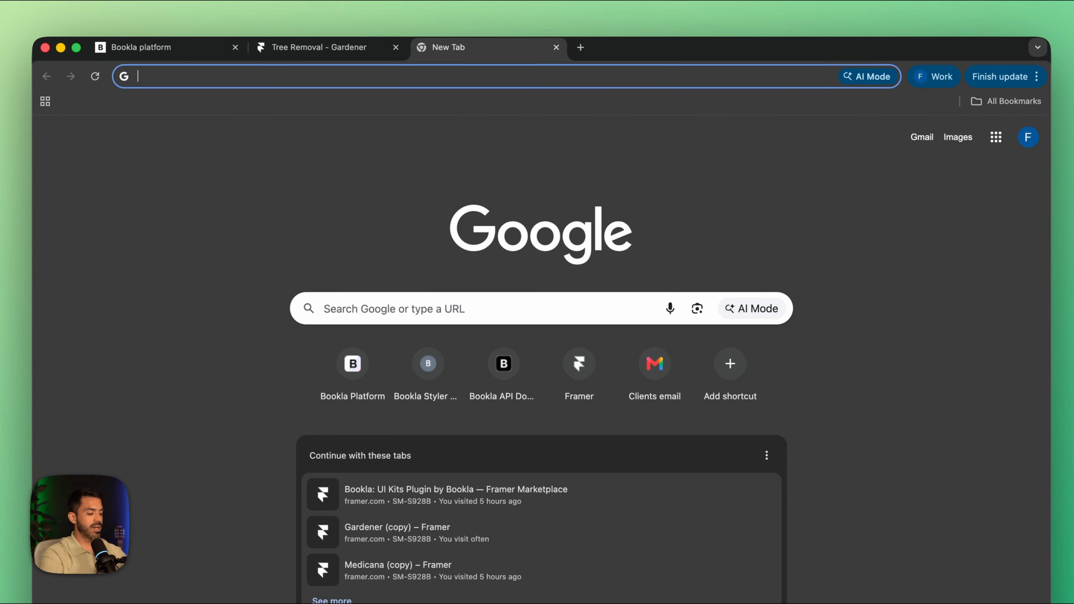
pyautogui.write('component.bookla.com')
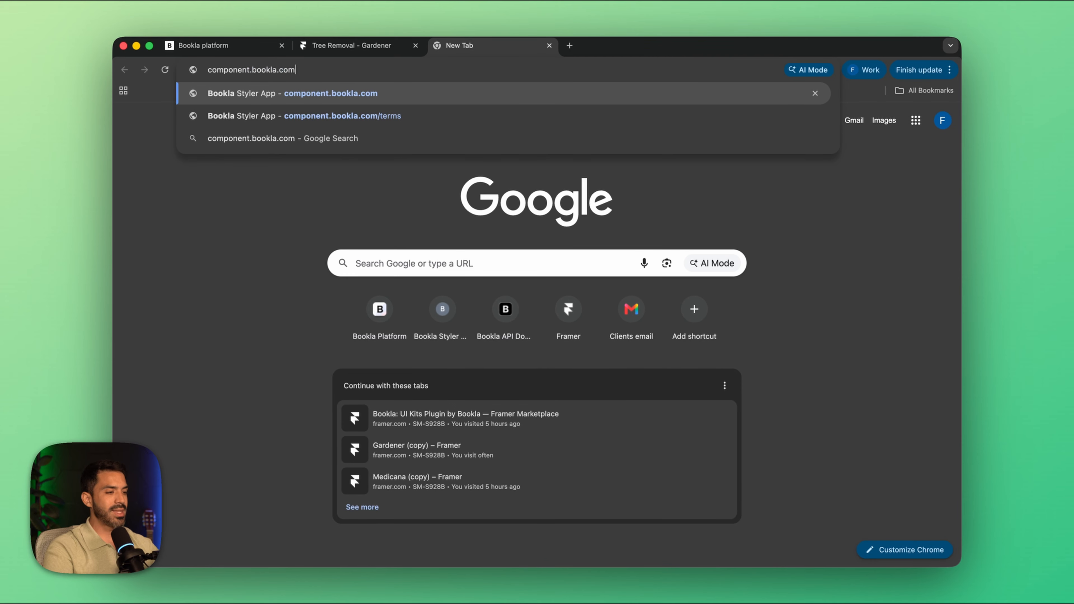
pyautogui.press('Return')
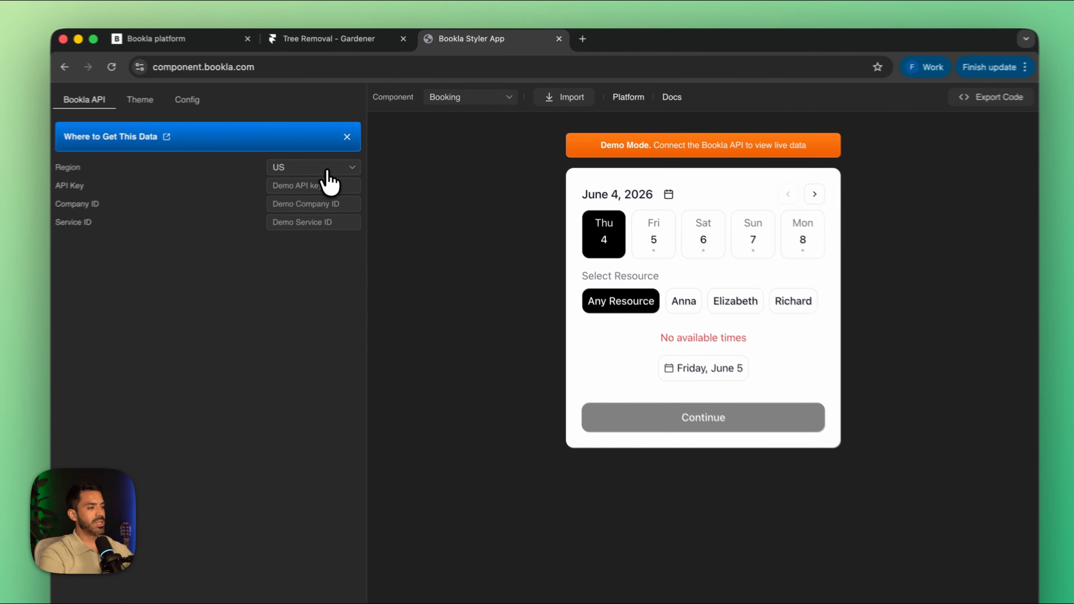
pyautogui.click(357, 157)
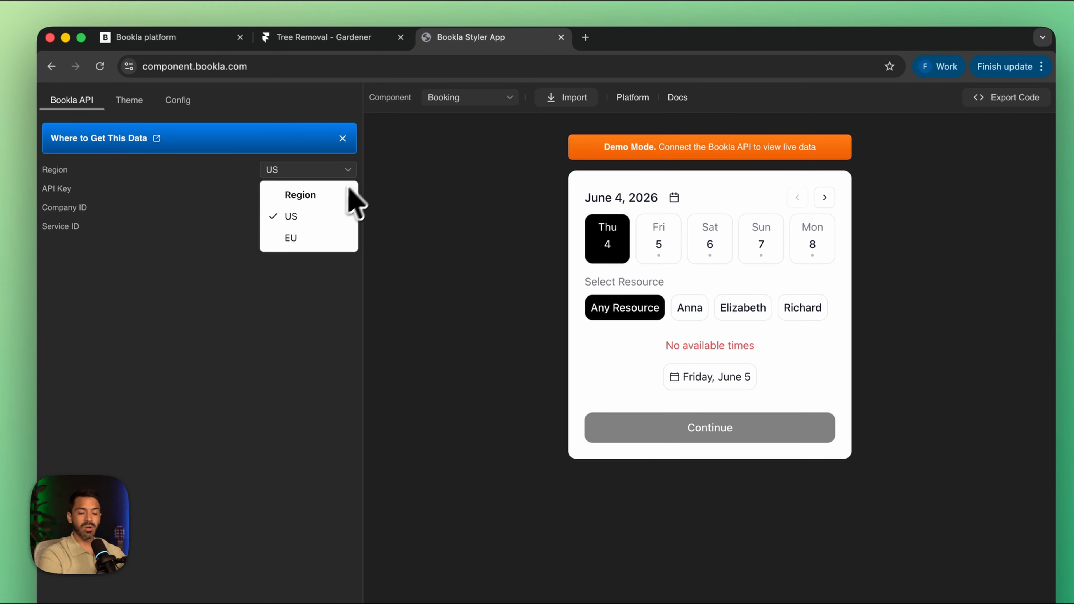
pyautogui.click(296, 239)
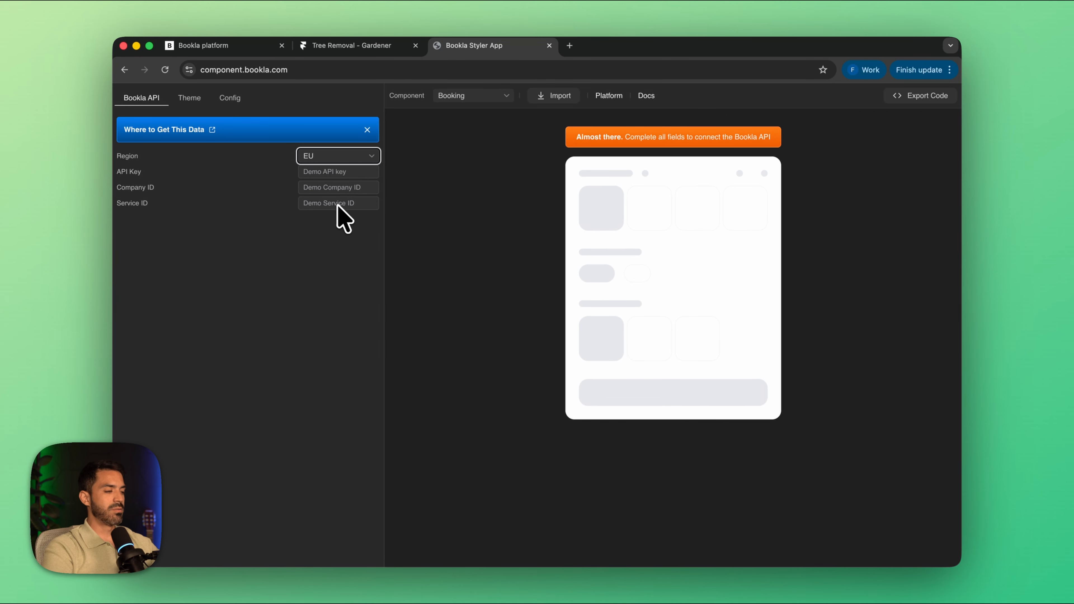
# Step: Return to the Bookla platform's developer settings and create an API key named Landscape with the Client access permission preset
pyautogui.click(194, 45)
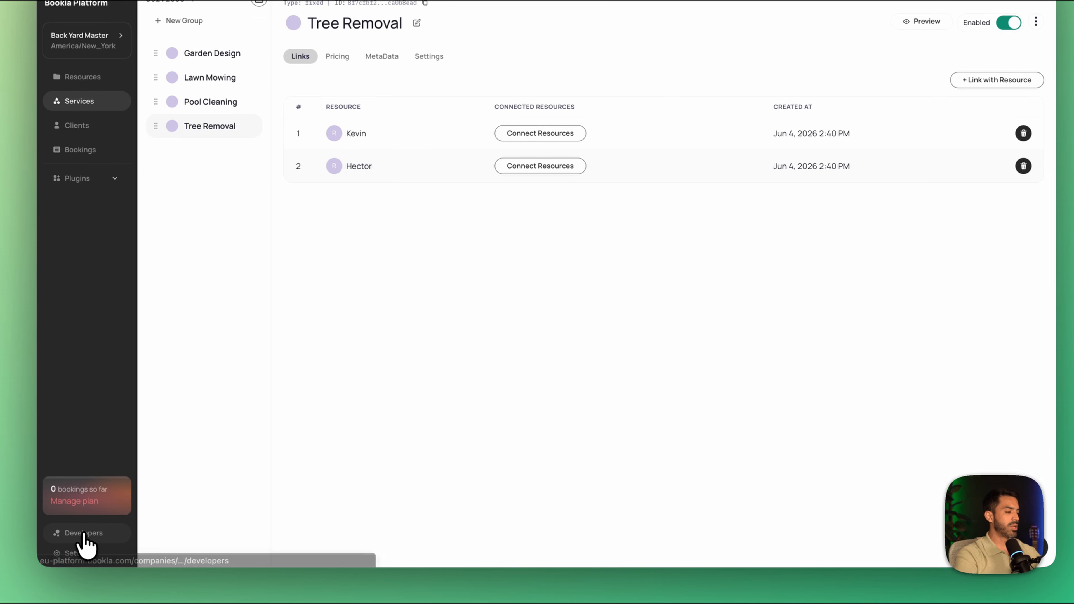
pyautogui.click(79, 533)
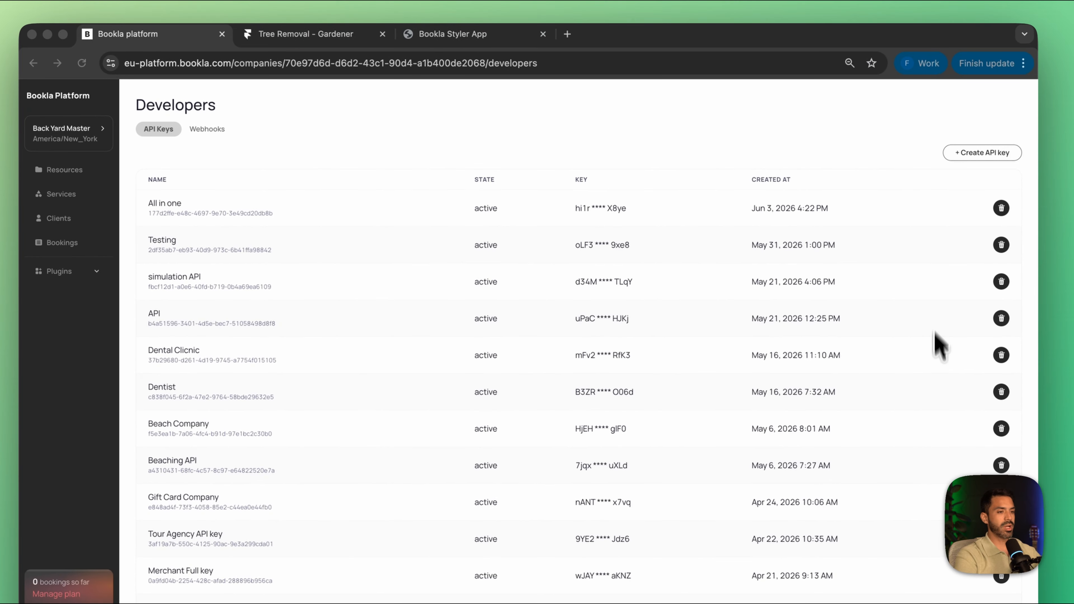
pyautogui.click(975, 156)
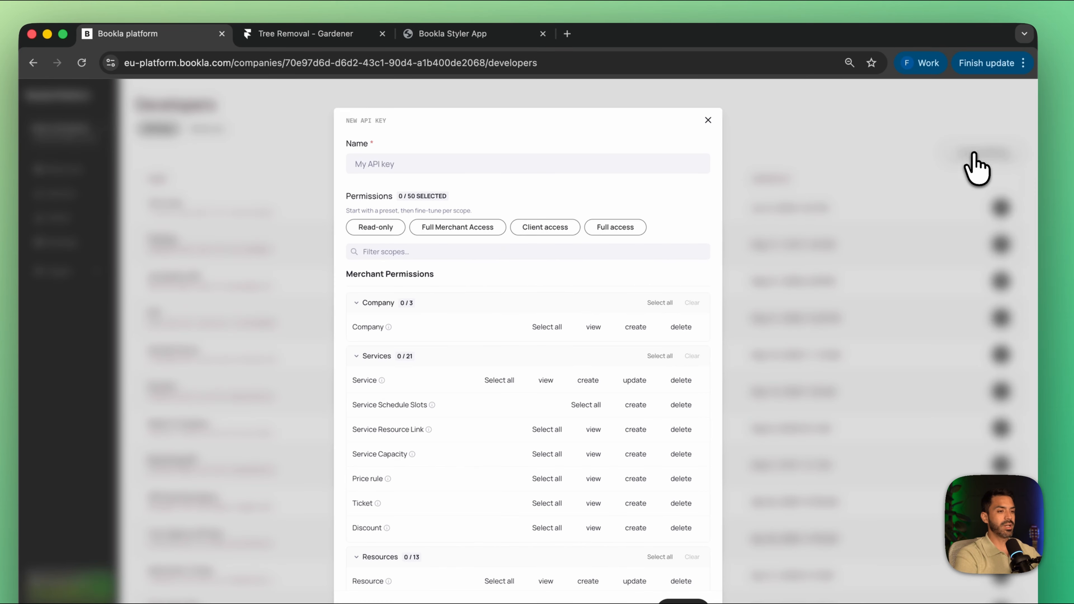
pyautogui.click(434, 164)
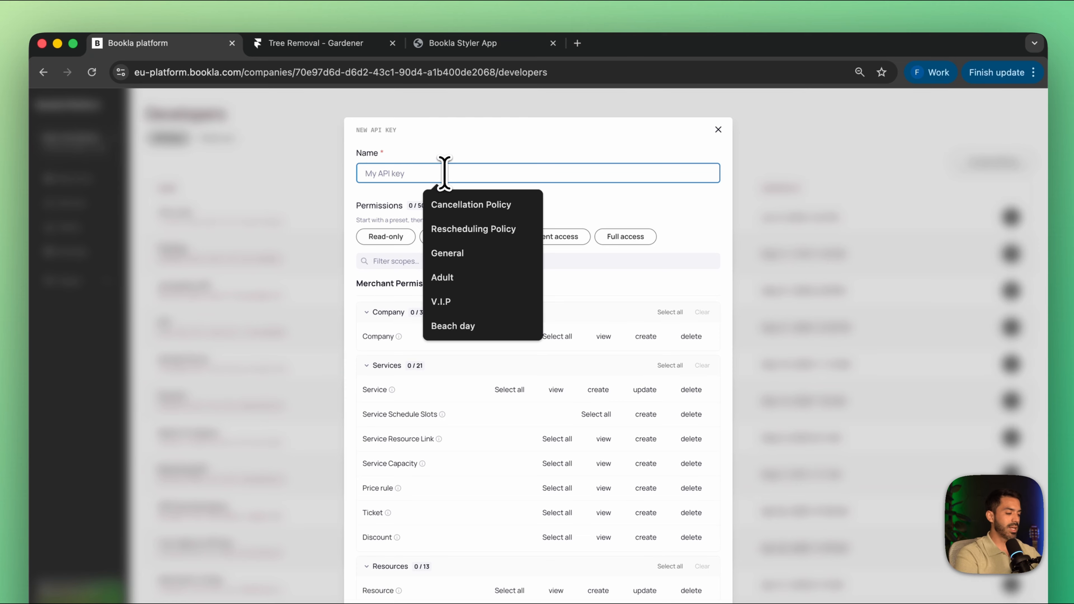
pyautogui.write('Landscape')
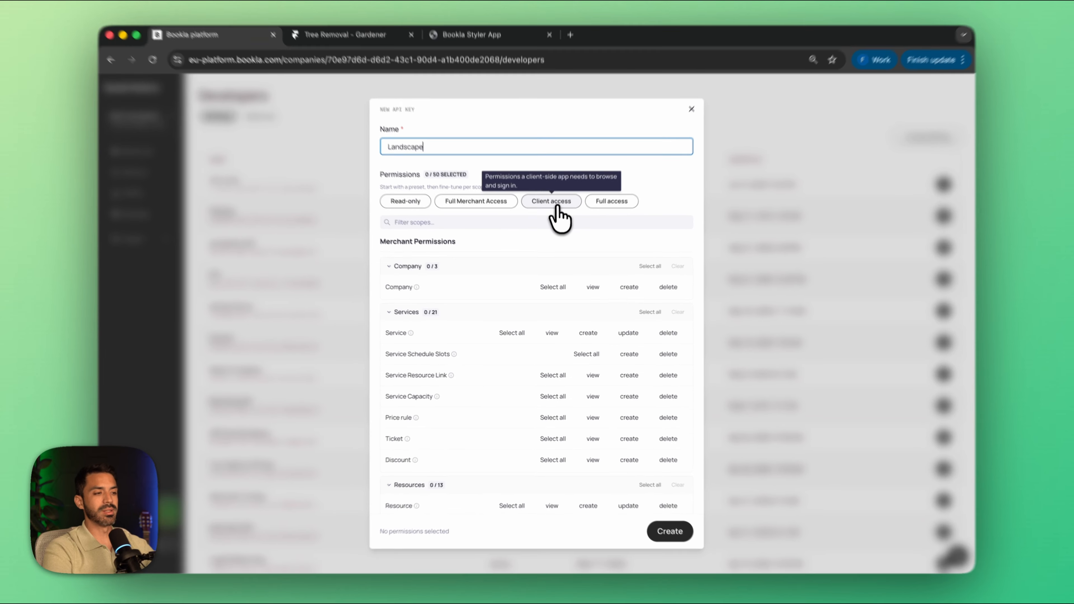
pyautogui.click(556, 205)
pyautogui.scroll(-10, 589, 384)
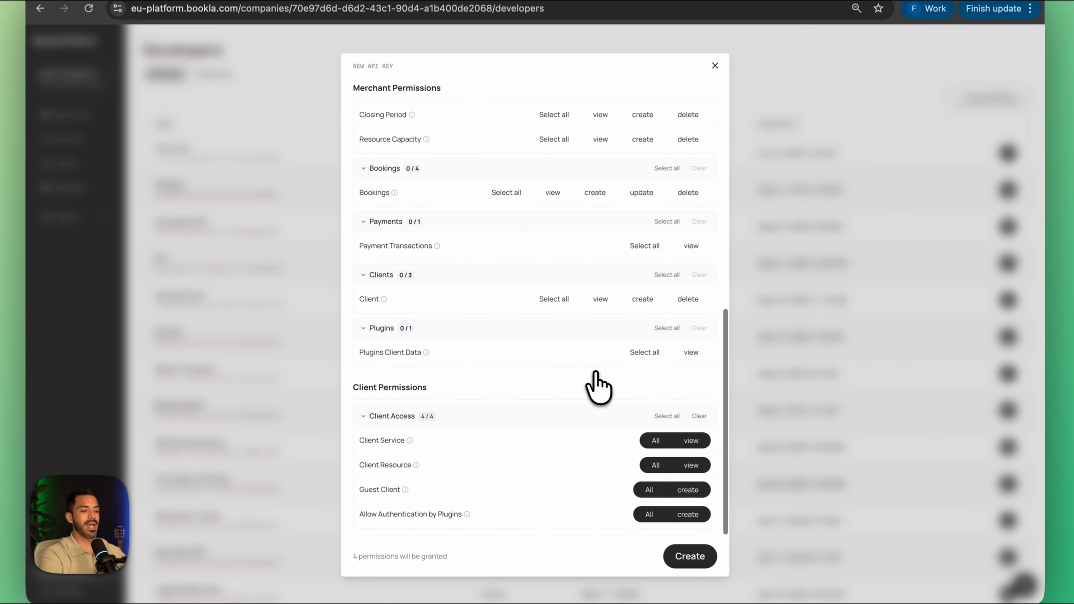
pyautogui.click(690, 556)
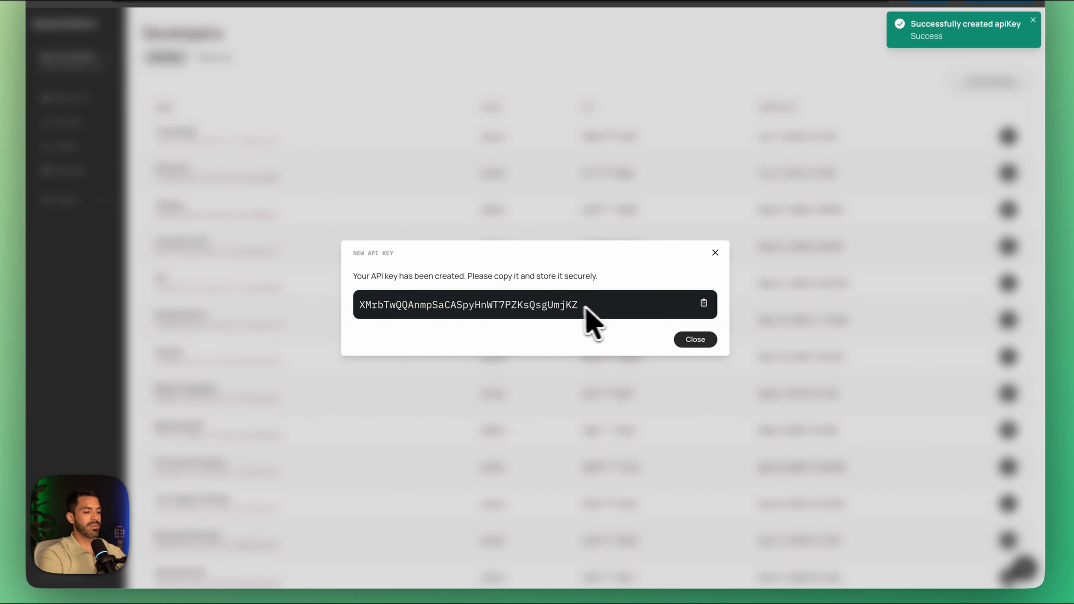
# Step: Copy the new API key, paste it into a new note in the Notes app, and dismiss the key dialog
pyautogui.click(704, 303)
pyautogui.moveTo(551, 557)
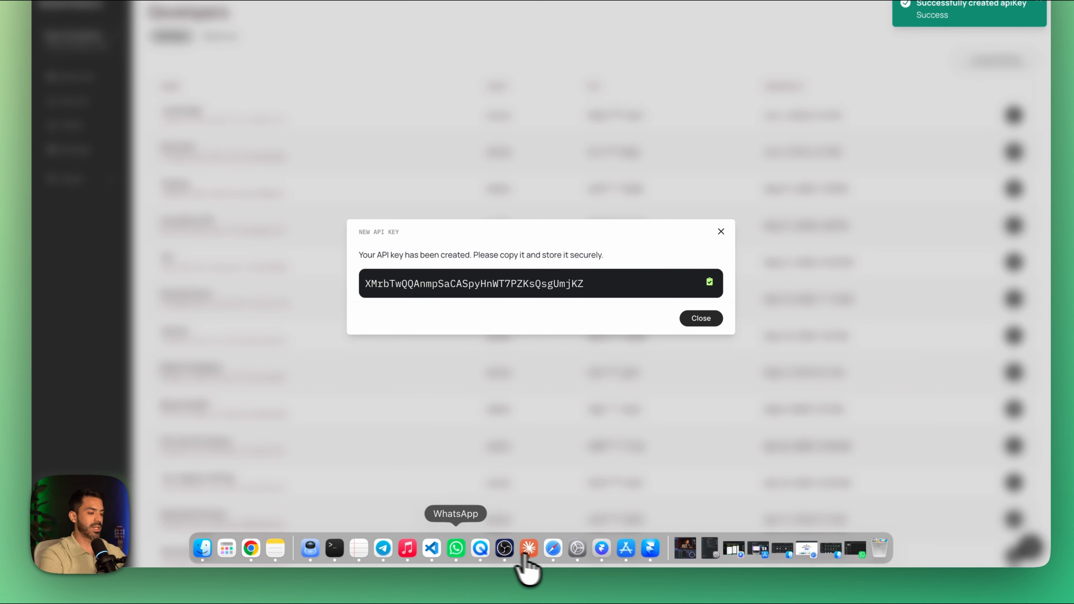
pyautogui.click(279, 550)
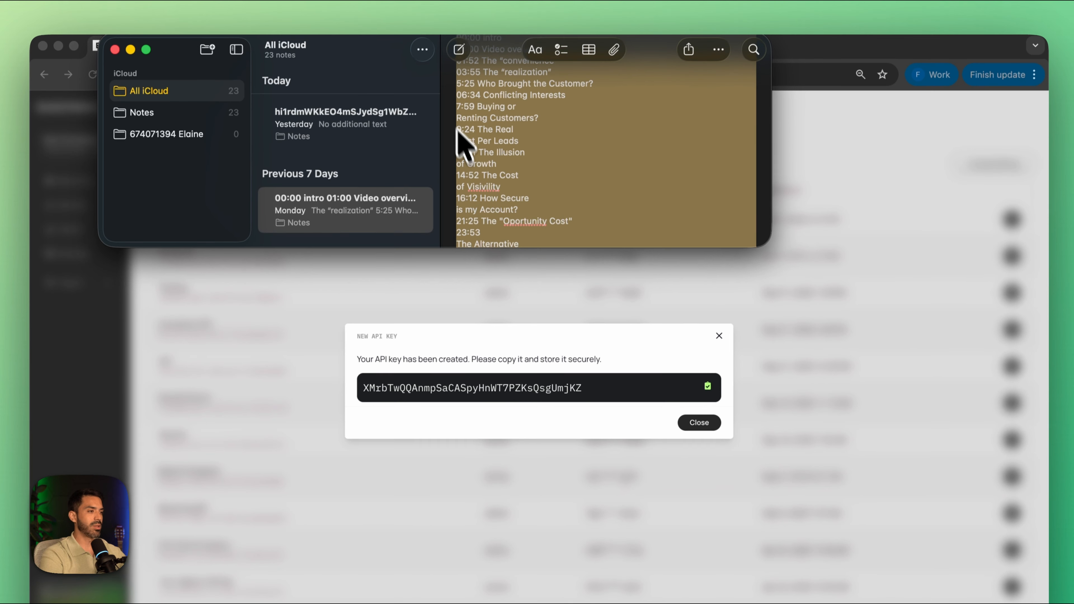
pyautogui.click(458, 52)
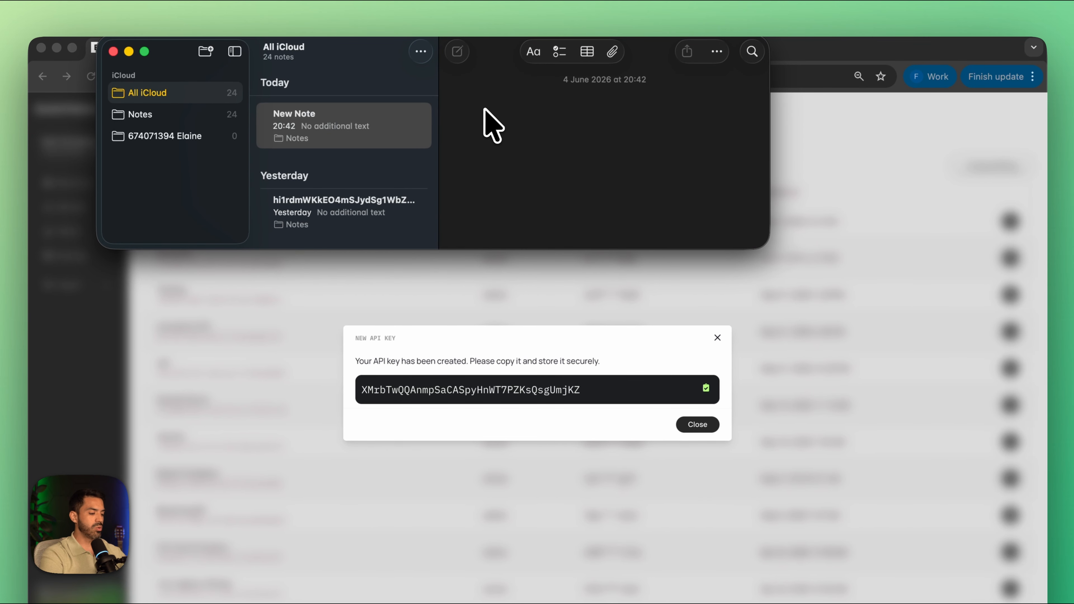
pyautogui.press('cmd+v')
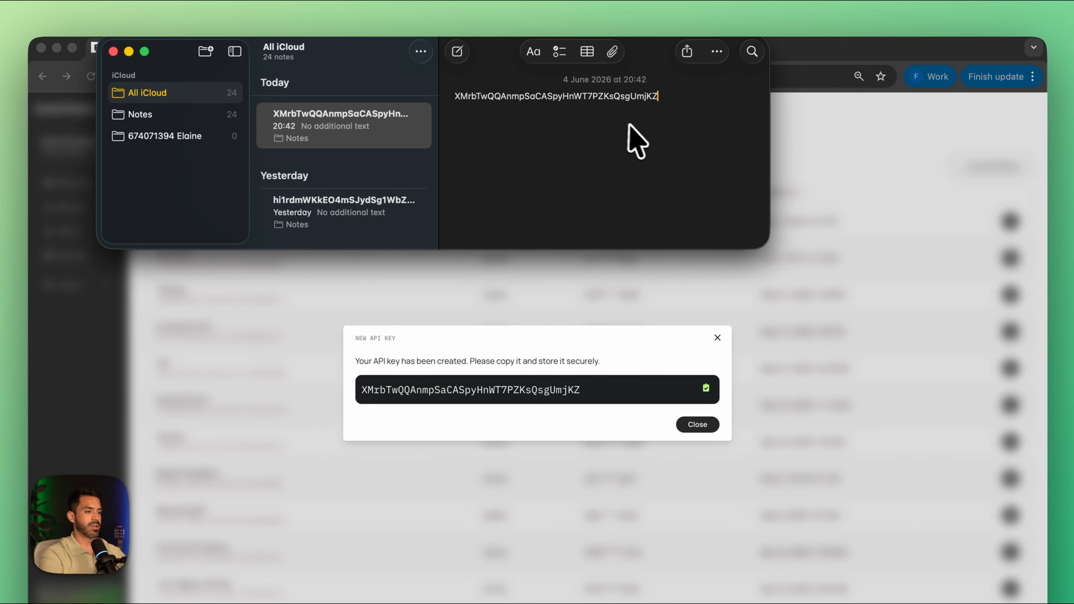
pyautogui.click(717, 337)
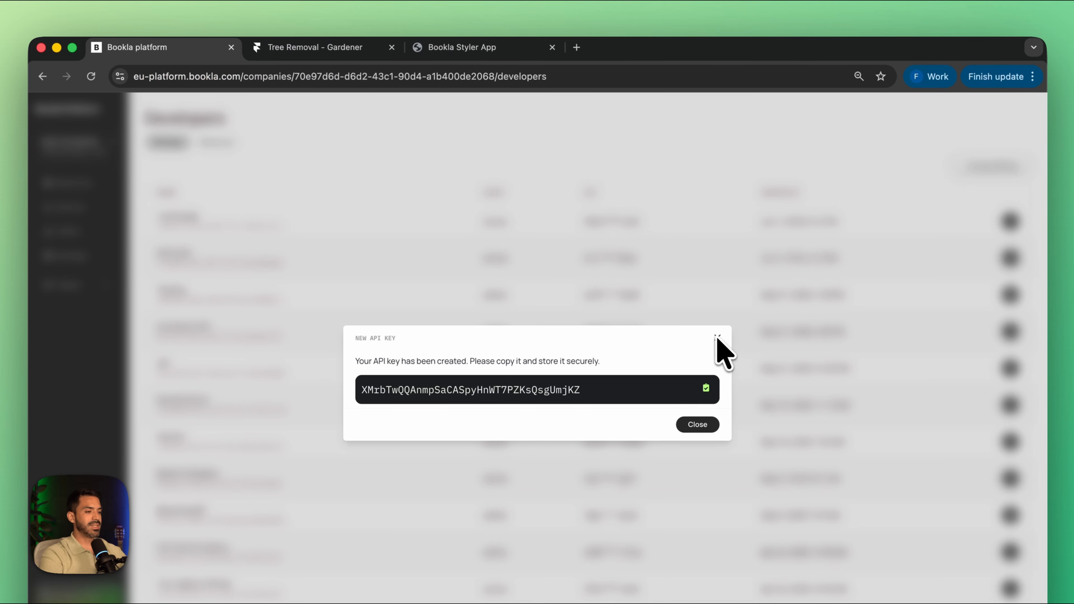
pyautogui.click(718, 338)
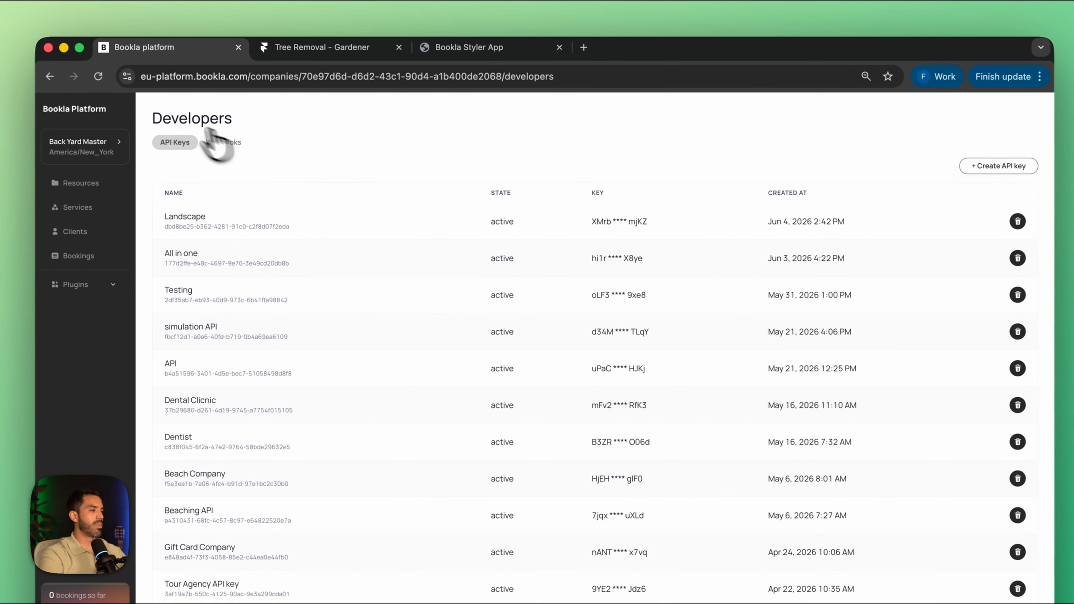
# Step: Copy Back Yard Master's company ID from the Bookla platform and paste it into the Bookla Styler's Company ID field
pyautogui.click(68, 155)
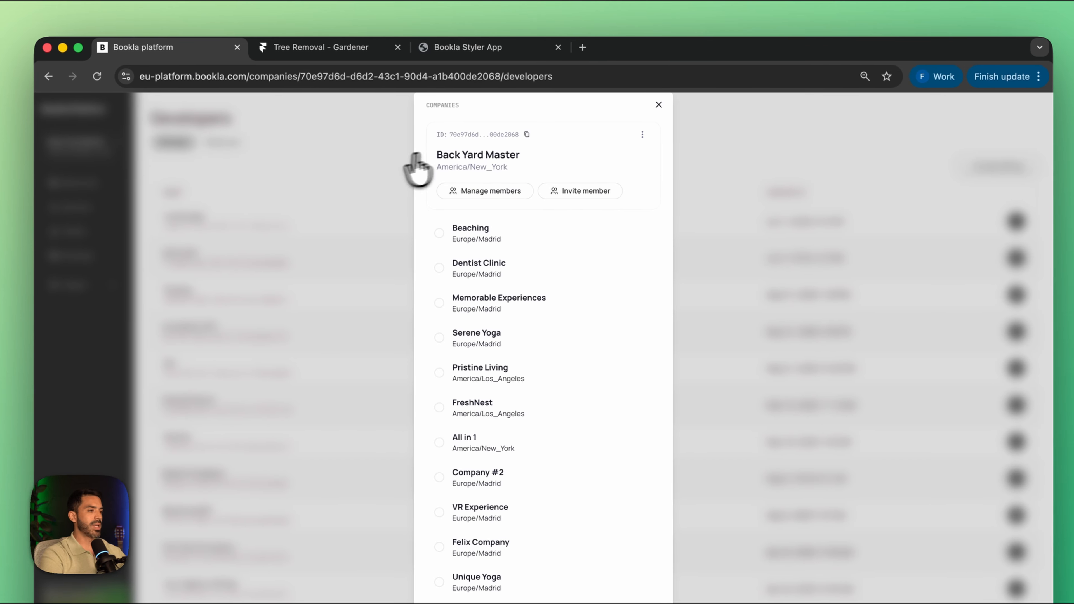
pyautogui.click(524, 135)
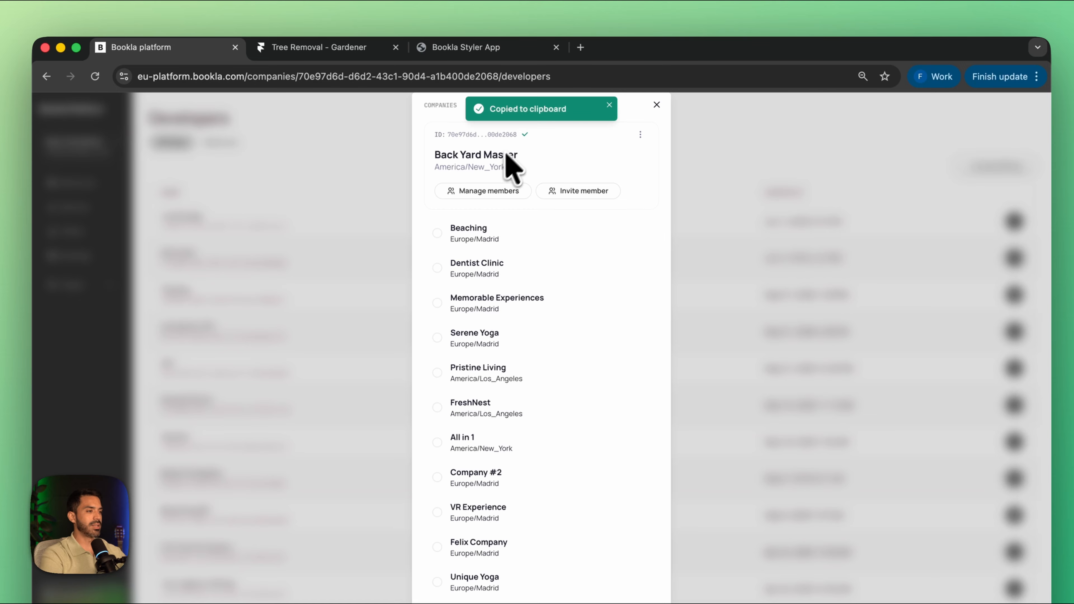
pyautogui.click(475, 50)
pyautogui.click(317, 217)
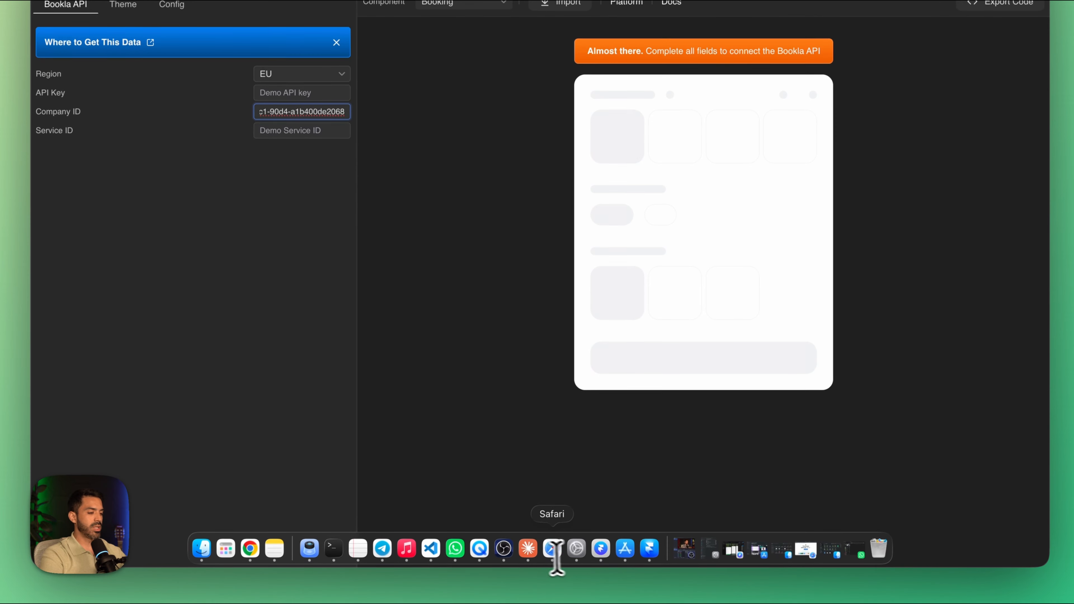
# Step: Copy the saved API key from the Notes app and paste it into the Bookla Styler's API Key field
pyautogui.click(285, 548)
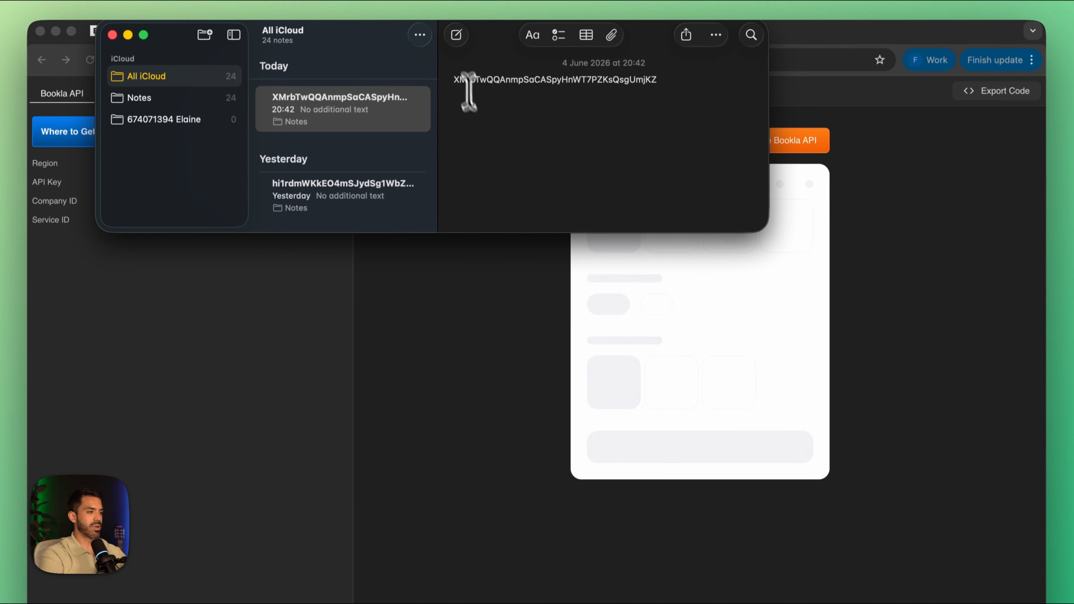
pyautogui.moveTo(449, 83); pyautogui.dragTo(703, 79)
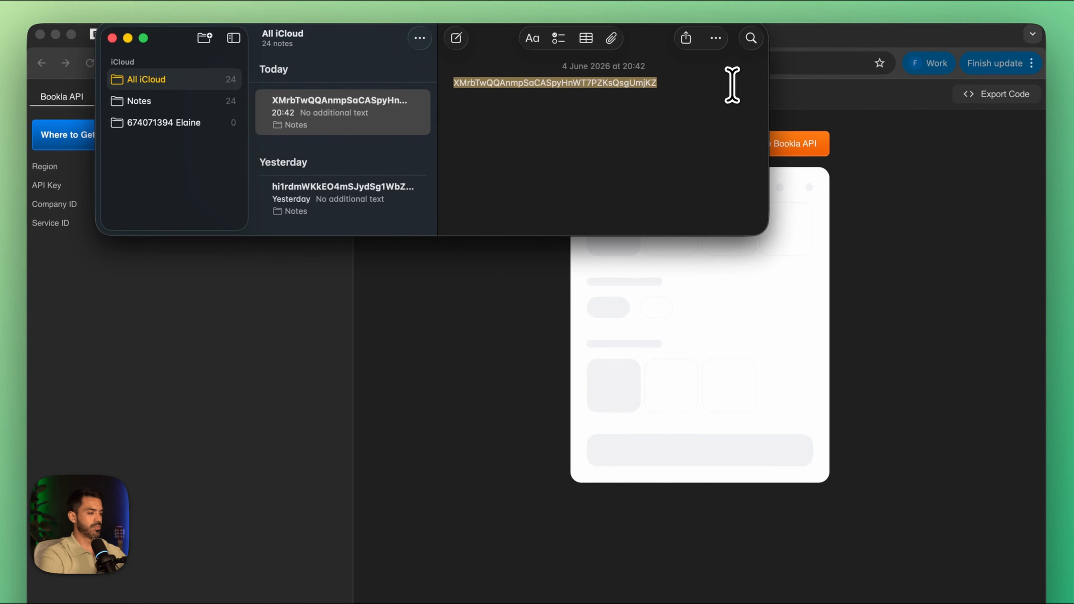
pyautogui.click(303, 396)
pyautogui.click(305, 187)
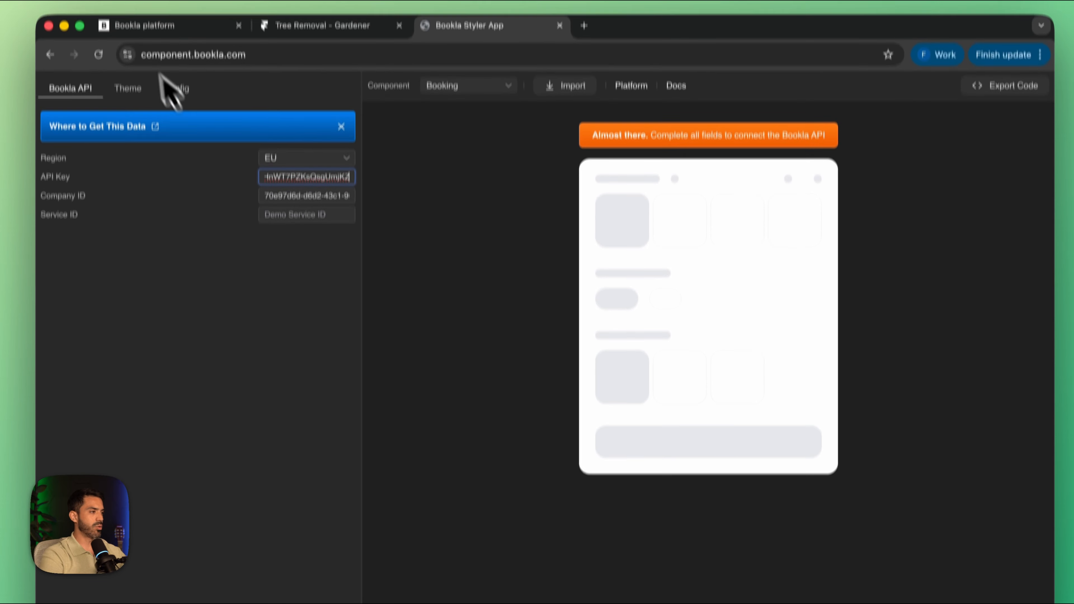
# Step: Copy the Lawn Mowing service ID from the Bookla platform and paste it into the Bookla Styler's Service ID field
pyautogui.click(144, 0)
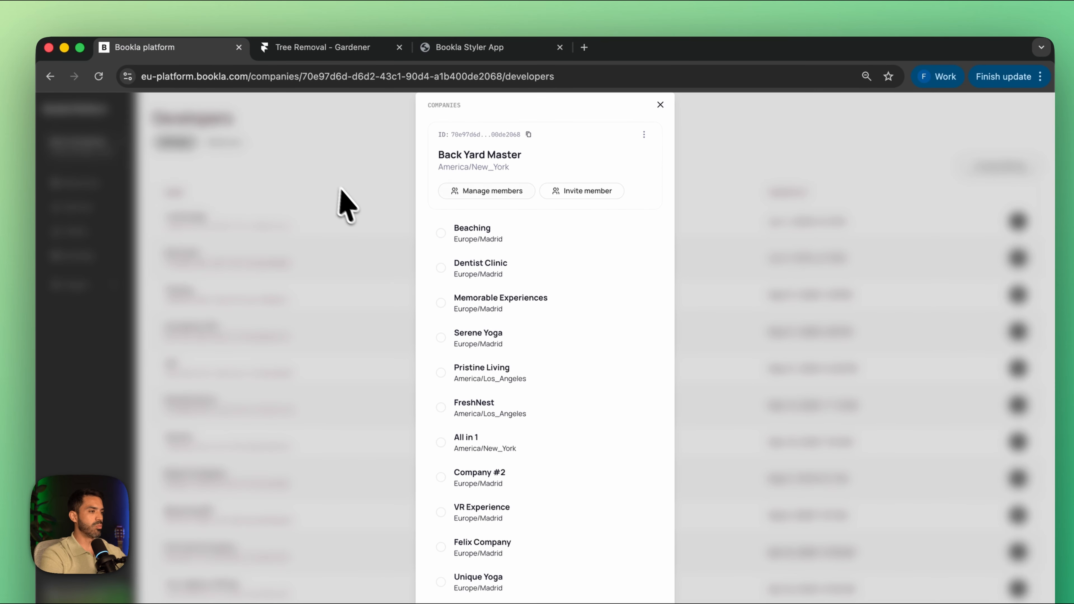
pyautogui.click(349, 207)
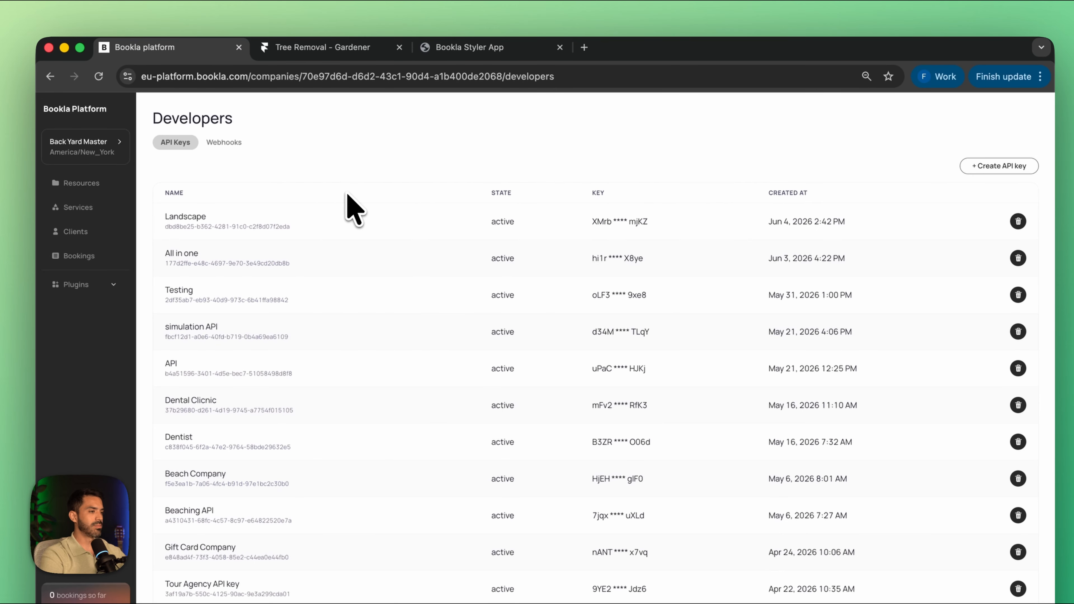
pyautogui.click(73, 208)
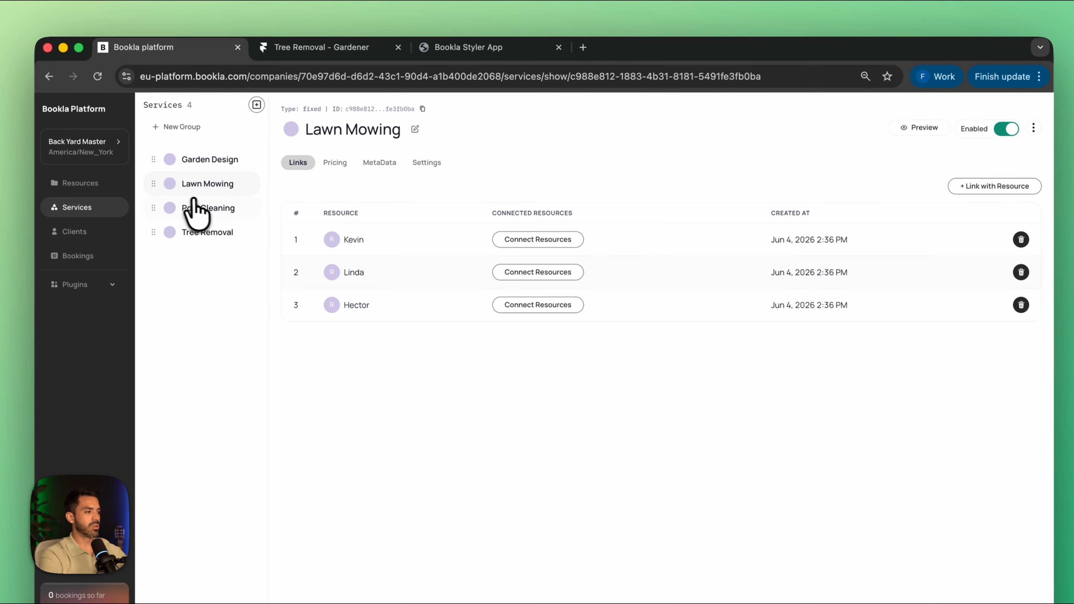
pyautogui.click(421, 109)
pyautogui.click(449, 42)
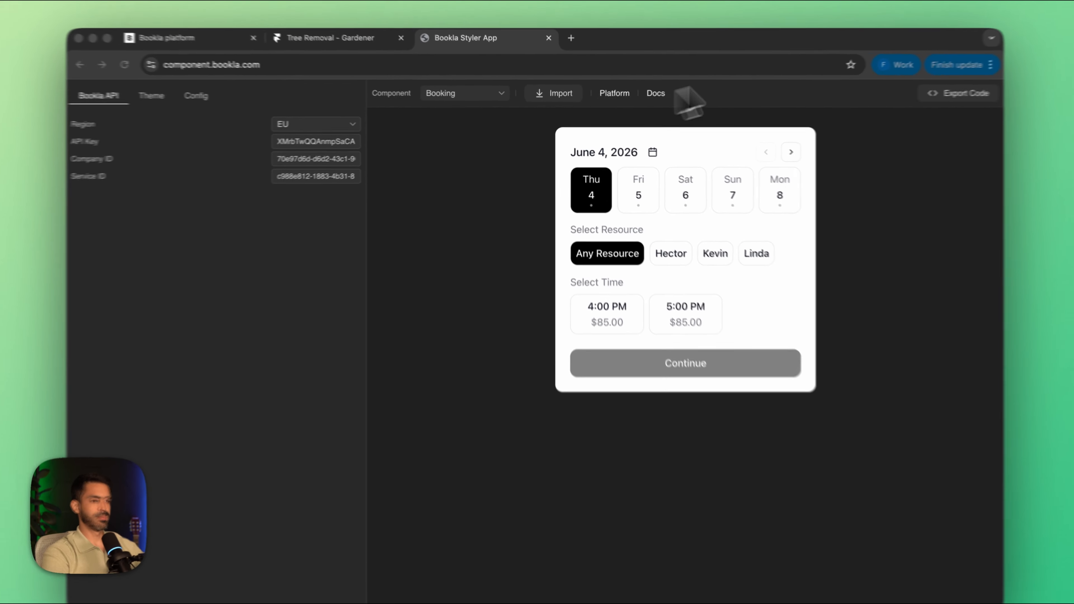
# Step: Check the booking preview's times and prices for June 5 and June 6, including each individual resource's availability on June 6
pyautogui.click(639, 193)
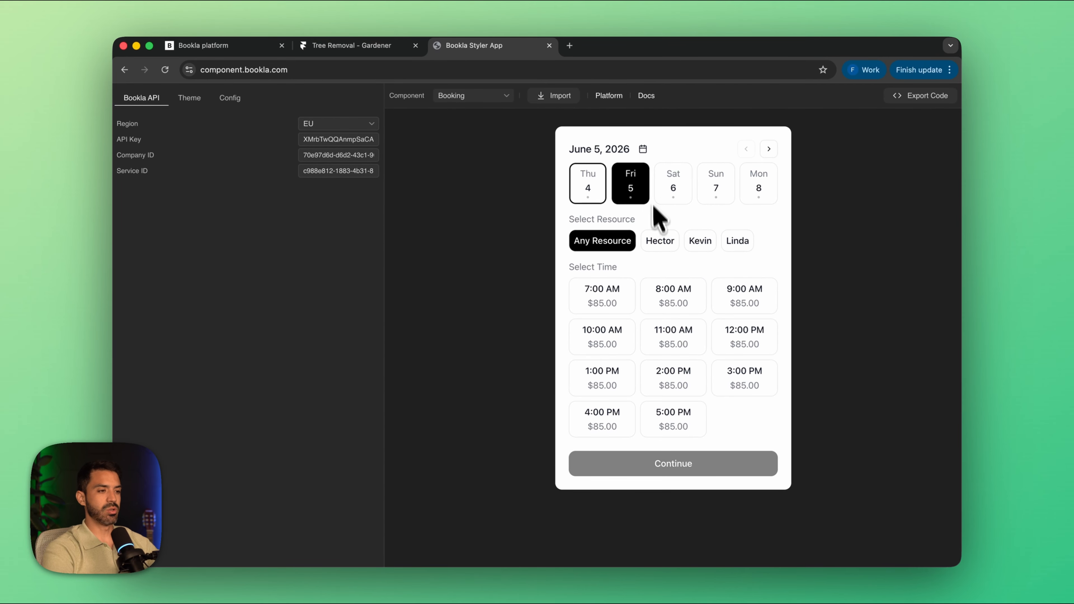
pyautogui.click(673, 198)
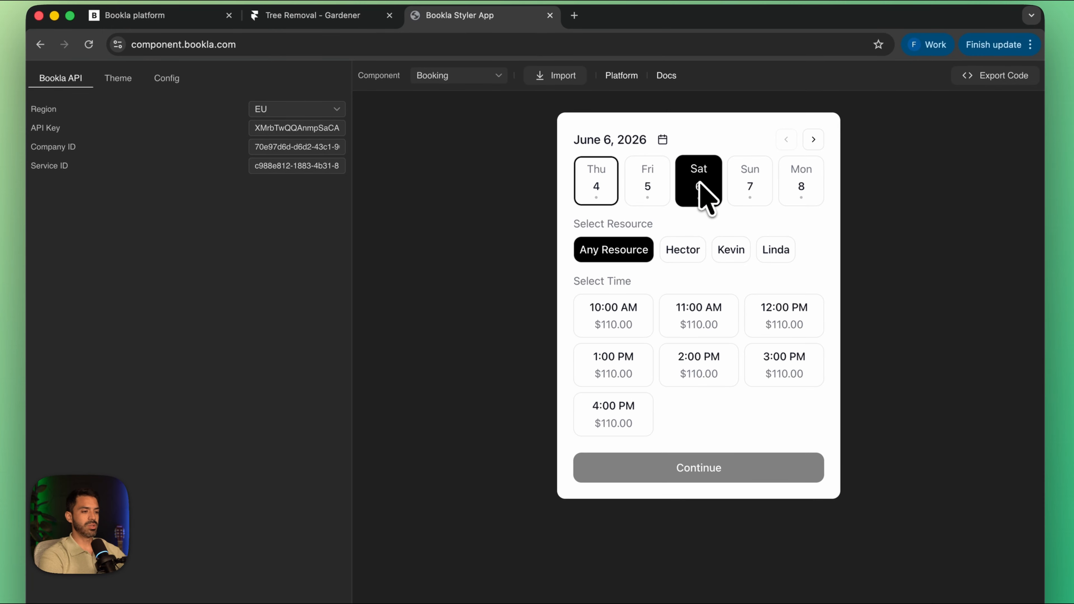
pyautogui.click(686, 254)
pyautogui.click(728, 254)
pyautogui.click(774, 254)
pyautogui.click(746, 252)
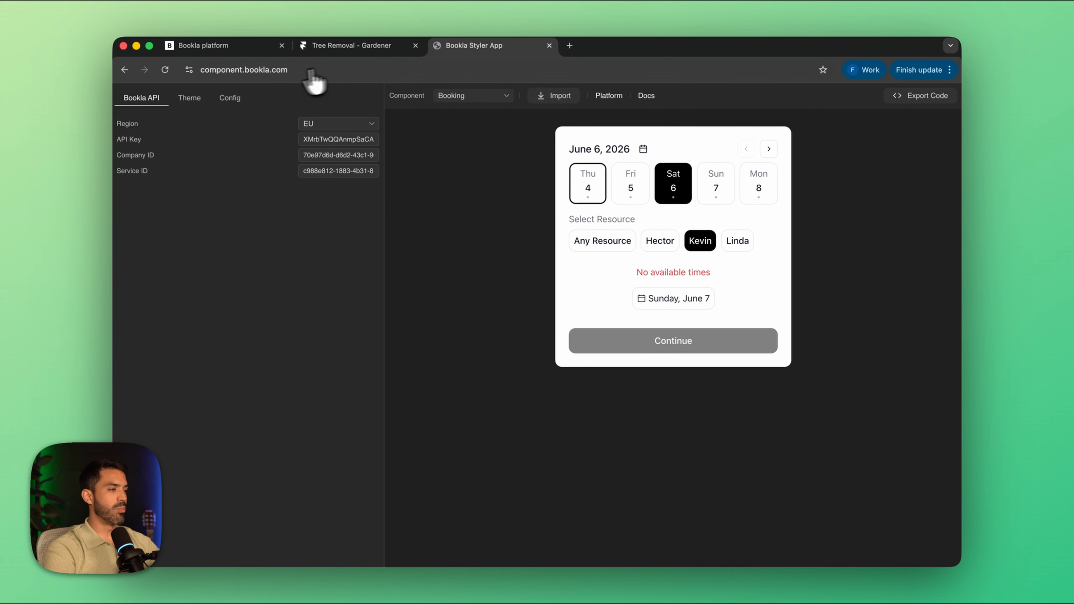
# Step: In the Resource configuration, set the Any Option label to Any Gardener and turn off the resource selector
pyautogui.click(229, 97)
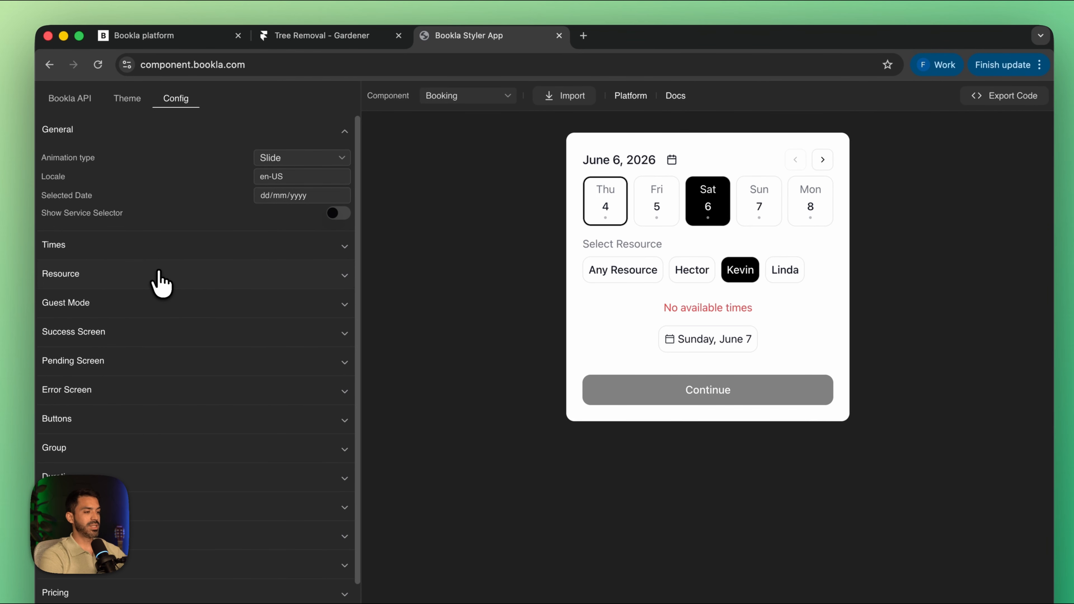
pyautogui.click(159, 274)
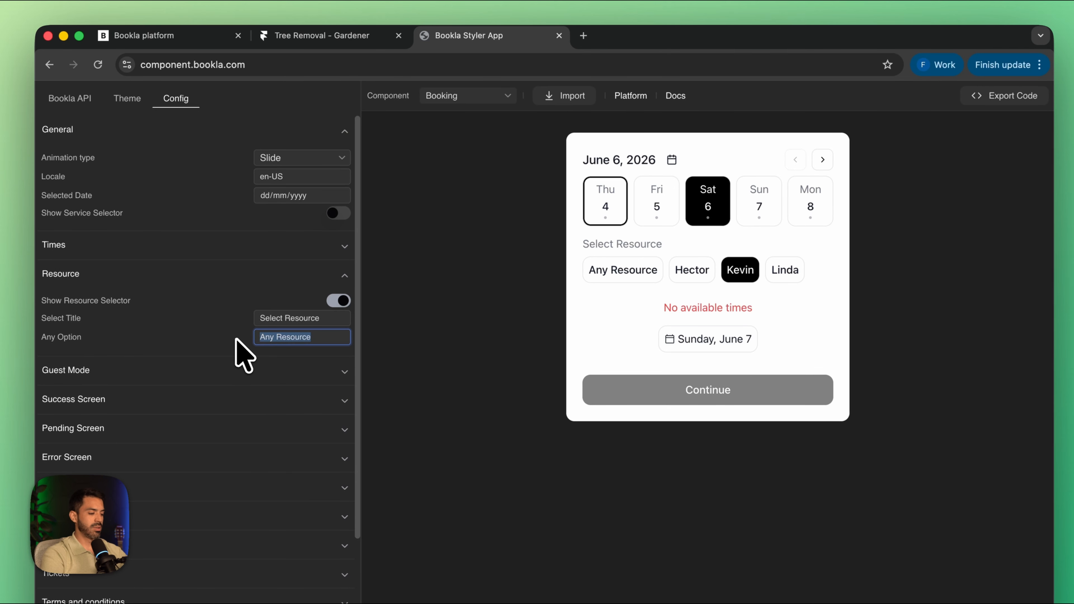
pyautogui.write('Any Garde')
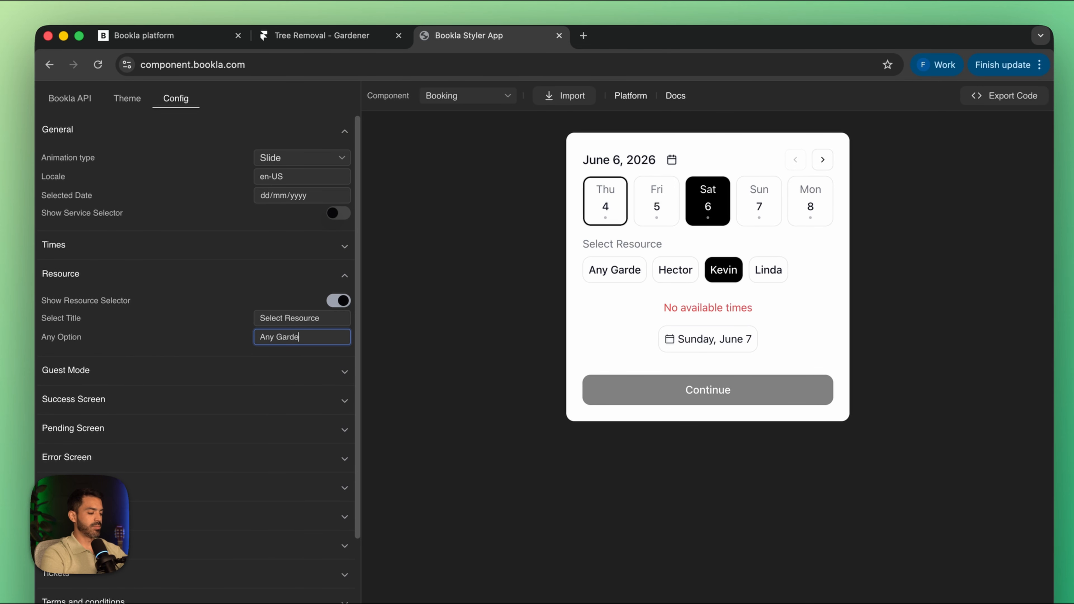
pyautogui.write('ner')
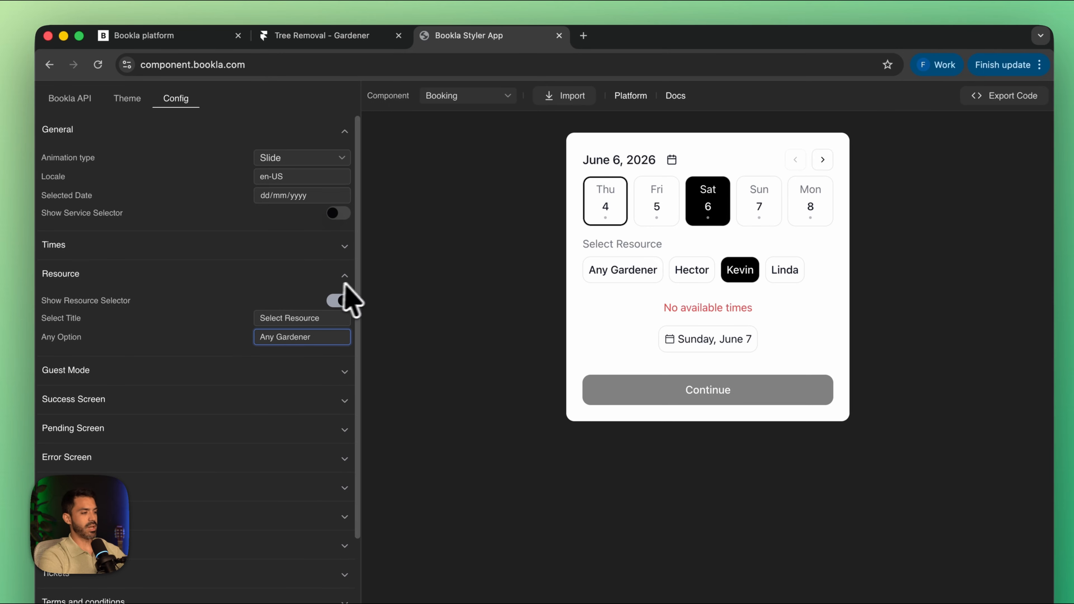
pyautogui.click(341, 300)
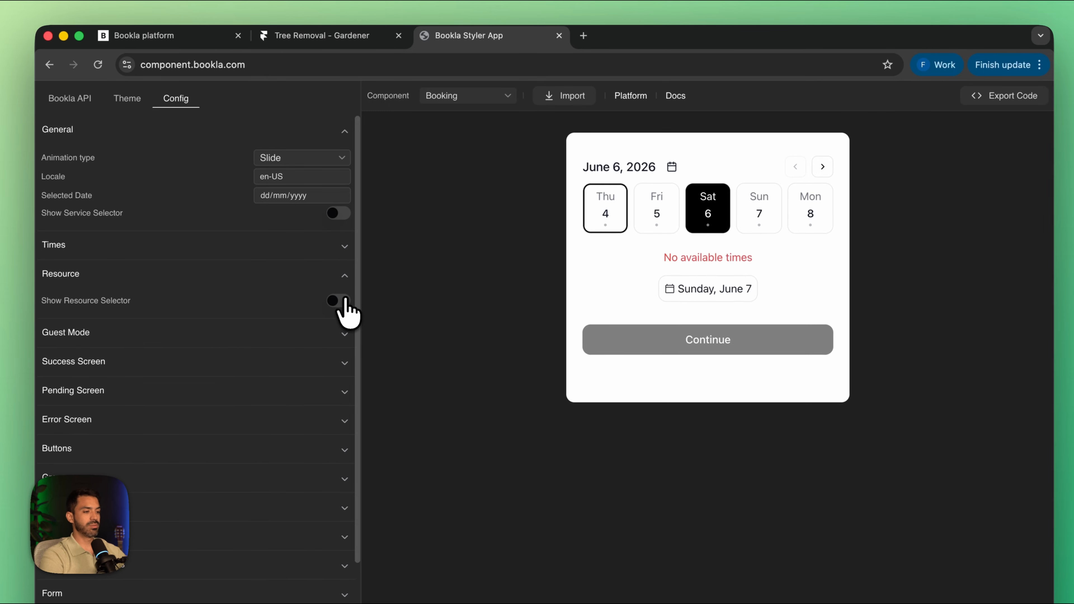
# Step: Try out the preview's June 7 and June 8 dates and select several time slots in turn, finishing on 4:00 PM
pyautogui.click(770, 223)
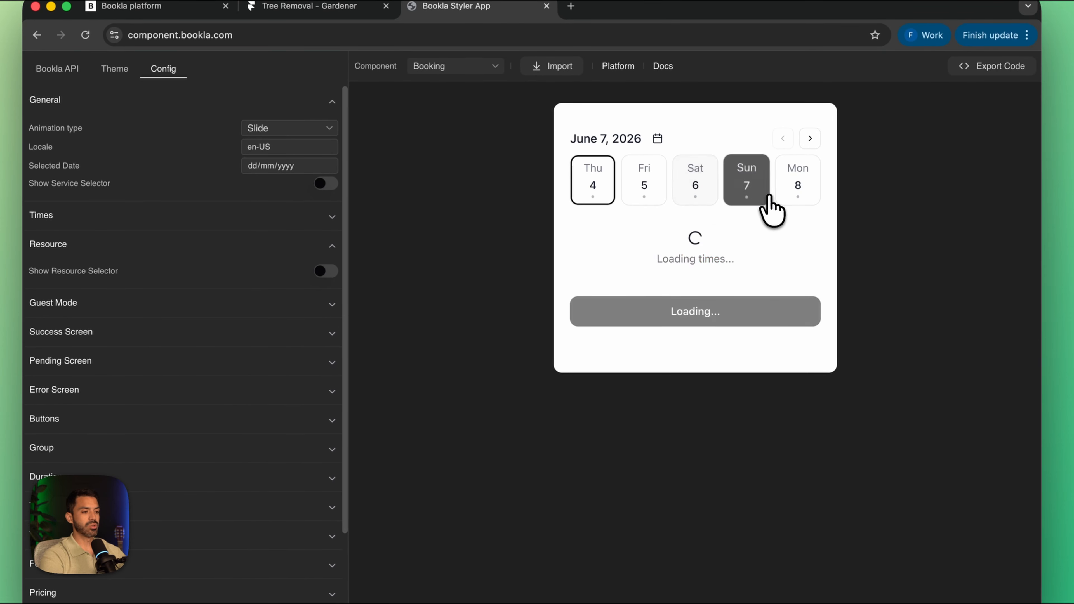
pyautogui.click(719, 289)
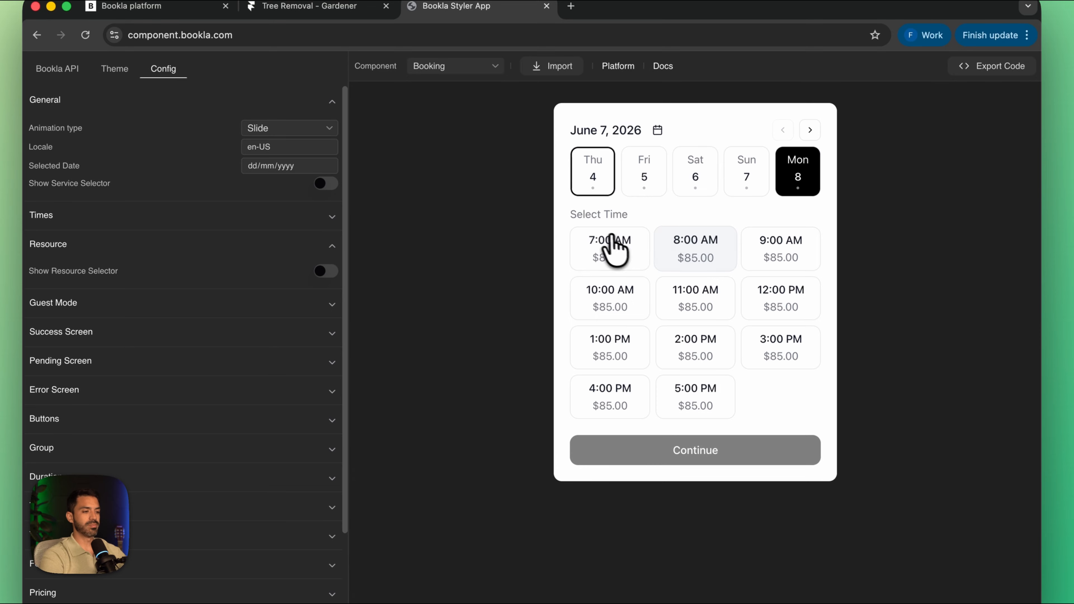
pyautogui.click(616, 250)
pyautogui.click(681, 257)
pyautogui.click(771, 256)
pyautogui.click(785, 301)
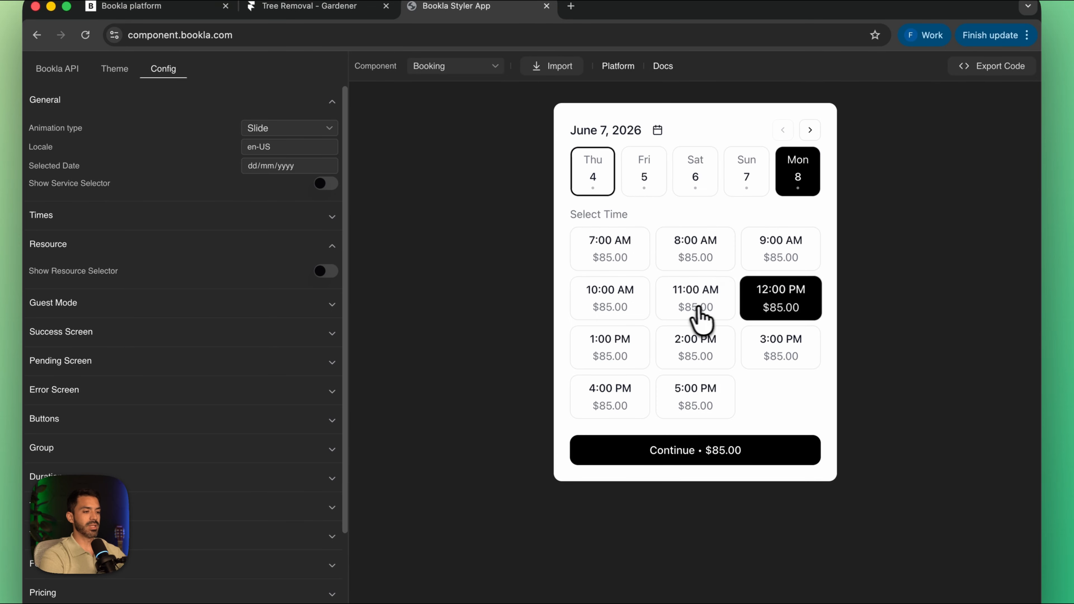
pyautogui.click(698, 309)
pyautogui.click(692, 353)
pyautogui.click(691, 395)
pyautogui.click(643, 391)
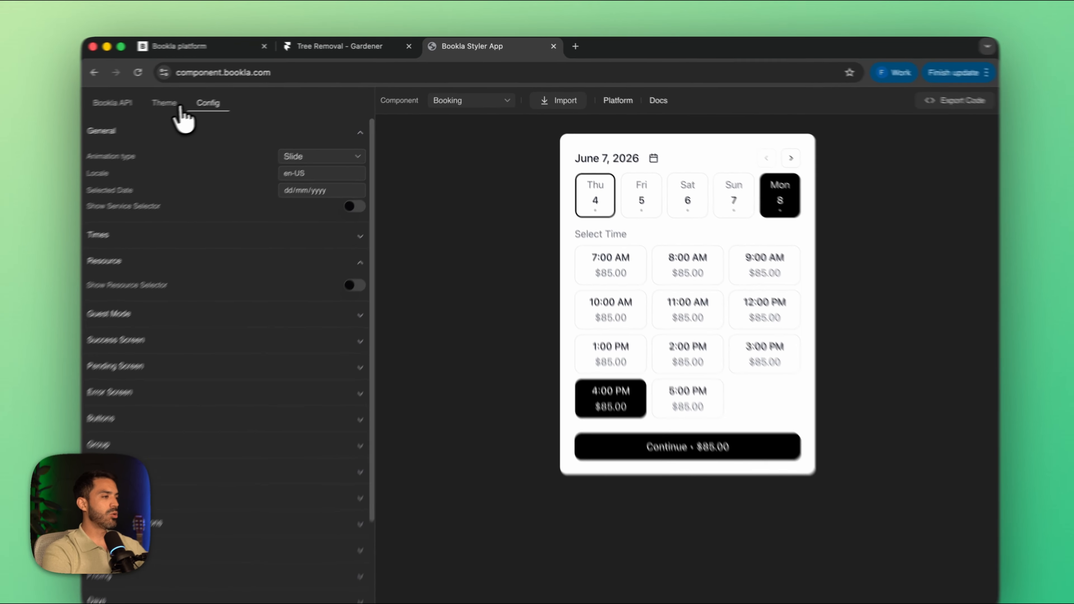
# Step: Set the primary button's normal background in the theme's Buttons settings to solid red #f31212, with June 8 selected in the preview
pyautogui.click(189, 97)
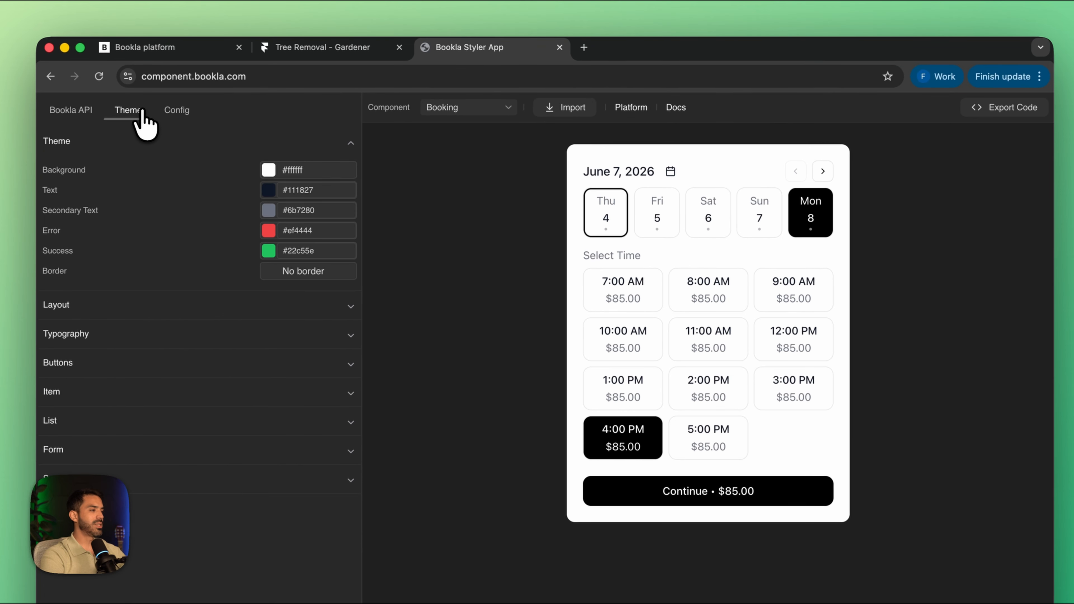
pyautogui.click(810, 213)
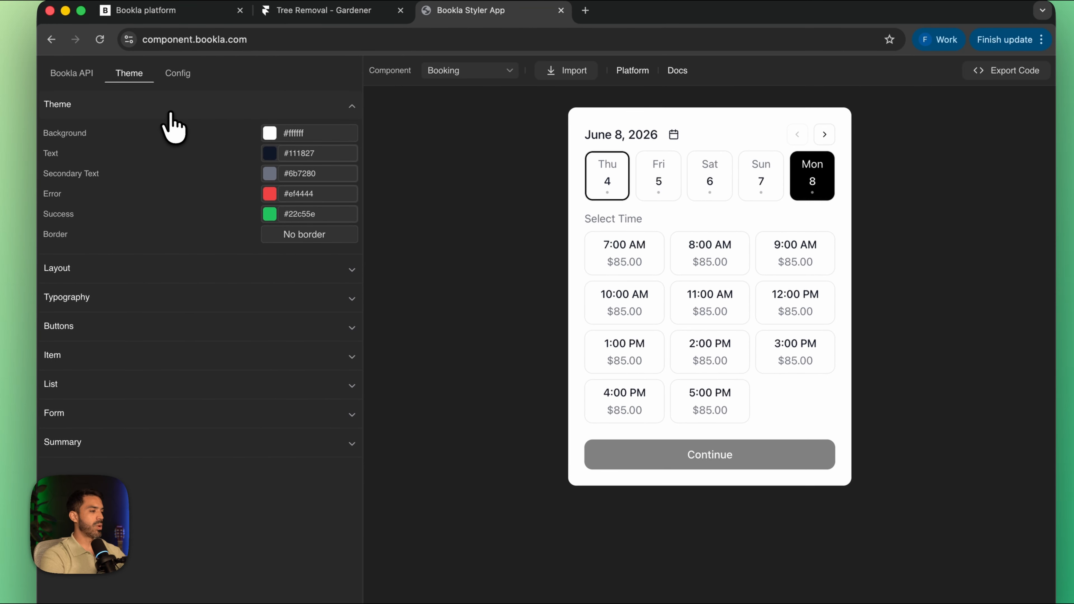
pyautogui.click(254, 334)
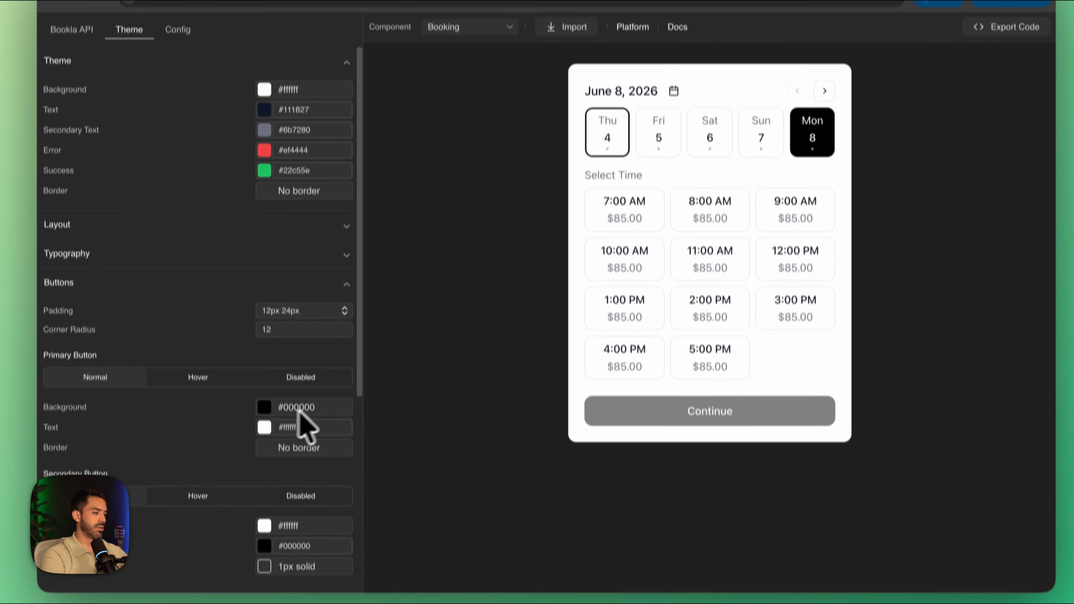
pyautogui.click(264, 392)
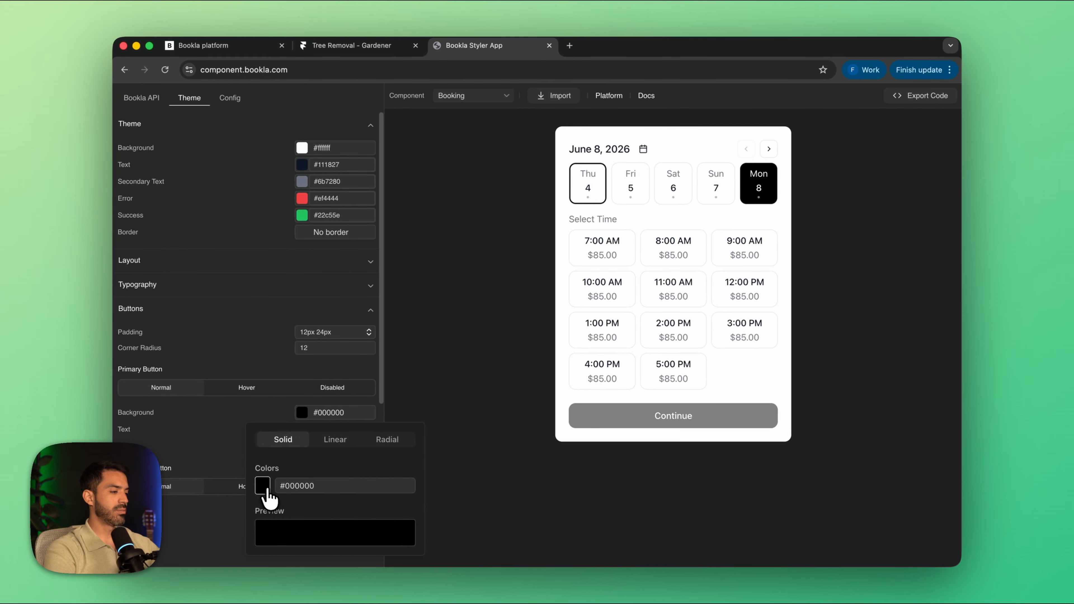
pyautogui.click(263, 485)
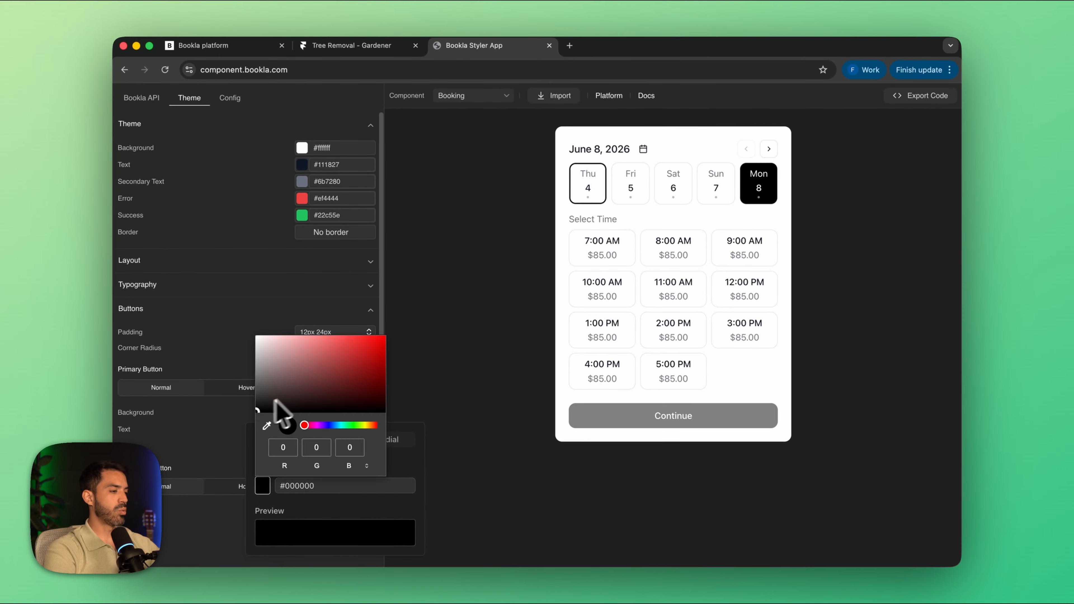
pyautogui.moveTo(271, 411); pyautogui.dragTo(360, 348)
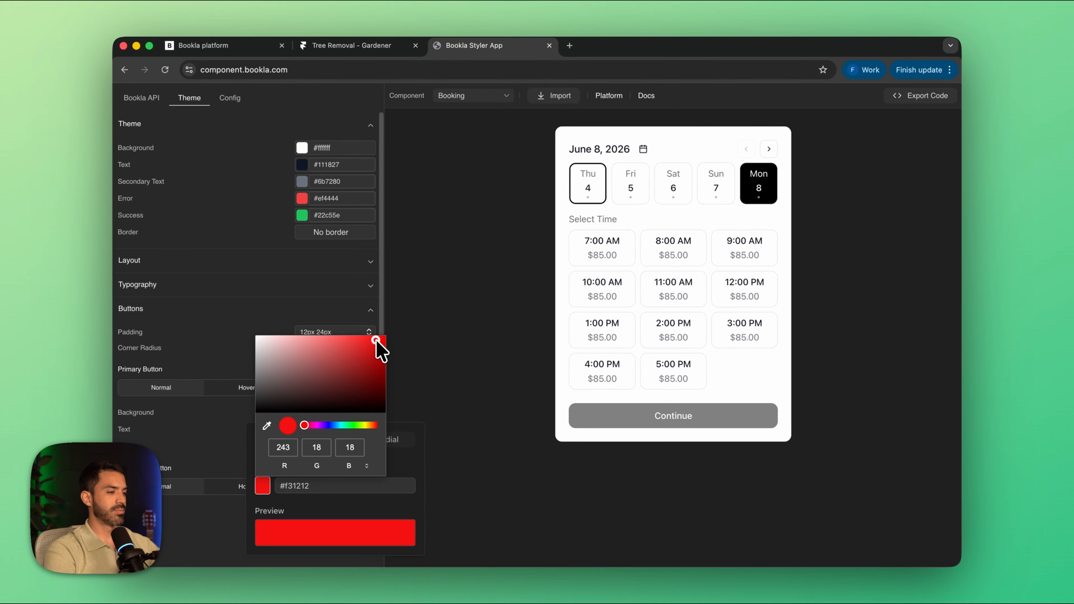
pyautogui.click(459, 391)
# Step: Check the restyled Continue button by selecting several June 8 time slots in the preview, finishing on 2:00 PM
pyautogui.click(610, 259)
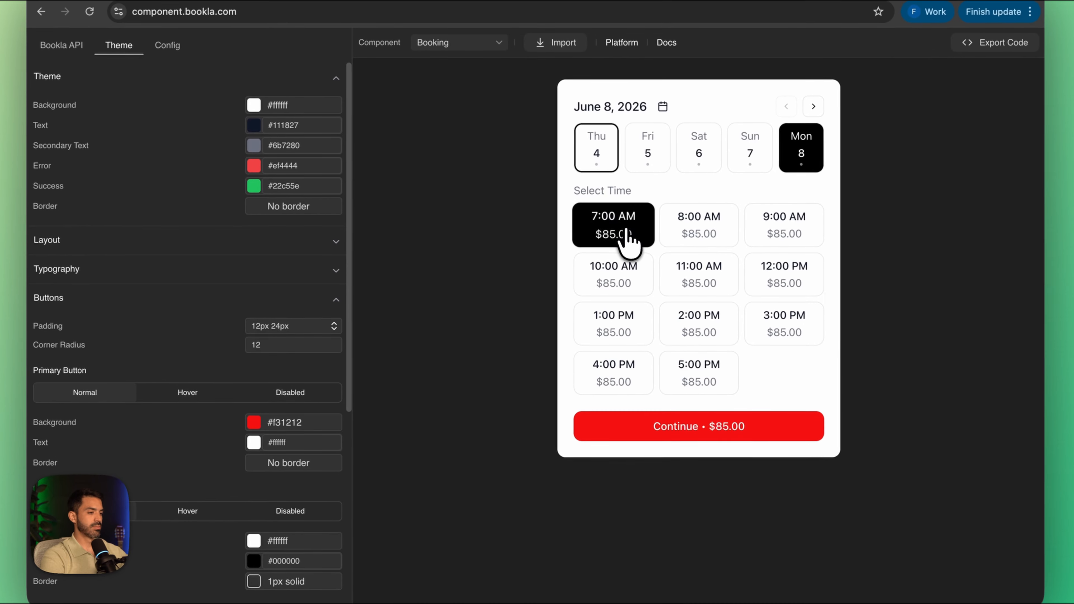
pyautogui.click(693, 260)
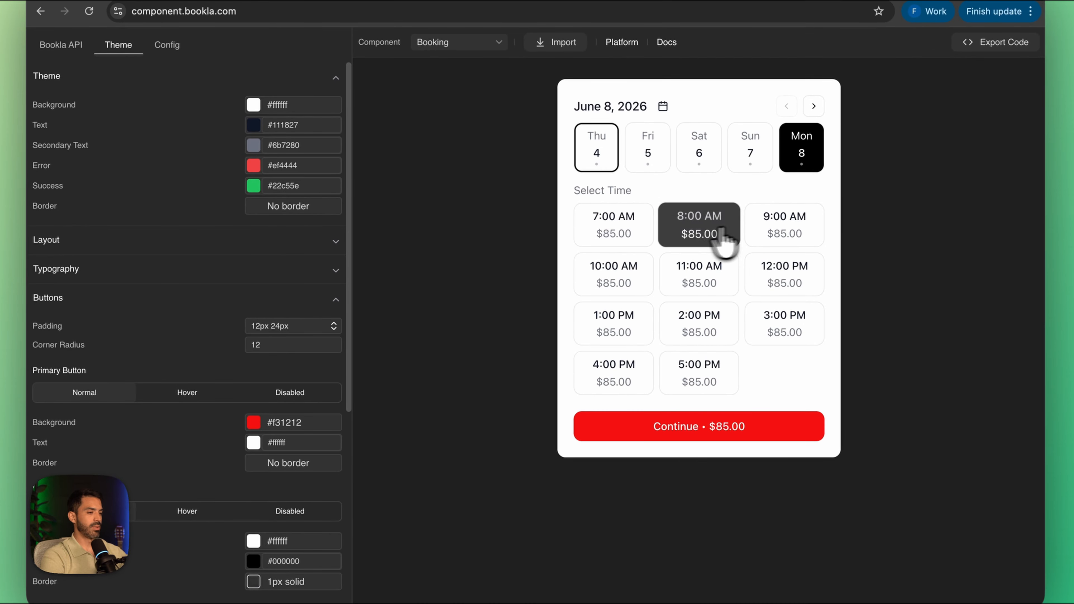
pyautogui.click(785, 231)
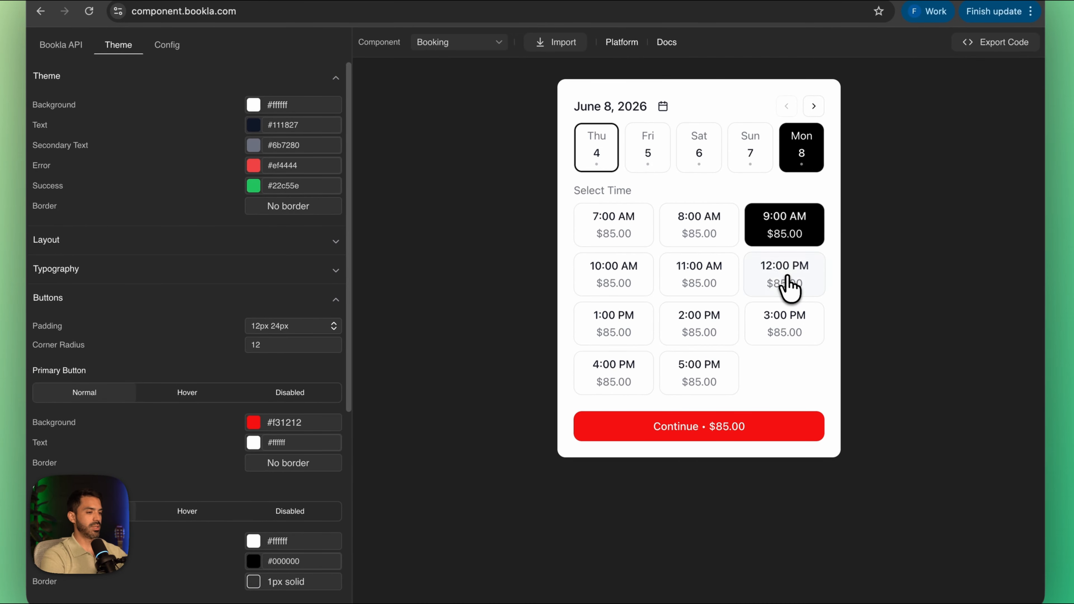
pyautogui.click(787, 283)
pyautogui.click(718, 292)
pyautogui.click(713, 318)
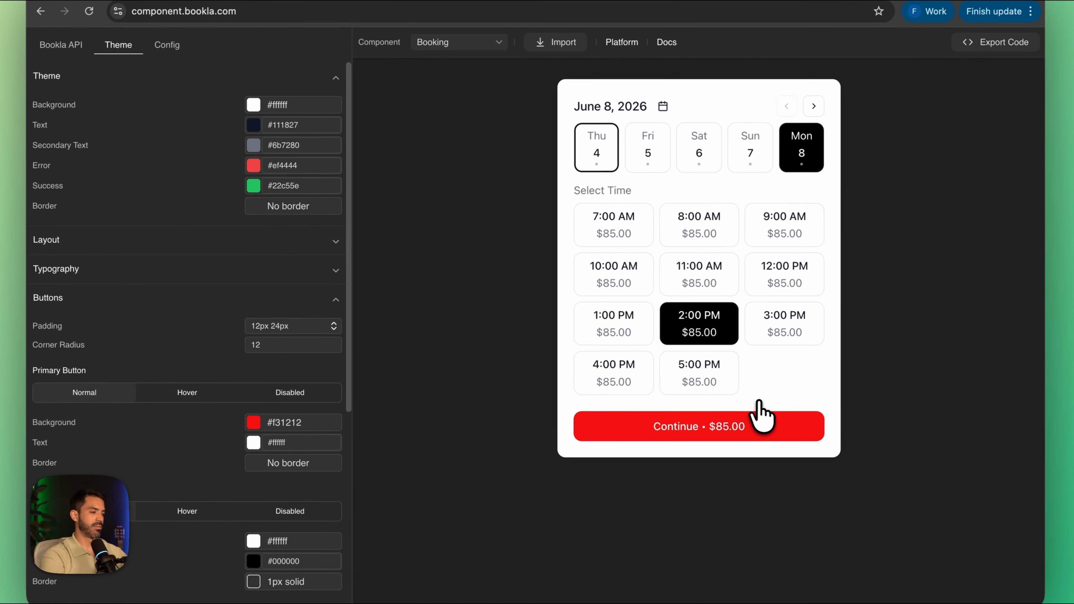
# Step: Set the primary button's normal background colour to dark green #2a5318
pyautogui.click(254, 423)
pyautogui.click(207, 512)
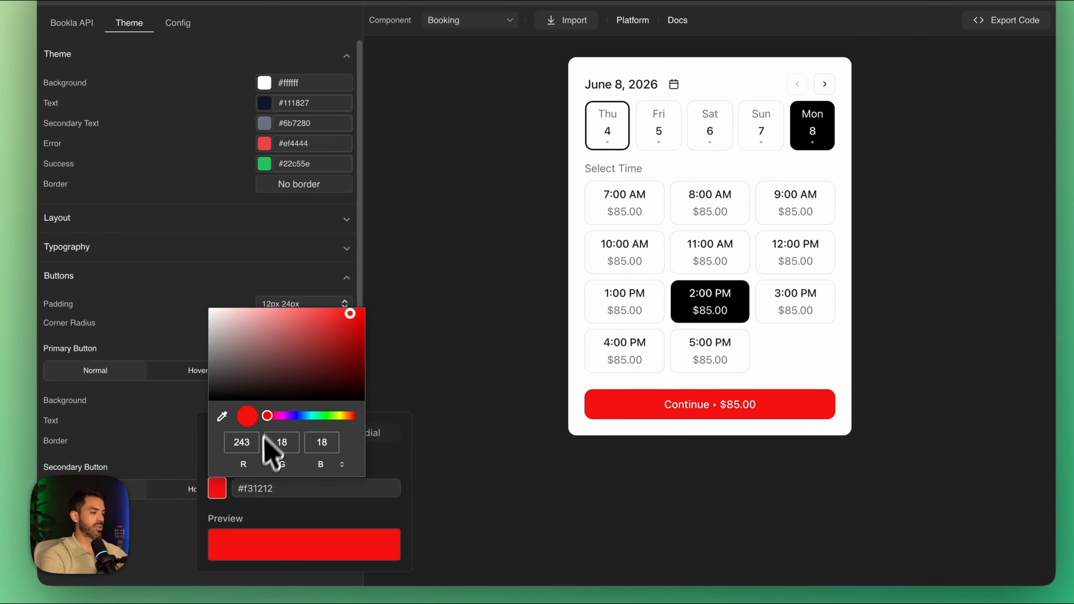
pyautogui.moveTo(267, 416); pyautogui.dragTo(331, 417)
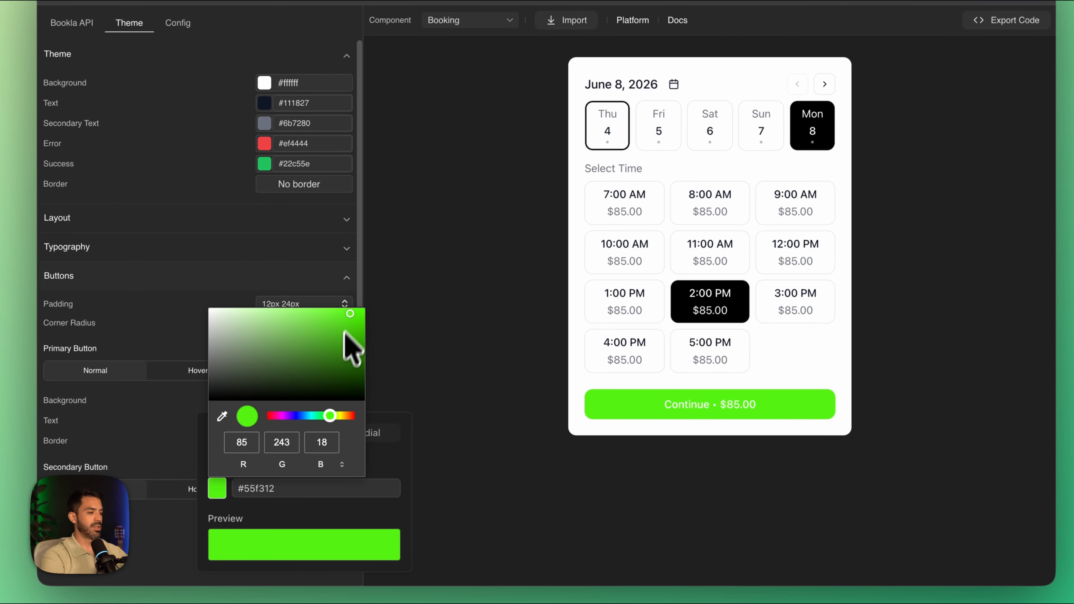
pyautogui.moveTo(351, 318); pyautogui.dragTo(318, 370)
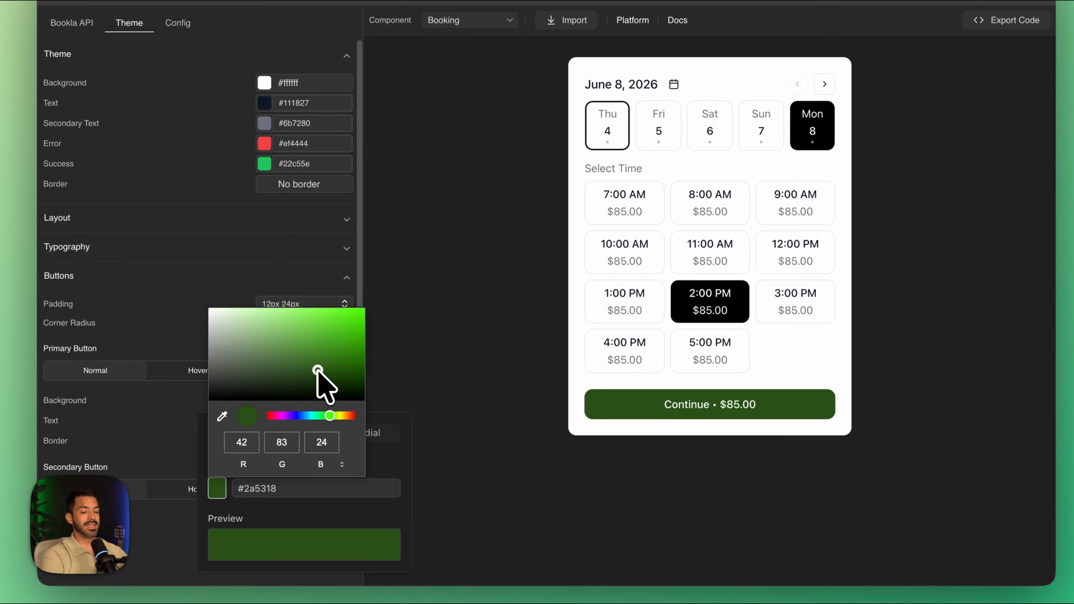
# Step: Show the theme's Typography settings and select the 7:00 AM slot in the booking preview
pyautogui.click(175, 247)
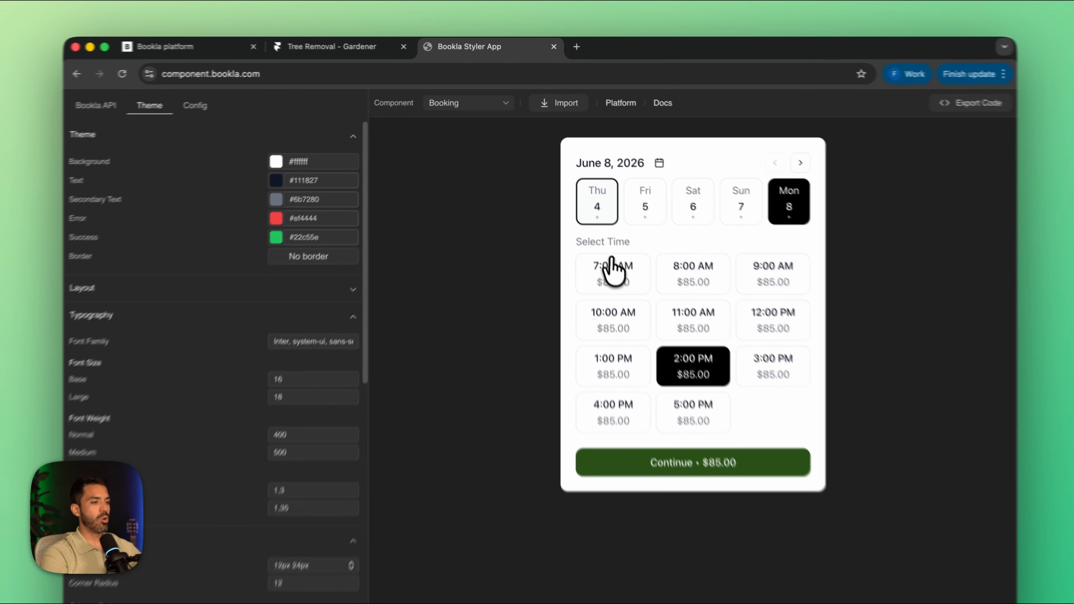
pyautogui.click(596, 241)
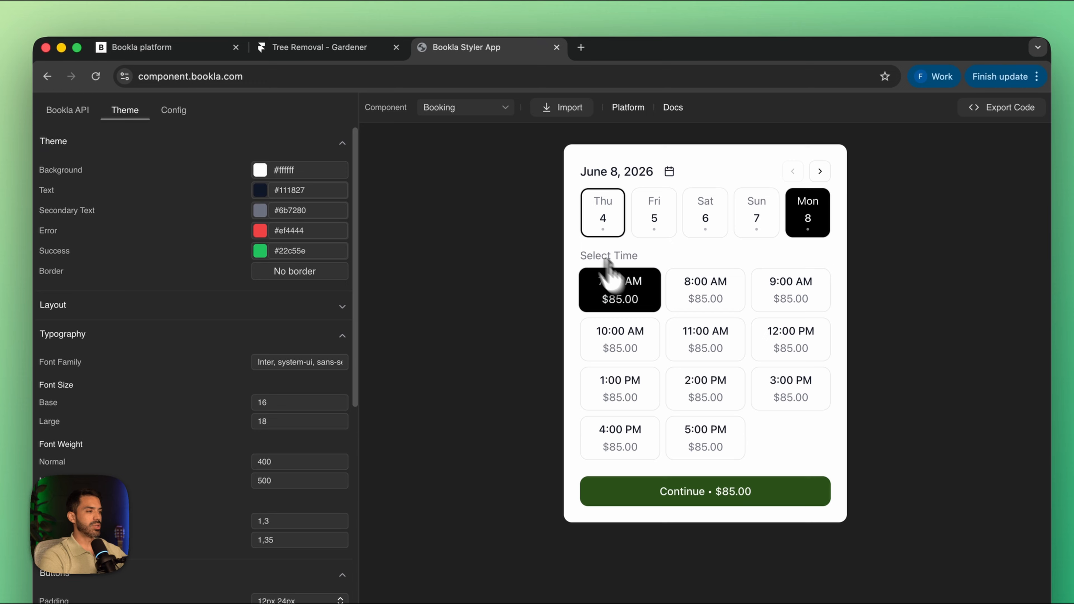
# Step: Turn on Show Service Selector in the general configuration and preview Garden Design's times for June 5 and June 6
pyautogui.click(172, 111)
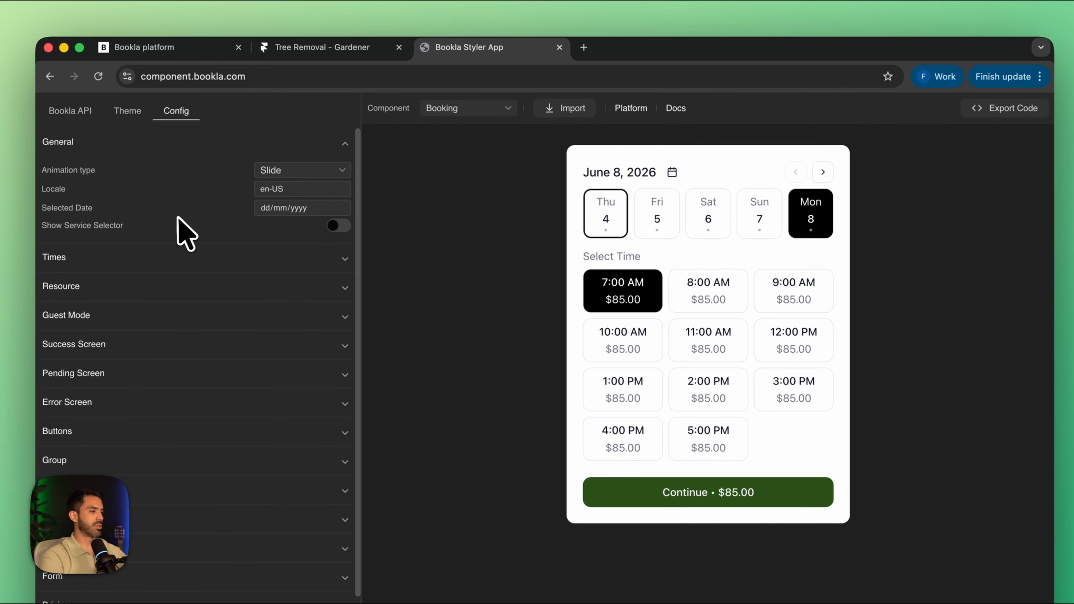
pyautogui.click(339, 225)
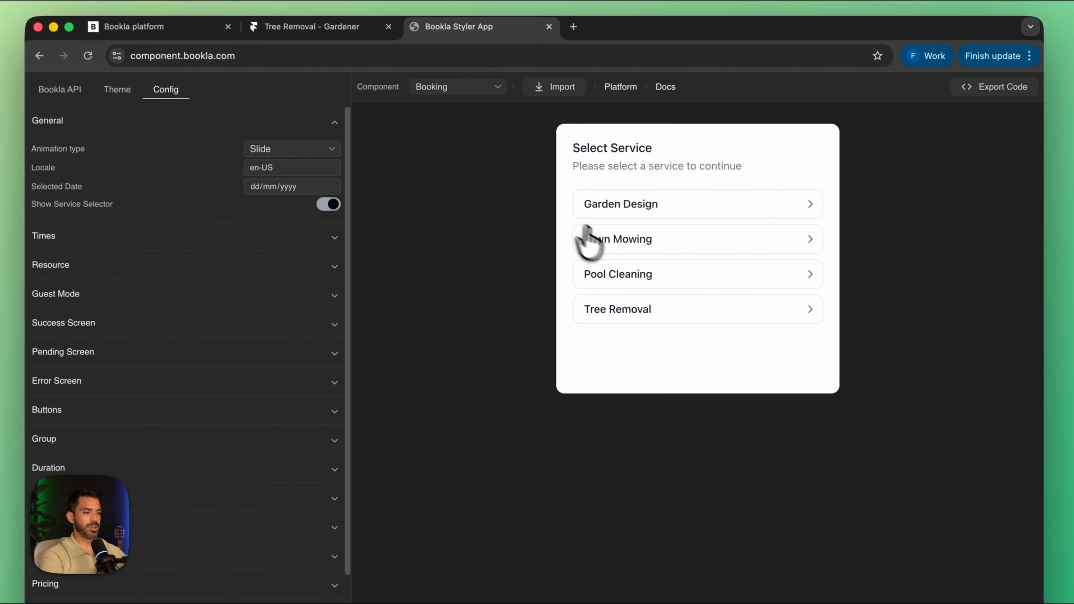
pyautogui.click(691, 226)
pyautogui.click(646, 237)
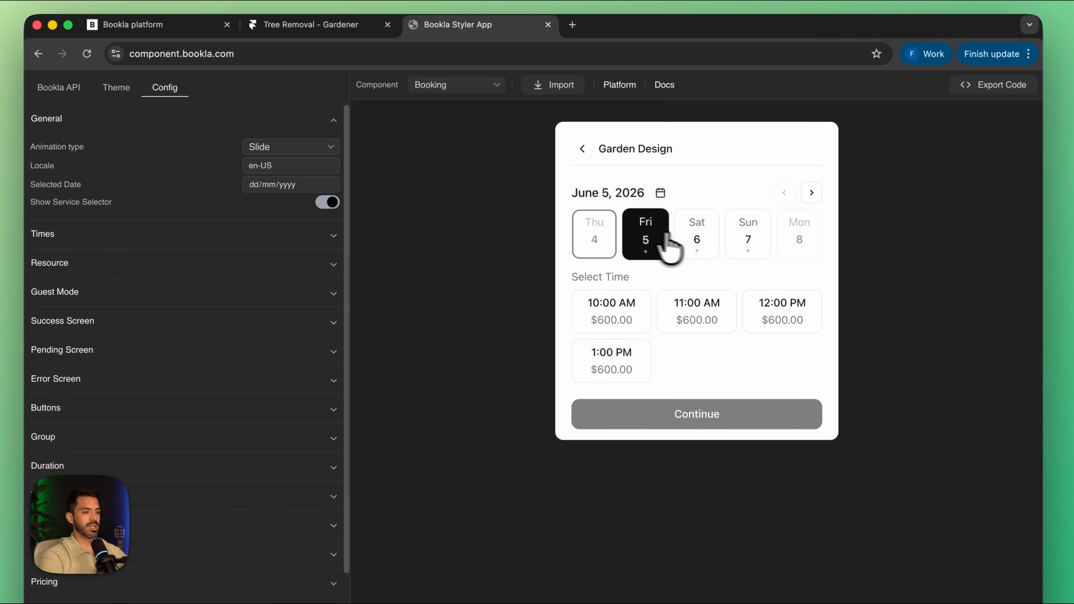
pyautogui.click(696, 239)
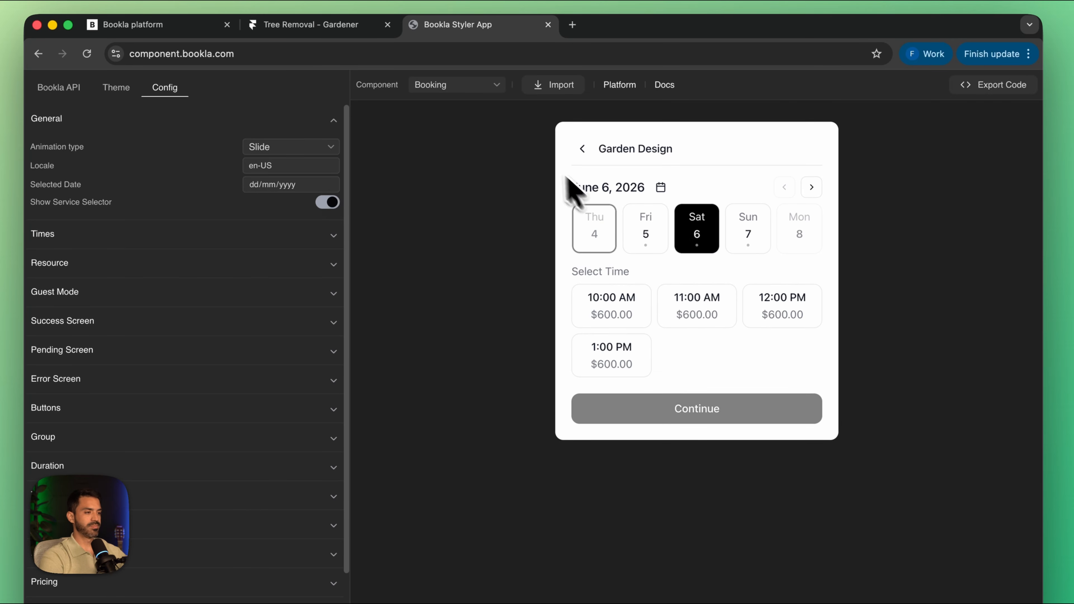
# Step: Check the booking preview for Lawn Mowing on June 5 and Pool Cleaning on June 6
pyautogui.click(579, 150)
pyautogui.click(630, 276)
pyautogui.click(647, 249)
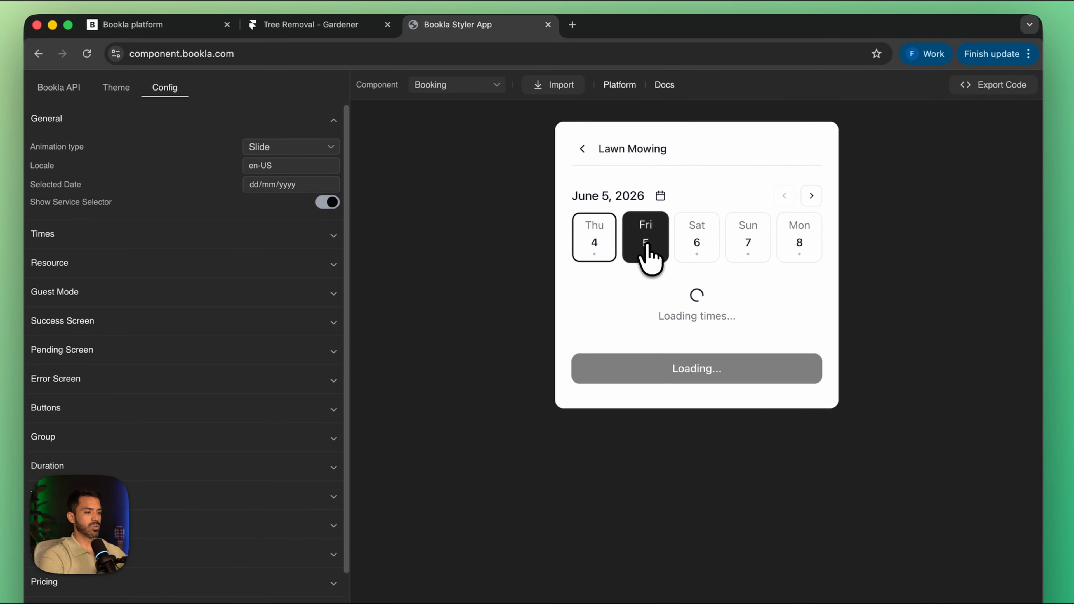
pyautogui.click(583, 150)
pyautogui.click(632, 275)
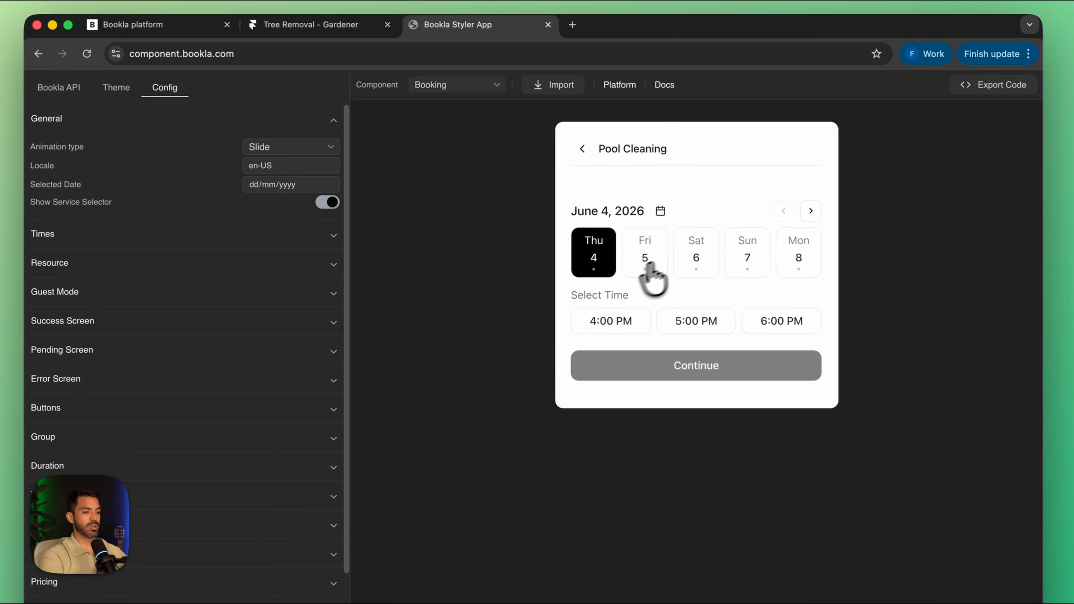
pyautogui.click(694, 257)
# Step: Check the preview for Tree Removal on June 8 and Garden Design on June 5, ending on the service list
pyautogui.click(582, 150)
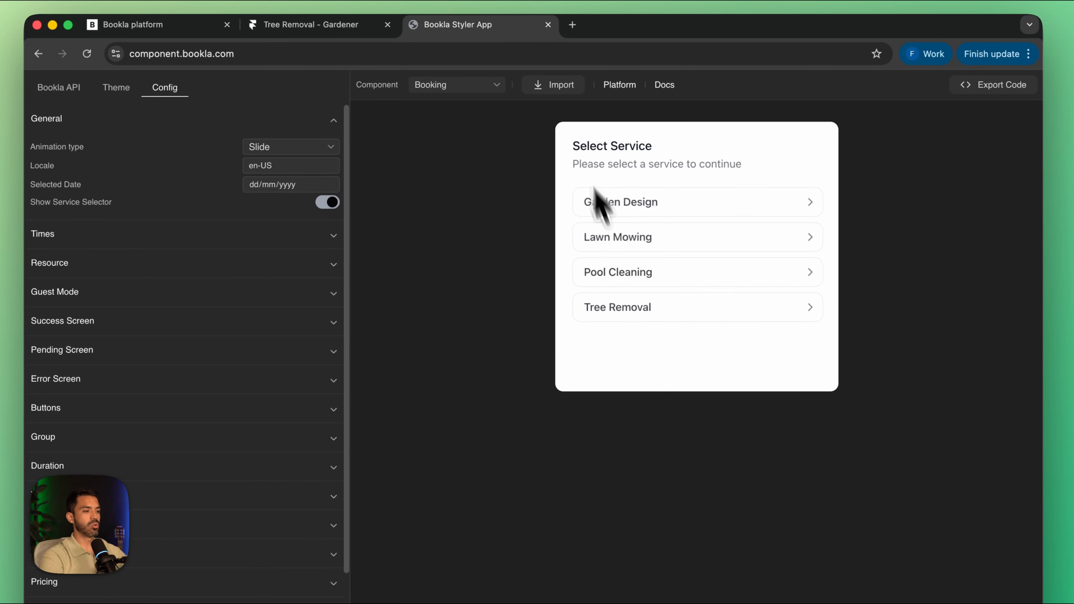
pyautogui.click(636, 310)
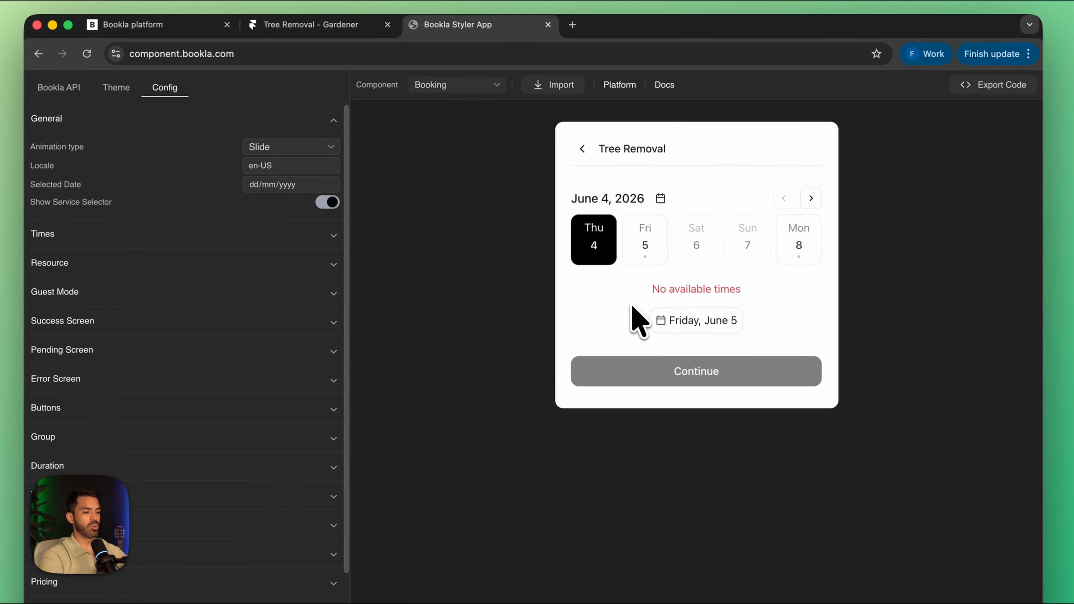
pyautogui.click(798, 245)
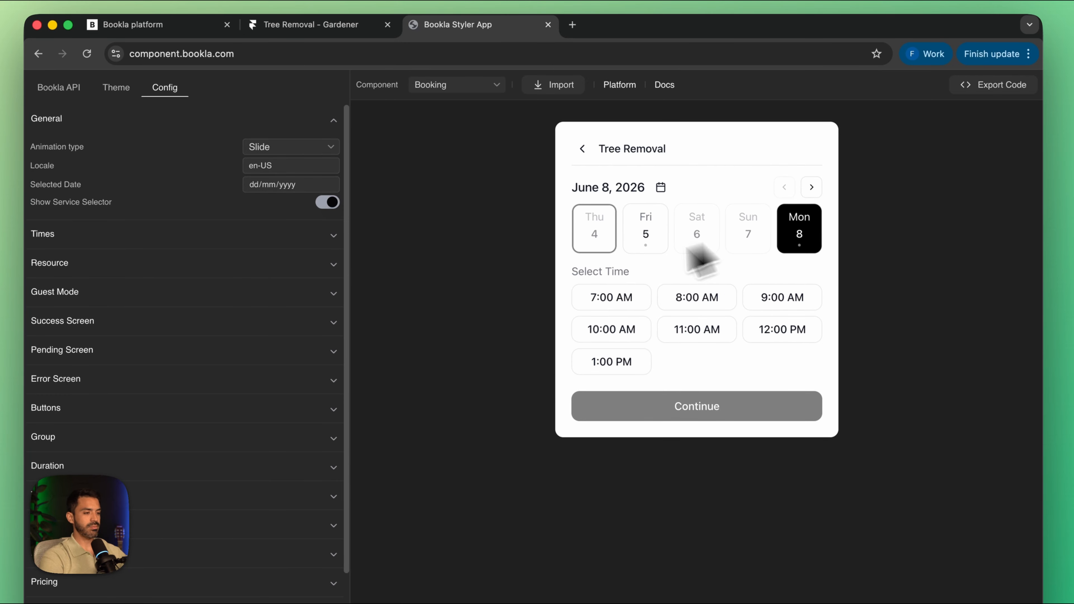
pyautogui.click(583, 151)
pyautogui.click(615, 202)
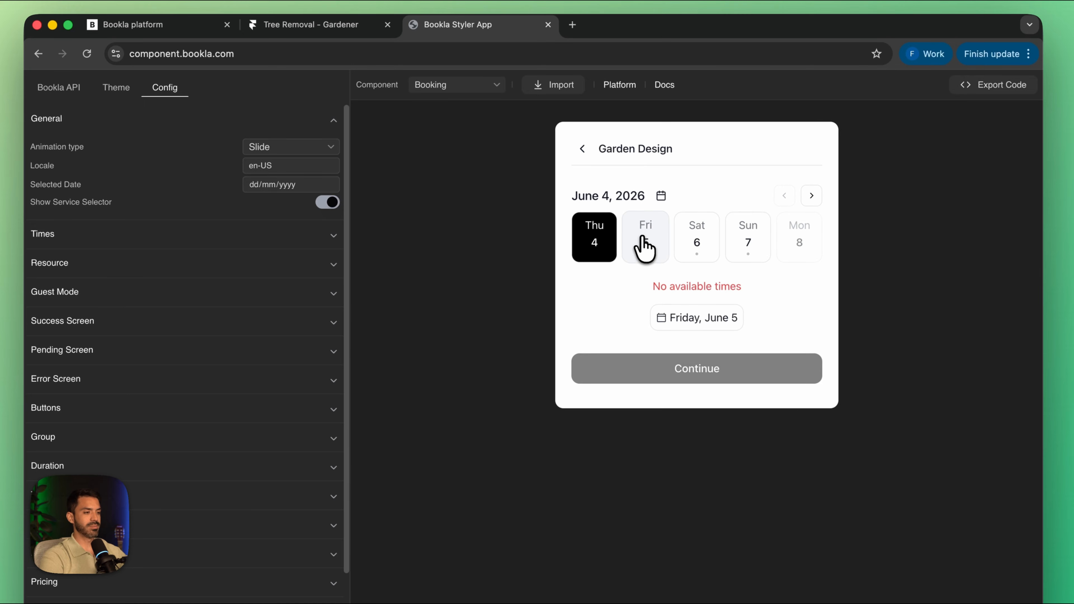
pyautogui.click(643, 250)
pyautogui.click(583, 149)
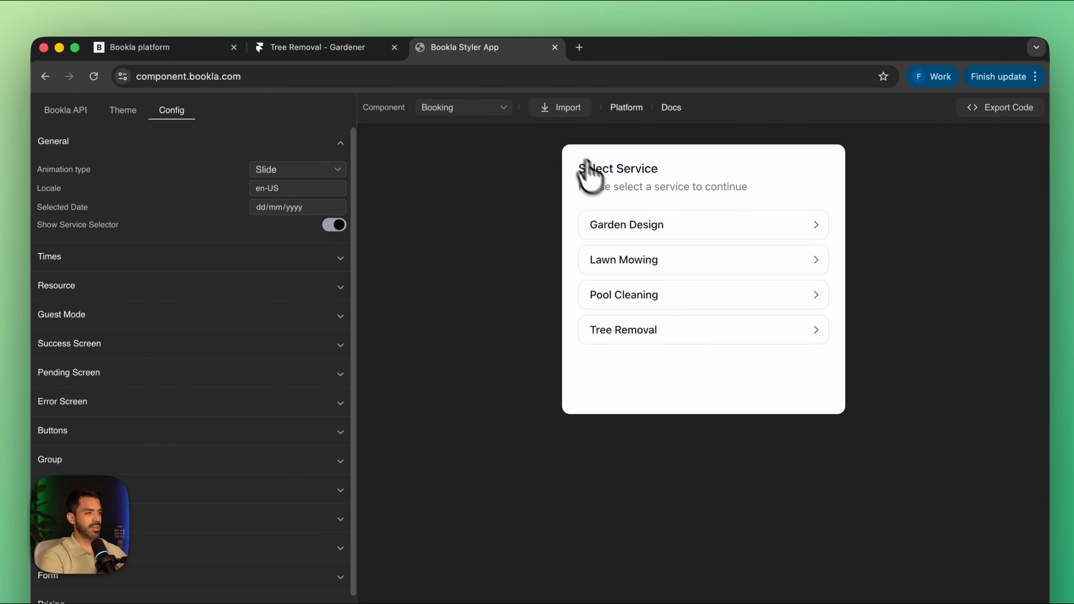
# Step: Switch to the Bookla platform and set the Pool Cleaning service's pricing currency to US dollar
pyautogui.click(173, 48)
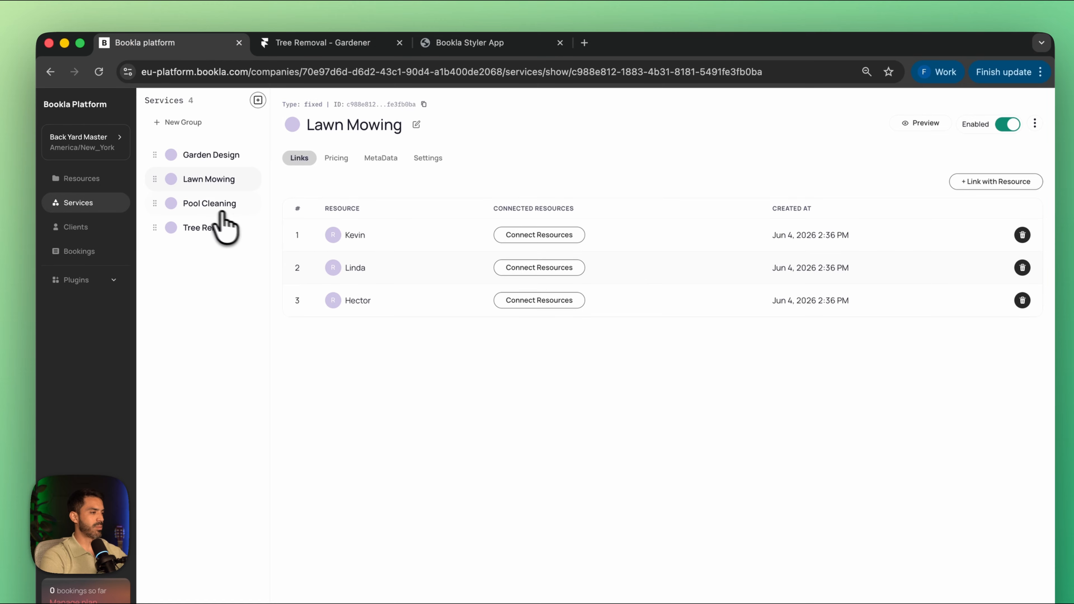
pyautogui.click(211, 219)
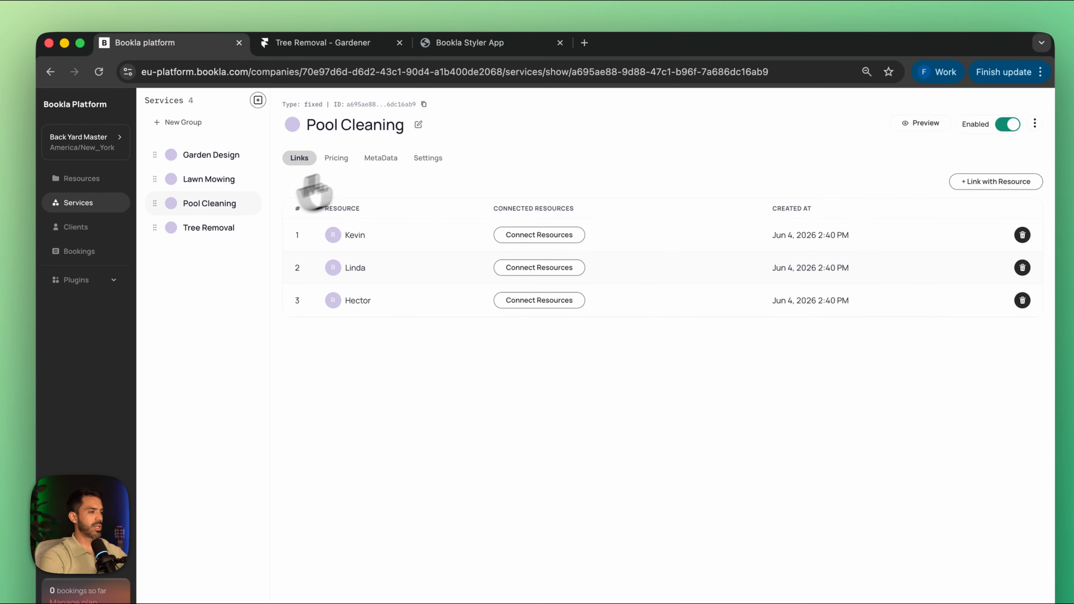
pyautogui.click(332, 161)
pyautogui.click(316, 215)
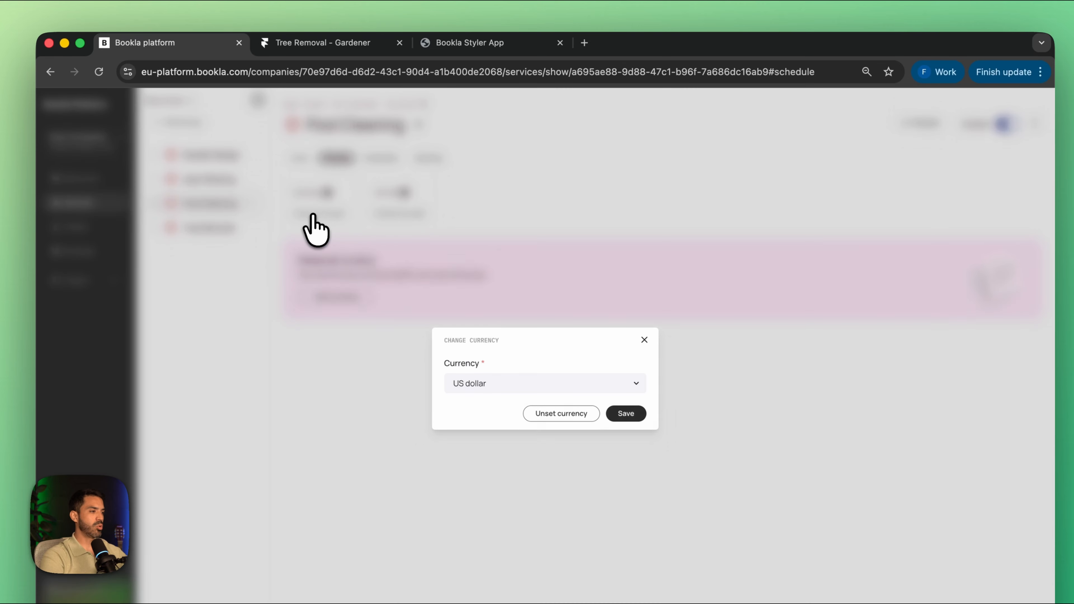
pyautogui.click(622, 415)
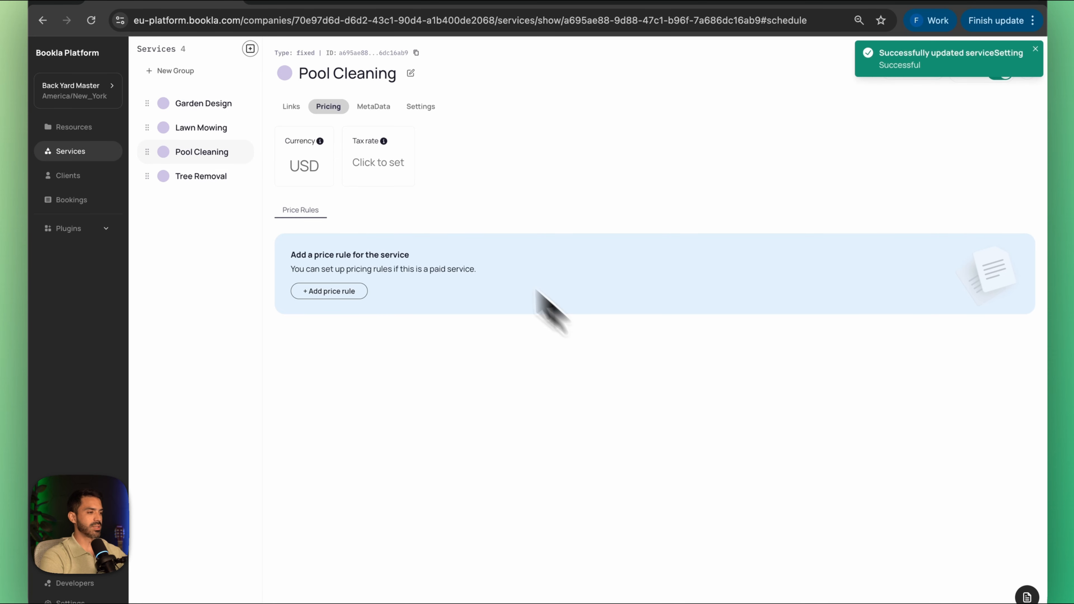
# Step: Set Pool Cleaning's tax rate to 10% inclusive and add a price rule of 75.00 without limits
pyautogui.click(388, 173)
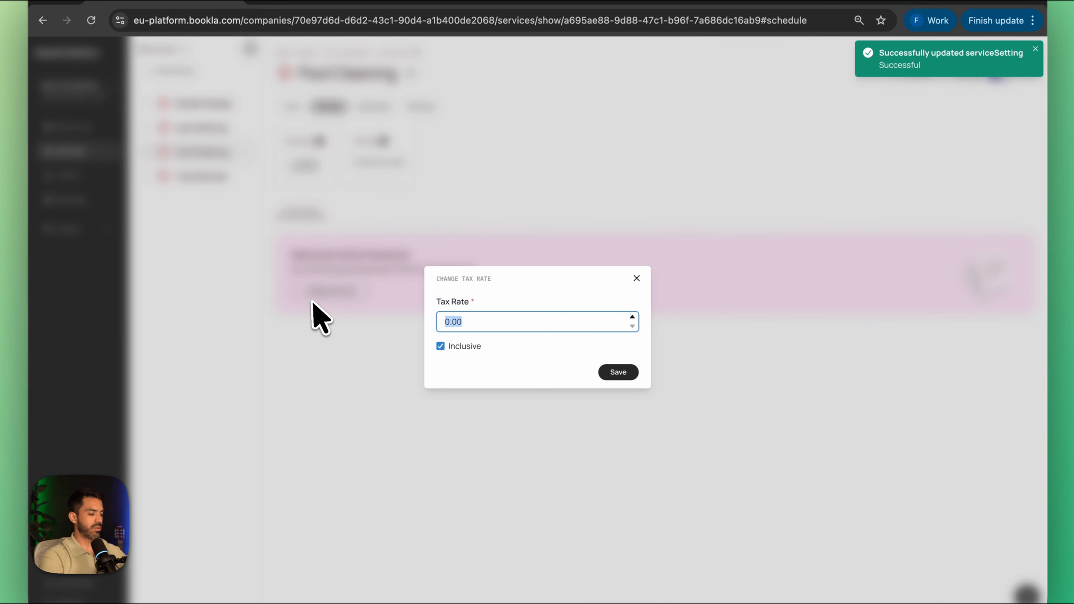
pyautogui.click(617, 372)
pyautogui.click(332, 308)
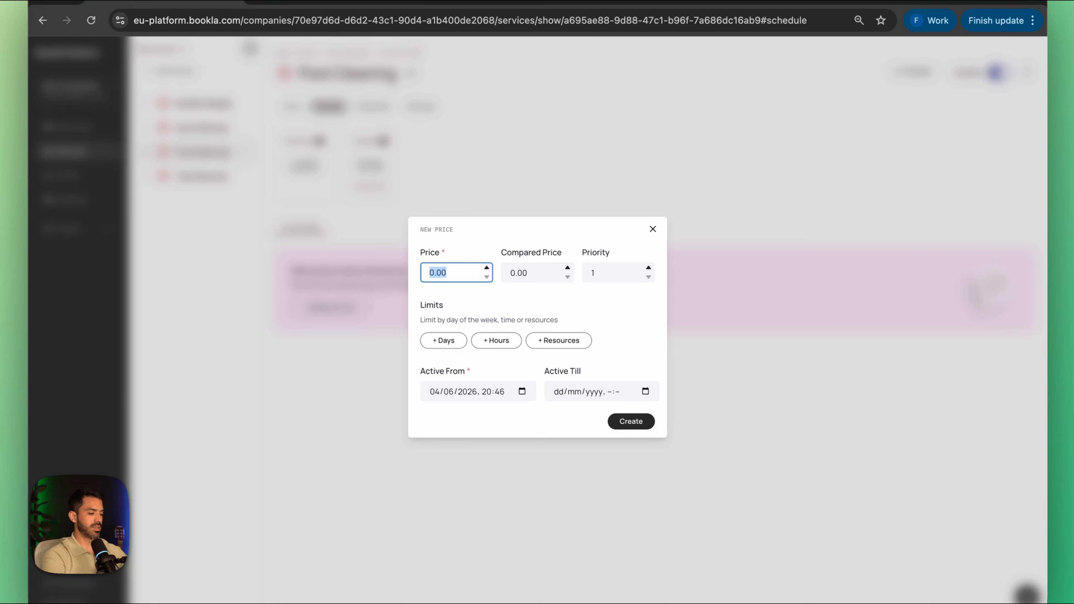
pyautogui.click(624, 424)
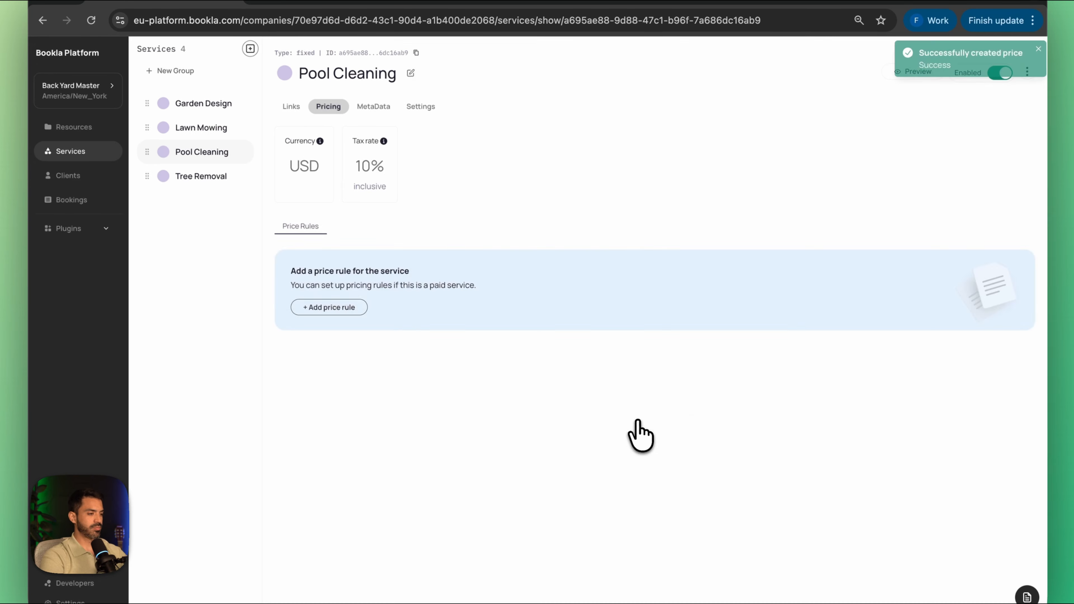
# Step: Add a second Pool Cleaning price rule of 95 limited to Saturday and Sunday
pyautogui.click(992, 240)
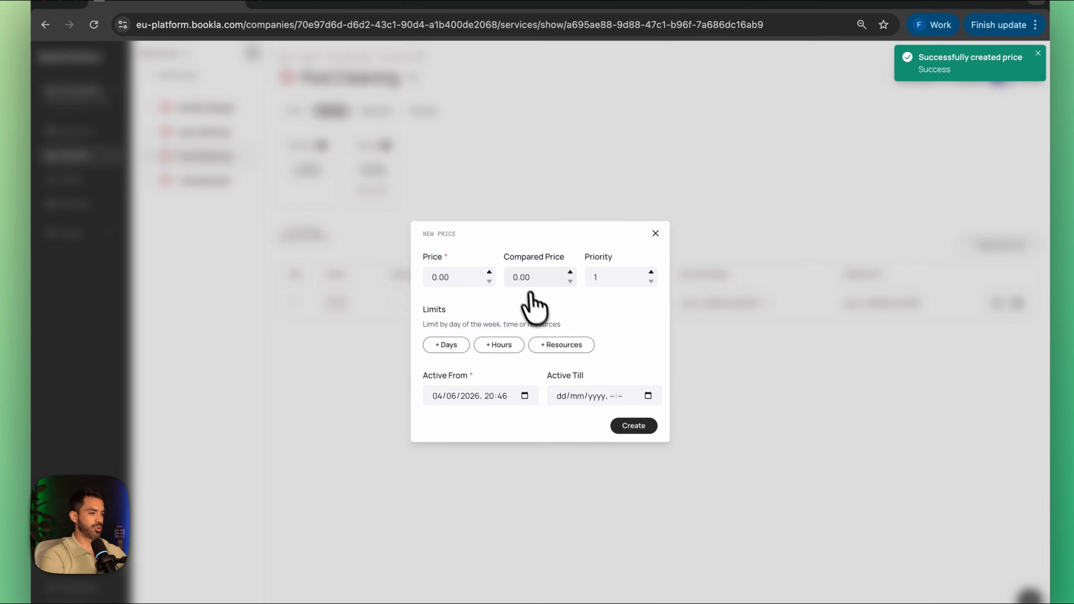
pyautogui.click(456, 346)
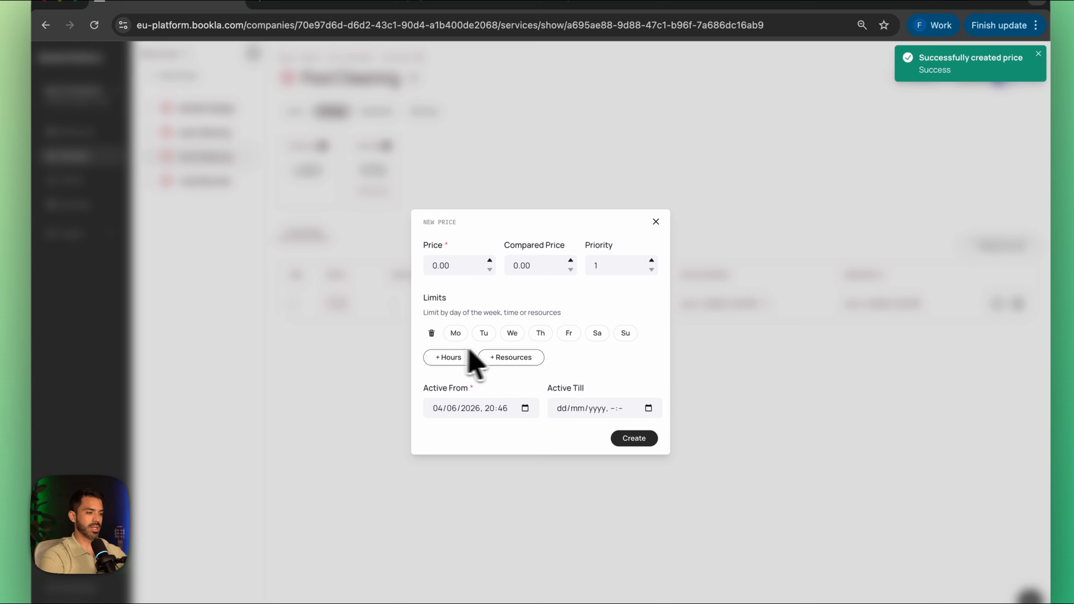
pyautogui.click(598, 333)
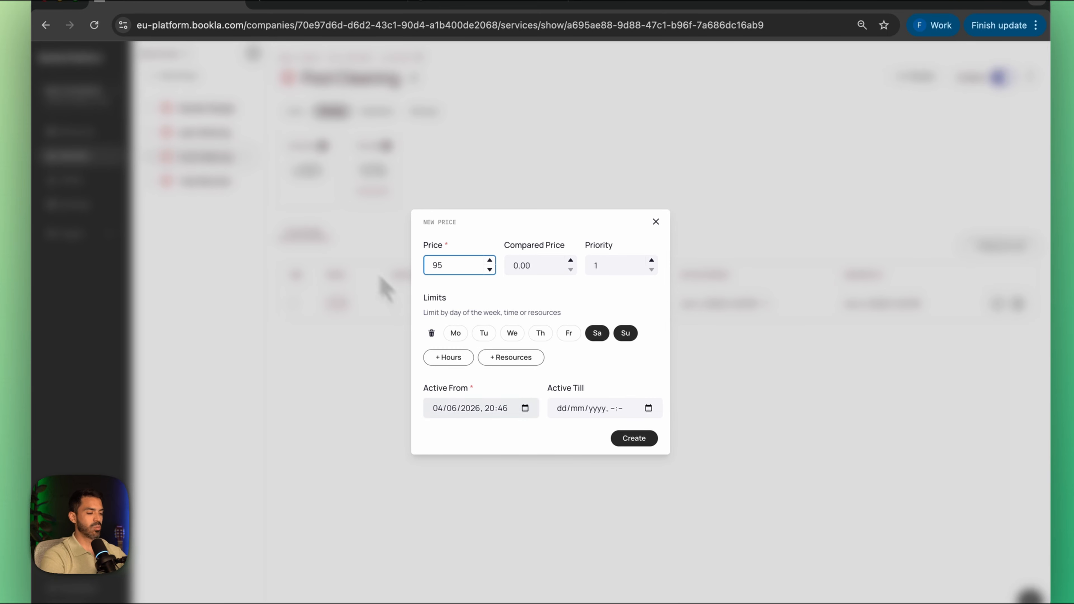
pyautogui.click(631, 439)
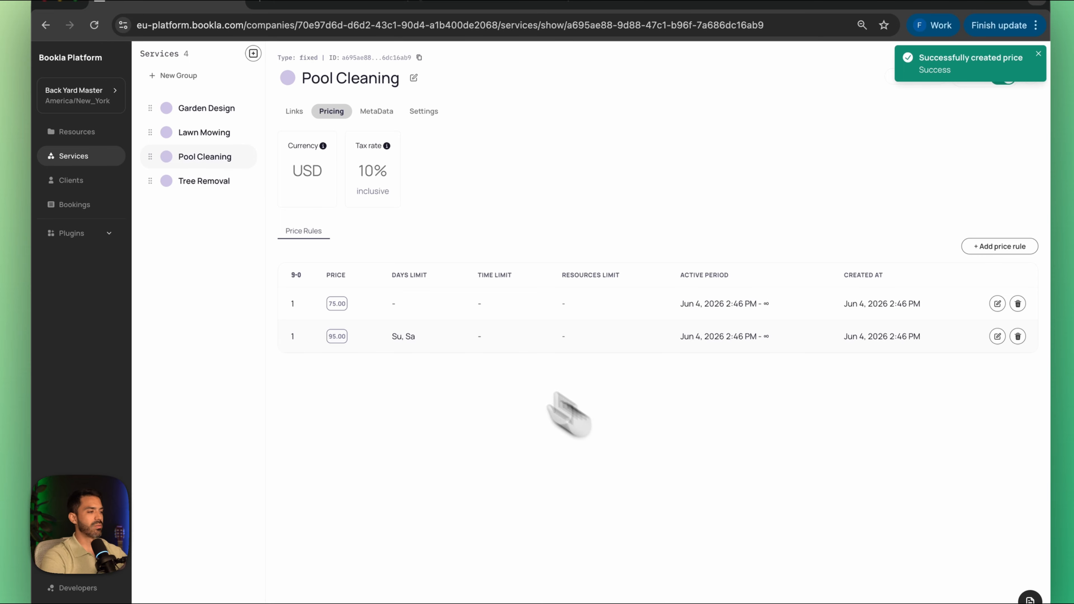
# Step: Set the Tree Removal service's pricing currency to US dollar
pyautogui.click(204, 181)
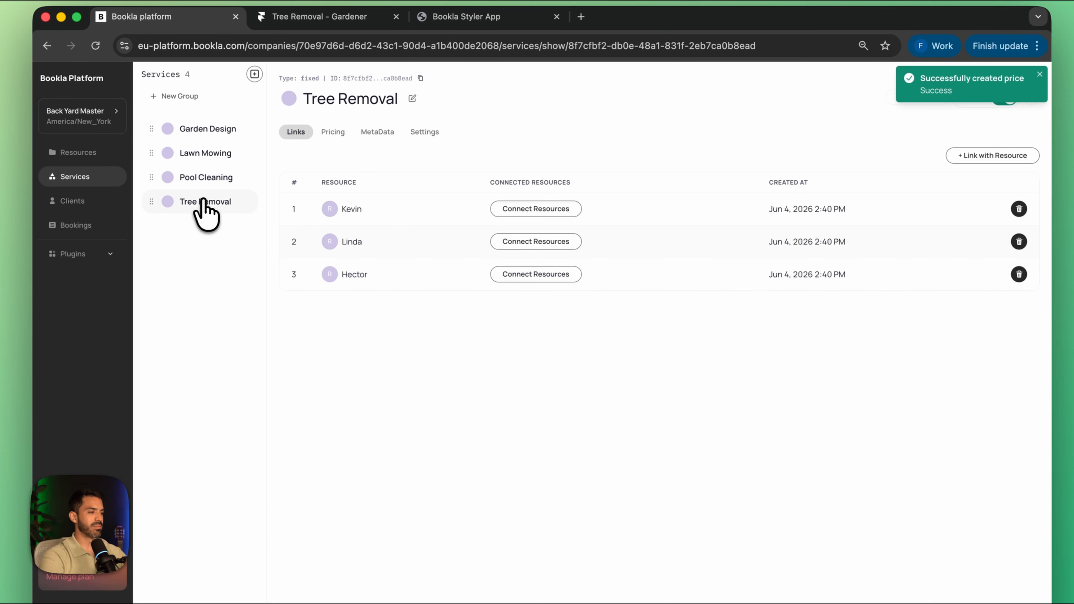
pyautogui.click(338, 135)
pyautogui.click(339, 270)
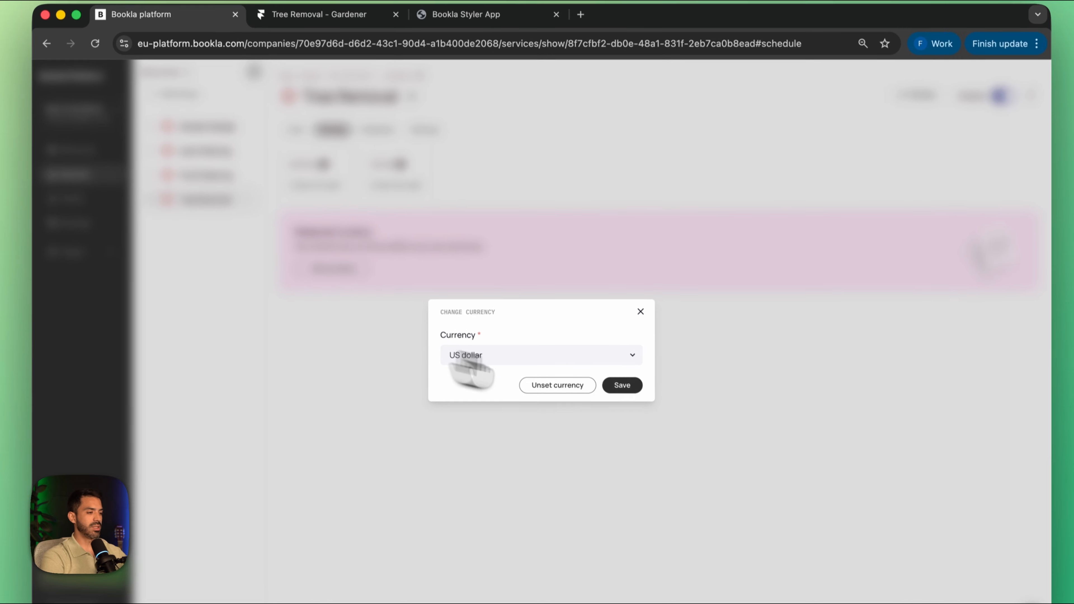
pyautogui.click(622, 386)
# Step: Add a price rule of 2500 without limits to the Tree Removal service
pyautogui.click(338, 297)
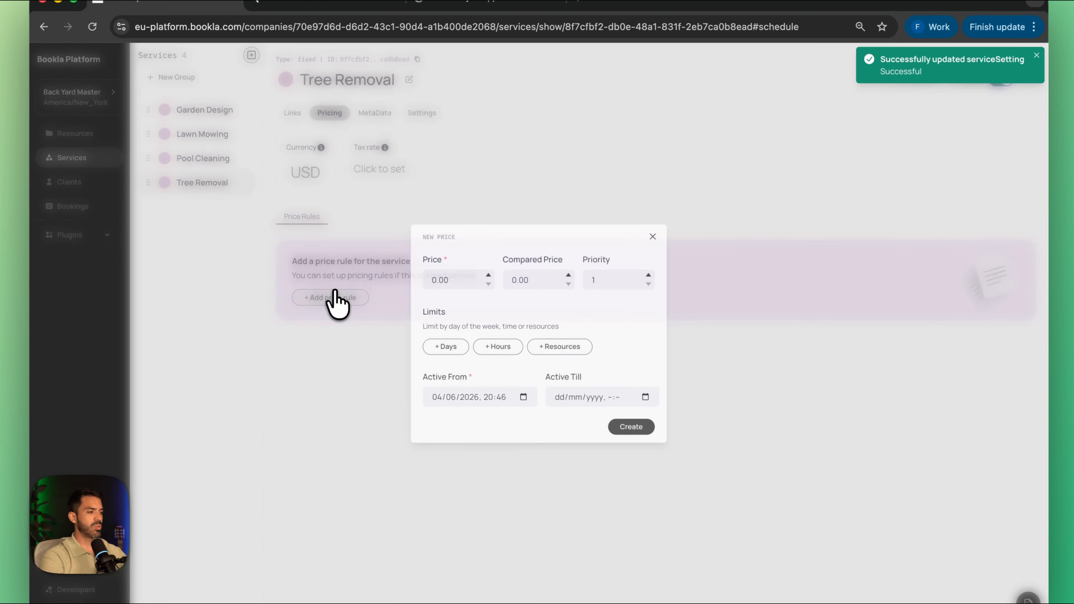
pyautogui.moveTo(464, 285); pyautogui.dragTo(361, 282)
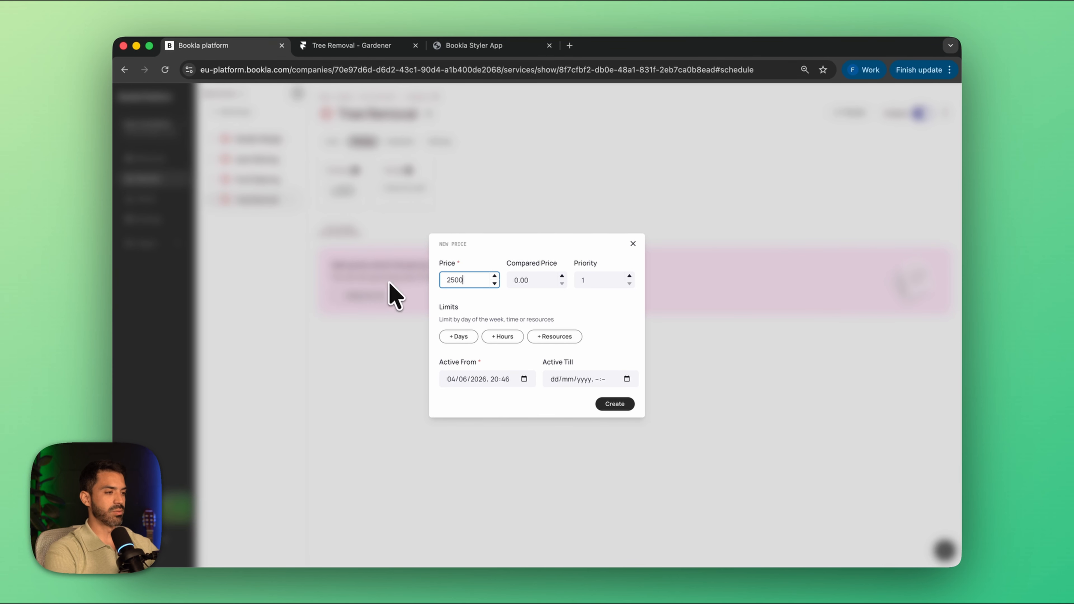
pyautogui.click(615, 404)
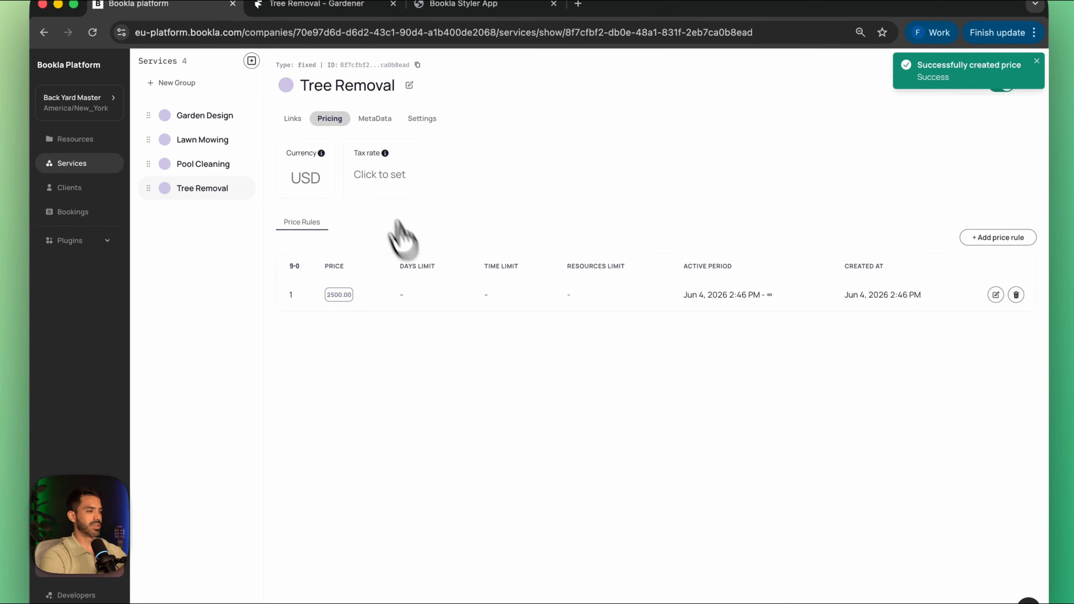
# Step: Set Tree Removal's tax rate to 10% inclusive
pyautogui.click(372, 178)
pyautogui.doubleClick(489, 331)
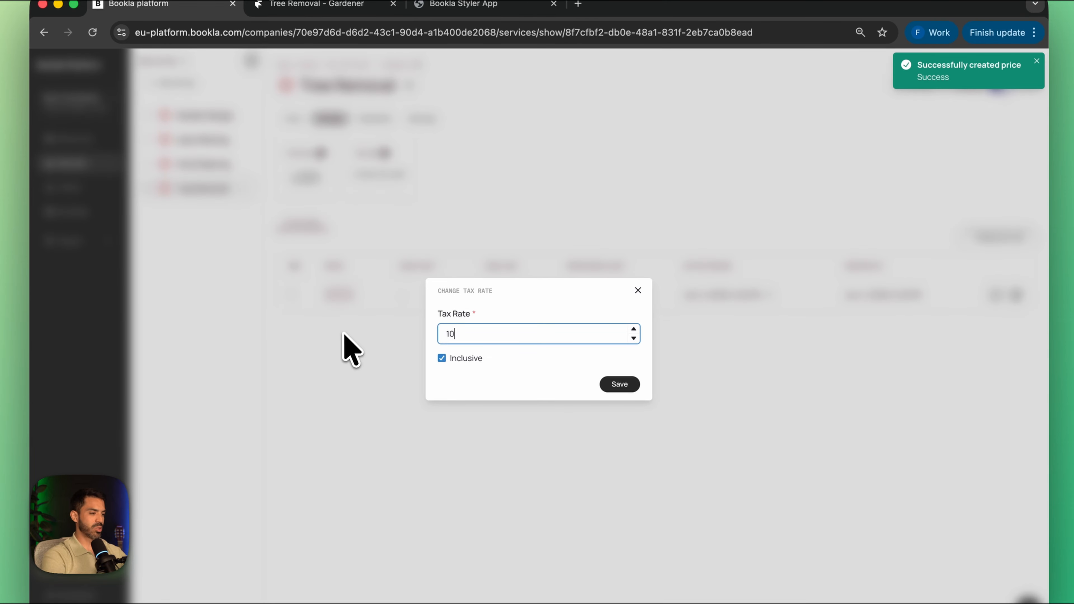
pyautogui.click(618, 385)
# Step: Switch to the Bookla Styler App and check the previewed prices for Garden Design on June 5 and for Lawn Mowing
pyautogui.click(473, 7)
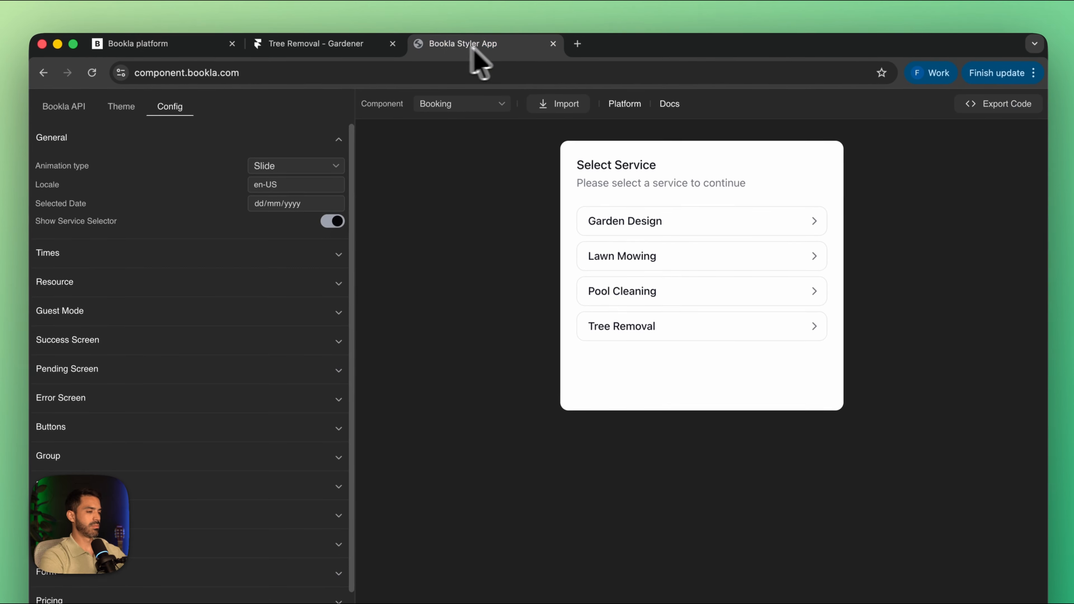
pyautogui.click(705, 226)
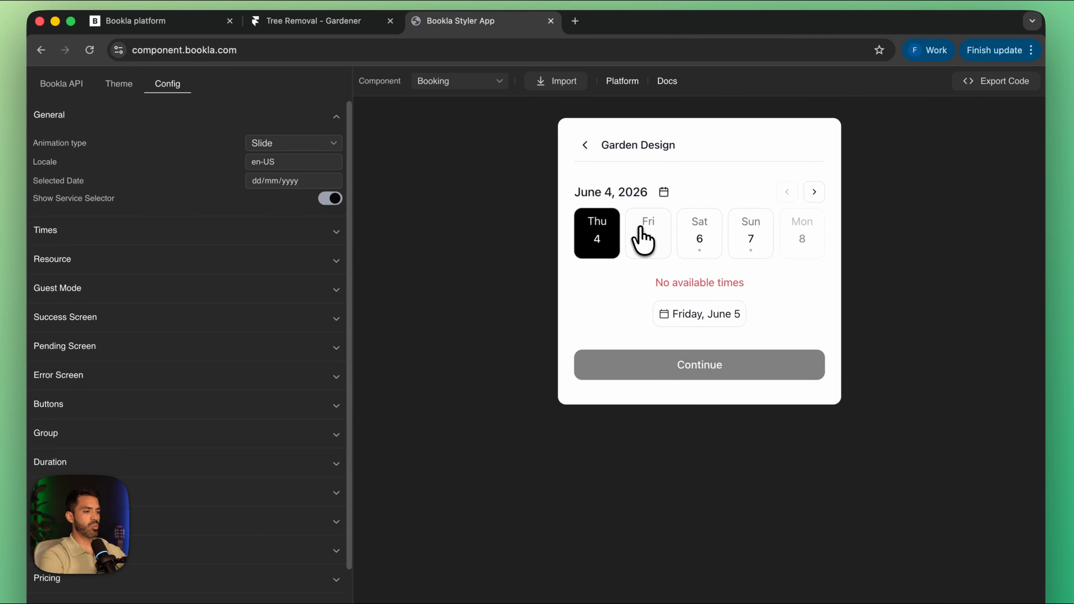
pyautogui.click(643, 240)
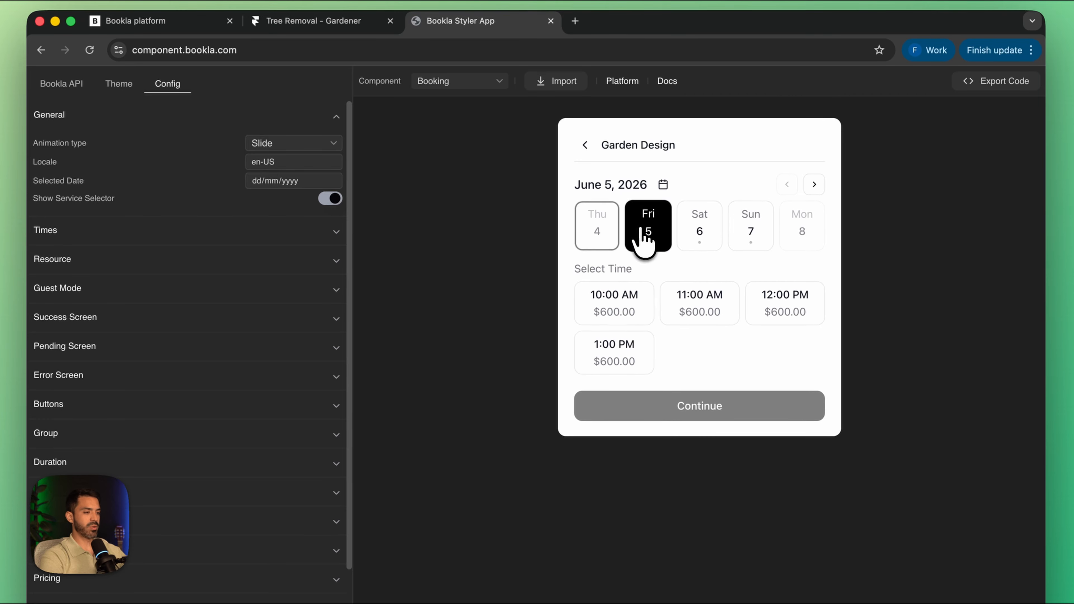
pyautogui.click(585, 144)
pyautogui.click(614, 232)
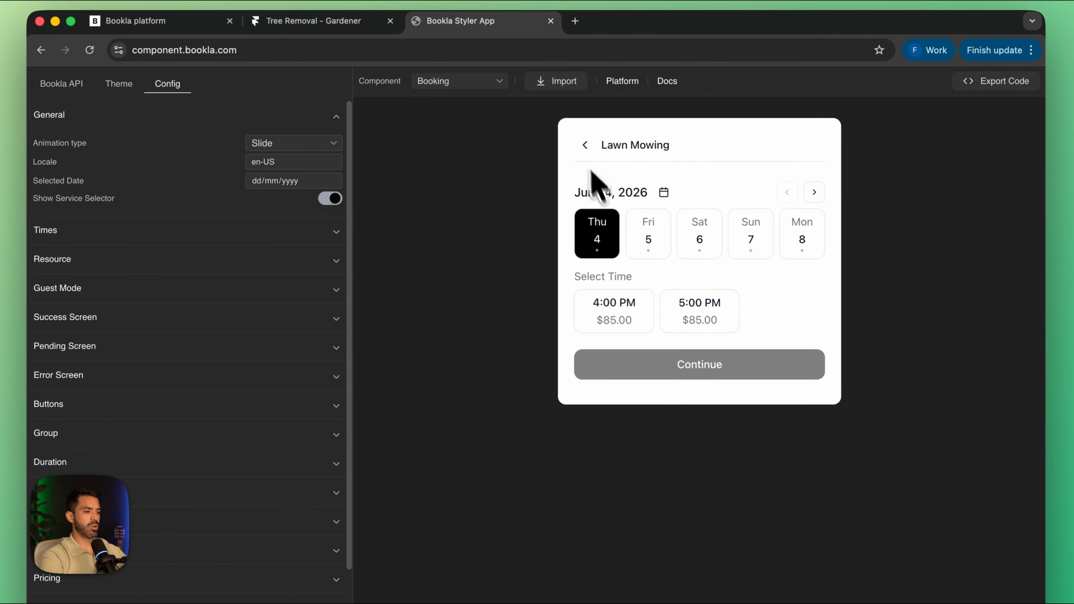
# Step: Check the previewed prices for Pool Cleaning on June 4 and for Tree Removal on June 5
pyautogui.click(585, 144)
pyautogui.click(606, 274)
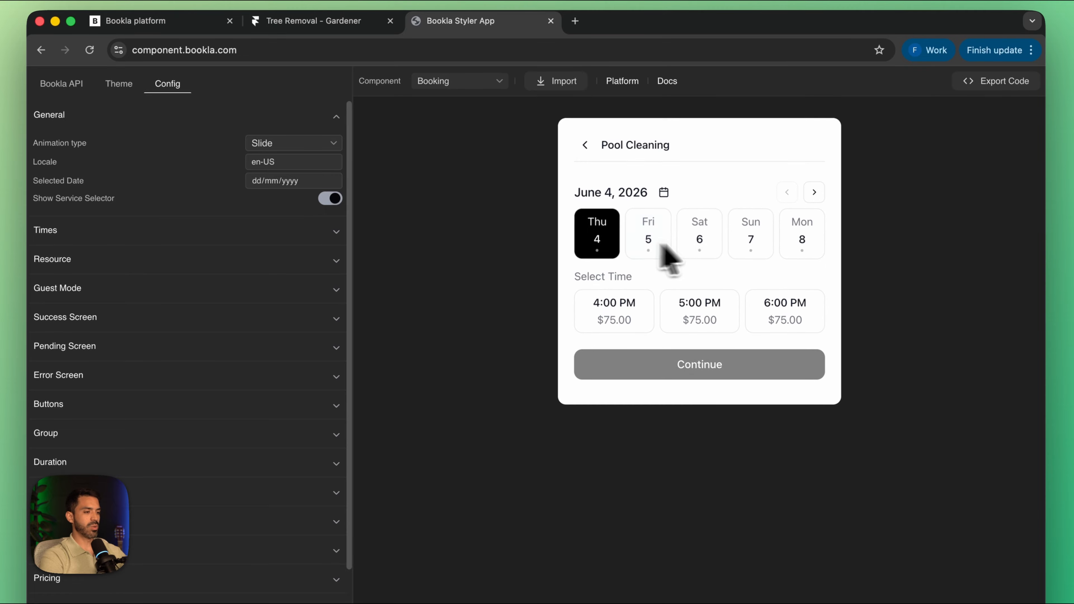
pyautogui.click(585, 145)
pyautogui.click(601, 306)
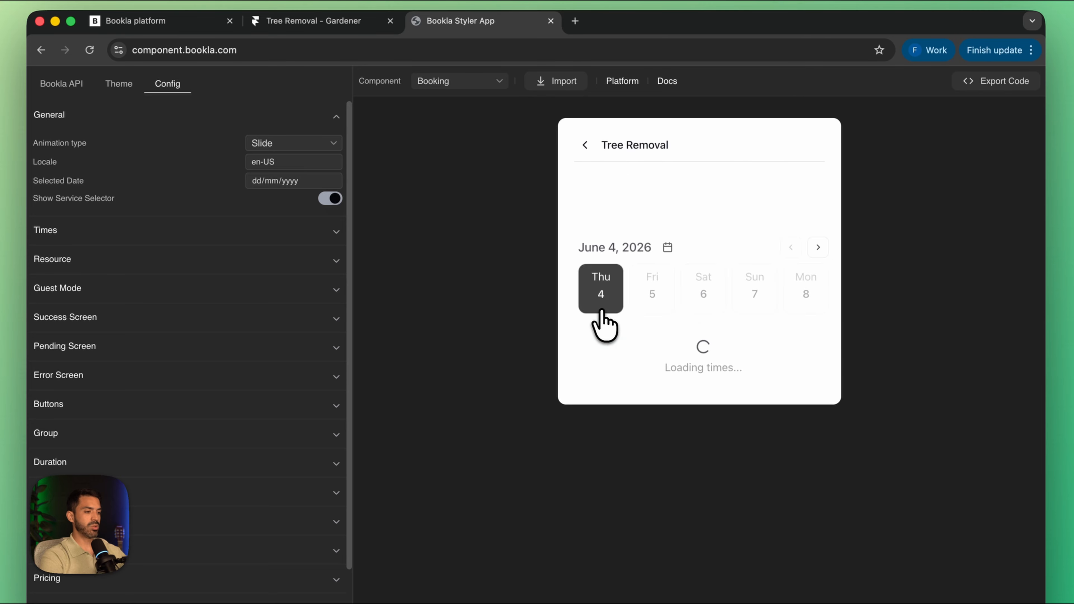
pyautogui.click(647, 233)
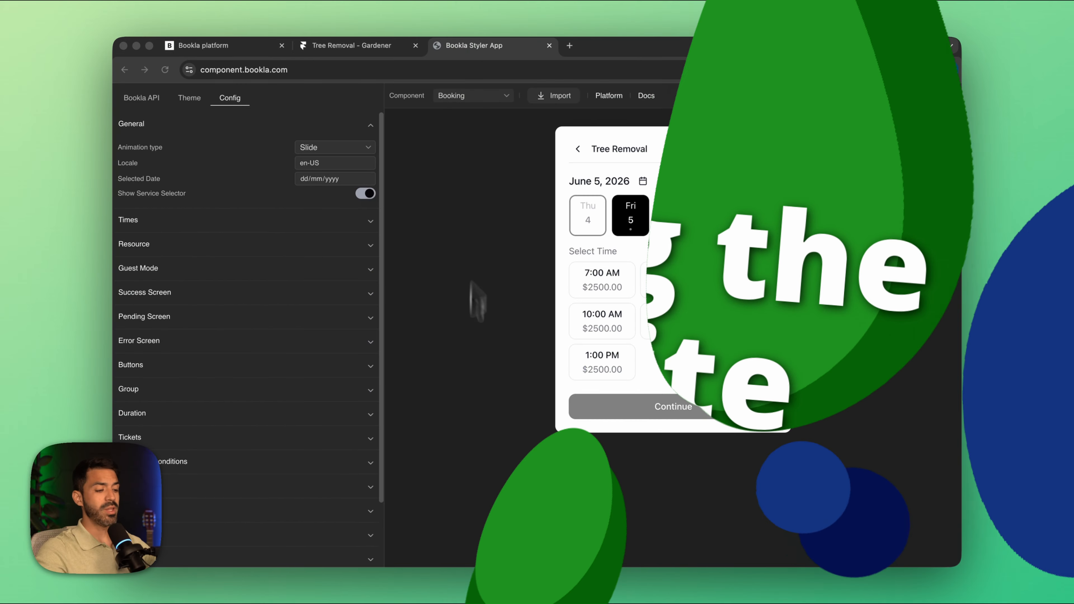
# Step: Switch to Framer, start a new project, and search the full template marketplace for "landscape"
pyautogui.click(644, 572)
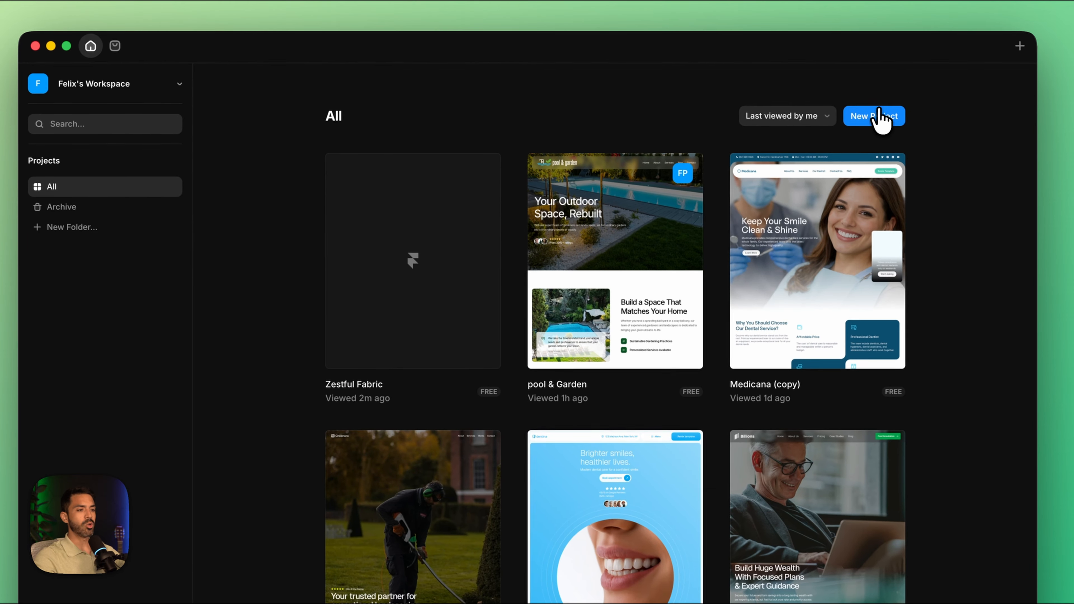
pyautogui.click(882, 122)
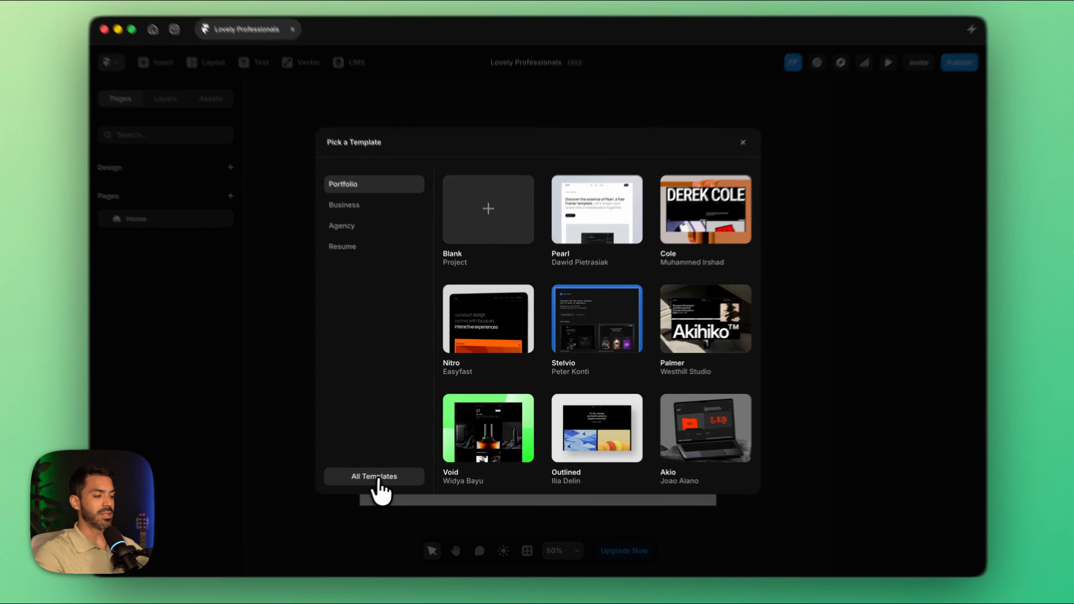
pyautogui.click(378, 478)
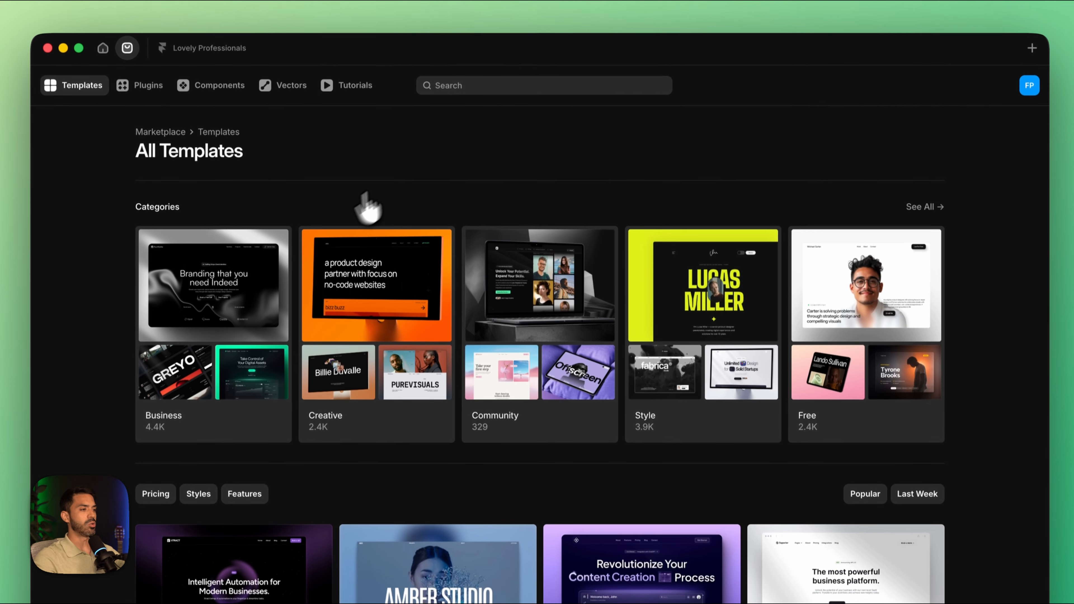
pyautogui.click(532, 88)
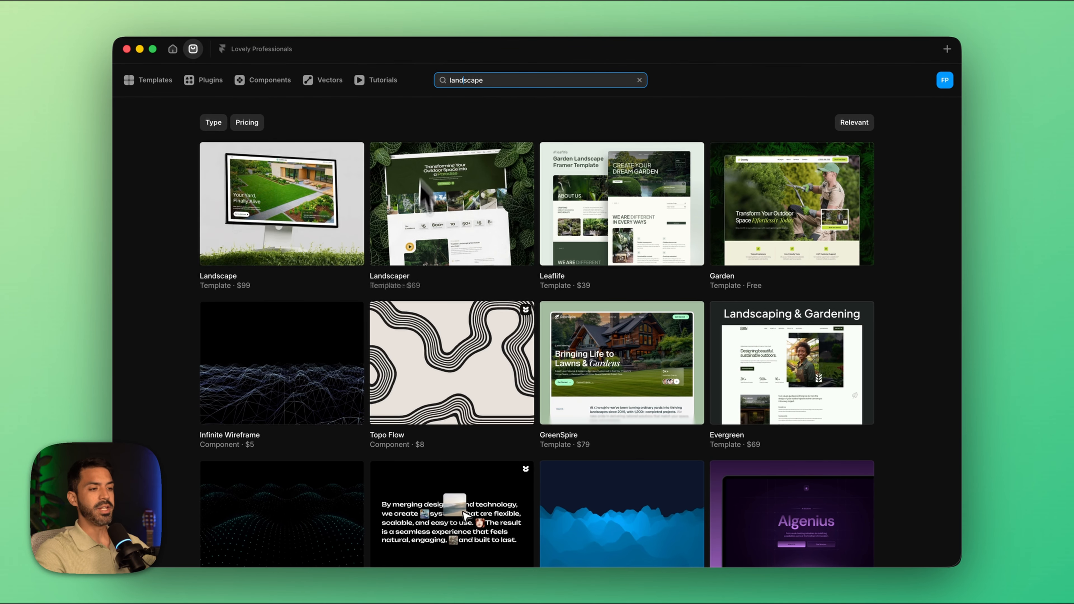
# Step: Filter the landscape results to free items and open the Gardener template
pyautogui.moveTo(201, 121)
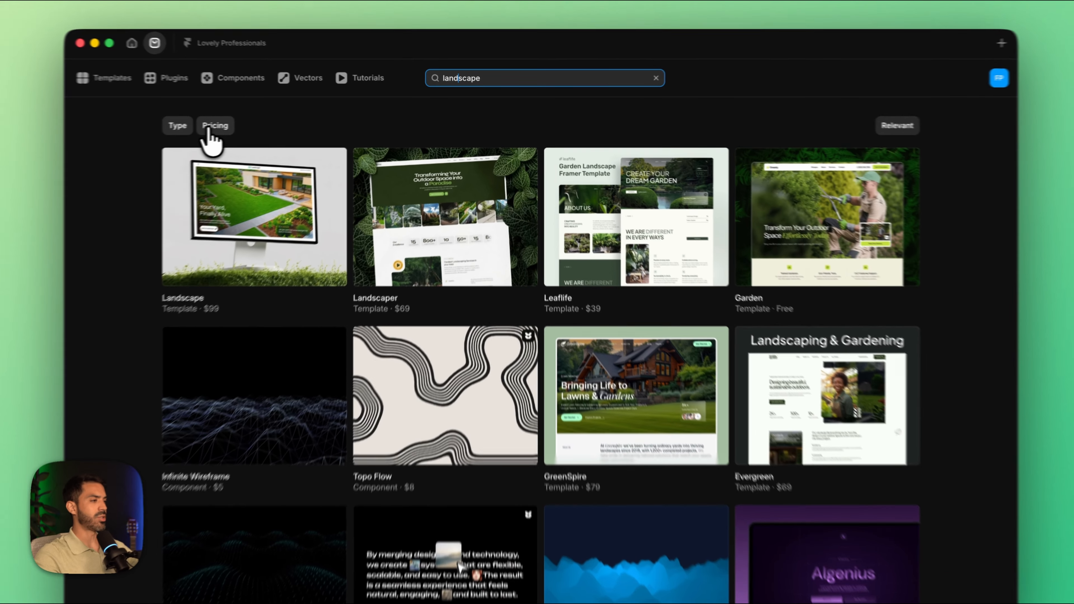
pyautogui.click(247, 122)
pyautogui.click(215, 182)
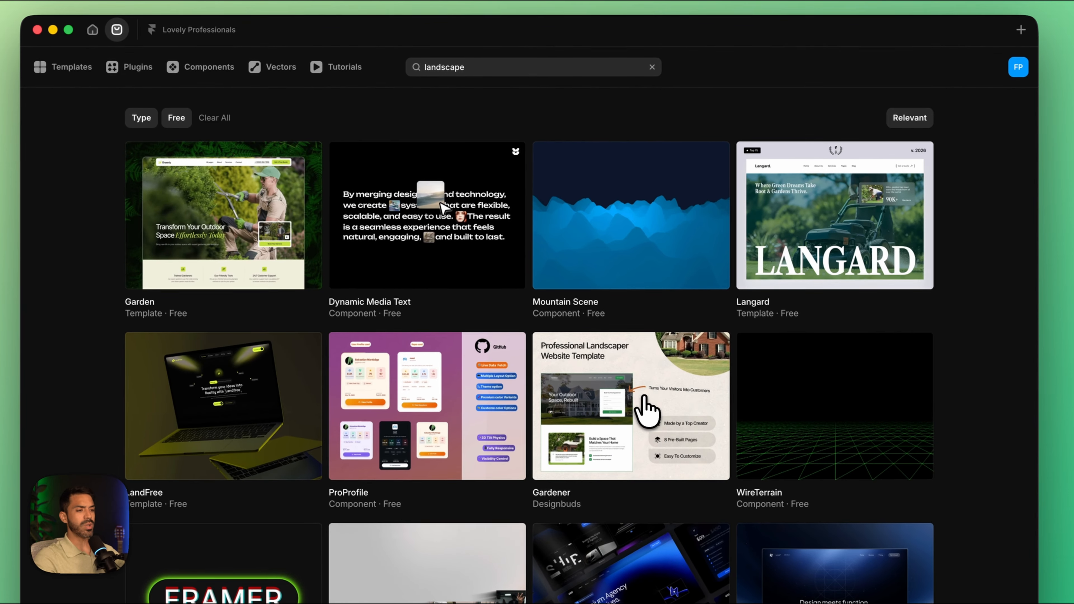
pyautogui.click(647, 411)
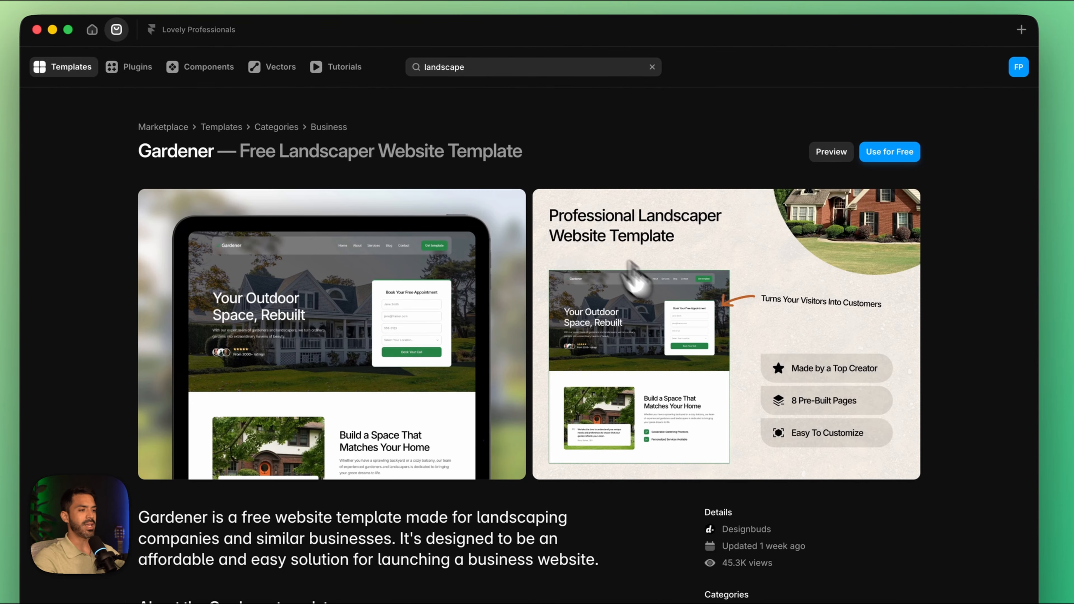
# Step: Preview the Gardener template's live site, review its home page sections, and close the preview
pyautogui.click(819, 153)
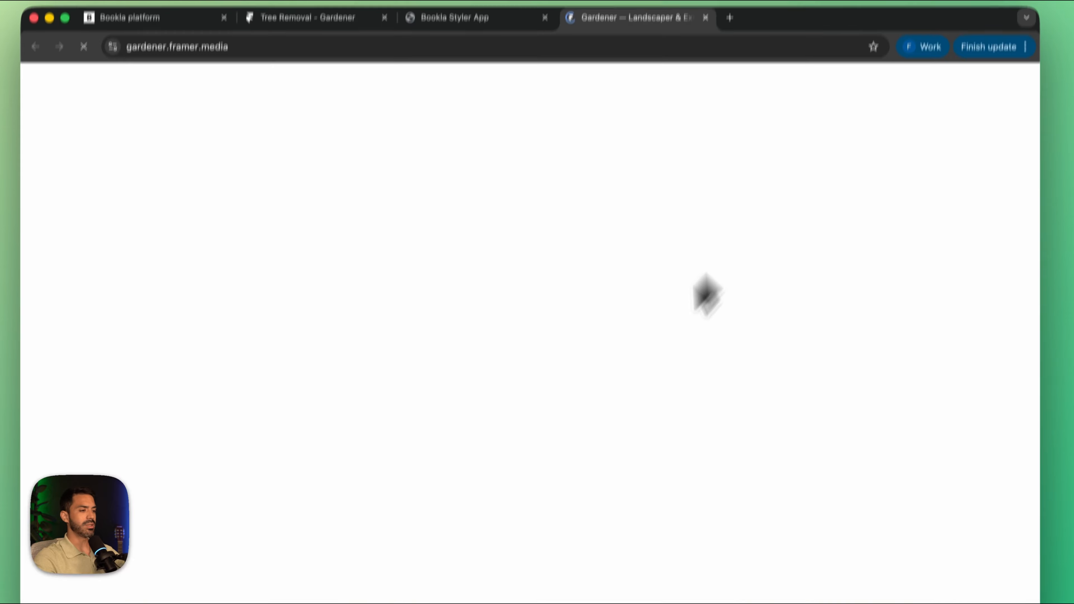
pyautogui.scroll(-20, 613, 383)
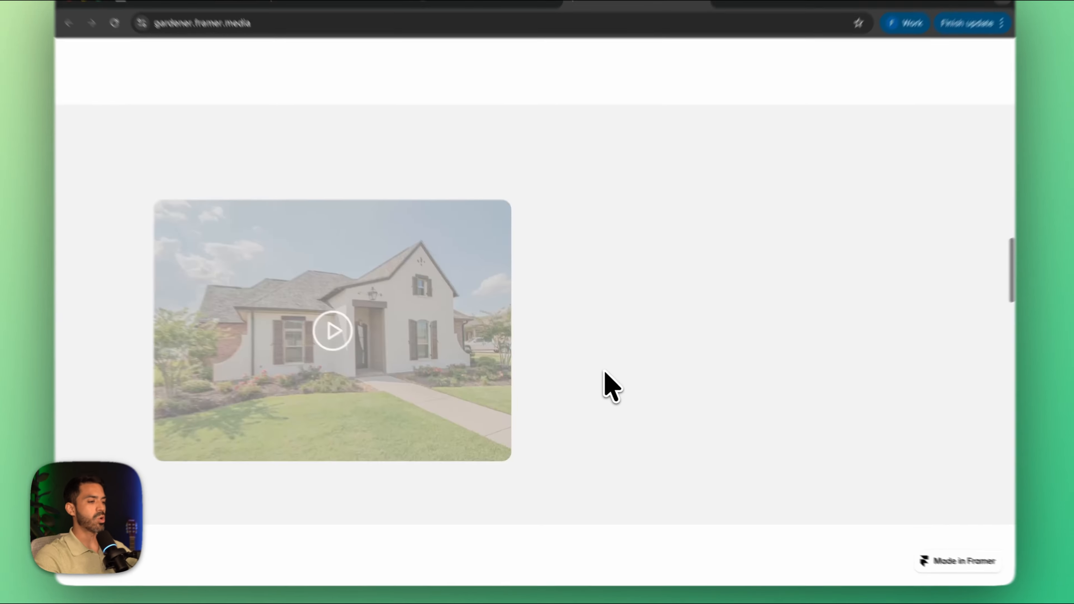
pyautogui.scroll(5, 607, 384)
pyautogui.scroll(10, 604, 391)
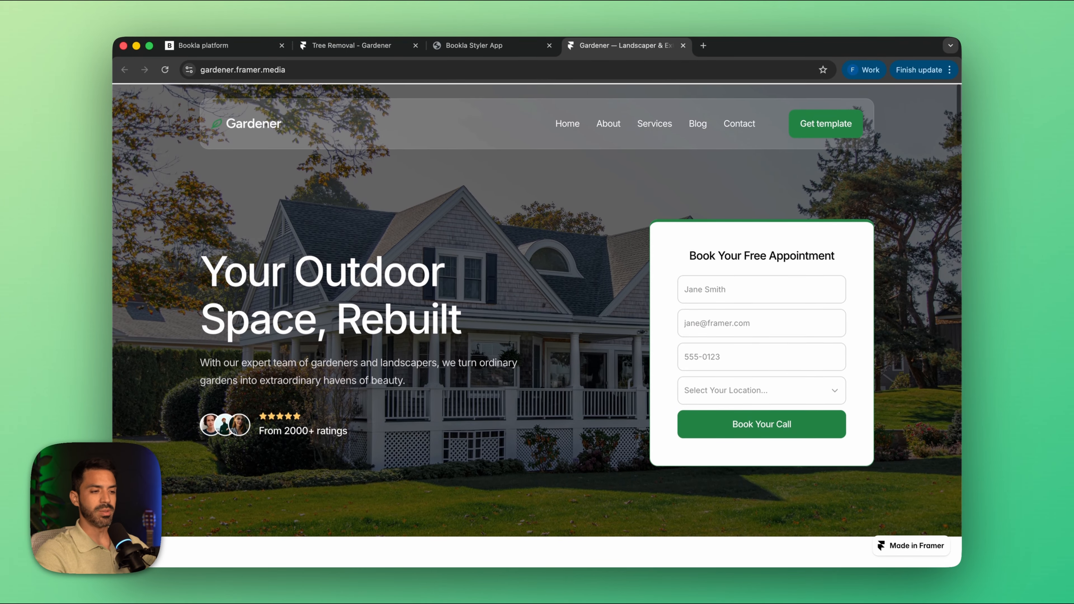
pyautogui.scroll(-20, 600, 389)
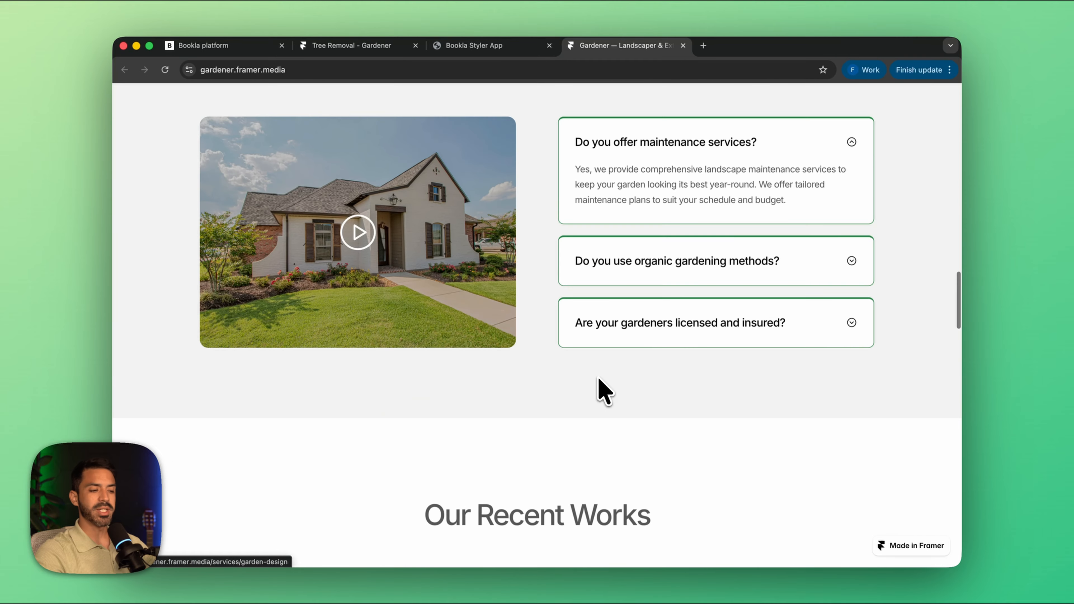
pyautogui.scroll(20, 600, 387)
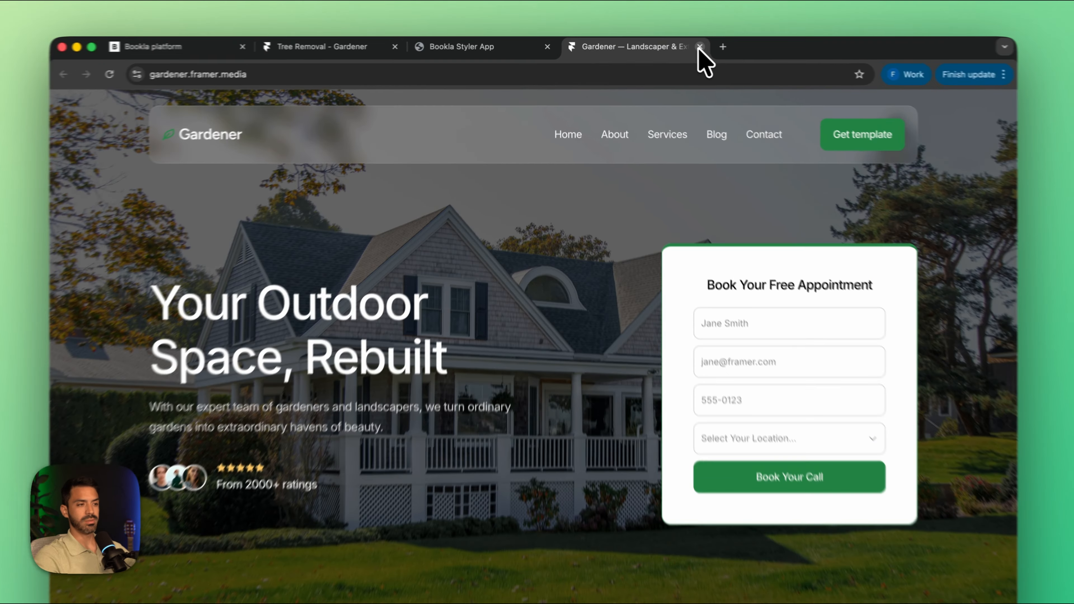
pyautogui.click(683, 46)
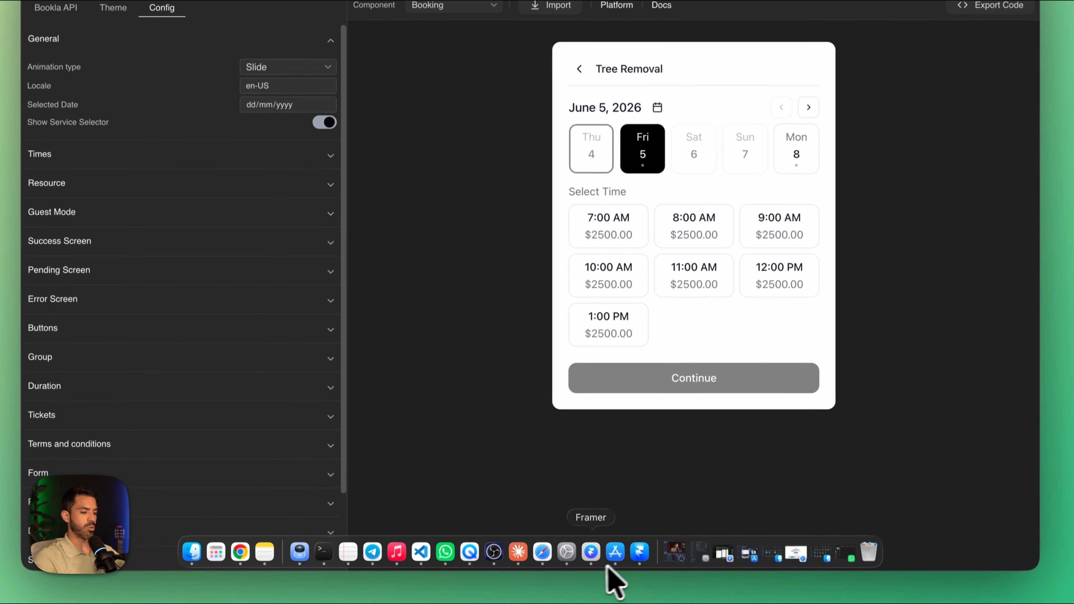
# Step: Return to Framer and create a project from the free Gardener template
pyautogui.click(639, 553)
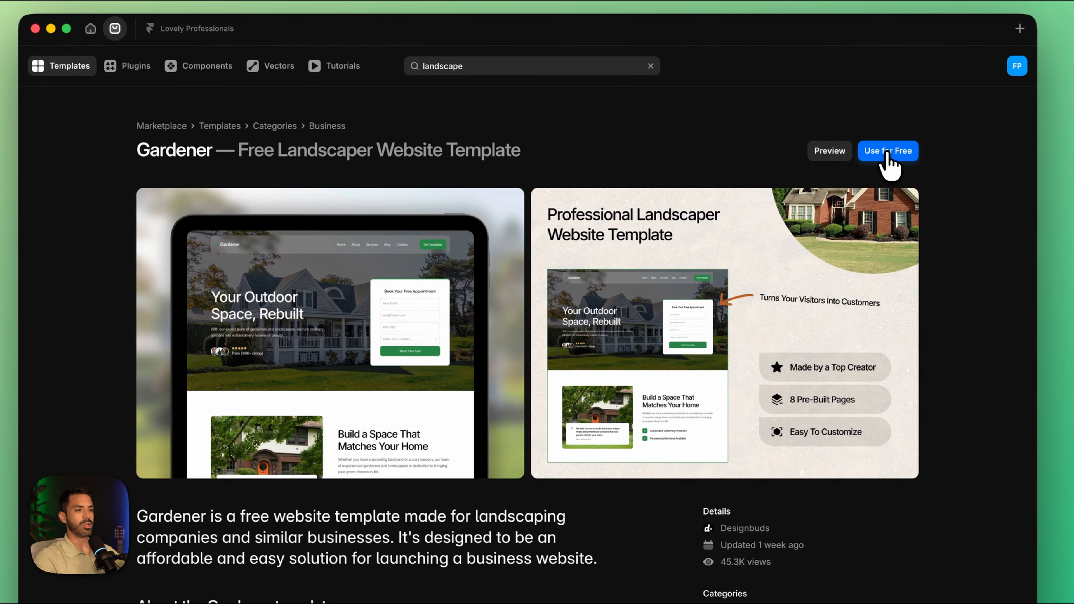
pyautogui.click(889, 144)
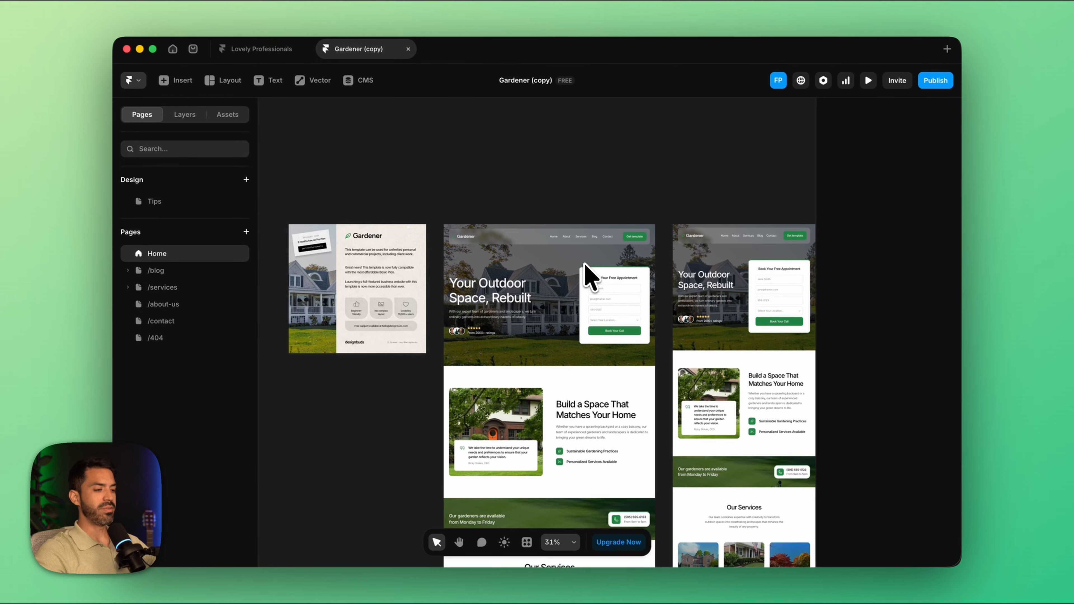
# Step: Delete the template information card and the "Book Your Free Appointment" form from the Home page's desktop hero
pyautogui.hscroll(1, 497, 203)
pyautogui.scroll(1, 496, 203)
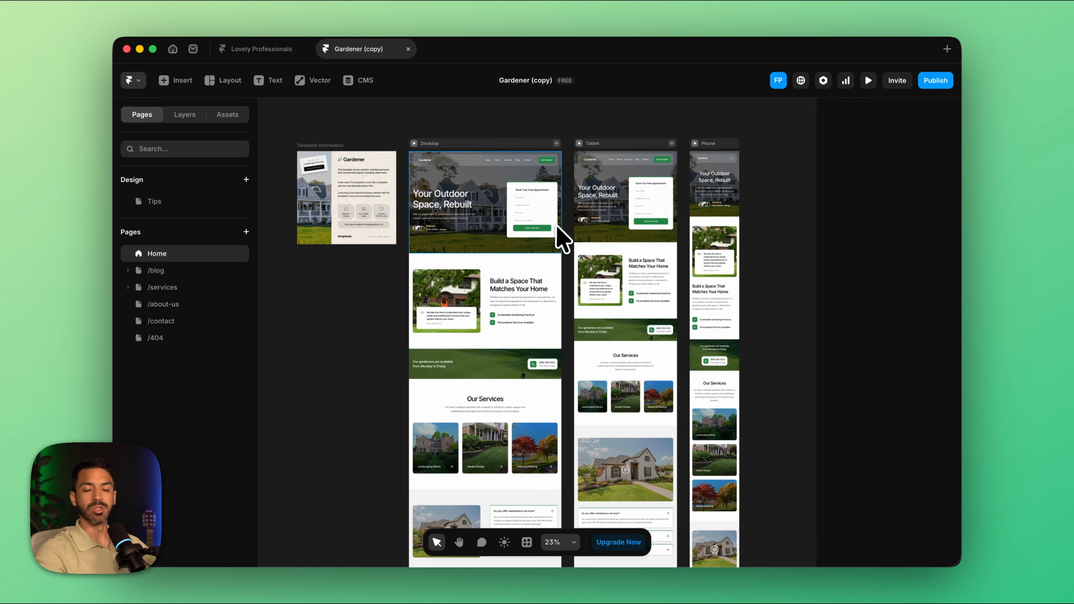
pyautogui.scroll(-10, 696, 307)
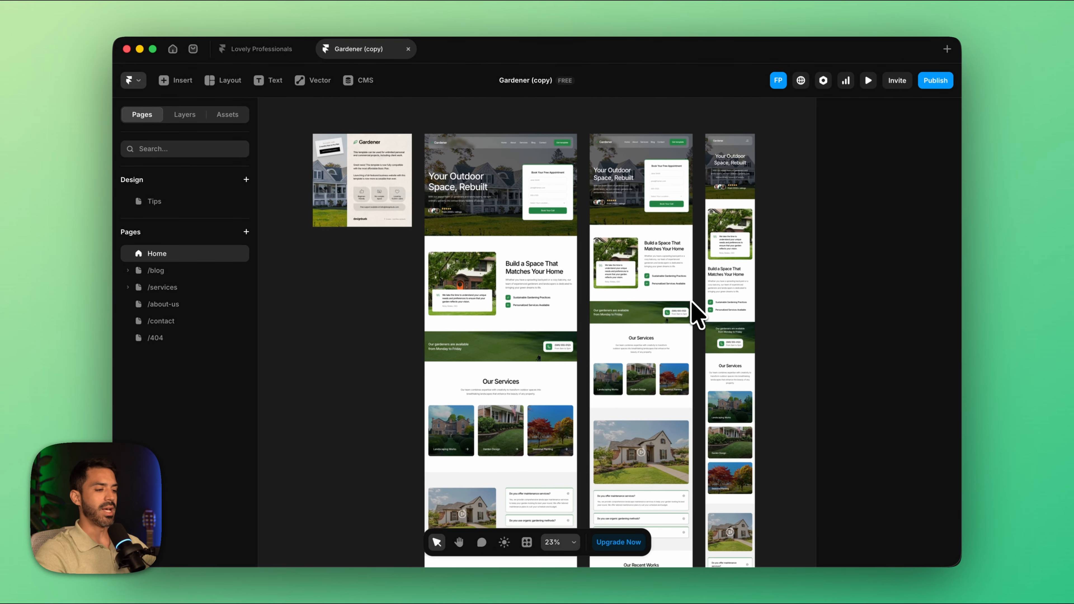
pyautogui.scroll(10, 528, 335)
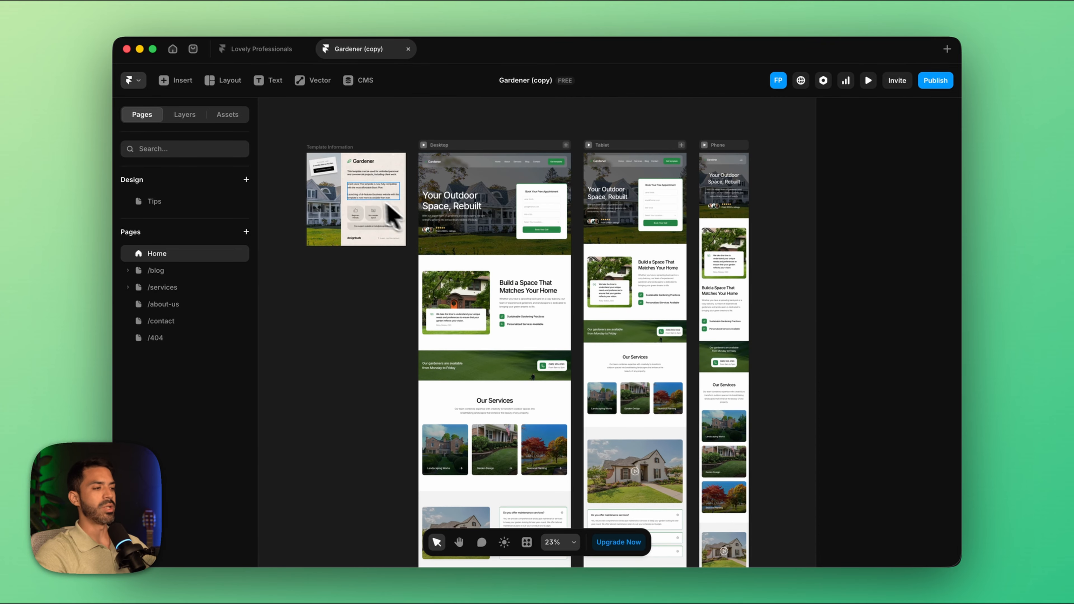
pyautogui.press('BackSpace')
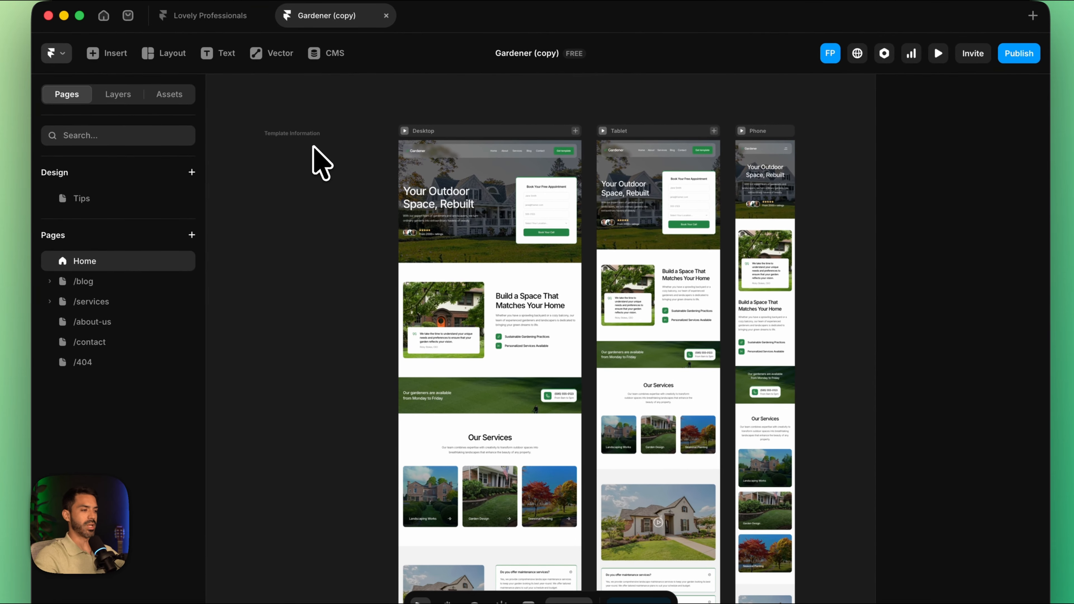
pyautogui.click(552, 199)
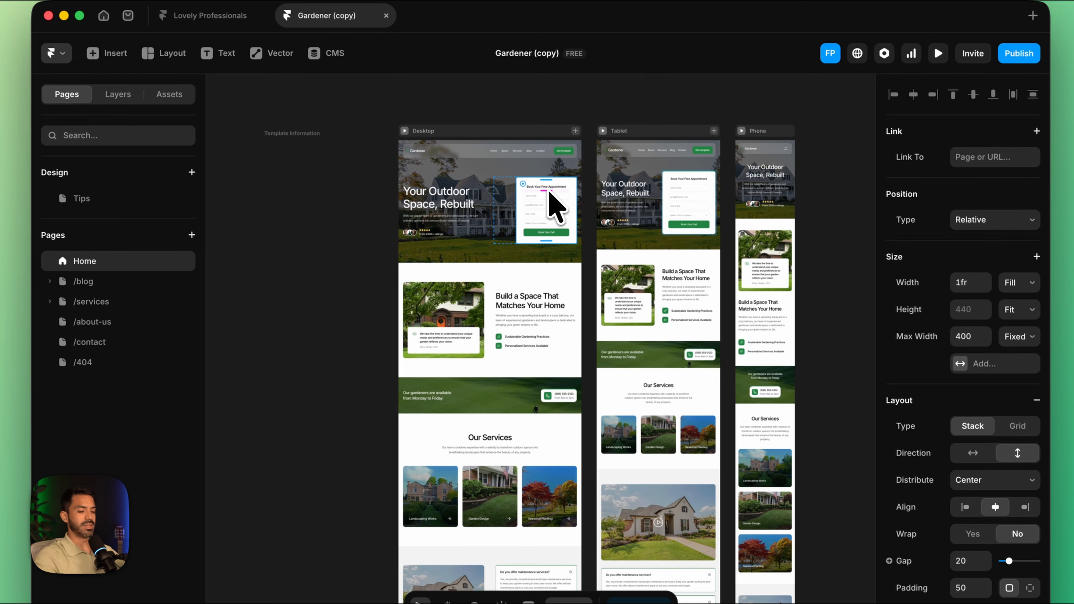
pyautogui.press('BackSpace')
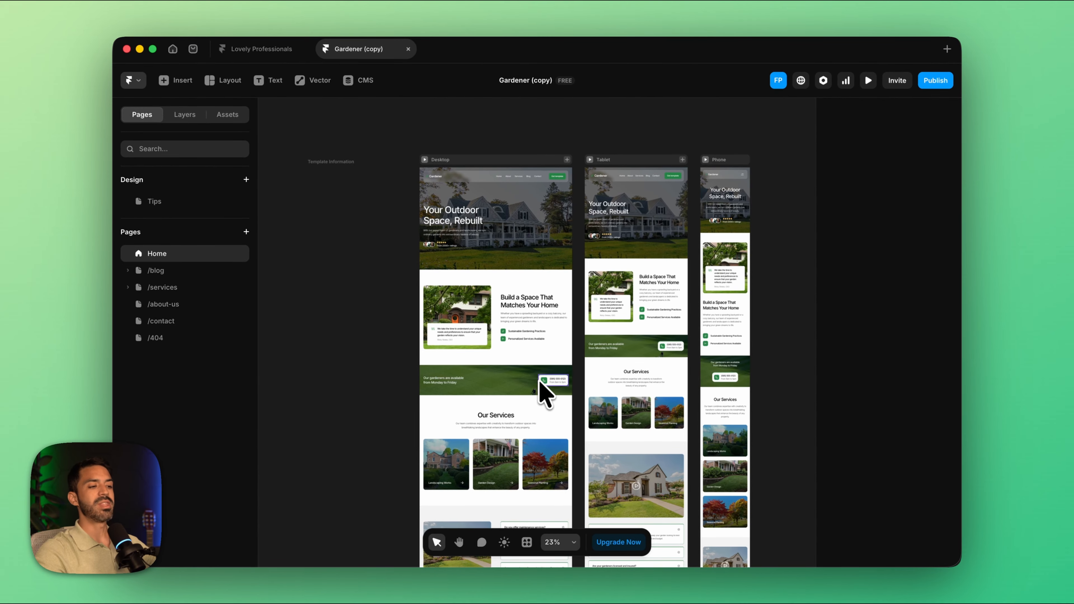
# Step: Change the site's Accent color style to the darker green 00541D
pyautogui.scroll(-10, 534, 400)
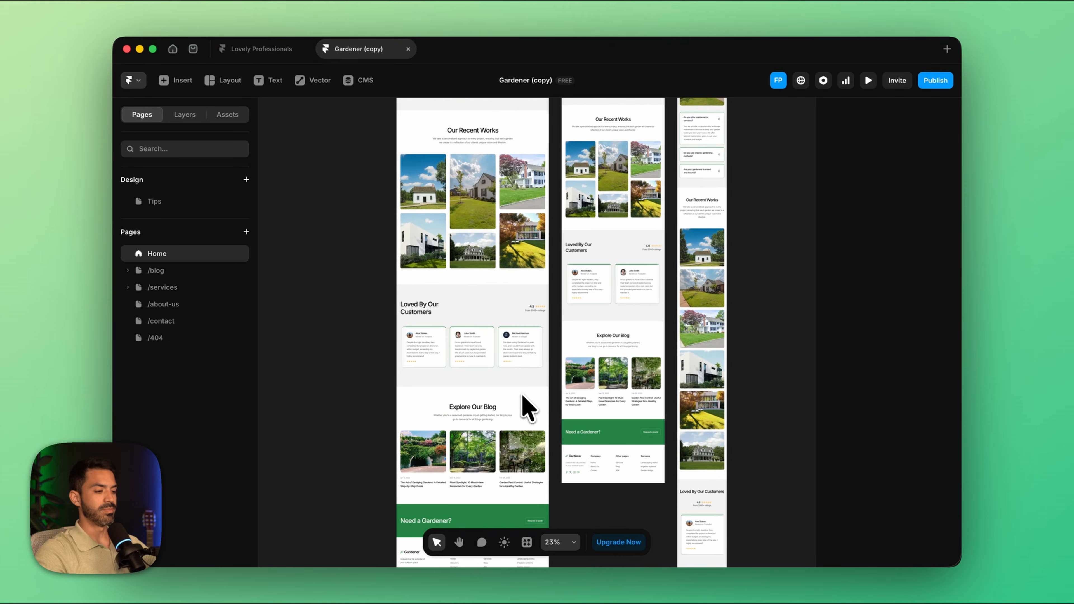
pyautogui.scroll(-3, 521, 408)
pyautogui.click(508, 421)
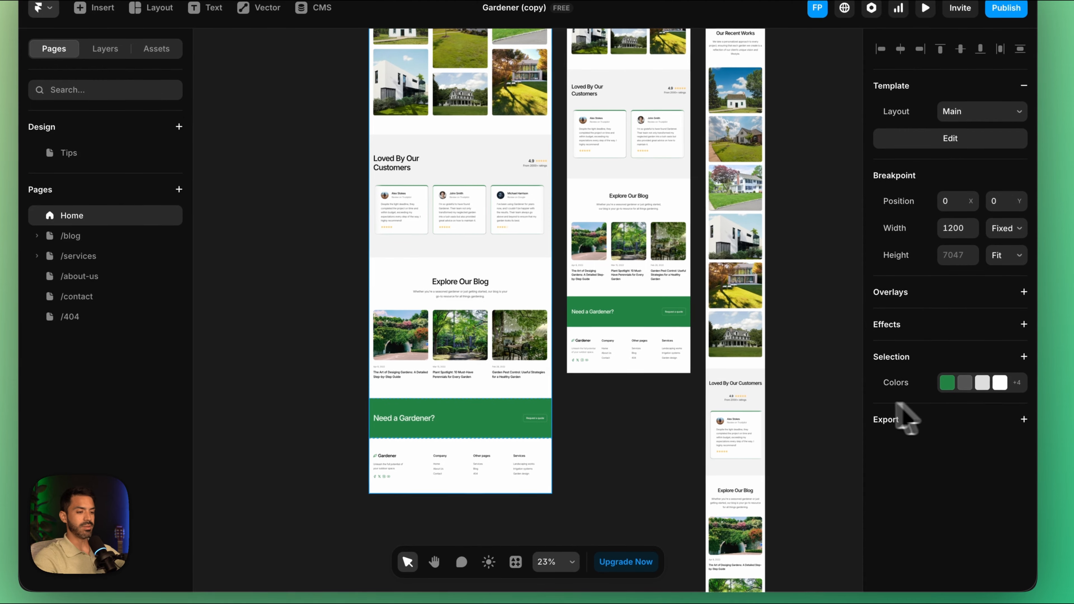
pyautogui.click(947, 383)
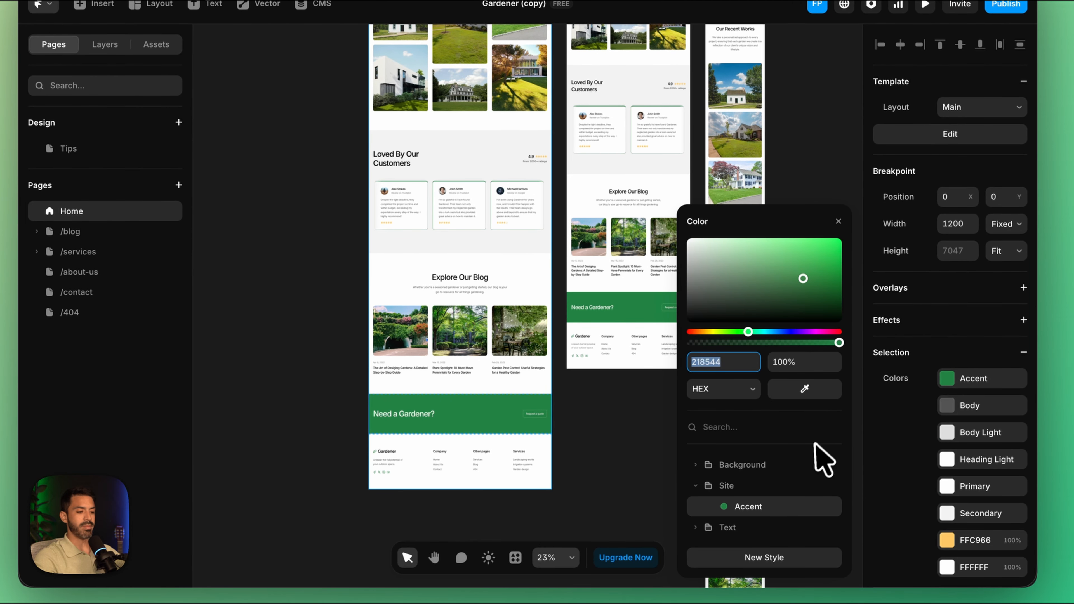
pyautogui.click(829, 507)
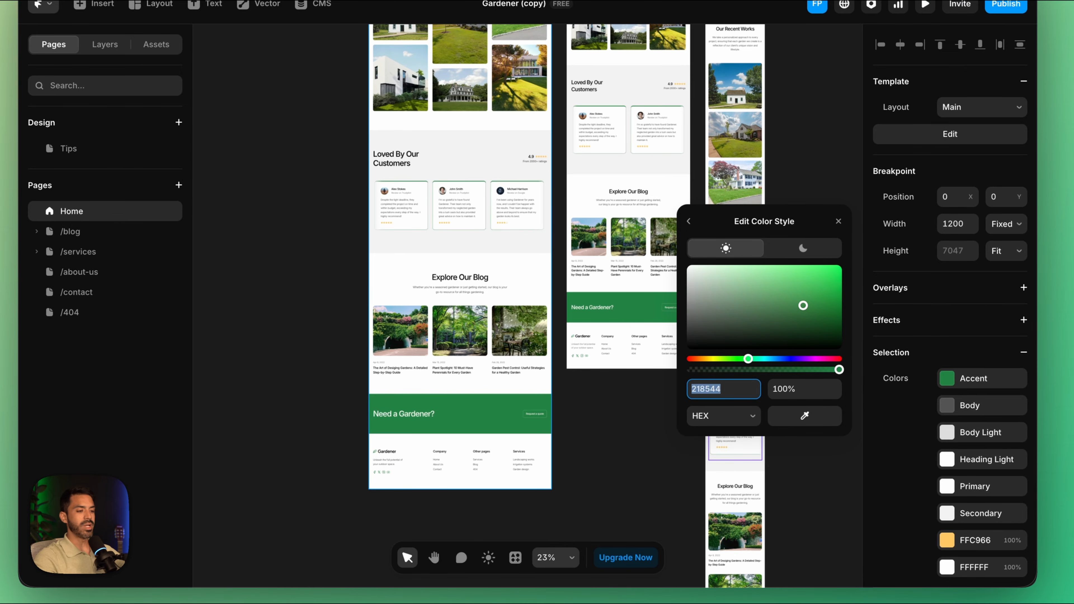
pyautogui.moveTo(803, 305); pyautogui.dragTo(842, 322)
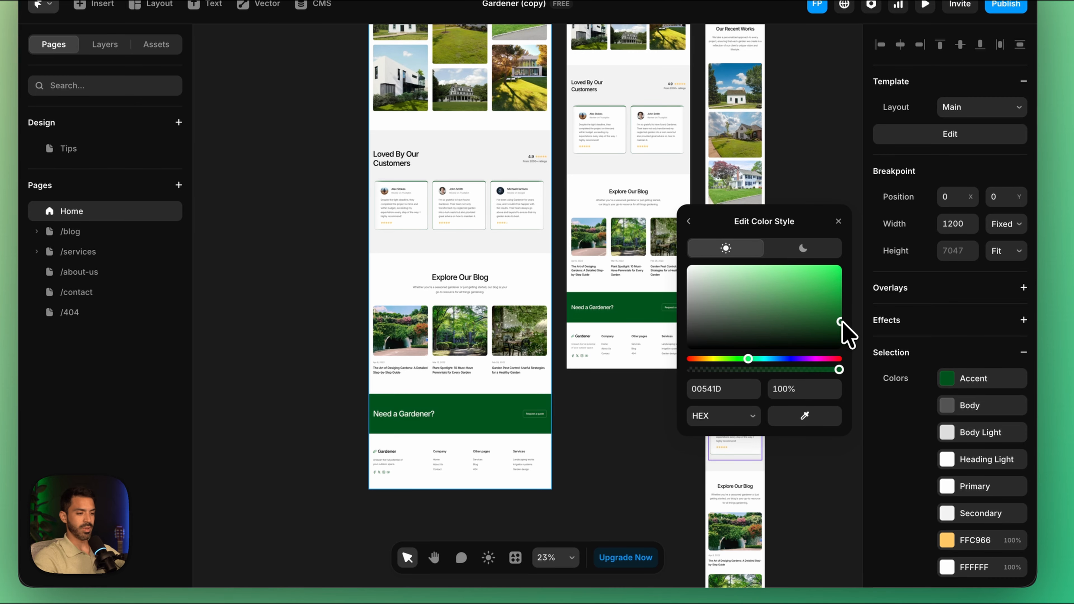
pyautogui.click(813, 157)
# Step: Open the Header component of the Main layout template for editing from the Home page
pyautogui.scroll(2, 502, 228)
pyautogui.scroll(15, 506, 293)
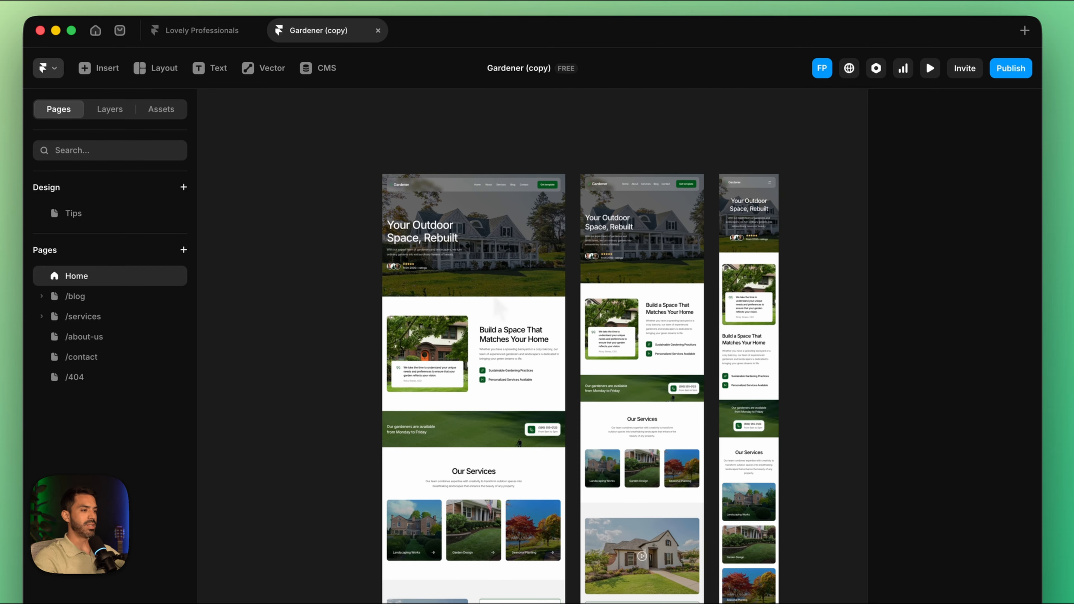
pyautogui.scroll(8, 532, 186)
pyautogui.scroll(-5, 536, 187)
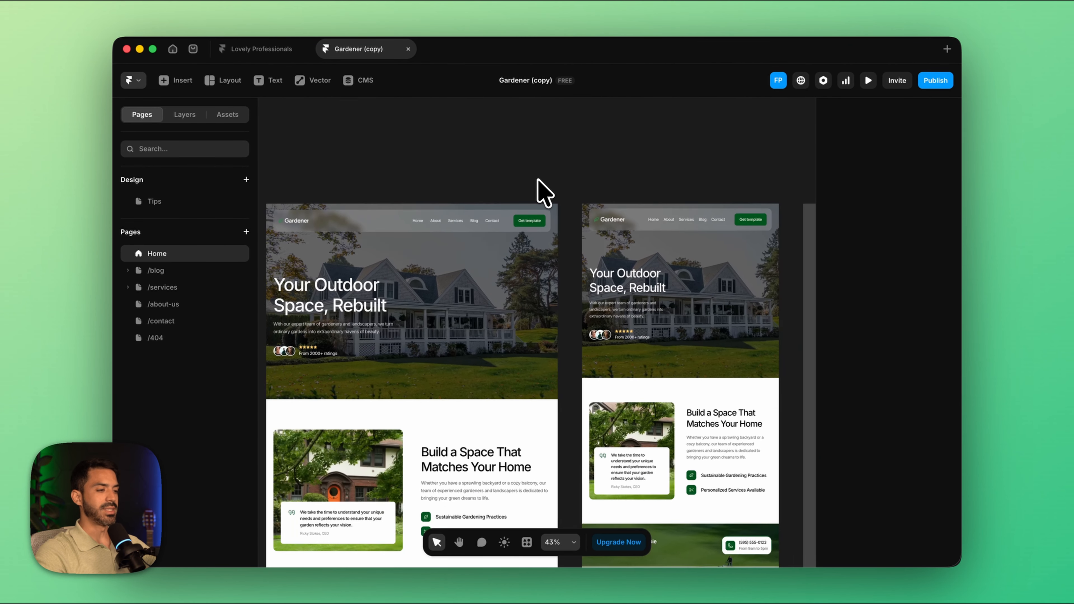
pyautogui.hscroll(-3, 392, 250)
pyautogui.doubleClick(416, 198)
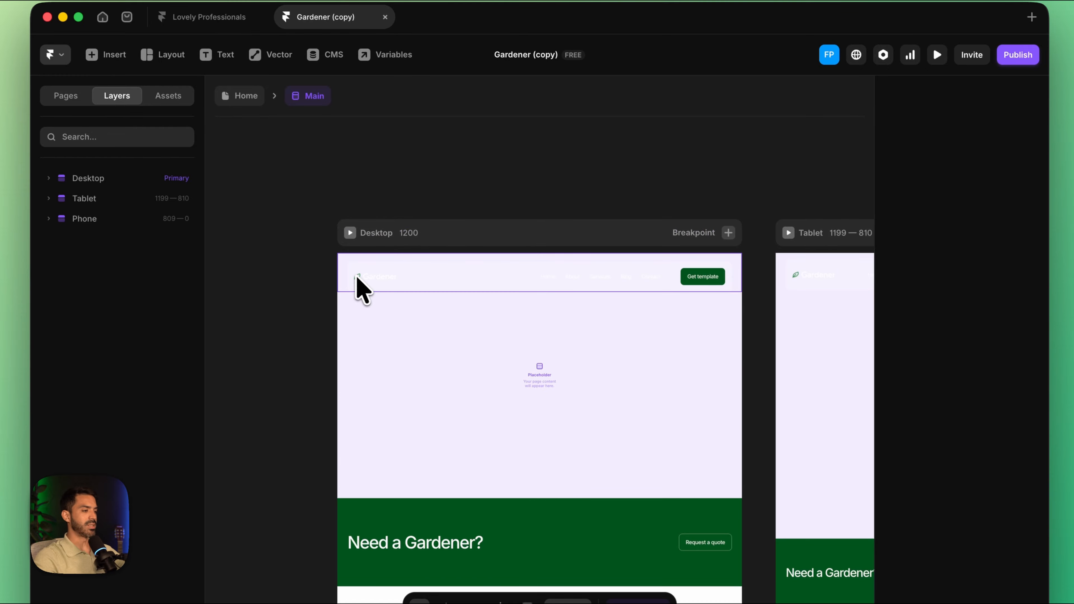
pyautogui.click(356, 278)
pyautogui.doubleClick(374, 277)
# Step: Replace the desktop header logo's fill image with edited-photo (23).png from the Downloads folder
pyautogui.click(276, 343)
pyautogui.scroll(-8, 977, 466)
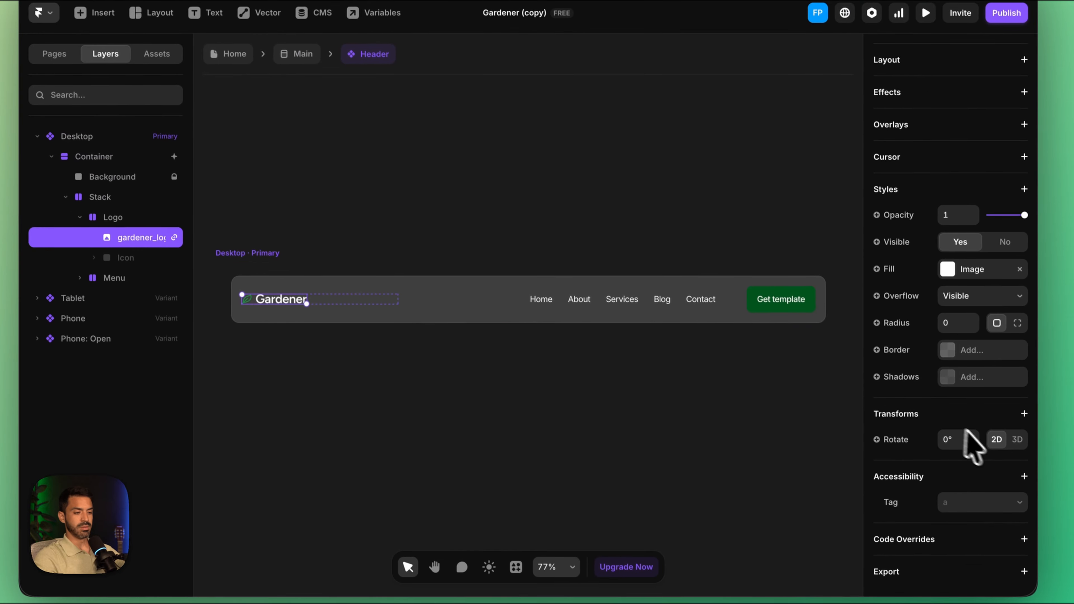
pyautogui.click(959, 311)
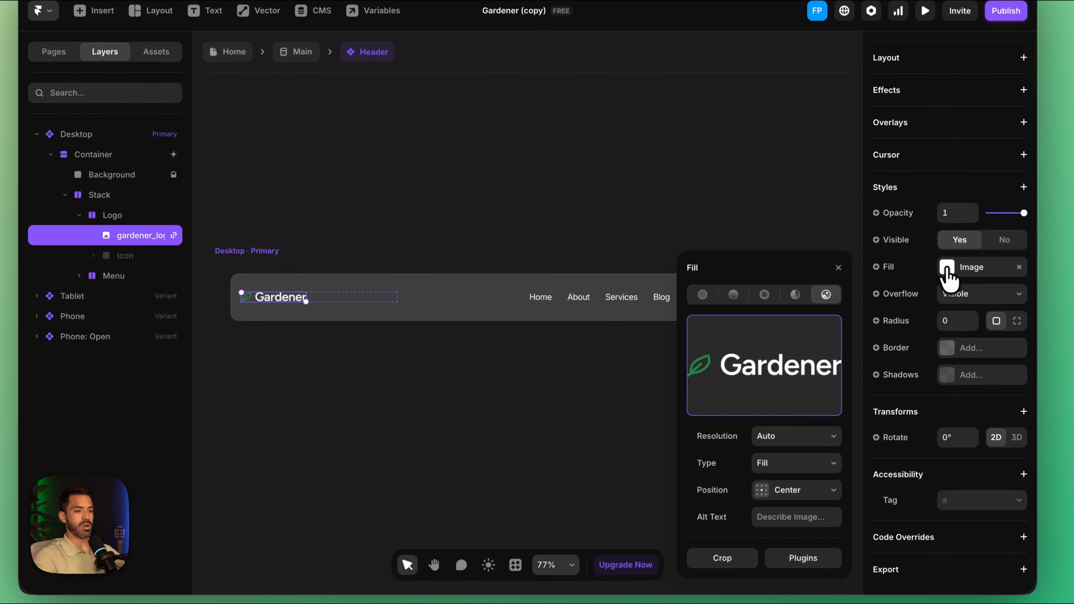
pyautogui.click(761, 368)
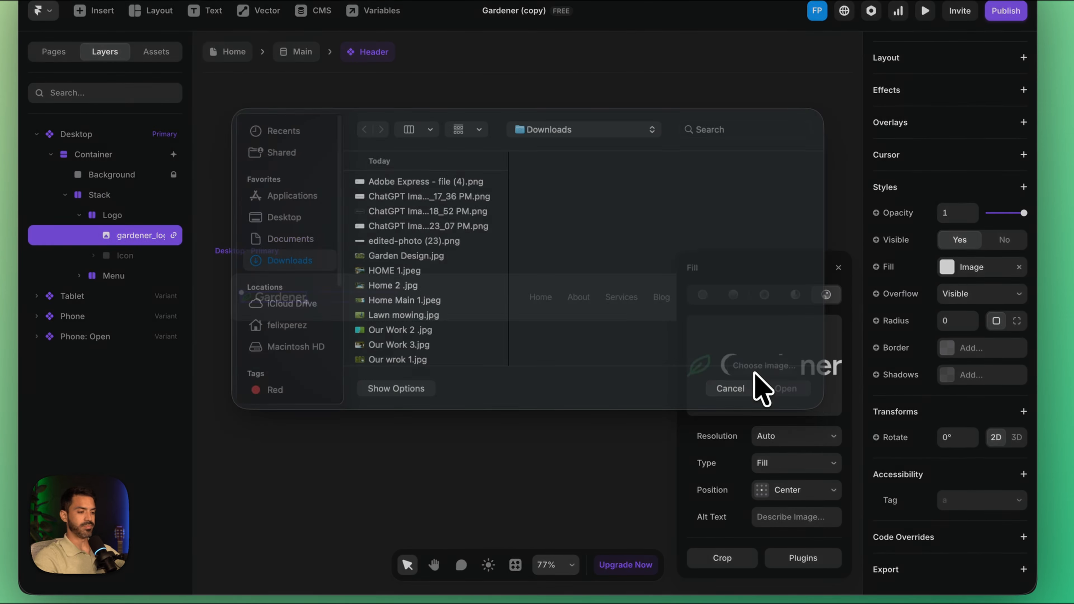
pyautogui.doubleClick(425, 273)
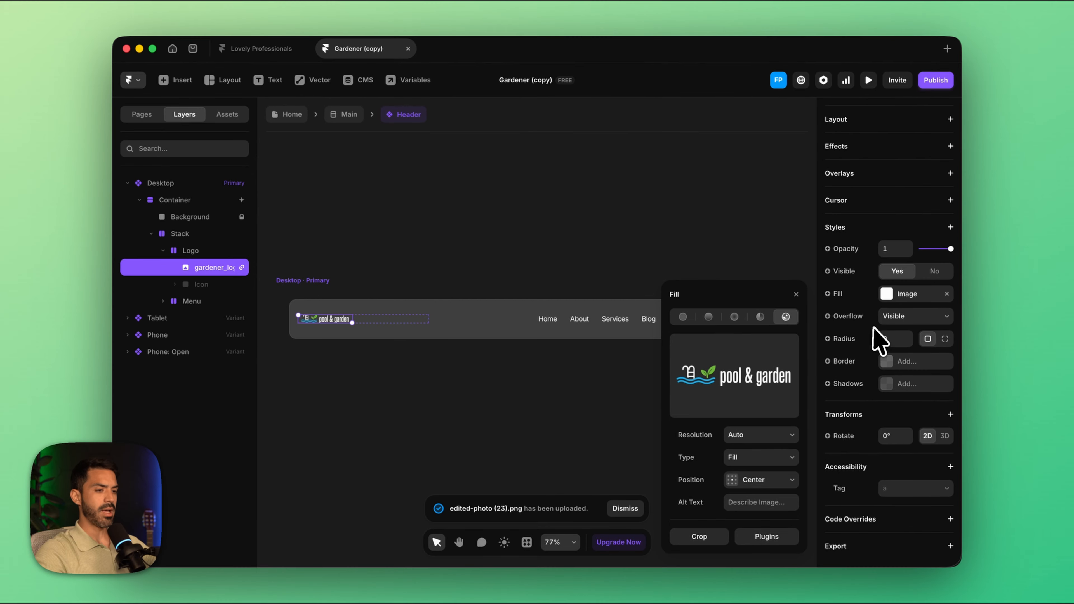
# Step: Enlarge the desktop header logo to 224 wide by 34 high and return to the Home page
pyautogui.scroll(7, 937, 313)
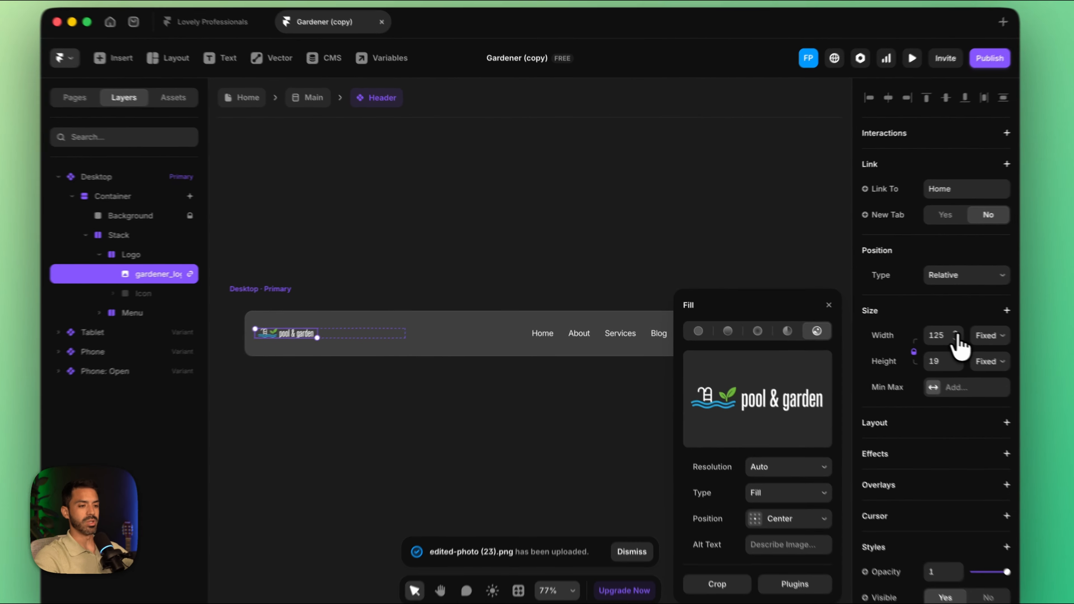
pyautogui.tripleClick(907, 318)
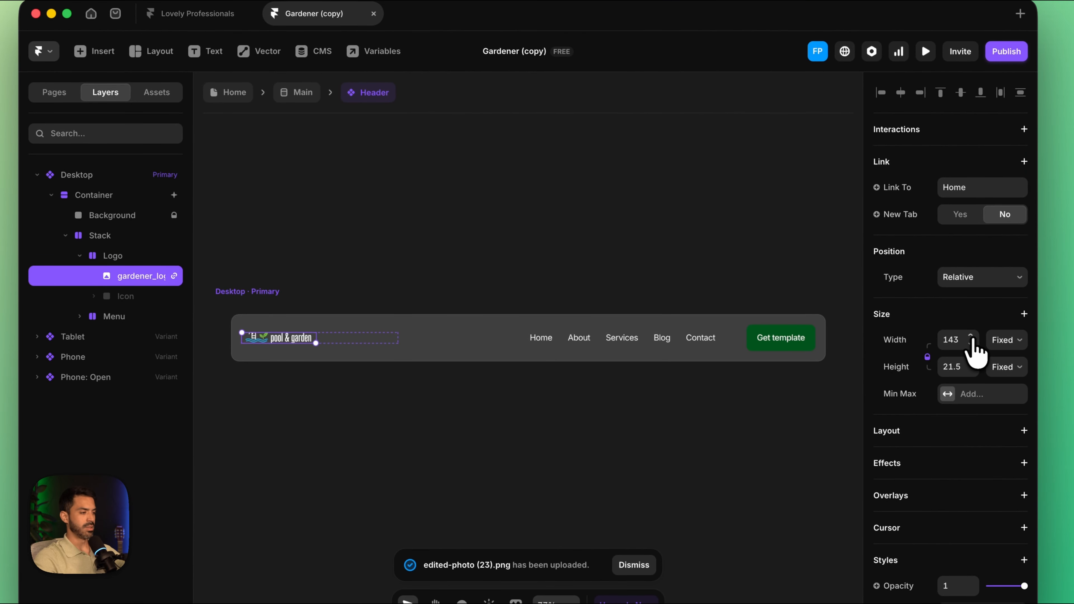
pyautogui.click(972, 337)
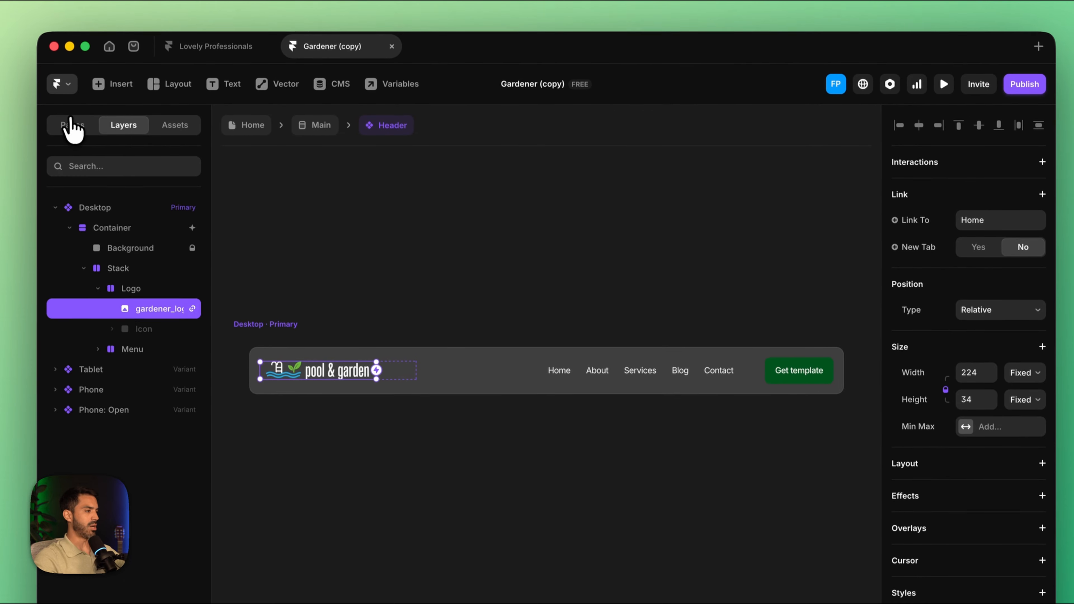
pyautogui.click(55, 94)
pyautogui.click(98, 288)
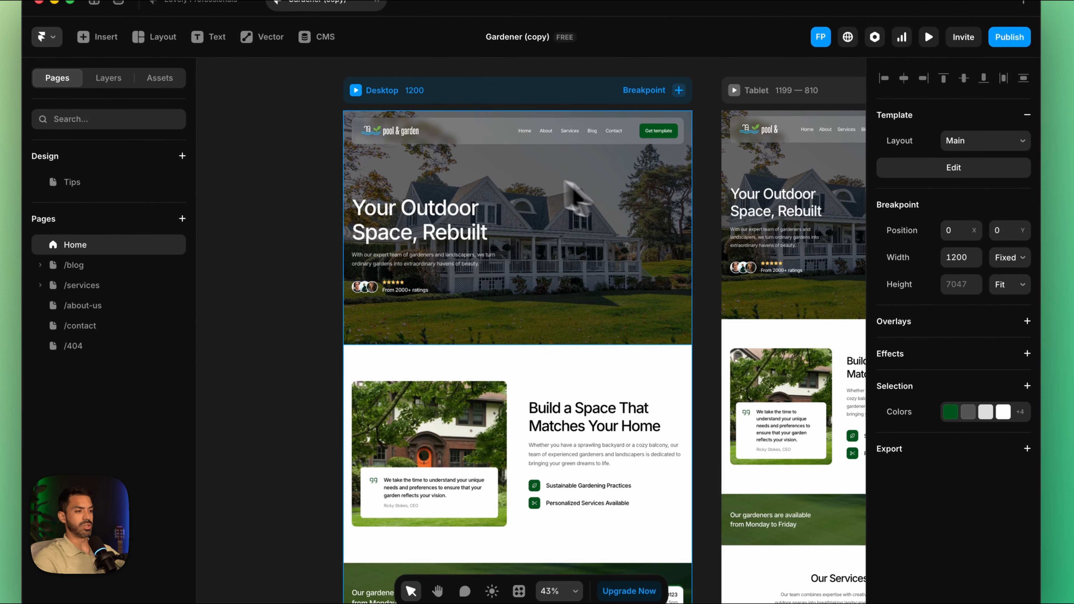
# Step: Replace the fill image of the Background layer in the desktop Hero section with HOME 1.jpeg from the Downloads folder
pyautogui.click(491, 182)
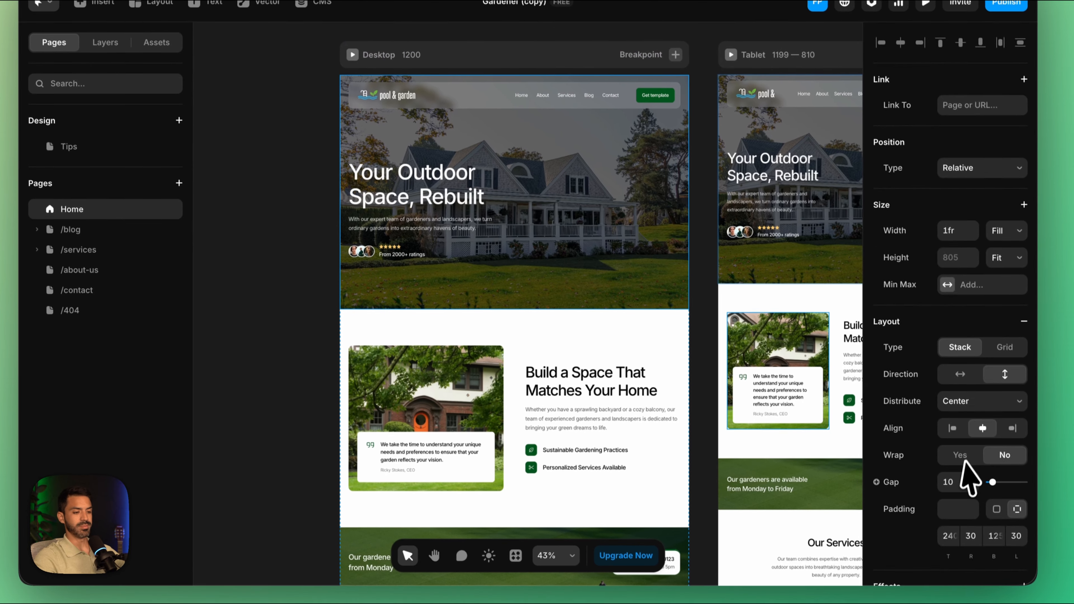
pyautogui.scroll(-10, 969, 424)
pyautogui.click(108, 77)
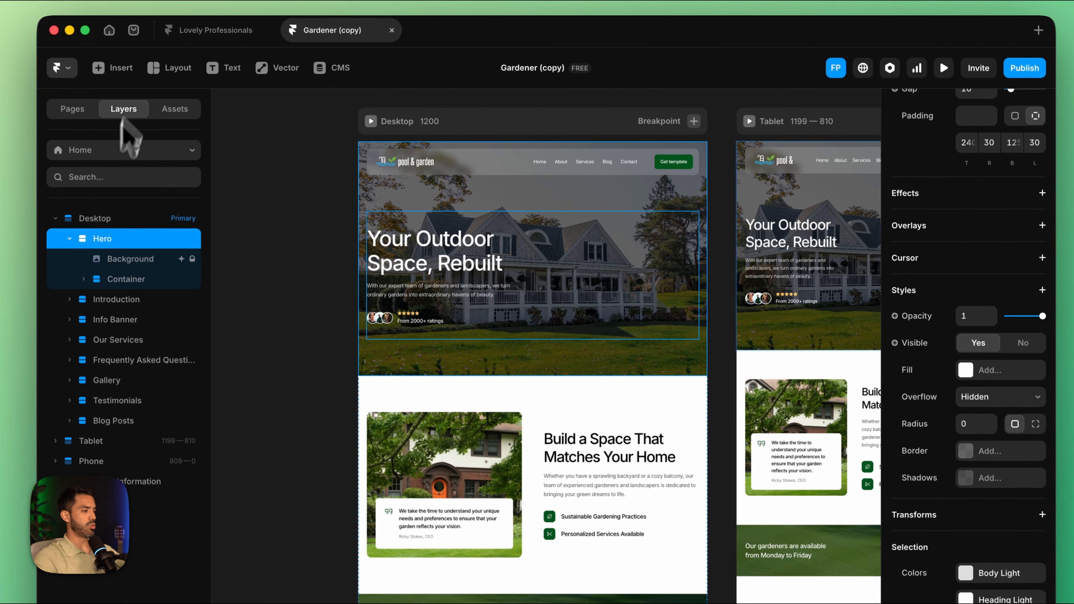
pyautogui.click(127, 260)
pyautogui.scroll(-5, 946, 570)
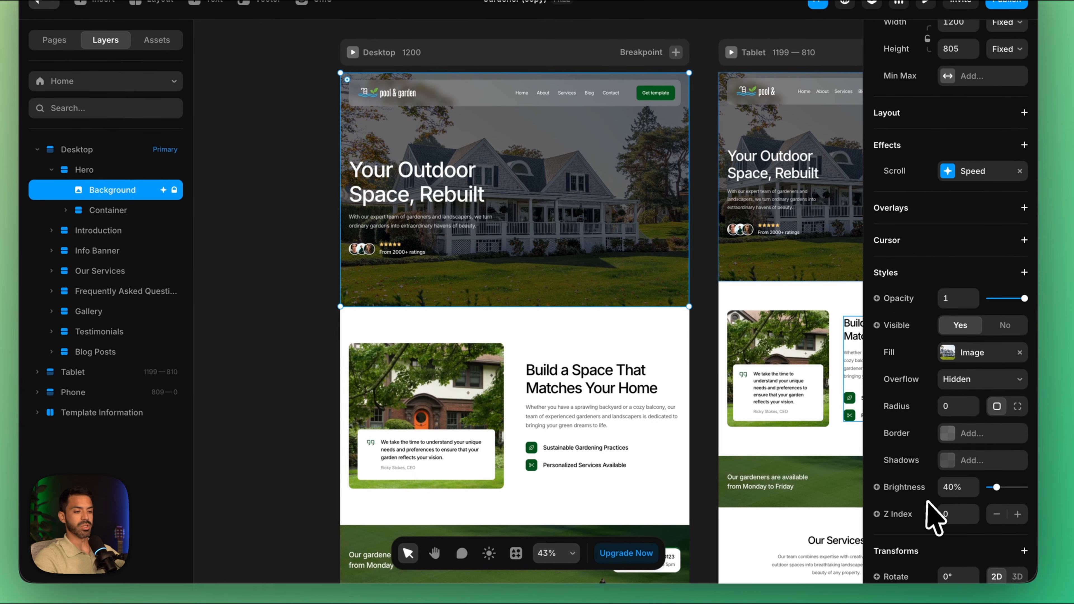
pyautogui.scroll(-2, 928, 502)
pyautogui.click(954, 326)
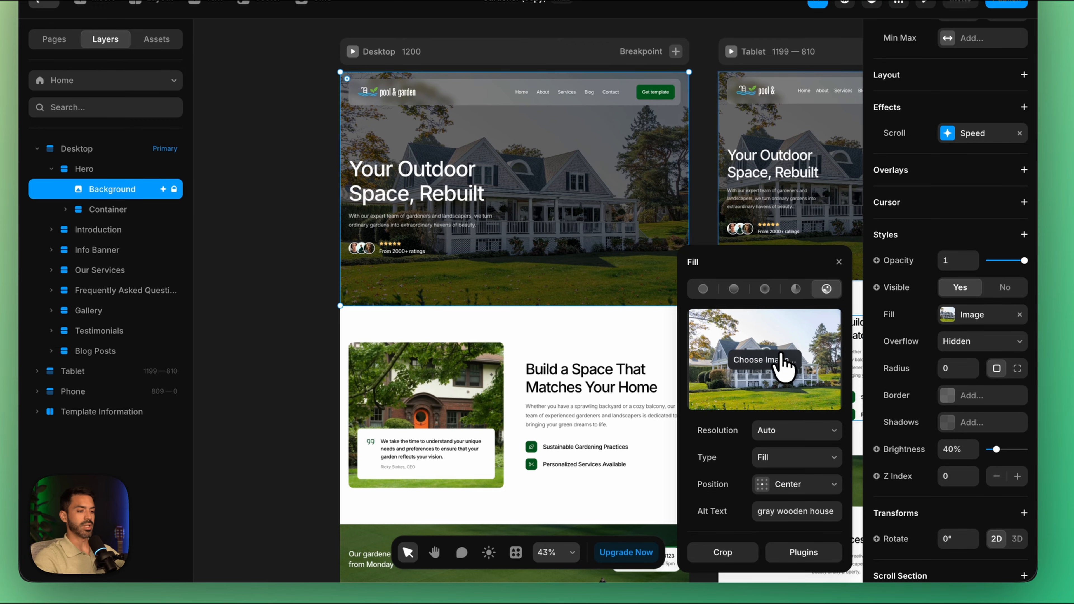
pyautogui.click(780, 366)
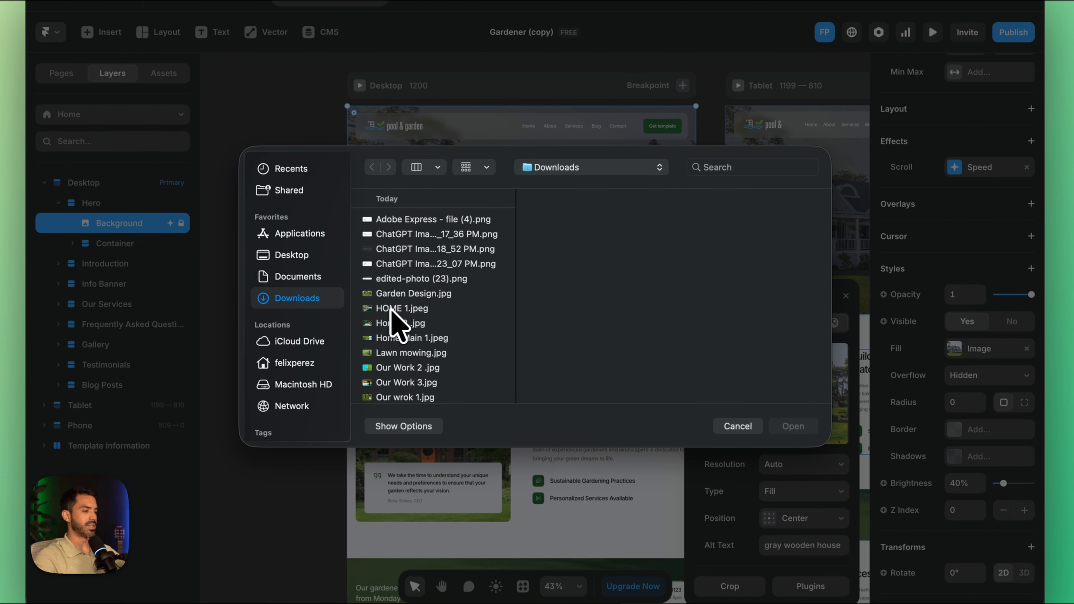
pyautogui.click(393, 309)
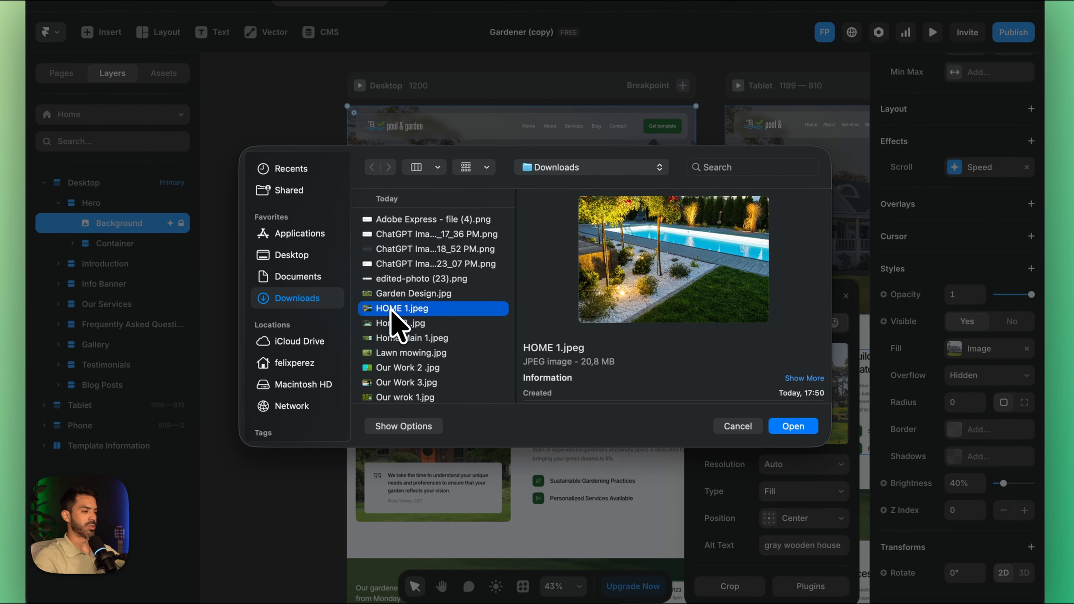
pyautogui.click(798, 432)
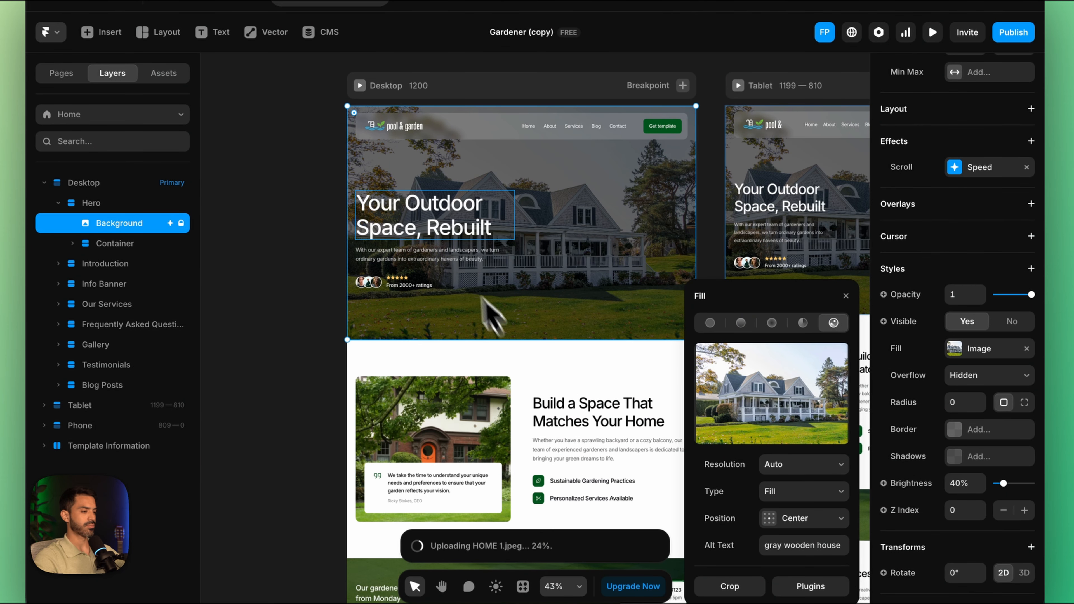
# Step: Replace the fill image behind the quote in the desktop Introduction section with Home 2 .jpg from the Downloads folder
pyautogui.scroll(-5, 448, 240)
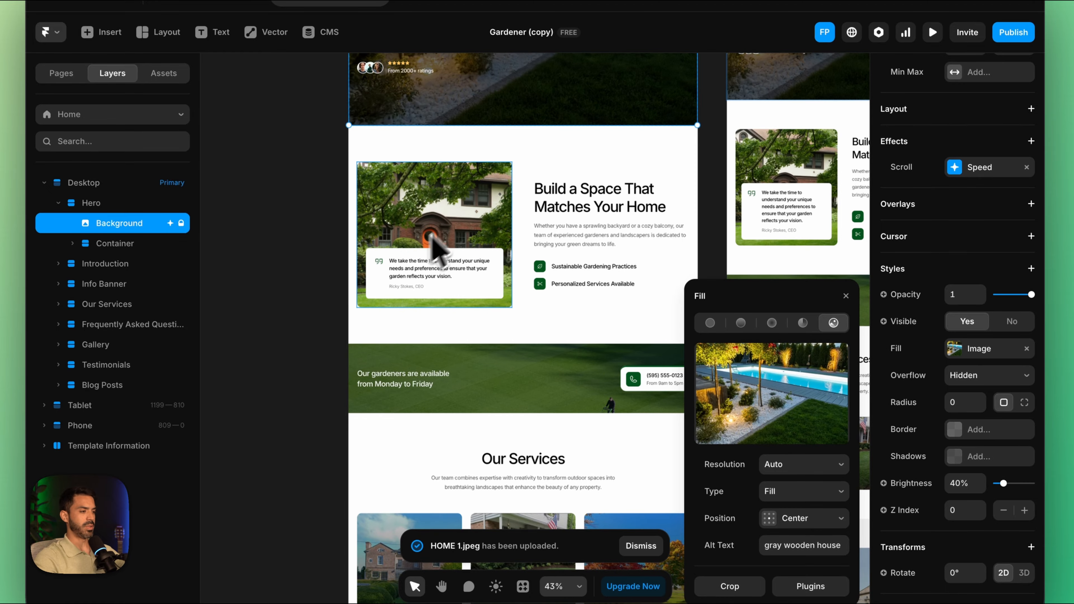
pyautogui.click(480, 225)
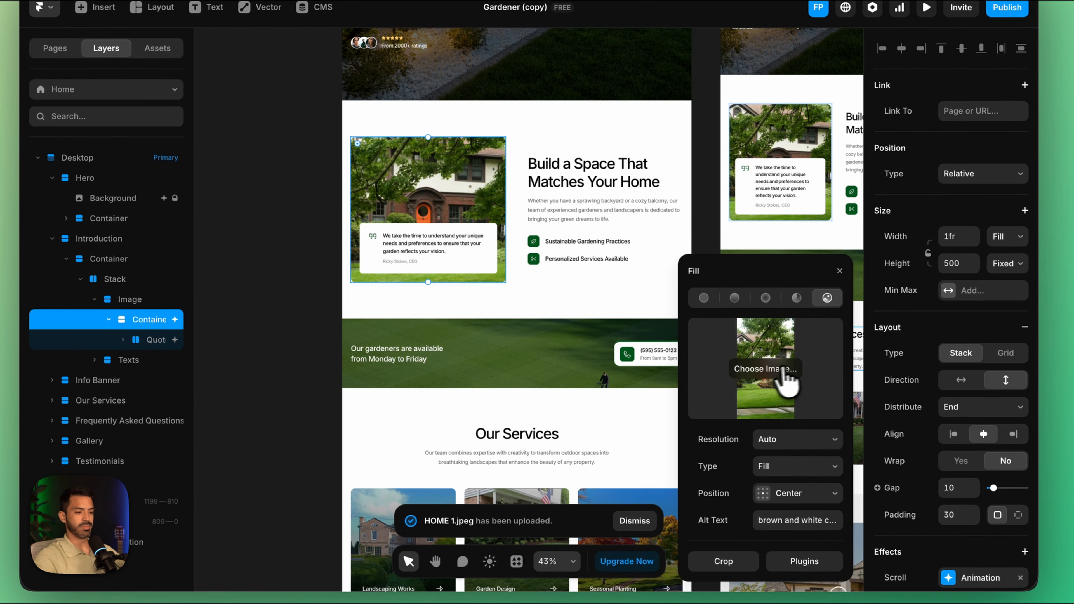
pyautogui.click(781, 404)
pyautogui.scroll(-3, 431, 288)
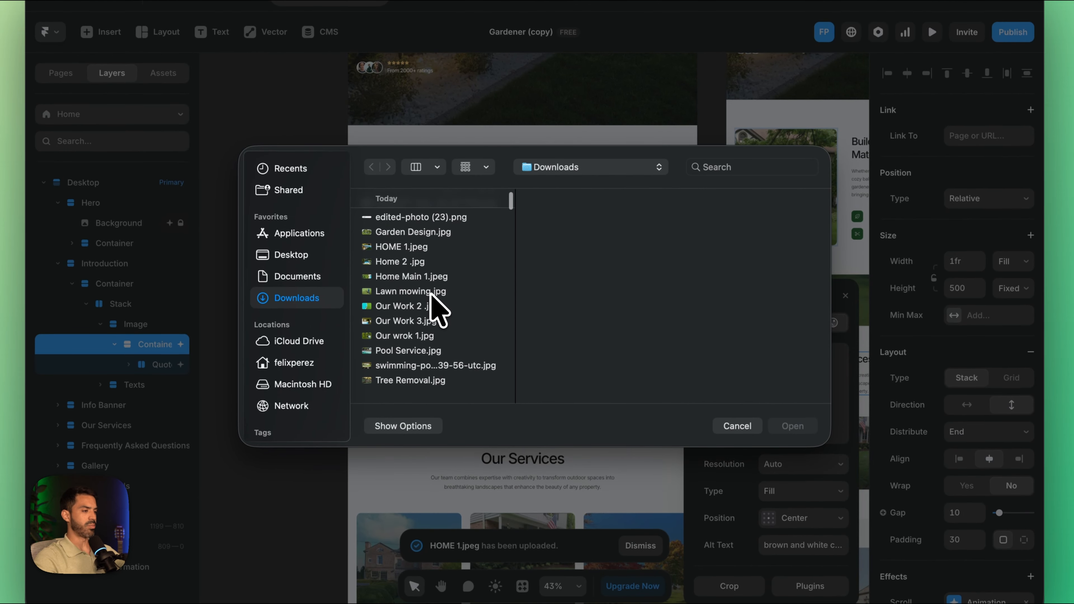
pyautogui.click(402, 263)
pyautogui.click(792, 426)
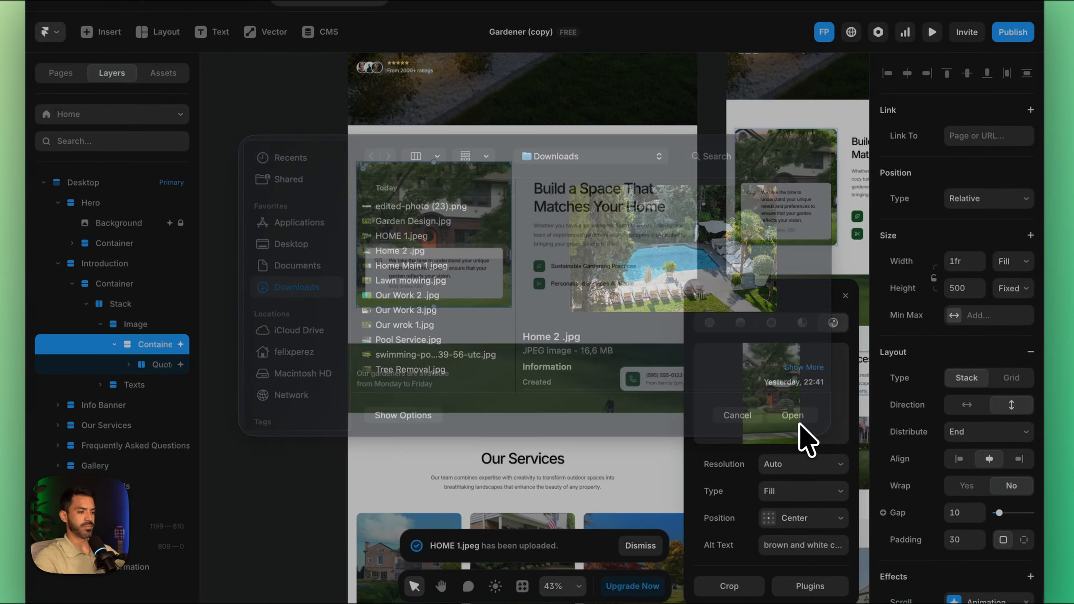
# Step: Replace the tall middle photo in the desktop Our Recent Works gallery with Our Work 2 .jpg from the Downloads folder
pyautogui.scroll(-10, 550, 297)
pyautogui.scroll(-10, 512, 267)
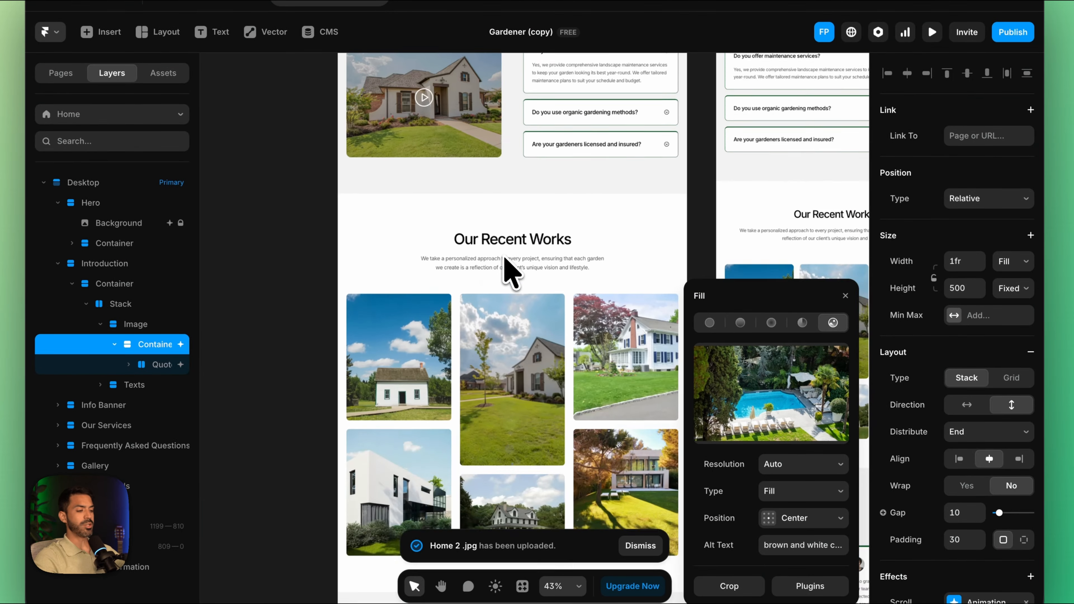
pyautogui.click(511, 235)
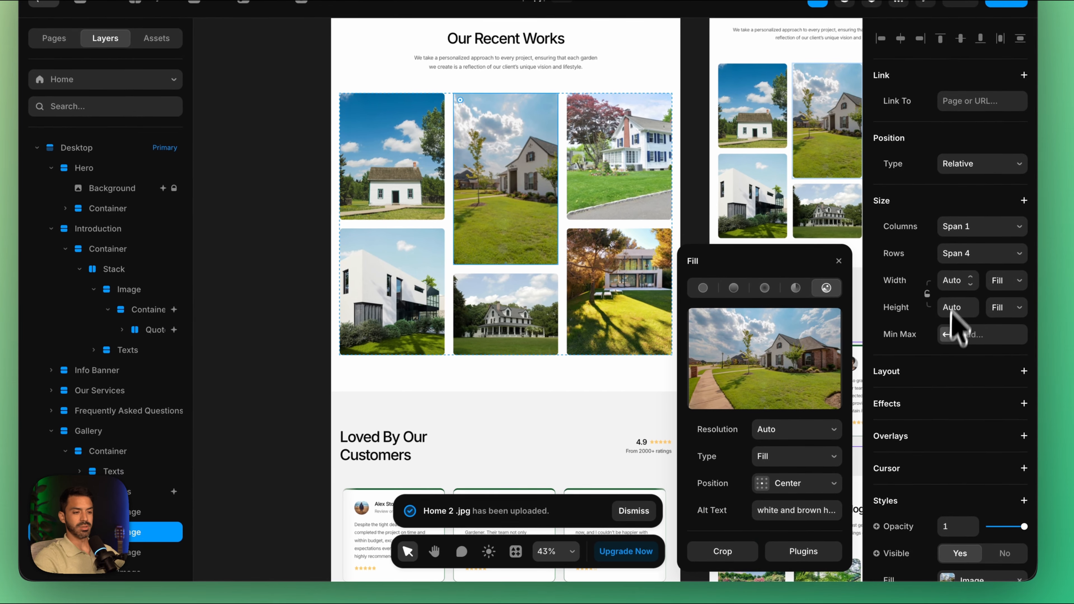
pyautogui.scroll(-4, 955, 330)
pyautogui.click(952, 452)
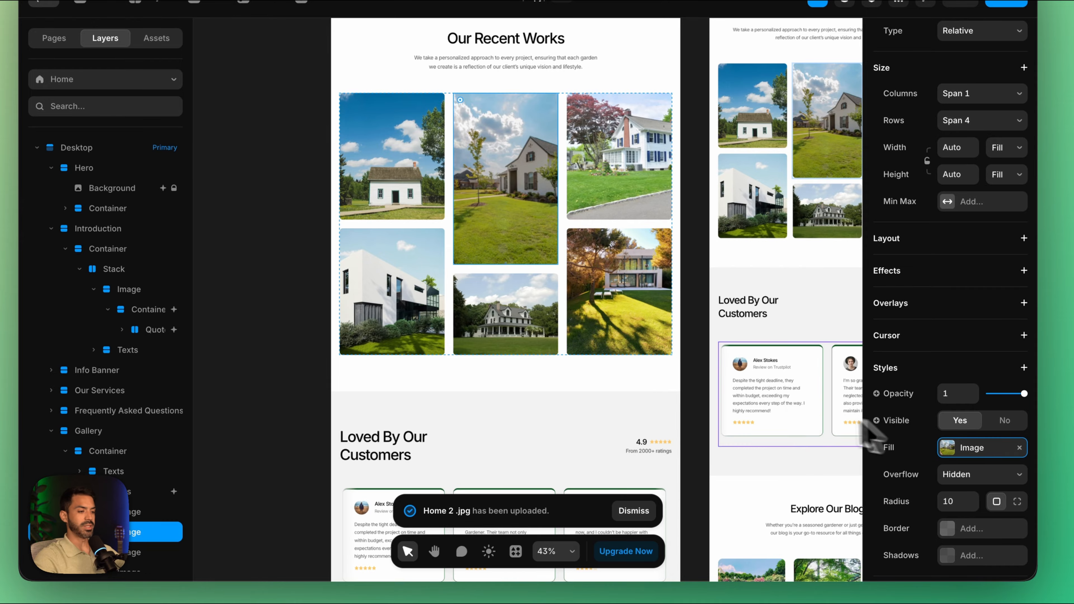
pyautogui.click(926, 448)
pyautogui.click(779, 362)
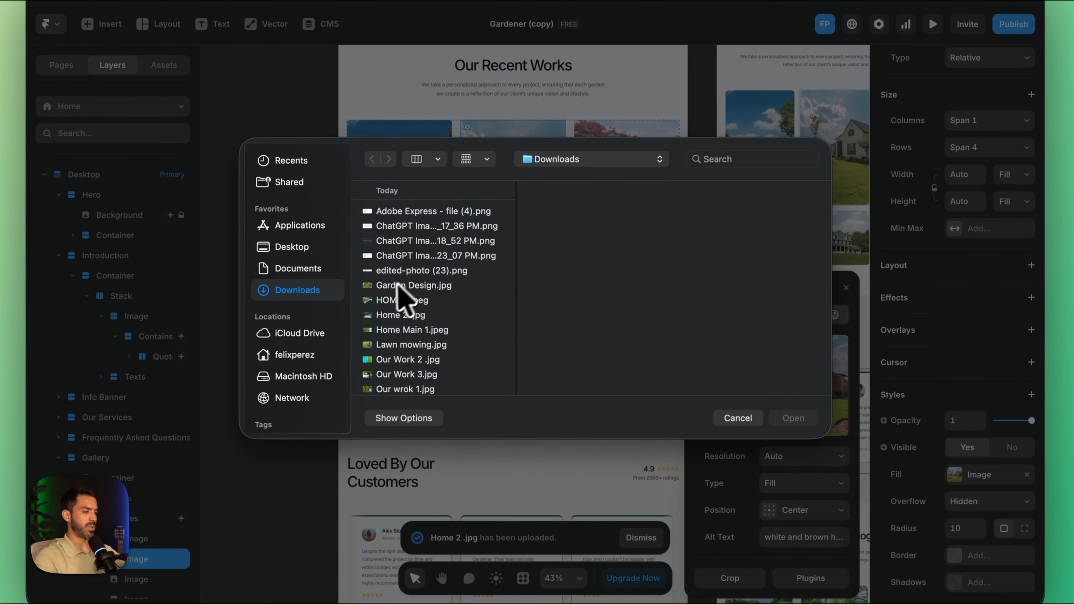
pyautogui.click(400, 253)
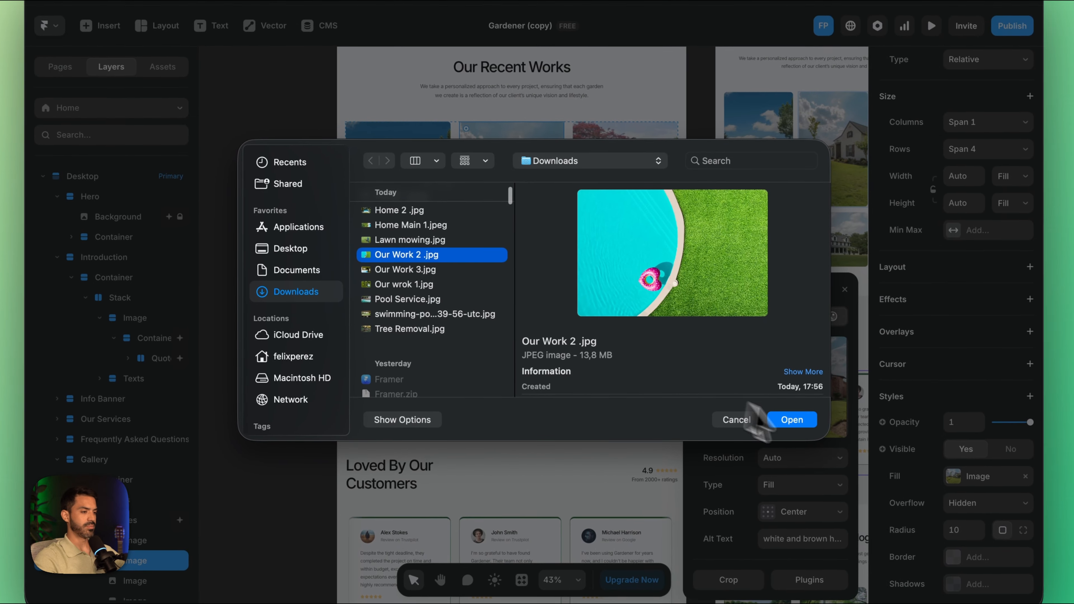
pyautogui.click(792, 418)
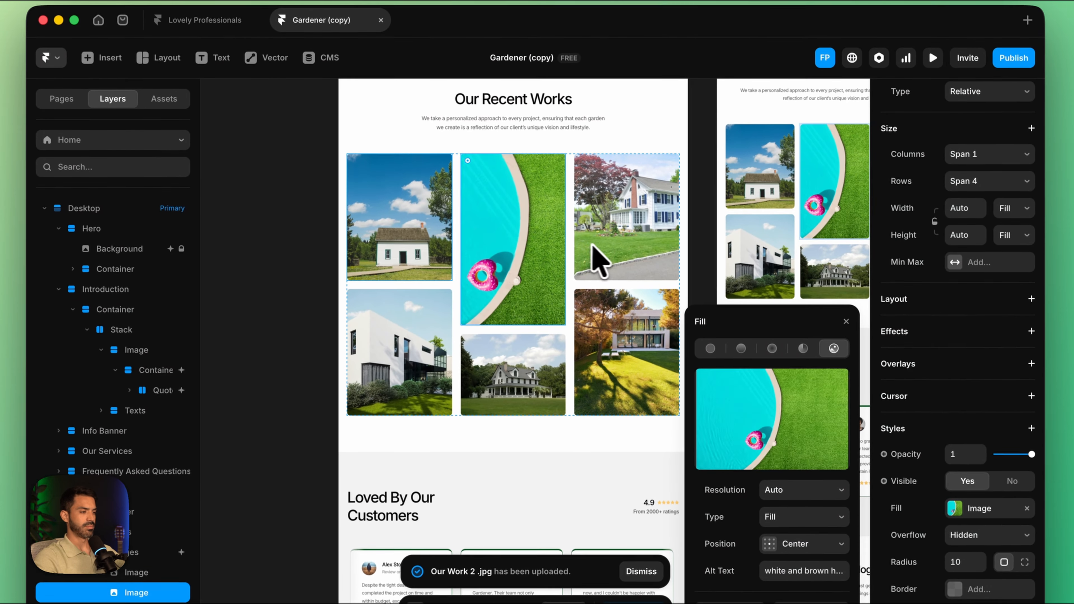
# Step: Replace the first photo in the Our Recent Works gallery, the small white house, with Our Work 3.jpg
pyautogui.click(404, 224)
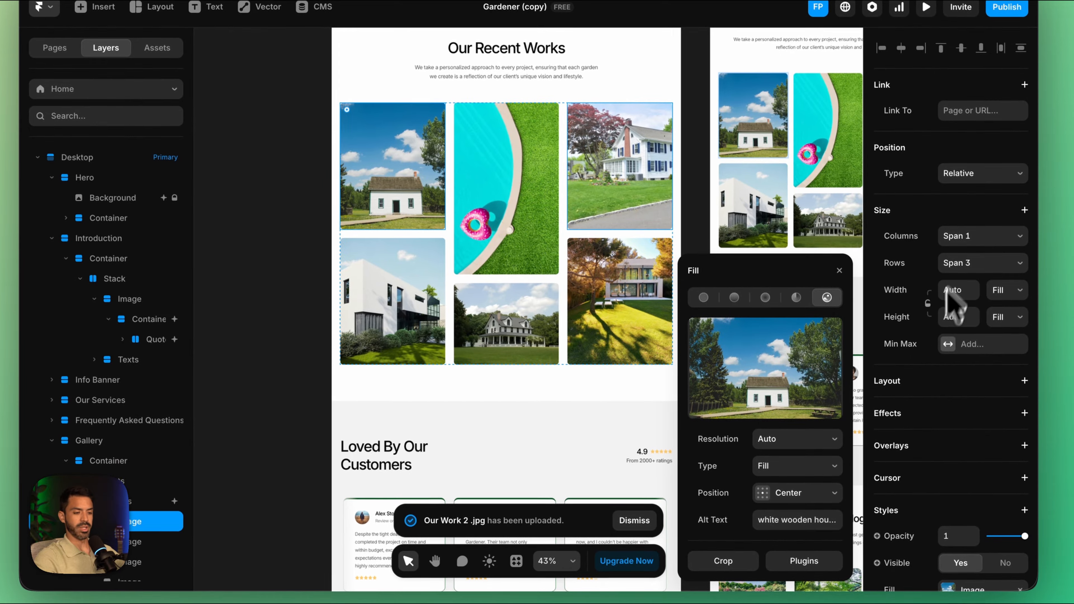
pyautogui.scroll(-4, 930, 510)
pyautogui.click(769, 368)
pyautogui.click(404, 280)
pyautogui.click(791, 411)
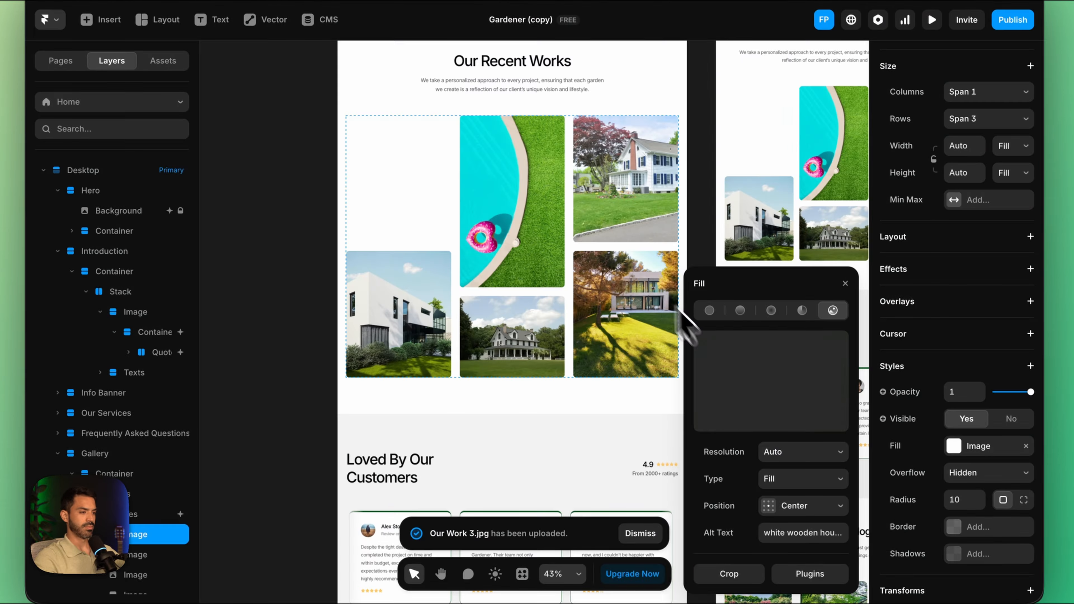
# Step: Swap the tall middle photo of the Our Recent Works gallery for Our wrok 1.jpg from the Downloads folder
pyautogui.click(508, 199)
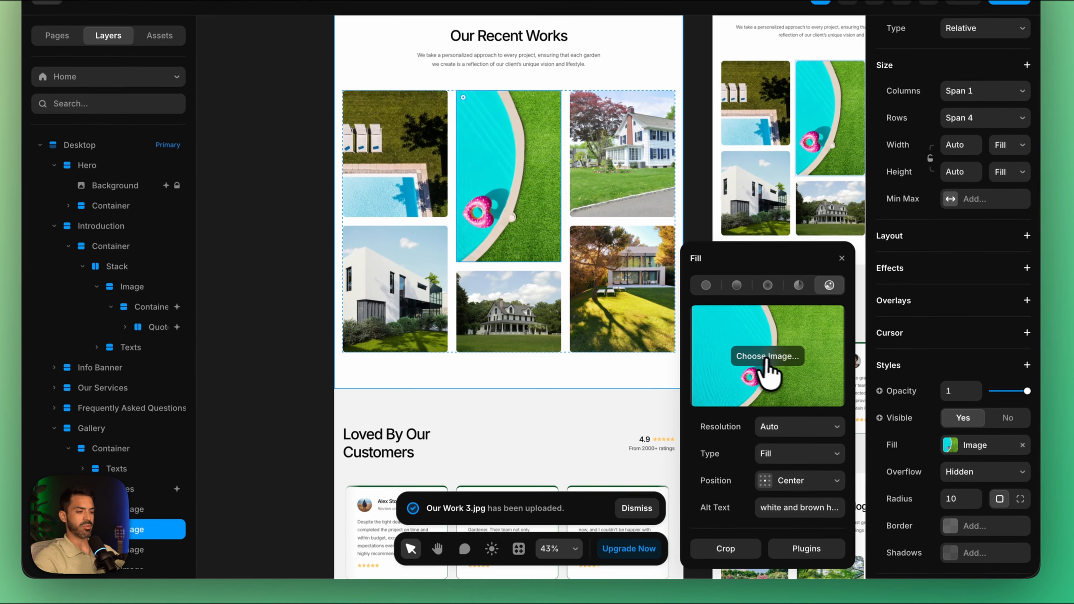
pyautogui.click(719, 373)
pyautogui.scroll(-3, 404, 288)
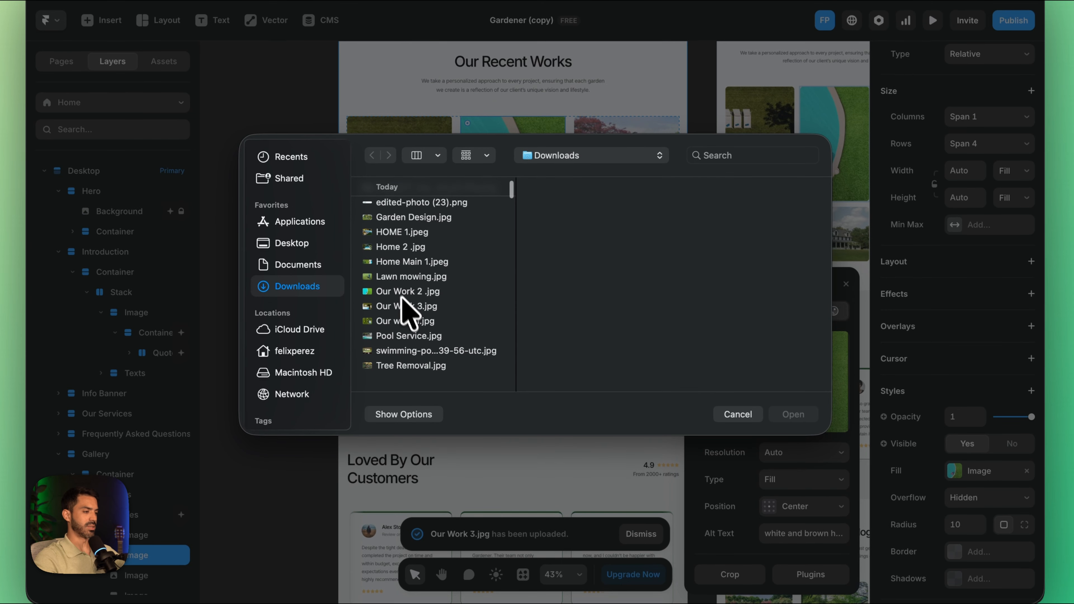
pyautogui.doubleClick(394, 263)
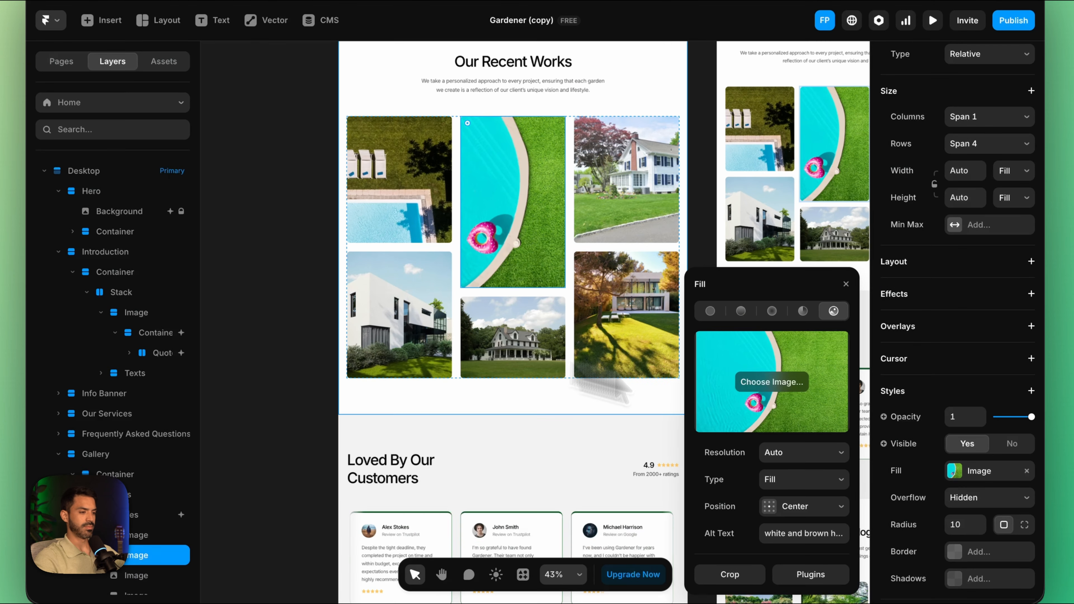
# Step: Open the Header component through the Main layout template, starting from the Get template button on the Home page
pyautogui.scroll(-5, 581, 259)
pyautogui.scroll(5, 580, 258)
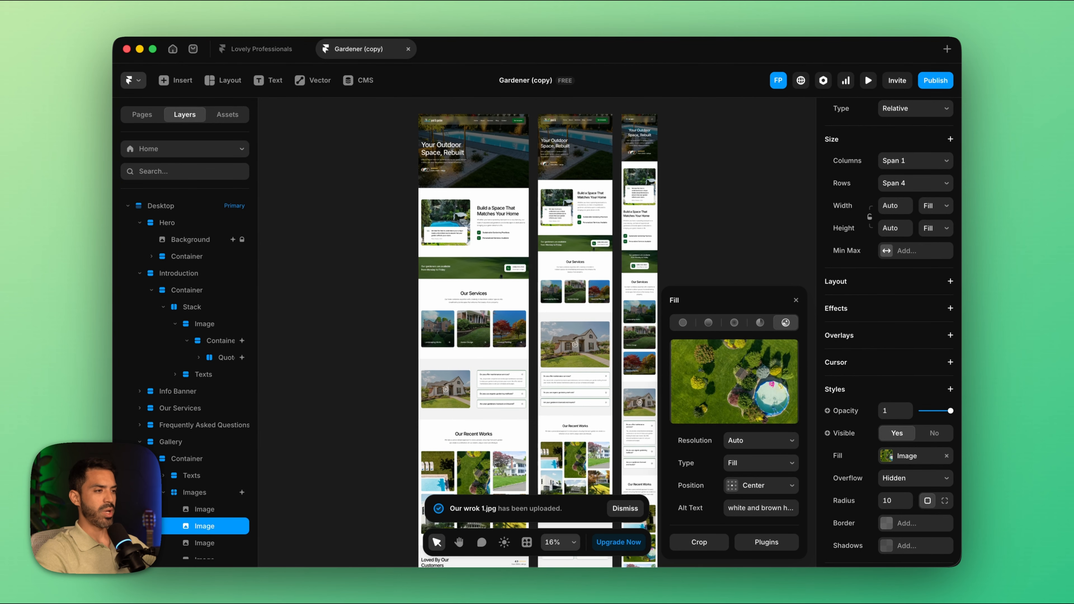
pyautogui.scroll(1, 534, 314)
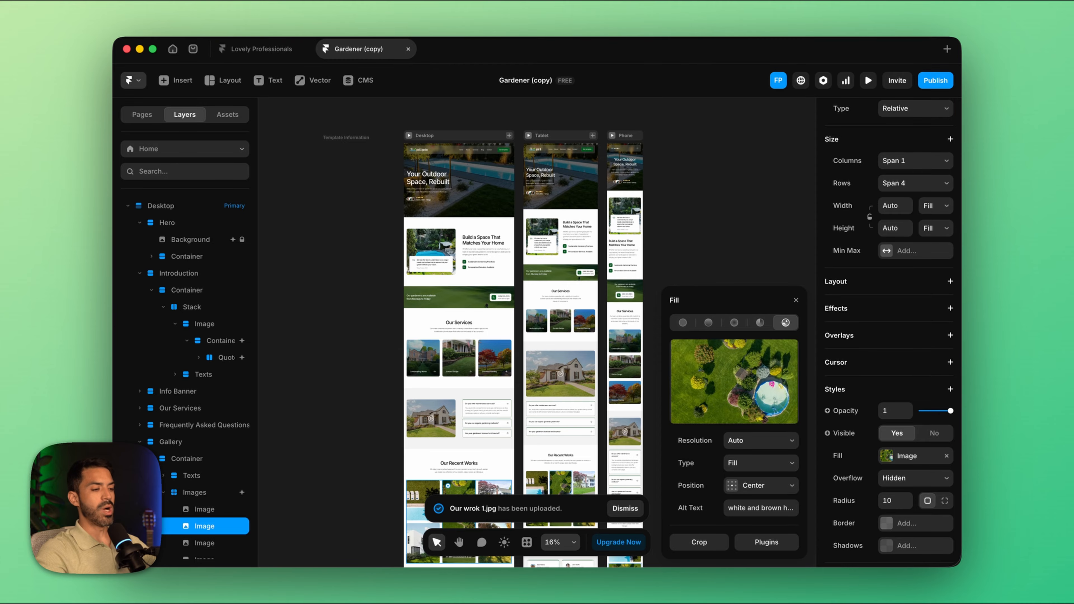
pyautogui.click(497, 175)
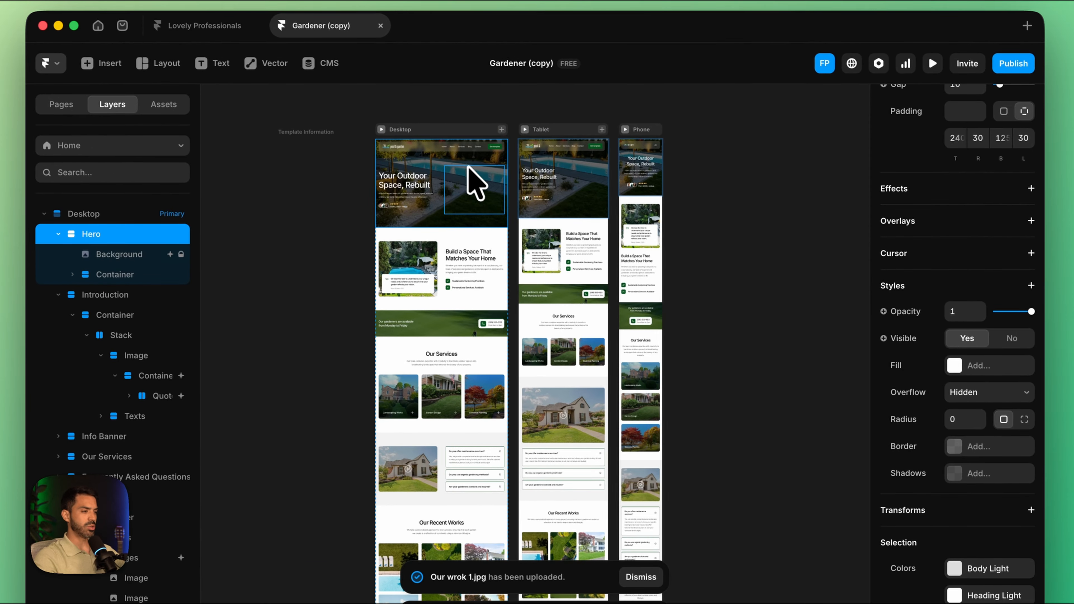
pyautogui.scroll(5, 484, 168)
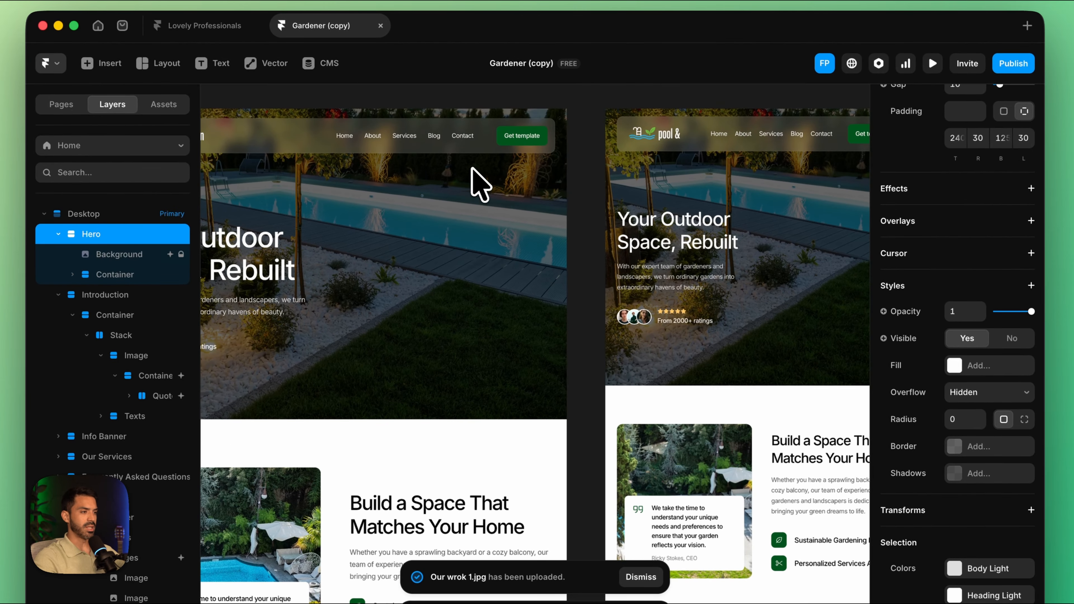
pyautogui.scroll(5, 527, 135)
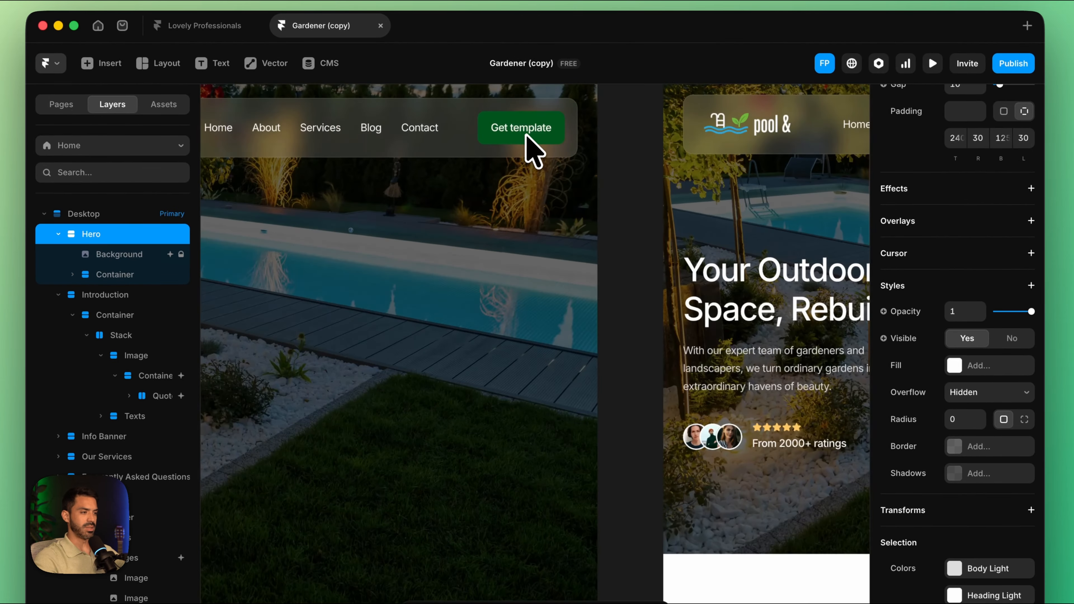
pyautogui.doubleClick(527, 135)
pyautogui.click(687, 180)
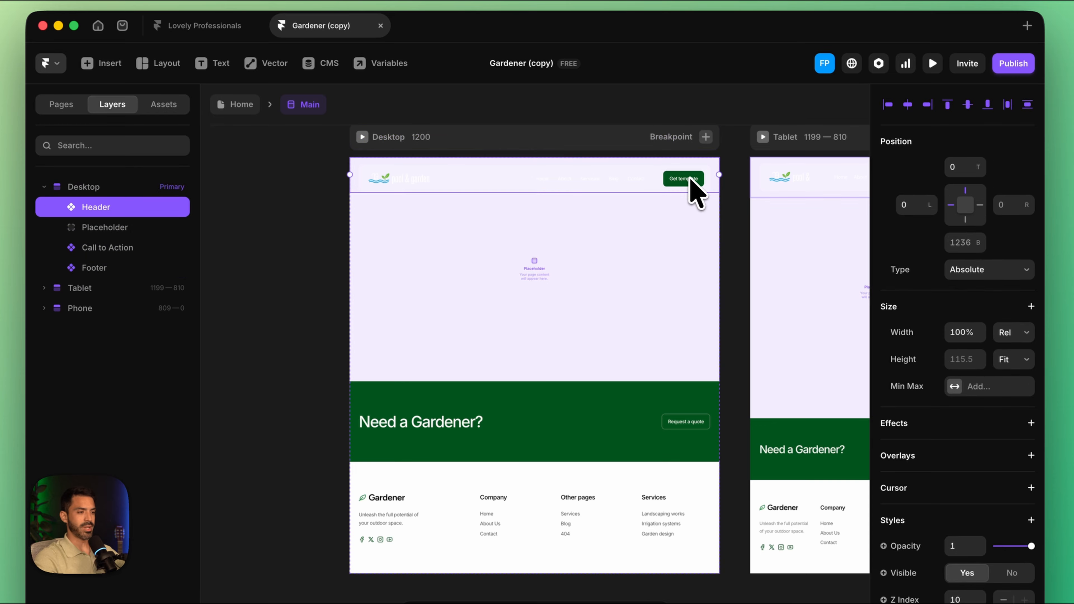
pyautogui.doubleClick(690, 182)
# Step: Delete the Get template button from the header's desktop variant and return to the Home page
pyautogui.click(799, 375)
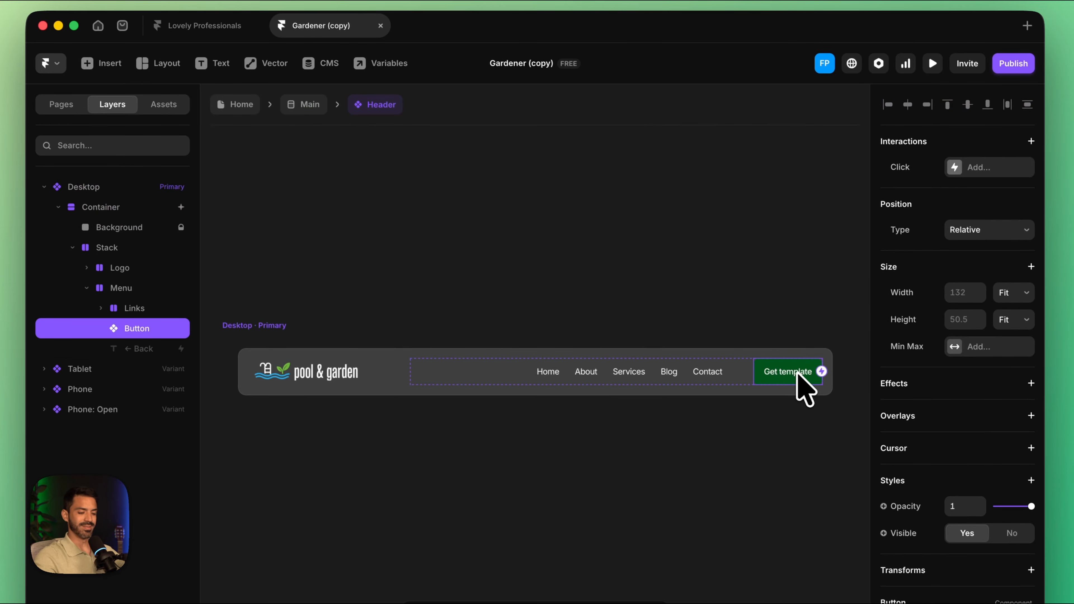
pyautogui.press('Delete')
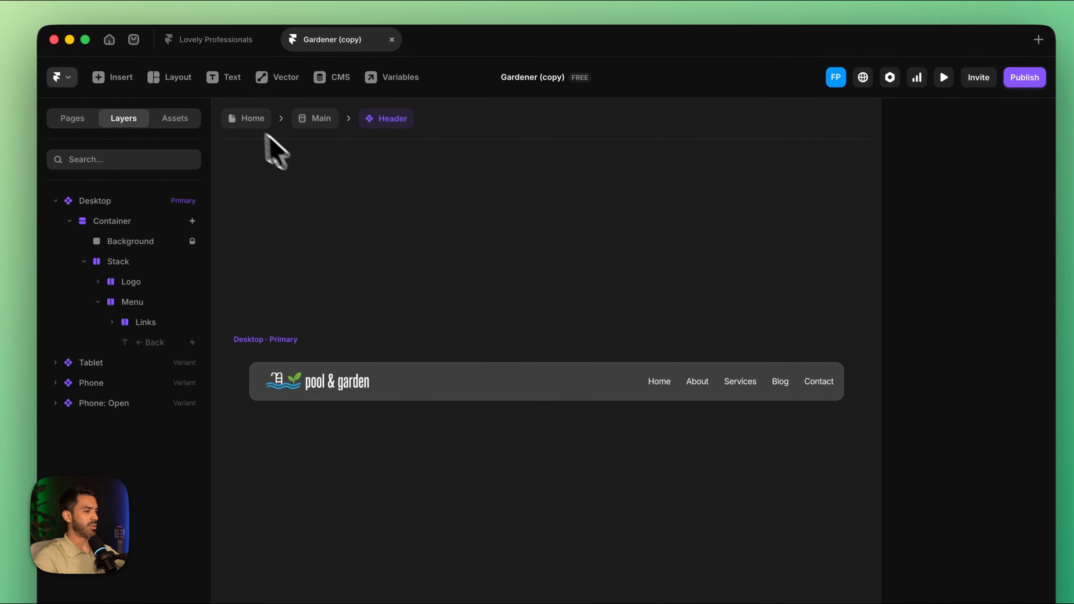
pyautogui.click(249, 121)
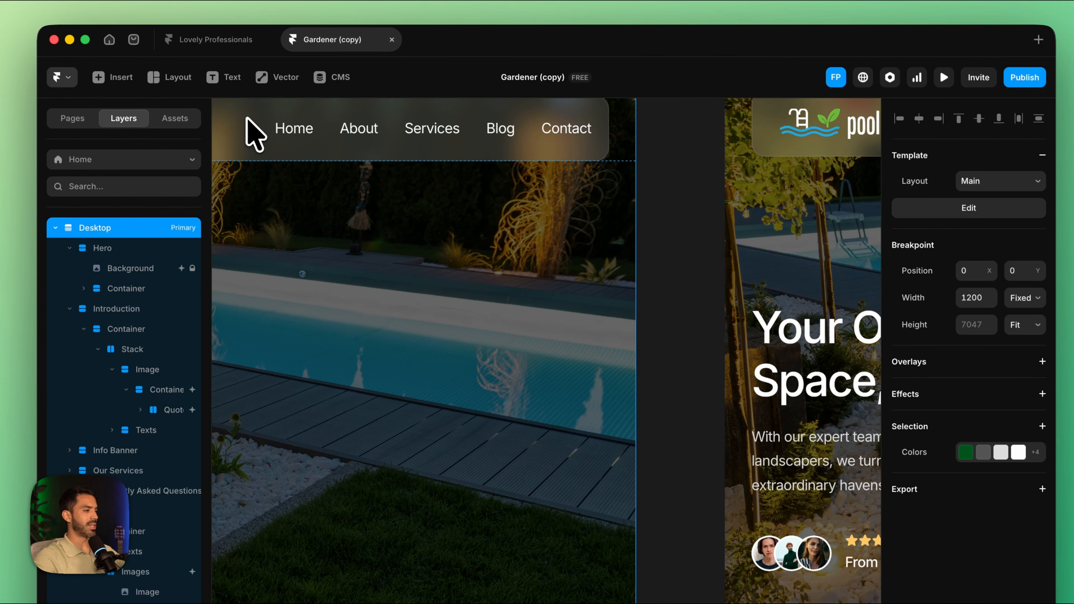
# Step: Look through the Home page's sections, and open the /services page to view its service cards
pyautogui.click(76, 121)
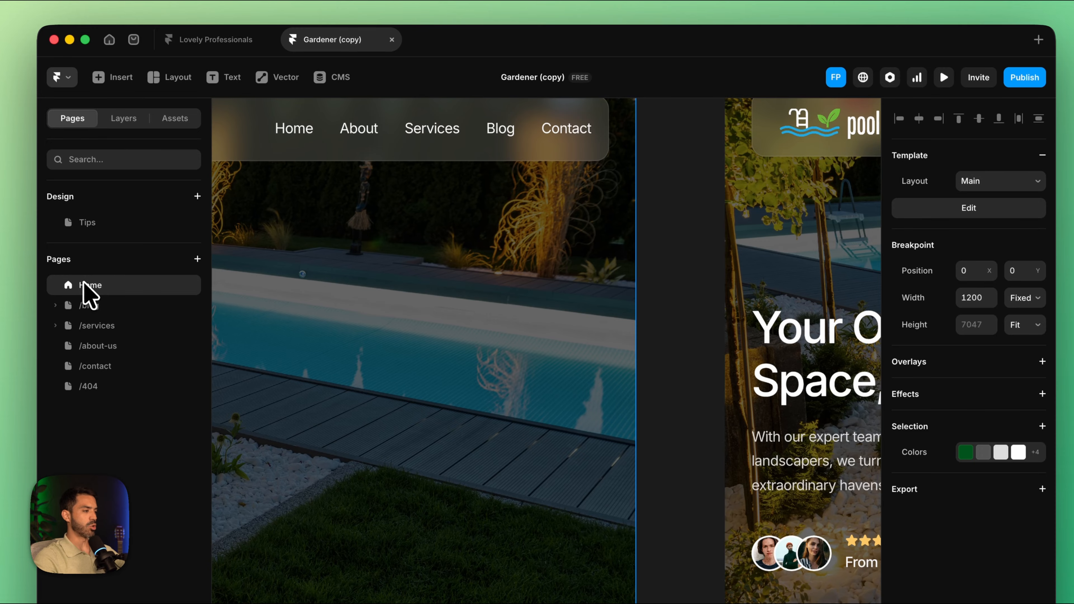
pyautogui.scroll(-5, 455, 247)
pyautogui.scroll(-5, 456, 247)
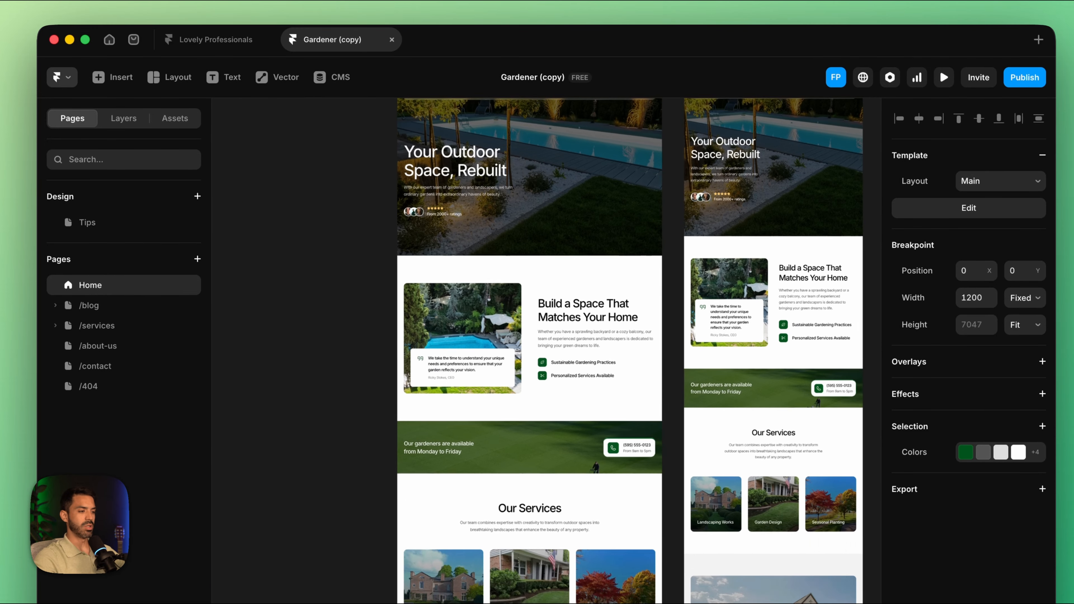
pyautogui.scroll(-3, 492, 187)
pyautogui.hscroll(2, 492, 188)
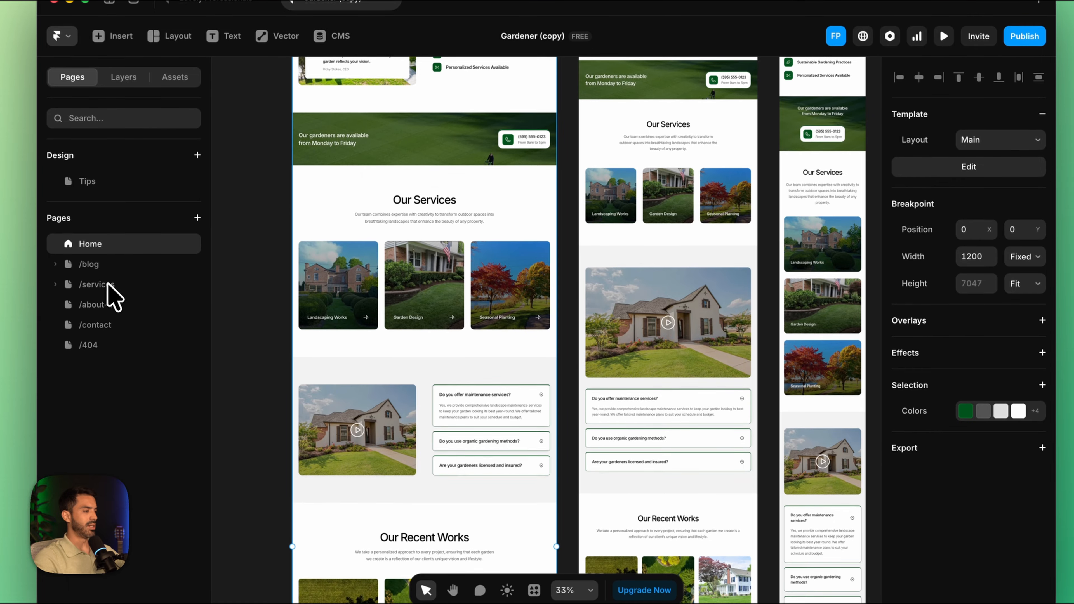
pyautogui.click(95, 284)
pyautogui.scroll(-8, 283, 293)
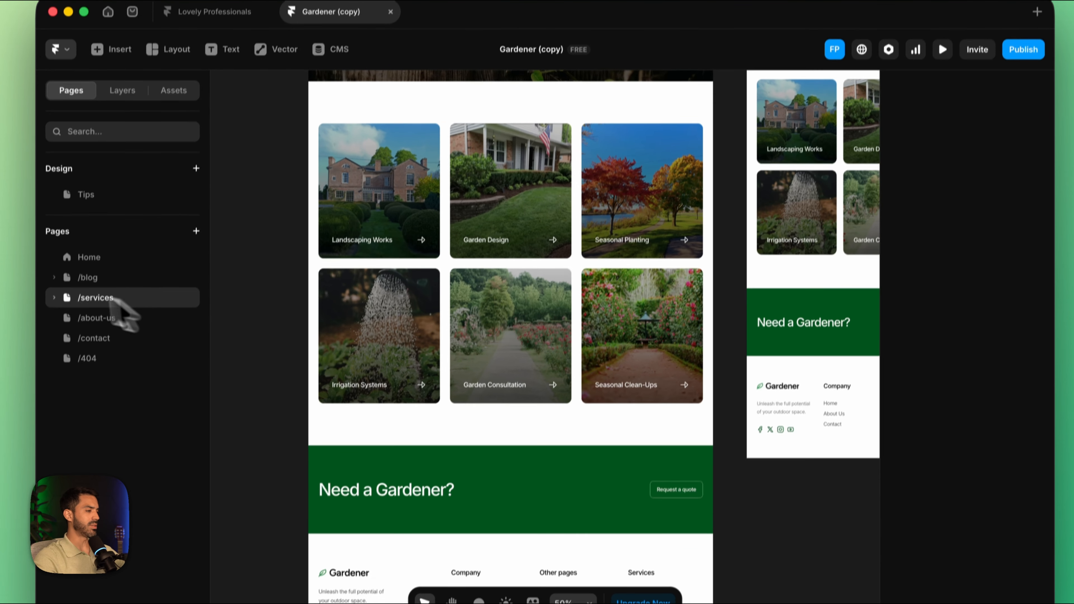
# Step: Open the Services collection's Landscaping Works detail page and examine its text content and the list of other services
pyautogui.click(51, 319)
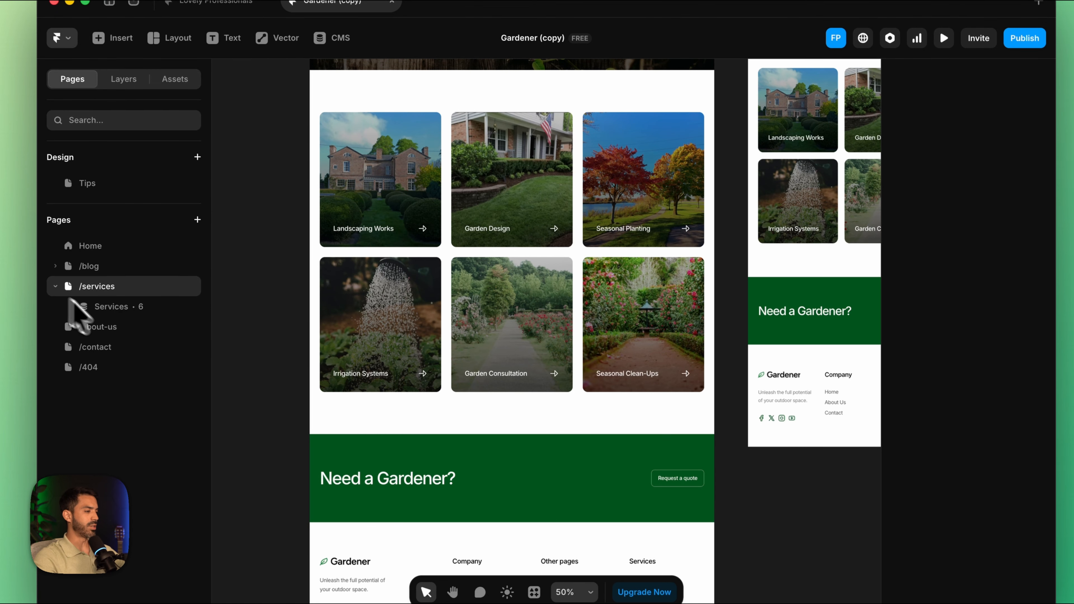
pyautogui.click(119, 312)
pyautogui.scroll(-10, 439, 304)
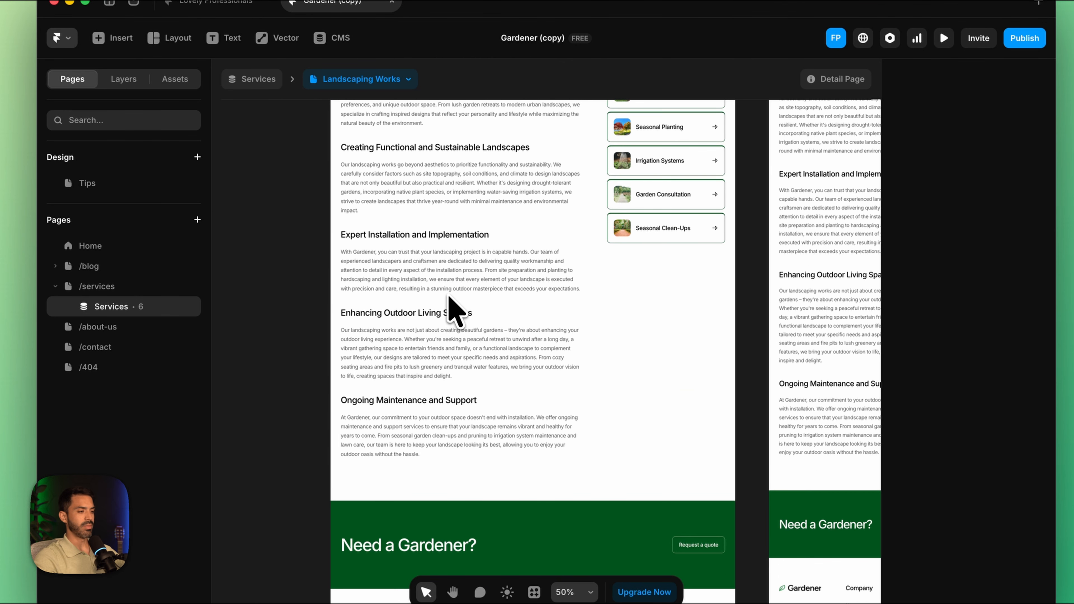
pyautogui.scroll(2, 450, 298)
pyautogui.hscroll(2, 450, 299)
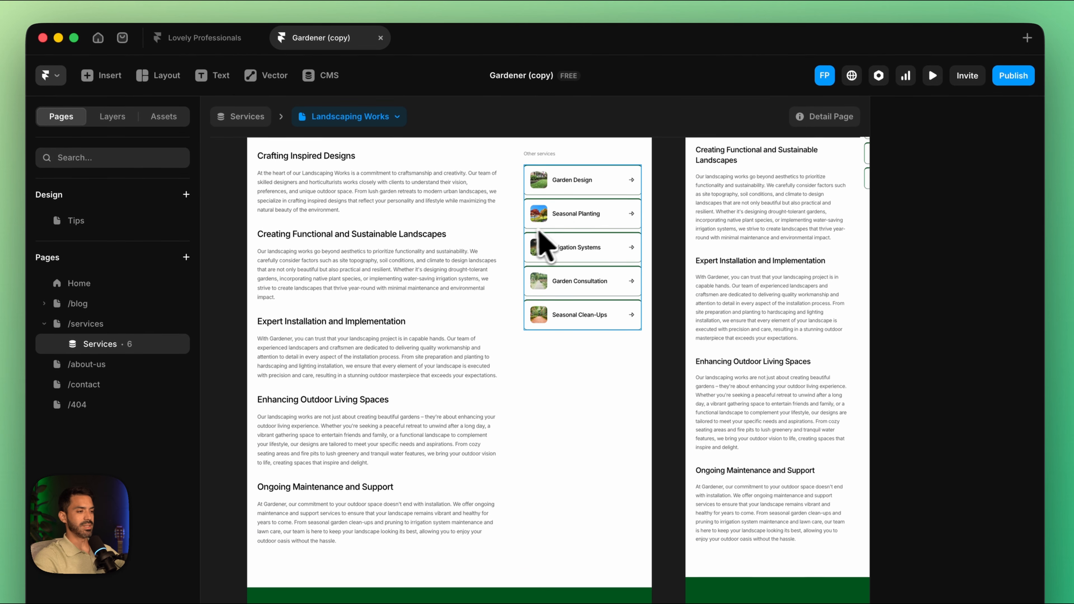
pyautogui.click(587, 176)
pyautogui.scroll(1, 577, 214)
pyautogui.hscroll(-1, 577, 214)
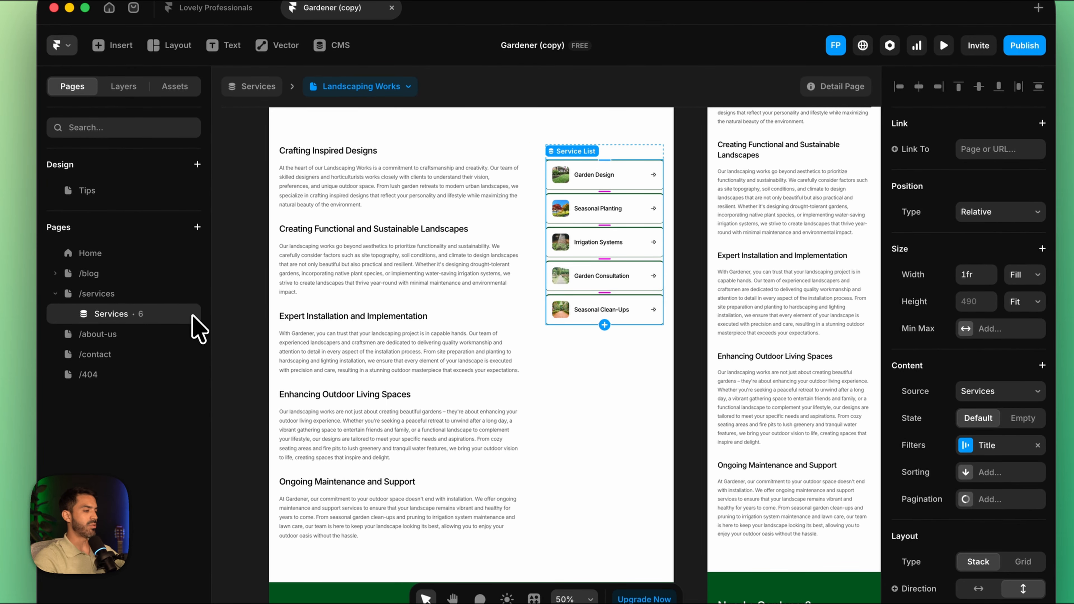
# Step: Open the Services collection in the CMS and delete its Seasonal Planting and Irrigation Systems items
pyautogui.rightClick(146, 320)
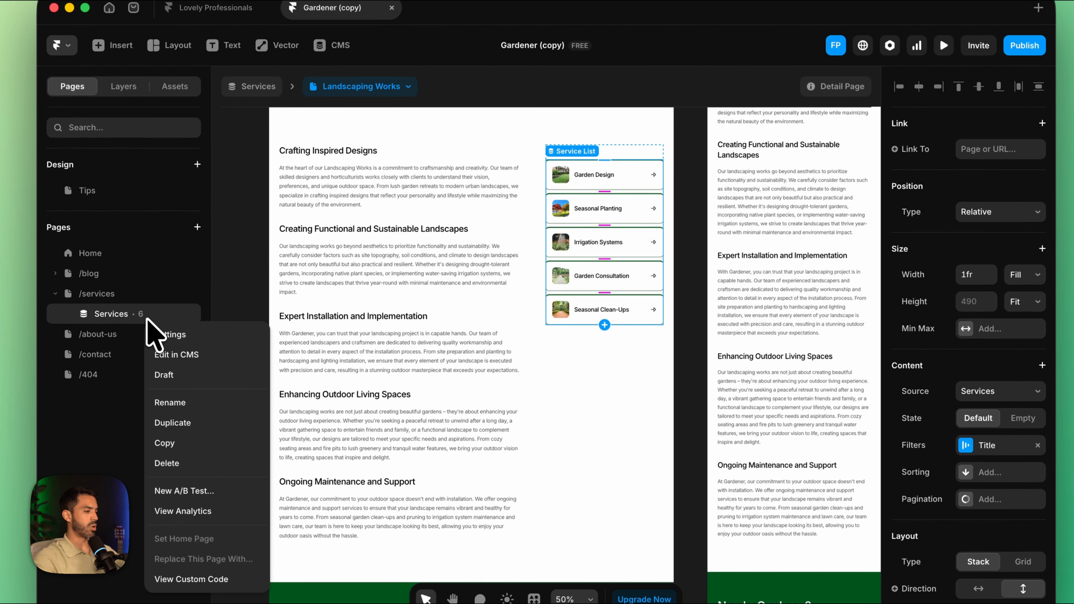
pyautogui.click(186, 356)
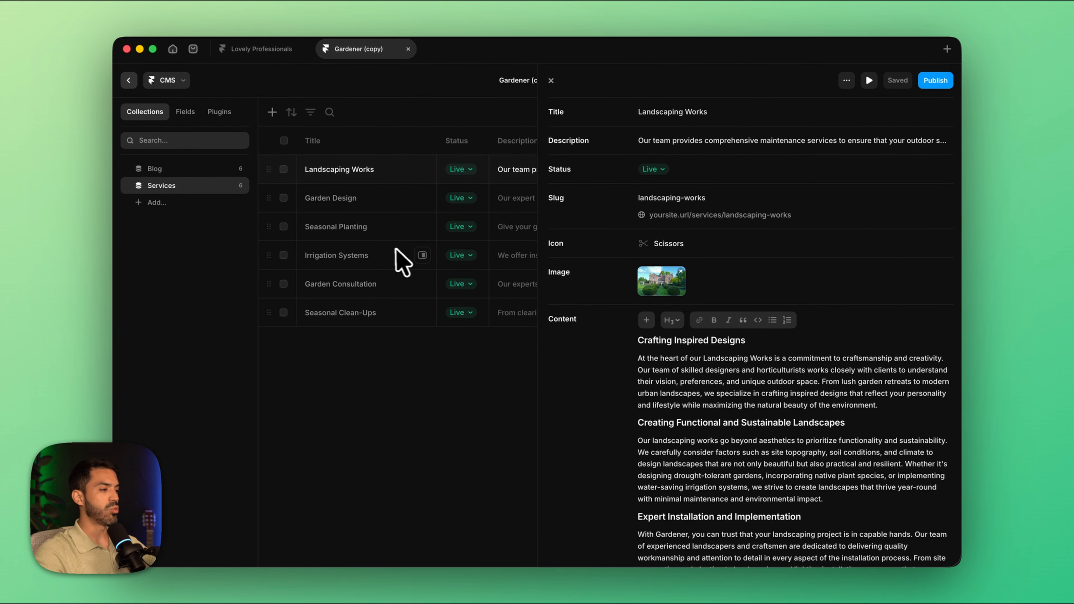
pyautogui.click(282, 228)
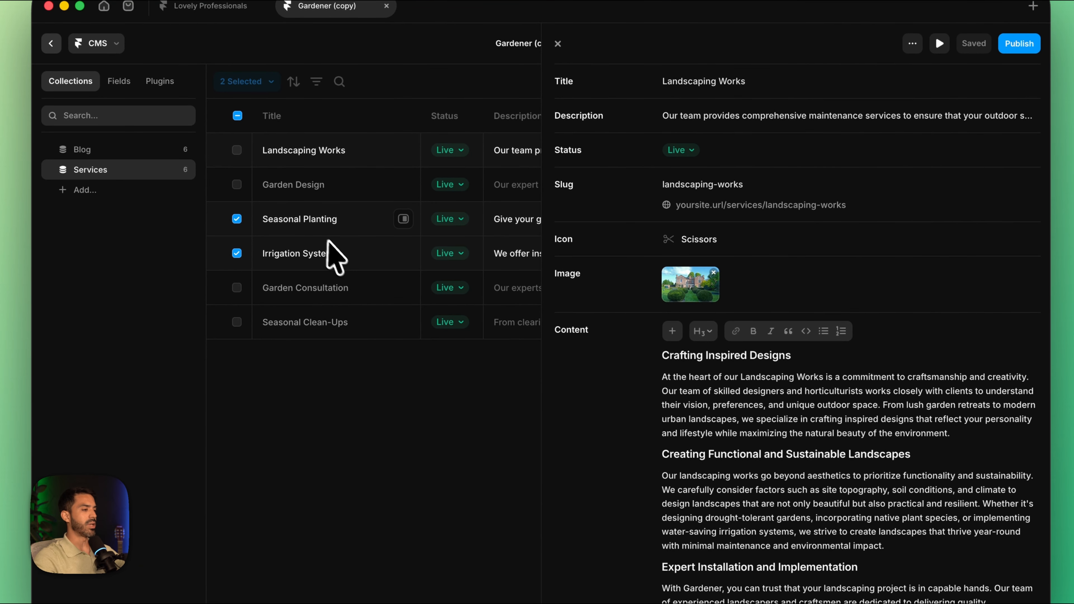
pyautogui.rightClick(313, 229)
pyautogui.click(332, 291)
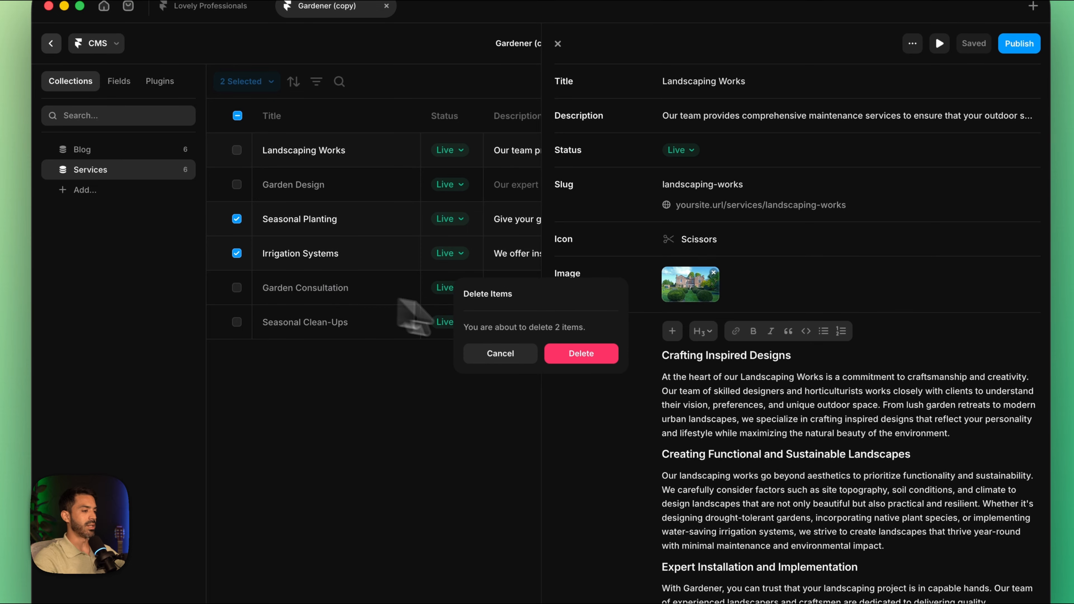
pyautogui.click(600, 359)
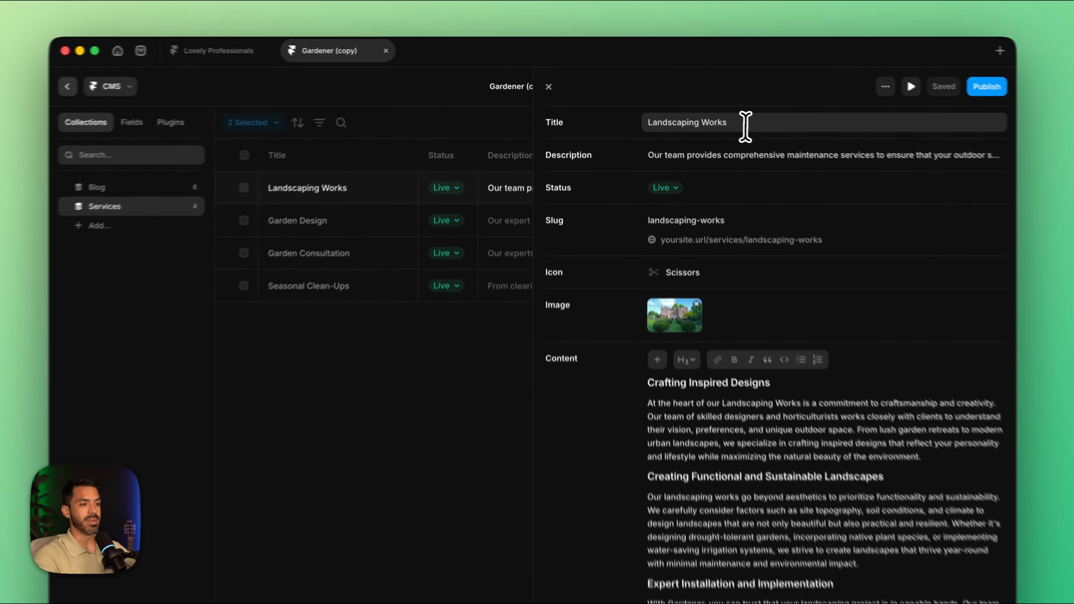
# Step: Change the title of the Landscaping Works service item to Lawn Mowing
pyautogui.click(735, 114)
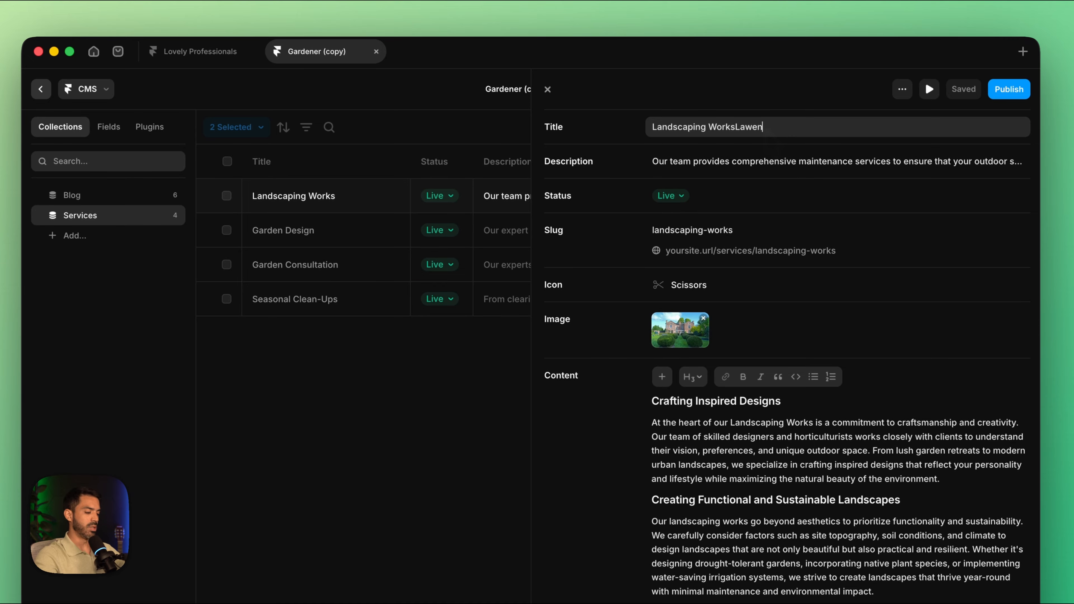
pyautogui.press('Return')
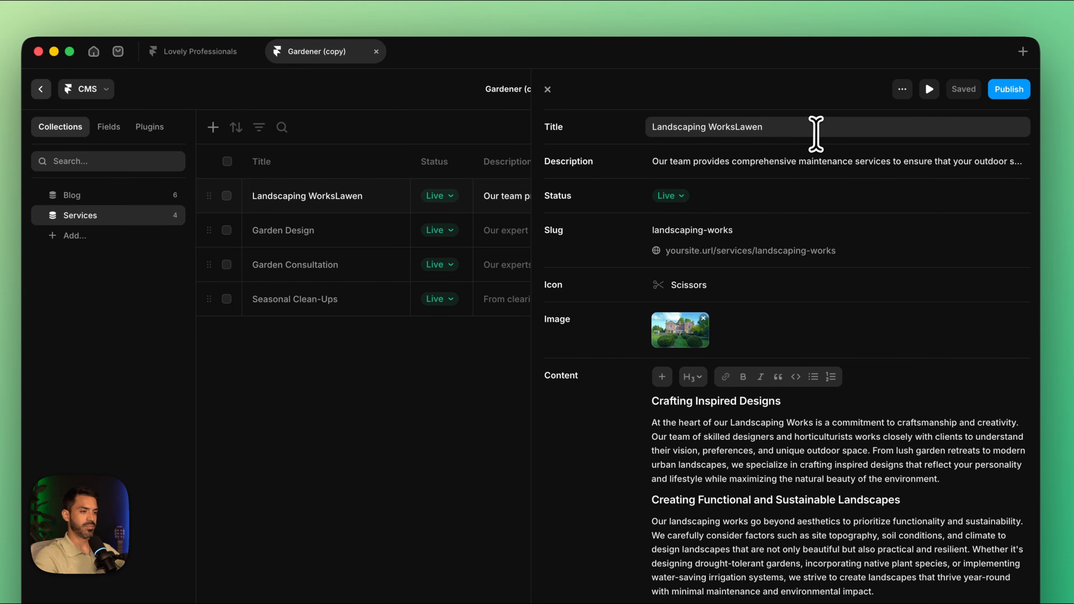
pyautogui.click(744, 131)
pyautogui.write('Lawn Mowing')
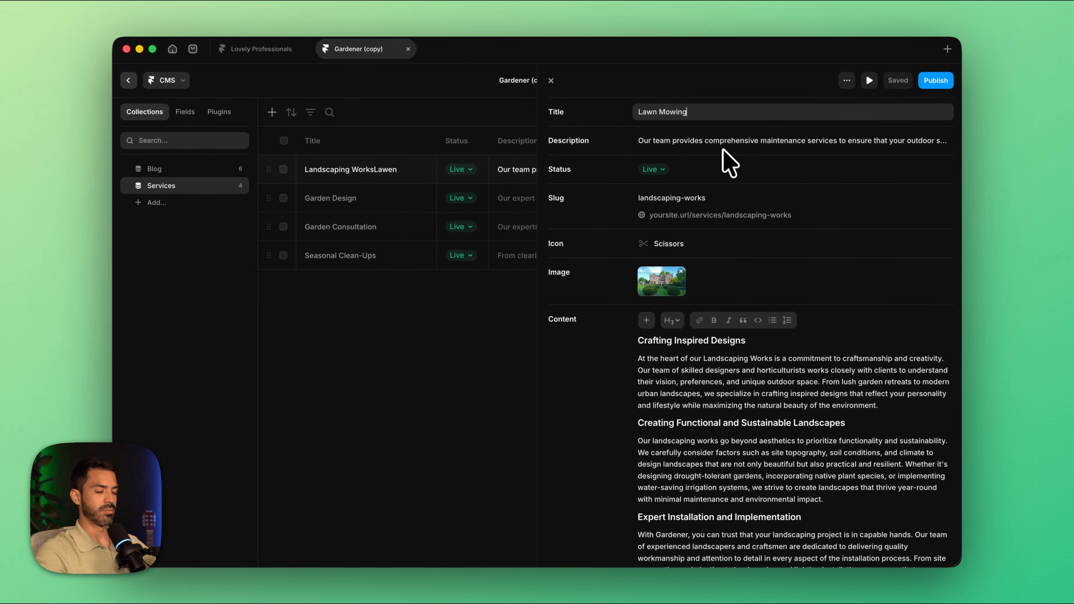
# Step: Replace the Lawn Mowing item's image with Lawn mowing.jpg from the Downloads folder
pyautogui.scroll(-5, 719, 177)
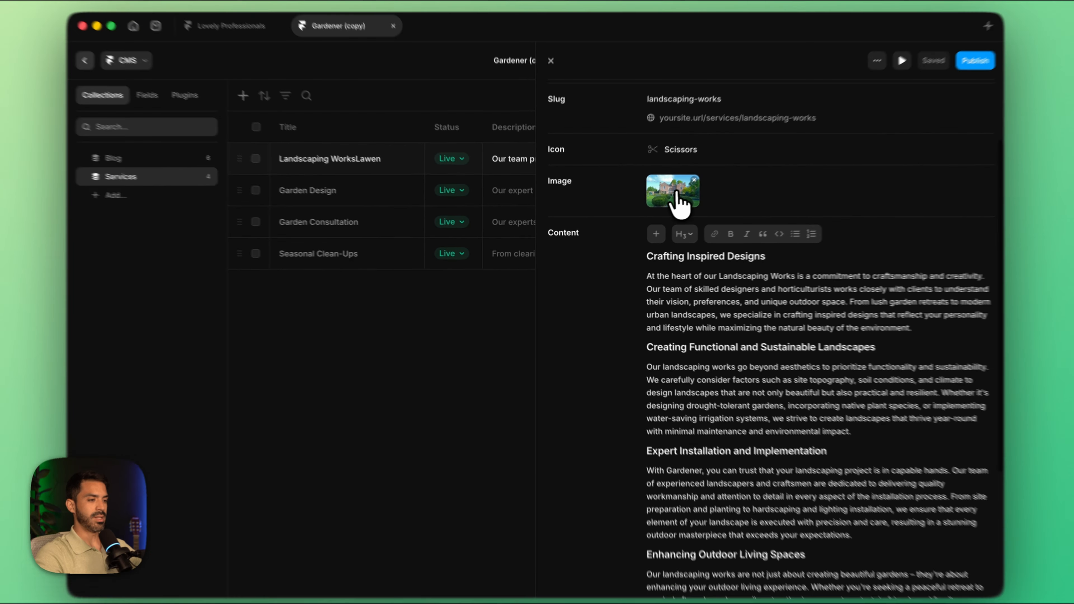
pyautogui.click(679, 203)
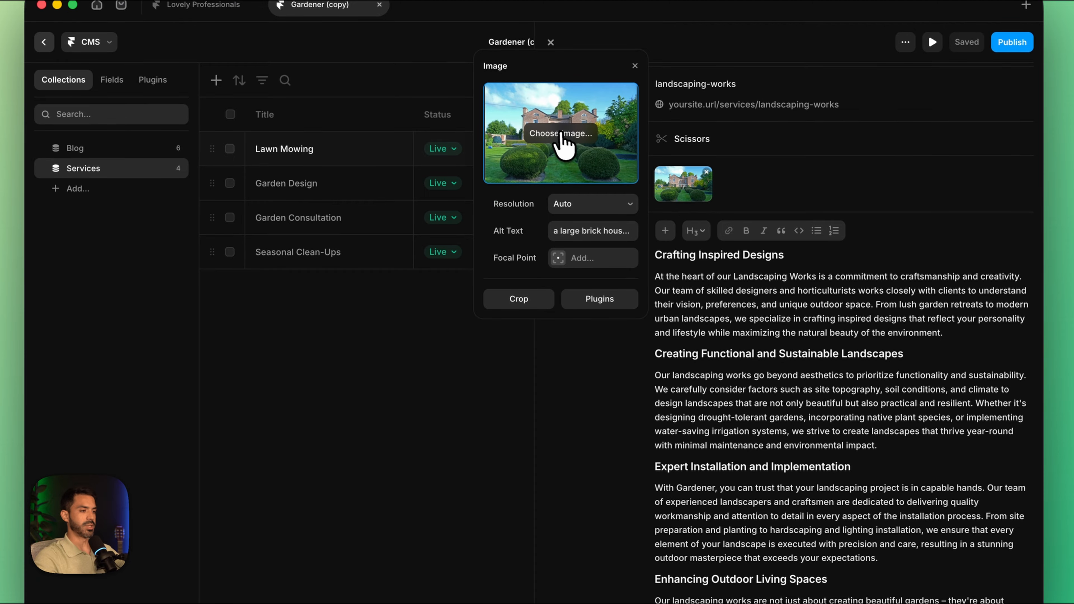
pyautogui.click(557, 153)
pyautogui.scroll(-3, 436, 296)
pyautogui.click(410, 274)
pyautogui.click(792, 436)
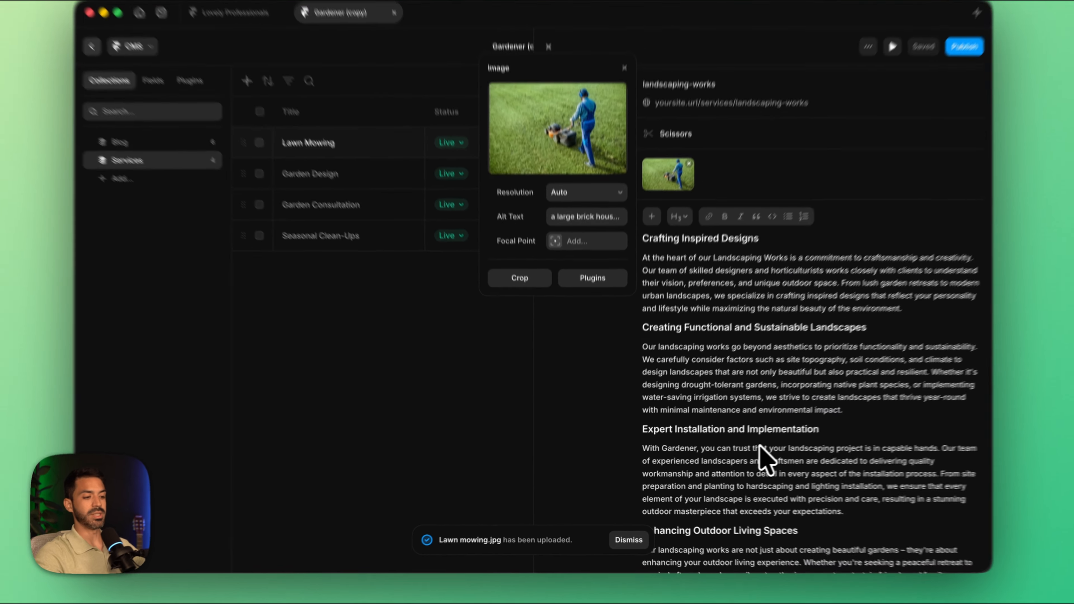
pyautogui.click(748, 440)
# Step: Review the Lawn Mowing item's content in the CMS, and return to the canvas to examine its detail page
pyautogui.scroll(-5, 748, 440)
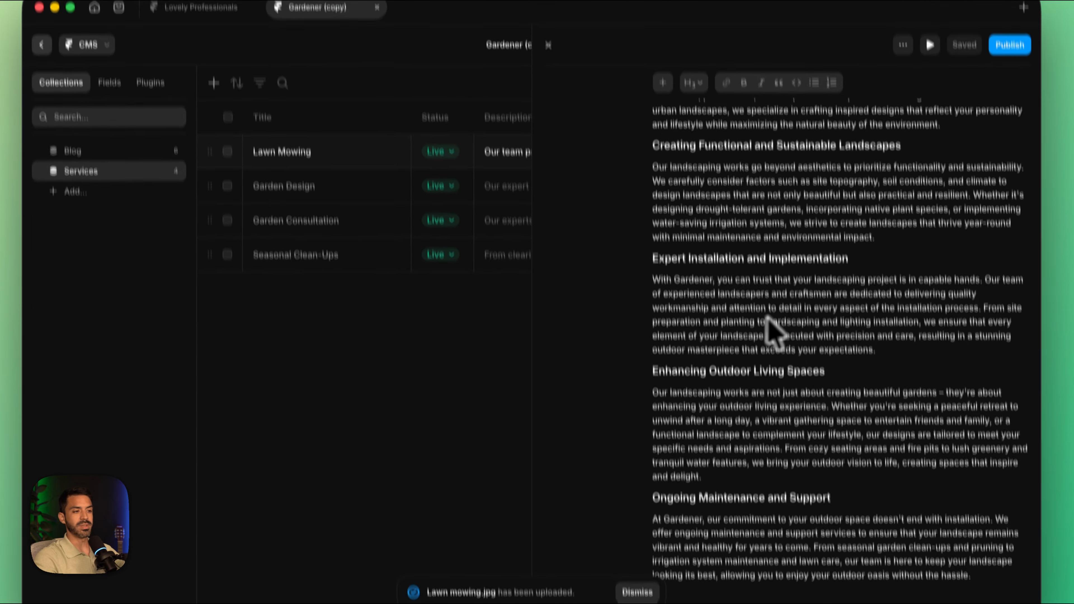
pyautogui.scroll(10, 772, 331)
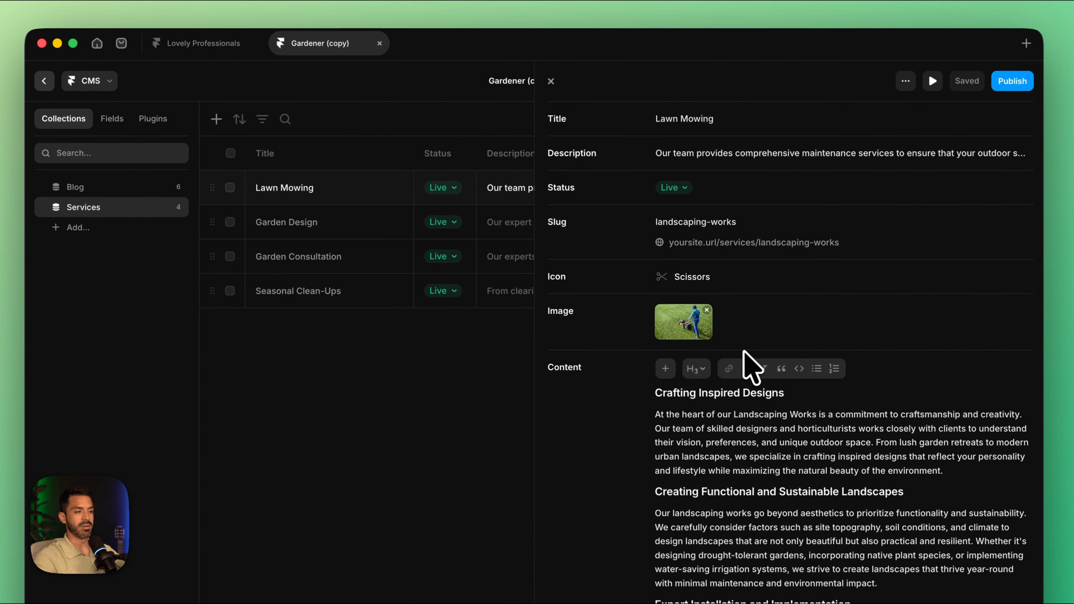
pyautogui.click(46, 83)
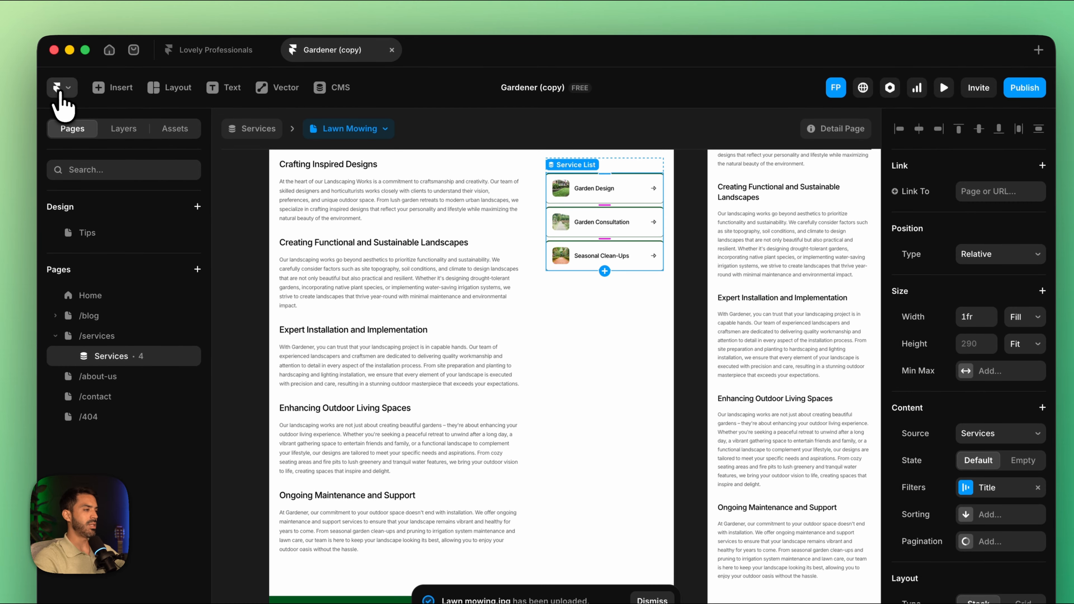
pyautogui.scroll(6, 383, 298)
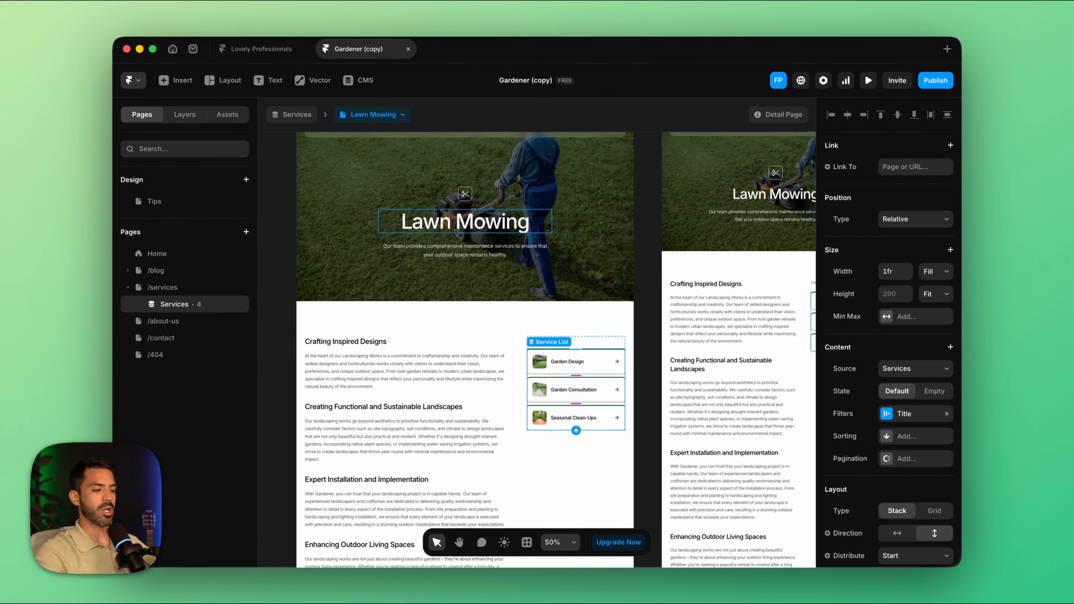
pyautogui.scroll(-10, 459, 252)
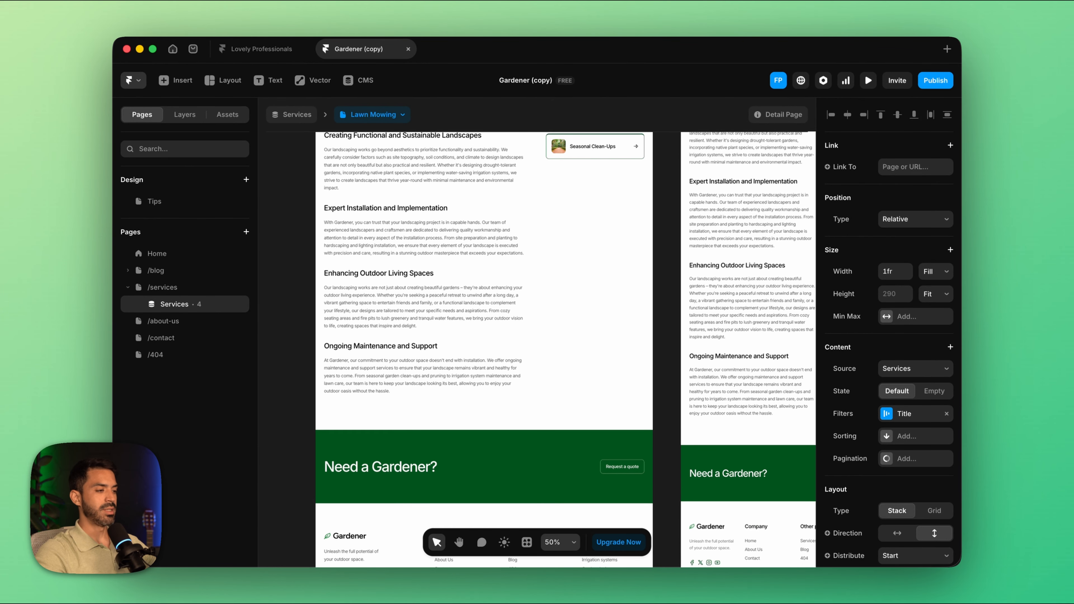
pyautogui.scroll(7, 398, 256)
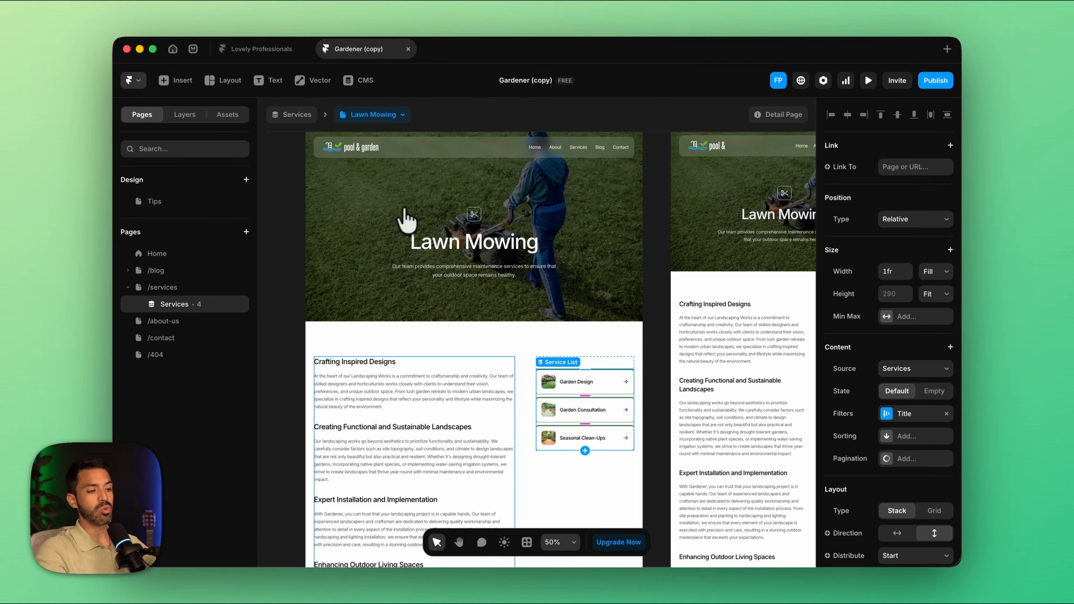
pyautogui.scroll(-4, 630, 381)
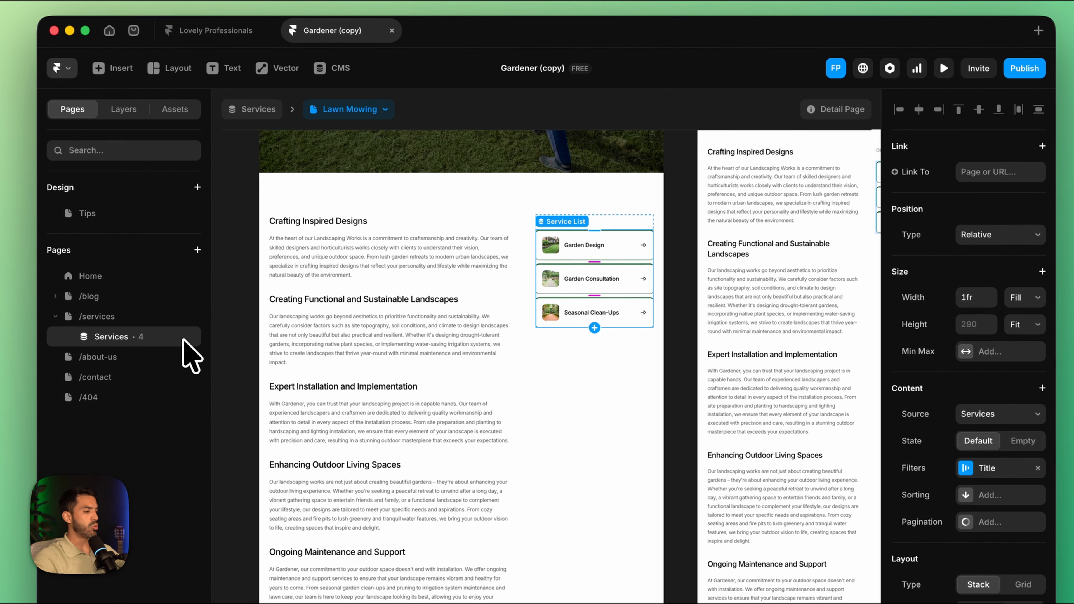
# Step: Open the Services collection in the CMS and add a plain text field named Bookla Service ID
pyautogui.rightClick(234, 308)
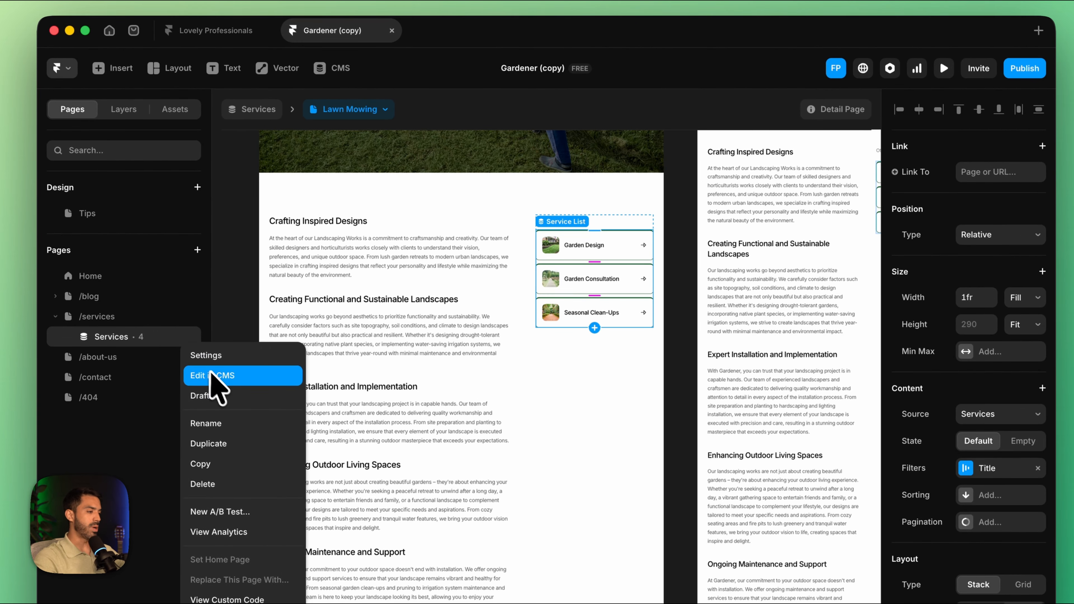
pyautogui.click(218, 376)
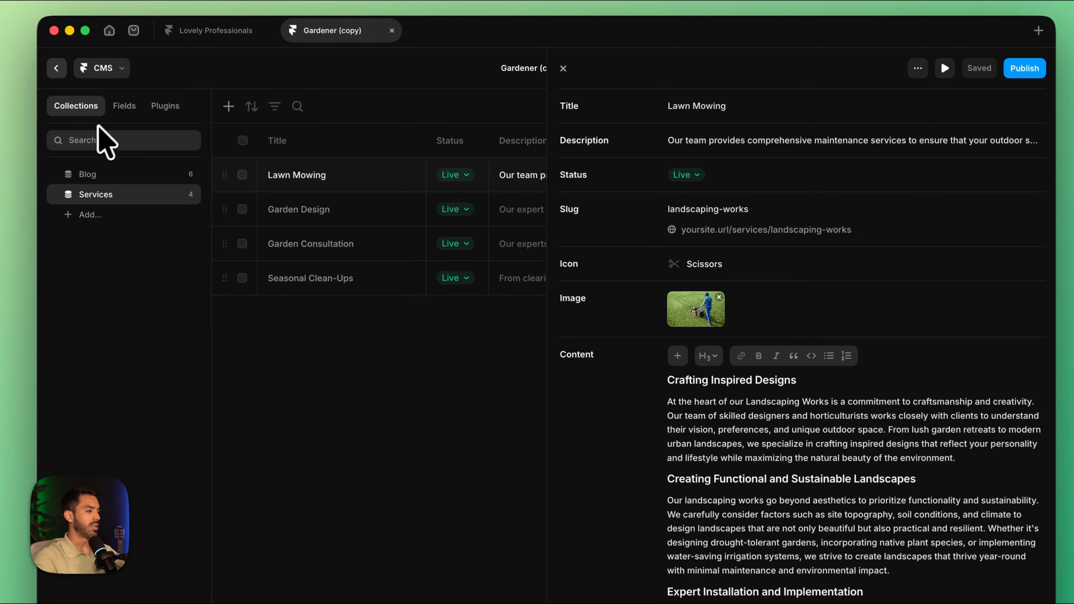
pyautogui.click(123, 106)
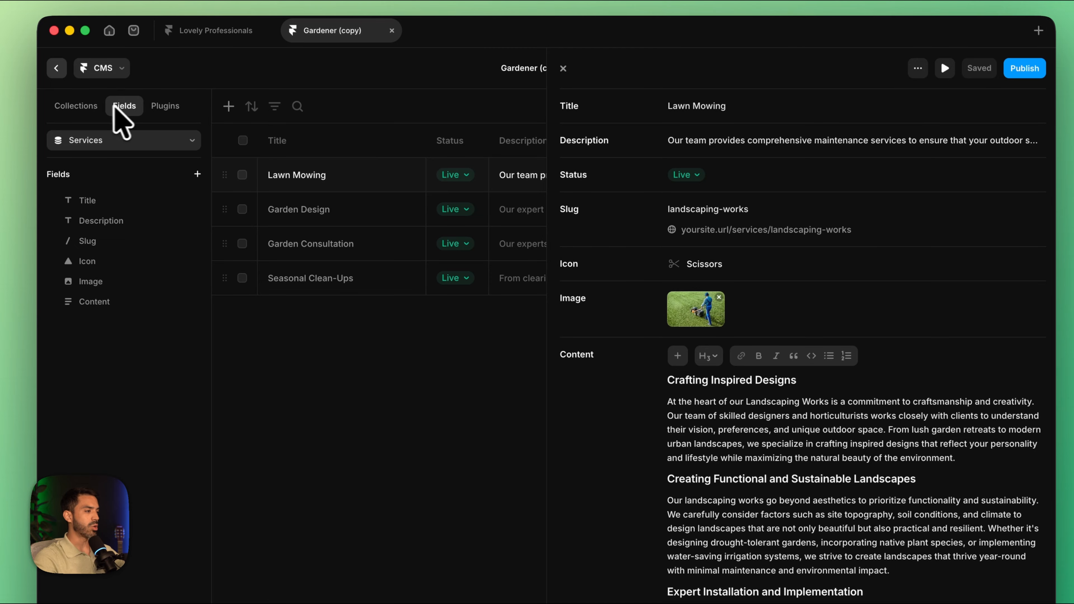
pyautogui.click(198, 175)
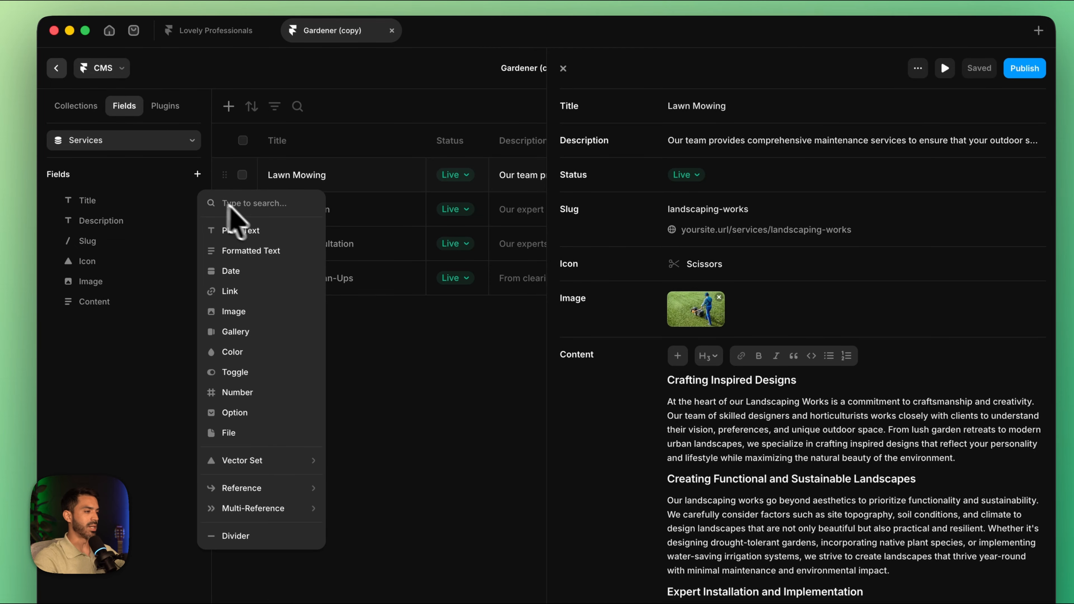
pyautogui.click(265, 231)
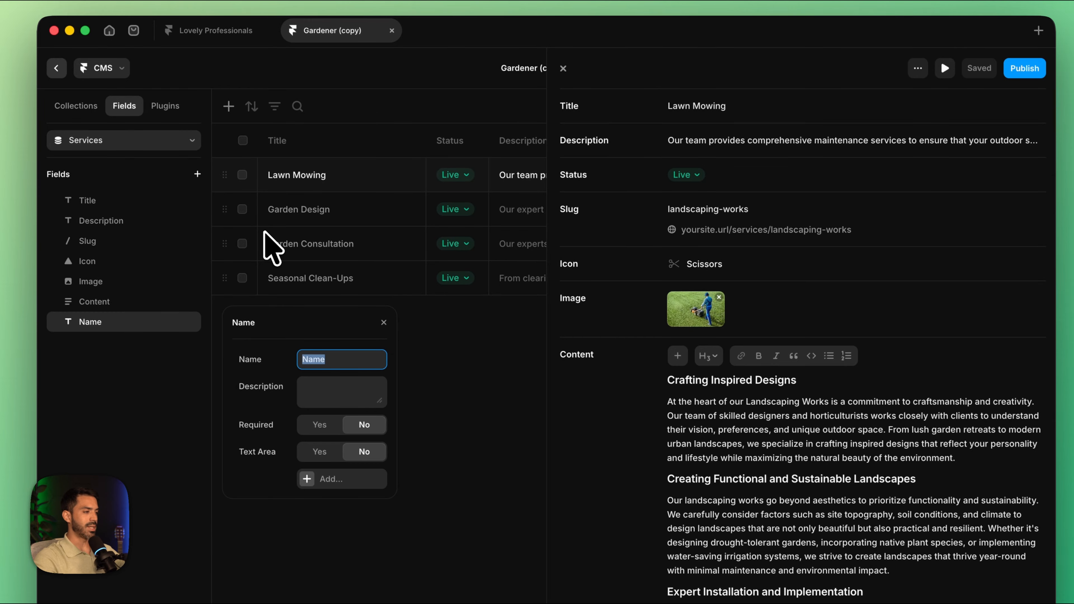
pyautogui.write('Book')
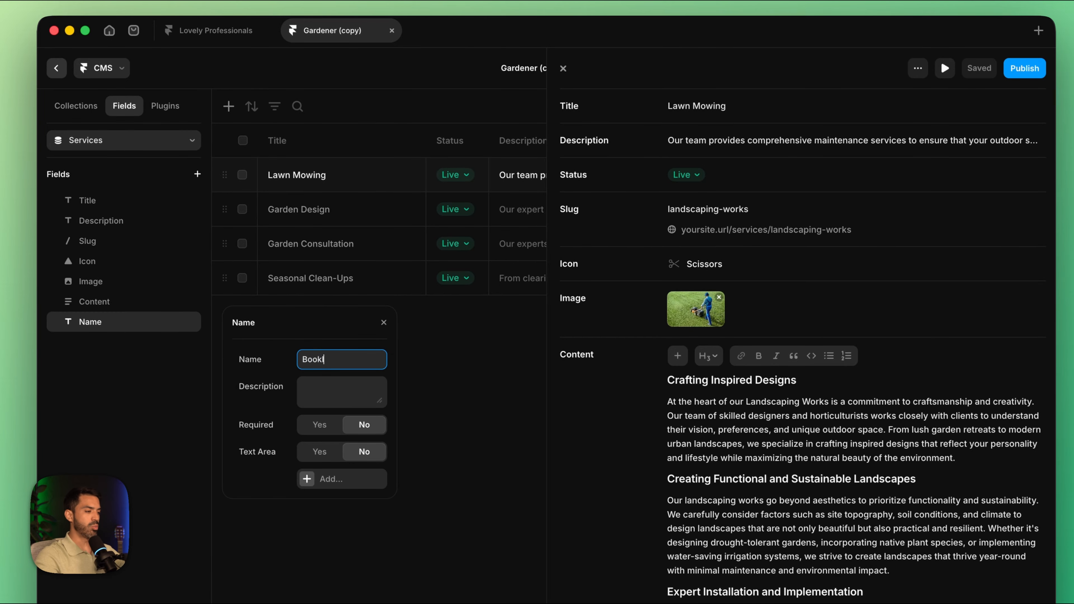
pyautogui.write('la Service ID')
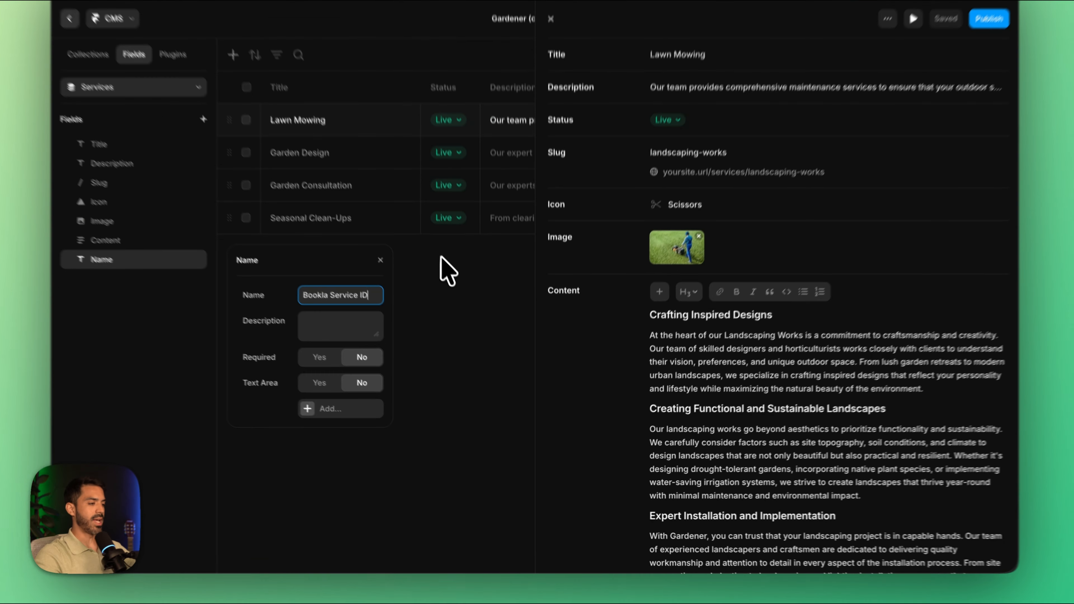
pyautogui.click(456, 290)
# Step: Copy the Lawn Mowing service's ID from the Bookla platform in Chrome and paste it into the item's Bookla Service ID field in Framer
pyautogui.scroll(-6, 757, 413)
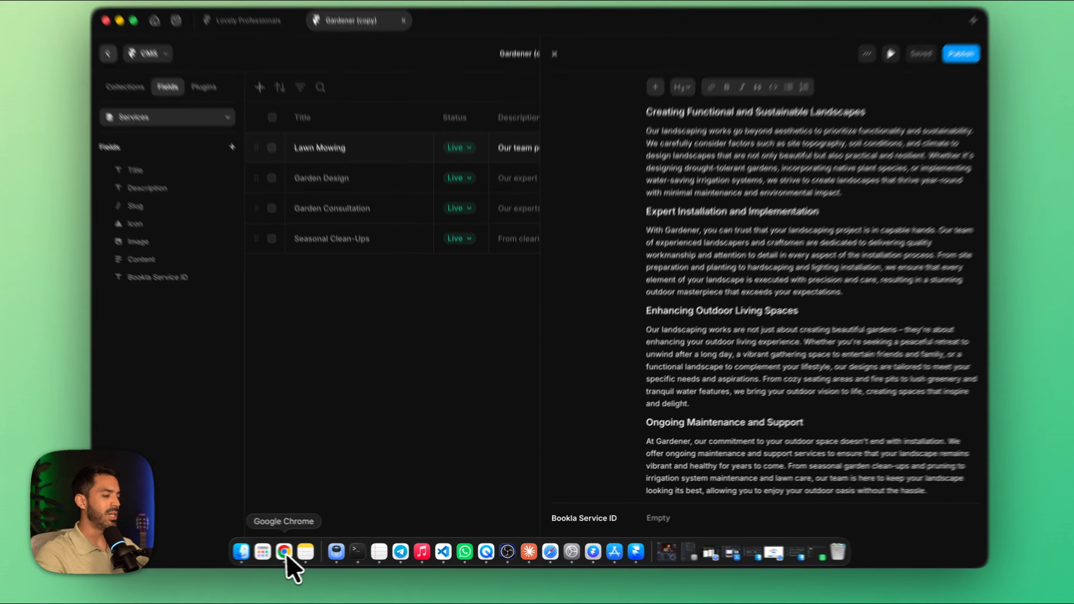
pyautogui.click(283, 554)
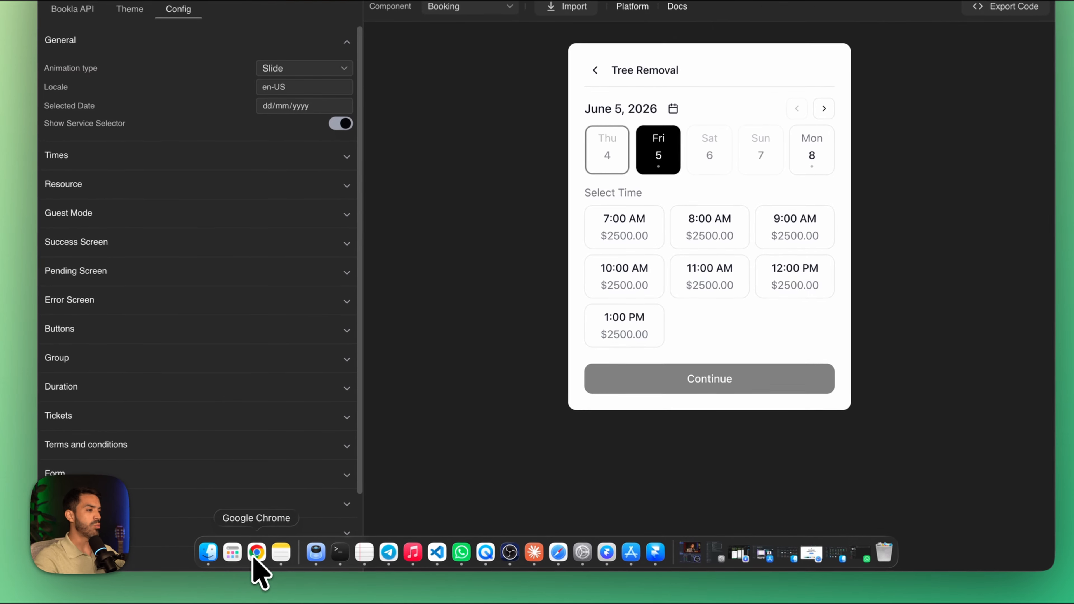
pyautogui.click(195, 46)
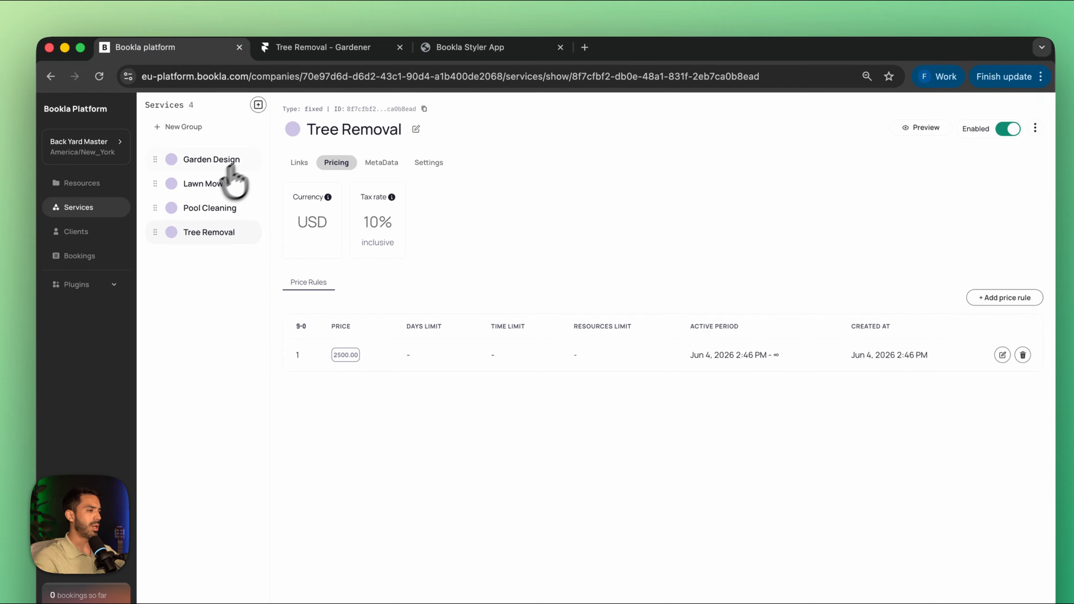
pyautogui.click(207, 183)
pyautogui.click(424, 109)
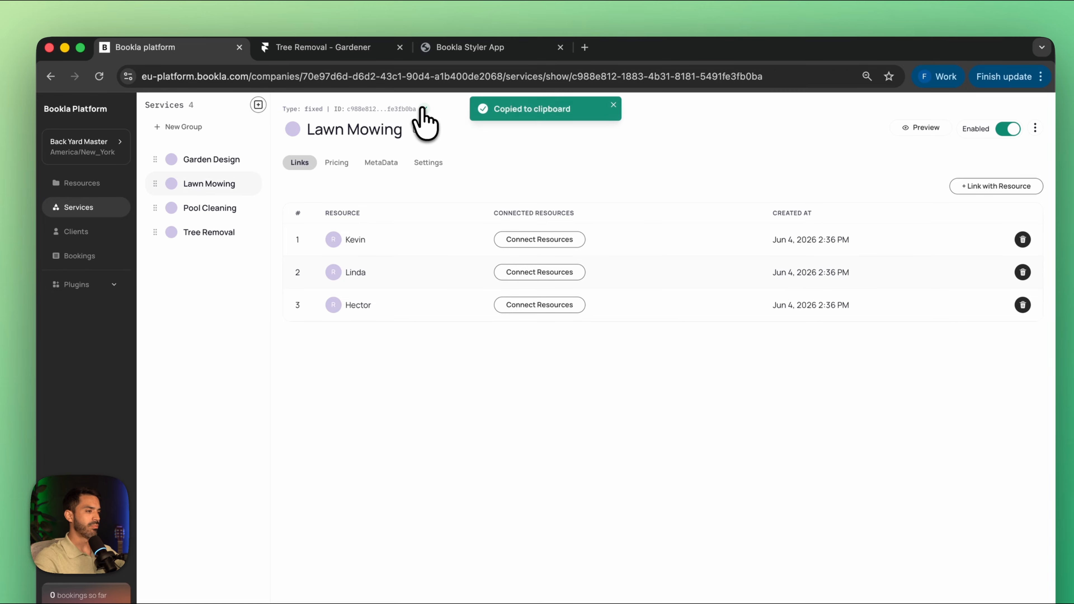
pyautogui.click(649, 555)
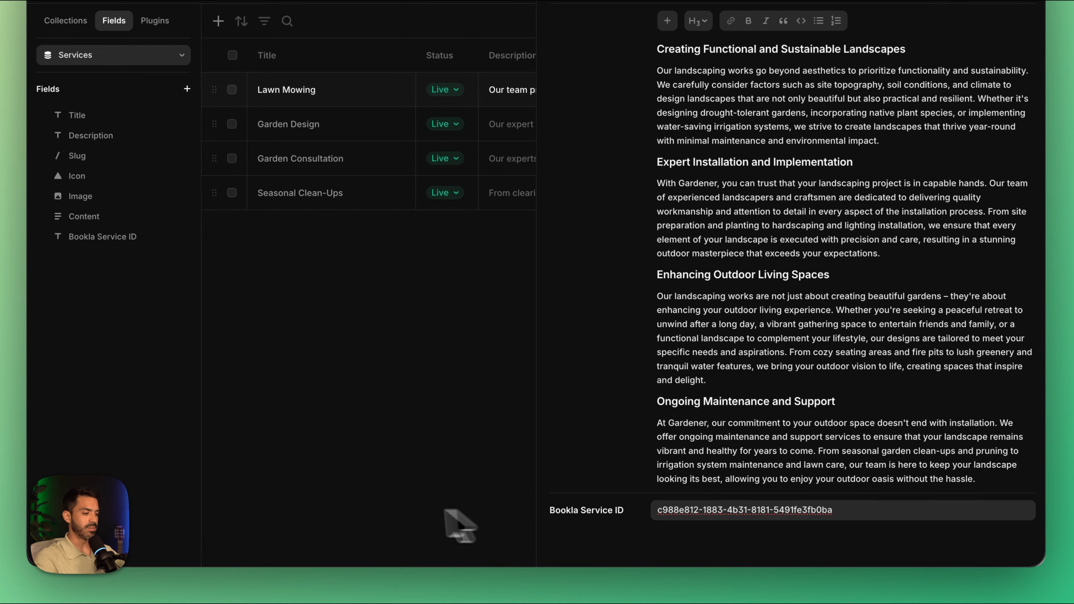
pyautogui.click(382, 510)
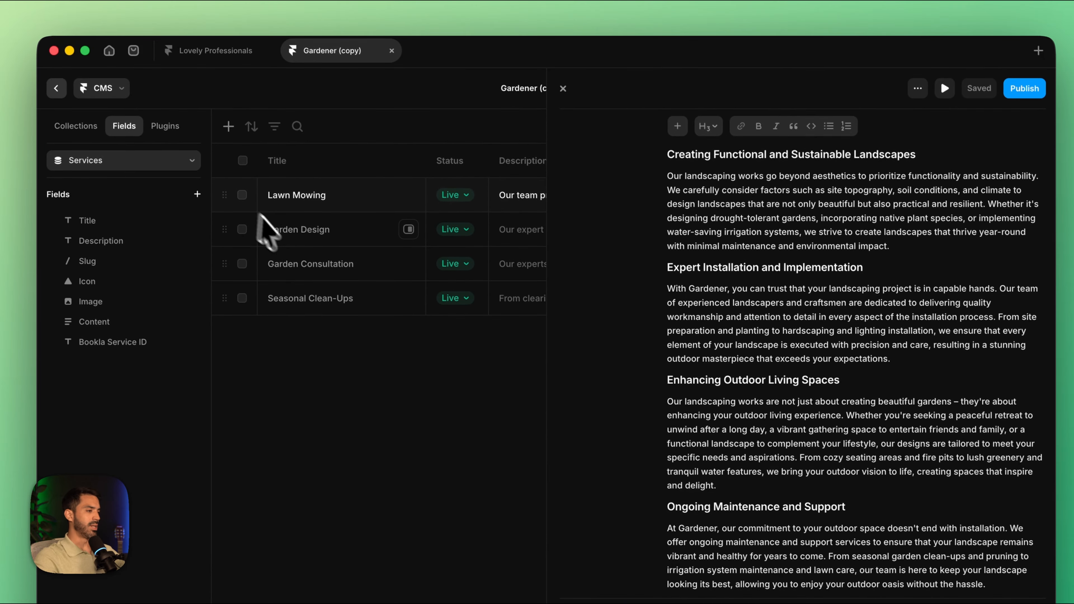
# Step: Open the Garden Design service item and replace its image with Garden Design.jpg from the Downloads folder
pyautogui.click(277, 127)
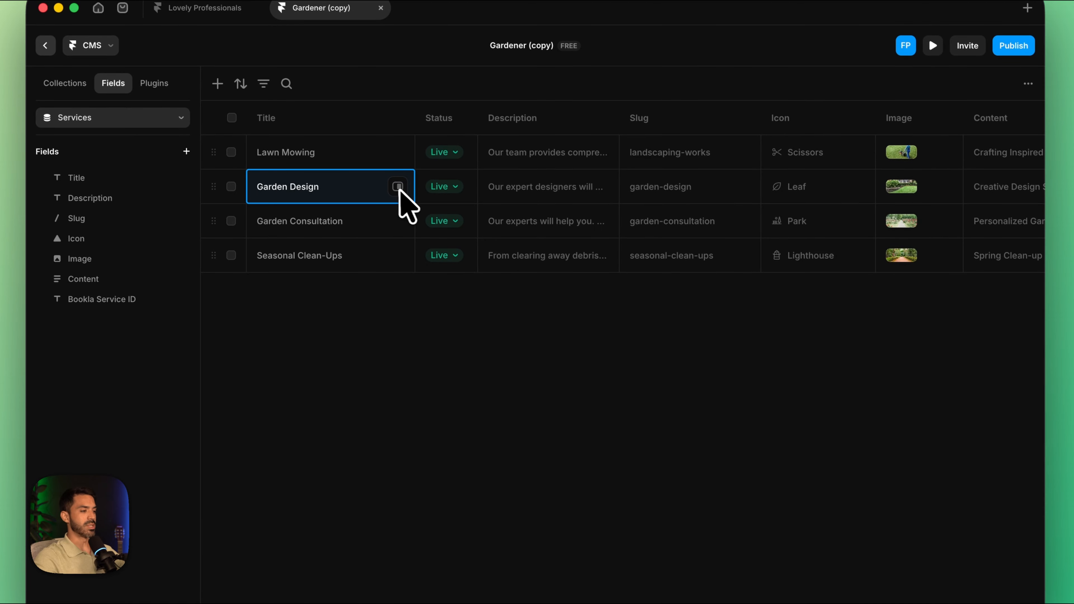
pyautogui.click(408, 230)
pyautogui.click(686, 287)
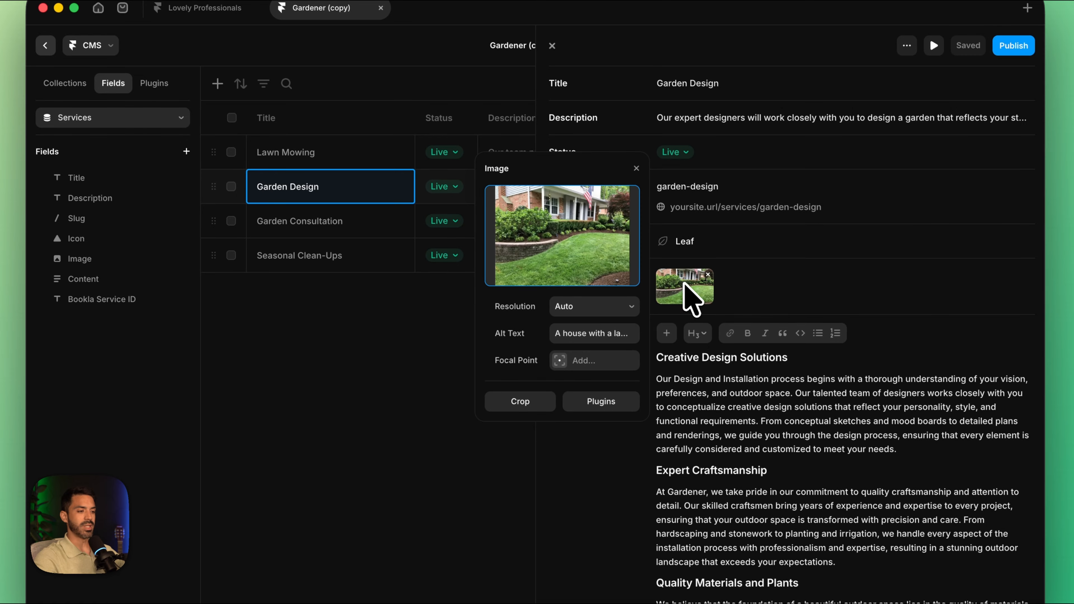
pyautogui.click(577, 250)
pyautogui.scroll(-3, 436, 317)
pyautogui.click(415, 248)
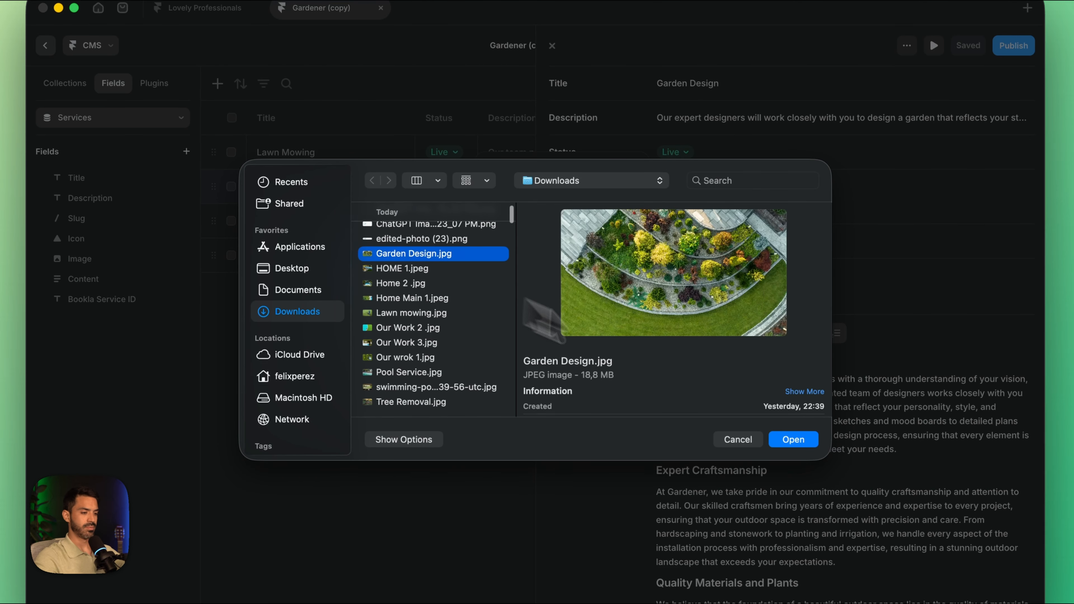
pyautogui.click(794, 439)
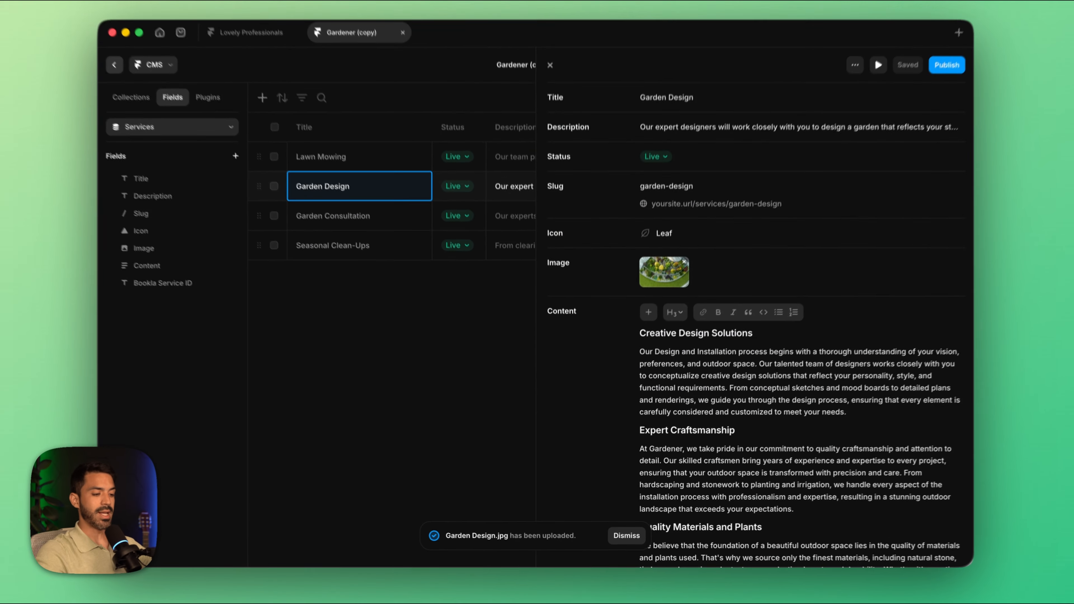
# Step: Copy the Garden Design service's ID from the Bookla platform in Chrome and paste it into the item's Bookla Service ID field in Framer
pyautogui.scroll(-8, 715, 473)
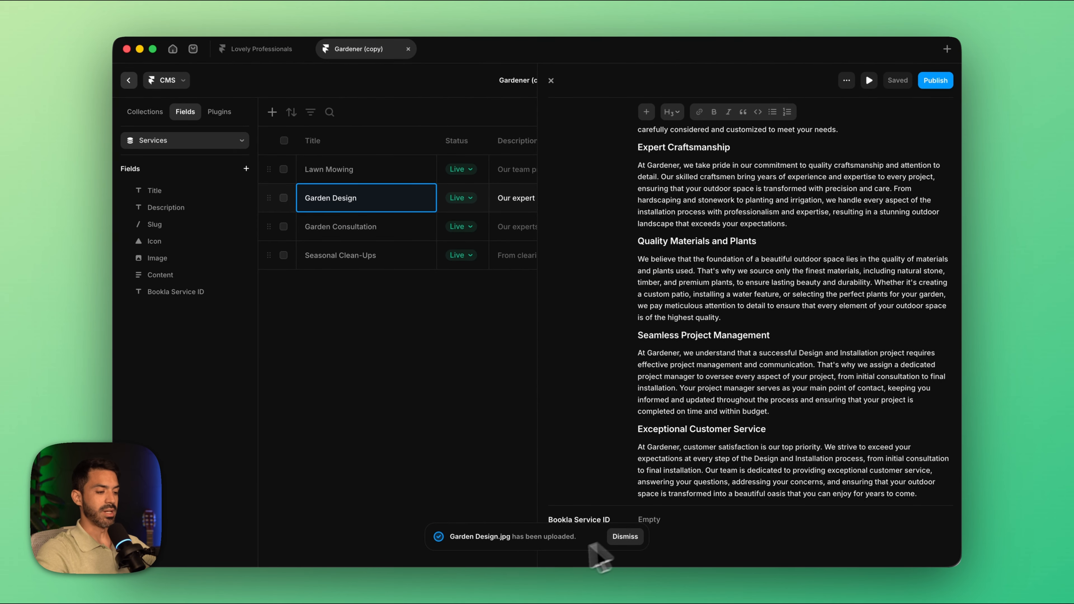
pyautogui.moveTo(492, 576)
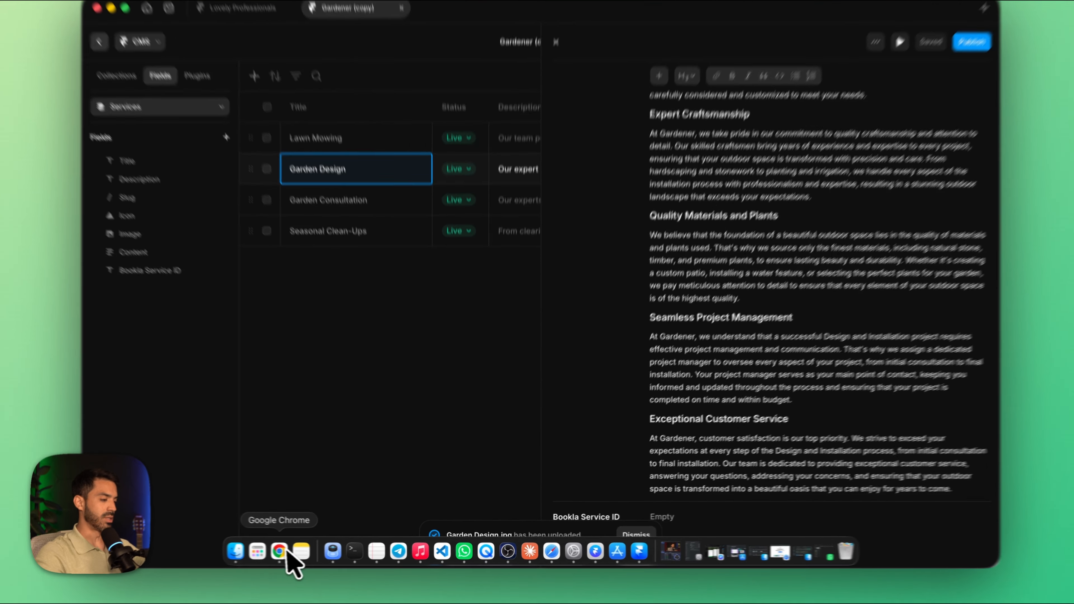
pyautogui.click(284, 551)
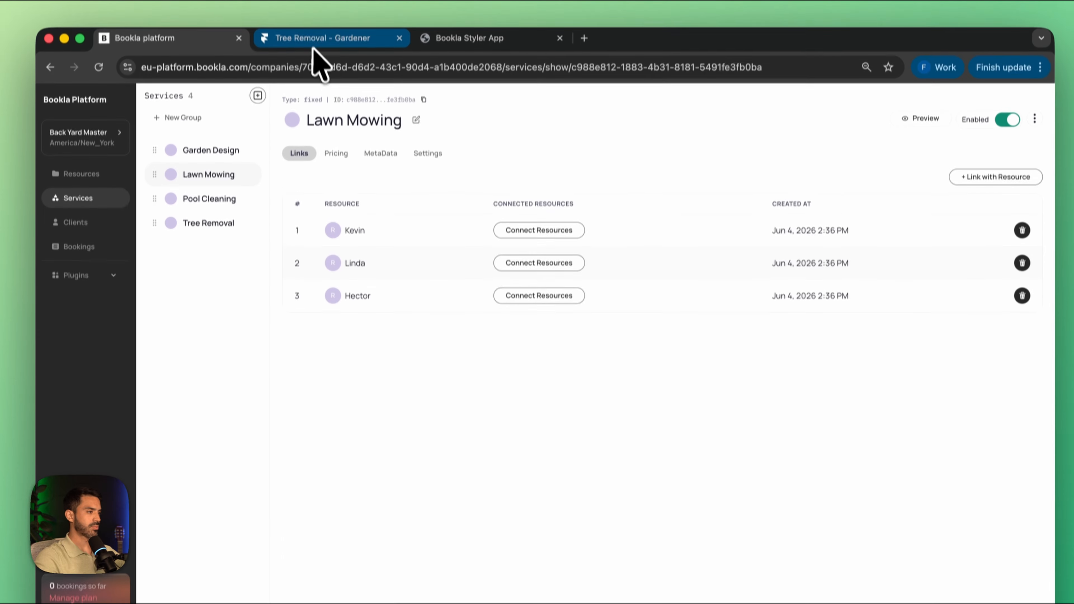
pyautogui.click(226, 164)
pyautogui.click(423, 109)
pyautogui.click(683, 593)
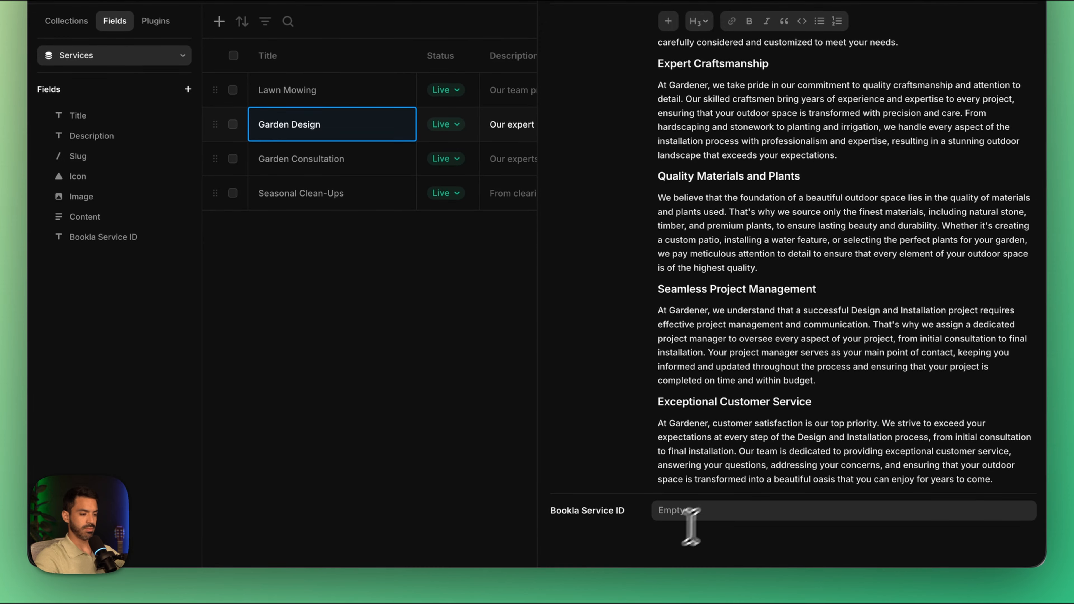
pyautogui.click(689, 512)
pyautogui.press('super+v')
# Step: Open the Garden Consultation service item, retitle it Pool Cleaning, and replace its image with Pool Service.jpg from the Downloads folder
pyautogui.click(341, 226)
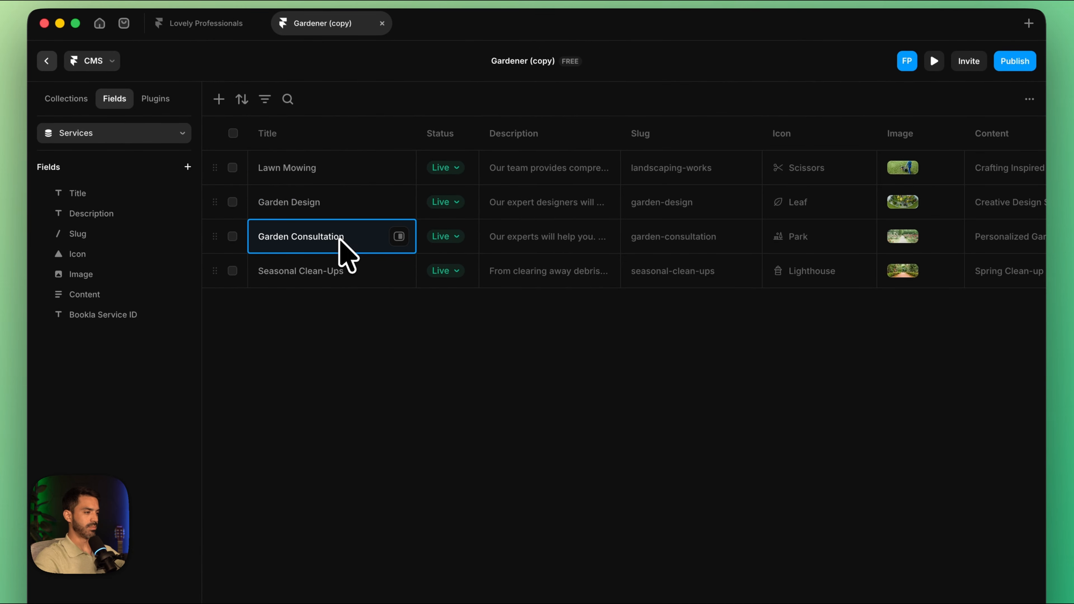
pyautogui.click(399, 236)
pyautogui.tripleClick(816, 103)
pyautogui.write('Pool Cleaning')
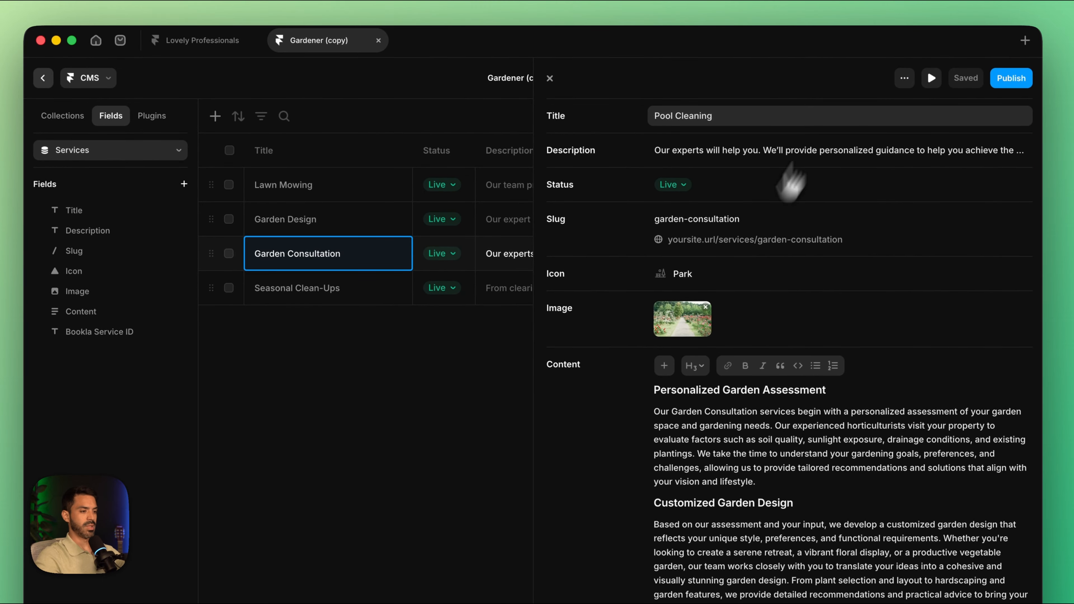
pyautogui.click(683, 319)
pyautogui.click(563, 267)
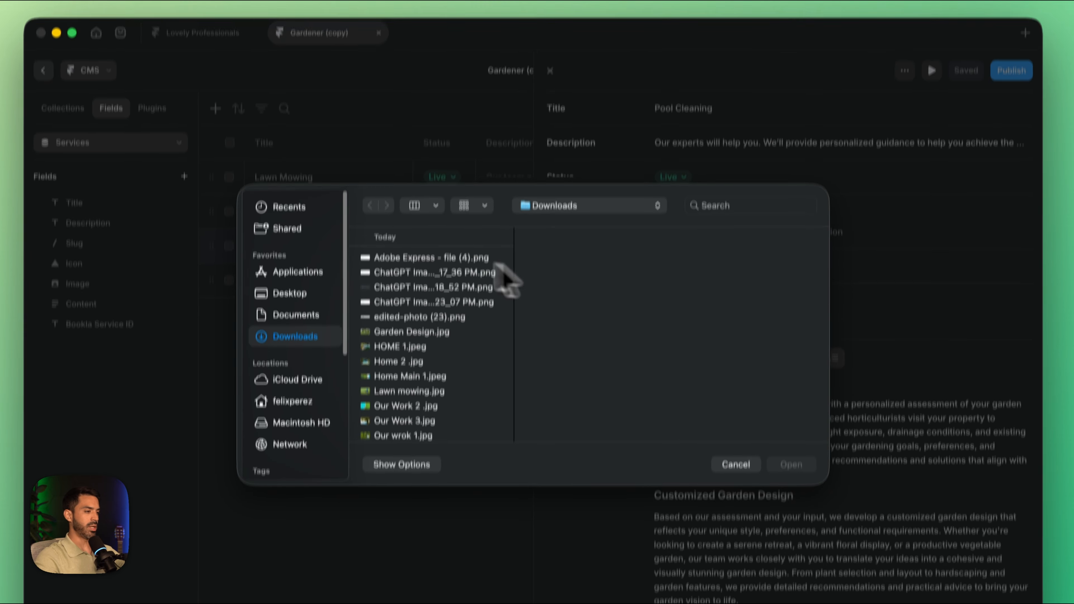
pyautogui.scroll(-4, 418, 334)
pyautogui.click(404, 355)
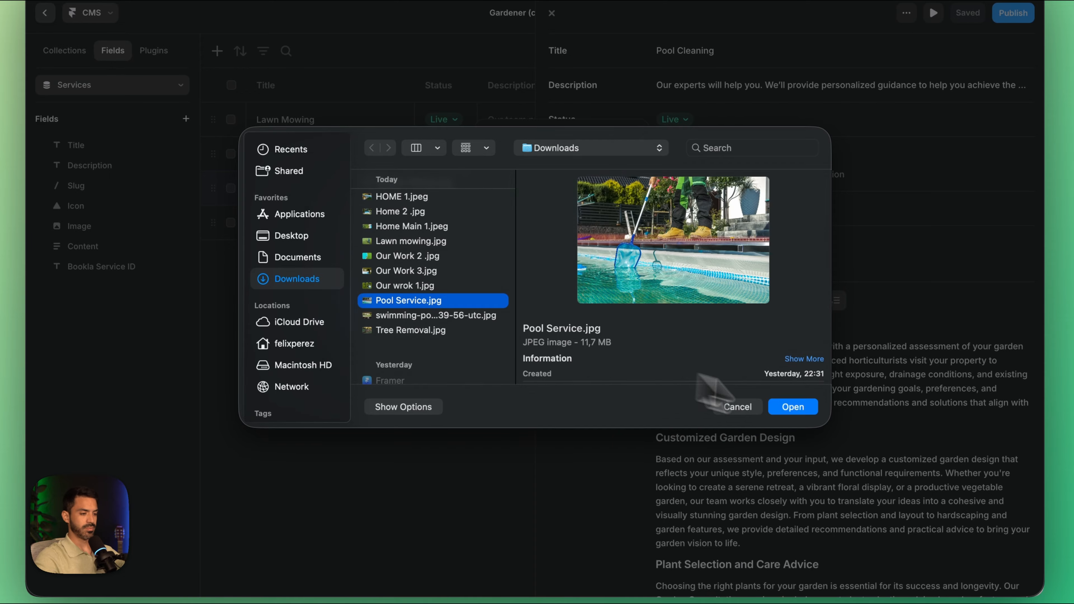
pyautogui.click(780, 463)
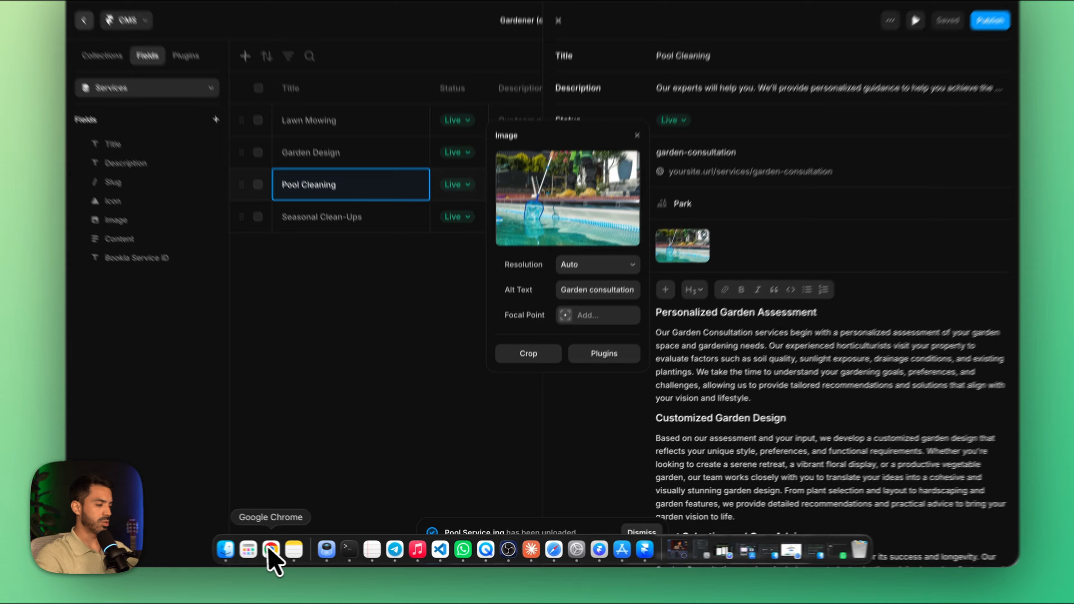
# Step: Copy the Pool Cleaning service's ID from the Bookla platform in Chrome and paste it into the item's Bookla Service ID field in Framer
pyautogui.click(271, 552)
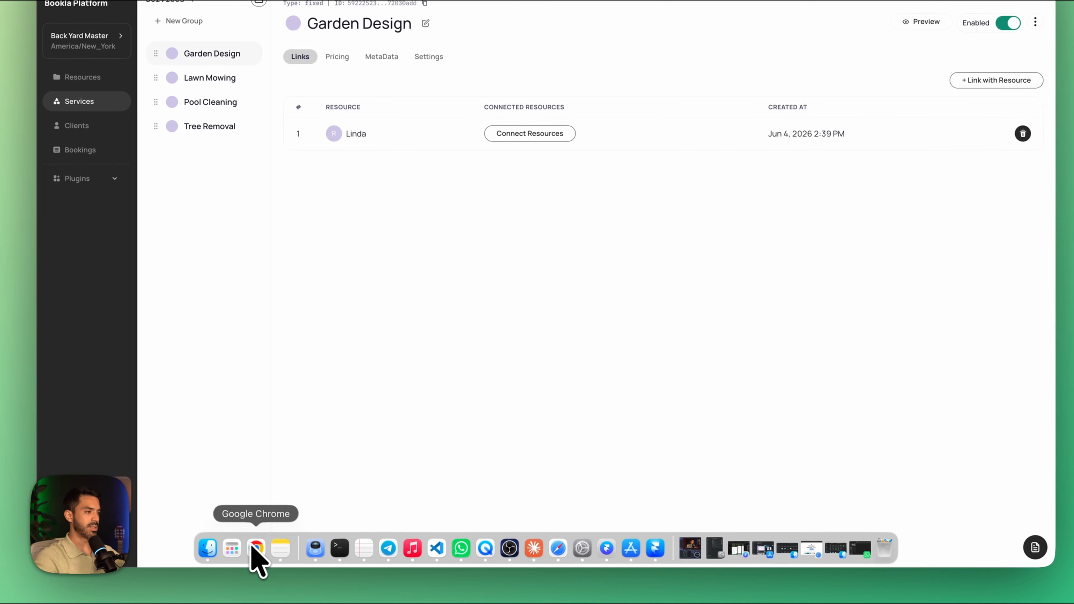
pyautogui.click(209, 201)
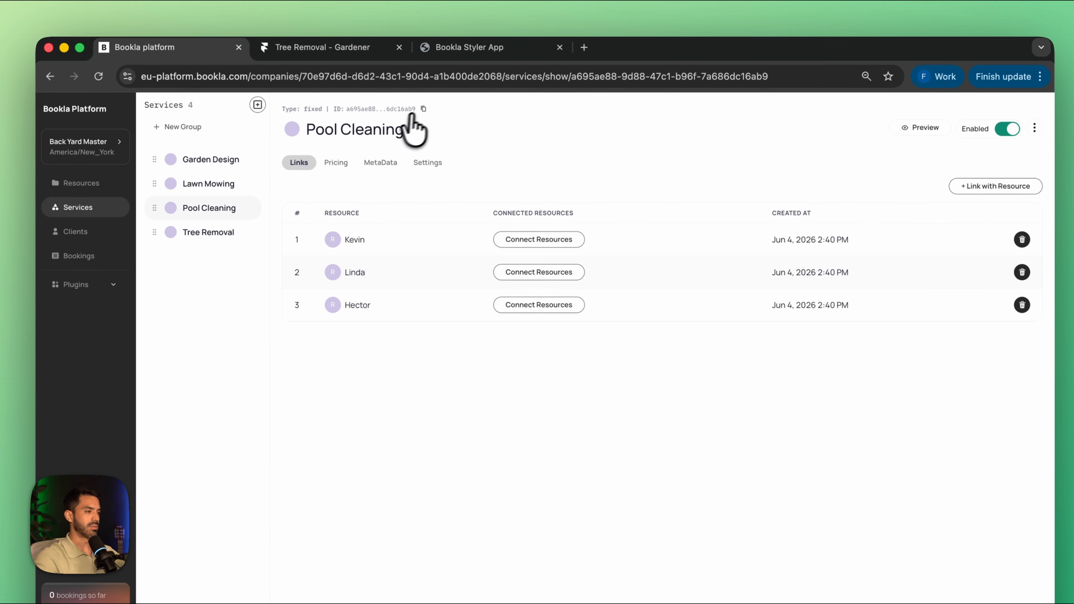
pyautogui.click(423, 102)
pyautogui.click(643, 563)
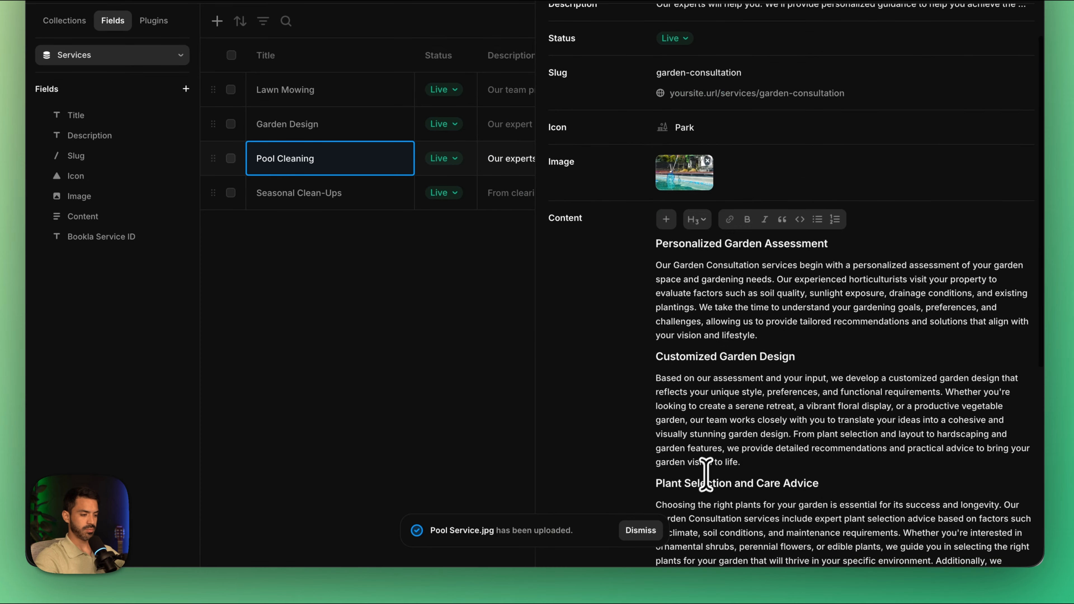
pyautogui.scroll(-8, 504, 473)
pyautogui.click(702, 511)
pyautogui.press('super+v')
# Step: Open the Seasonal Clean-Ups service item, retitle it Tree Removal, and replace its image with Tree Removal.jpg from the Downloads folder
pyautogui.click(347, 198)
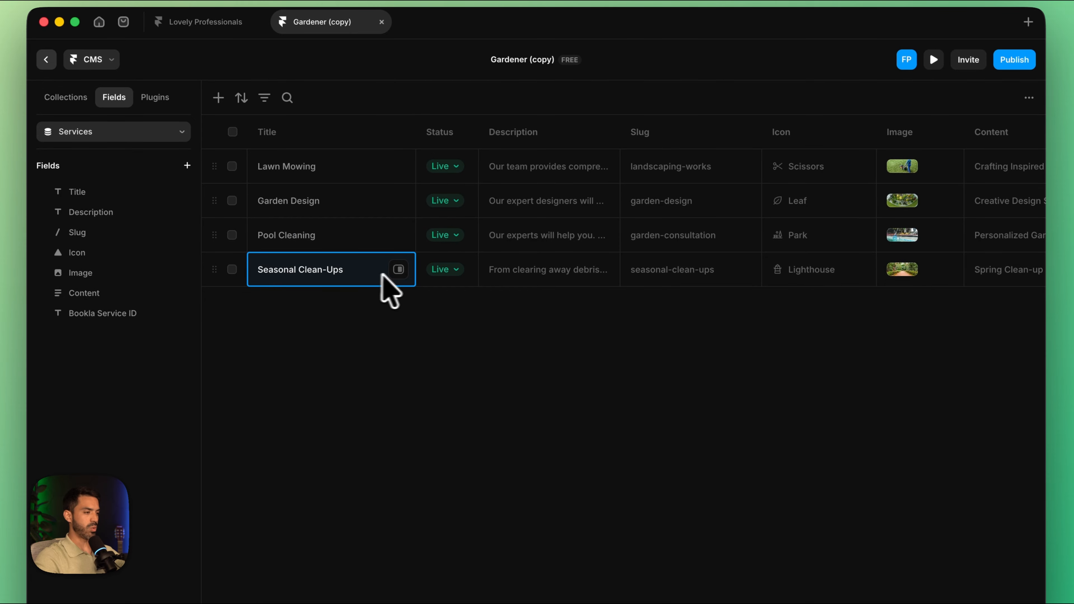
pyautogui.click(398, 270)
pyautogui.moveTo(774, 97); pyautogui.dragTo(596, 102)
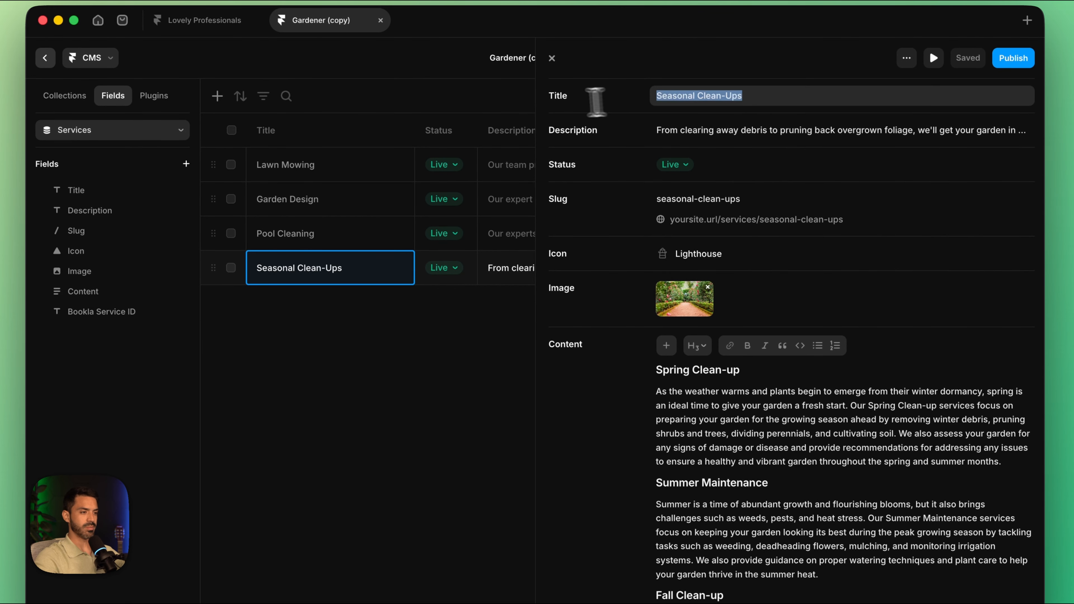
pyautogui.write('Tree Removal')
pyautogui.click(685, 296)
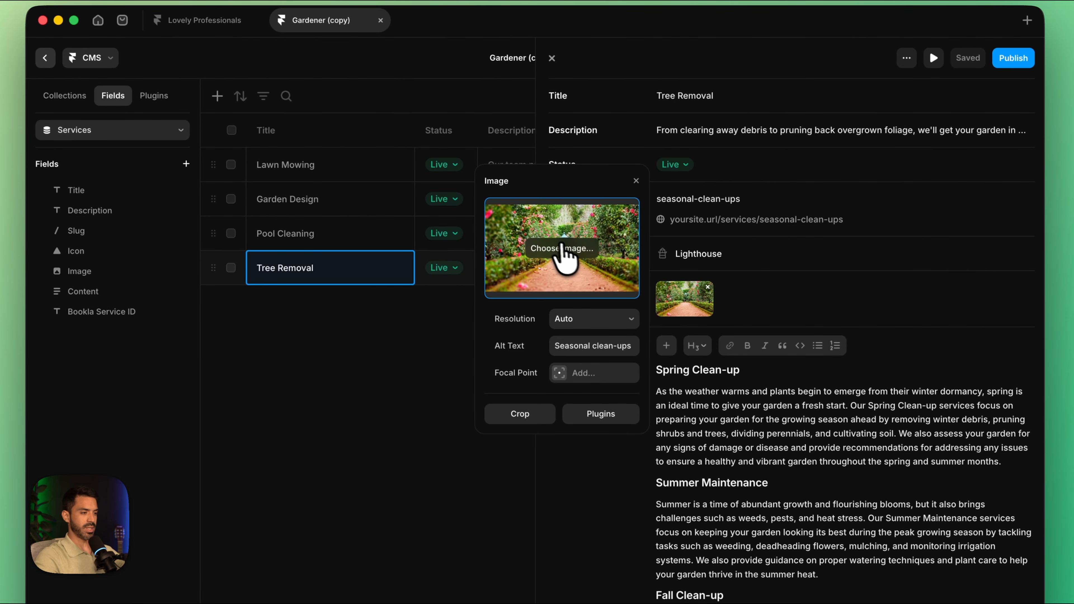
pyautogui.click(562, 249)
pyautogui.scroll(-3, 456, 281)
pyautogui.click(444, 365)
pyautogui.click(794, 451)
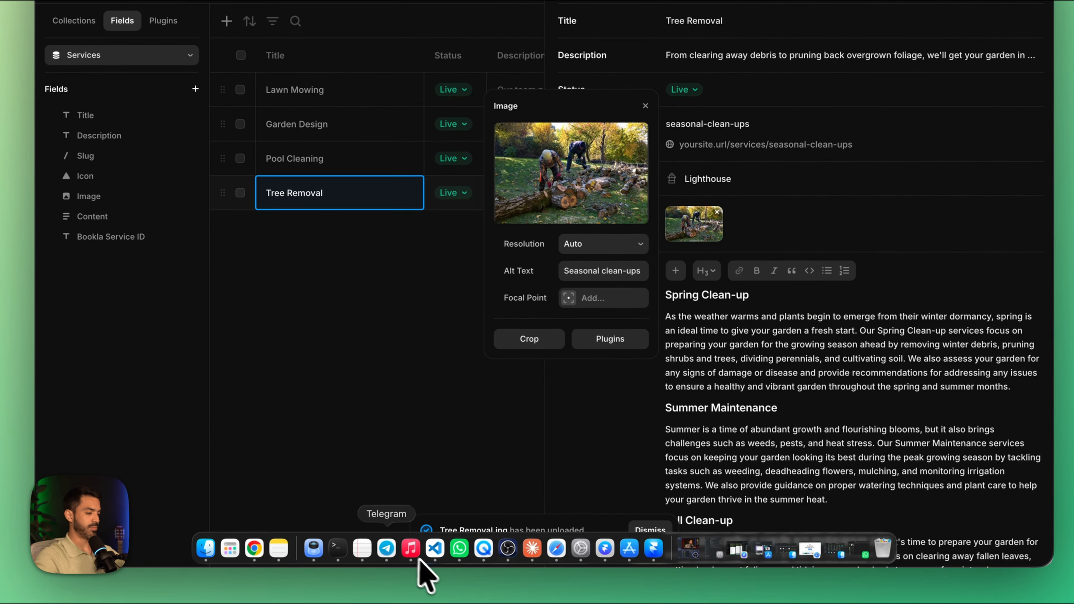
# Step: Paste the Tree Removal service's Bookla ID into the item's Bookla Service ID field
pyautogui.click(416, 550)
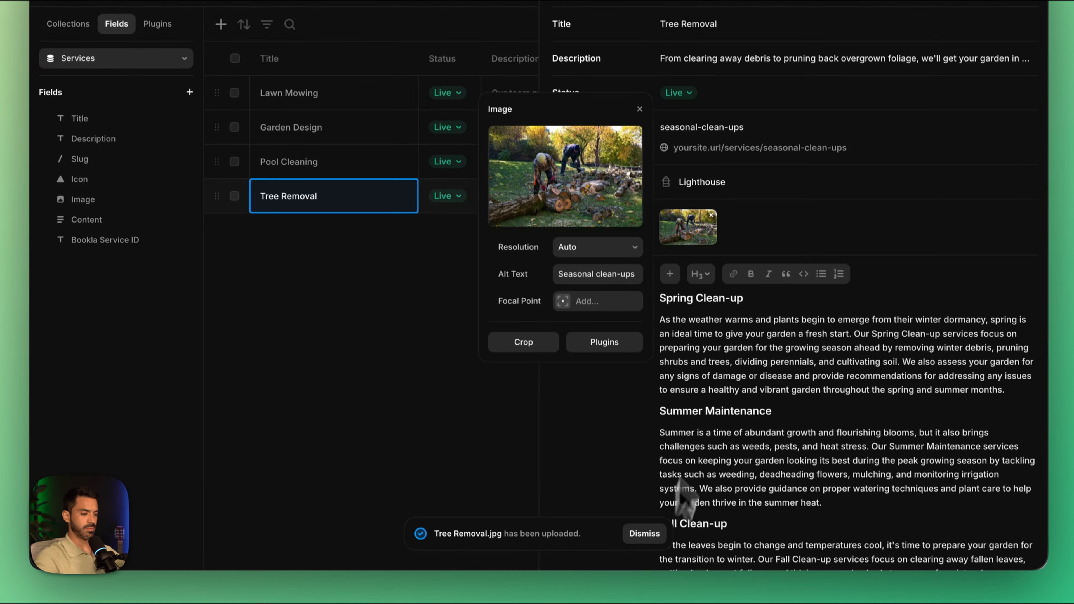
pyautogui.scroll(-10, 691, 509)
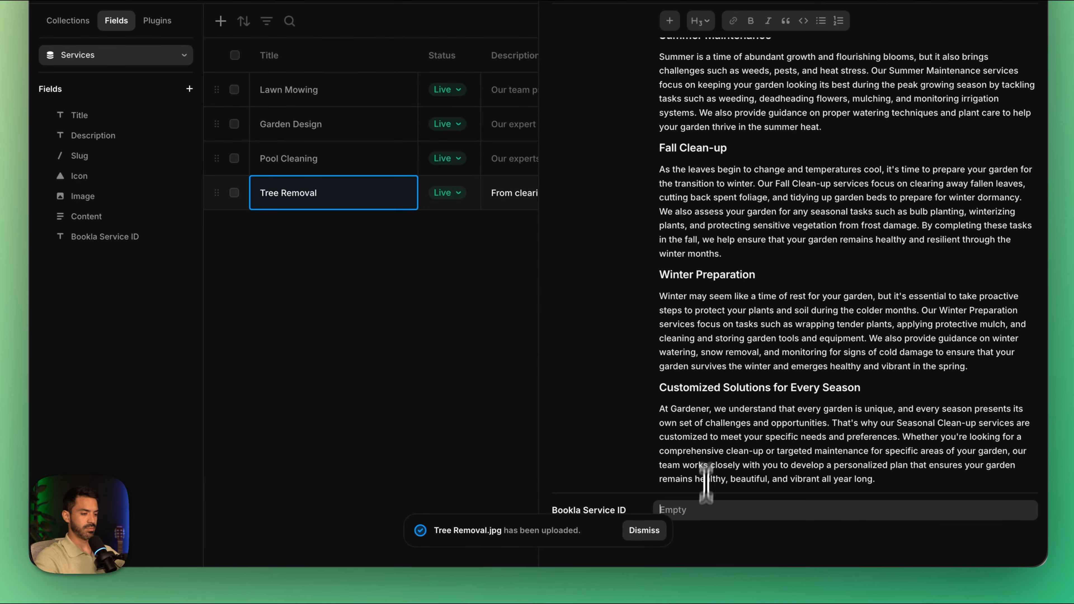
pyautogui.press('super+v')
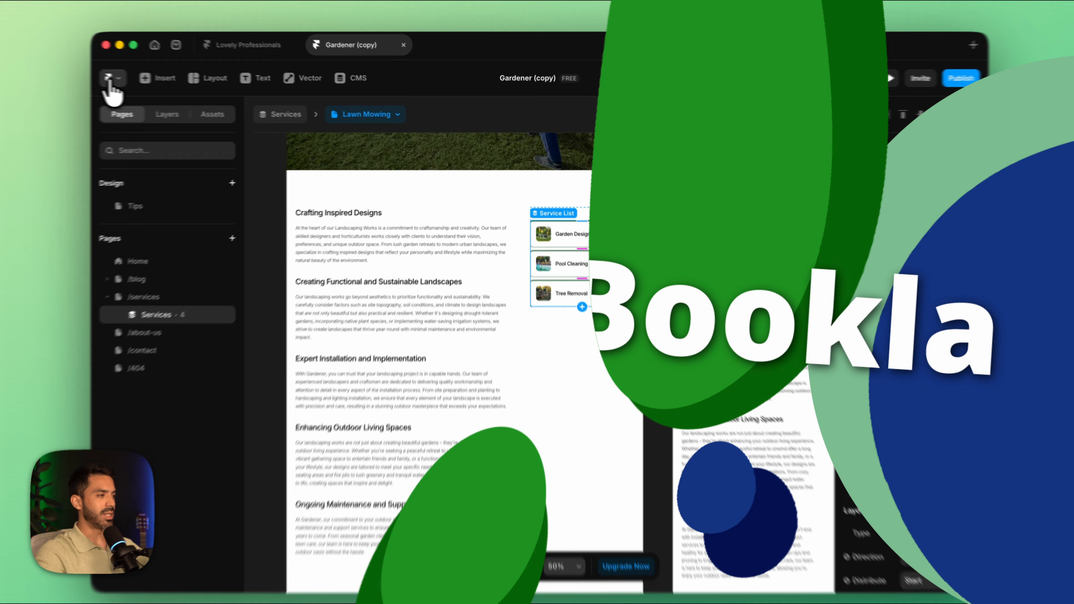
# Step: Find the Bookla plugin in the Framer Marketplace and open it in the Gardener (copy) project
pyautogui.click(133, 80)
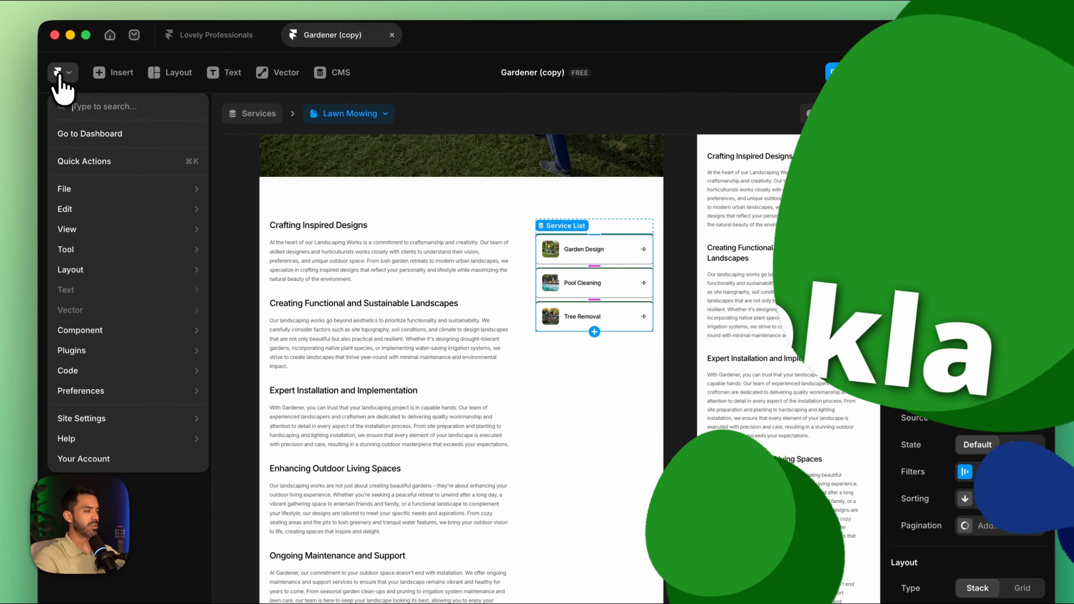
pyautogui.moveTo(170, 320)
pyautogui.click(277, 356)
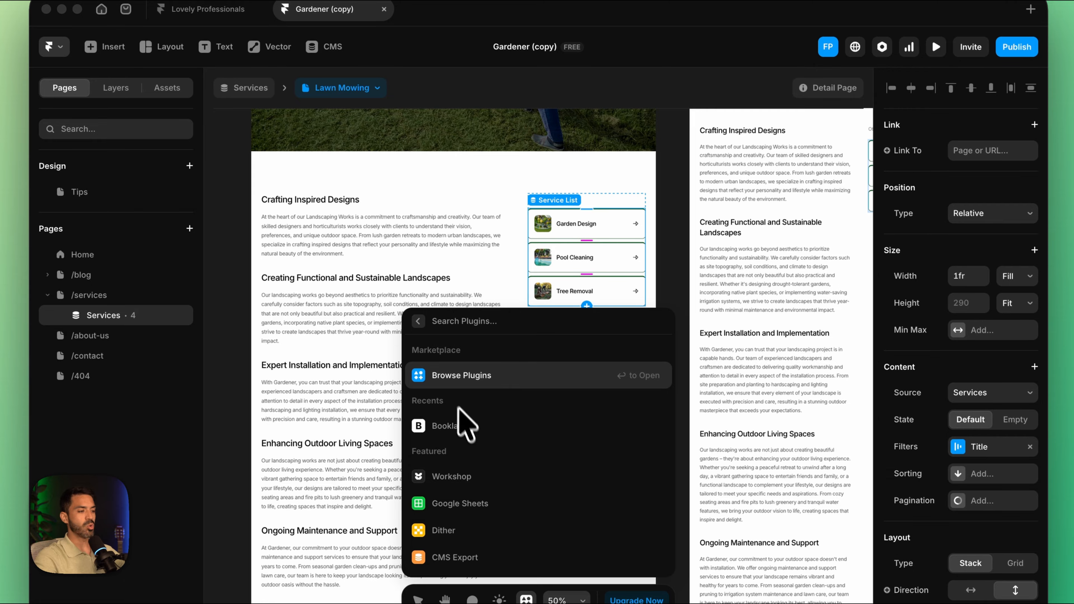
pyautogui.click(431, 381)
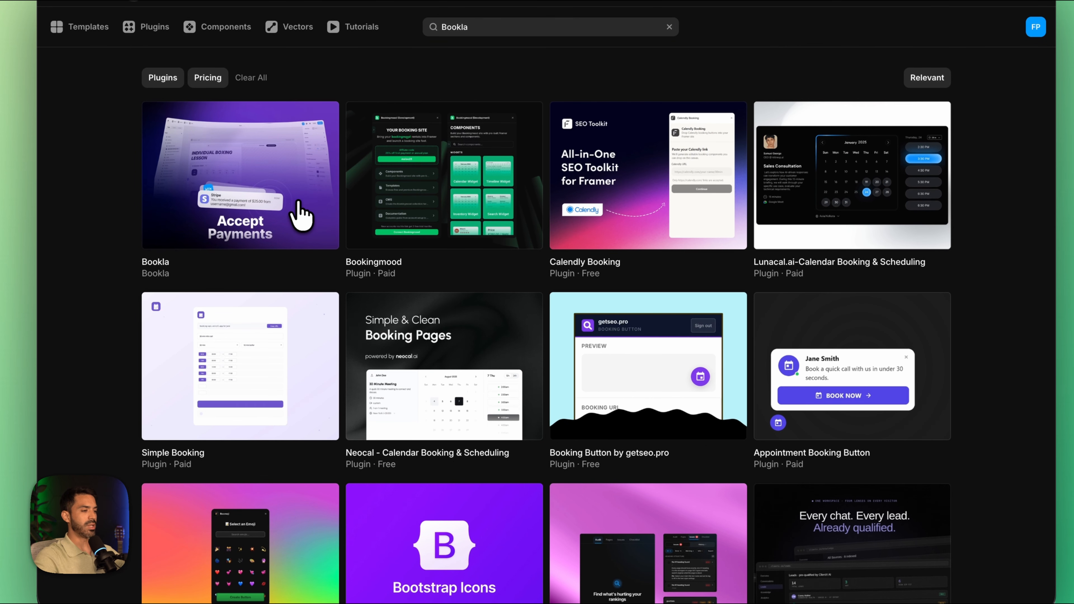
pyautogui.click(271, 187)
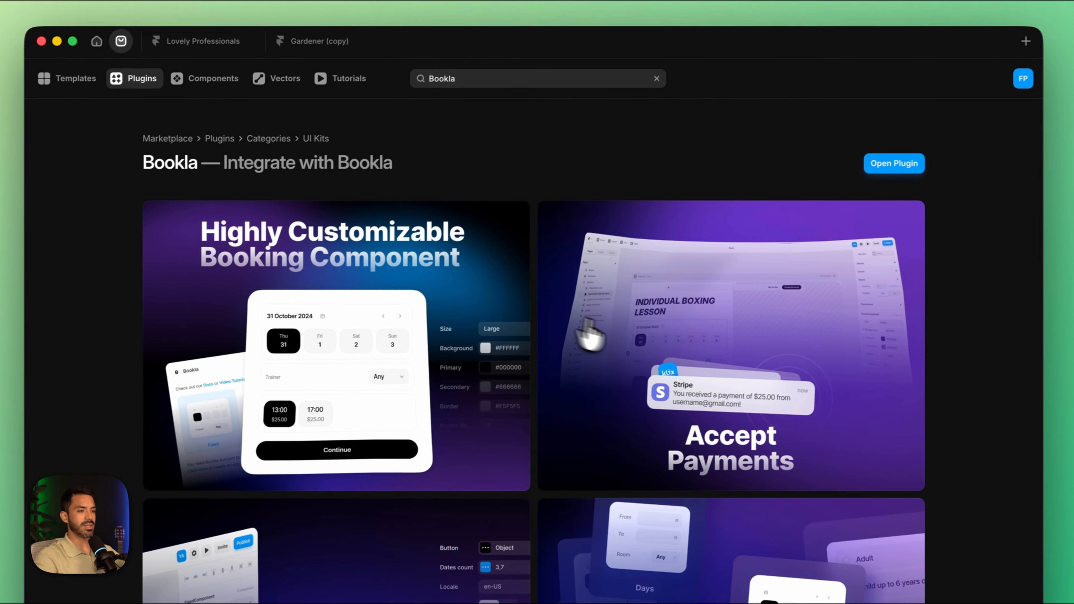
pyautogui.click(889, 166)
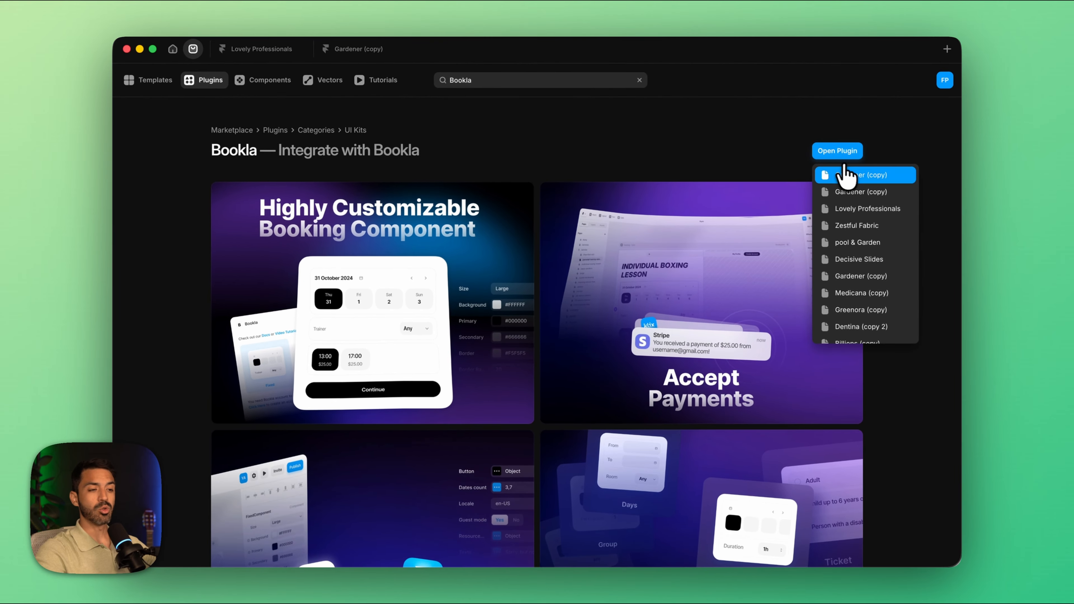
pyautogui.click(845, 175)
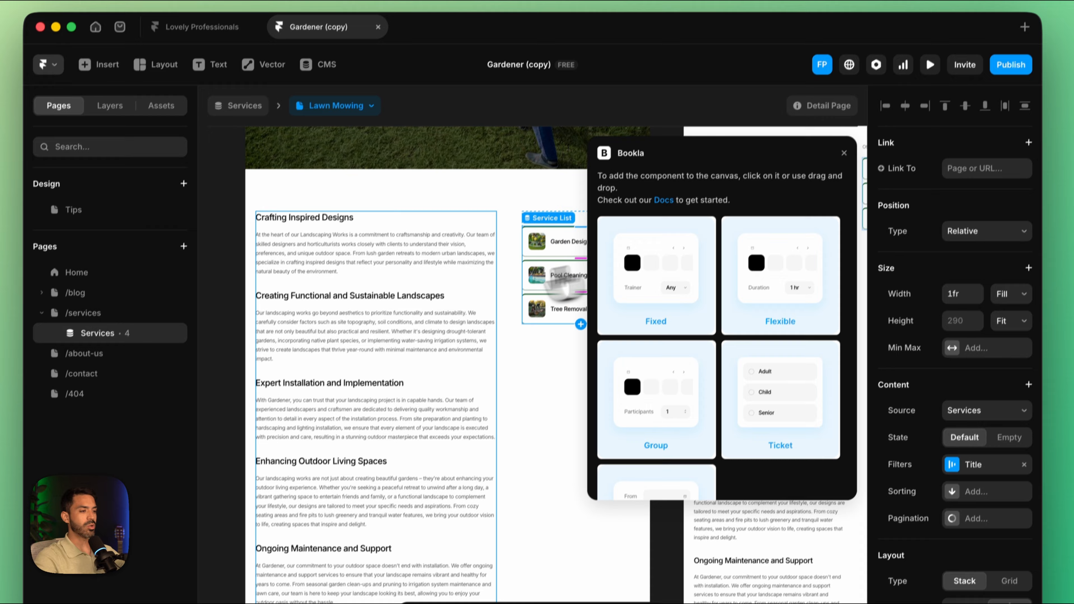
# Step: Examine the Lawn Mowing detail page, the Home page's services section and the component types offered by the Bookla plugin
pyautogui.hscroll(-1, 440, 292)
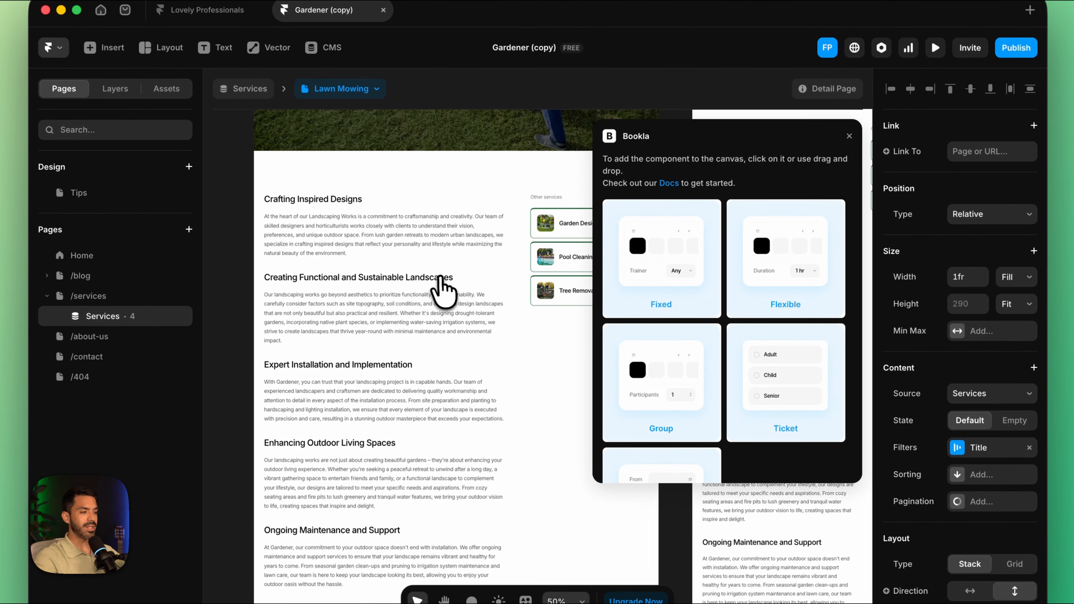
pyautogui.scroll(-3, 581, 304)
pyautogui.scroll(-1, 514, 249)
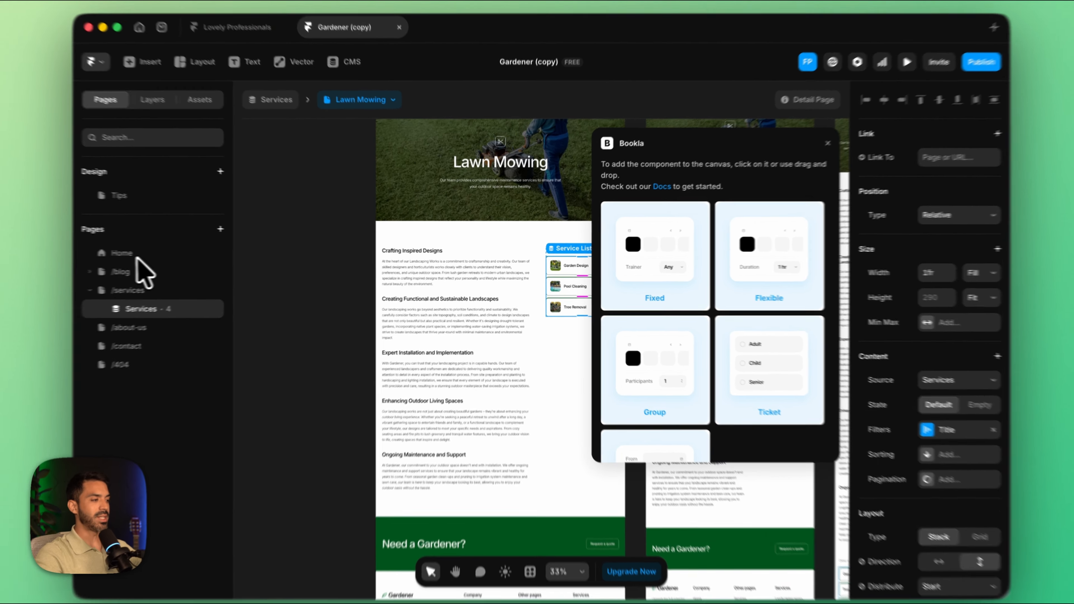
pyautogui.click(152, 254)
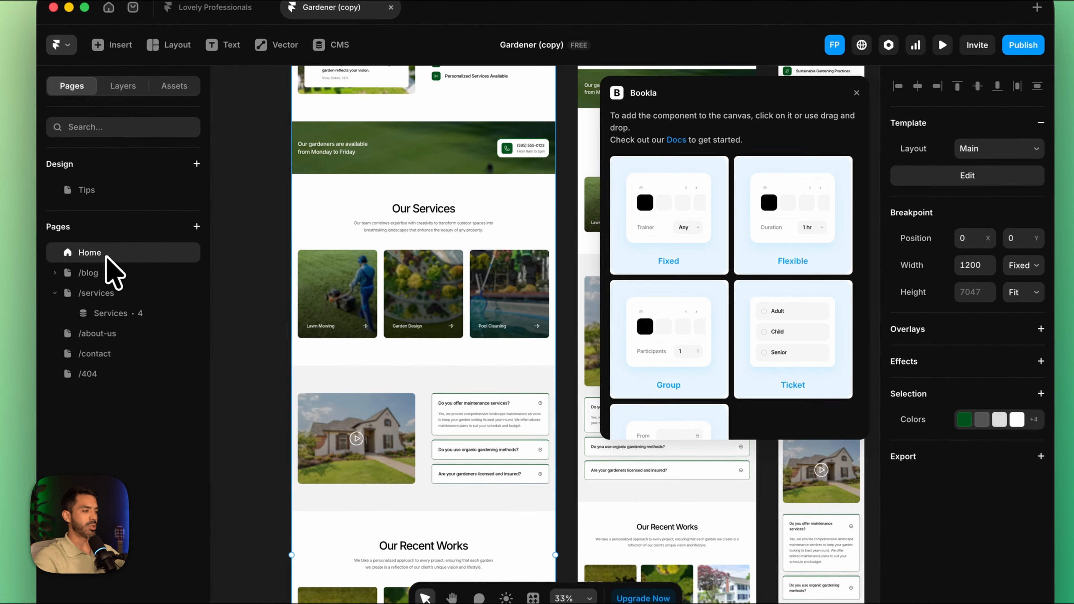
pyautogui.scroll(2, 444, 326)
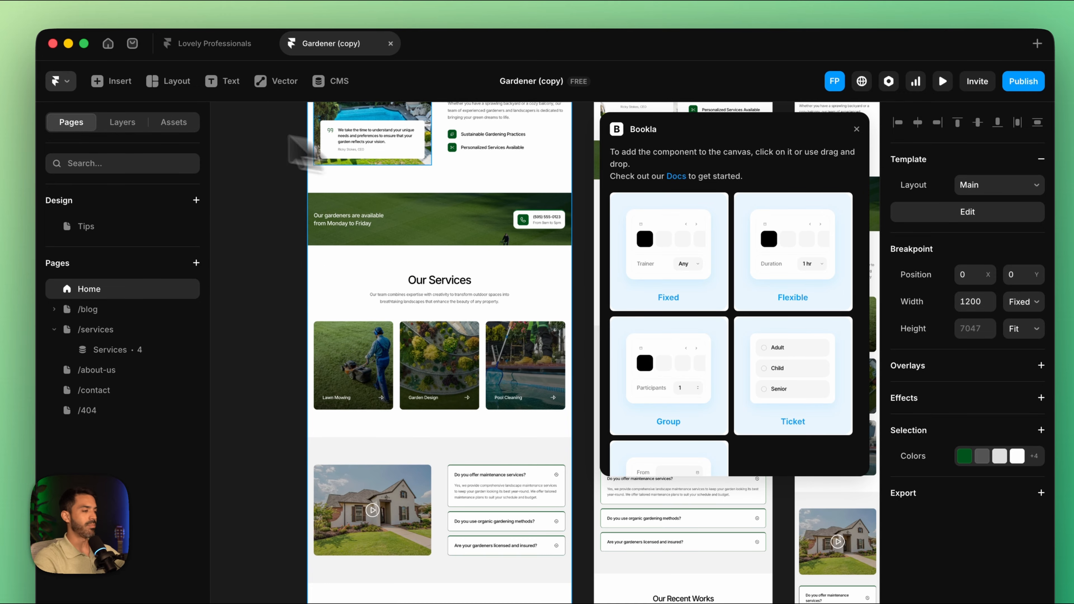
pyautogui.click(110, 350)
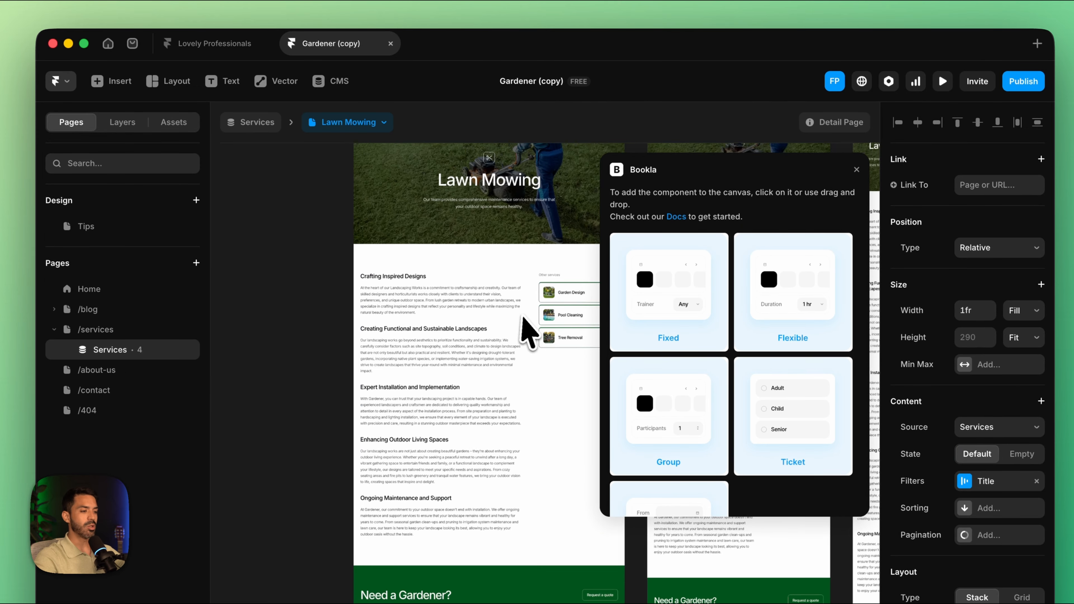
pyautogui.scroll(-1, 525, 323)
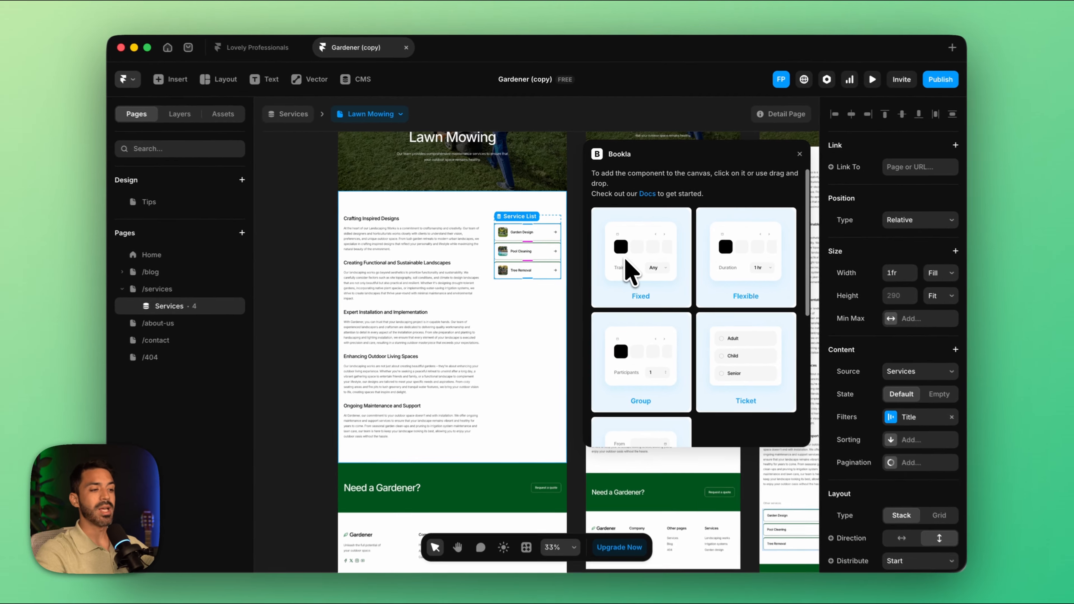
pyautogui.scroll(-5, 633, 306)
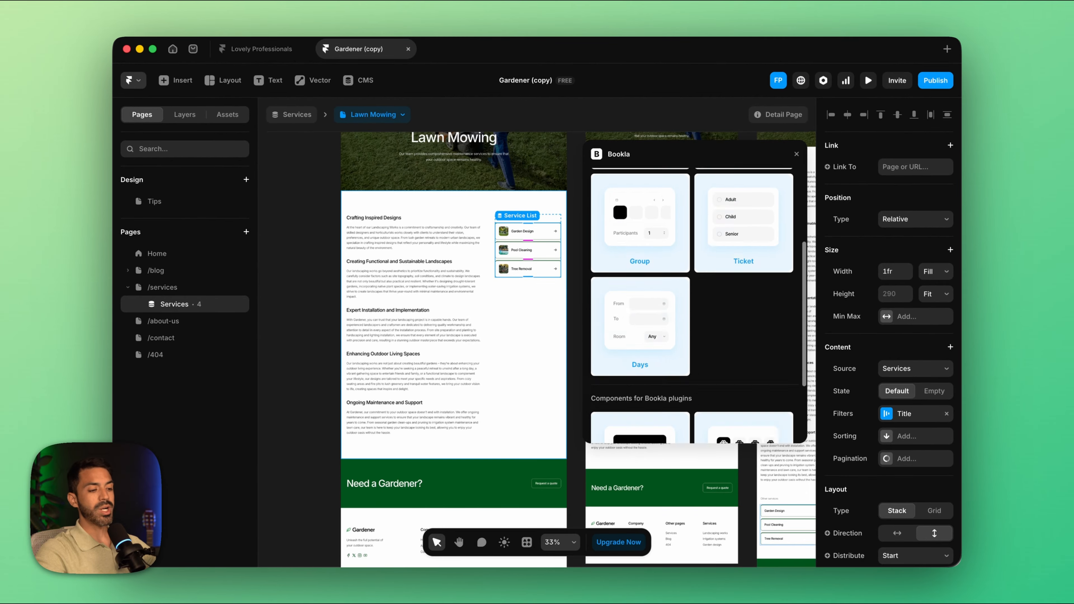
pyautogui.scroll(5, 628, 295)
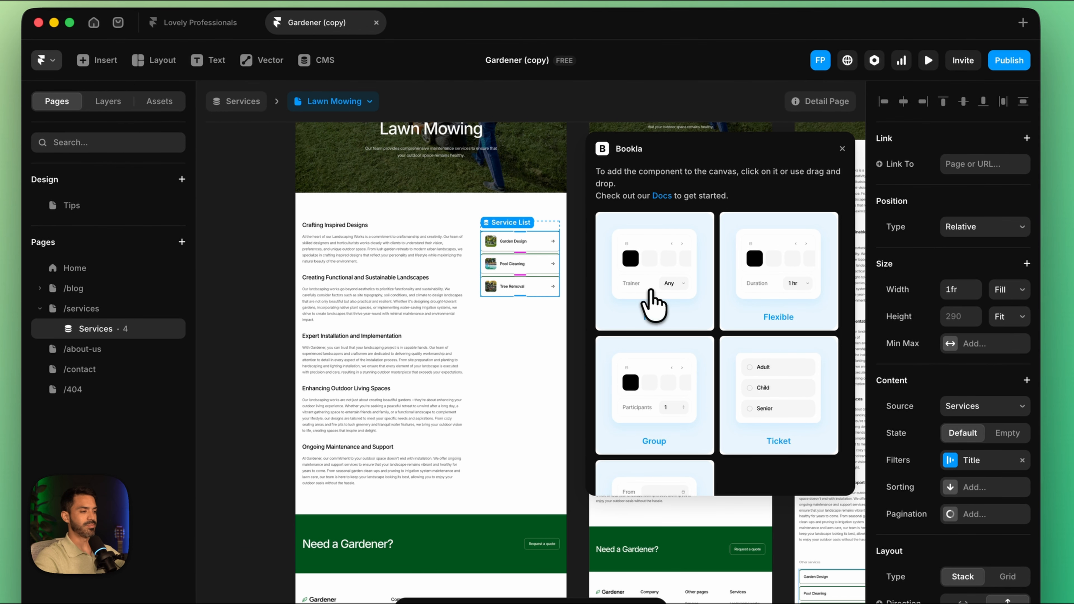
# Step: Insert the Bookla Fixed component on the Services detail page, try placing it inside the service content section, and undo that placement
pyautogui.click(636, 284)
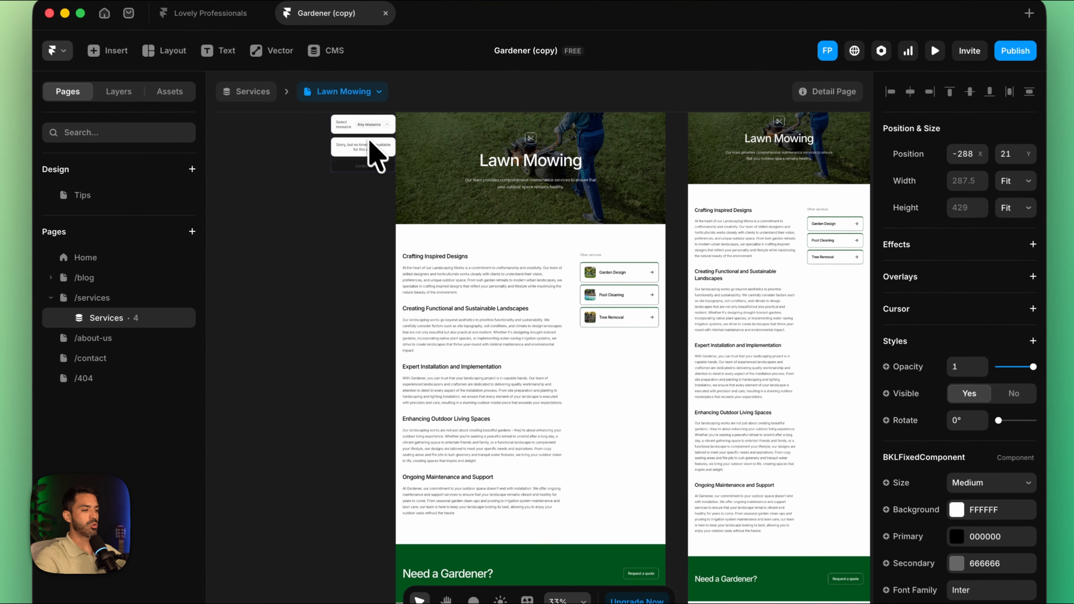
pyautogui.moveTo(393, 169); pyautogui.dragTo(610, 396)
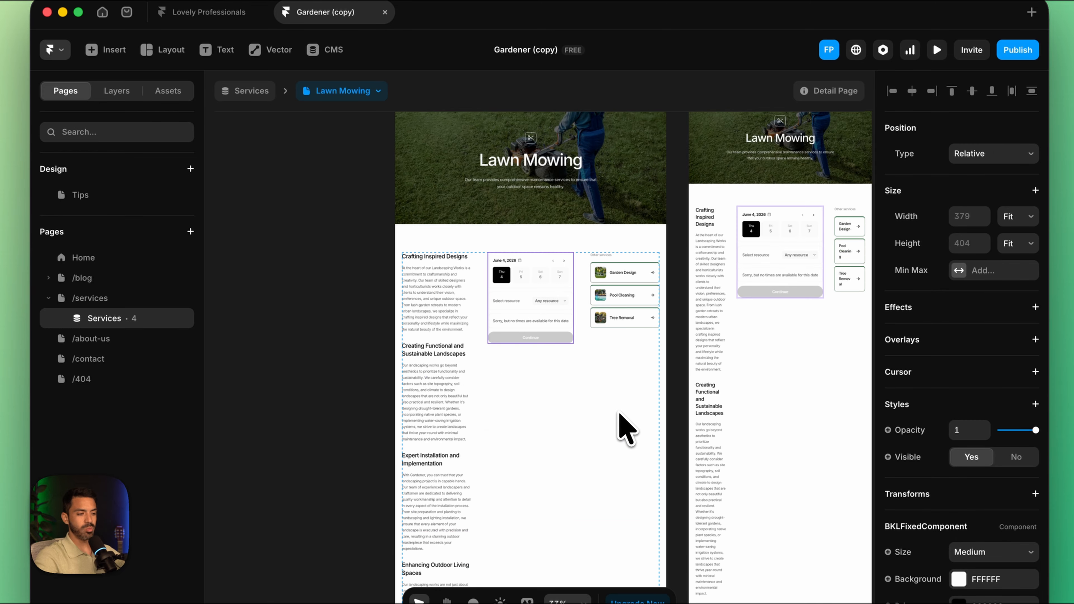
pyautogui.press('super+z')
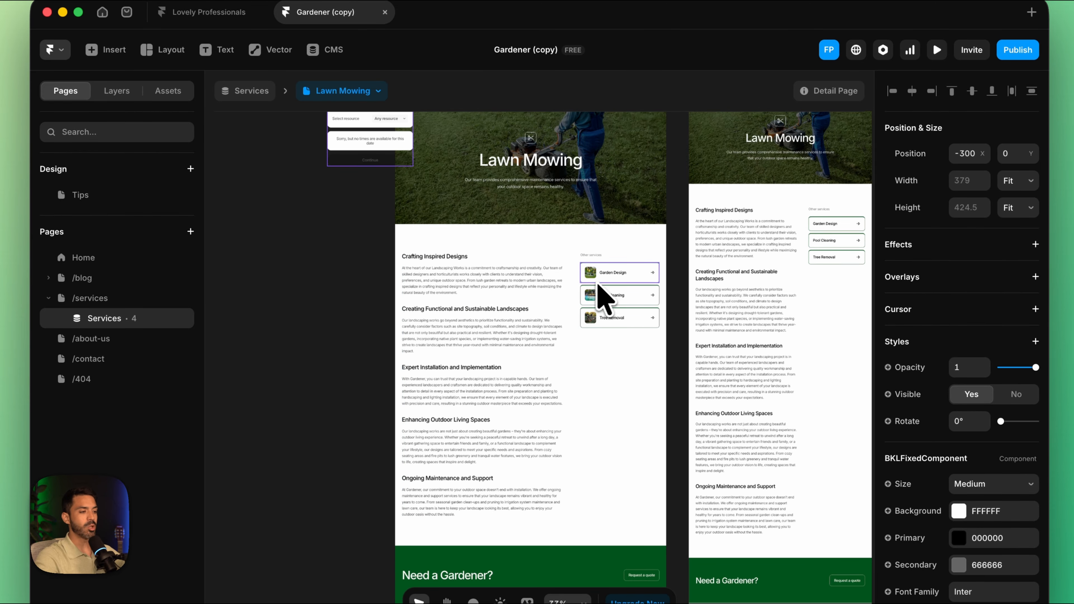
# Step: Replace the Related Services list in the desktop service page's Sidebar with the Bookla Workspace's BKLFixedComponent
pyautogui.click(611, 285)
pyautogui.click(119, 91)
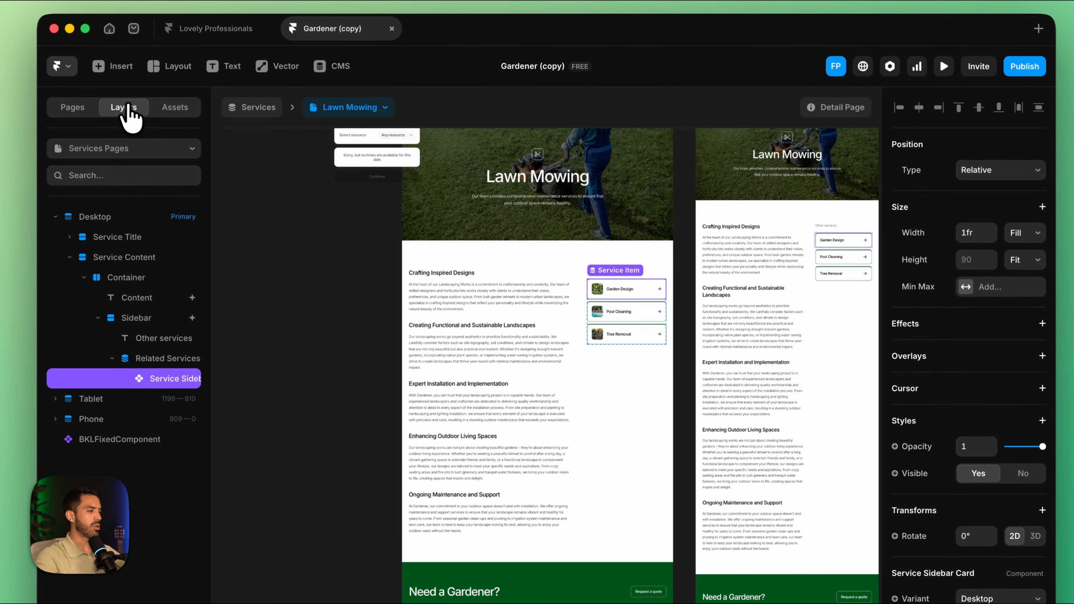
pyautogui.click(137, 319)
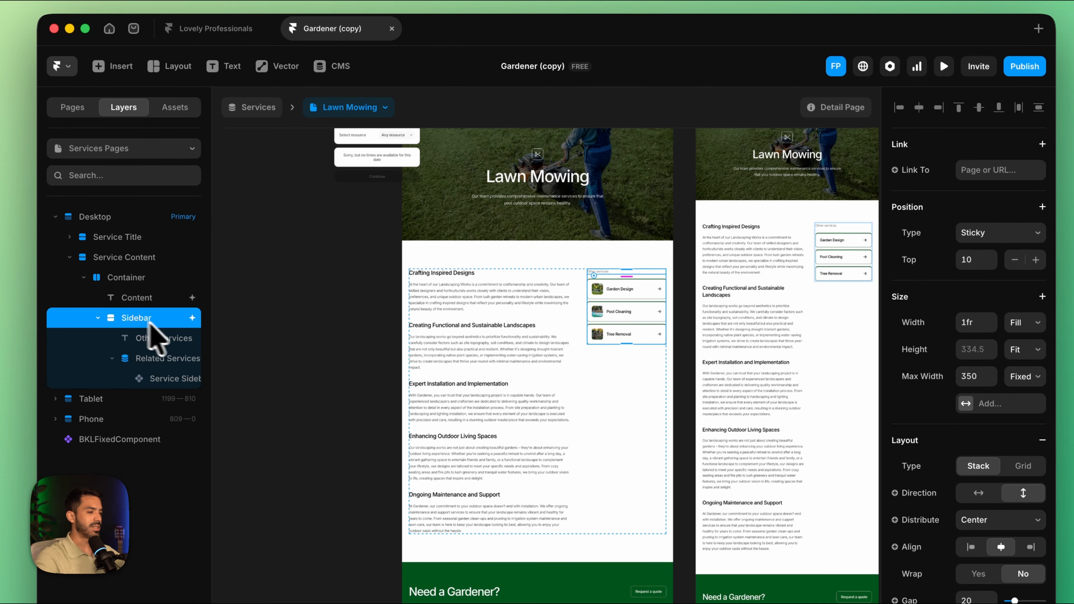
pyautogui.click(162, 341)
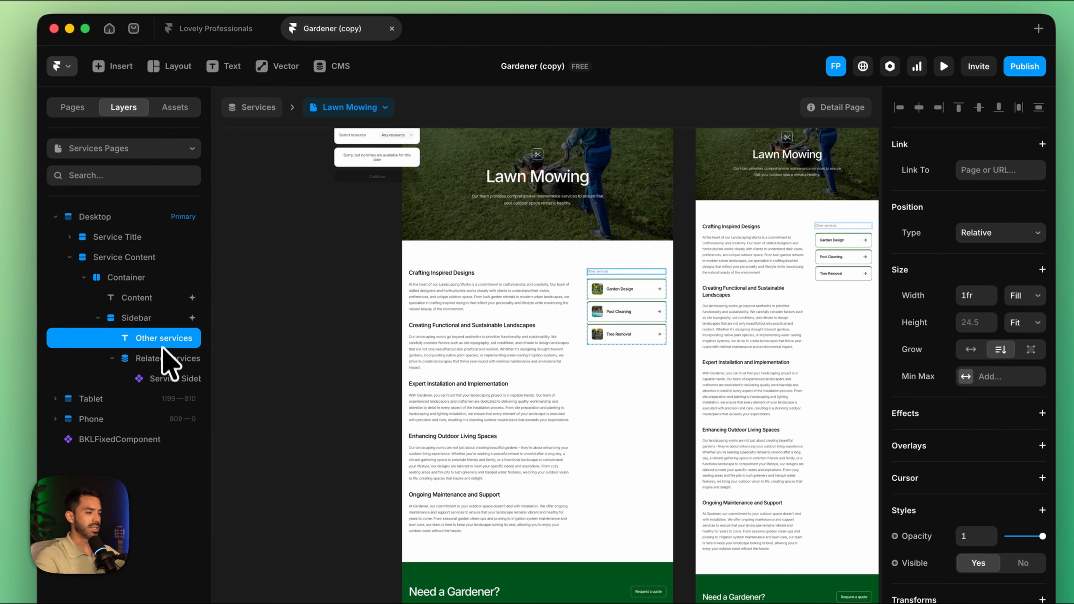
pyautogui.click(168, 359)
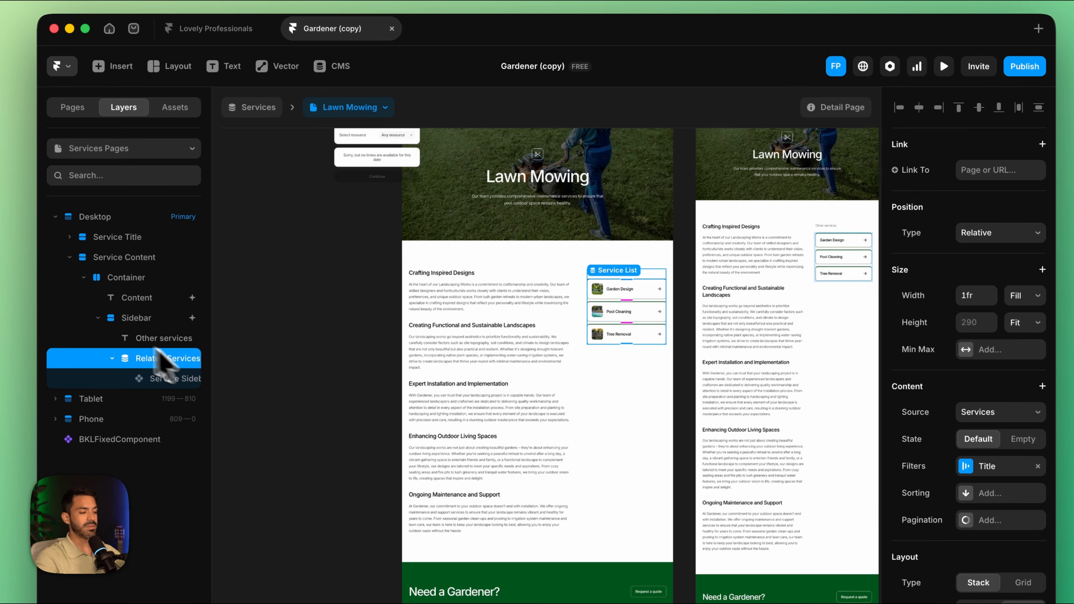
pyautogui.rightClick(157, 367)
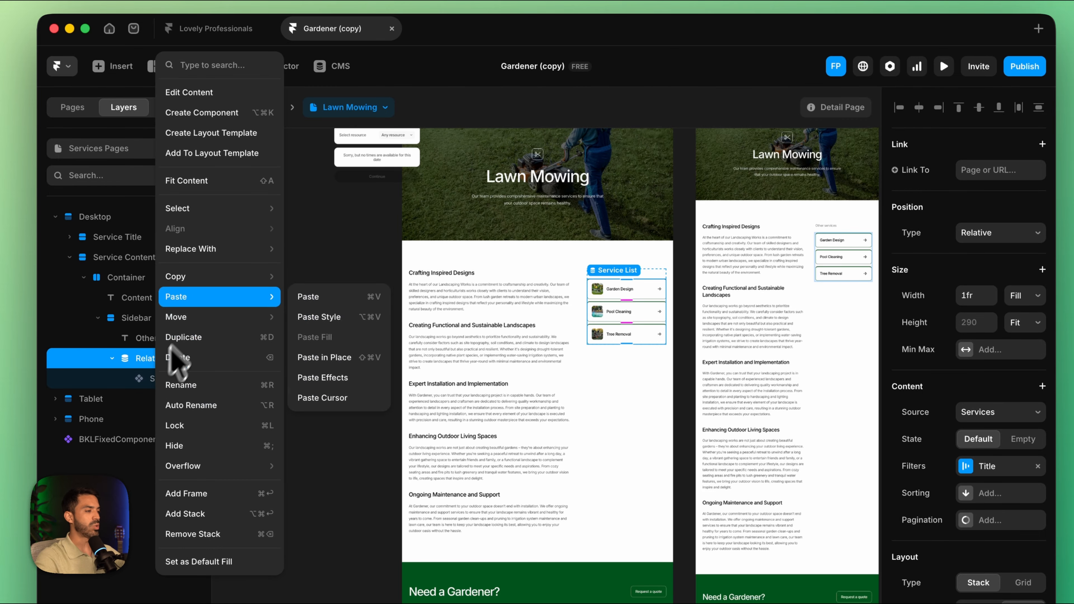
pyautogui.moveTo(219, 248)
pyautogui.moveTo(351, 250)
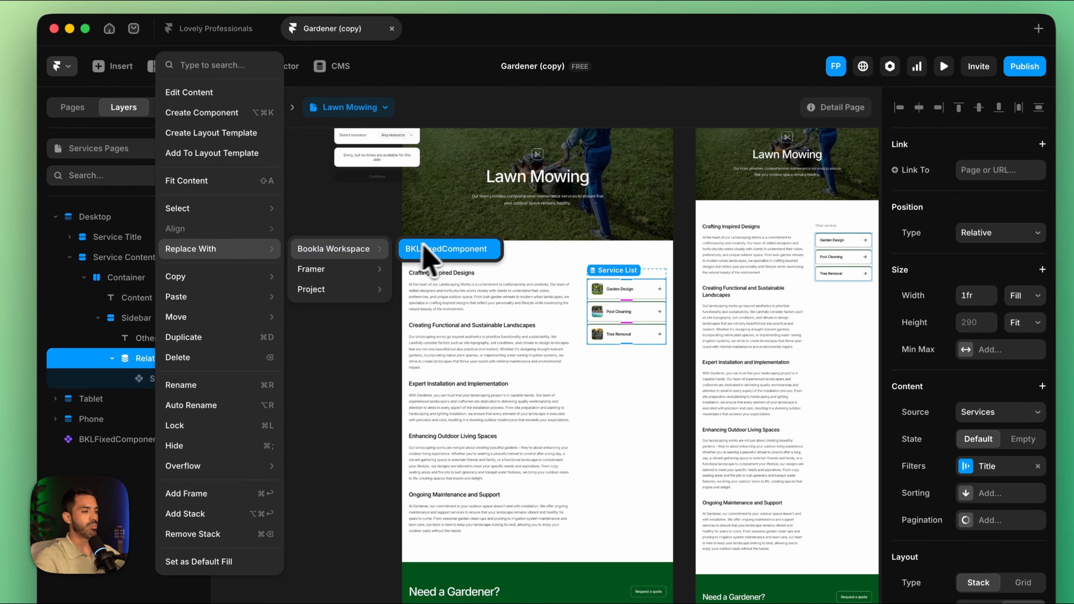
pyautogui.click(440, 249)
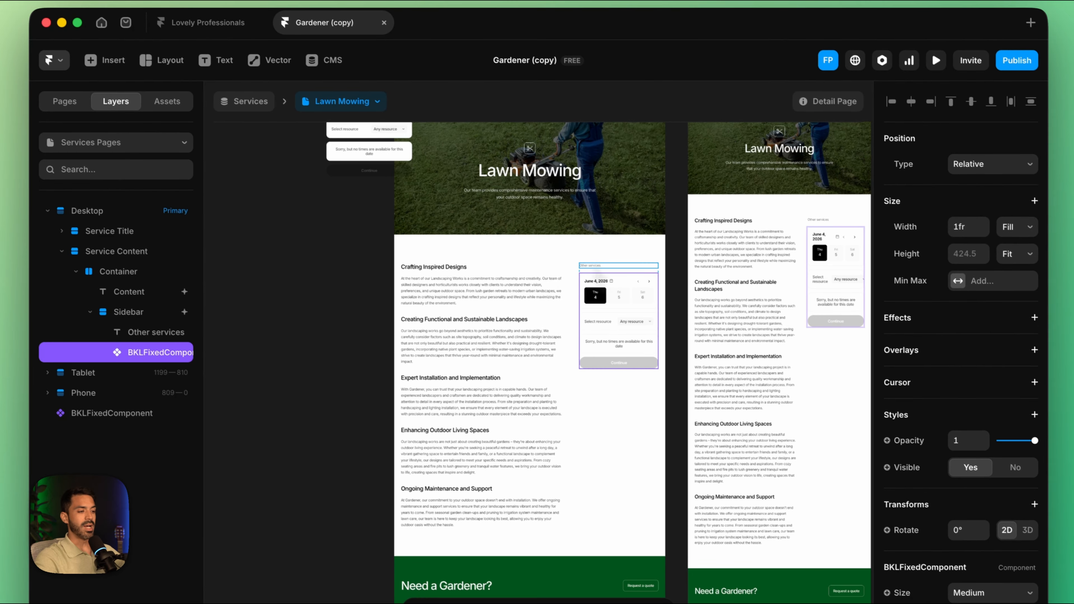
# Step: Delete the "Other services" text above the booking component in the Sidebar
pyautogui.click(598, 266)
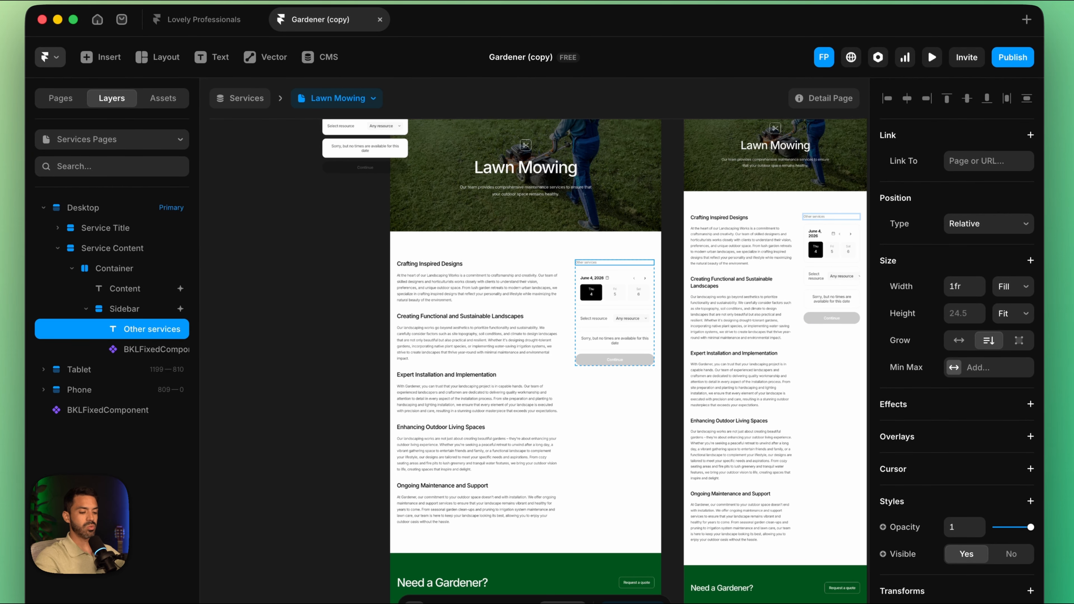
pyautogui.scroll(5, 614, 280)
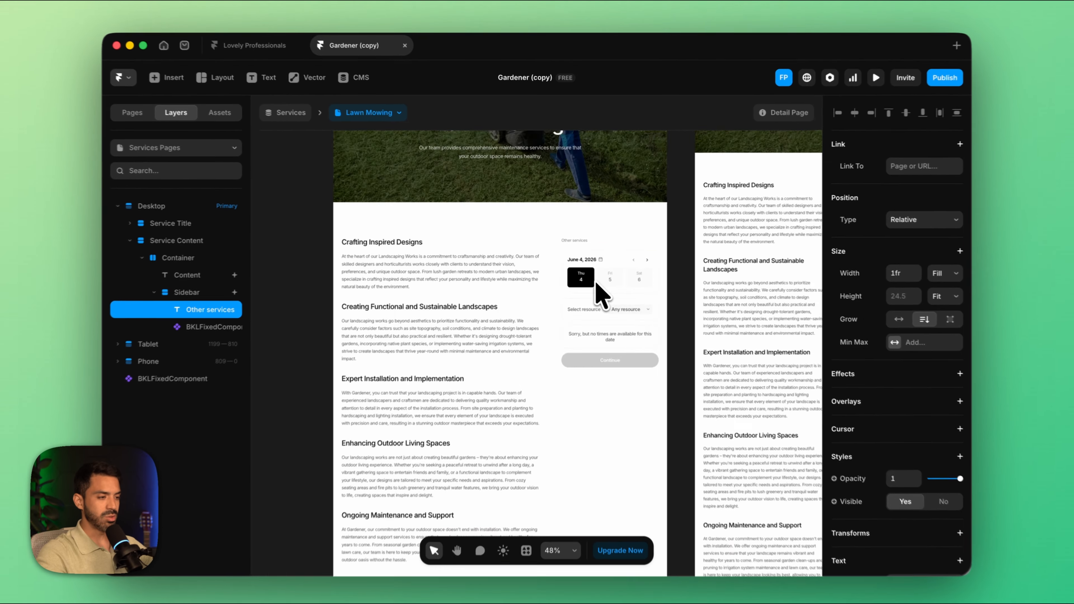
pyautogui.press('Delete')
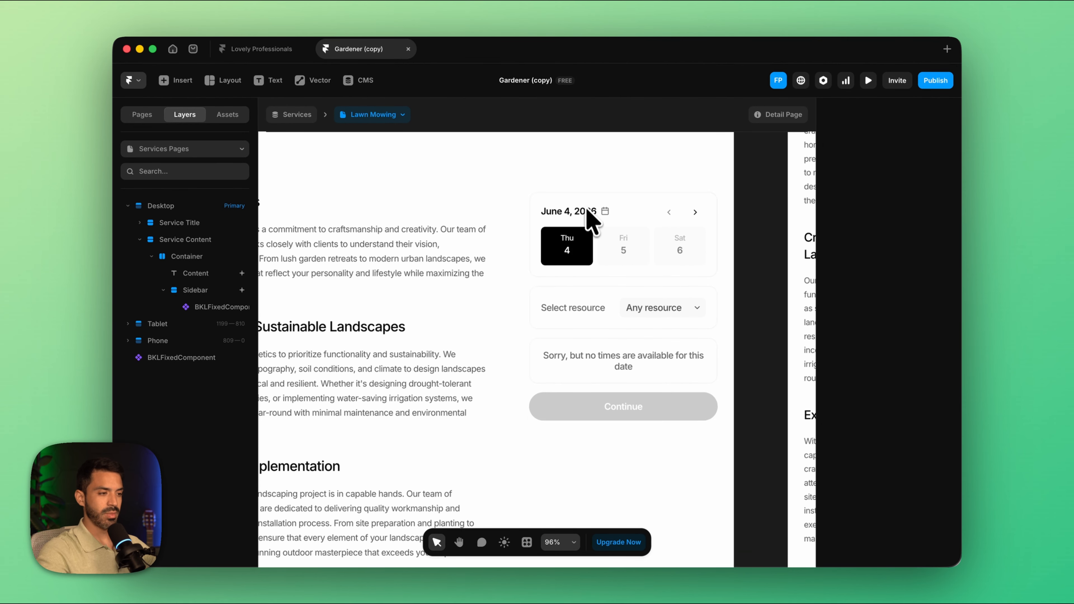
# Step: Set the desktop Sidebar's width to 49% relative and its maximum width to 42.7% relative
pyautogui.scroll(-5, 576, 271)
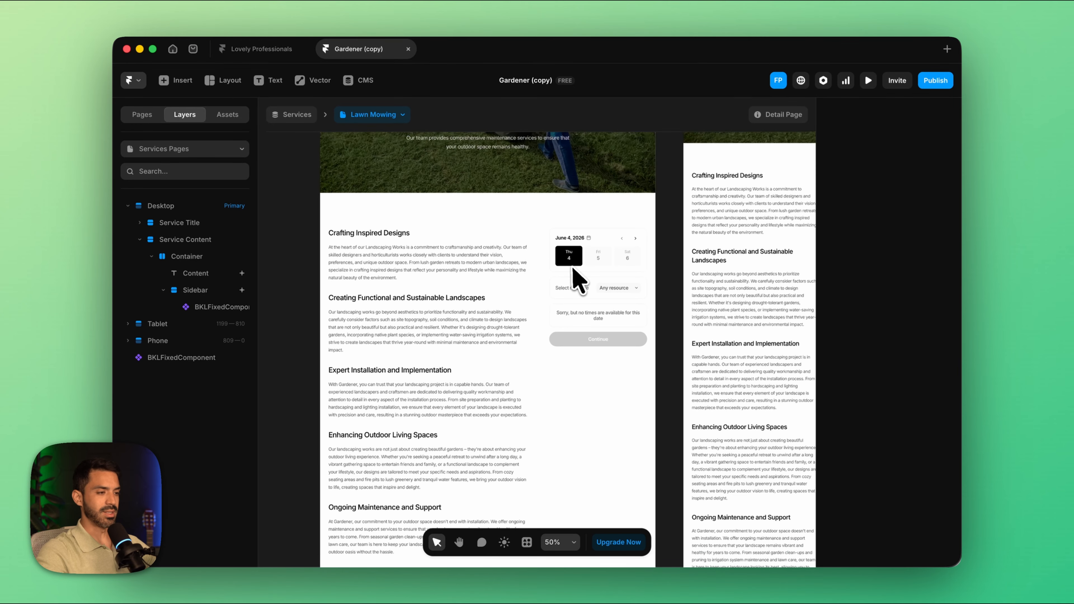
pyautogui.scroll(-3, 578, 281)
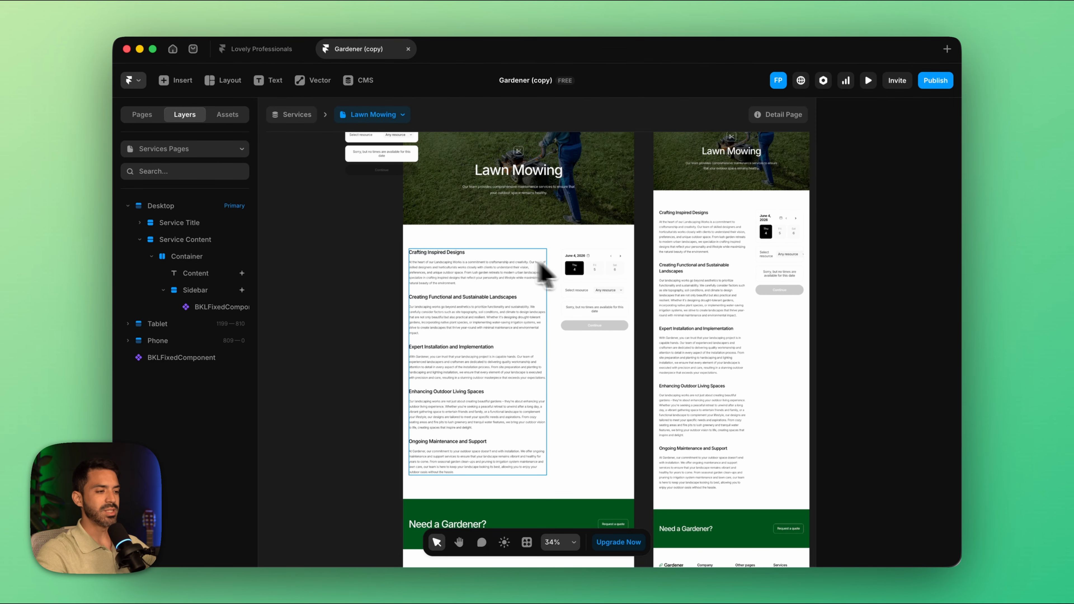
pyautogui.hscroll(3, 554, 277)
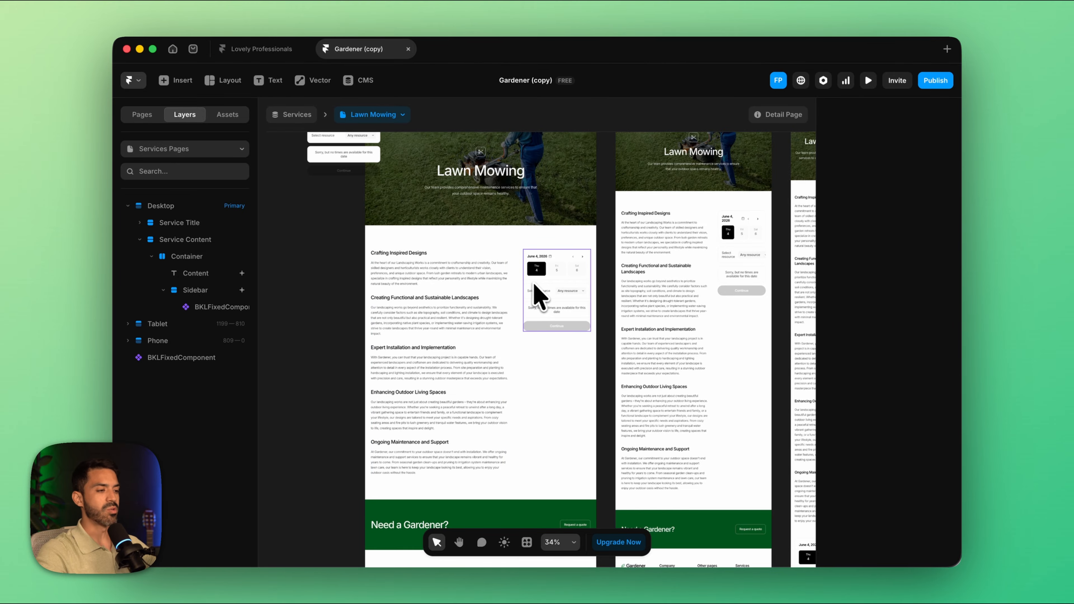
pyautogui.click(542, 292)
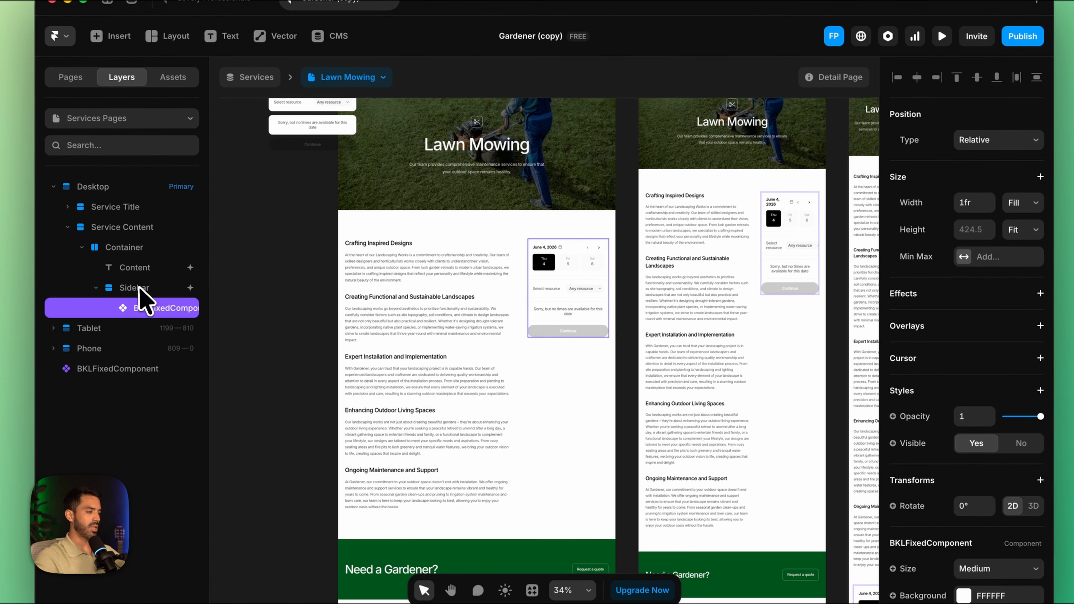
pyautogui.click(139, 288)
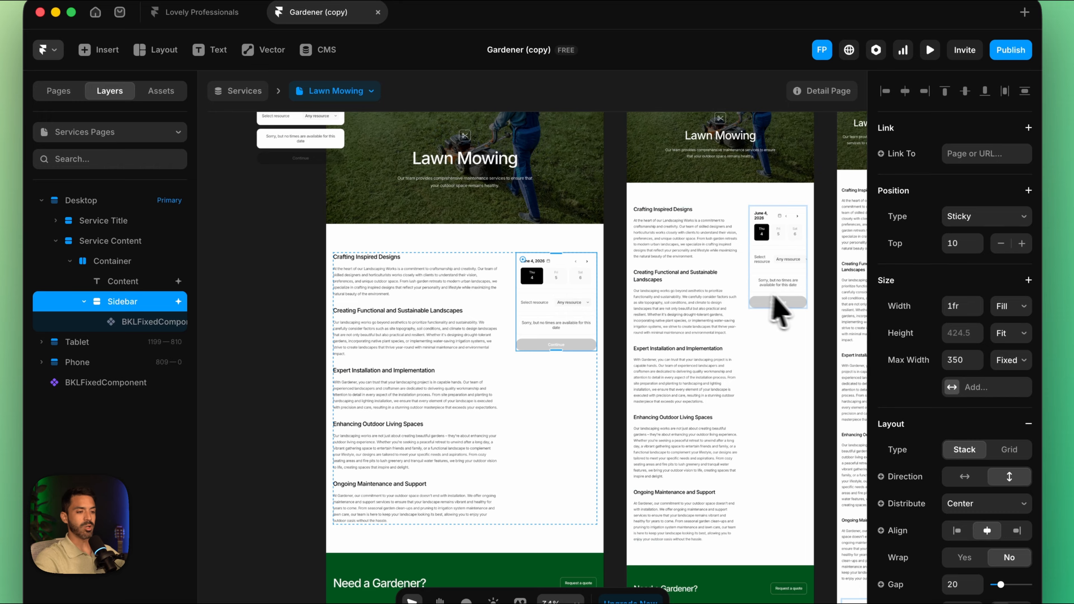
pyautogui.scroll(-3, 937, 296)
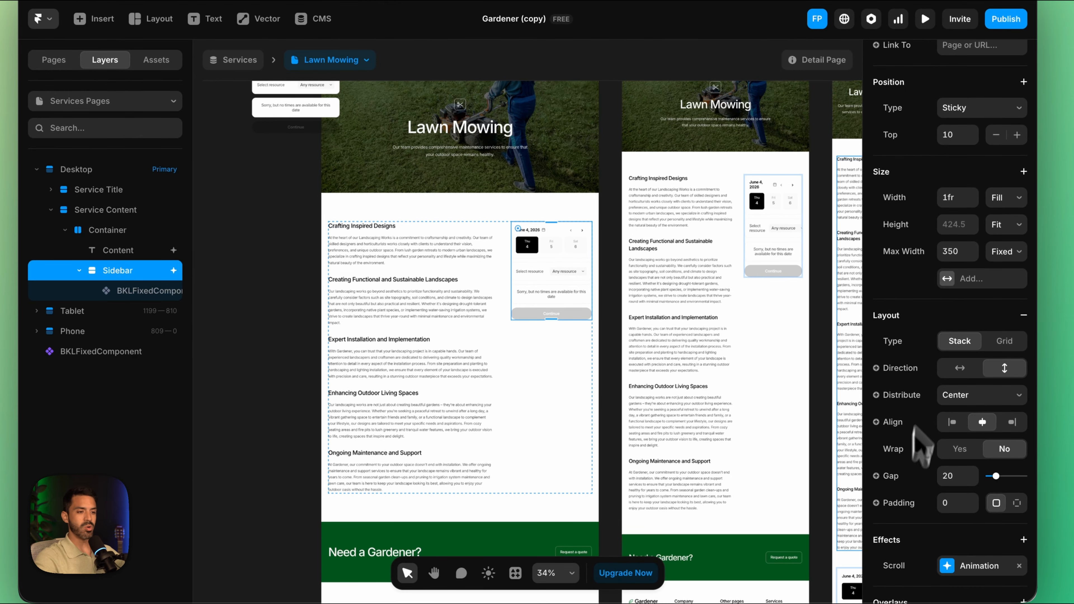
pyautogui.scroll(2, 954, 293)
pyautogui.click(1007, 238)
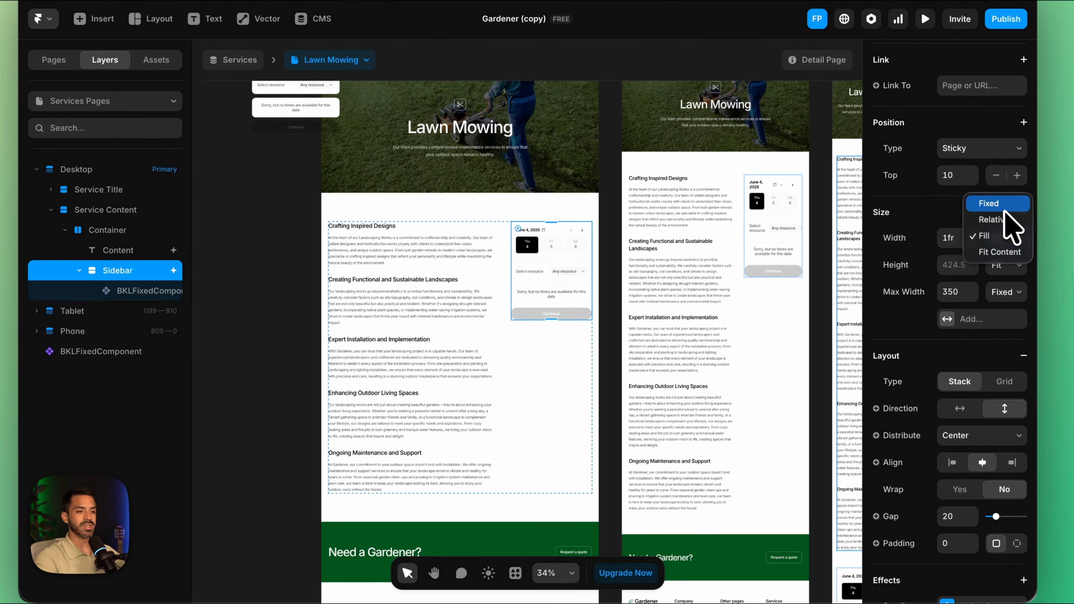
pyautogui.click(1006, 219)
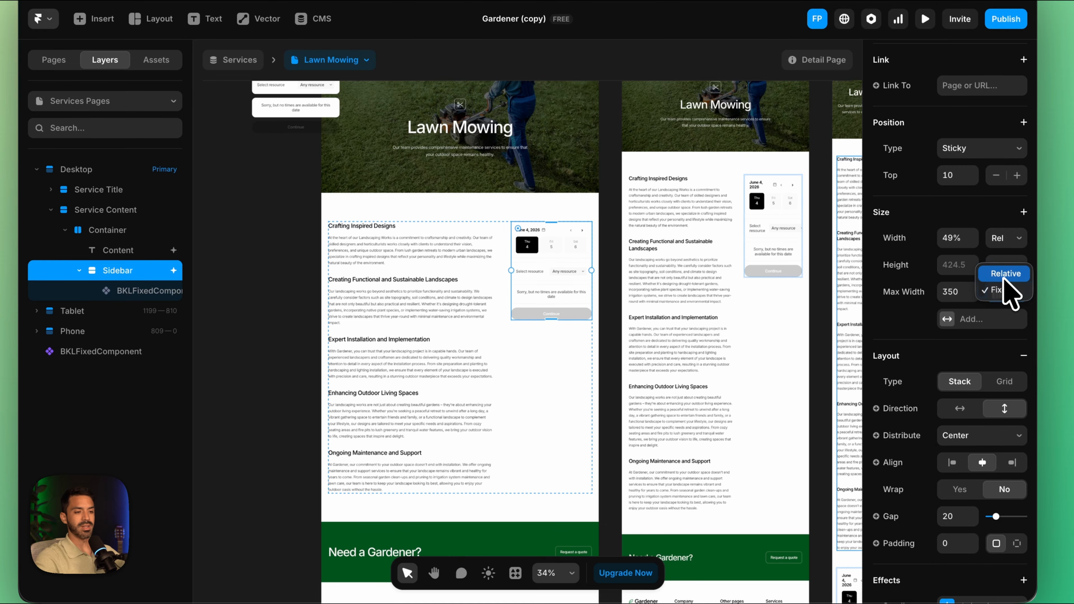
pyautogui.click(1003, 282)
pyautogui.click(970, 289)
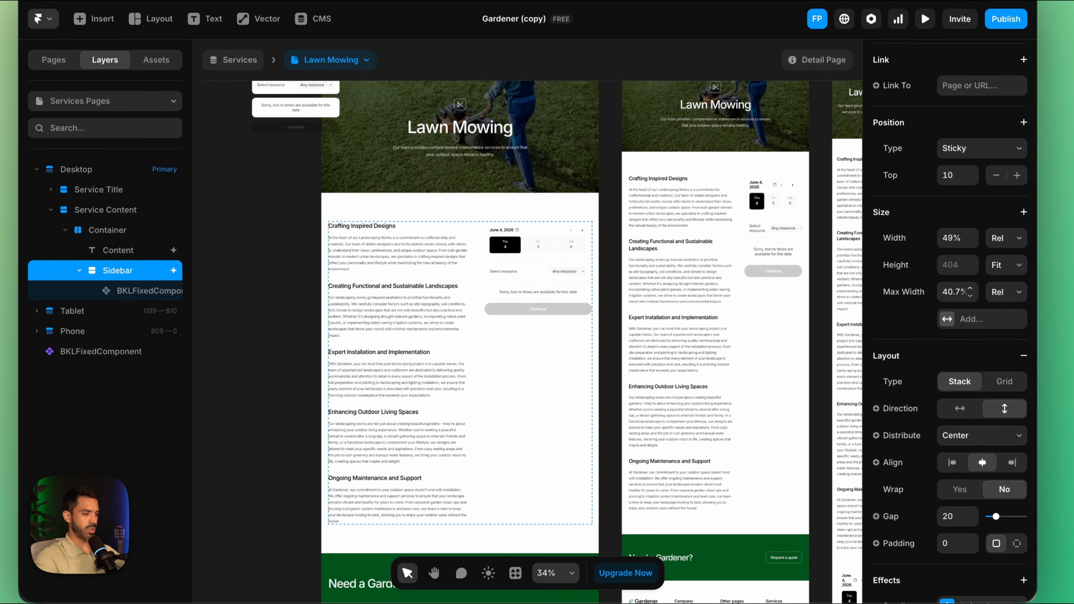
pyautogui.click(970, 288)
pyautogui.click(971, 289)
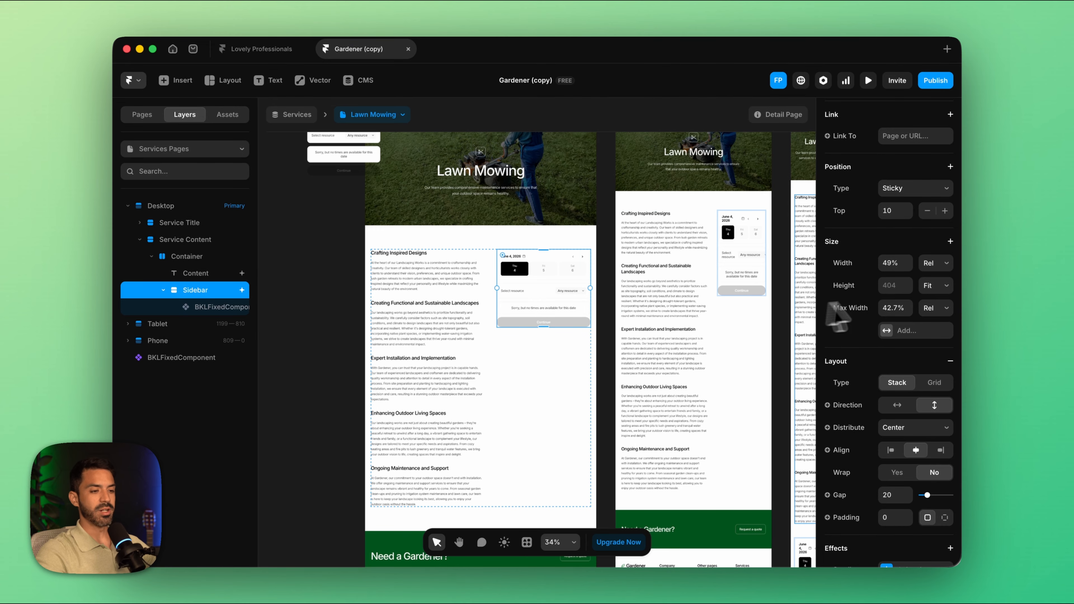
# Step: Set the size option of the booking component inside the desktop Sidebar to Small
pyautogui.scroll(-3, 899, 312)
pyautogui.scroll(-1, 901, 323)
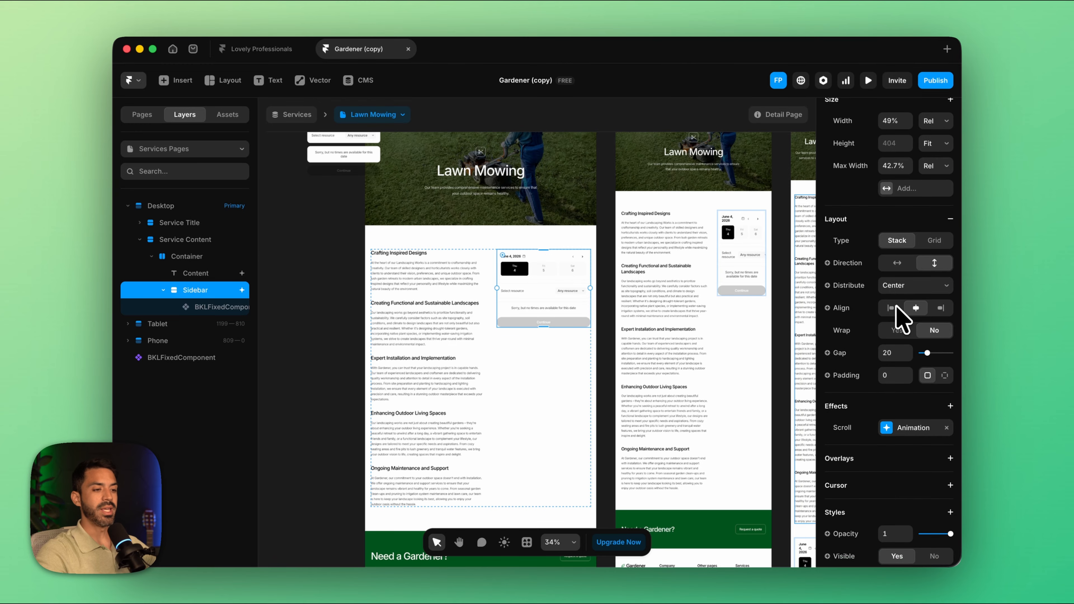
pyautogui.click(541, 299)
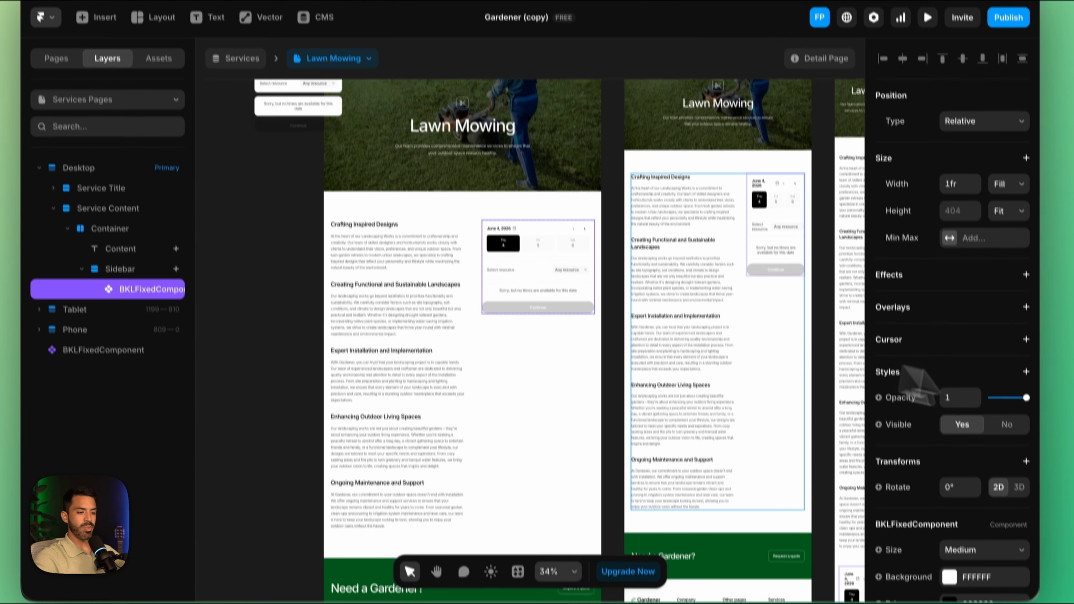
pyautogui.scroll(-3, 971, 447)
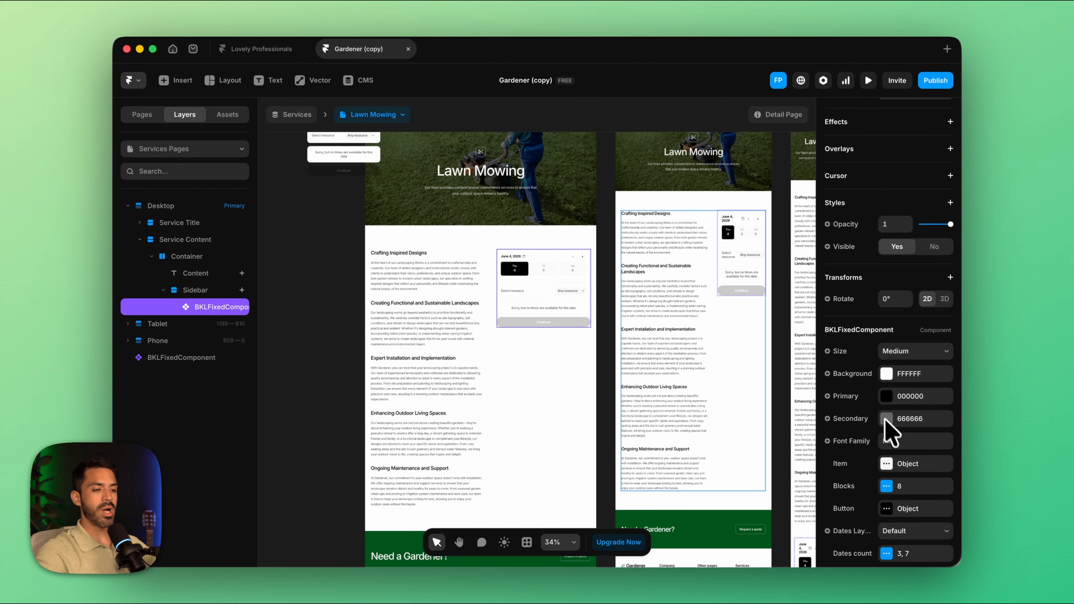
pyautogui.scroll(-2, 947, 418)
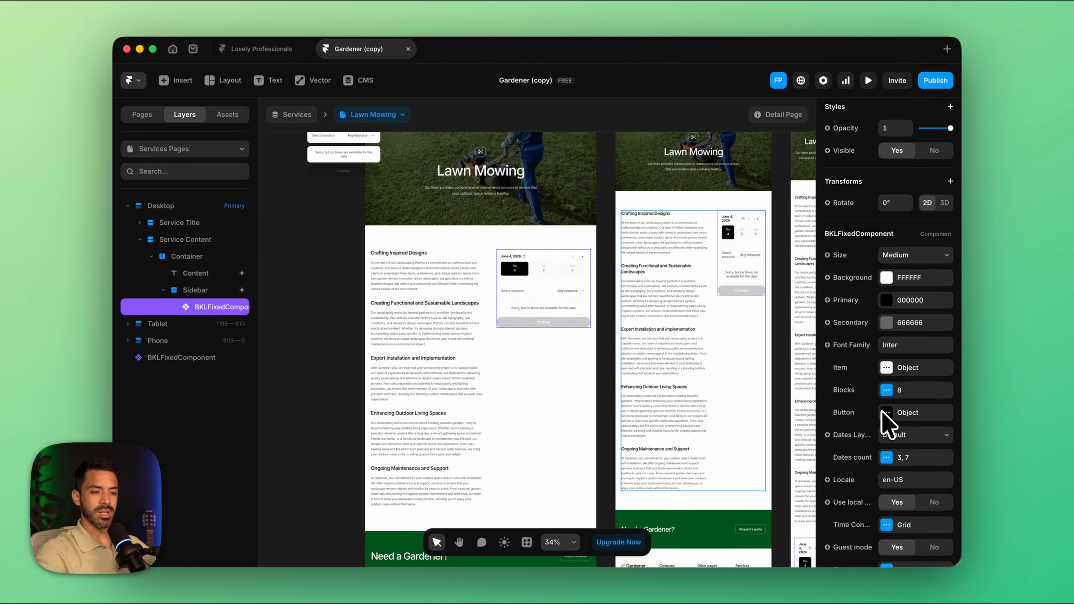
pyautogui.click(898, 258)
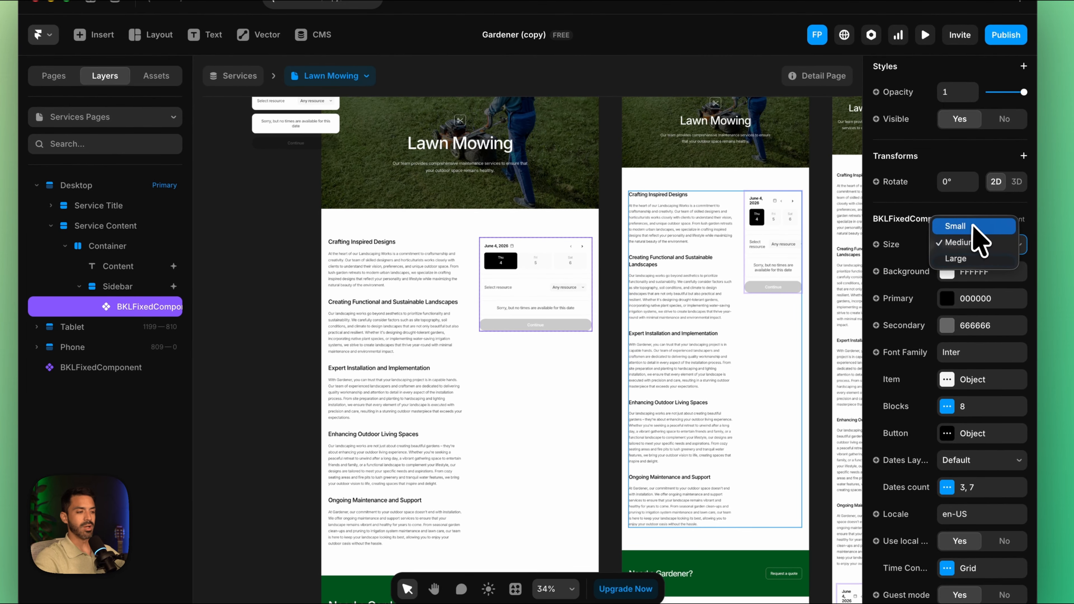
pyautogui.click(973, 226)
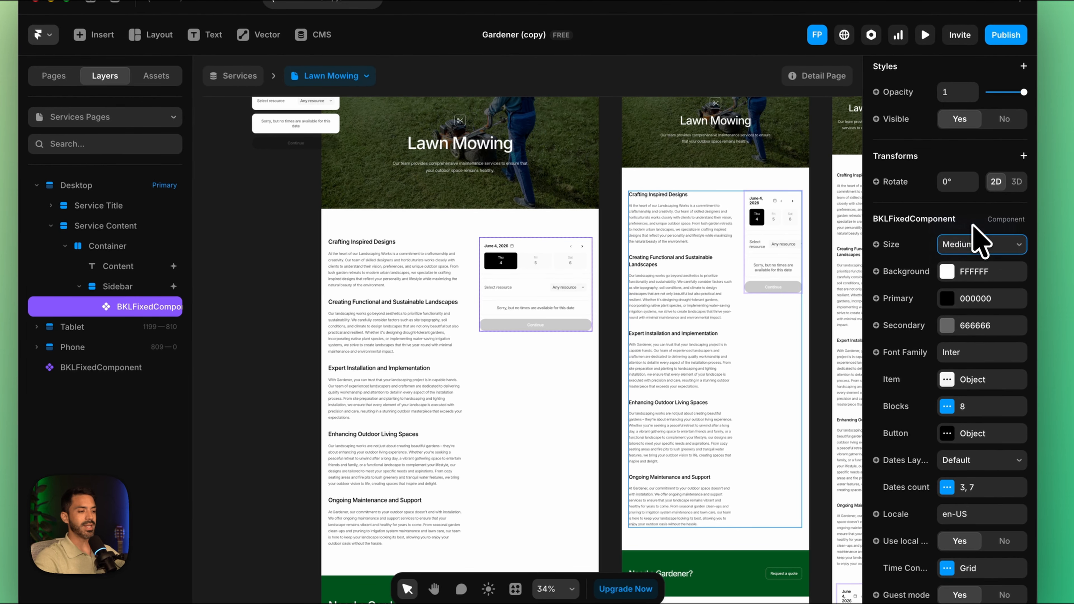
# Step: Try the Large size on the Sidebar's booking component and switch it back to Small
pyautogui.click(956, 249)
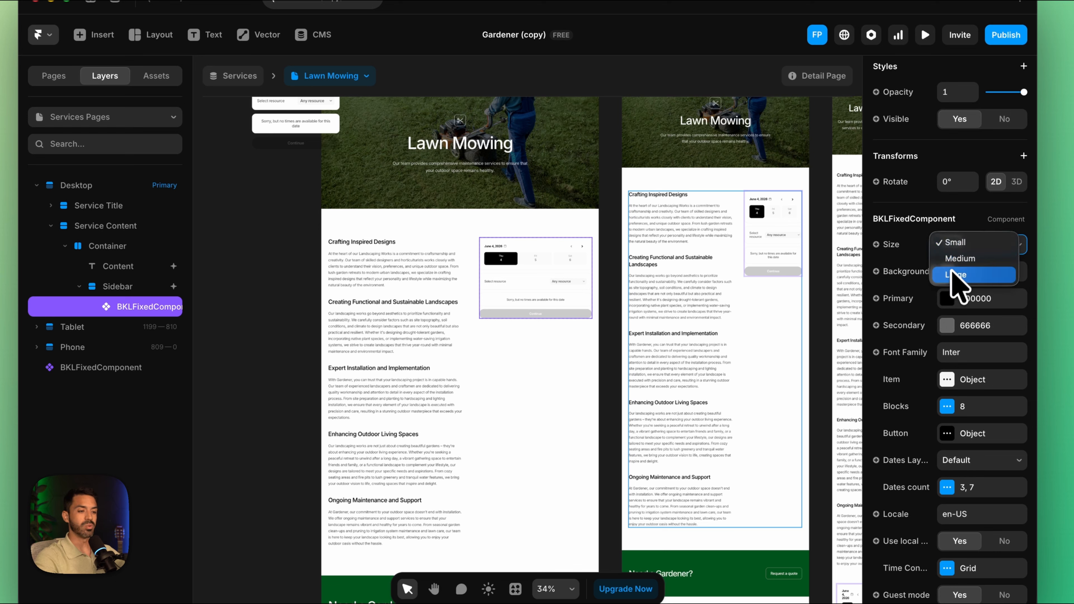
pyautogui.click(951, 275)
pyautogui.click(966, 250)
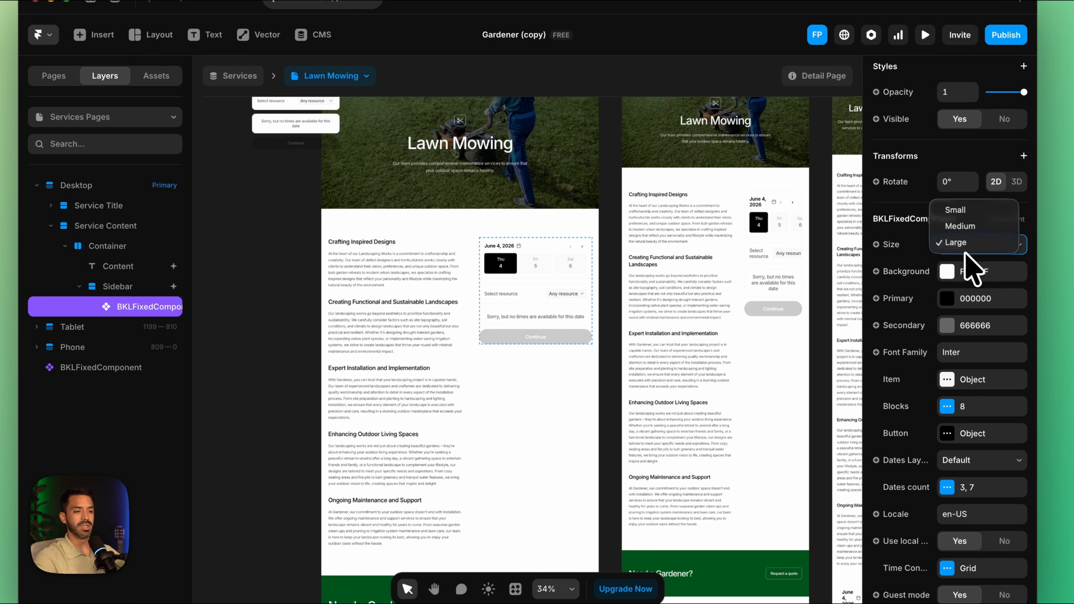
pyautogui.click(957, 209)
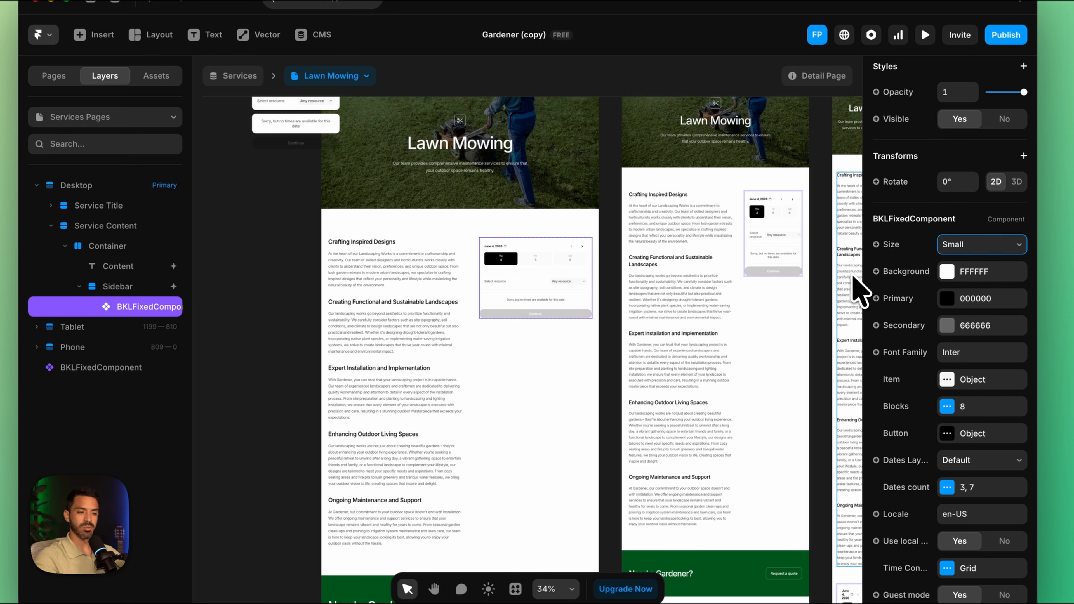
pyautogui.click(948, 272)
pyautogui.moveTo(748, 327); pyautogui.dragTo(748, 359)
pyautogui.click(688, 271)
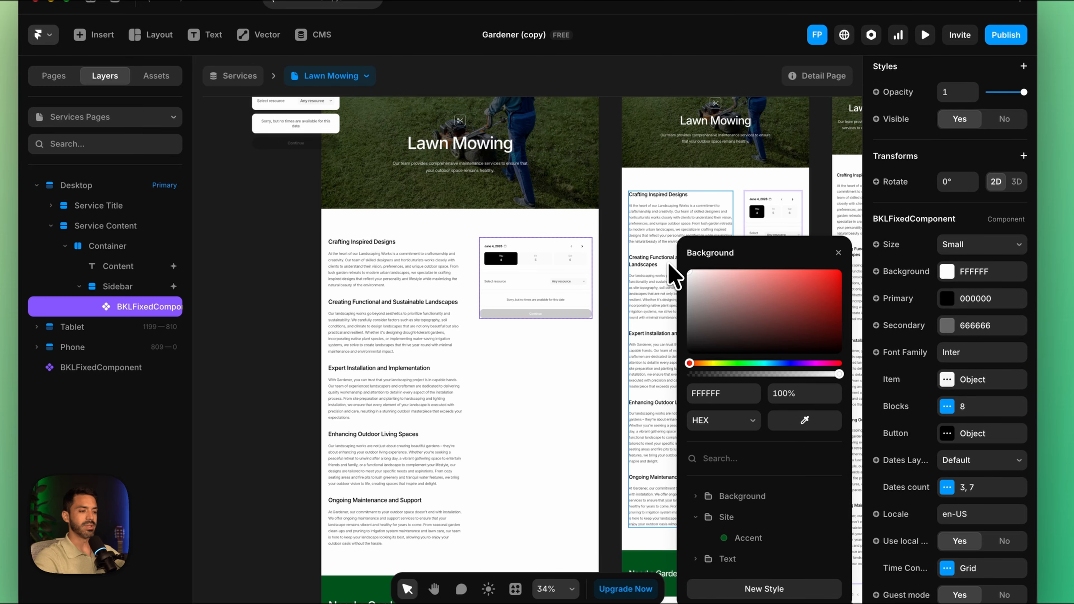
pyautogui.click(838, 253)
pyautogui.scroll(-1, 967, 309)
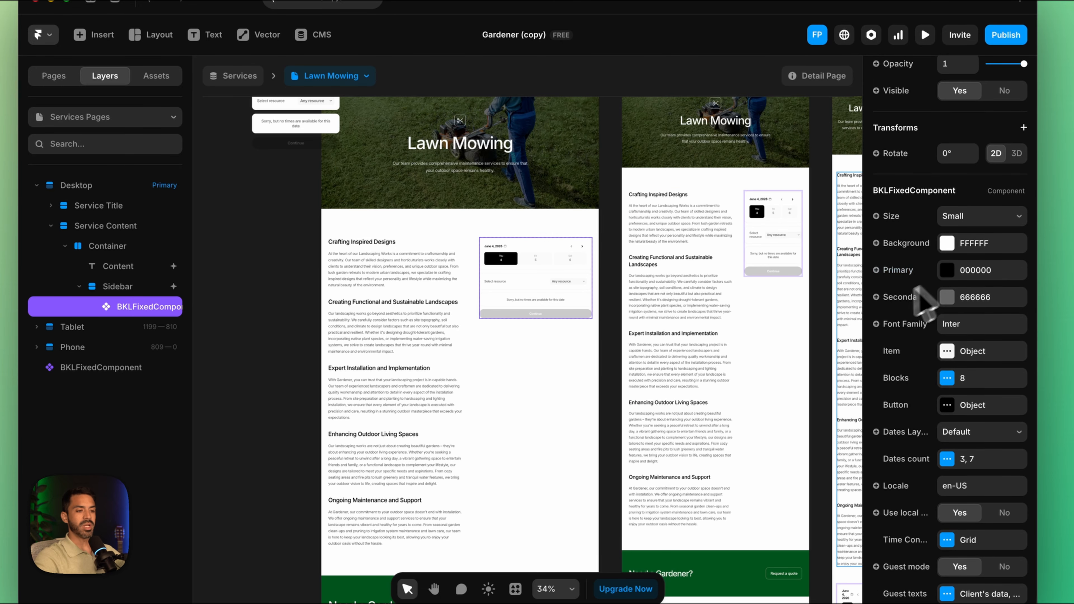
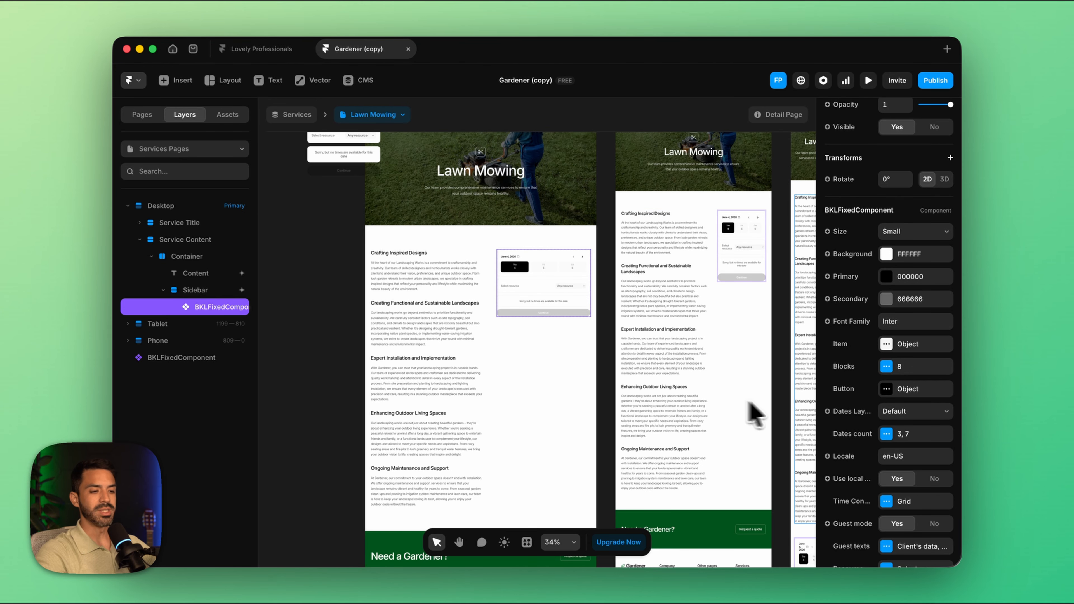
# Step: Set the Brand color in the Sidebar booking component's Item options to the site's Accent style
pyautogui.scroll(-2, 844, 406)
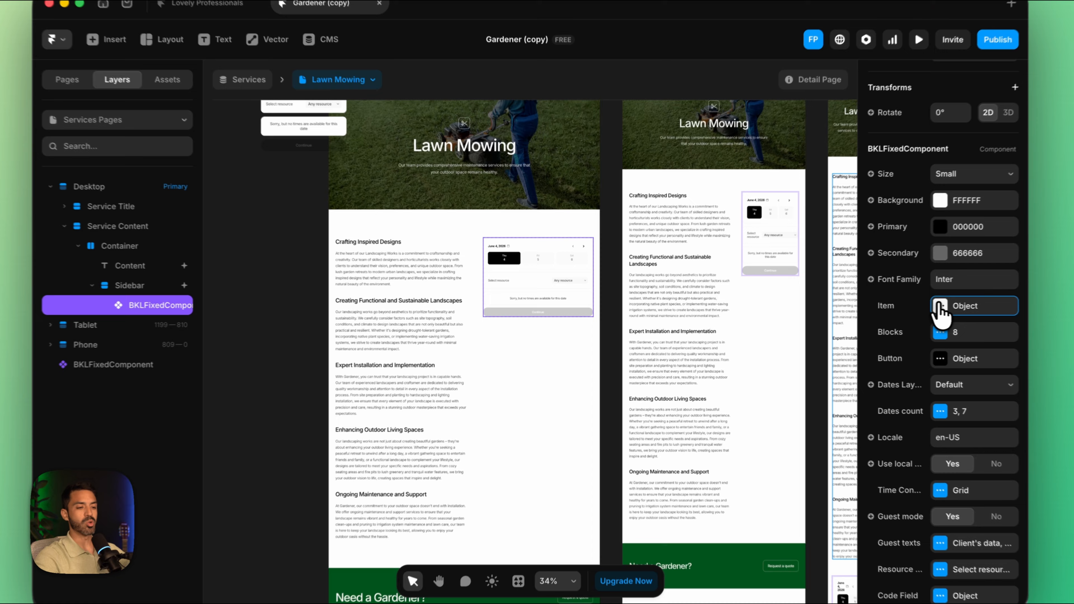
pyautogui.click(887, 307)
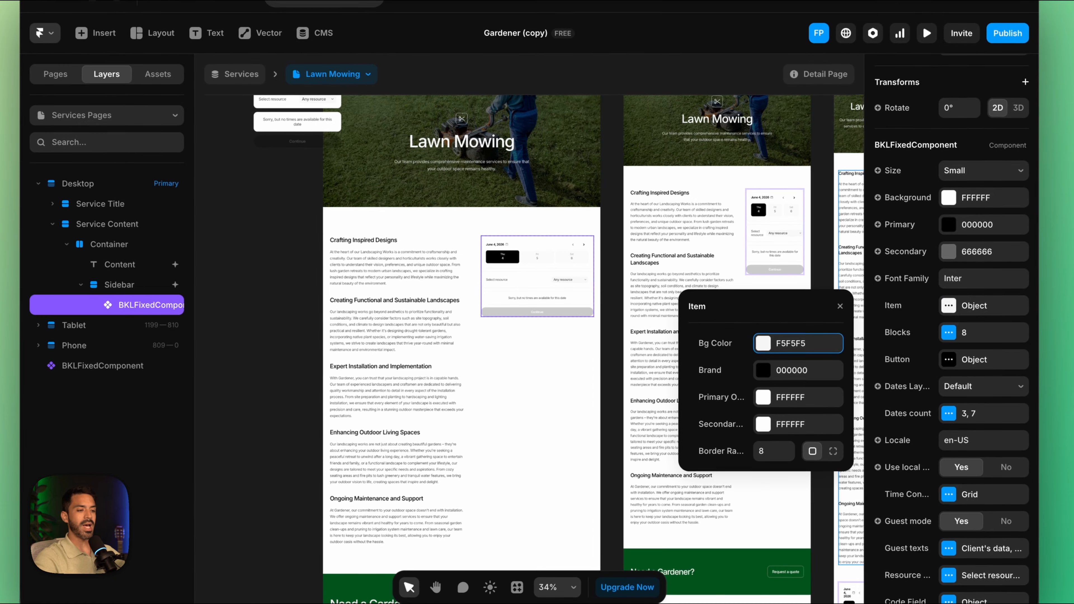
pyautogui.scroll(5, 540, 254)
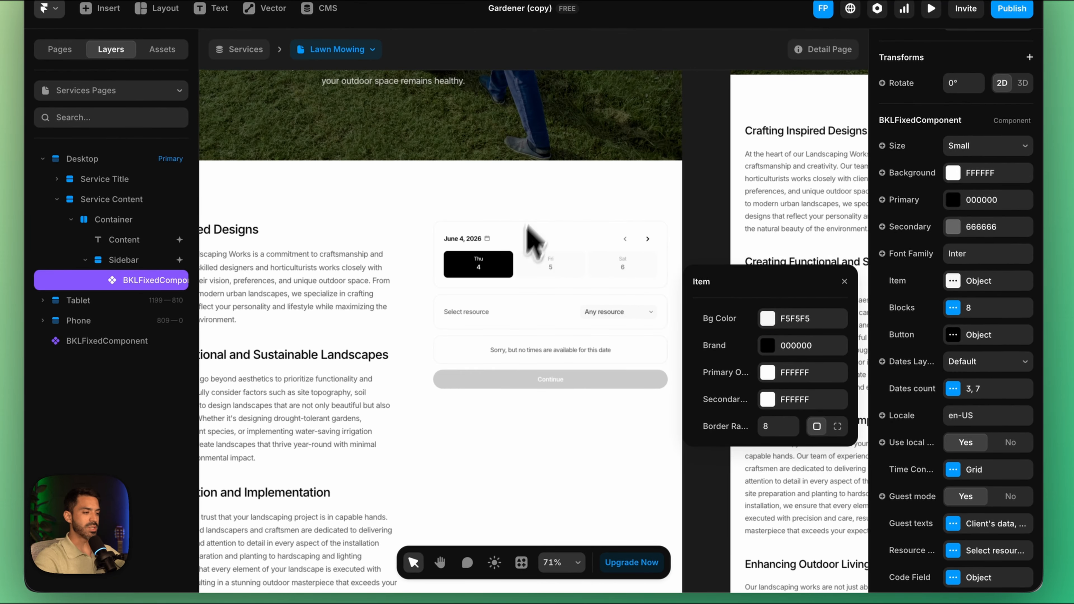
pyautogui.scroll(-4, 520, 282)
pyautogui.hscroll(2, 520, 281)
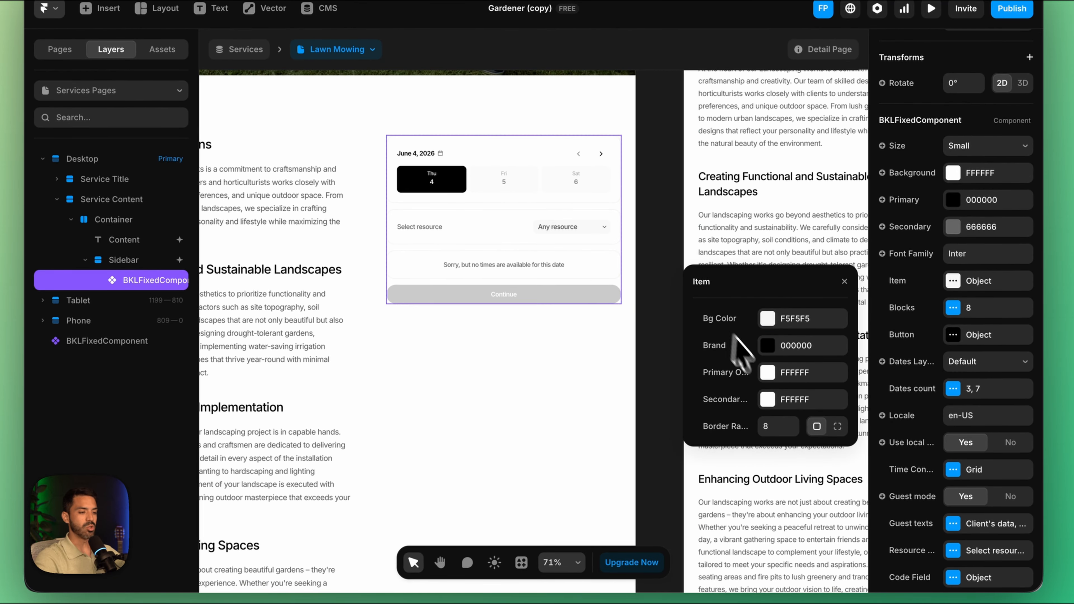
pyautogui.click(767, 347)
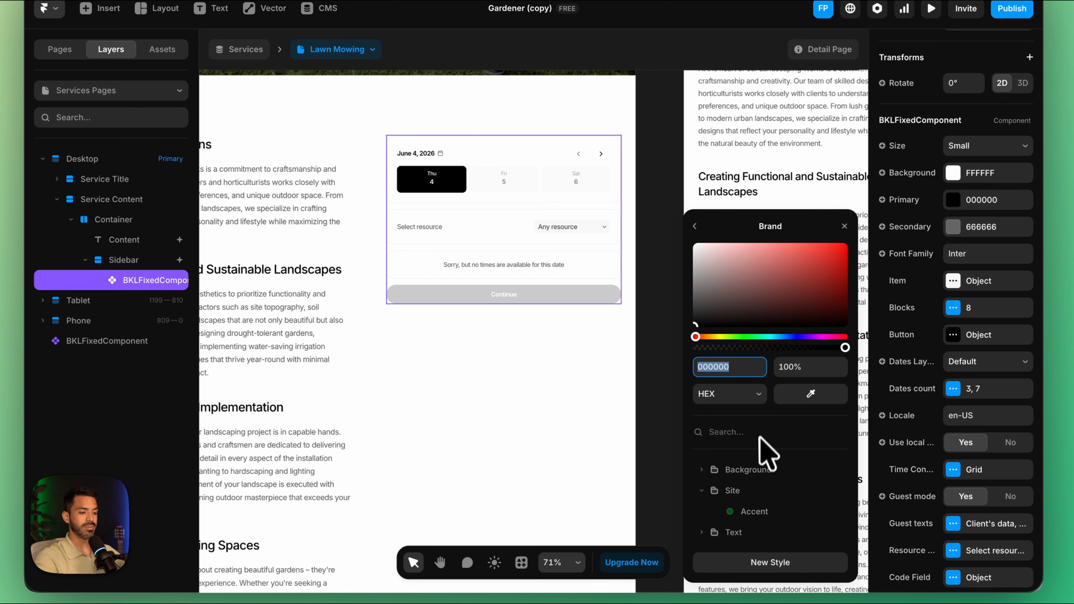
pyautogui.click(755, 512)
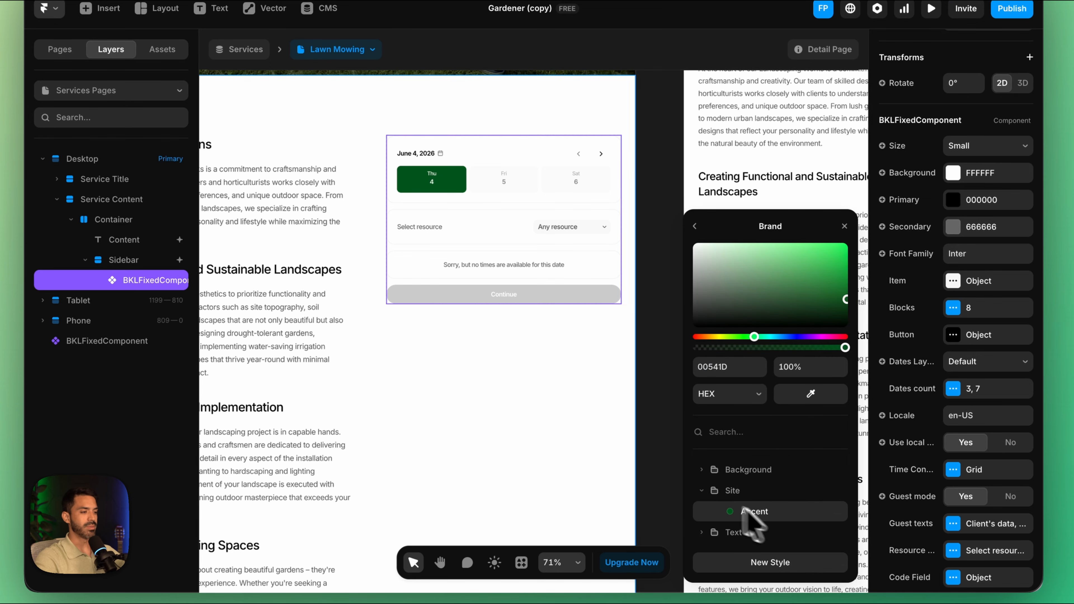
# Step: Check the booking component's Blocks gap setting and set its Button background color to the site's Accent style
pyautogui.click(952, 306)
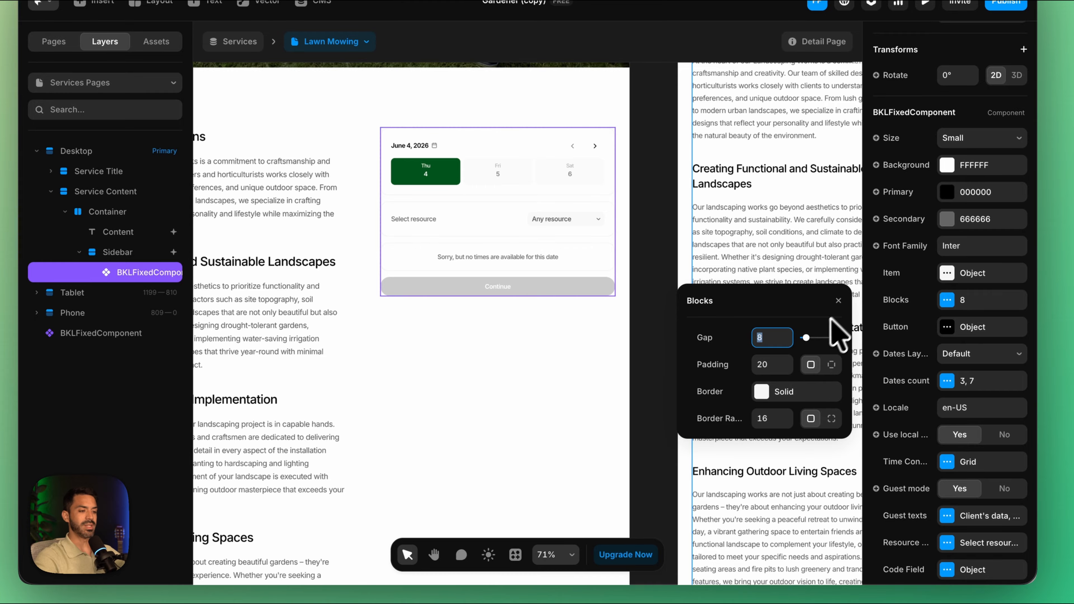
pyautogui.moveTo(806, 339)
pyautogui.mouseDown()
pyautogui.moveTo(863, 343)
pyautogui.moveTo(808, 347)
pyautogui.moveTo(806, 337)
pyautogui.mouseUp()
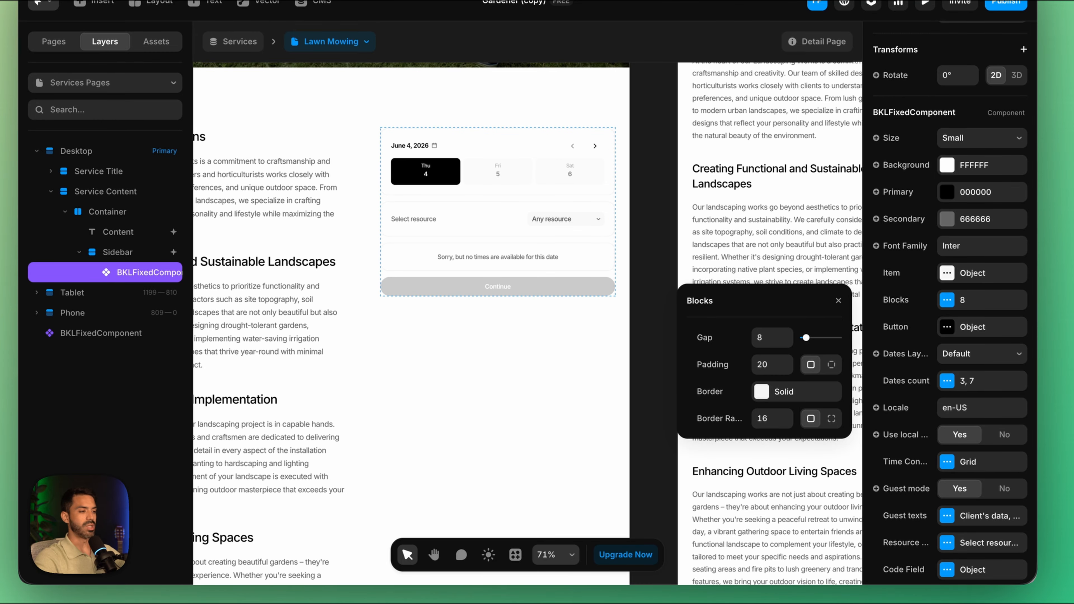
pyautogui.click(947, 327)
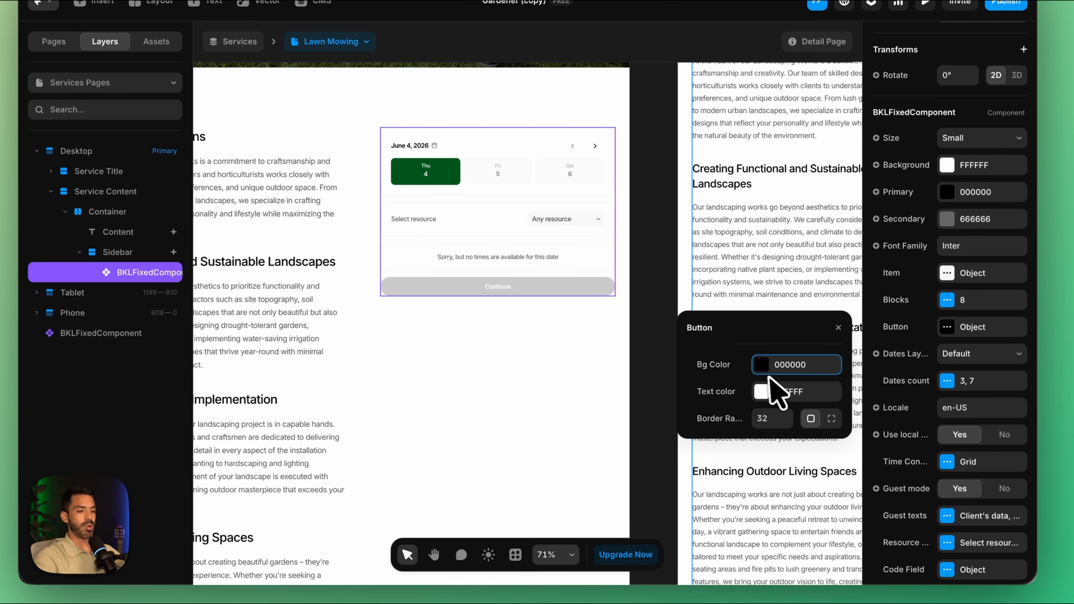
pyautogui.click(760, 367)
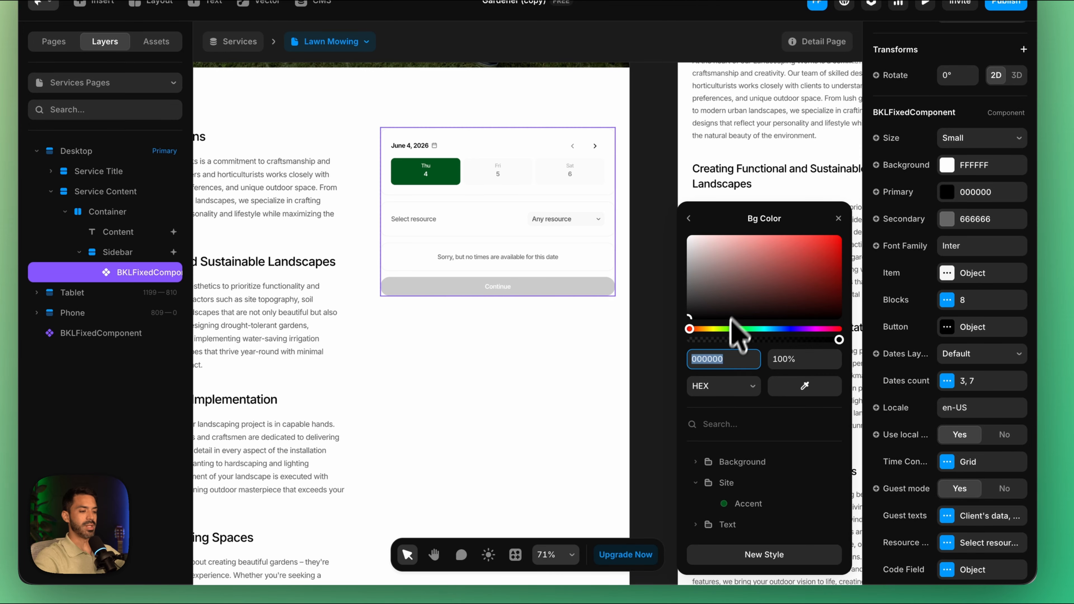
pyautogui.click(747, 504)
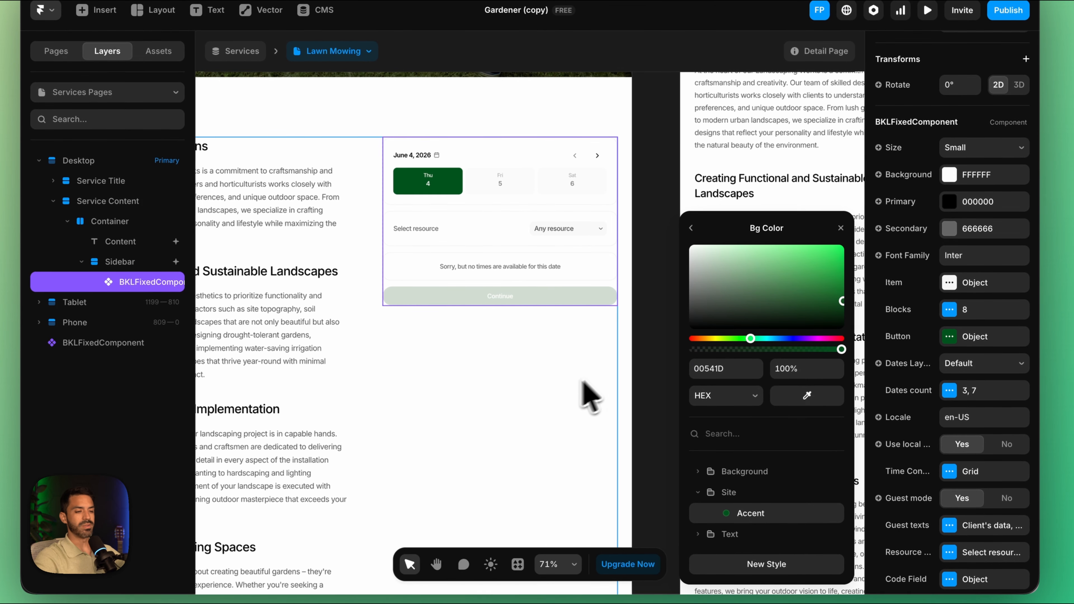
# Step: Try turning off guest mode on the Sidebar's booking component and switch it back on
pyautogui.click(556, 388)
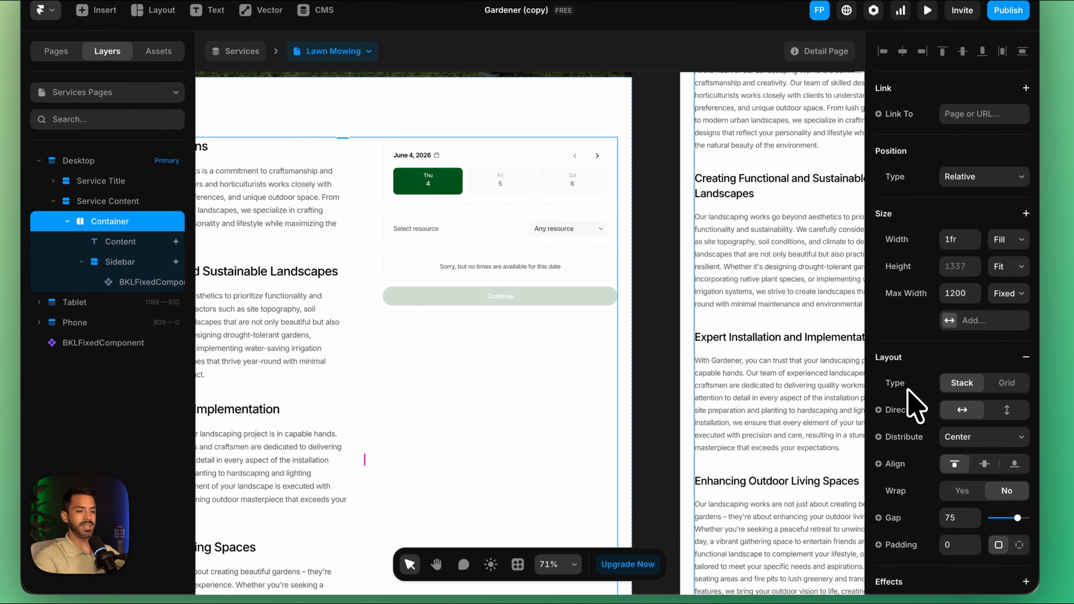
pyautogui.click(542, 214)
pyautogui.scroll(-1, 952, 467)
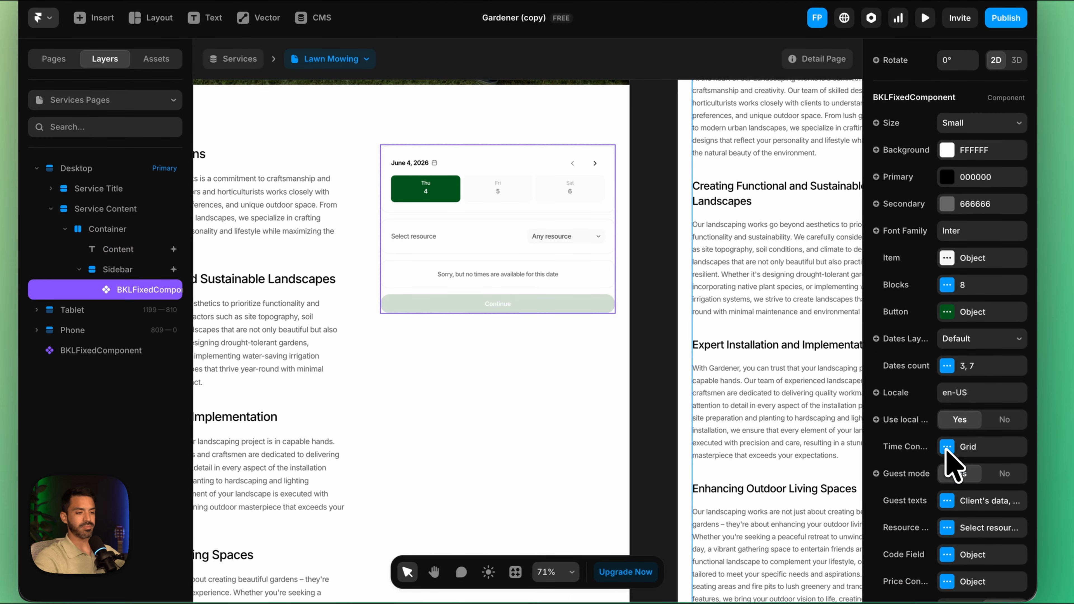
pyautogui.scroll(-1, 947, 449)
pyautogui.scroll(-1, 938, 368)
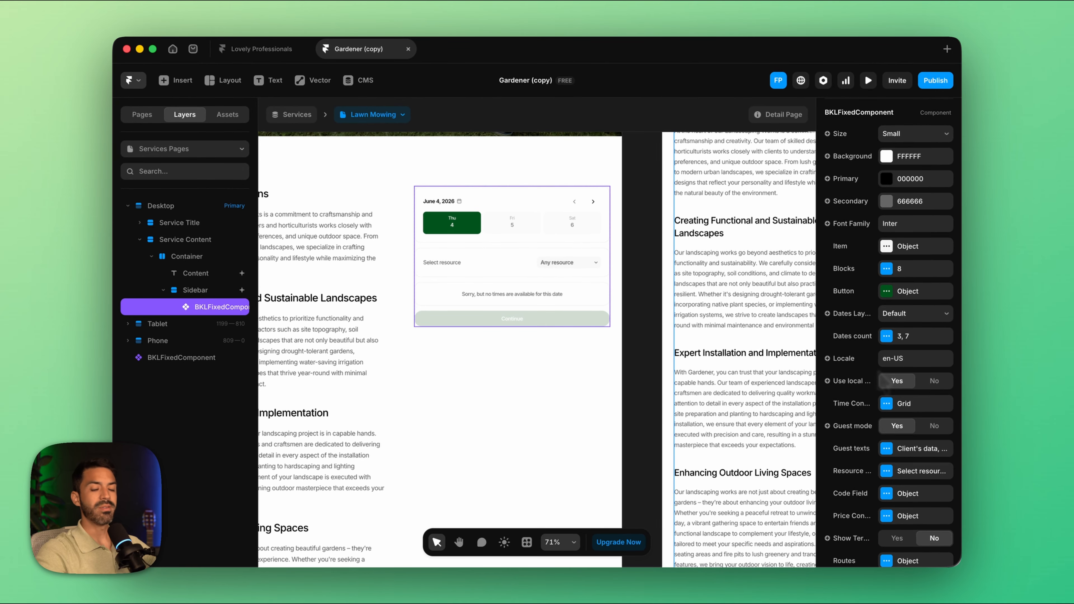
pyautogui.scroll(-1, 889, 466)
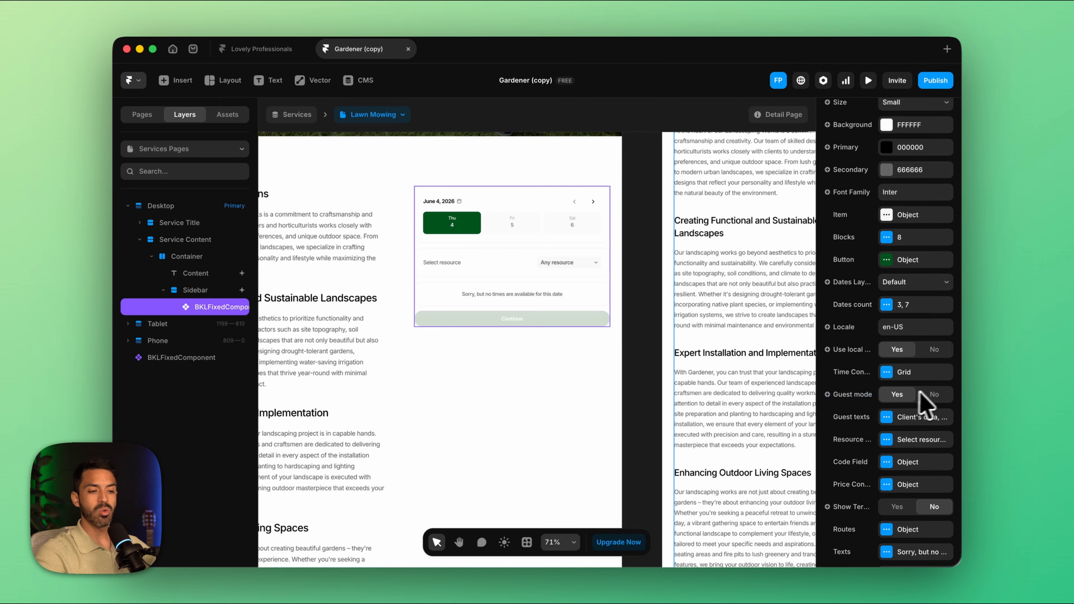
pyautogui.click(934, 394)
pyautogui.click(898, 394)
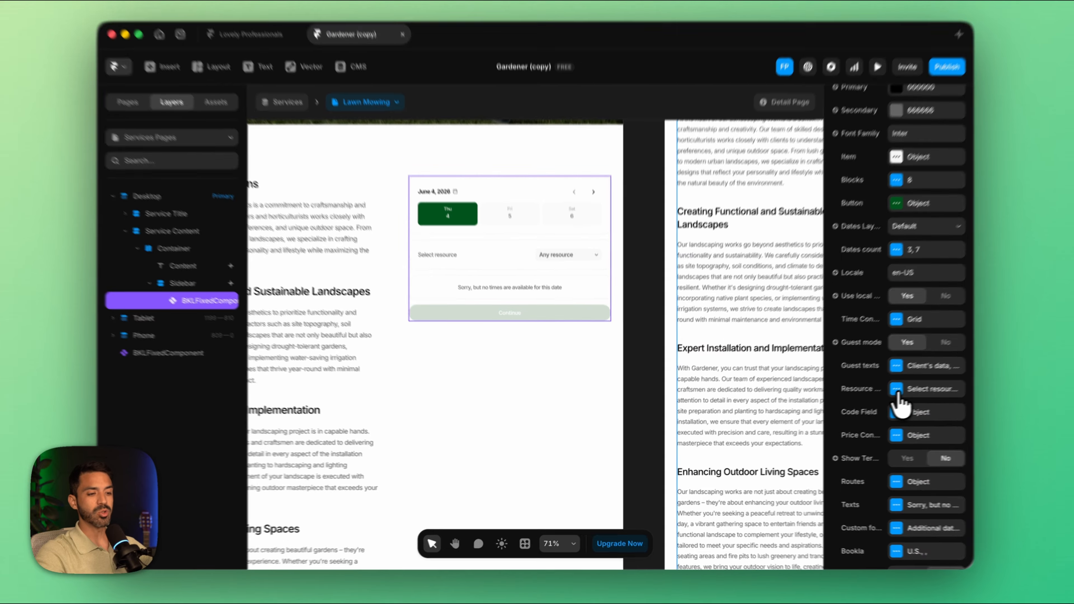
# Step: Hide the booking component's resource selector and enable its promo code field
pyautogui.click(887, 439)
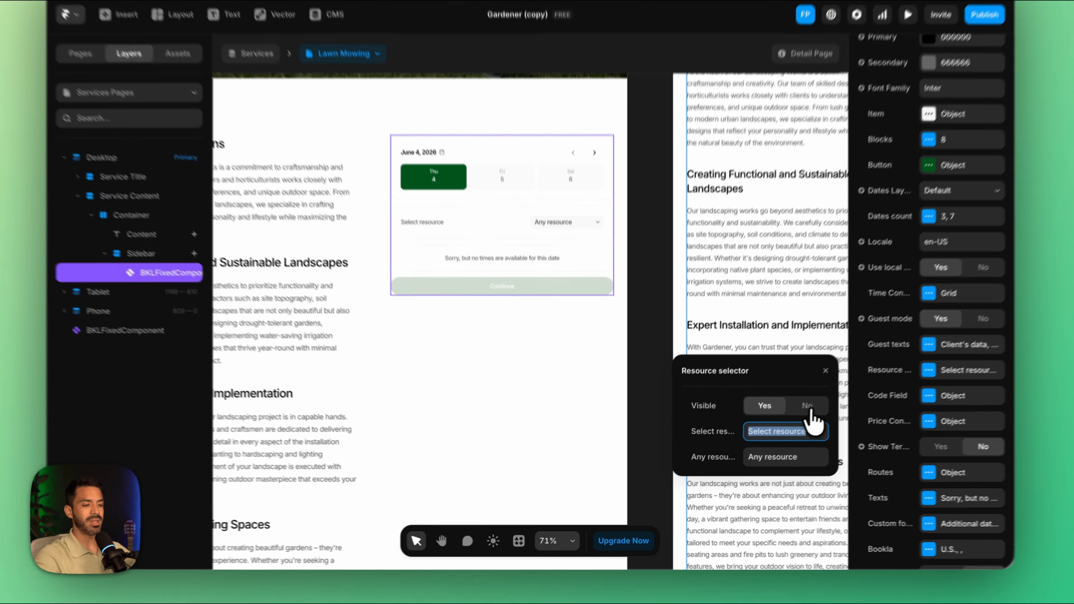
pyautogui.click(780, 423)
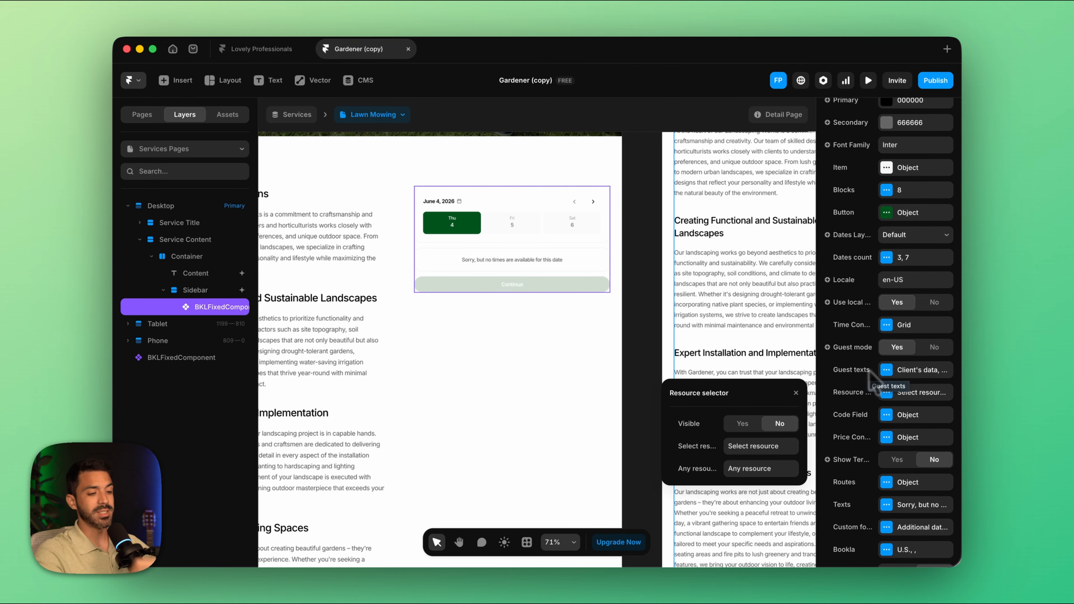
pyautogui.scroll(-3, 863, 444)
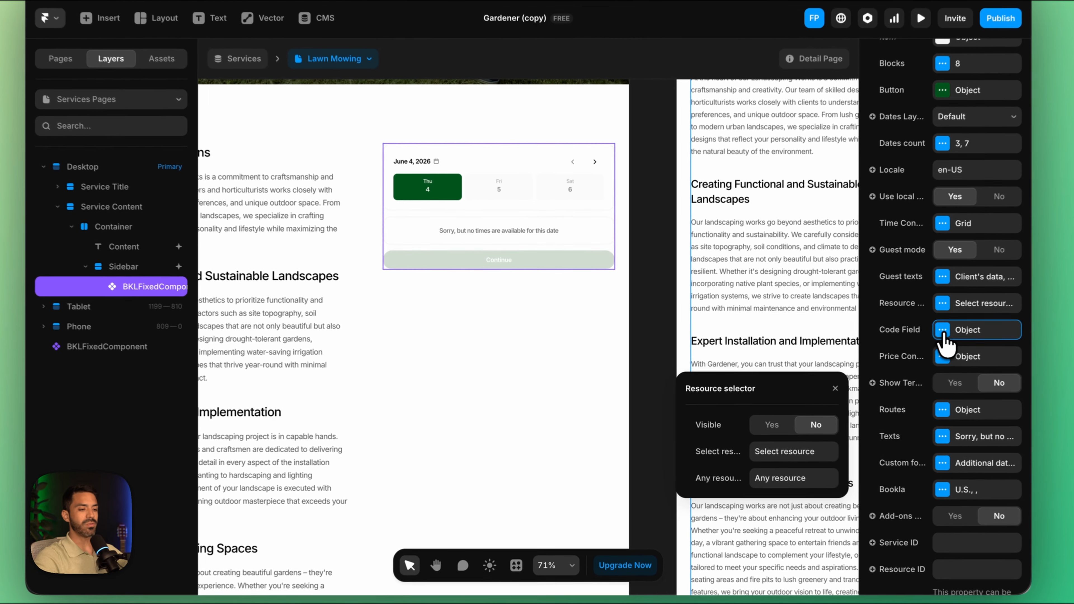
pyautogui.click(887, 344)
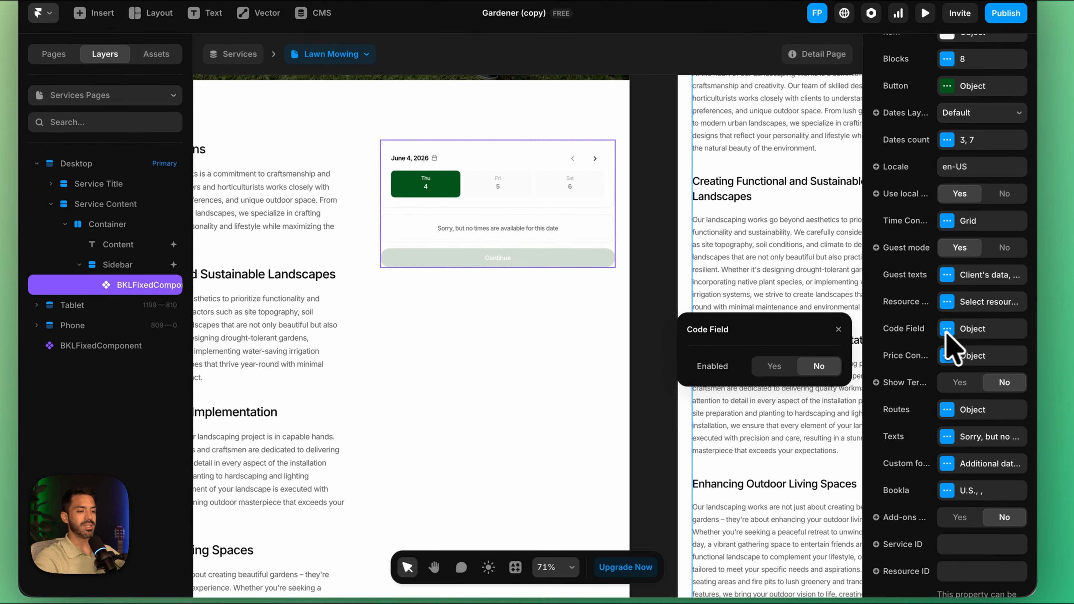
pyautogui.click(780, 366)
pyautogui.scroll(-2, 968, 376)
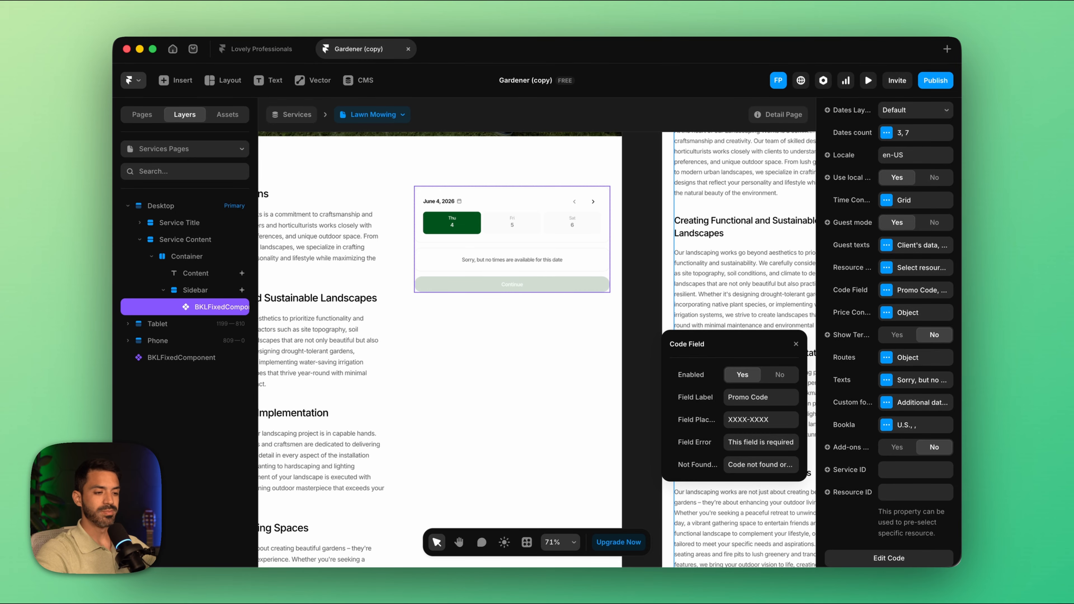
# Step: Set the component's Bookla API region to Europe and paste the API key from the Notes app
pyautogui.scroll(-4, 888, 333)
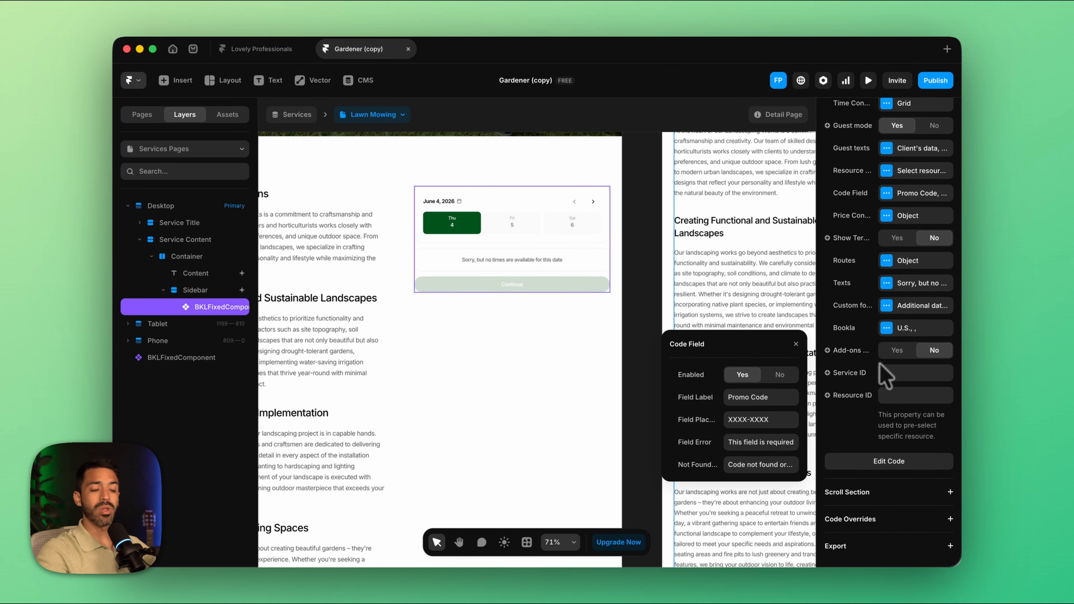
pyautogui.click(887, 328)
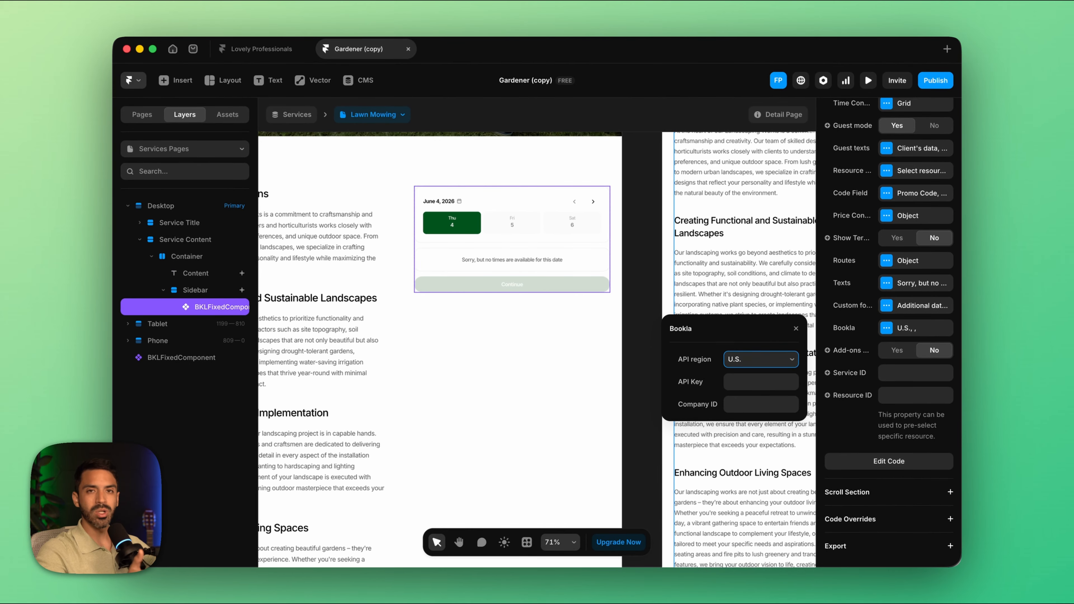
pyautogui.click(758, 361)
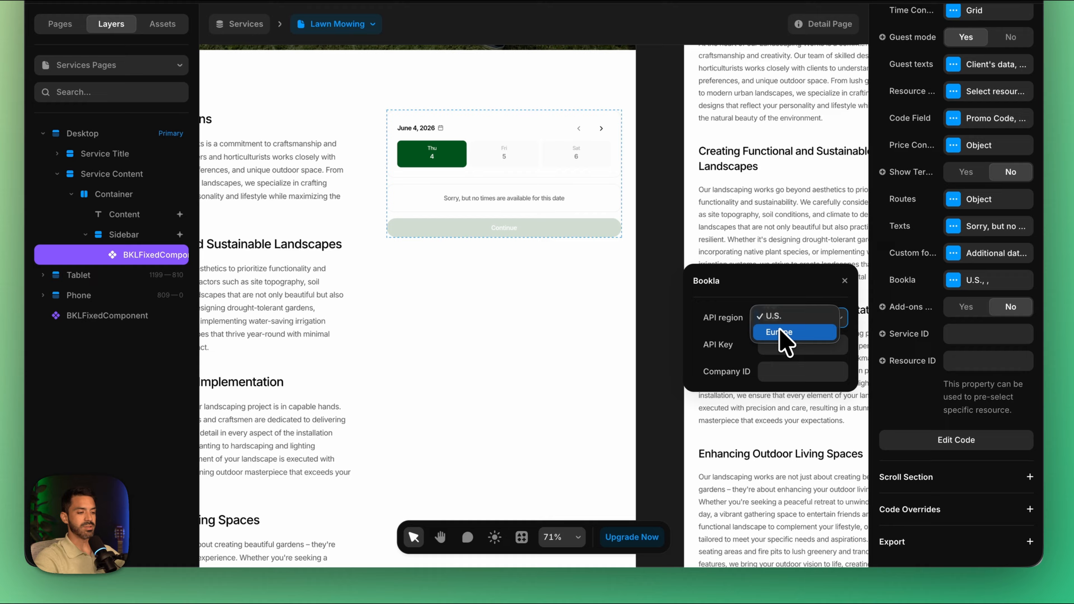
pyautogui.click(781, 332)
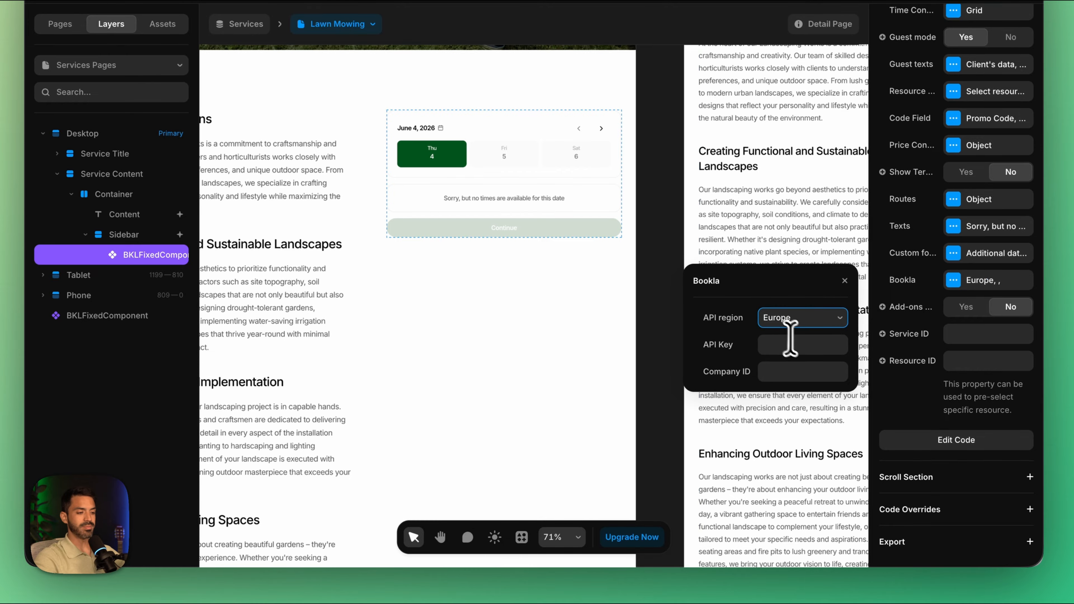
pyautogui.moveTo(548, 567)
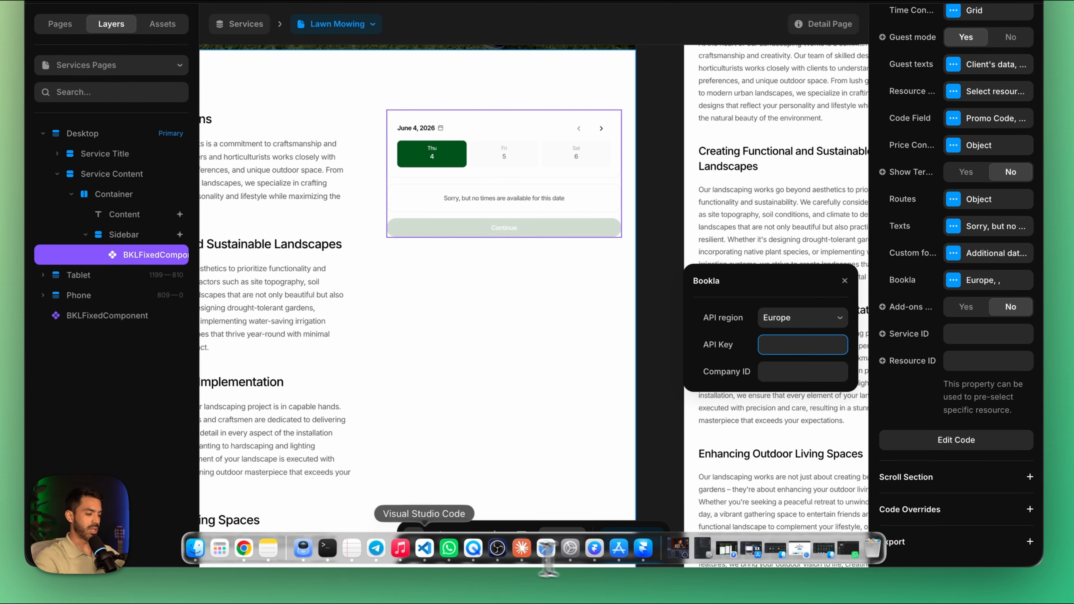
pyautogui.click(275, 557)
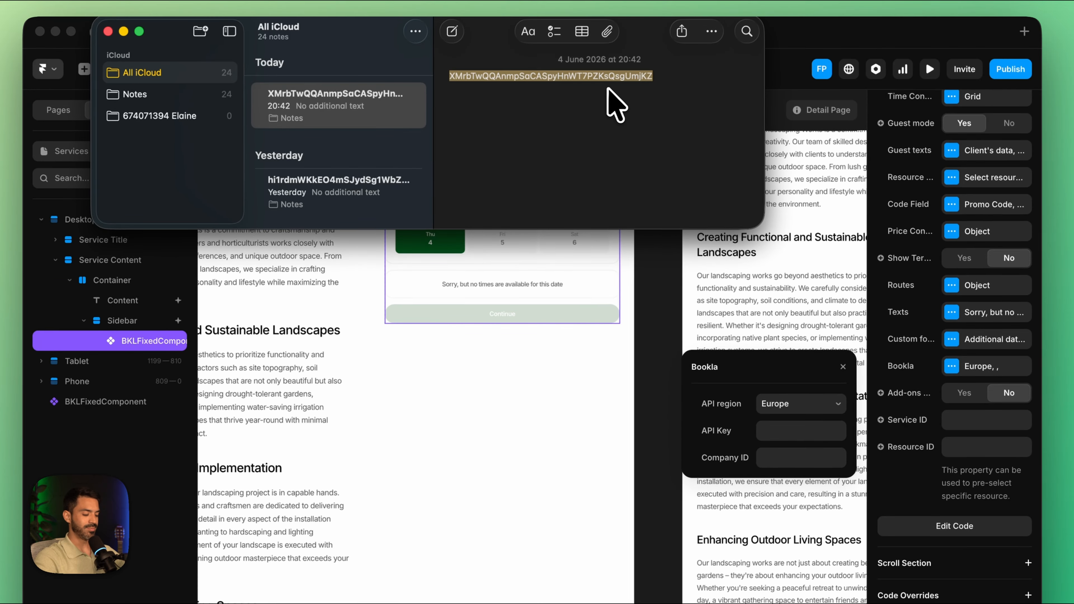
pyautogui.click(796, 347)
pyautogui.press('super+v')
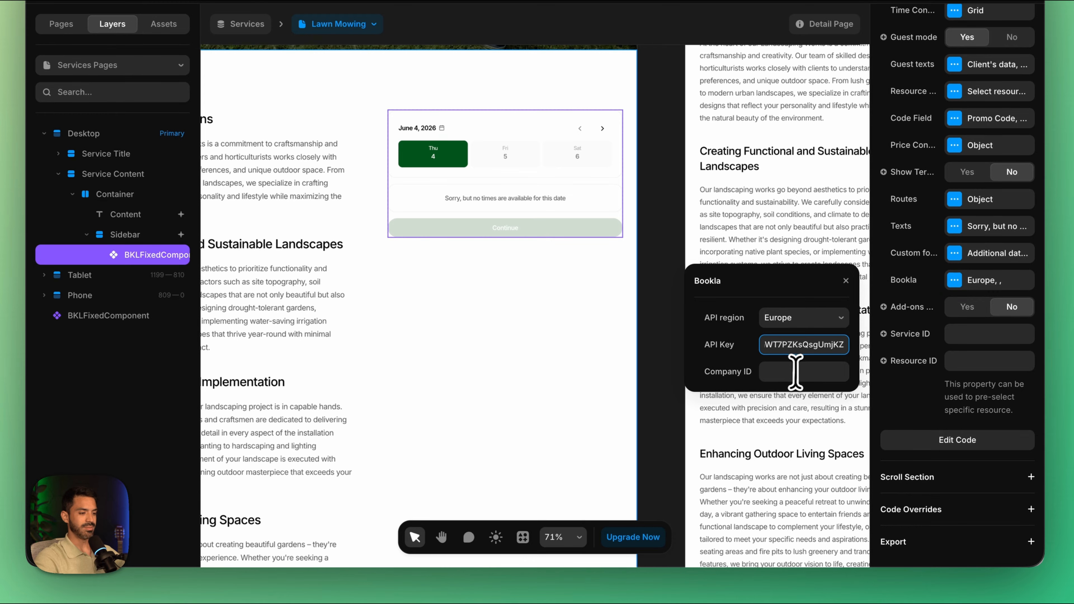
# Step: Copy the Back Yard Master company's ID from the Bookla platform in Chrome and paste it as the component's Company ID in Framer
pyautogui.moveTo(355, 563)
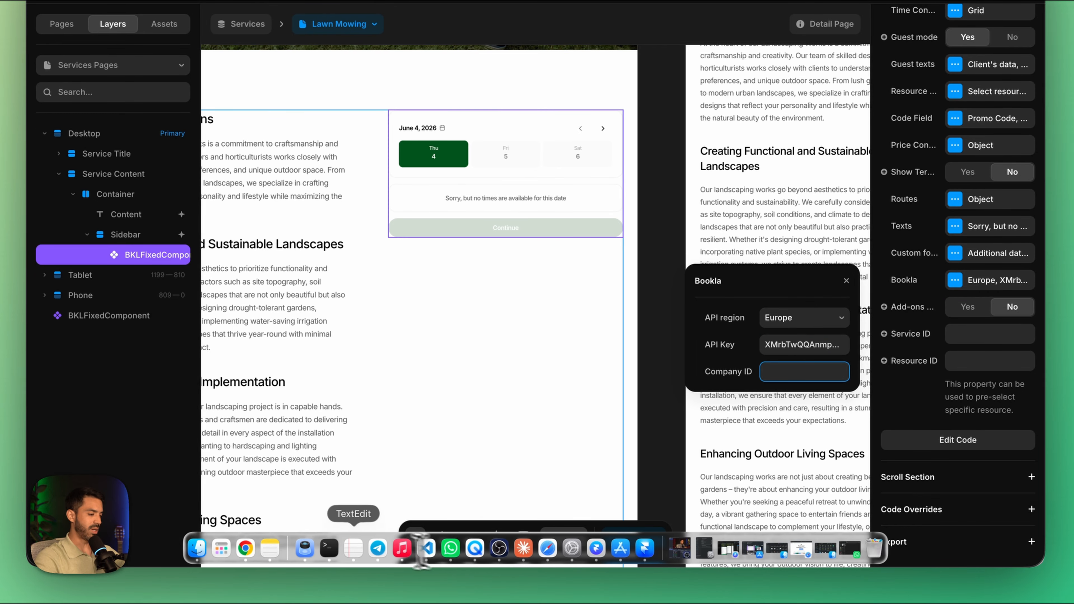
pyautogui.click(255, 549)
pyautogui.click(81, 42)
pyautogui.click(526, 116)
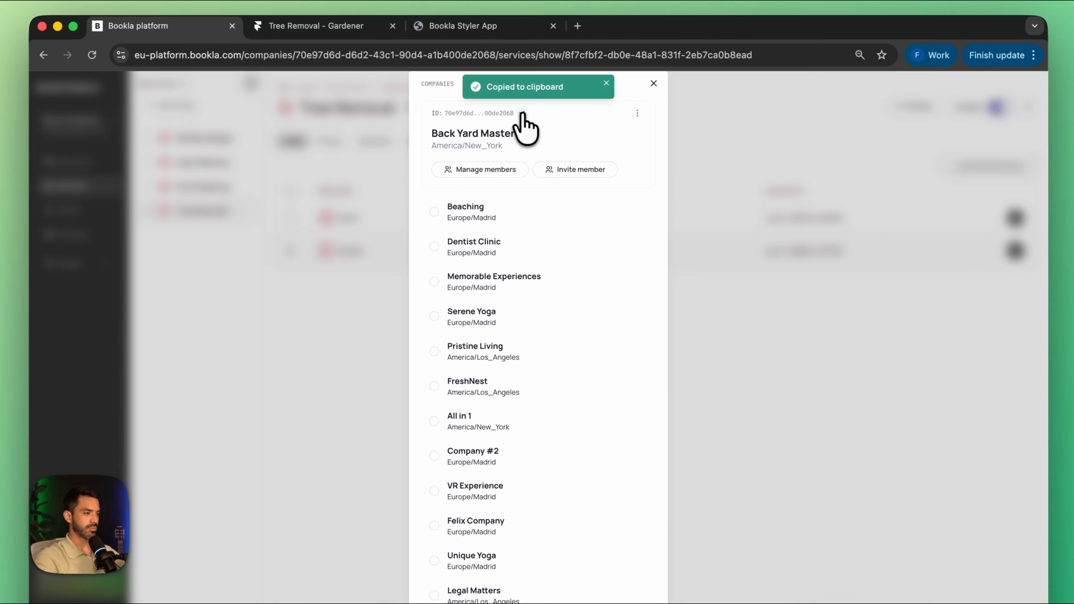
pyautogui.click(656, 548)
pyautogui.click(797, 373)
pyautogui.press('super+v')
# Step: Link the booking component's Service ID to the CMS variable Bookla Service ID
pyautogui.click(969, 334)
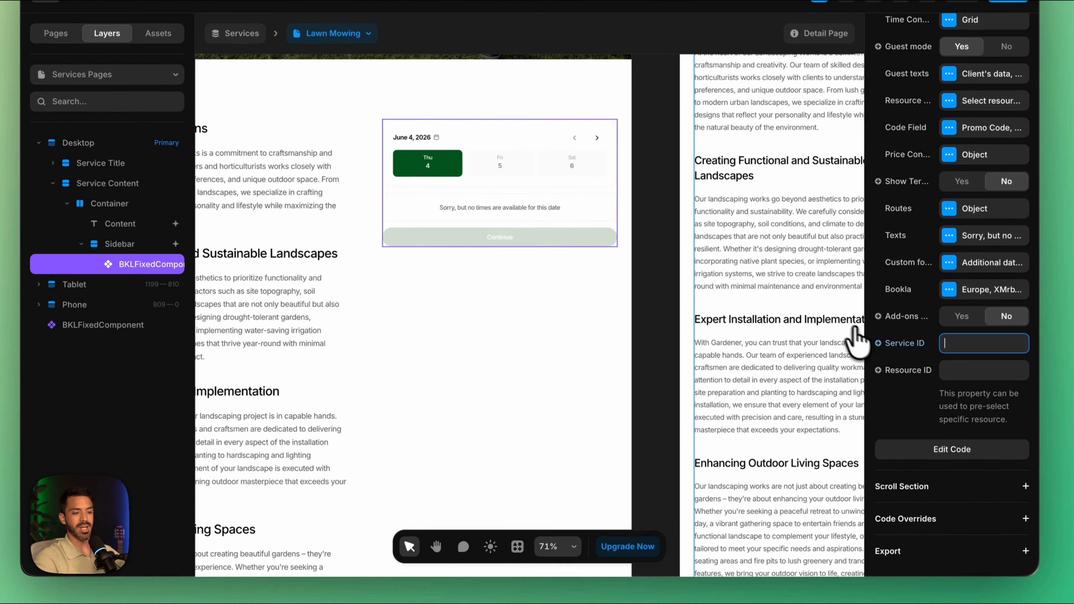
pyautogui.click(909, 377)
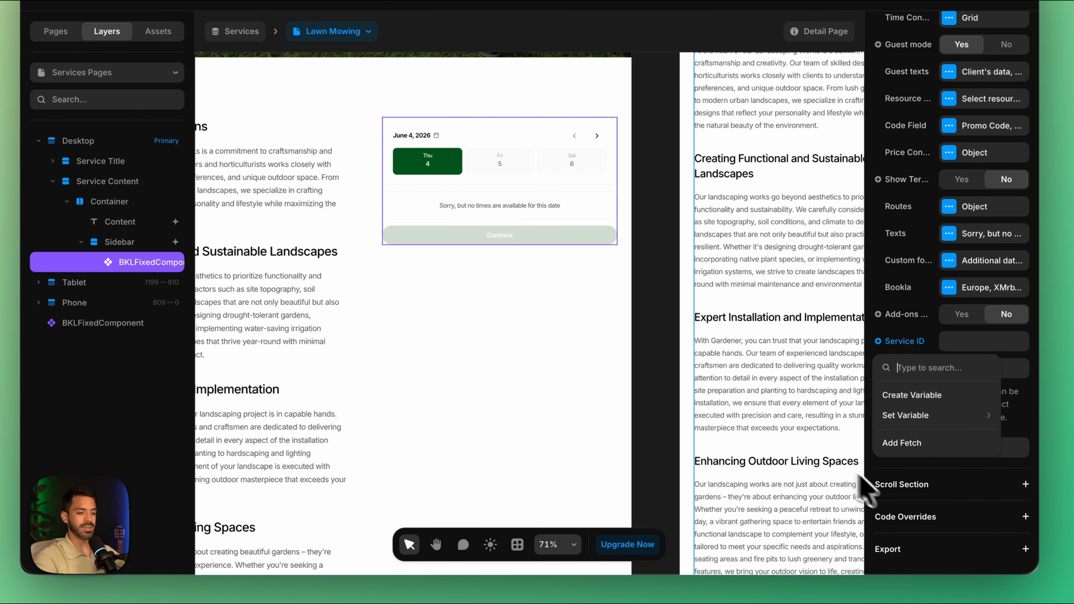
pyautogui.moveTo(916, 423)
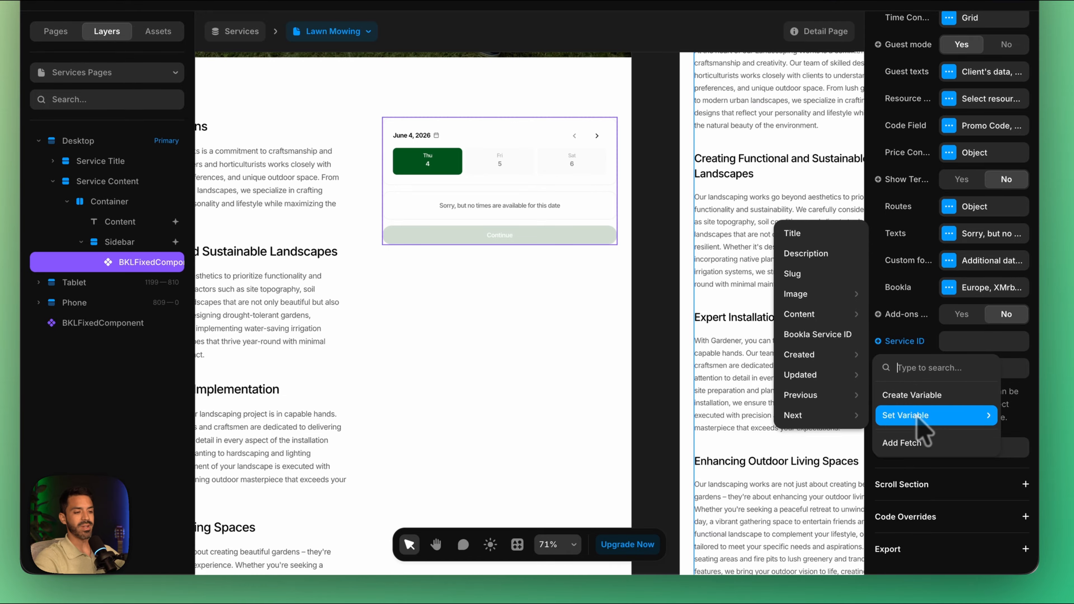
pyautogui.click(802, 335)
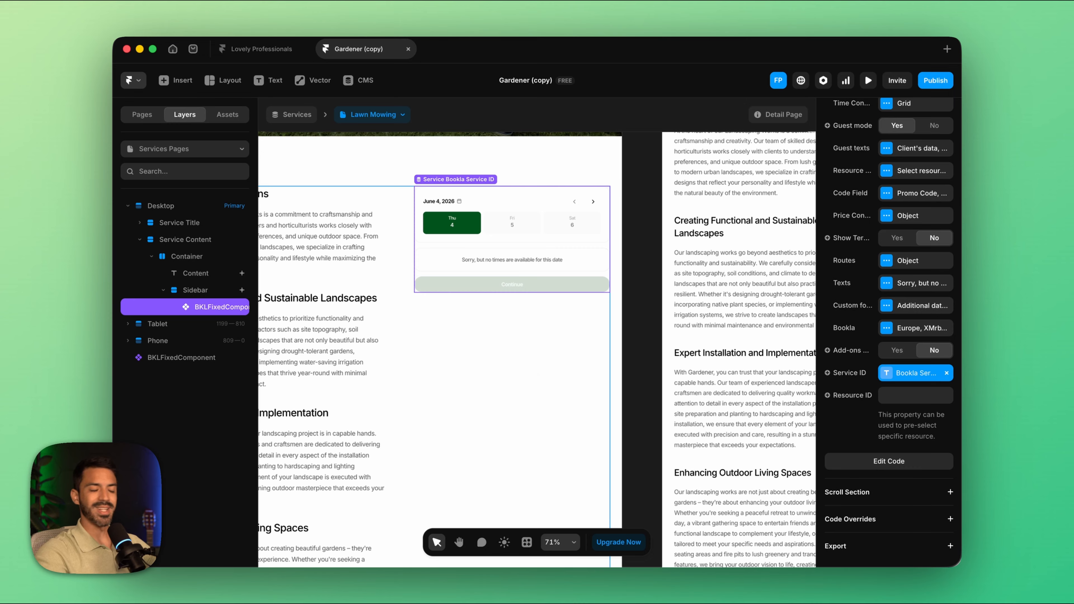
# Step: Preview the Lawn Mowing page and check the booking component's time slots and prices for June 5 through June 10
pyautogui.click(869, 81)
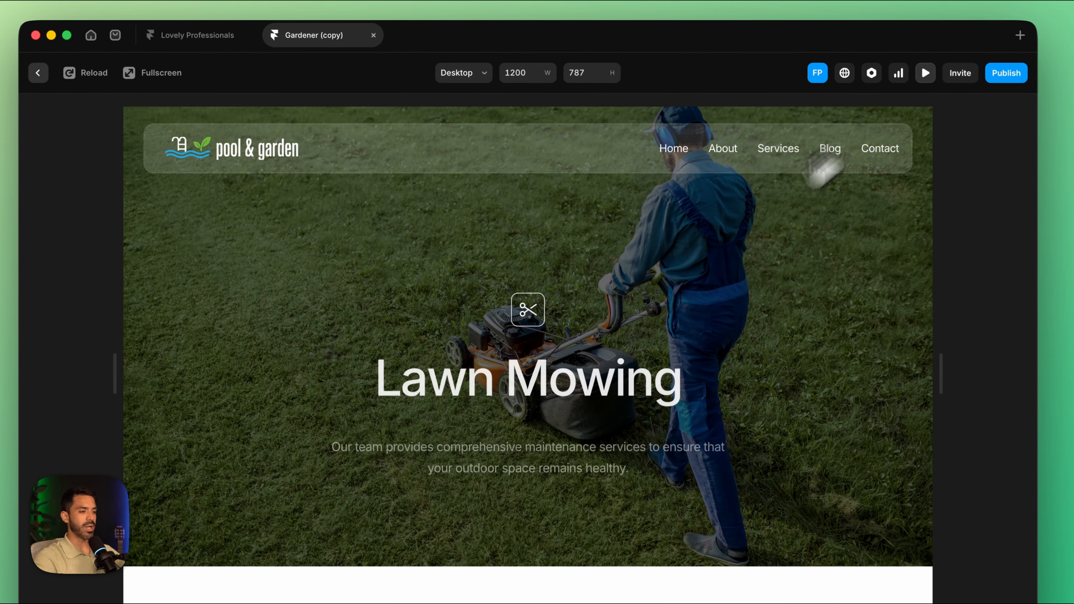
pyautogui.scroll(-10, 638, 360)
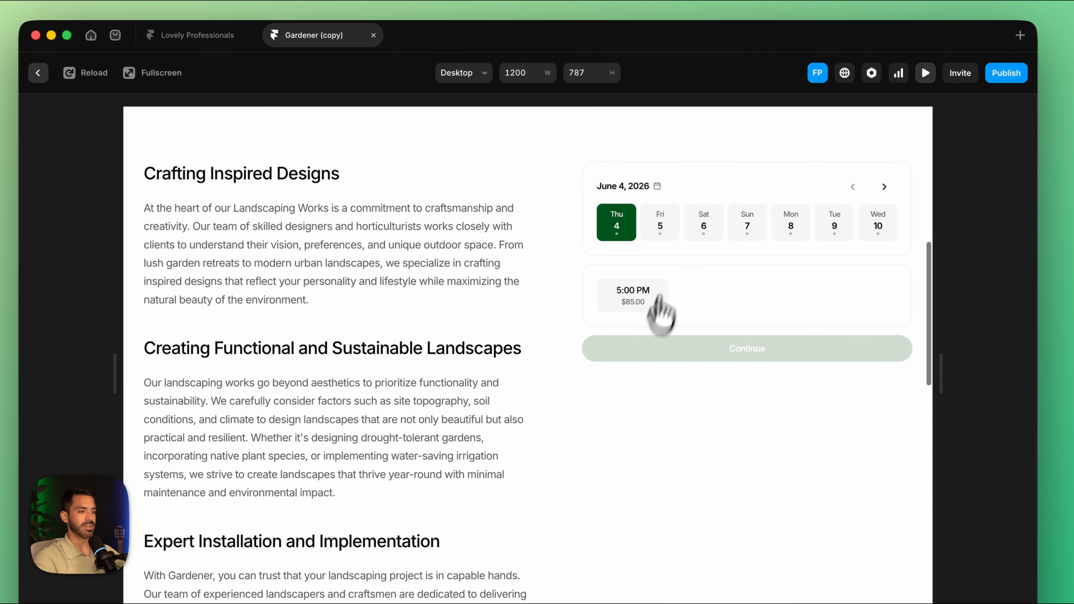
pyautogui.click(662, 229)
pyautogui.click(703, 229)
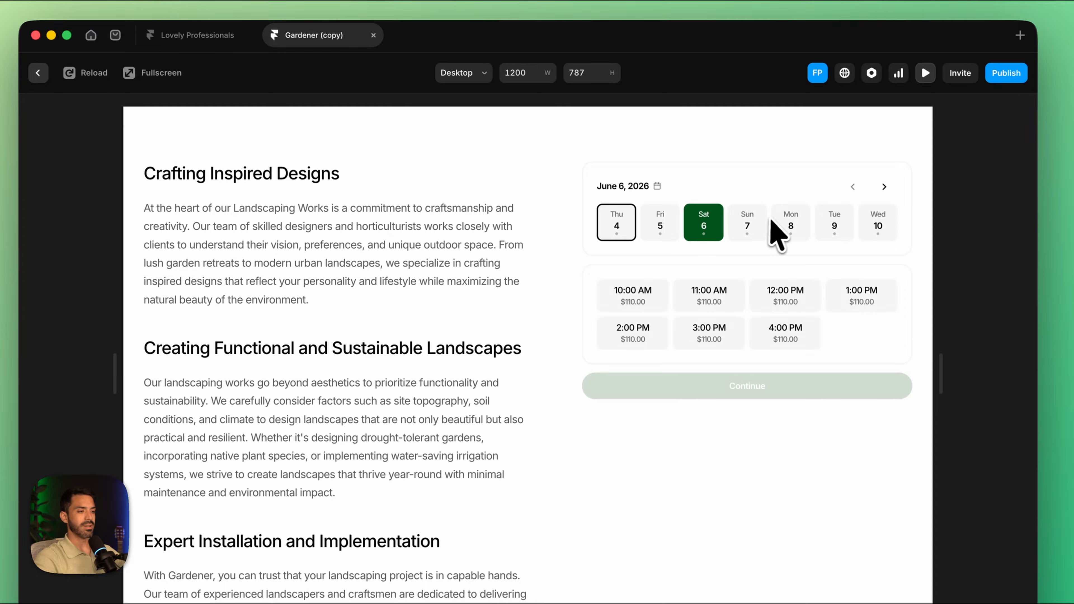
pyautogui.click(791, 225)
pyautogui.click(833, 224)
pyautogui.click(878, 224)
pyautogui.click(748, 227)
# Step: Try the 10:00 AM and 11:00 AM slots on June 7, comparing the slot prices with June 5
pyautogui.click(656, 303)
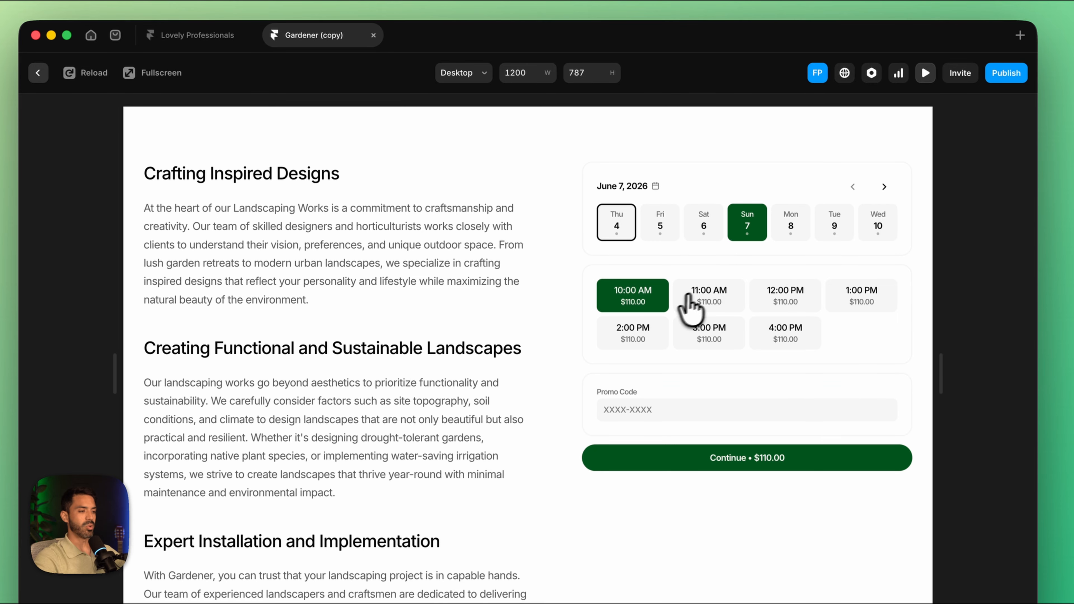
pyautogui.click(689, 300)
pyautogui.click(677, 233)
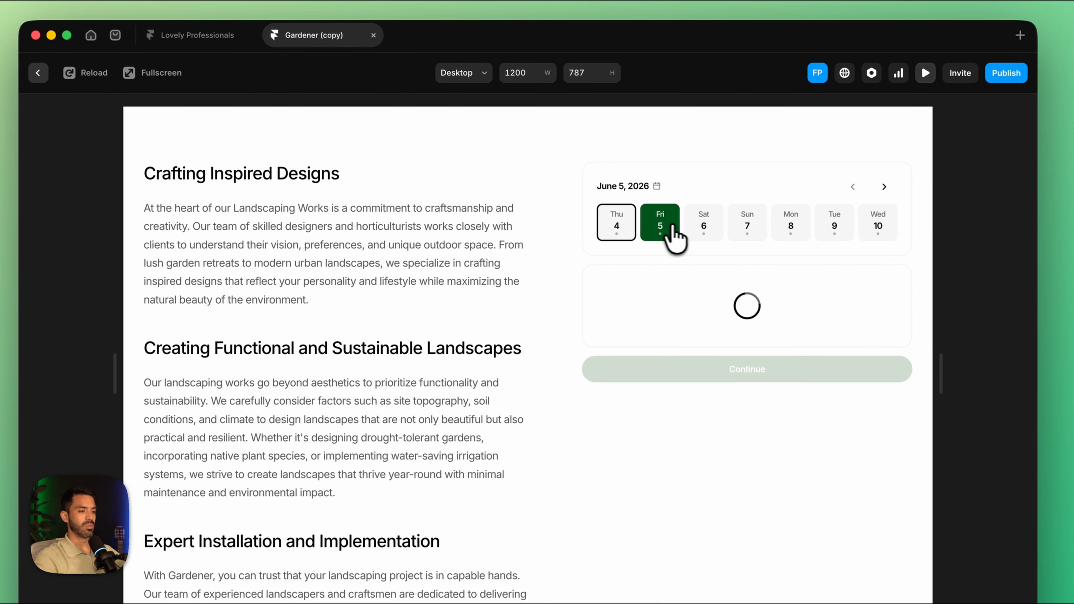
pyautogui.click(748, 233)
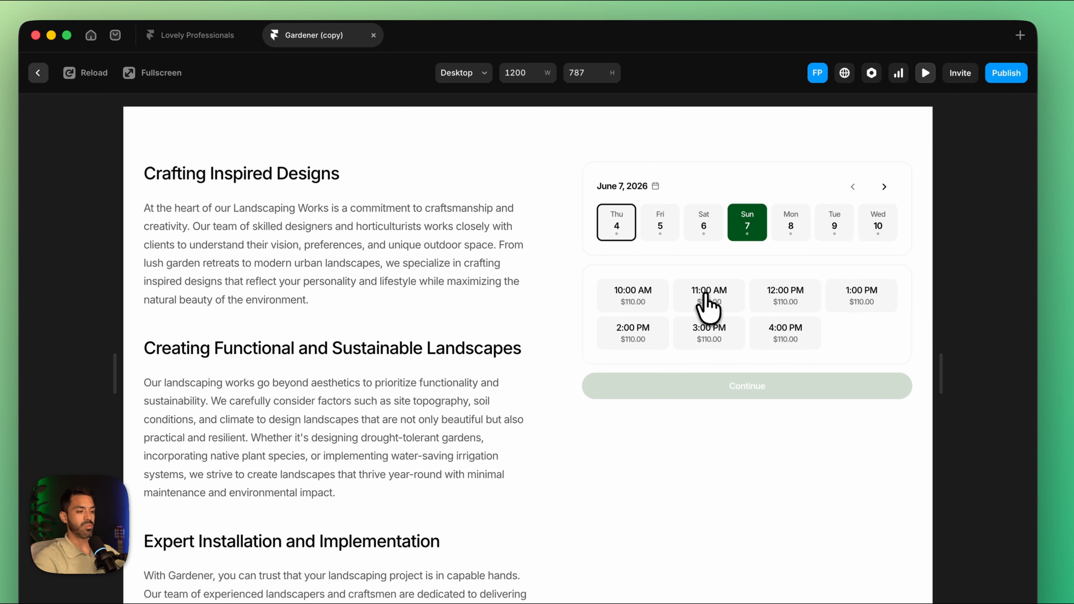
pyautogui.click(708, 296)
pyautogui.scroll(-2, 677, 380)
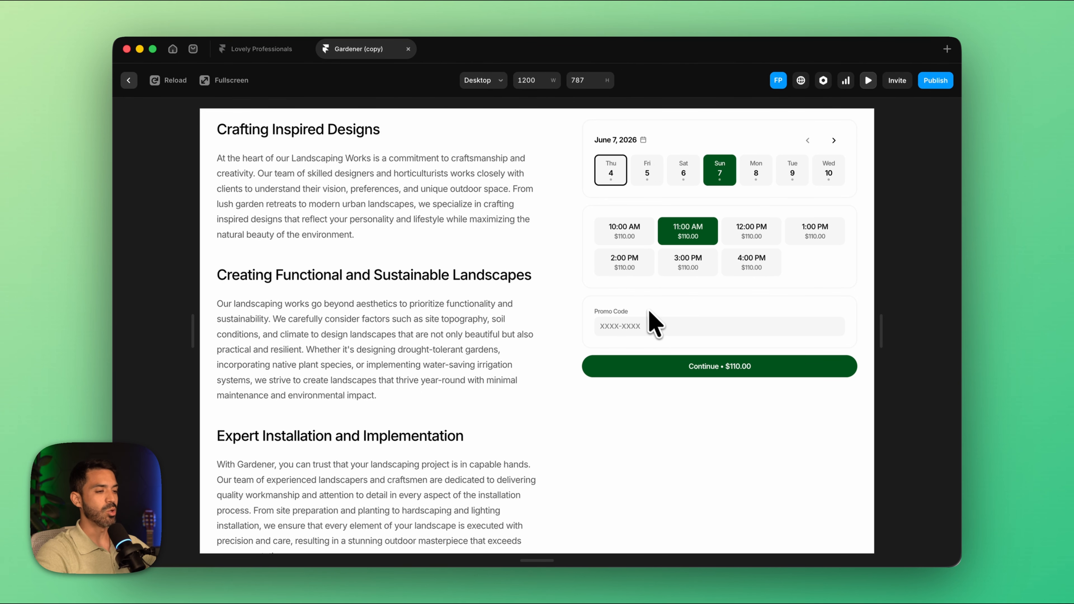
# Step: Review the Lawn Mowing page from its hero to the booking component and choose the 10:00 AM slot
pyautogui.scroll(3, 651, 318)
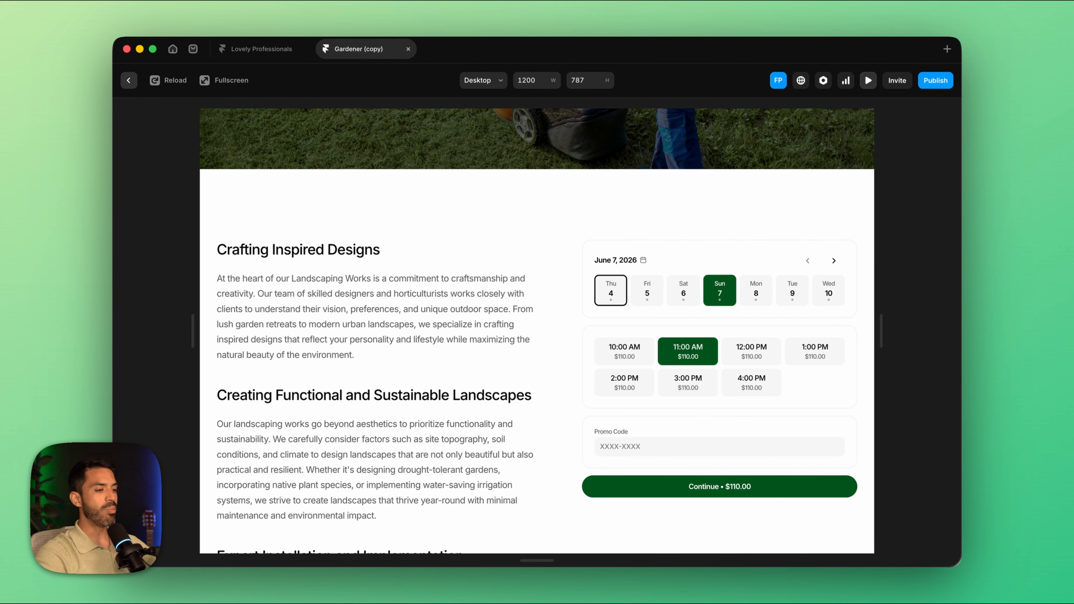
pyautogui.scroll(8, 647, 314)
pyautogui.scroll(-9, 647, 314)
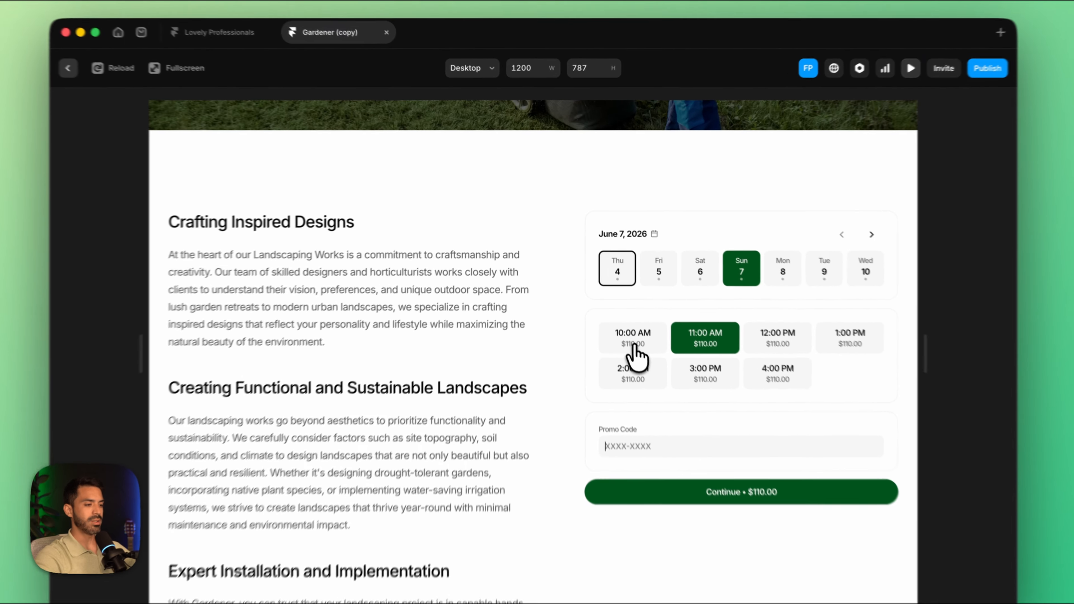
pyautogui.click(625, 318)
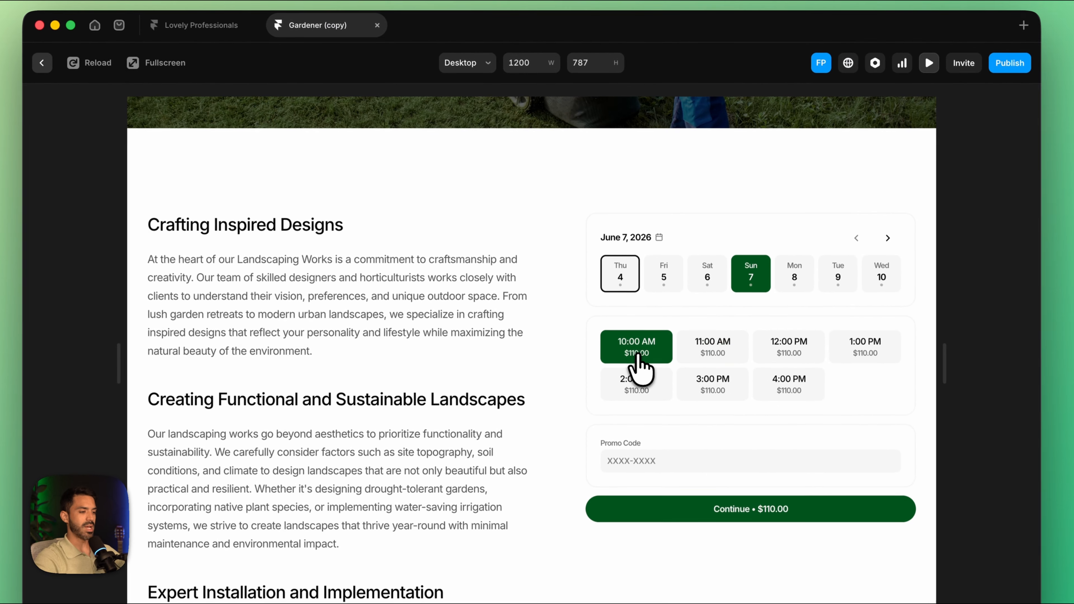
pyautogui.scroll(1, 753, 301)
# Step: Compare the Lawn Mowing slot prices on weekdays and the weekend, checking June 5, 7, 8, 9 and 10
pyautogui.click(662, 283)
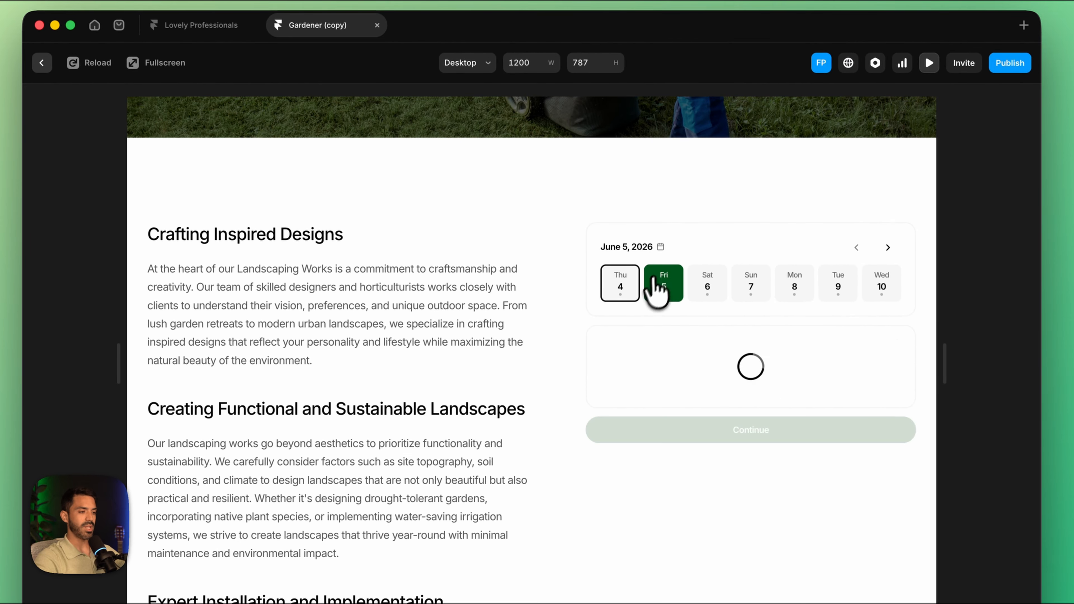
pyautogui.click(741, 282)
pyautogui.click(795, 286)
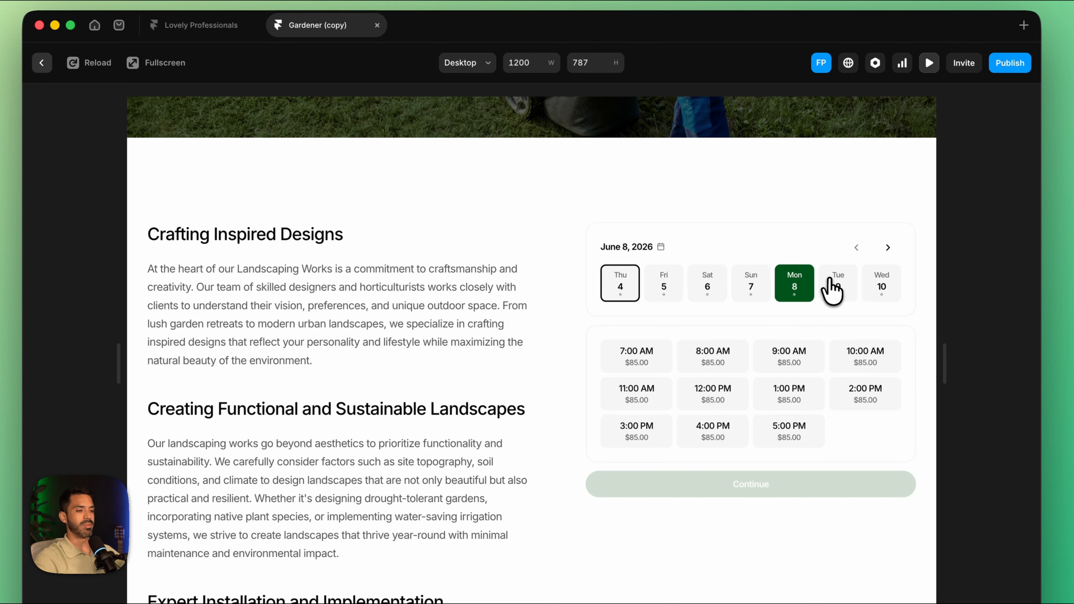
pyautogui.click(838, 287)
pyautogui.click(878, 291)
pyautogui.click(851, 292)
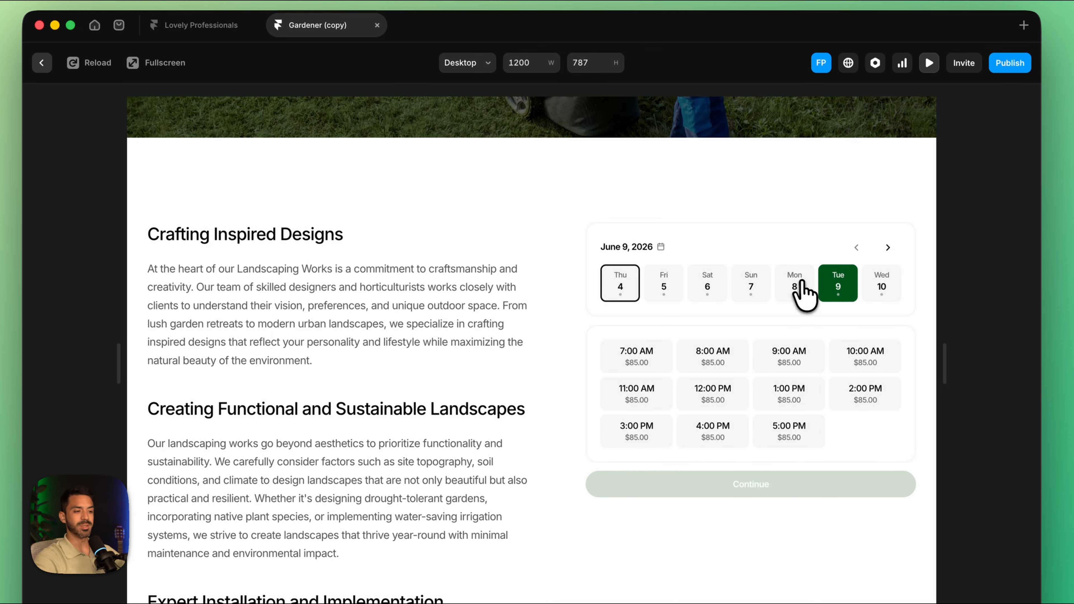
pyautogui.click(801, 292)
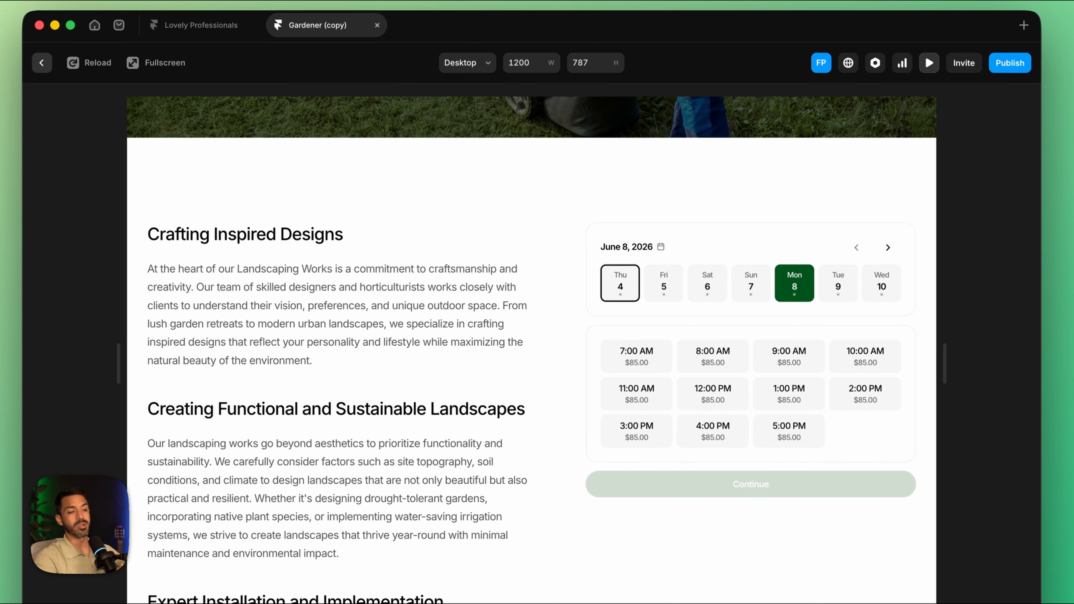
# Step: Go through the site's Services page to Garden Design and check its booking availability for June 8, 9 and 10
pyautogui.scroll(10, 734, 252)
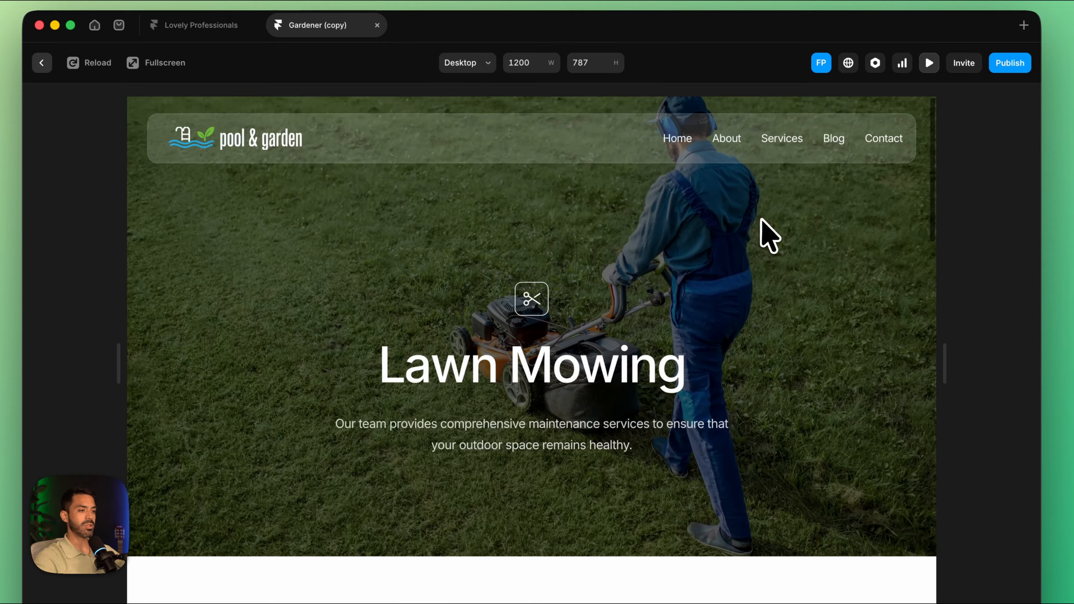
pyautogui.click(780, 149)
pyautogui.scroll(-5, 732, 343)
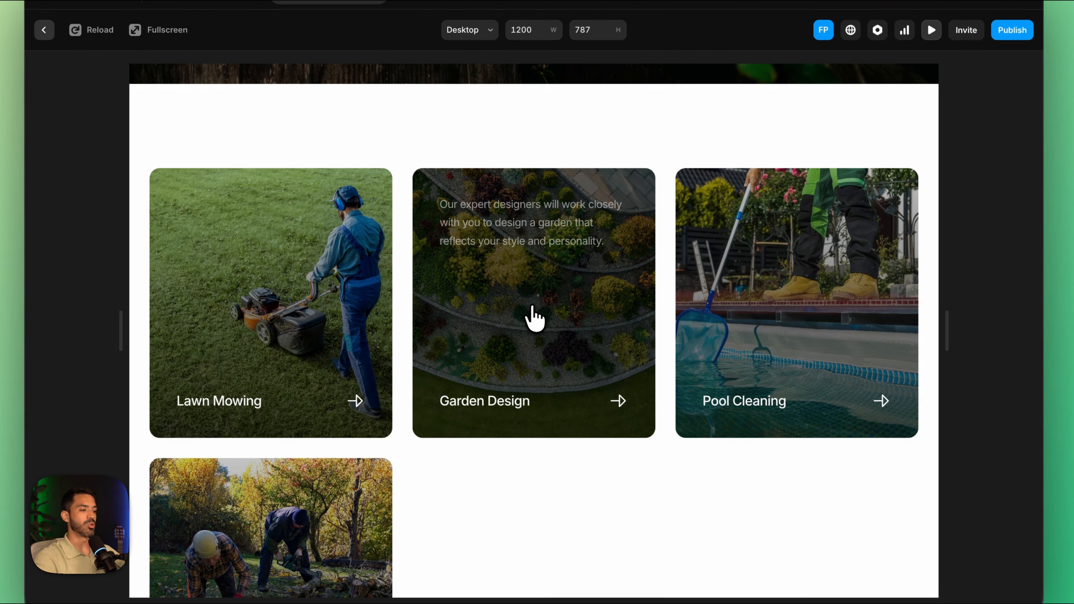
pyautogui.click(531, 349)
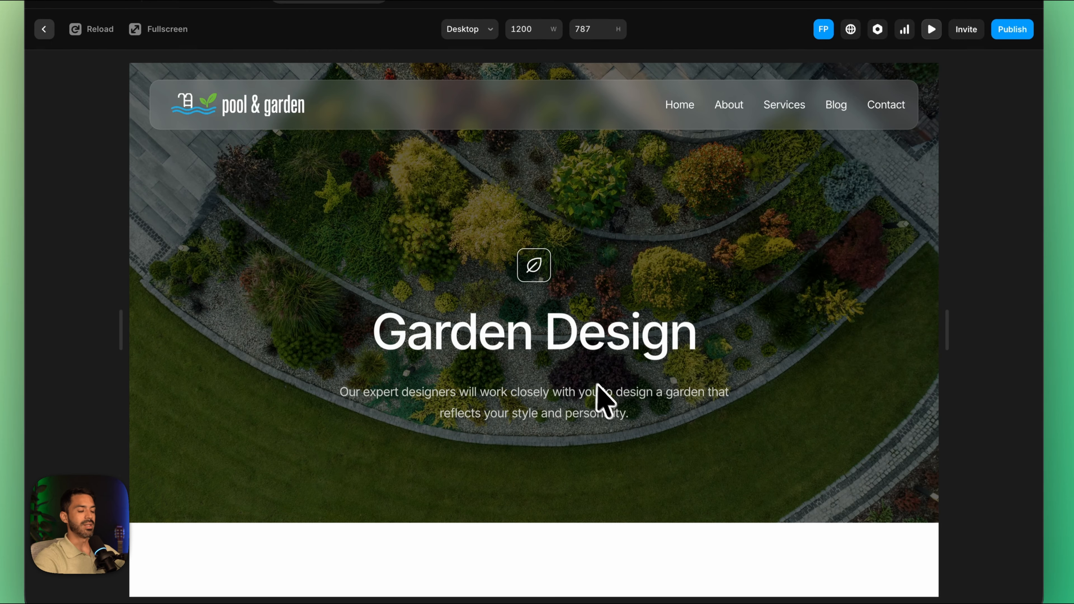
pyautogui.scroll(-5, 597, 429)
pyautogui.click(798, 263)
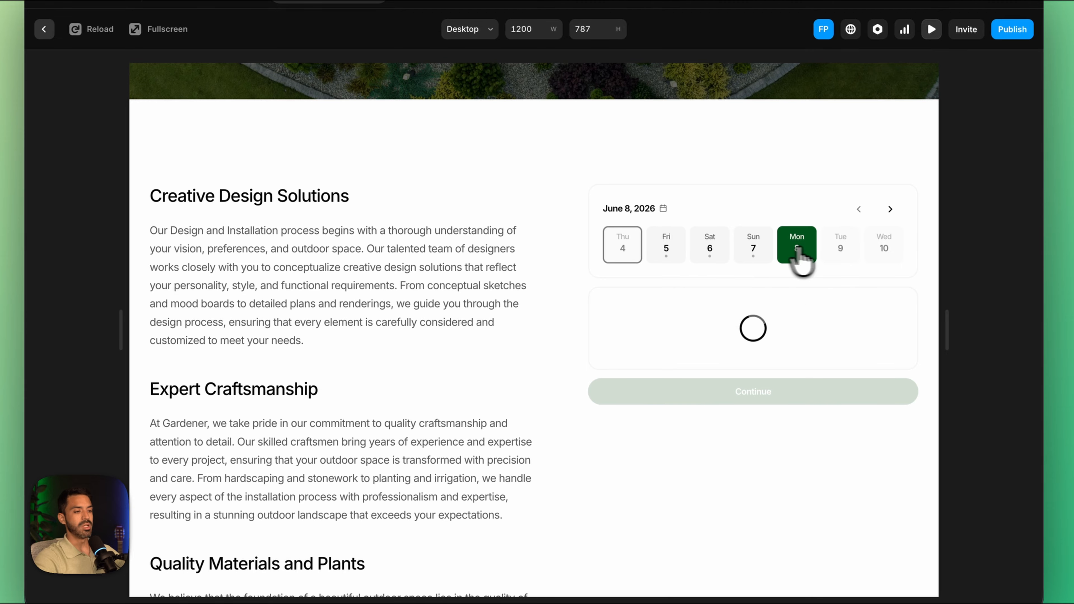
pyautogui.click(848, 249)
pyautogui.click(870, 277)
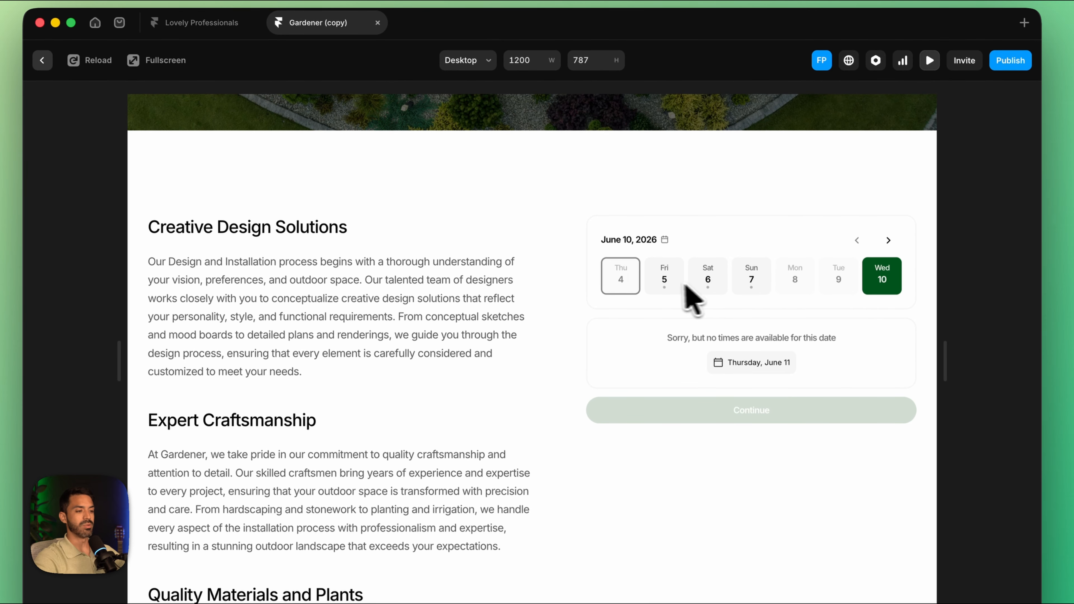
# Step: Check the Garden Design slots for June 5, 6 and 7 and select 10:00 AM on June 7
pyautogui.click(666, 276)
pyautogui.click(709, 279)
pyautogui.click(752, 279)
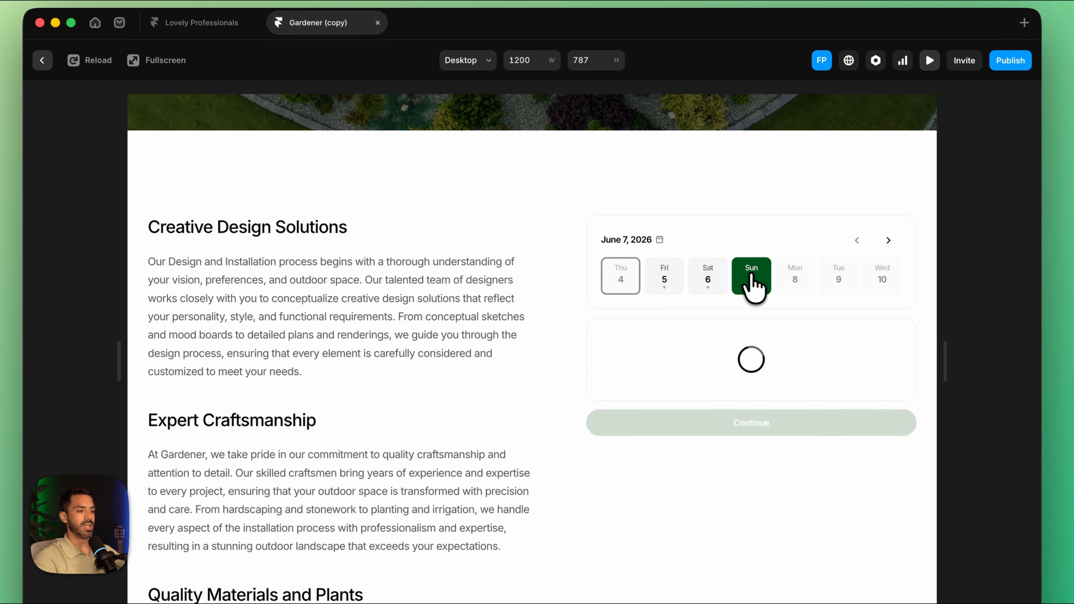
pyautogui.click(648, 351)
pyautogui.scroll(-2, 730, 365)
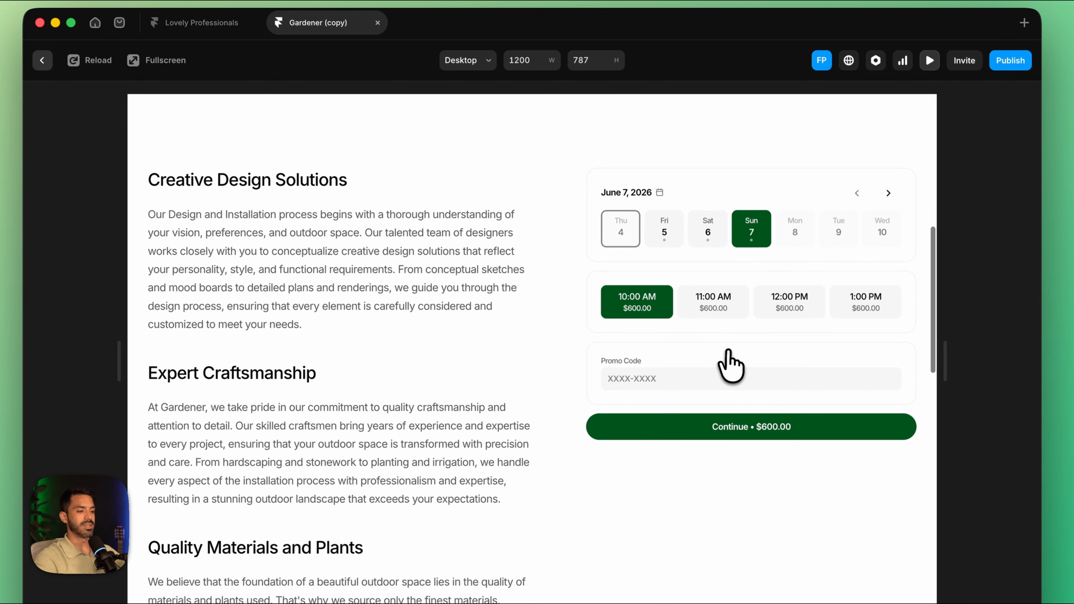
# Step: Recheck the Garden Design booking slots and prices by switching through June 5, 6 and 7 again
pyautogui.scroll(10, 711, 334)
pyautogui.scroll(-10, 685, 294)
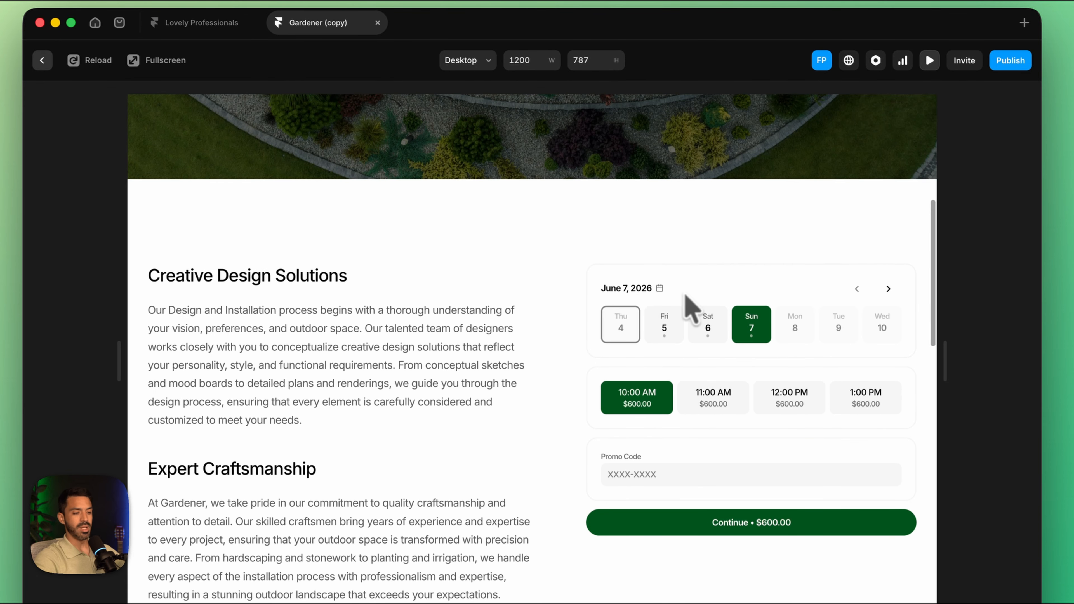
pyautogui.click(668, 326)
pyautogui.click(721, 327)
pyautogui.click(744, 331)
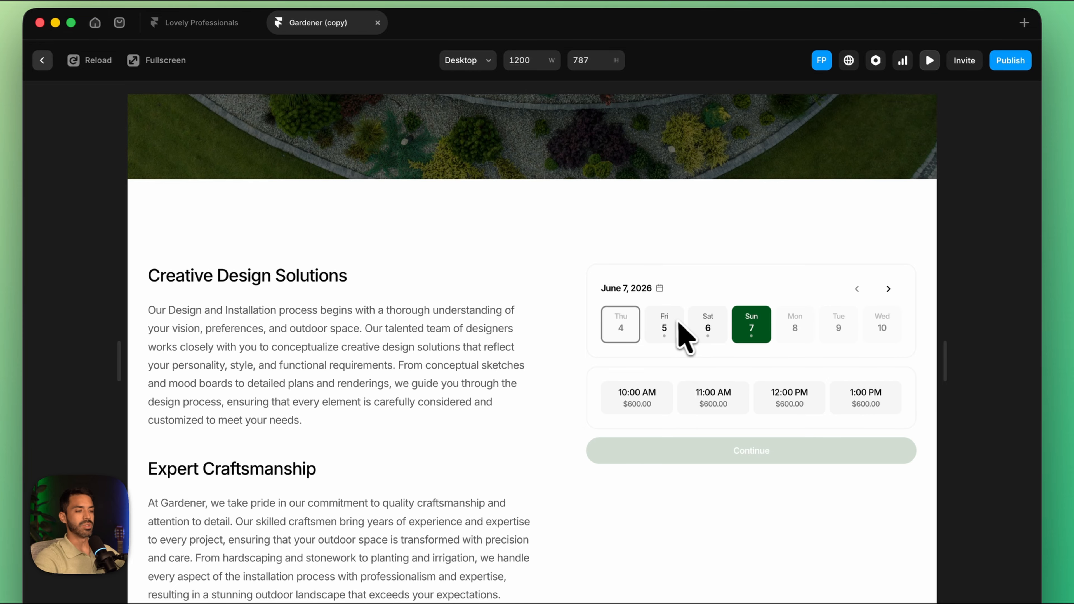
# Step: View the Tree Removal service page from Services and select the 11:00 AM slot on June 5 in its booking component
pyautogui.scroll(10, 640, 354)
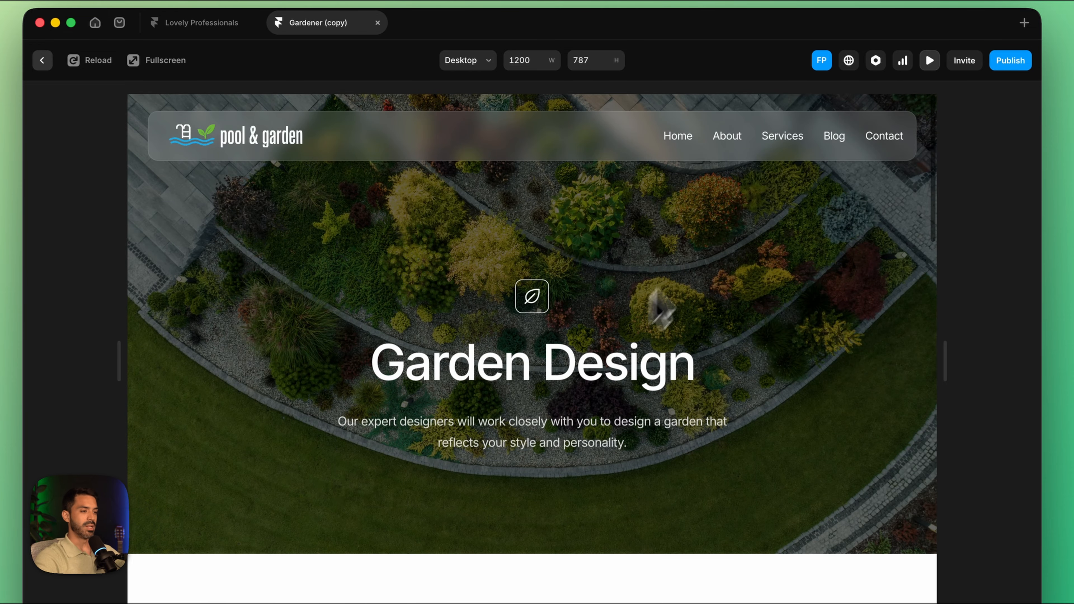
pyautogui.click(785, 135)
pyautogui.scroll(-4, 721, 351)
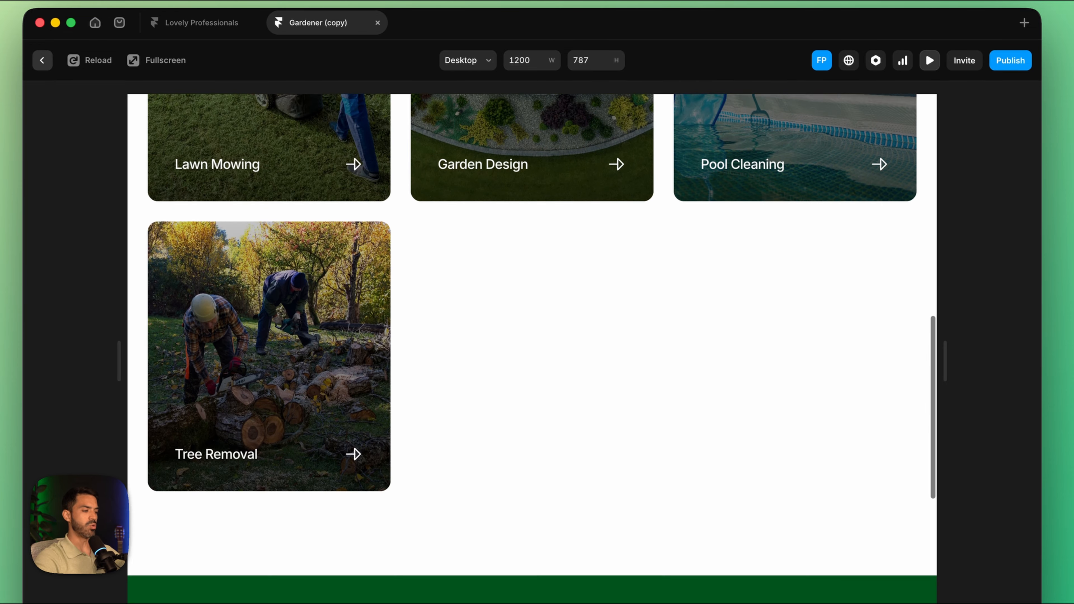
pyautogui.click(299, 379)
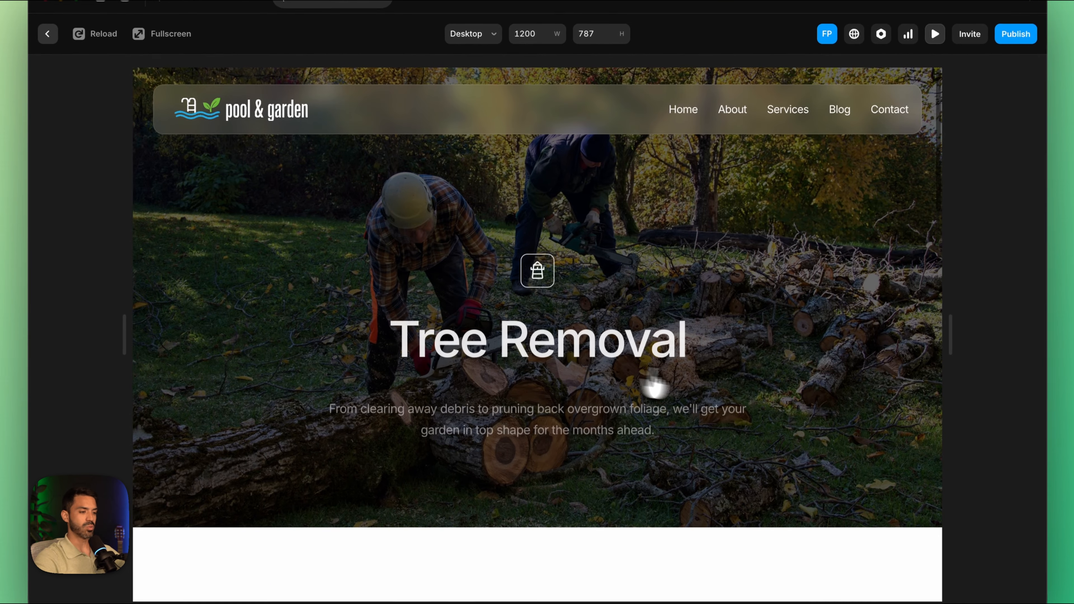
pyautogui.scroll(-10, 655, 385)
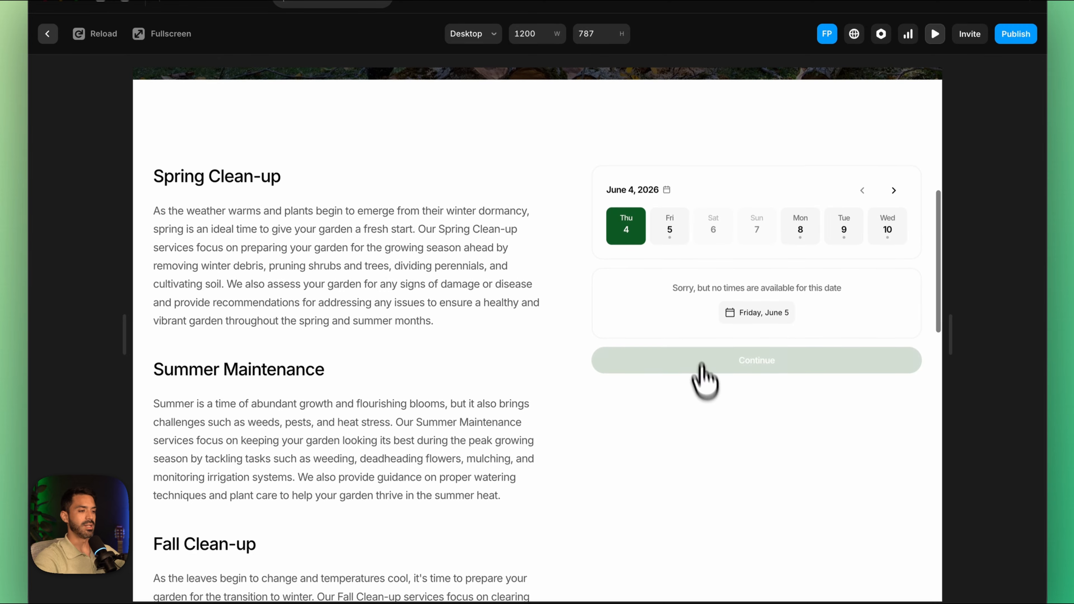
pyautogui.click(682, 238)
pyautogui.scroll(-1, 694, 305)
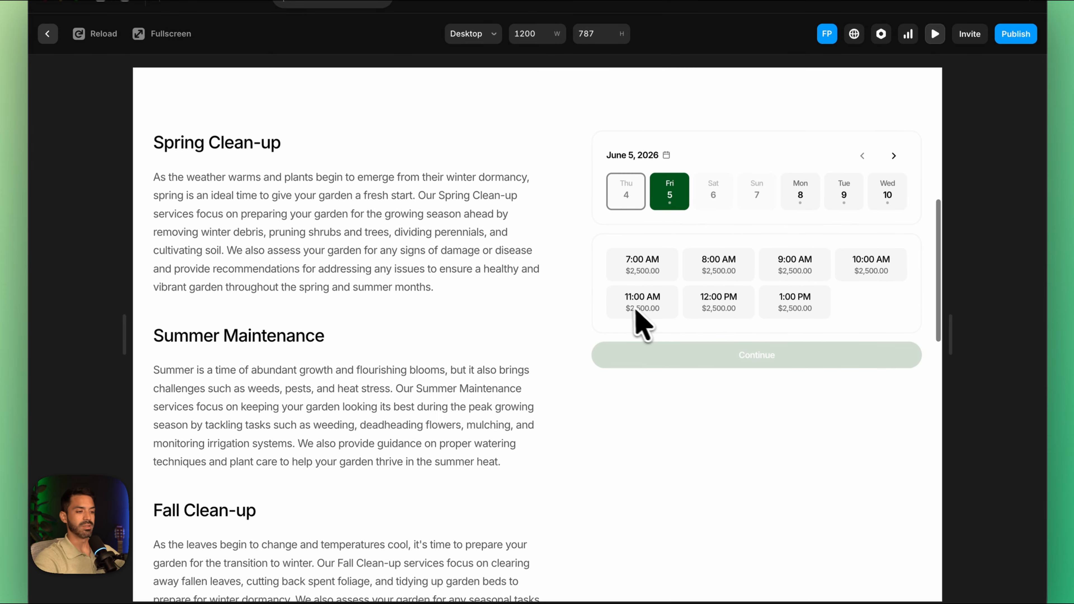
pyautogui.click(641, 298)
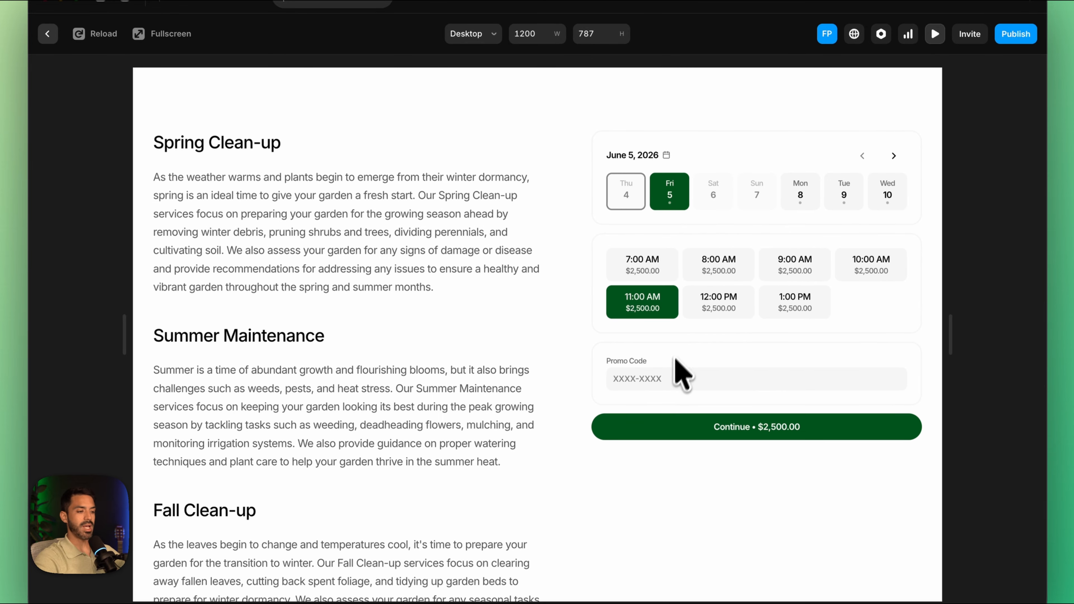
# Step: Return to the Services page and view the booking component on the Pool Cleaning service page
pyautogui.scroll(4, 736, 356)
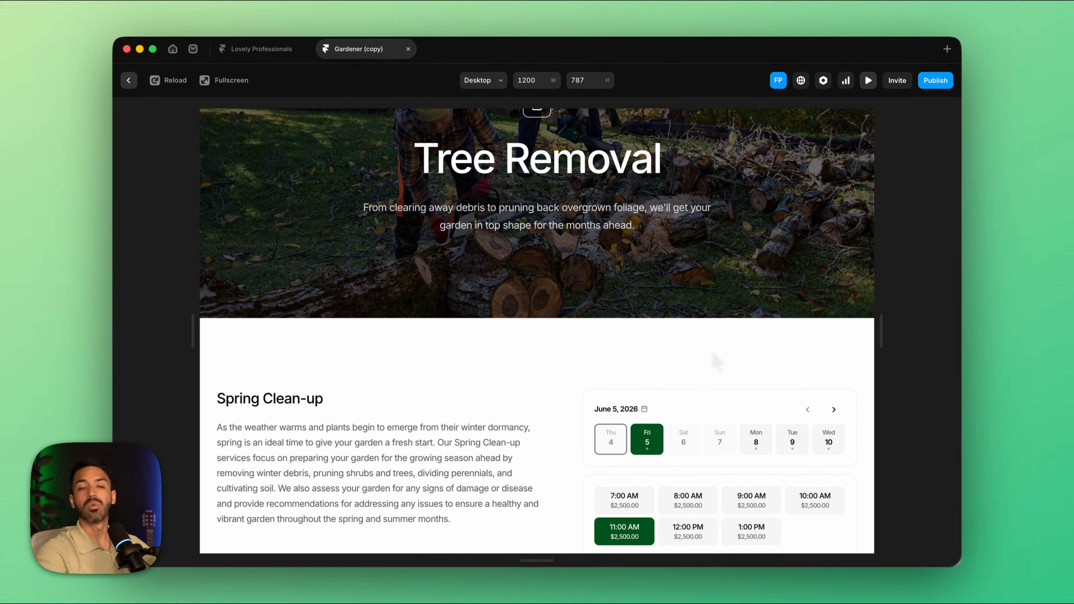
pyautogui.scroll(3, 715, 356)
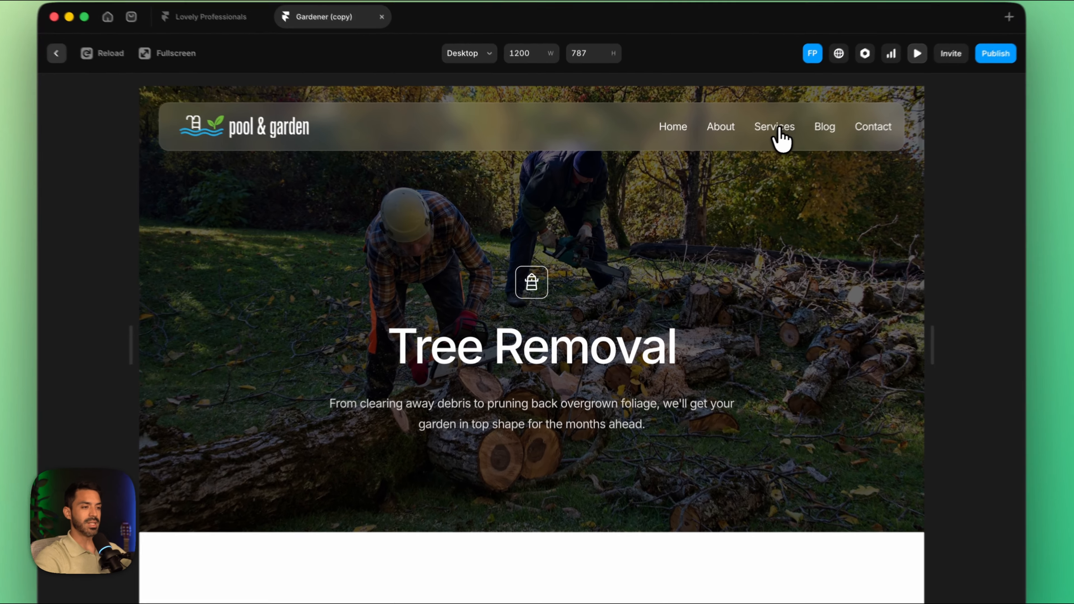
pyautogui.click(745, 144)
pyautogui.scroll(-10, 703, 395)
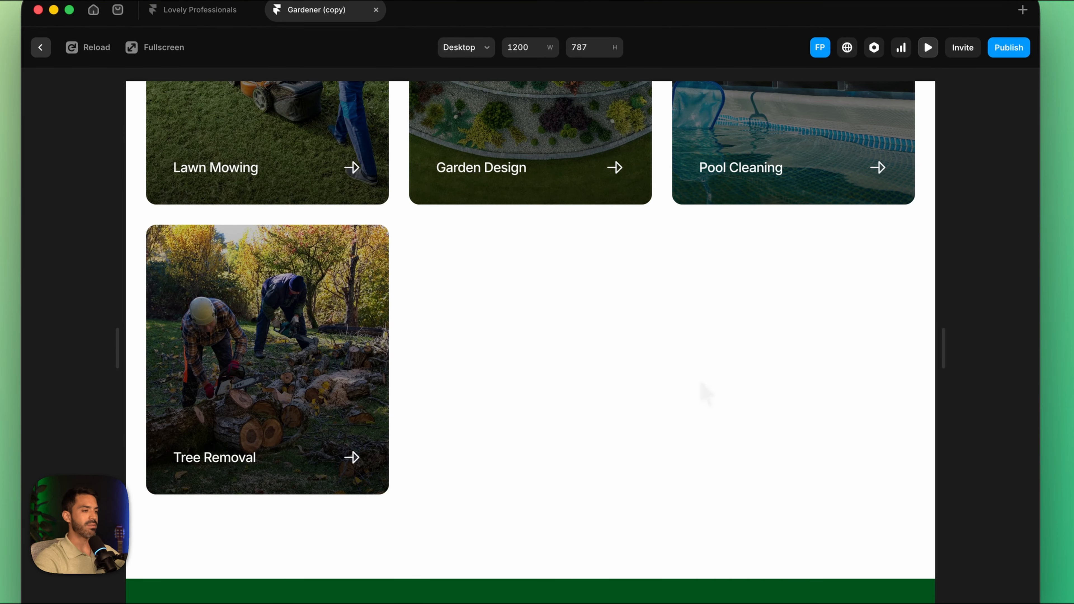
pyautogui.scroll(5, 702, 392)
pyautogui.click(757, 304)
pyautogui.scroll(3, 719, 360)
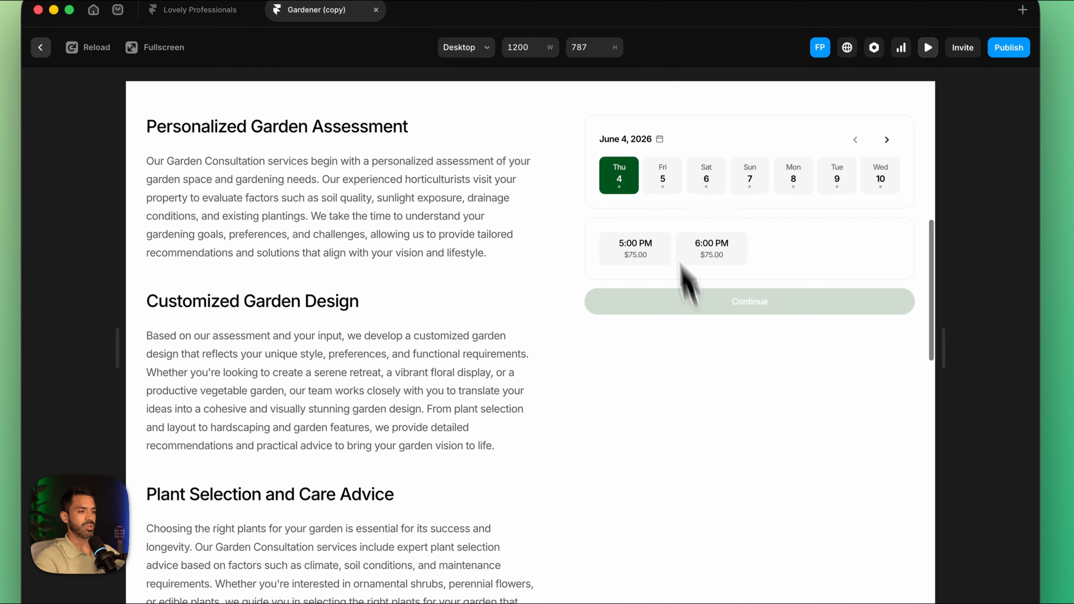
# Step: Test the Pool Cleaning booking component with the 8:00 AM and 9:00 AM slots on June 5 and review the page
pyautogui.click(659, 174)
pyautogui.click(711, 248)
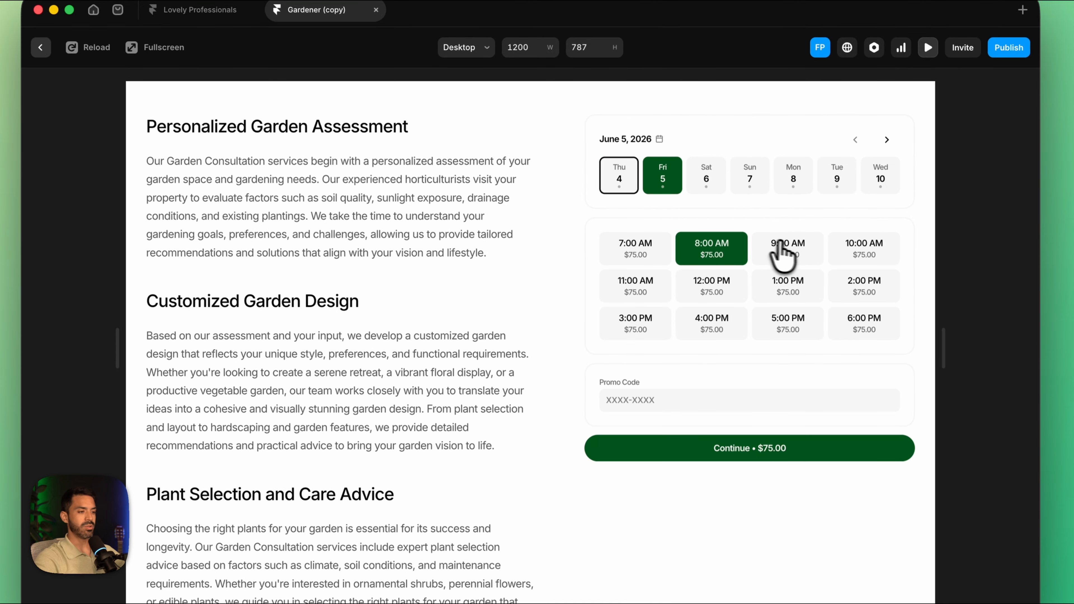
pyautogui.click(787, 249)
pyautogui.scroll(5, 784, 259)
pyautogui.scroll(2, 783, 260)
pyautogui.scroll(-8, 782, 259)
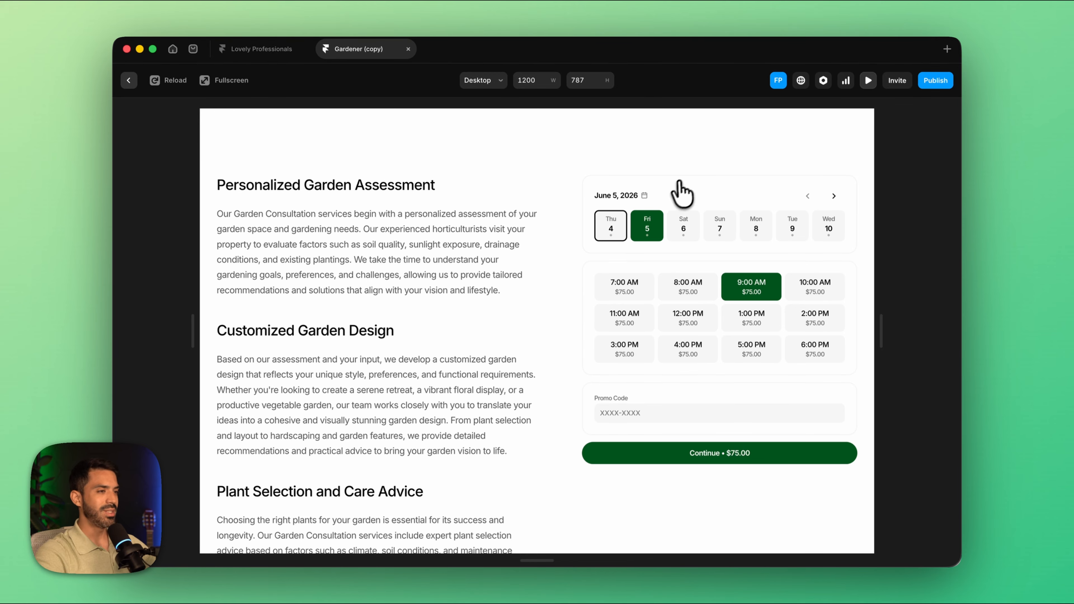
pyautogui.scroll(10, 668, 189)
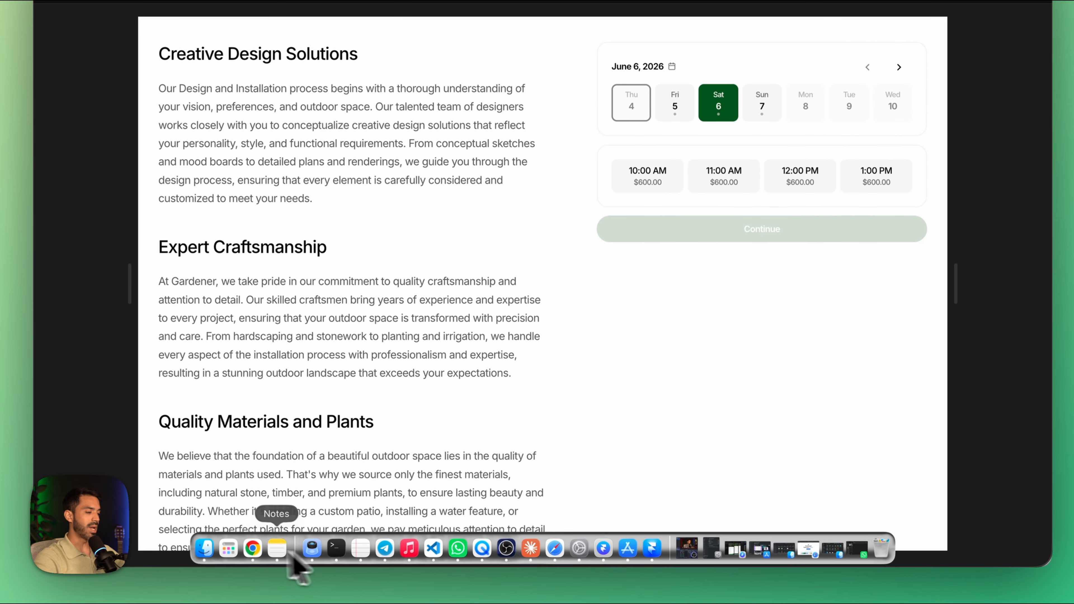
# Step: Switch to the Bookla platform in the browser and add the Service Add-Ons plugin from the plugin marketplace
pyautogui.click(252, 549)
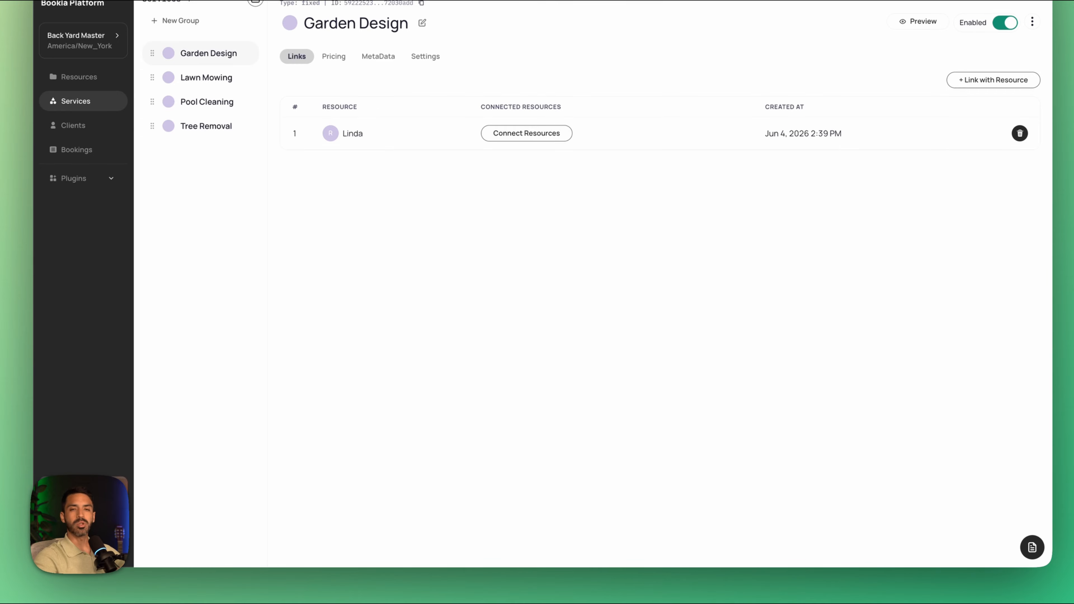
pyautogui.click(78, 181)
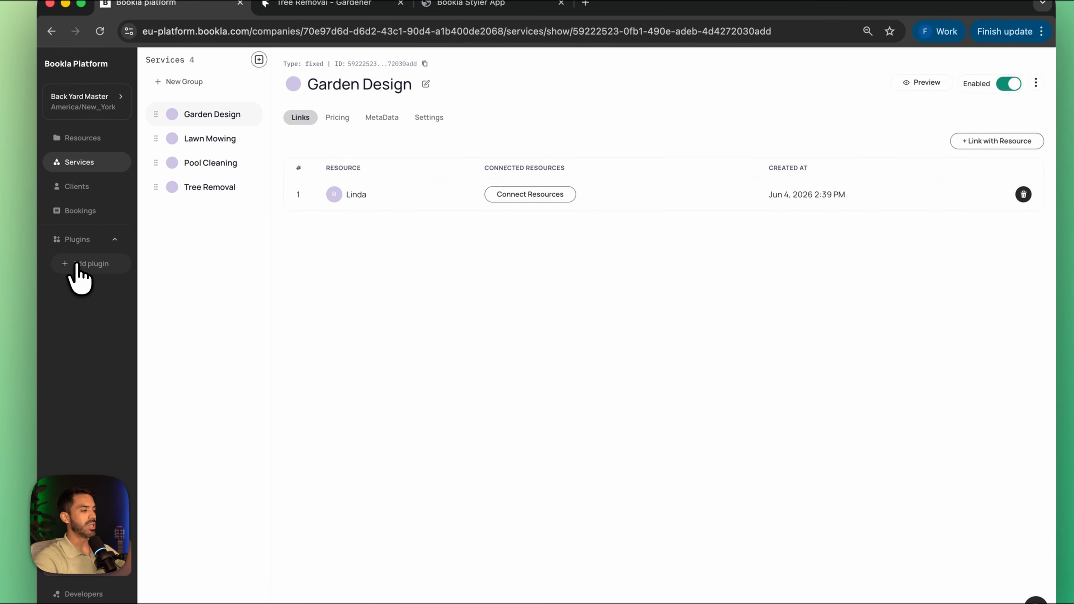
pyautogui.click(77, 266)
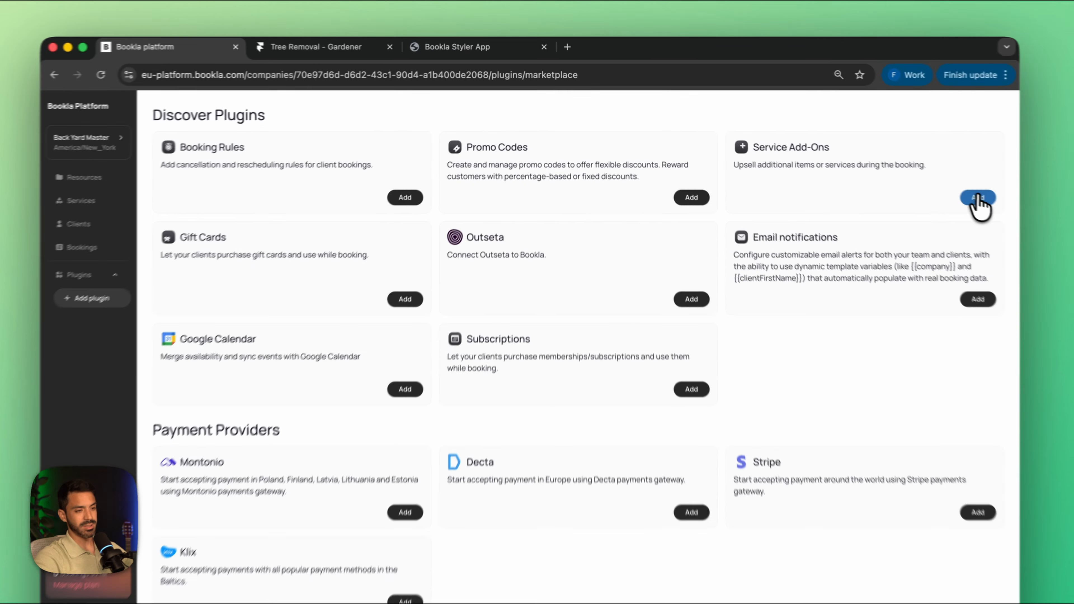
pyautogui.click(926, 176)
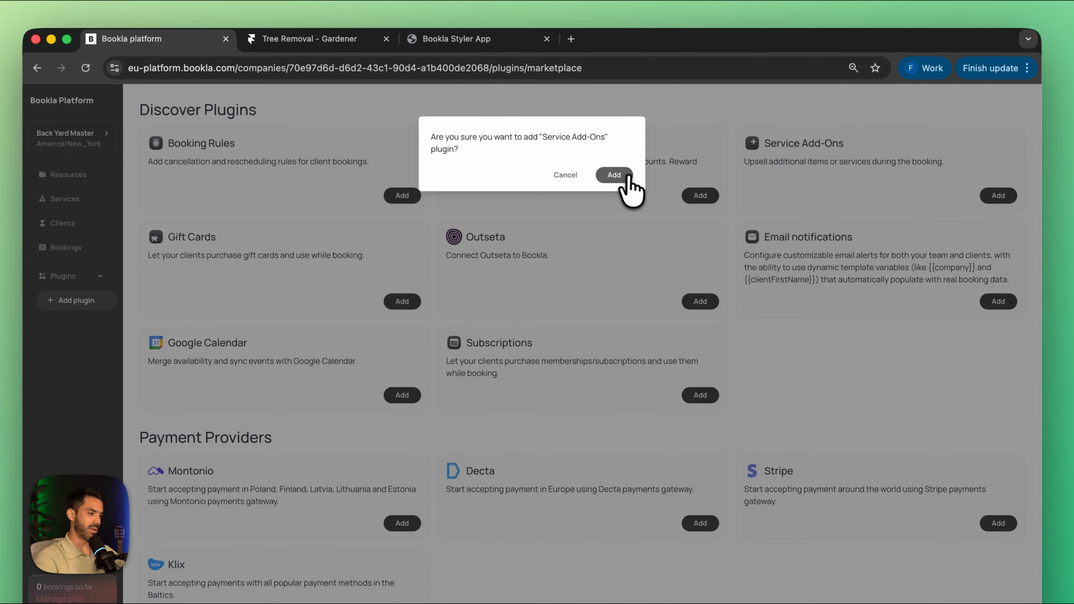
pyautogui.click(616, 176)
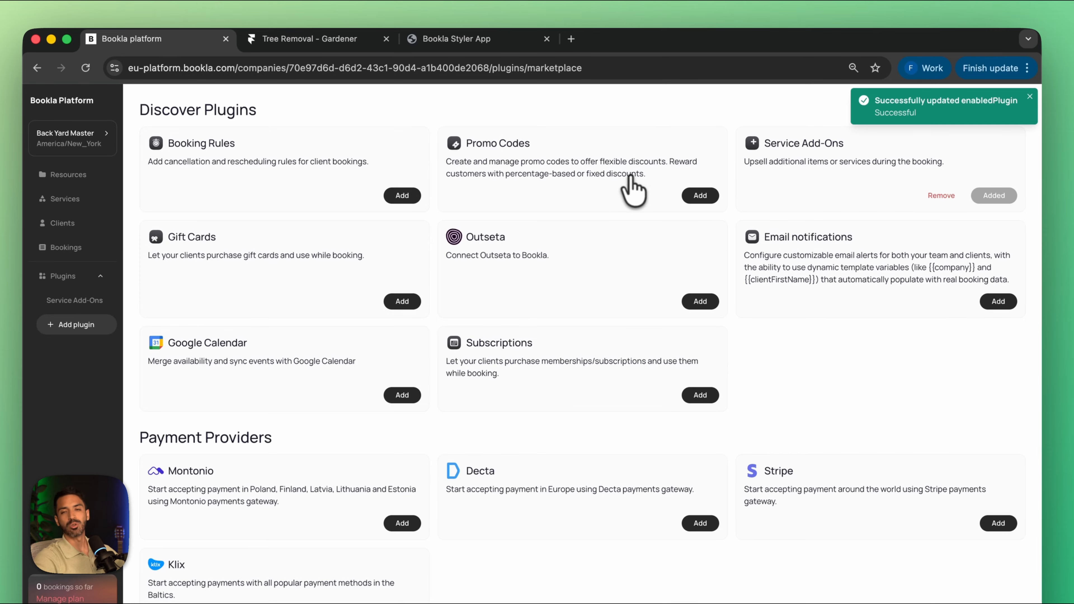
# Step: Add the Promo Codes, Email notifications and Booking Rules plugins to the Bookla company
pyautogui.click(709, 198)
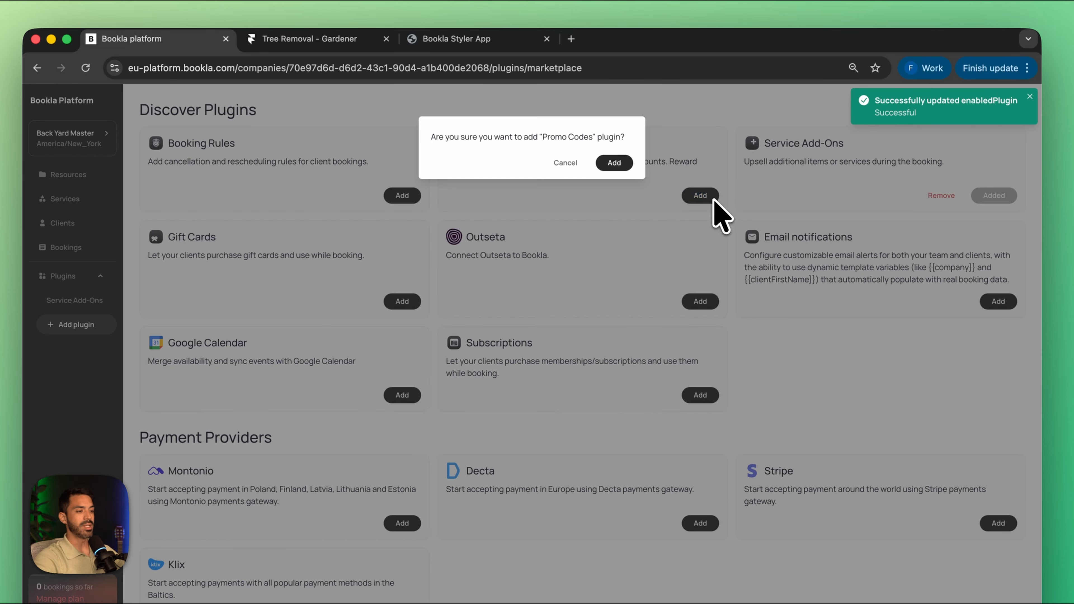
pyautogui.click(629, 169)
pyautogui.click(998, 302)
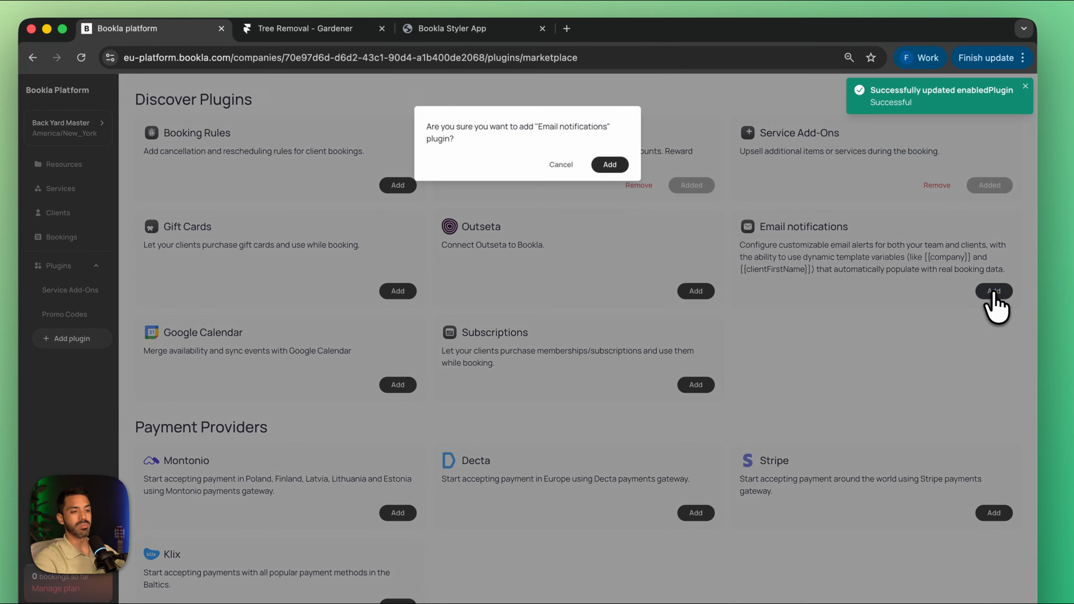
pyautogui.click(612, 166)
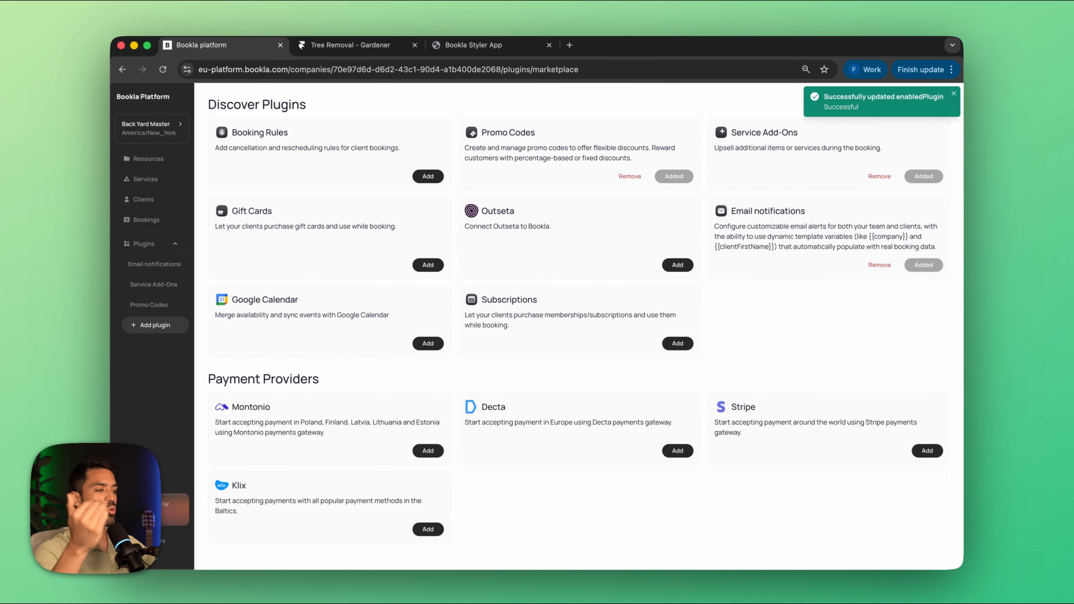
pyautogui.click(432, 178)
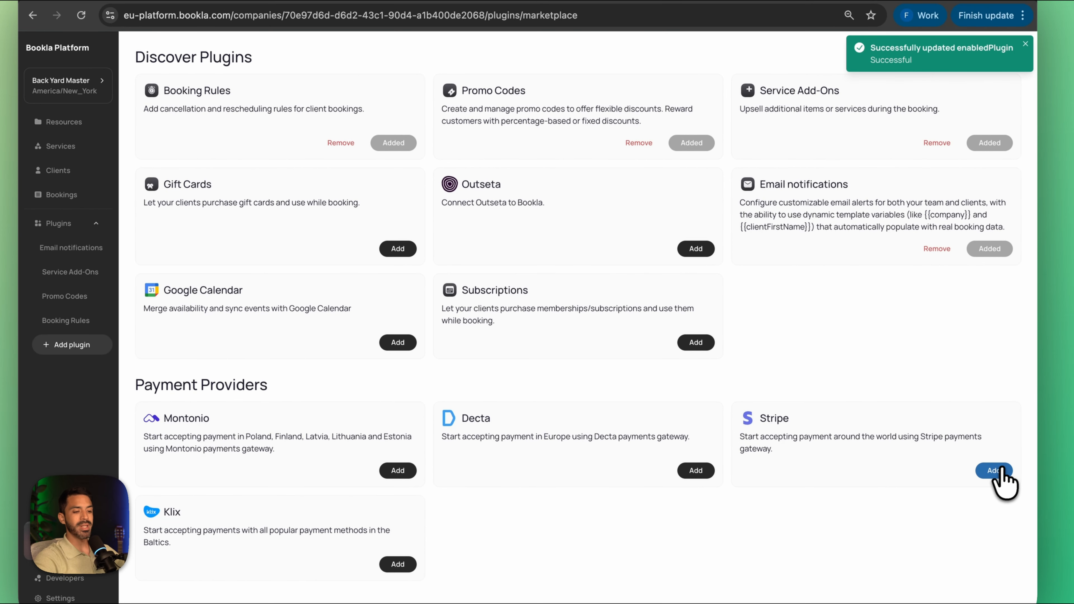
# Step: Add the Stripe payment plugin and start connecting it, opening the form with the Secret Key field
pyautogui.click(926, 449)
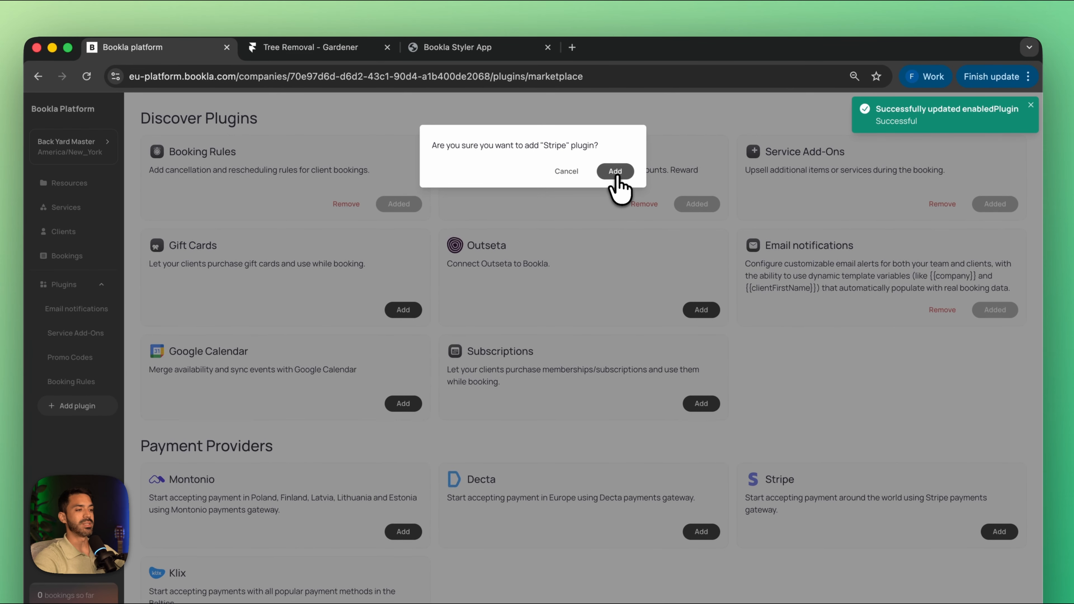
pyautogui.click(611, 124)
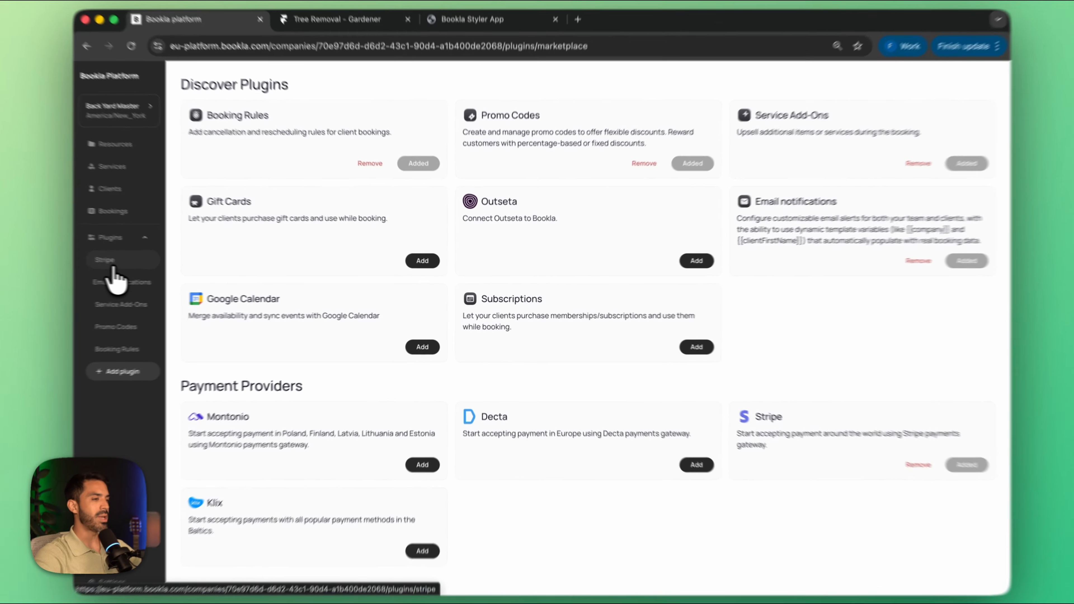
pyautogui.click(144, 267)
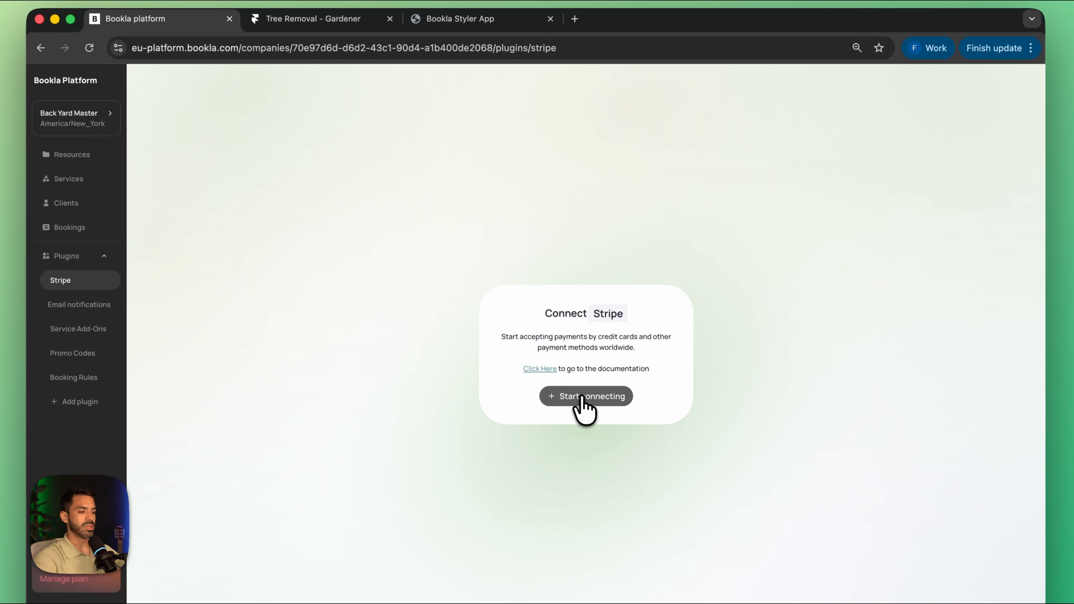
pyautogui.click(583, 399)
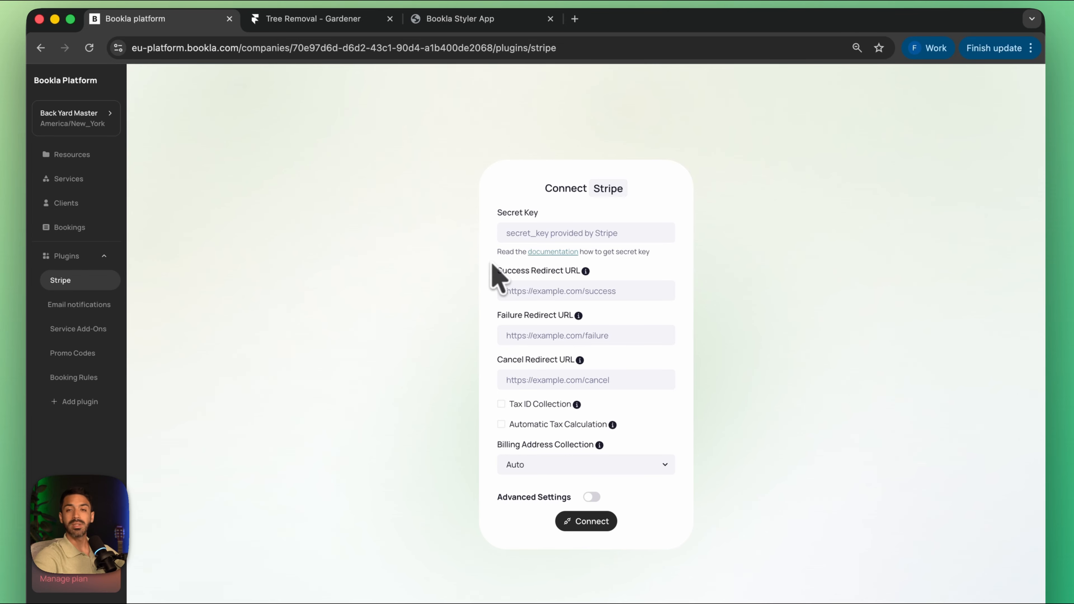
pyautogui.click(574, 233)
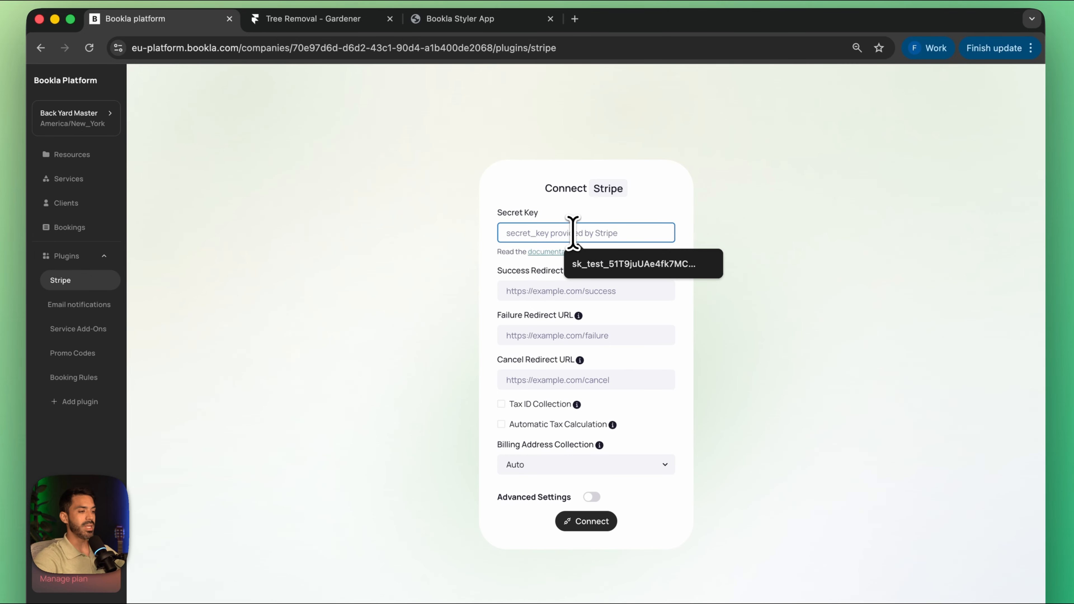
# Step: Open the Stripe dashboard's API keys page in a new browser tab and copy the standard secret key
pyautogui.click(574, 18)
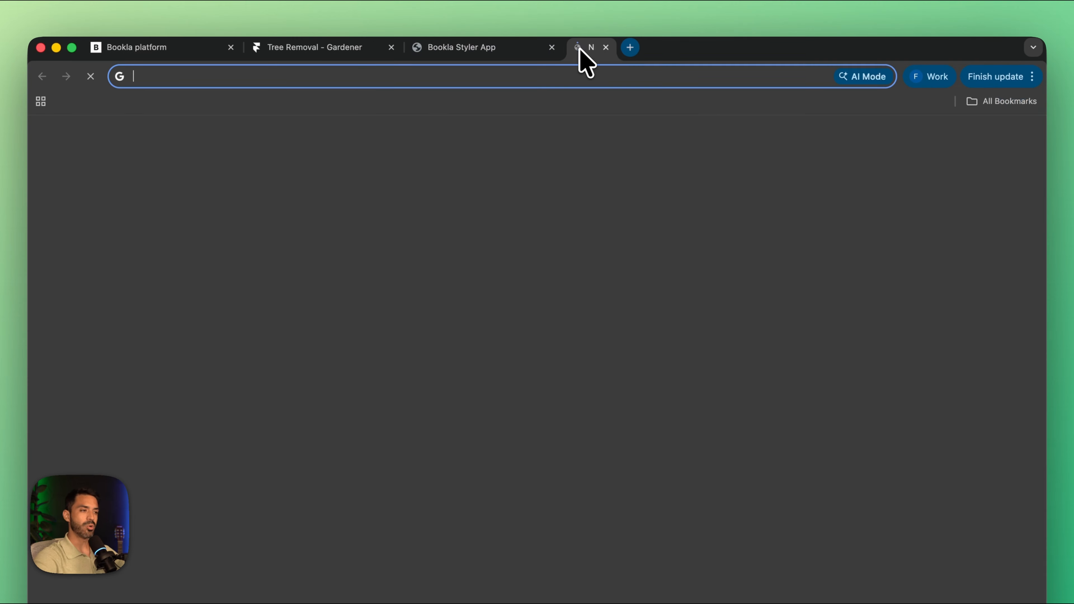
pyautogui.write('stripe.')
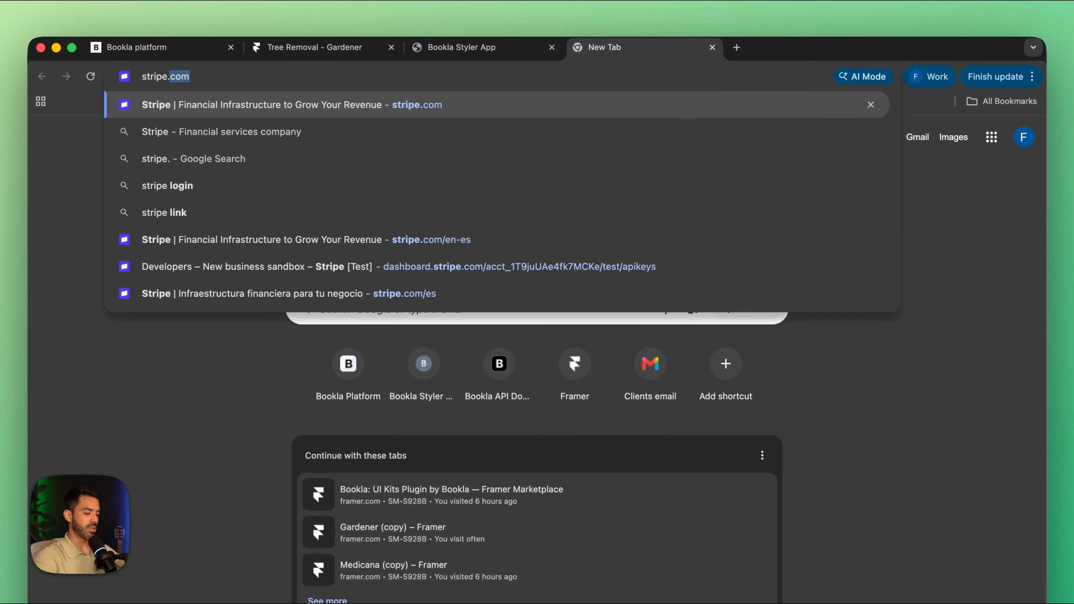
pyautogui.press('Return')
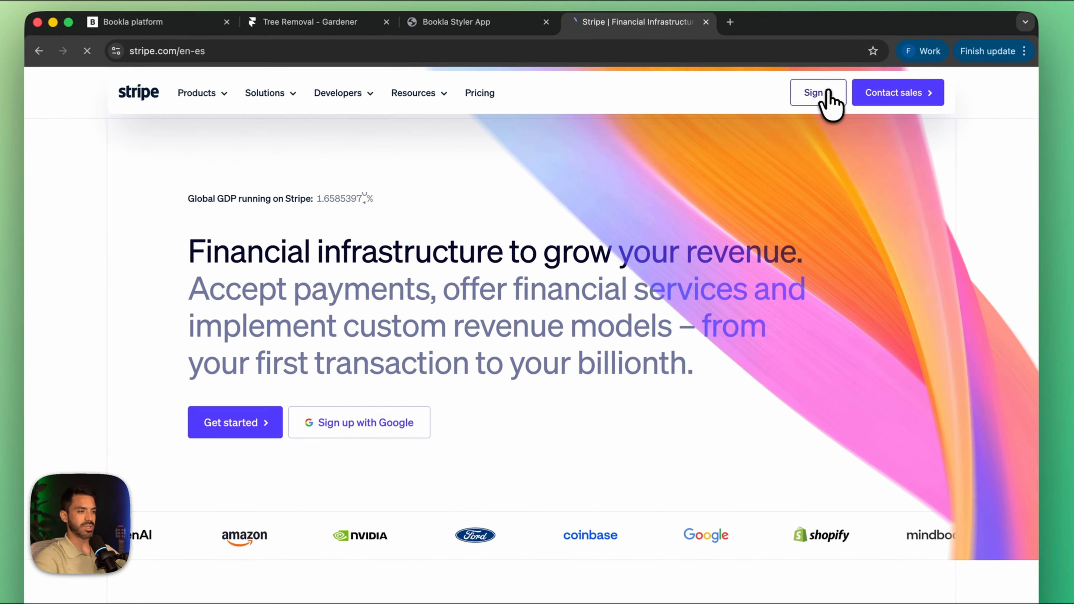
pyautogui.click(778, 106)
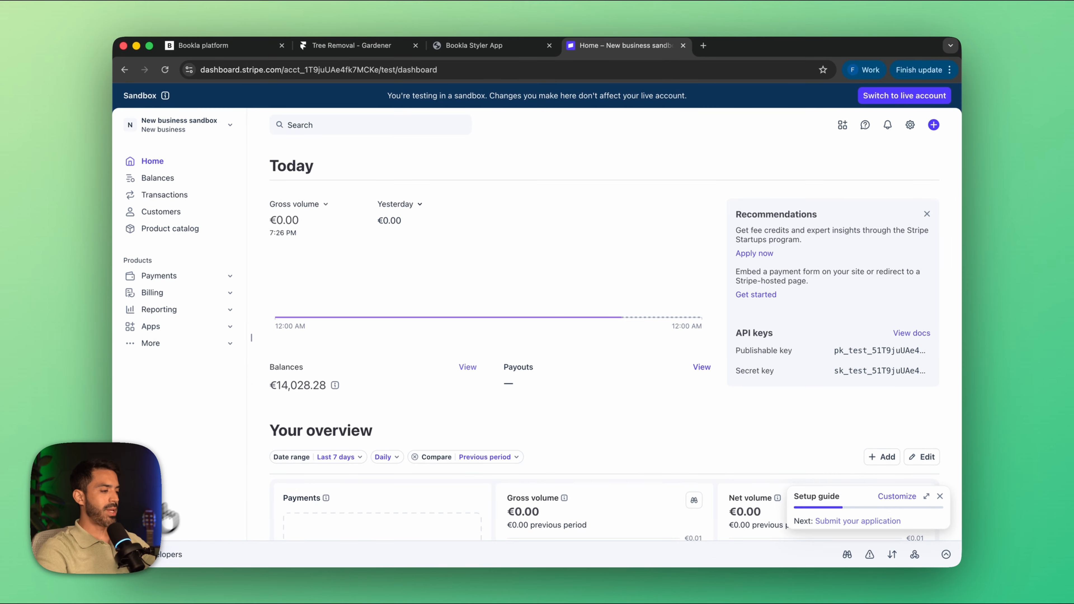
pyautogui.click(148, 565)
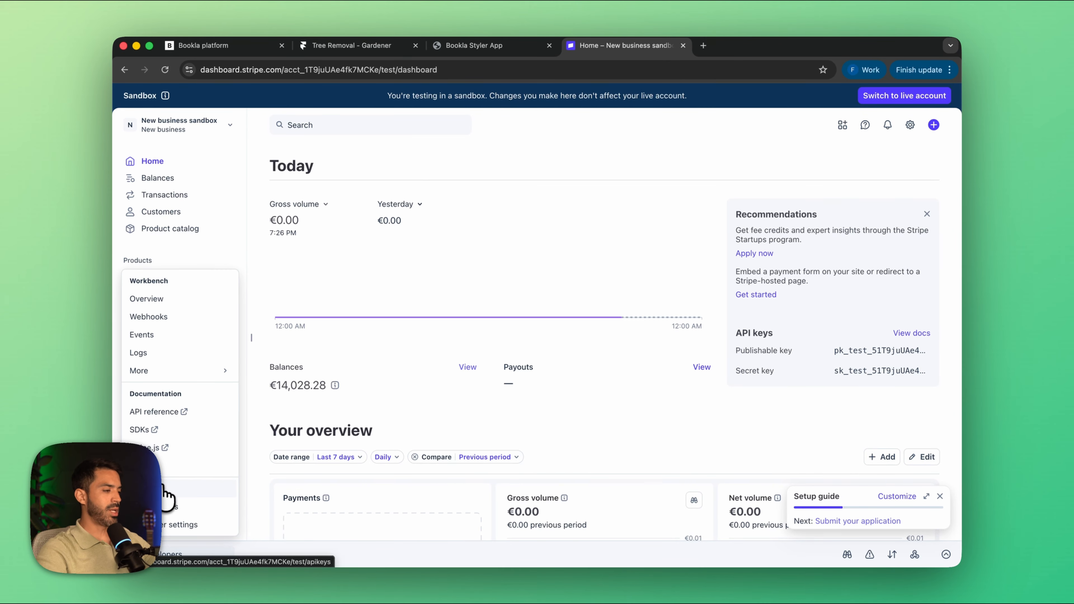
pyautogui.click(166, 500)
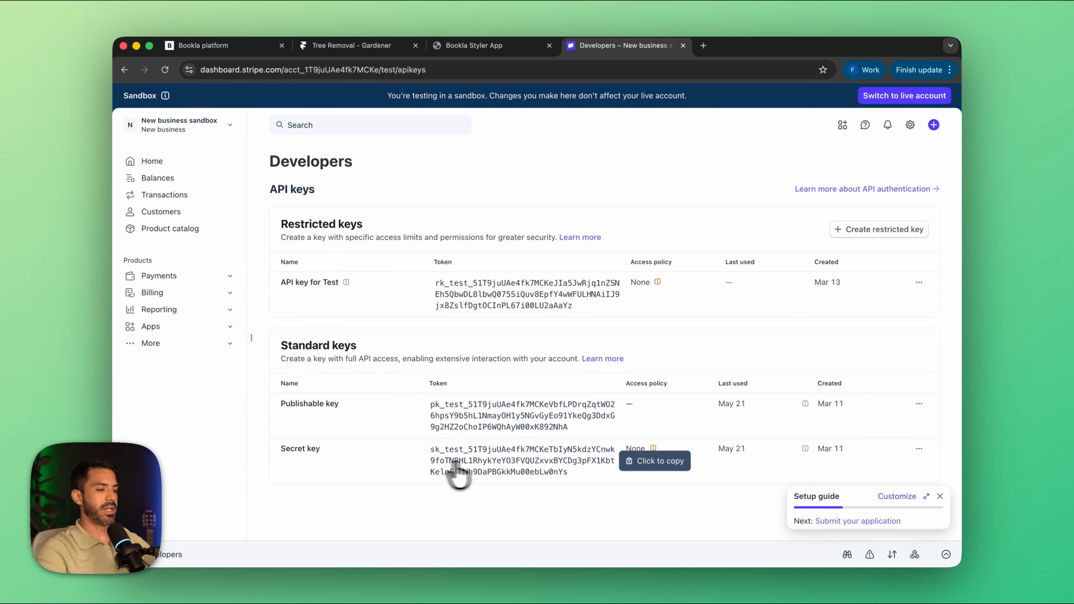
pyautogui.click(532, 470)
# Step: Return to the Bookla platform and paste the Stripe API key into the Secret Key field of the connection form
pyautogui.click(203, 46)
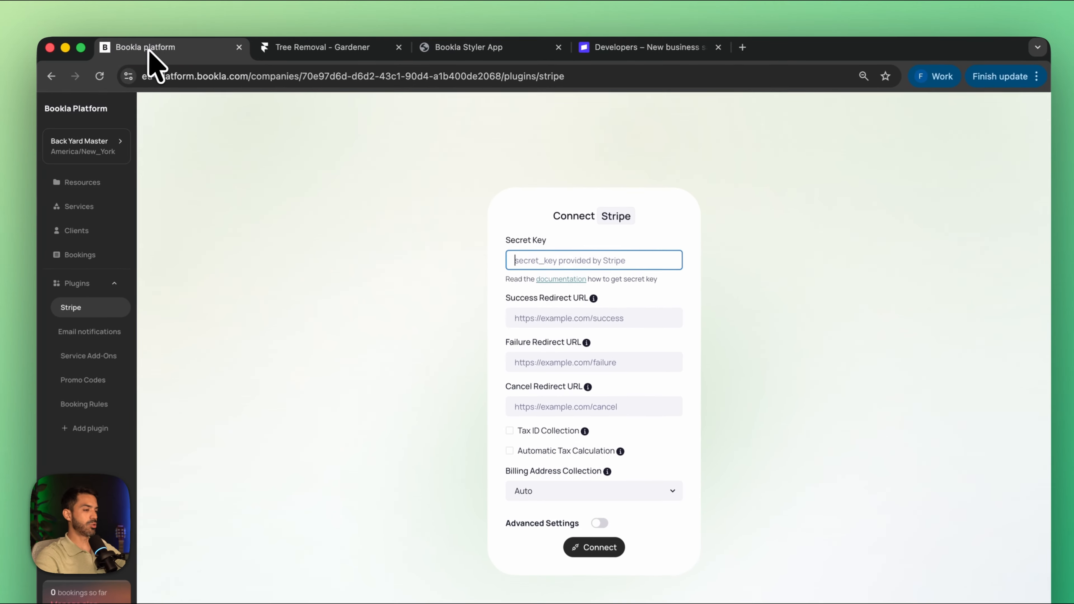
pyautogui.press('super+v')
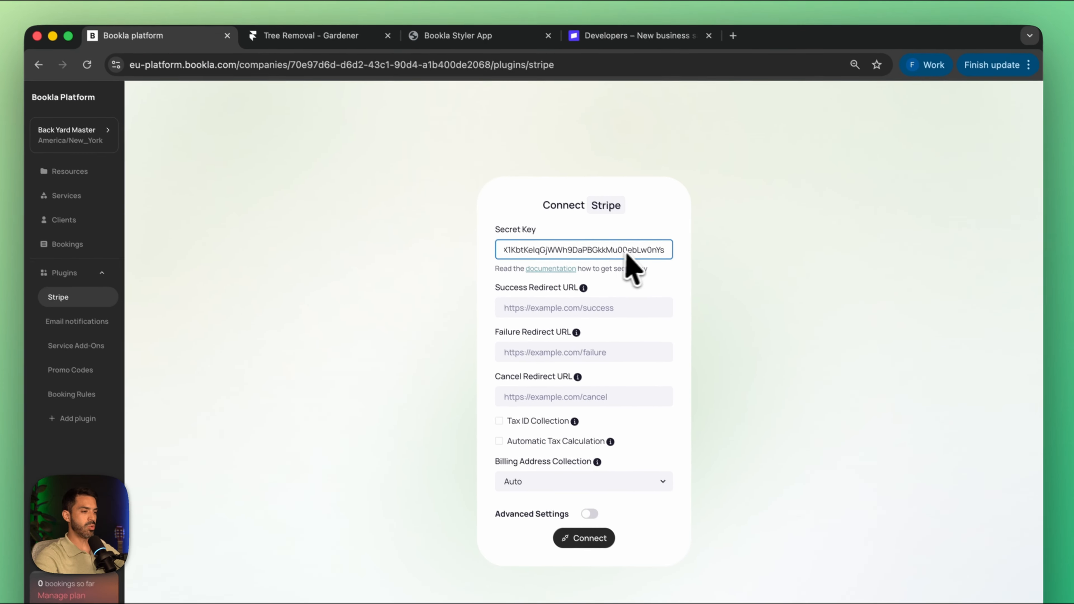
pyautogui.click(586, 301)
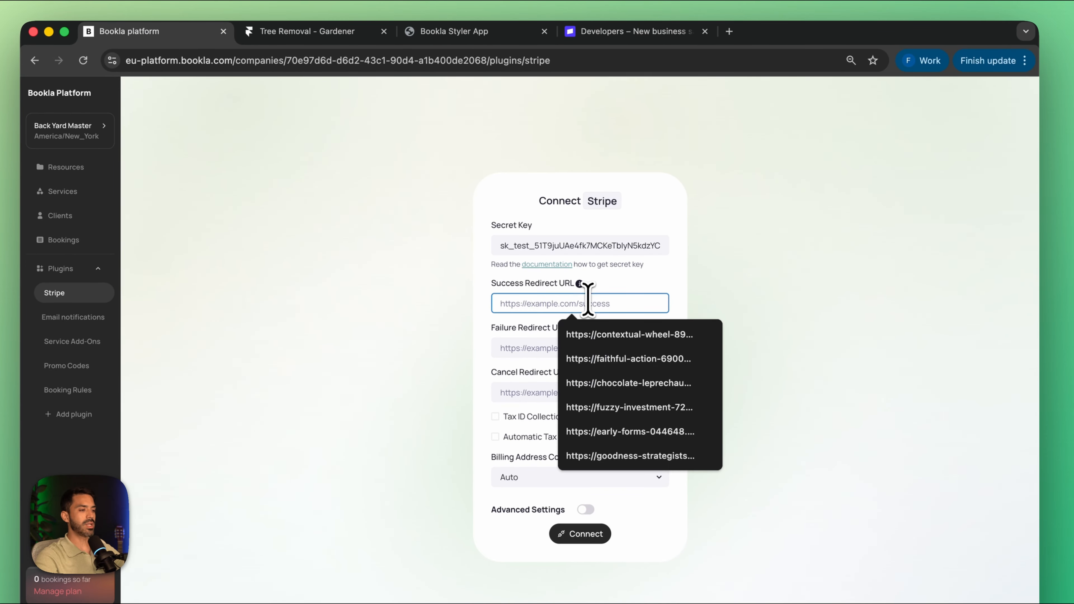
pyautogui.click(386, 322)
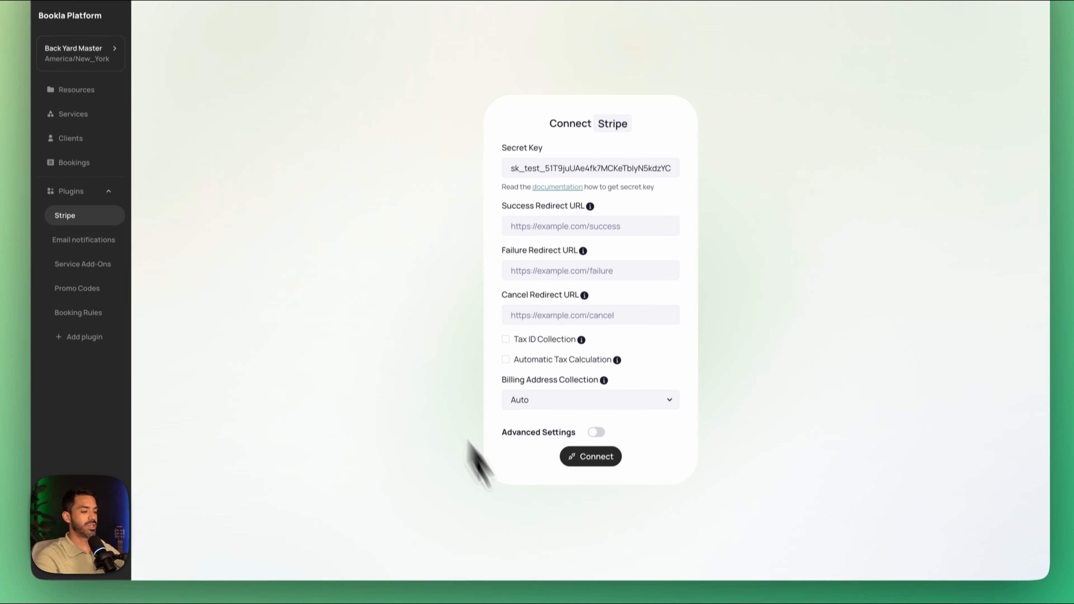
# Step: Switch to the Gardener (copy) project in Framer, exit the preview and open the /404 page
pyautogui.click(626, 551)
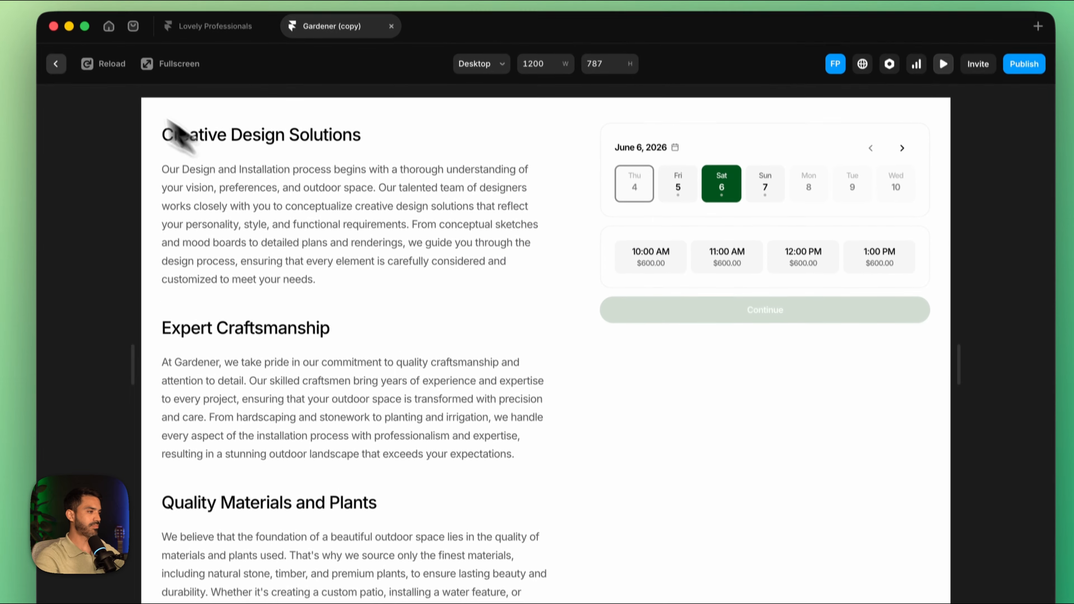
pyautogui.click(59, 67)
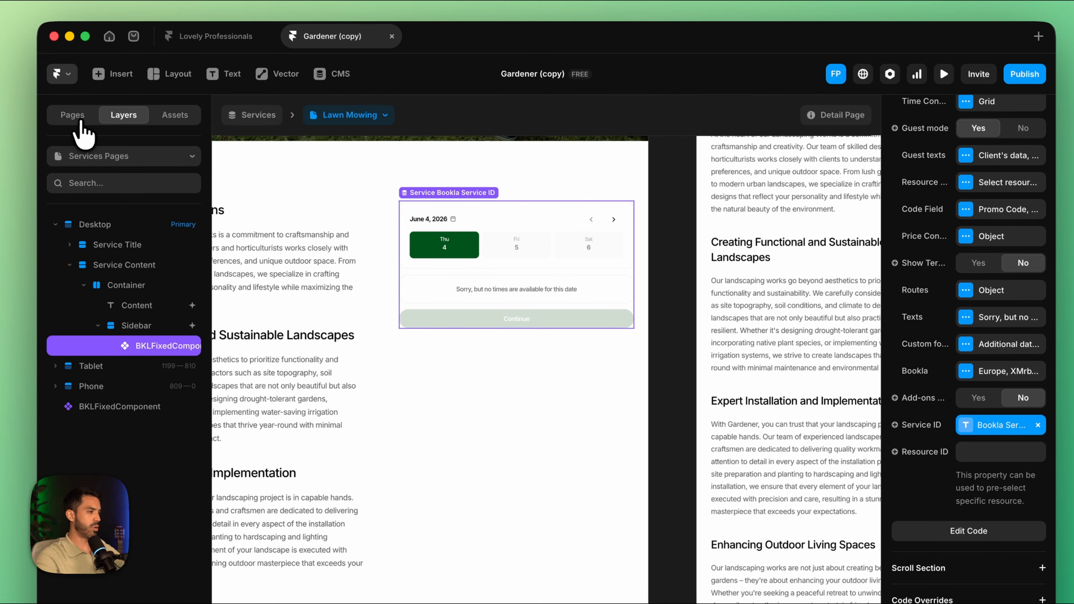
pyautogui.click(73, 115)
pyautogui.click(116, 353)
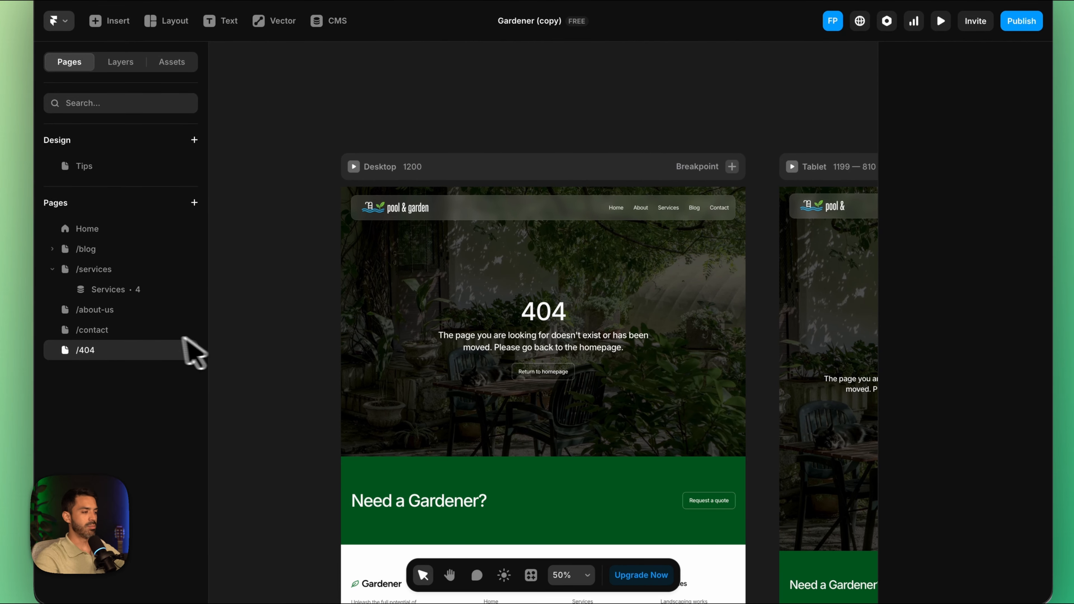
pyautogui.click(581, 320)
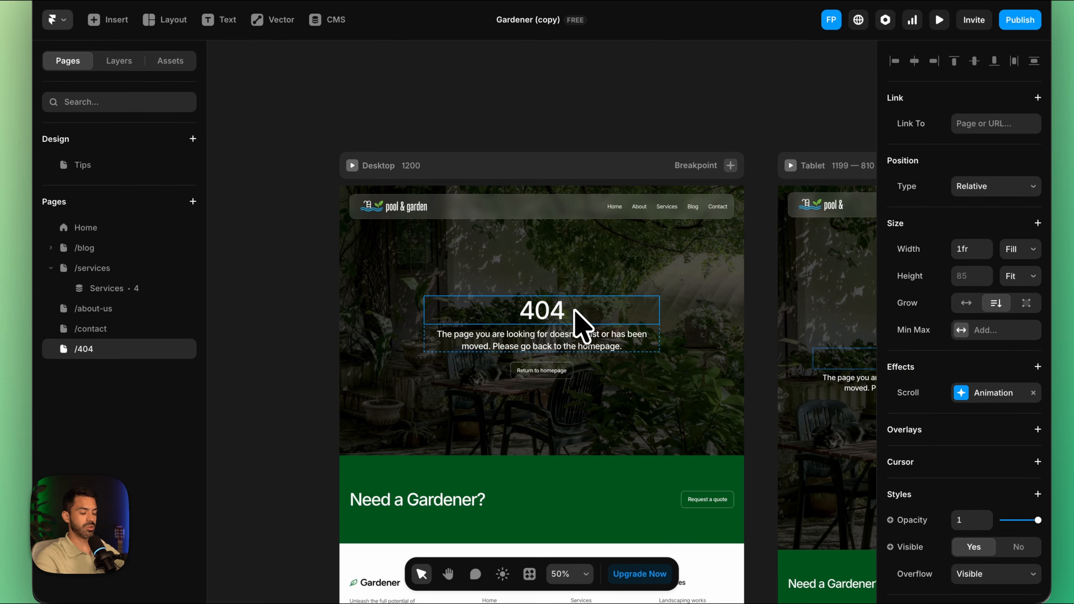
pyautogui.doubleClick(574, 311)
pyautogui.moveTo(574, 312); pyautogui.dragTo(452, 310)
pyautogui.click(301, 359)
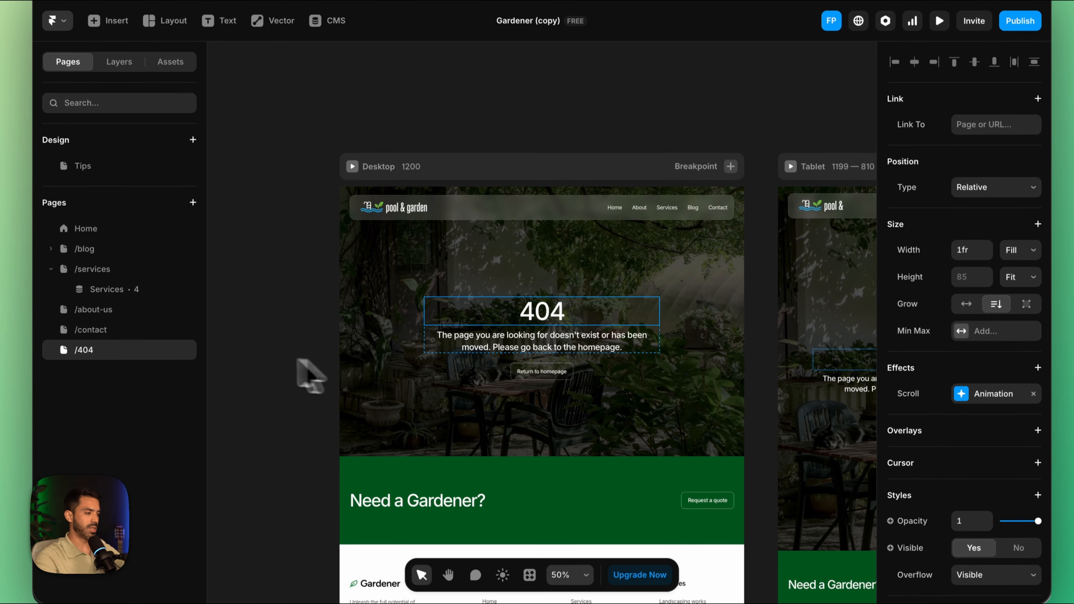
pyautogui.click(187, 309)
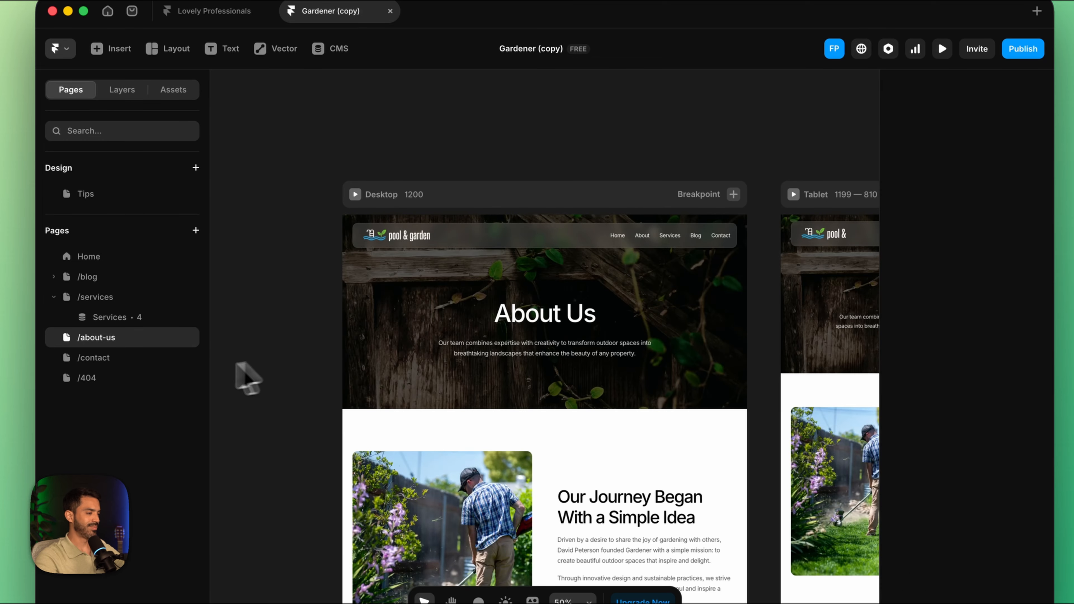
# Step: Duplicate the /404 page, setting the copy's heading to "Success!!" and its description to "You are all set"
pyautogui.rightClick(127, 376)
pyautogui.click(180, 192)
pyautogui.click(553, 338)
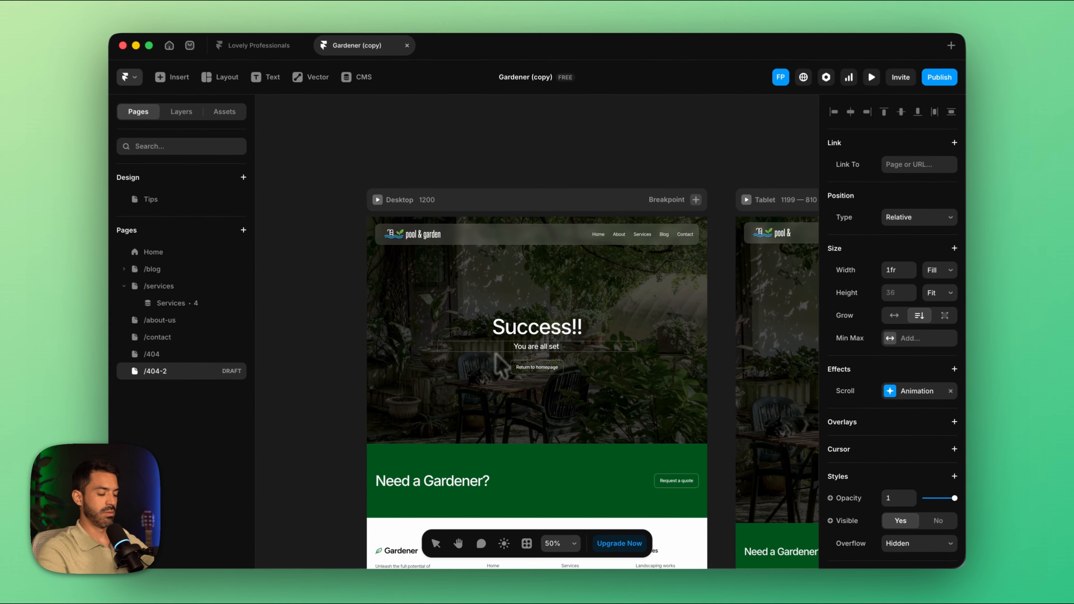
# Step: Rename the duplicated /404-2 draft page as "sucess"
pyautogui.rightClick(106, 363)
pyautogui.click(196, 172)
pyautogui.write('sucess')
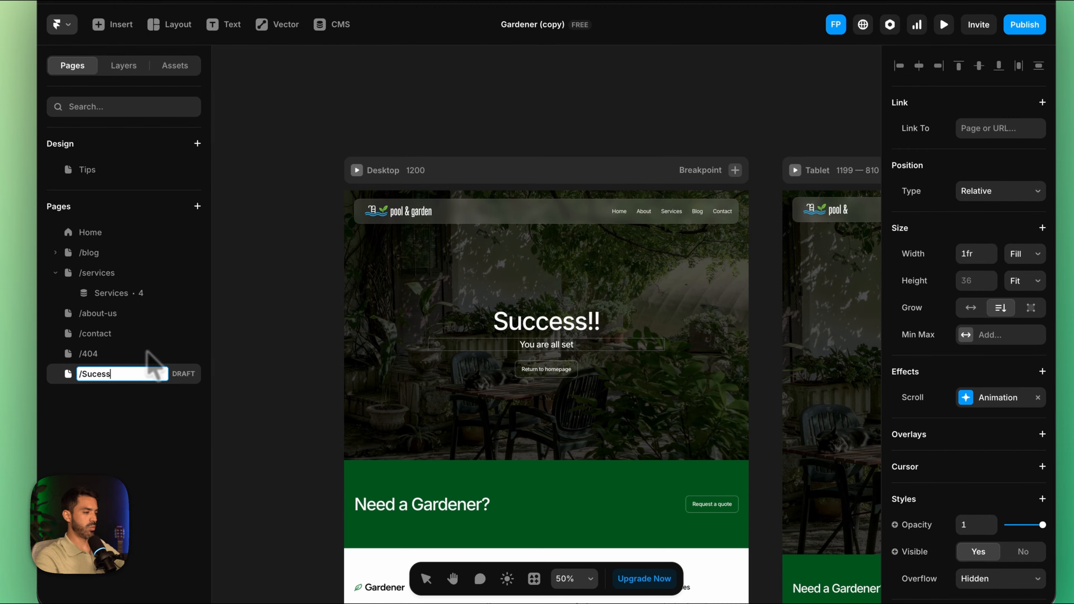
pyautogui.press('Return')
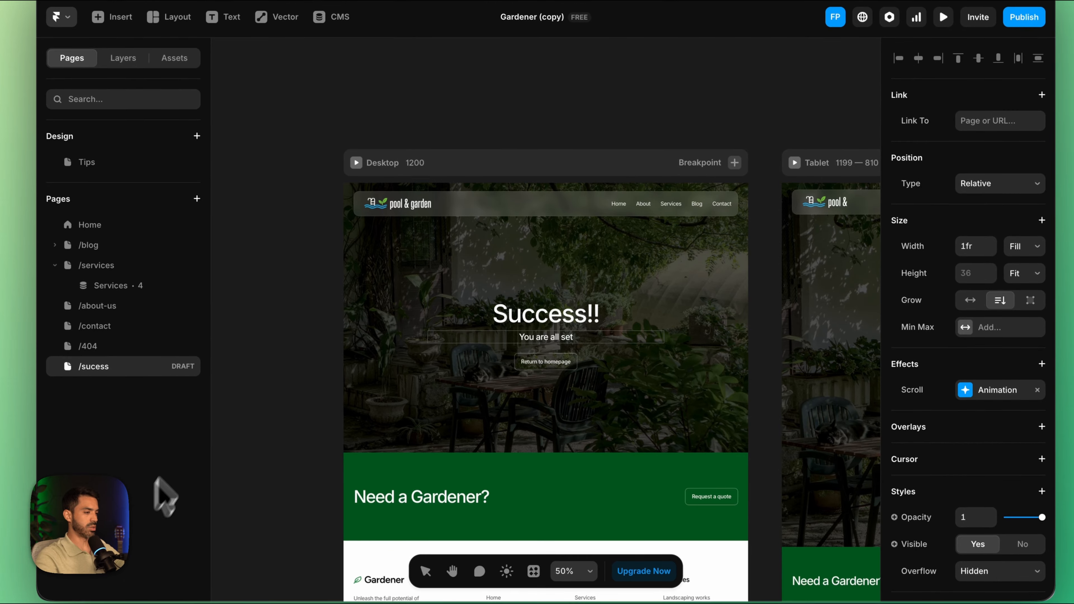
# Step: Undraft the new success page, publish the site and open the live page in the browser
pyautogui.click(1024, 17)
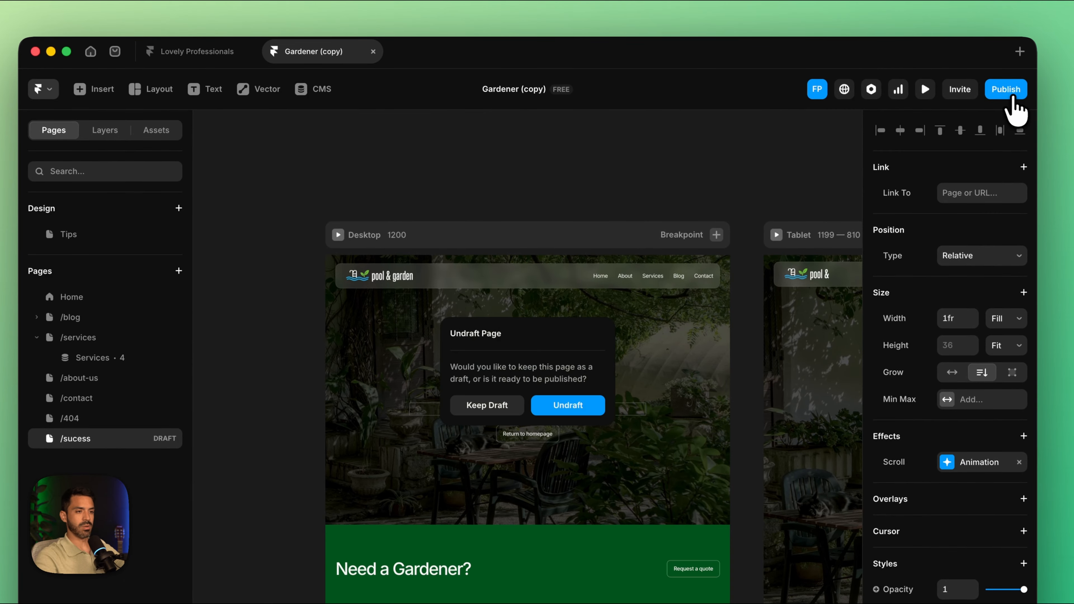
pyautogui.click(605, 333)
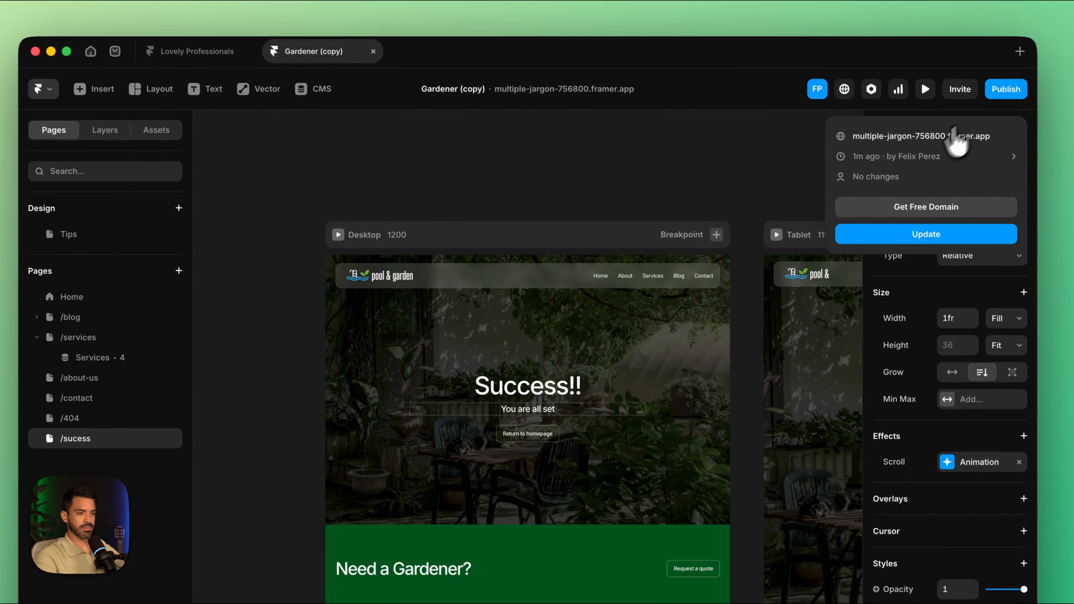
pyautogui.click(949, 96)
pyautogui.click(810, 76)
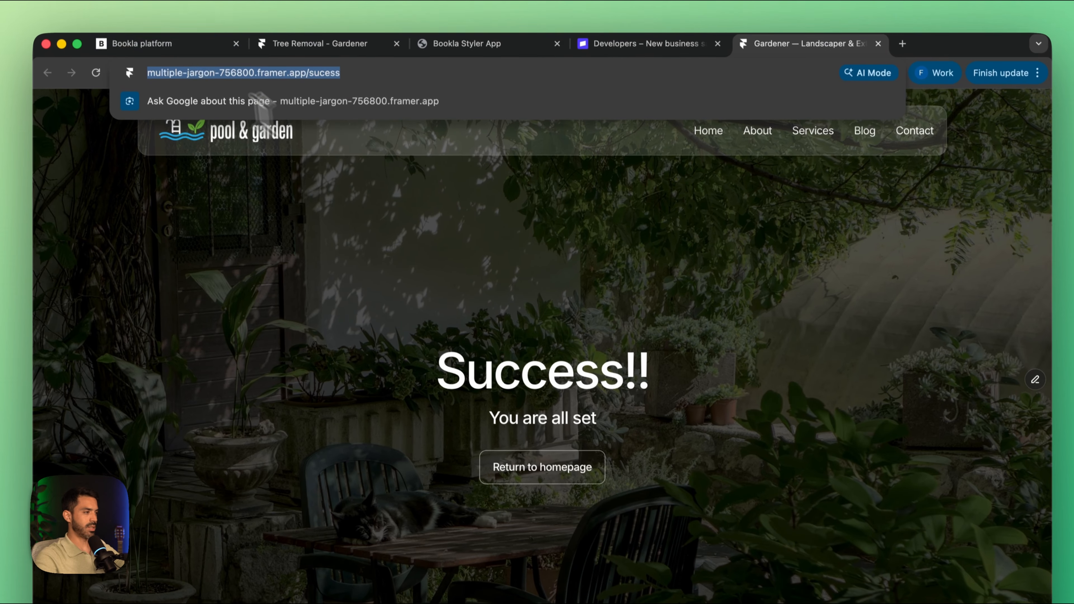
# Step: Switch to the Bookla platform and paste the copied live success page address as the Stripe Success Redirect URL
pyautogui.click(169, 50)
pyautogui.click(584, 321)
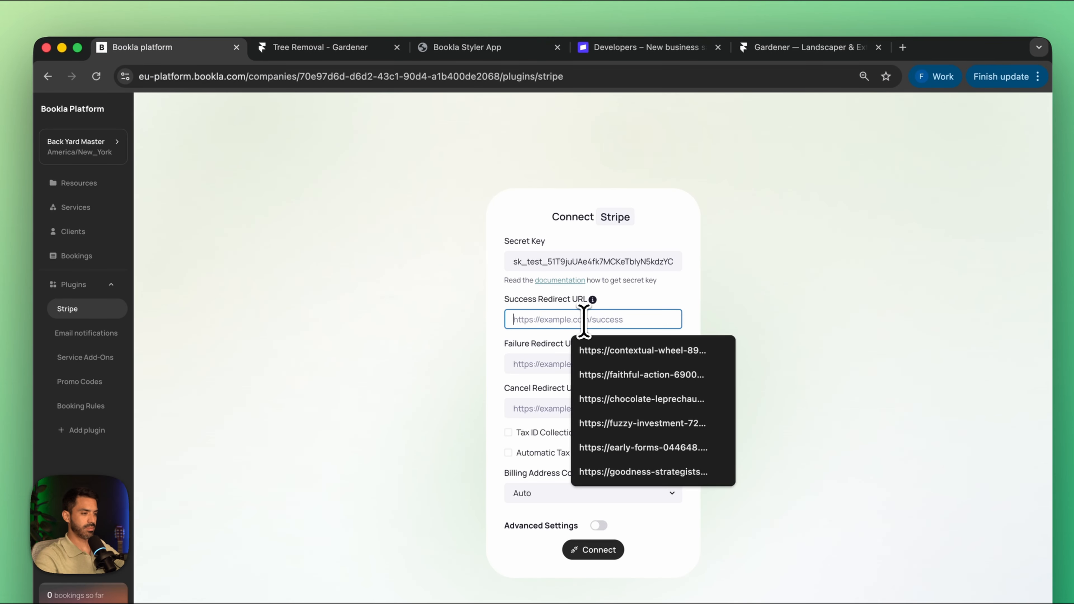
pyautogui.press('super+v')
pyautogui.click(546, 364)
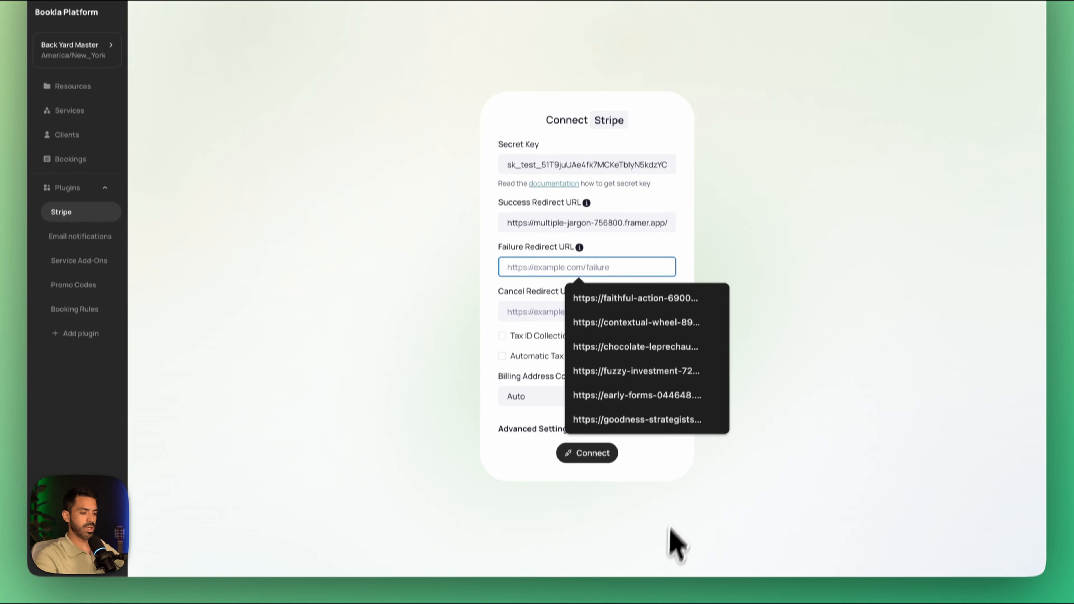
# Step: Switch to Framer, publish the site from the /404 page and open the live 404 page in the browser
pyautogui.click(646, 558)
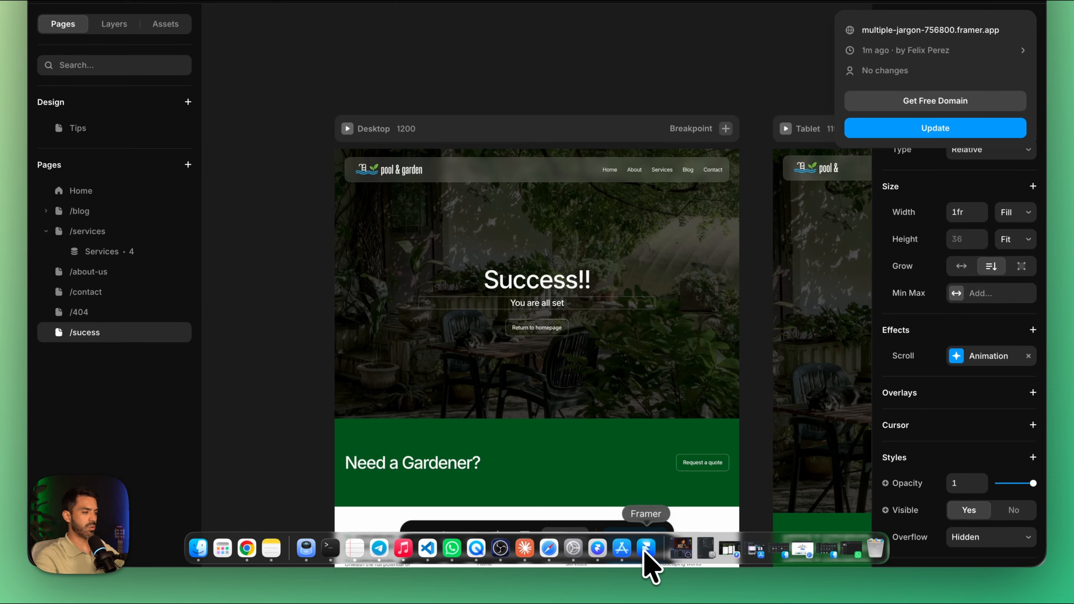
pyautogui.click(133, 349)
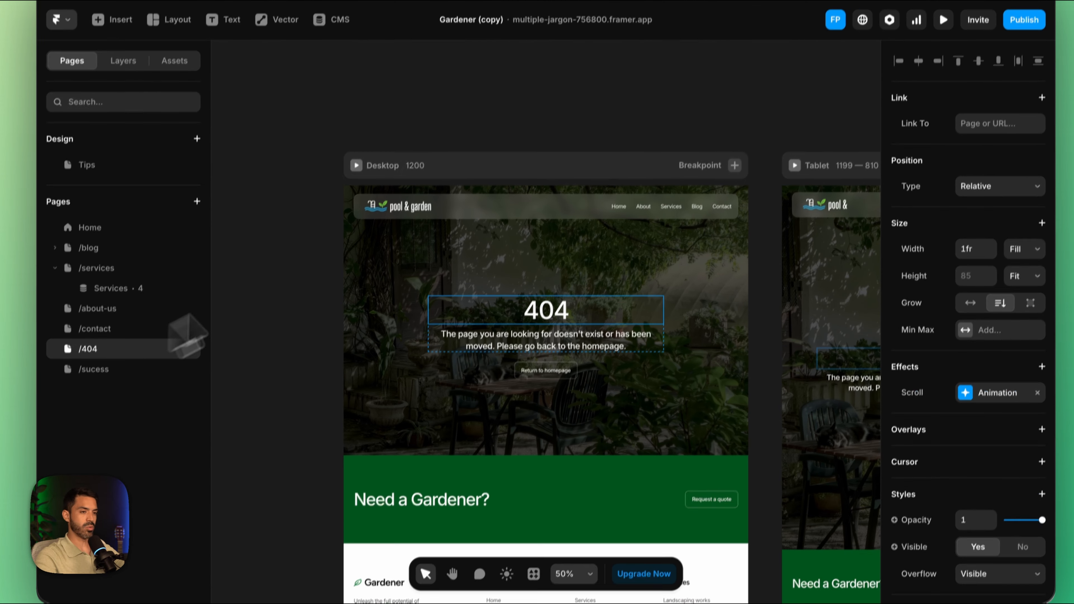
pyautogui.click(1025, 17)
pyautogui.click(934, 137)
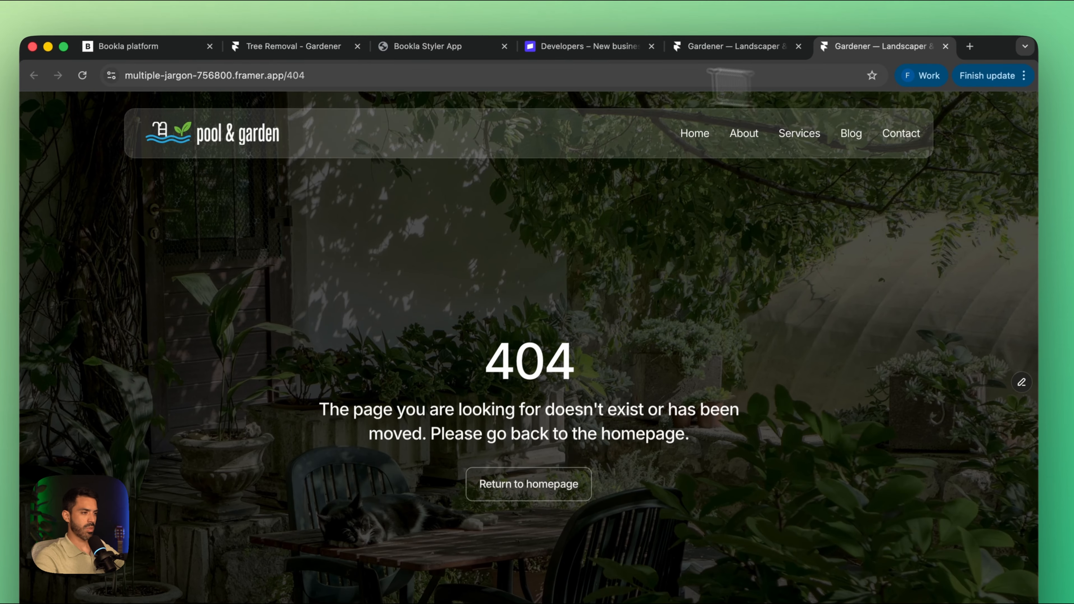
# Step: Copy the live 404 page's URL into Bookla's Failure Redirect URL and Cancel Redirect URL for Stripe
pyautogui.click(254, 74)
pyautogui.click(118, 47)
pyautogui.hotkey('ctrl', 'v')
pyautogui.click(592, 356)
pyautogui.hotkey('ctrl', 'v')
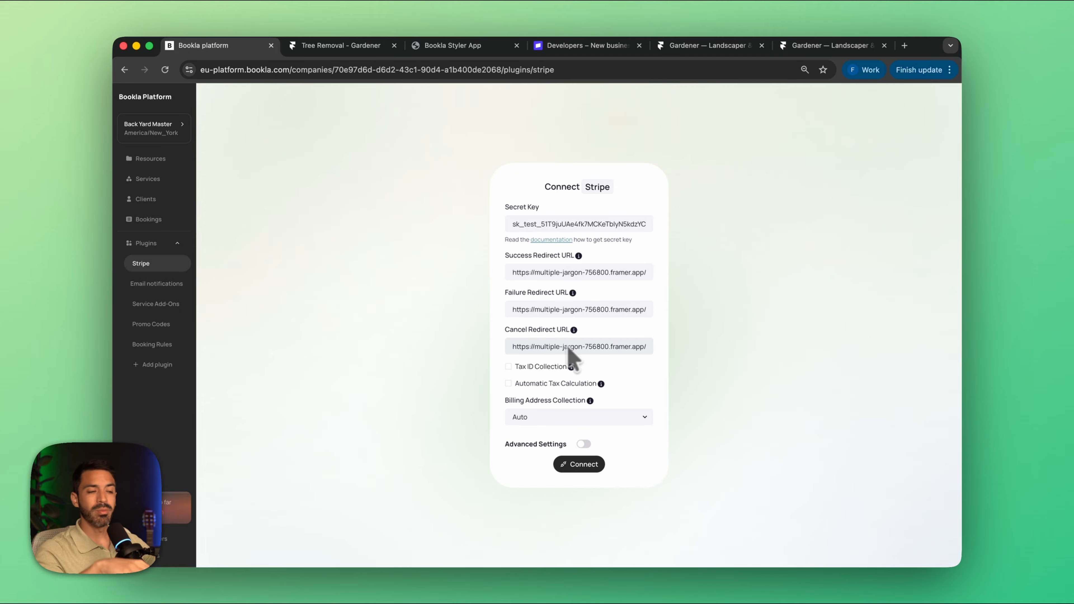
# Step: Open docs.bookla.com in a new tab and find the Redirect URL Templating article among the Payments guides
pyautogui.click(905, 45)
pyautogui.write('doc')
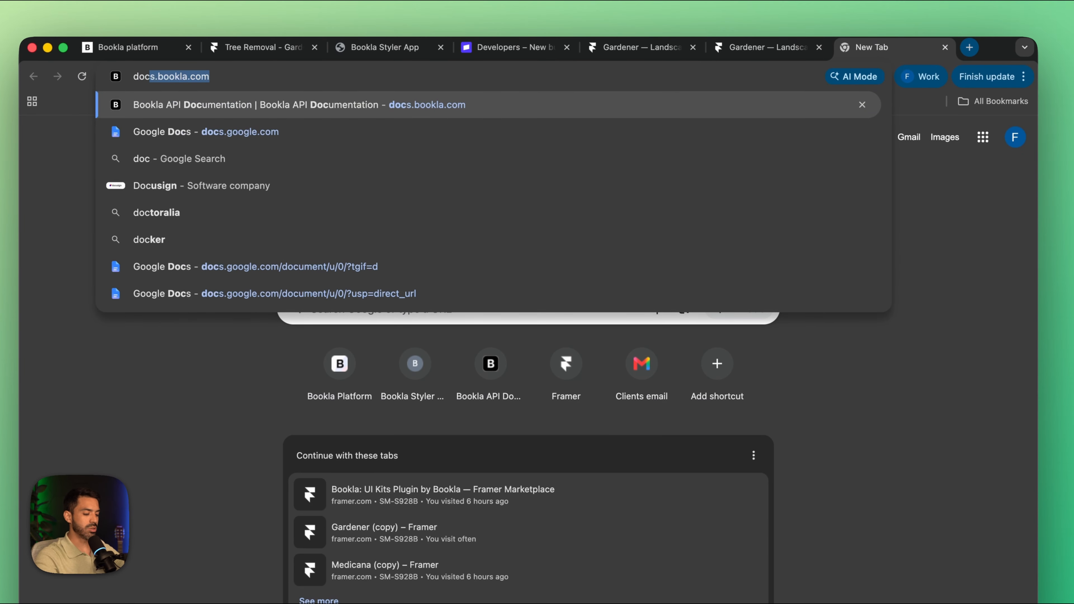
pyautogui.write('s.bookla.com')
pyautogui.press('Return')
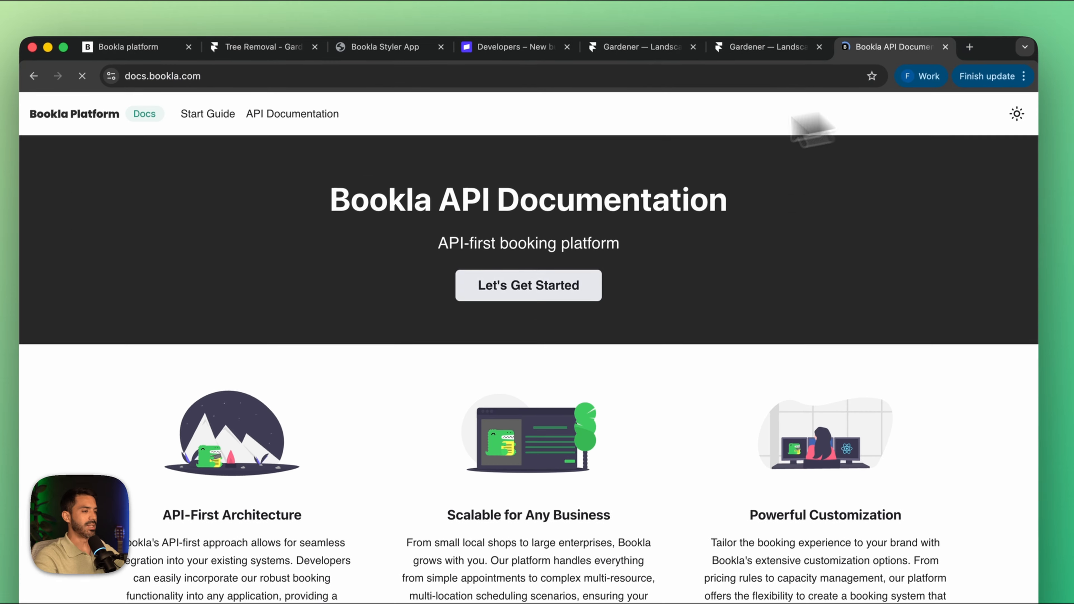
pyautogui.click(213, 99)
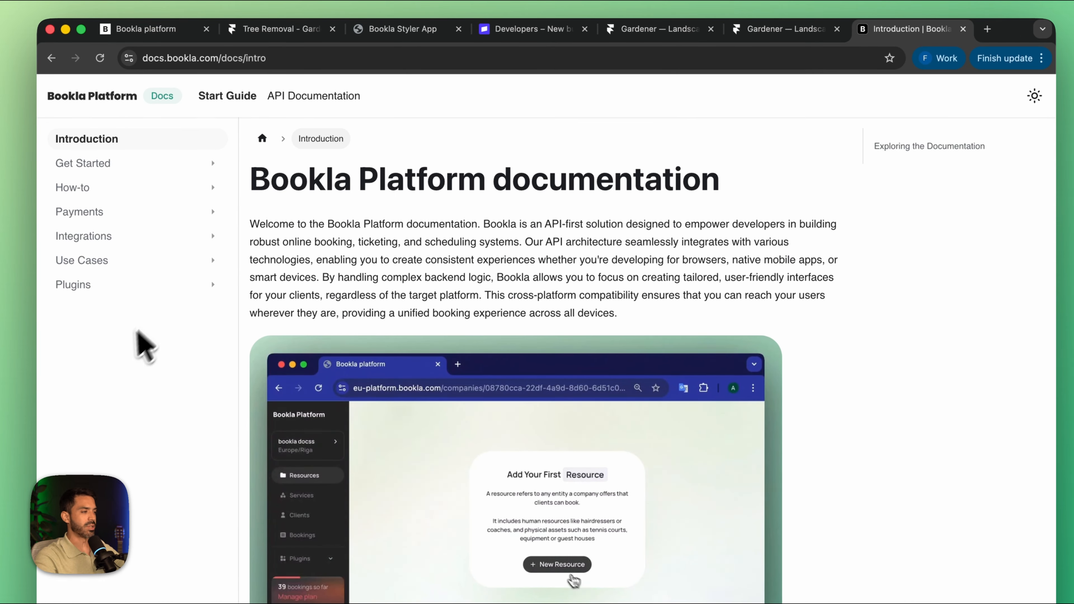
pyautogui.click(79, 283)
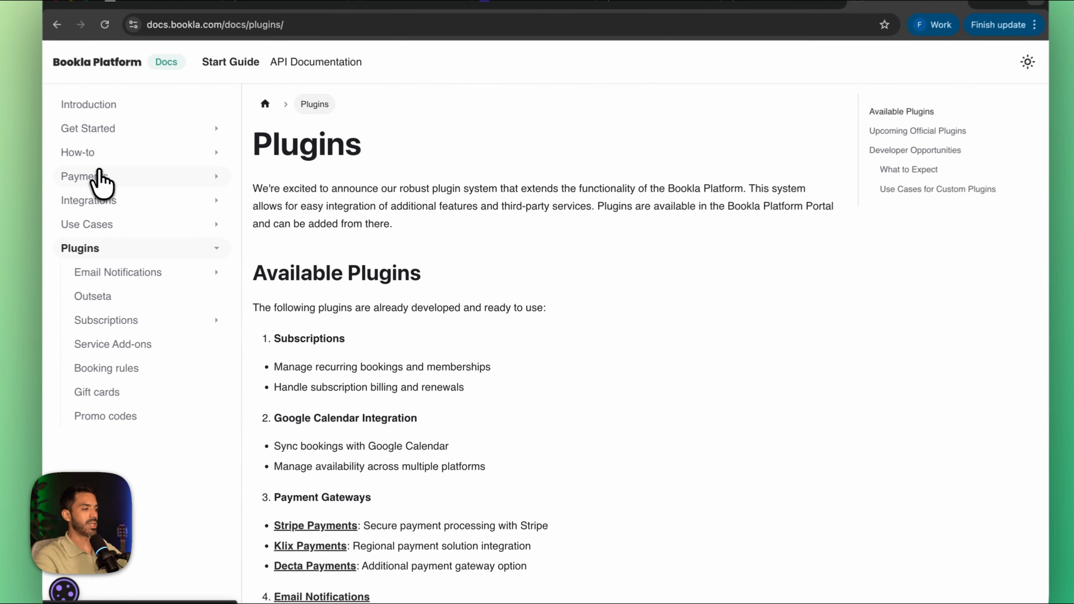
pyautogui.click(147, 198)
pyautogui.scroll(-1, 408, 352)
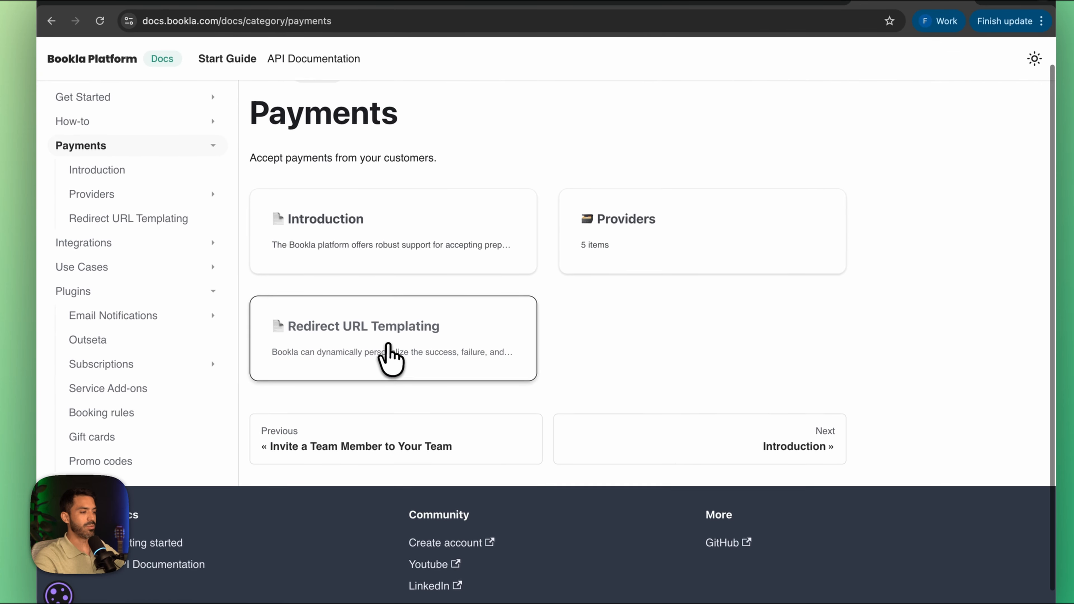
pyautogui.click(427, 343)
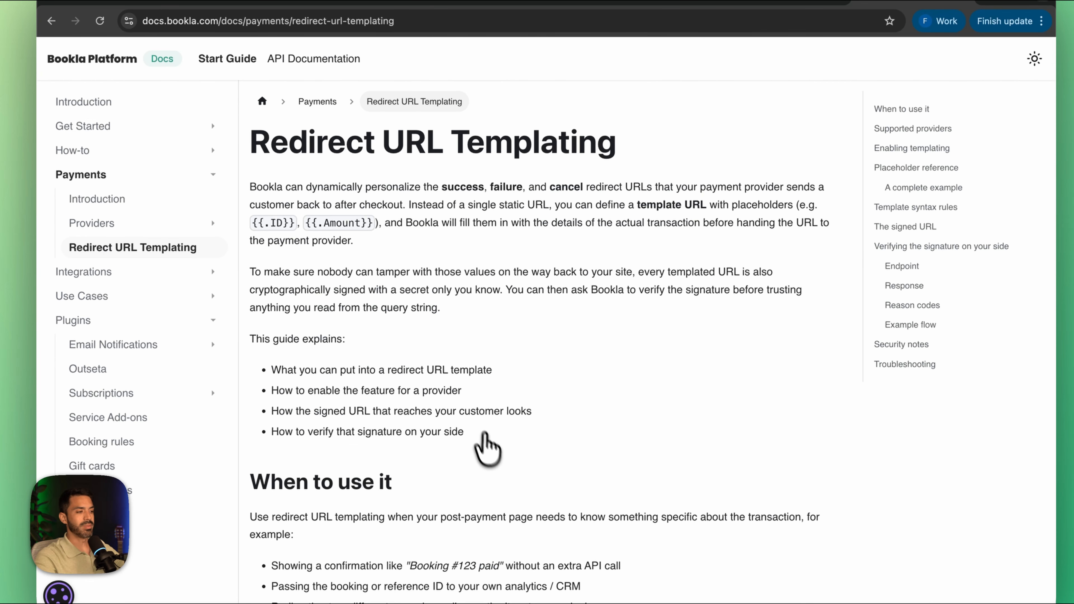
# Step: Examine the article's placeholder reference, signature verification and example flow for redirect URL templates
pyautogui.scroll(-20, 488, 448)
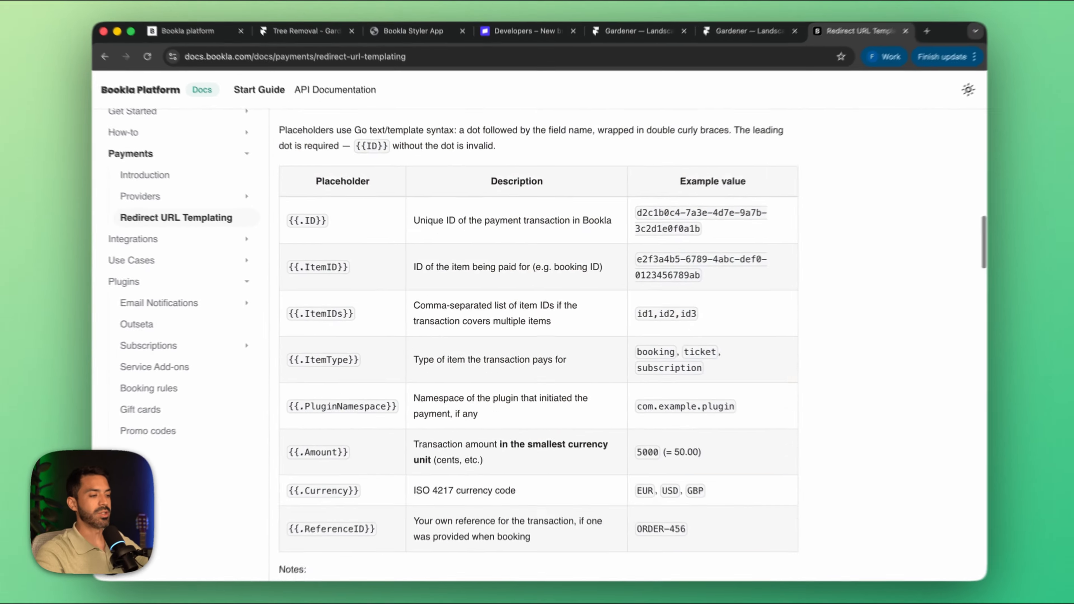
pyautogui.scroll(-2, 538, 356)
pyautogui.scroll(3, 538, 355)
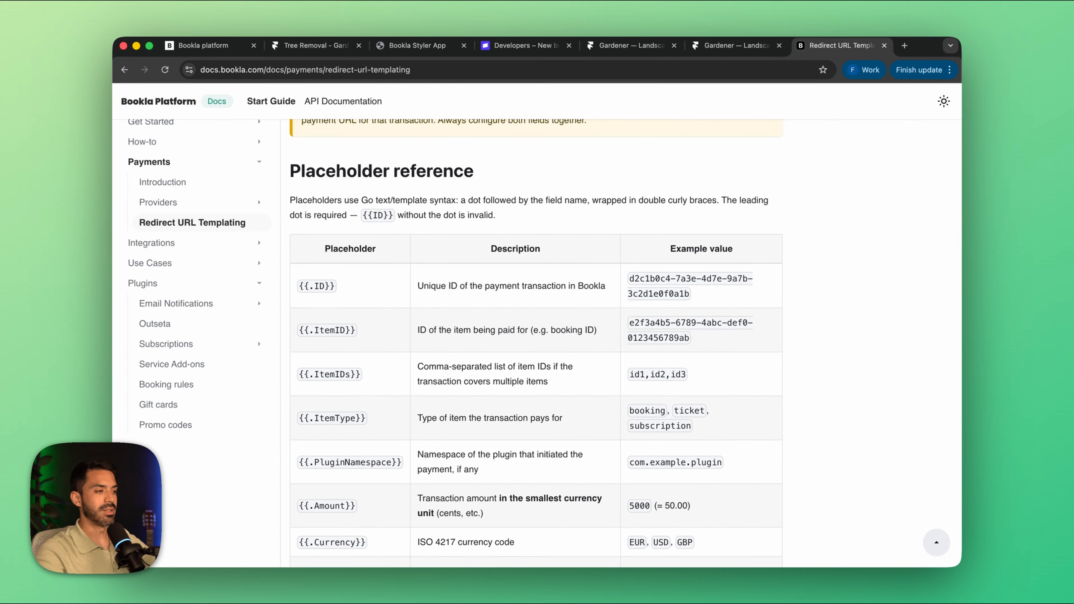
pyautogui.scroll(-20, 492, 436)
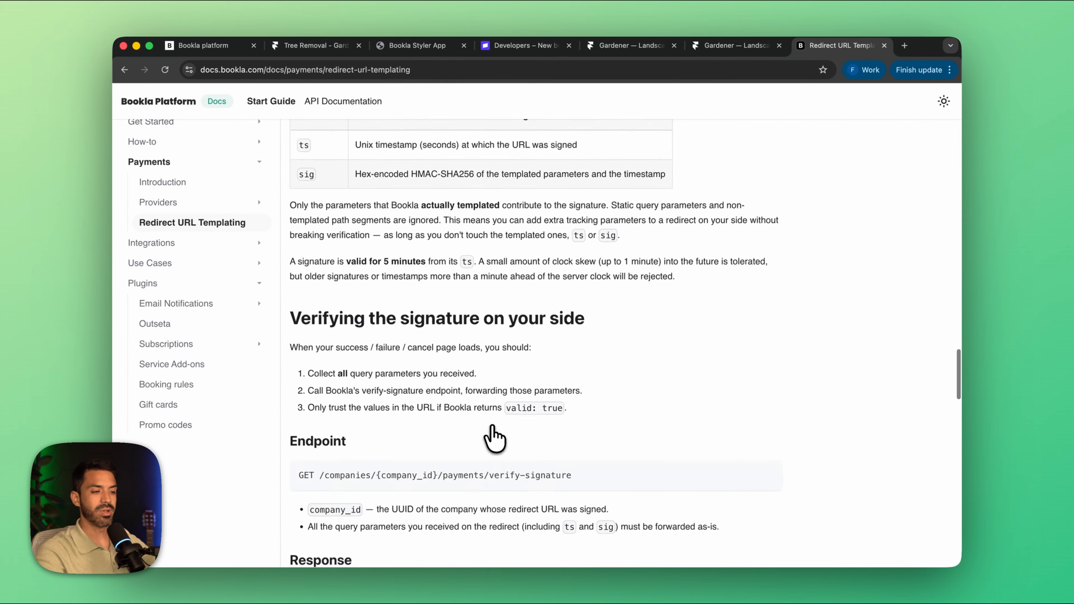
pyautogui.scroll(-15, 493, 436)
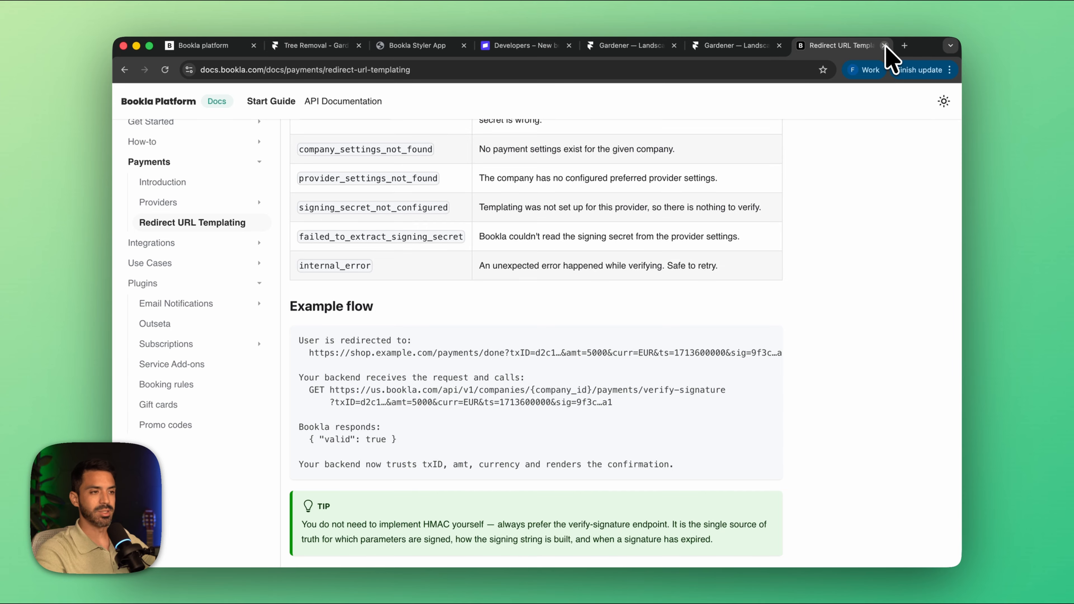
# Step: Close the documentation tab and connect the Stripe plugin in Bookla with the entered redirect URLs
pyautogui.click(885, 45)
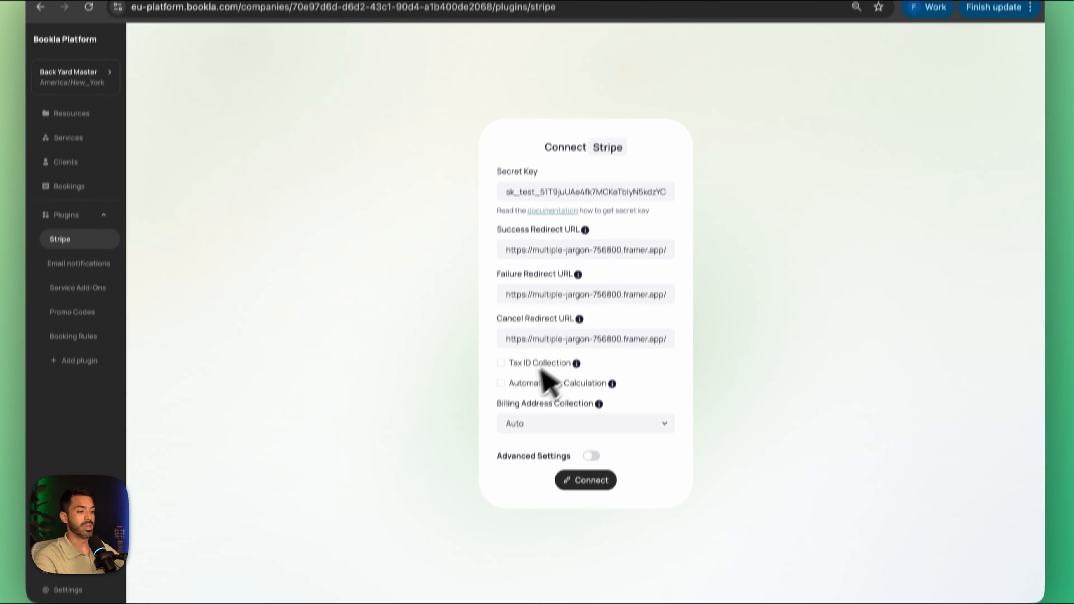
pyautogui.click(580, 482)
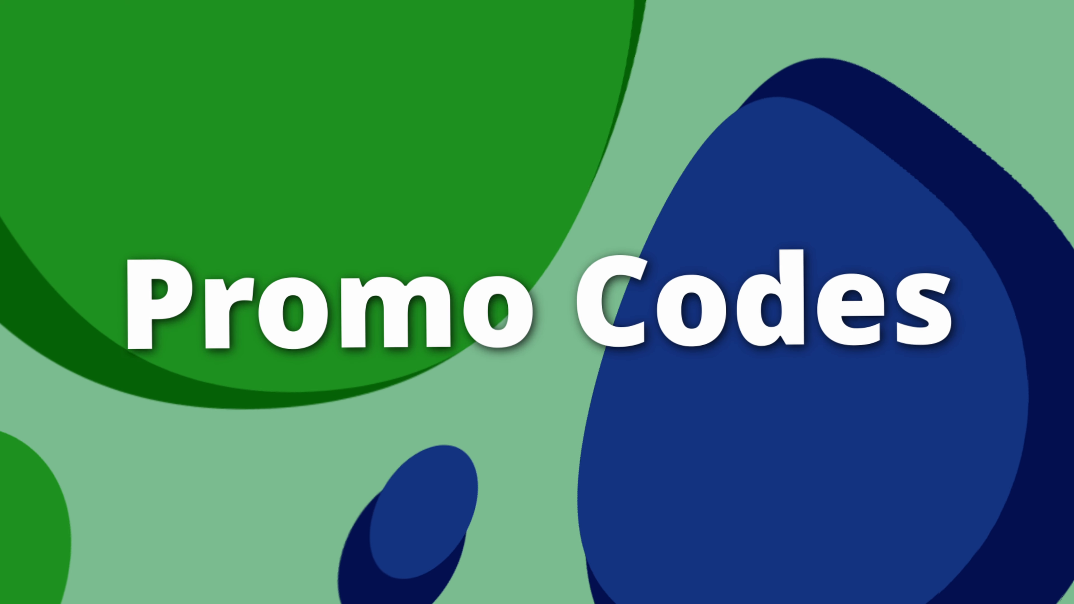
# Step: Start a new promo code in Bookla with the code GARDEN and the title "Discount"
pyautogui.click(84, 337)
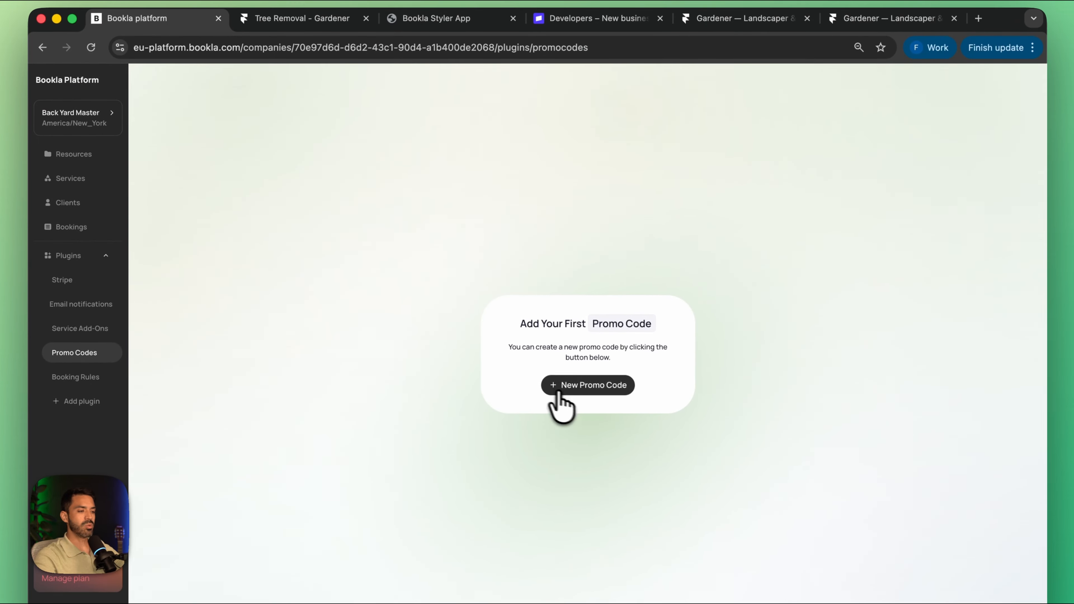
pyautogui.click(582, 386)
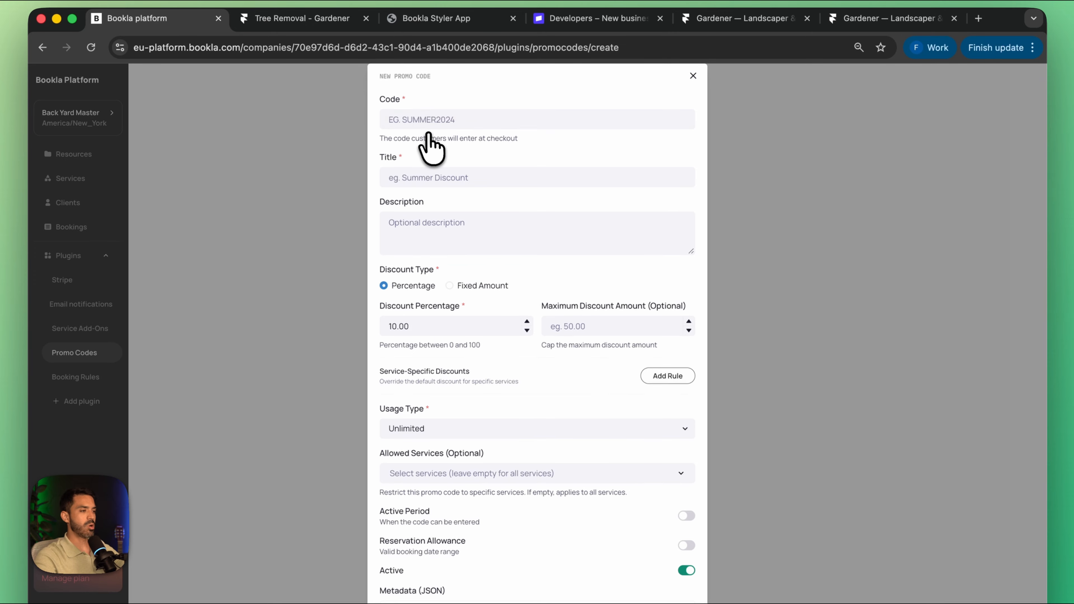
pyautogui.click(439, 119)
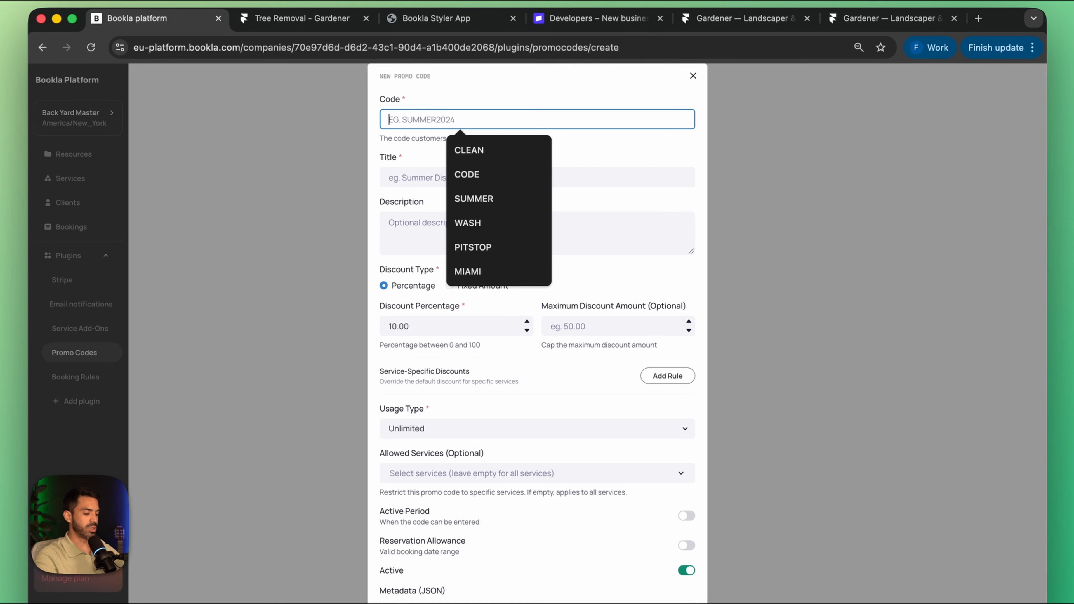
pyautogui.write('GARDEN')
pyautogui.click(446, 178)
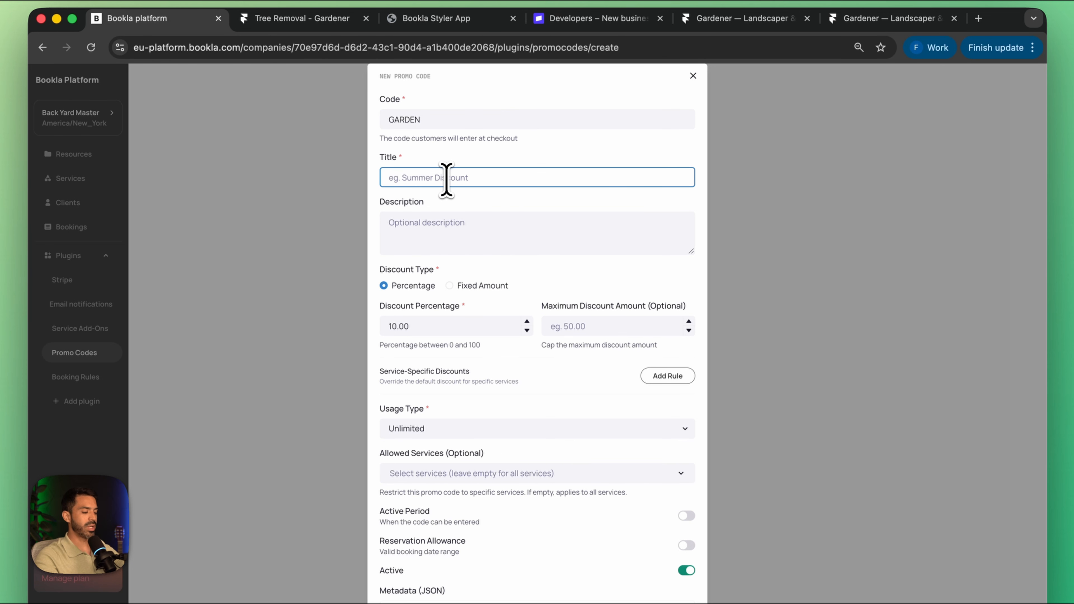
pyautogui.write('Discount')
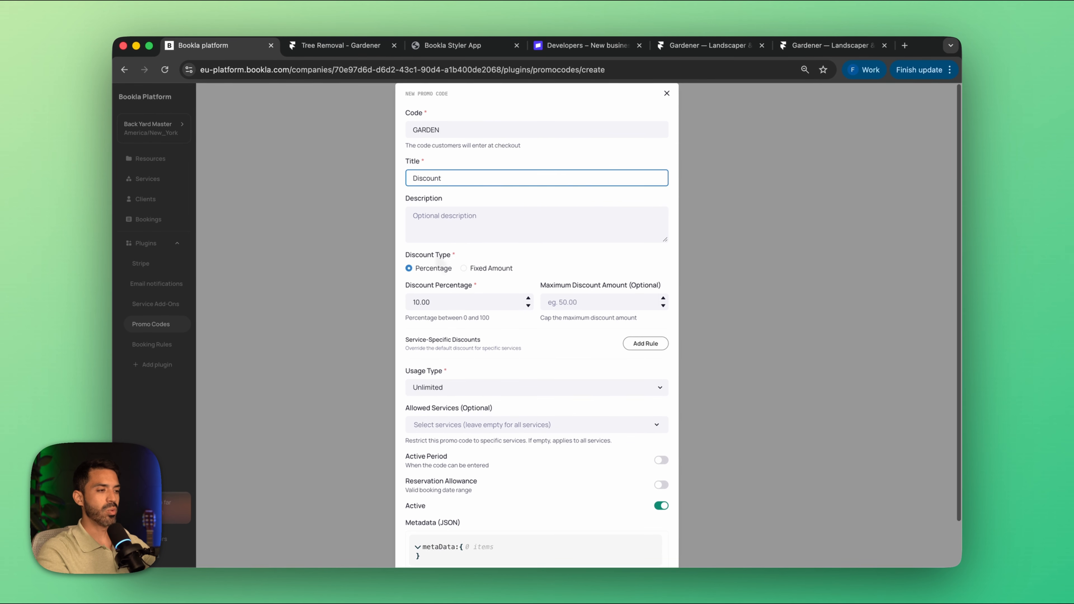
# Step: Set the promo code's discount type to Fixed Amount with a discount amount of 50
pyautogui.scroll(-2, 435, 271)
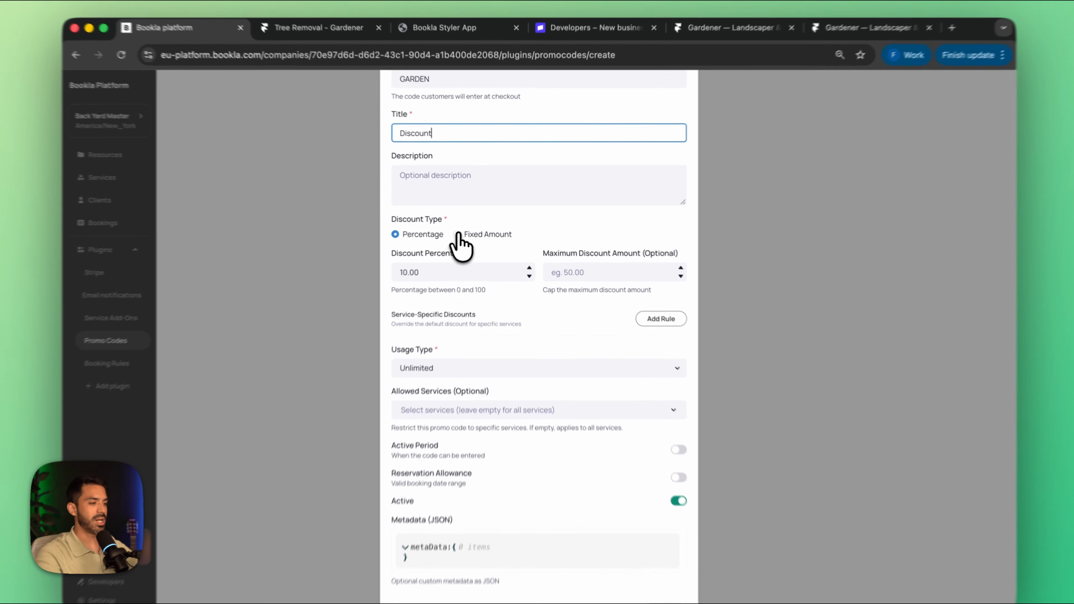
pyautogui.click(465, 229)
pyautogui.click(457, 265)
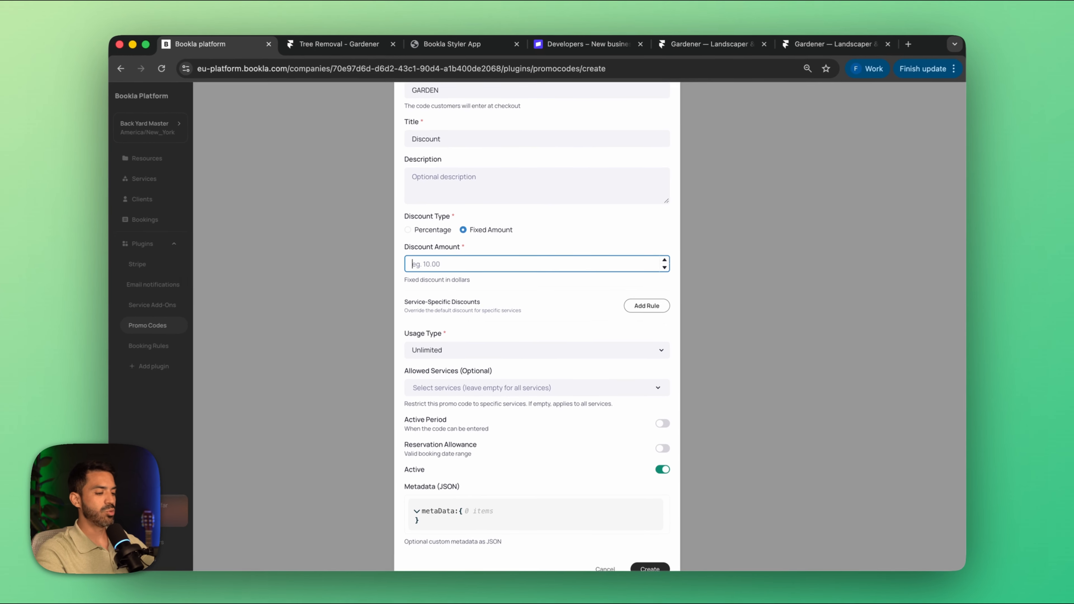
pyautogui.write('50')
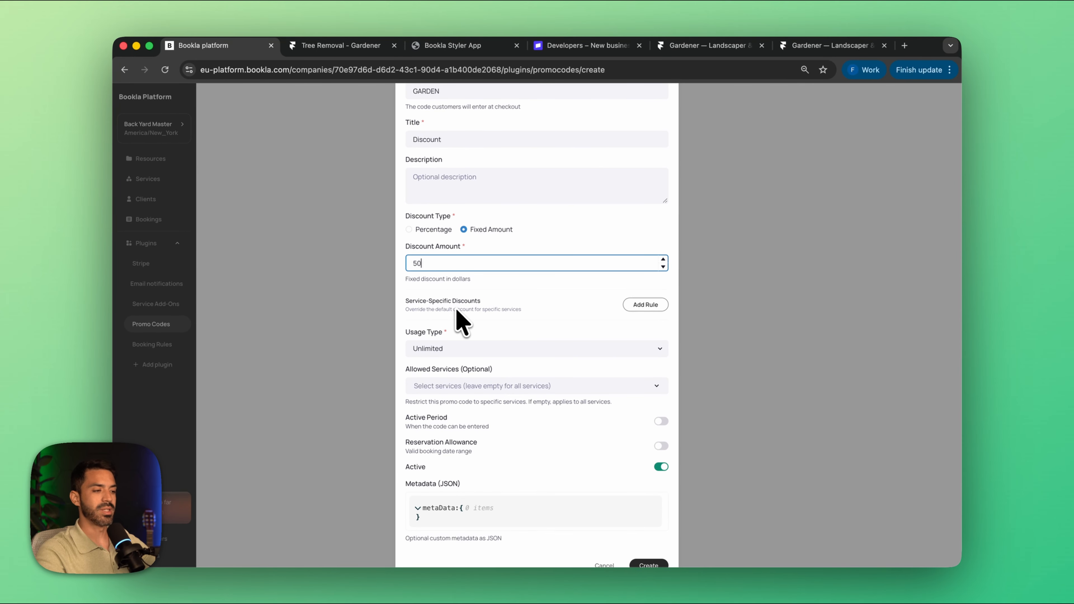
# Step: Add a service-specific discount rule for Lawn Mowing with a fixed amount of 10
pyautogui.scroll(-1, 456, 330)
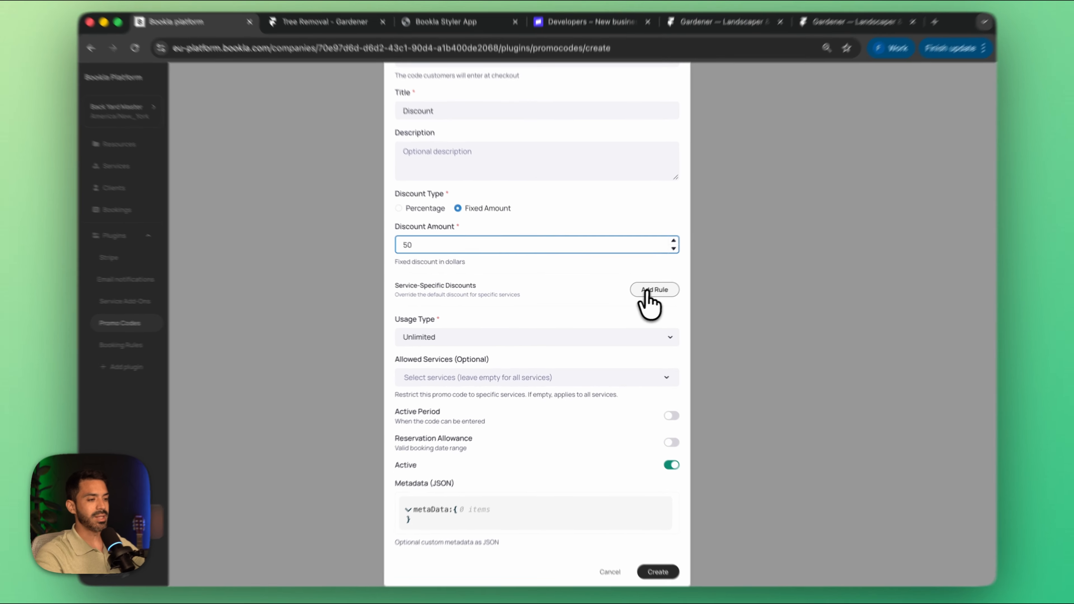
pyautogui.click(646, 293)
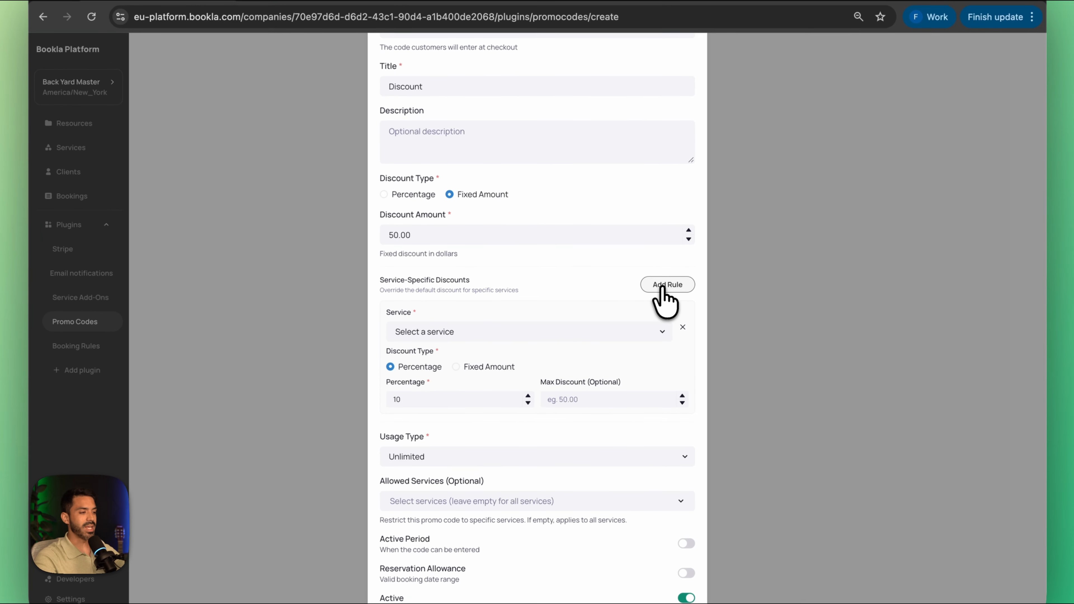
pyautogui.click(499, 335)
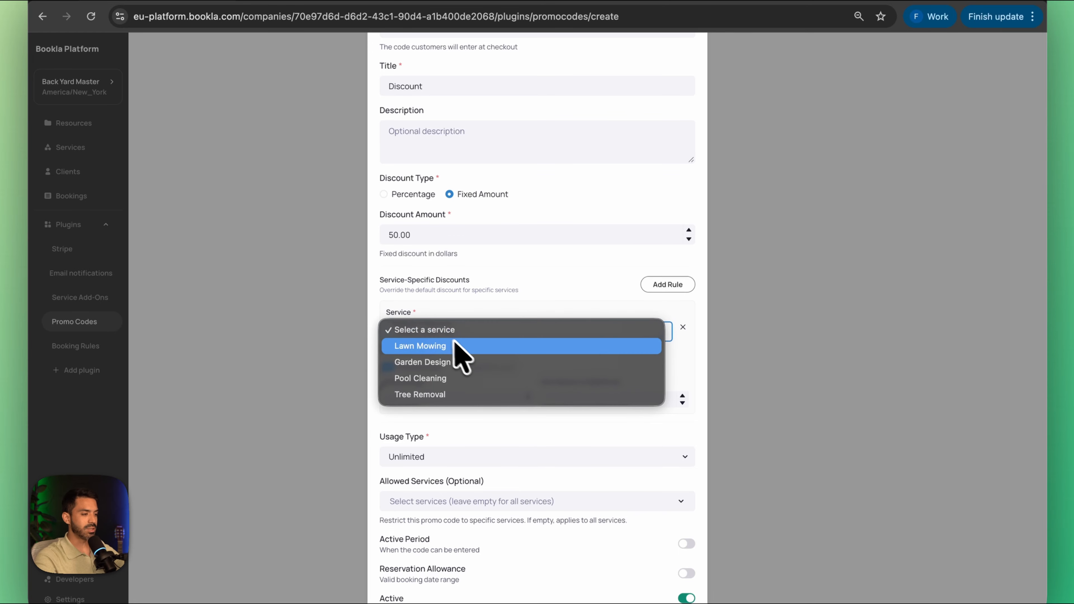
pyautogui.click(486, 346)
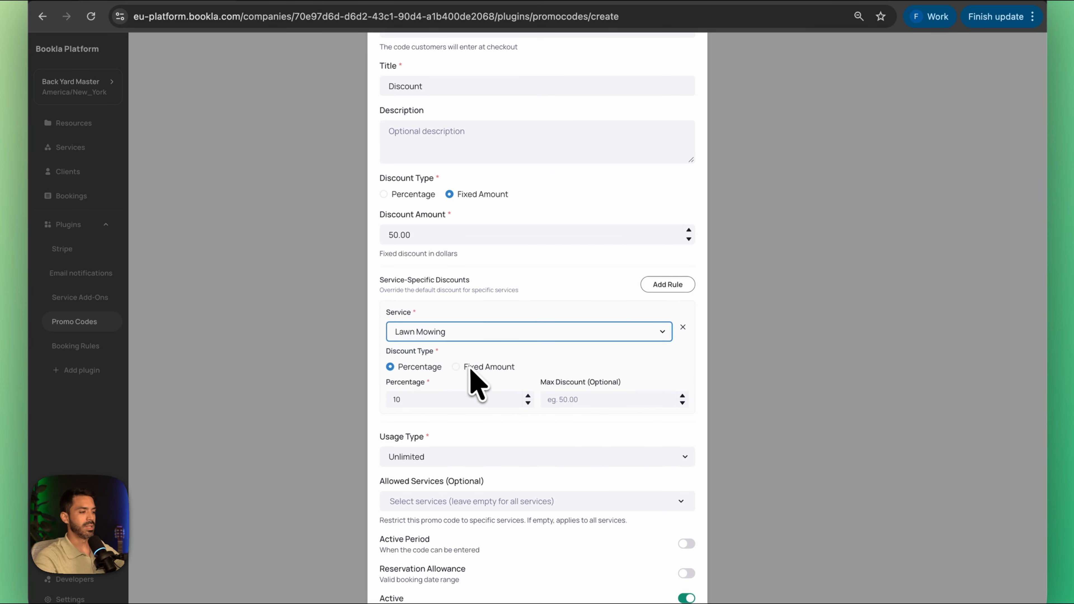
pyautogui.scroll(-1, 475, 372)
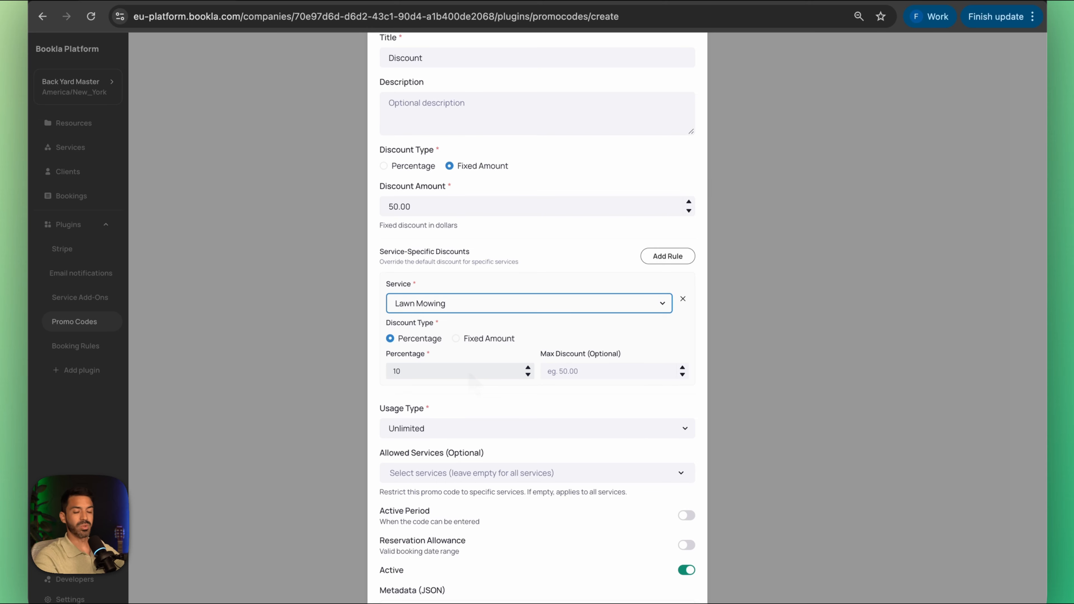
pyautogui.click(456, 339)
pyautogui.click(447, 370)
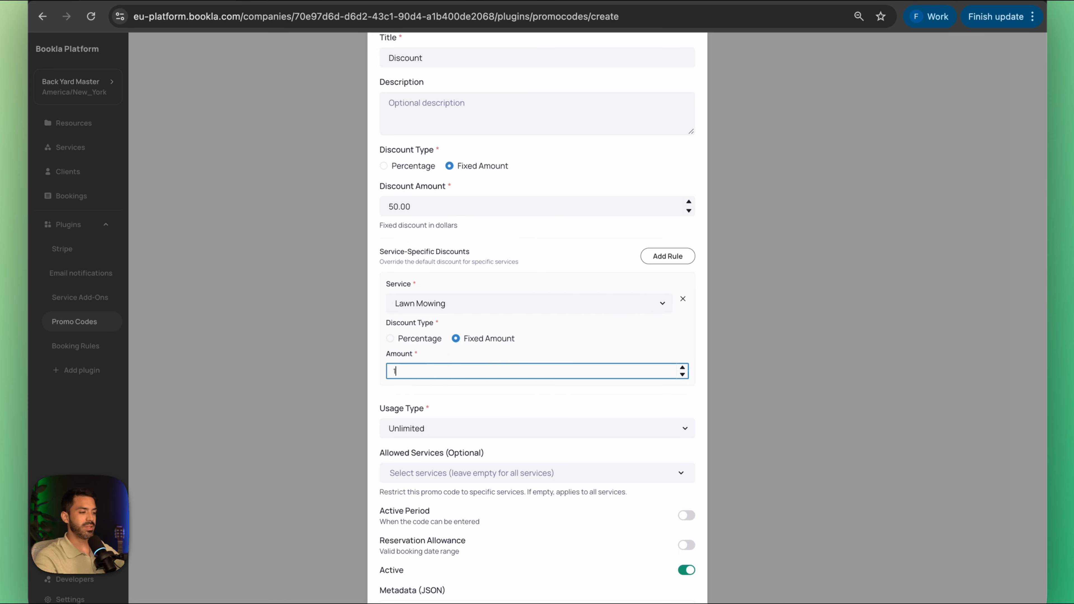
# Step: Add a second service-specific discount rule and assign it to the Pool Cleaning service
pyautogui.click(654, 259)
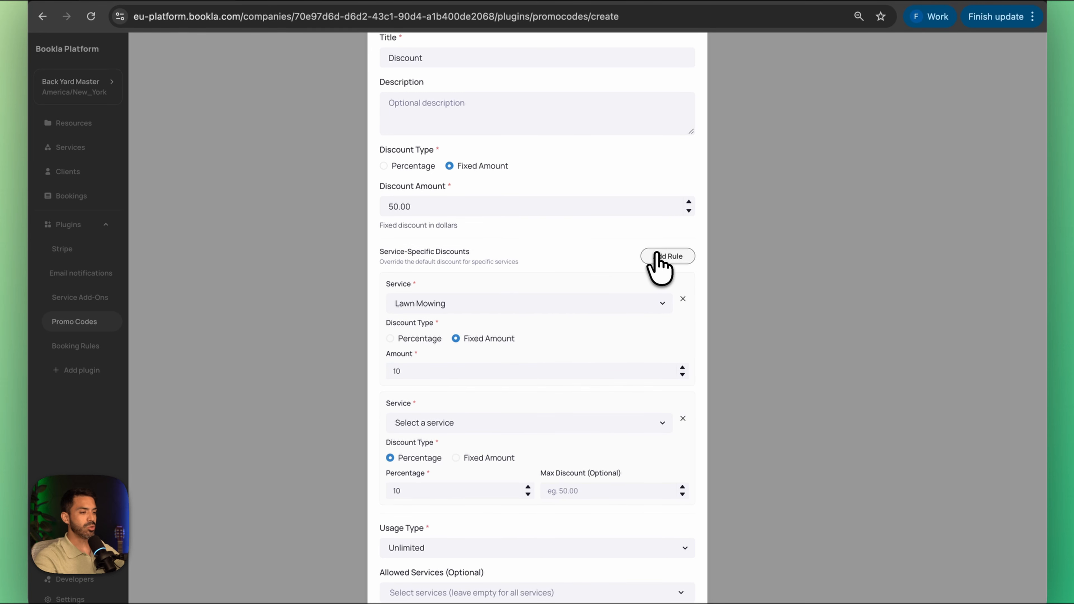
pyautogui.click(476, 426)
pyautogui.click(479, 455)
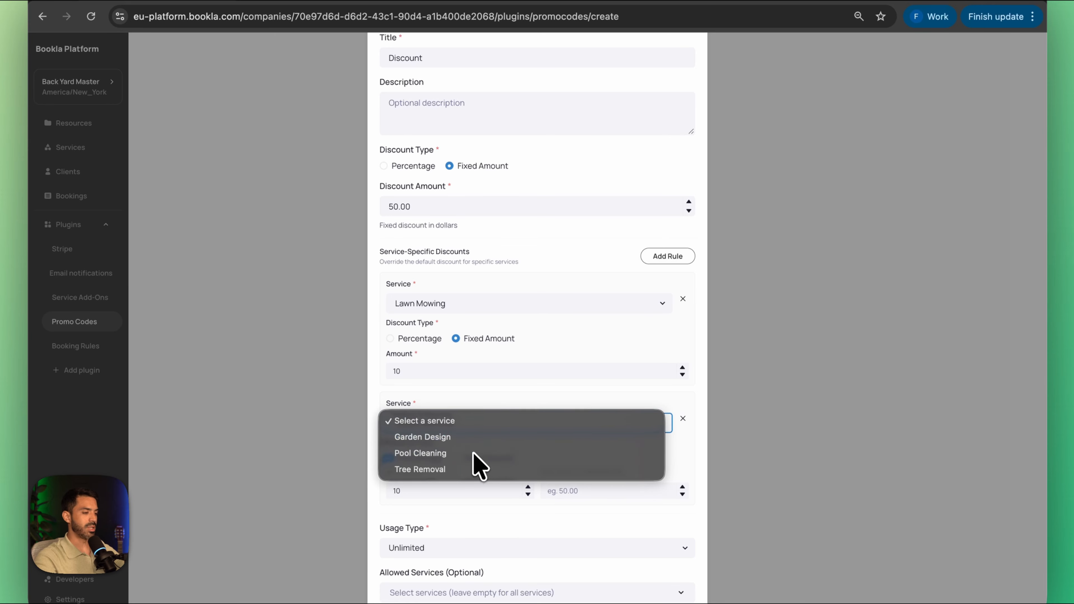
pyautogui.scroll(-3, 480, 469)
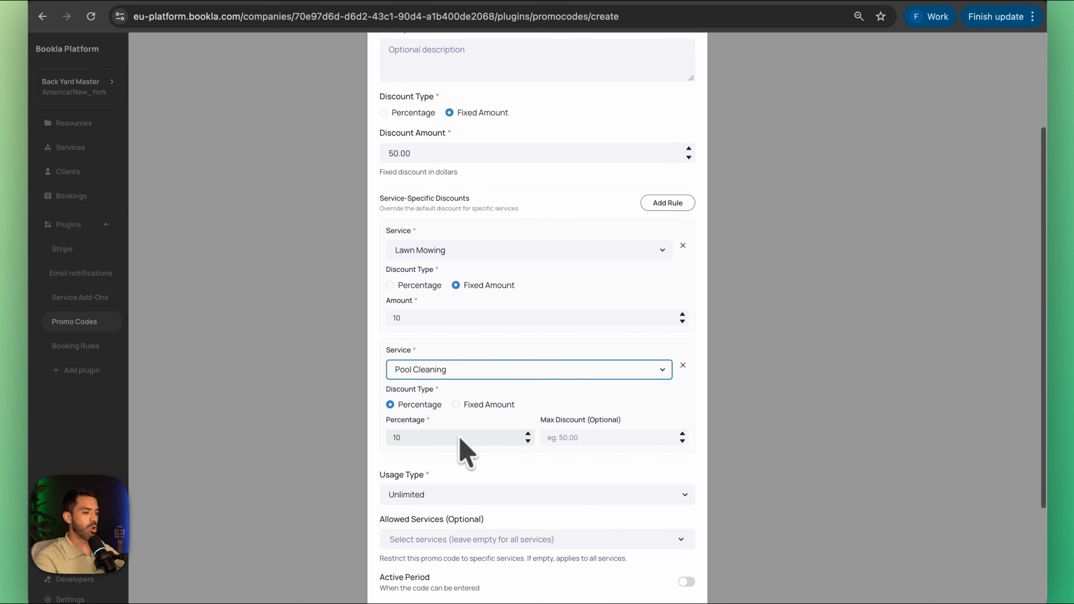
# Step: Make the Pool Cleaning discount a fixed amount of 10 and create the promo code with usage type Unlimited
pyautogui.click(459, 404)
pyautogui.click(453, 437)
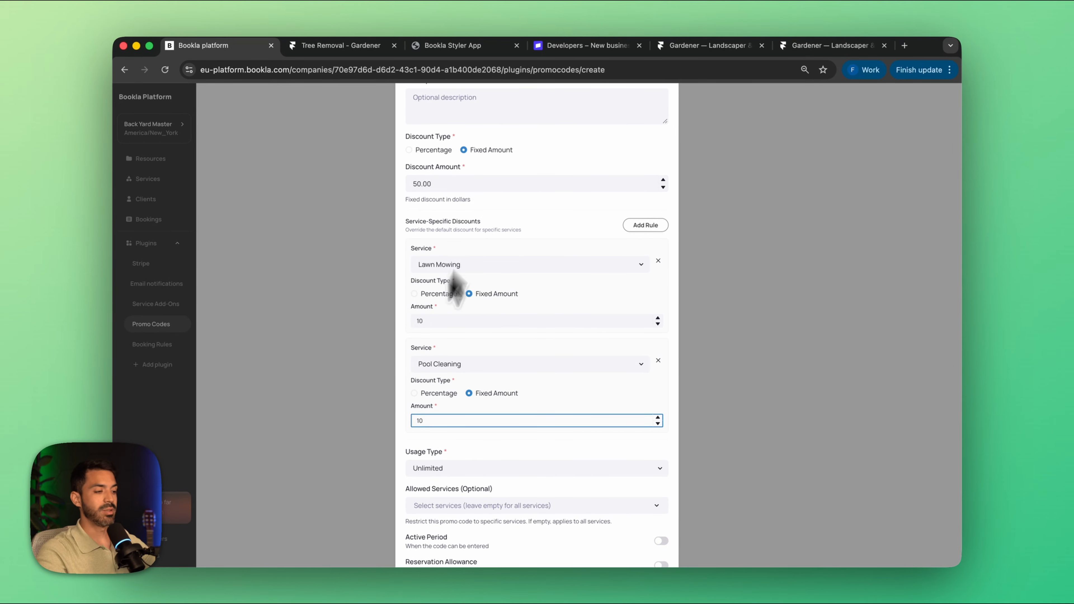
pyautogui.scroll(-2, 475, 435)
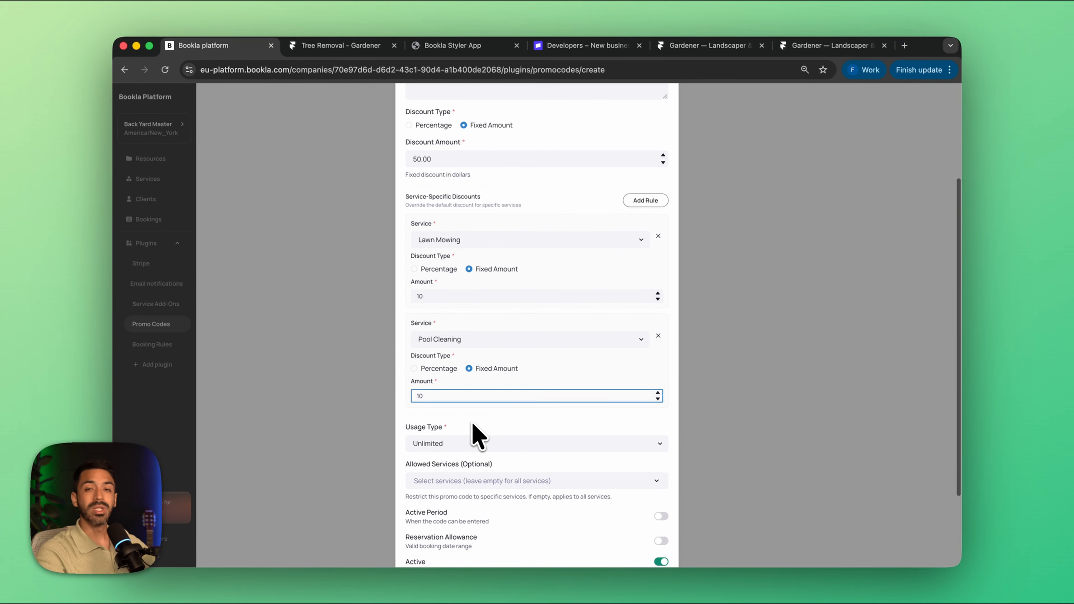
pyautogui.scroll(-2, 464, 438)
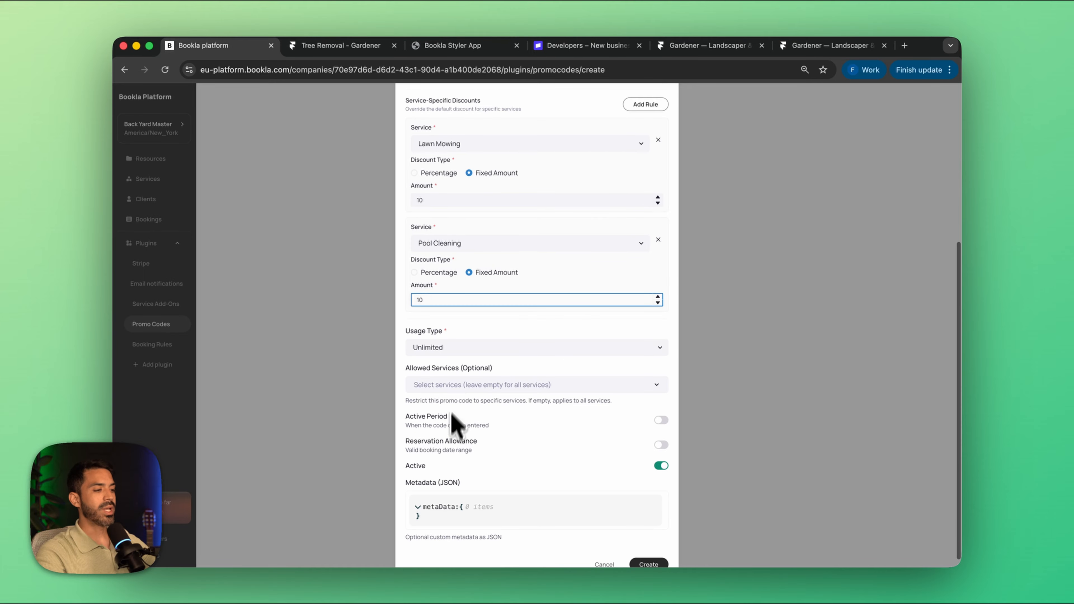
pyautogui.click(457, 346)
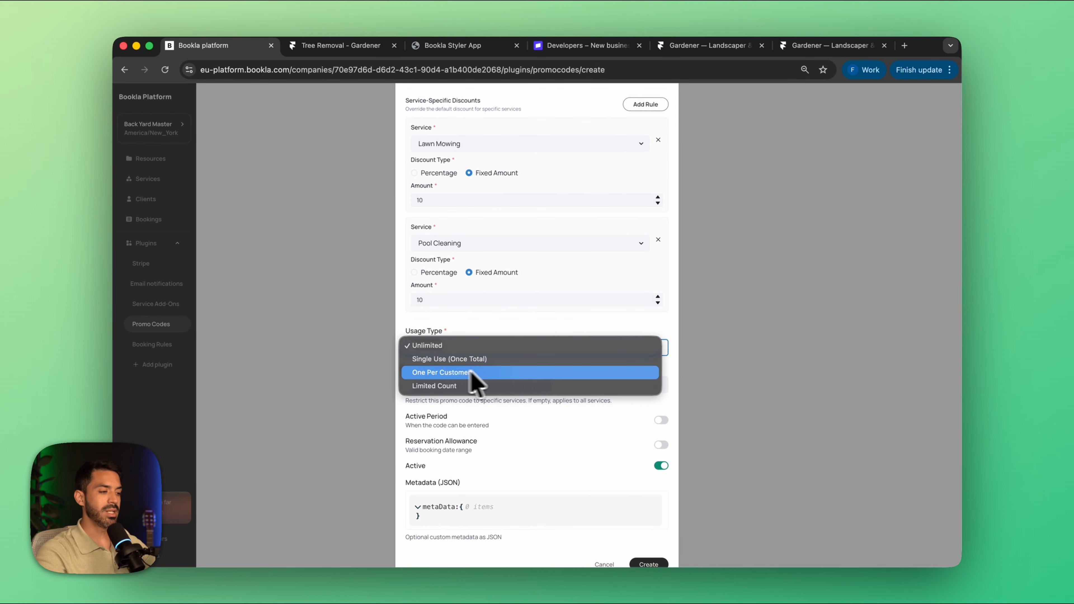
pyautogui.click(510, 432)
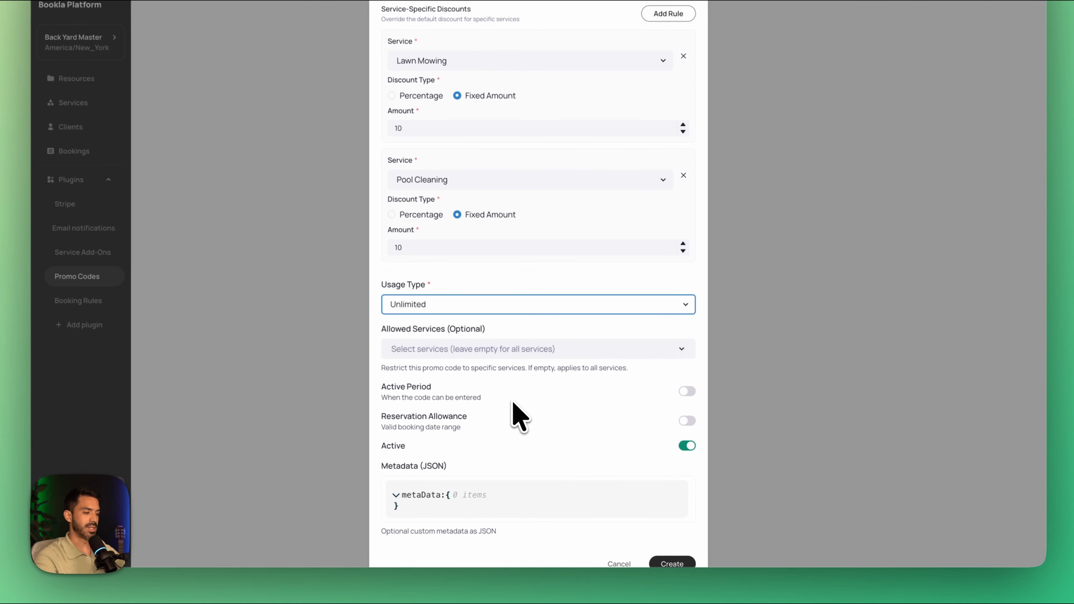
pyautogui.click(676, 552)
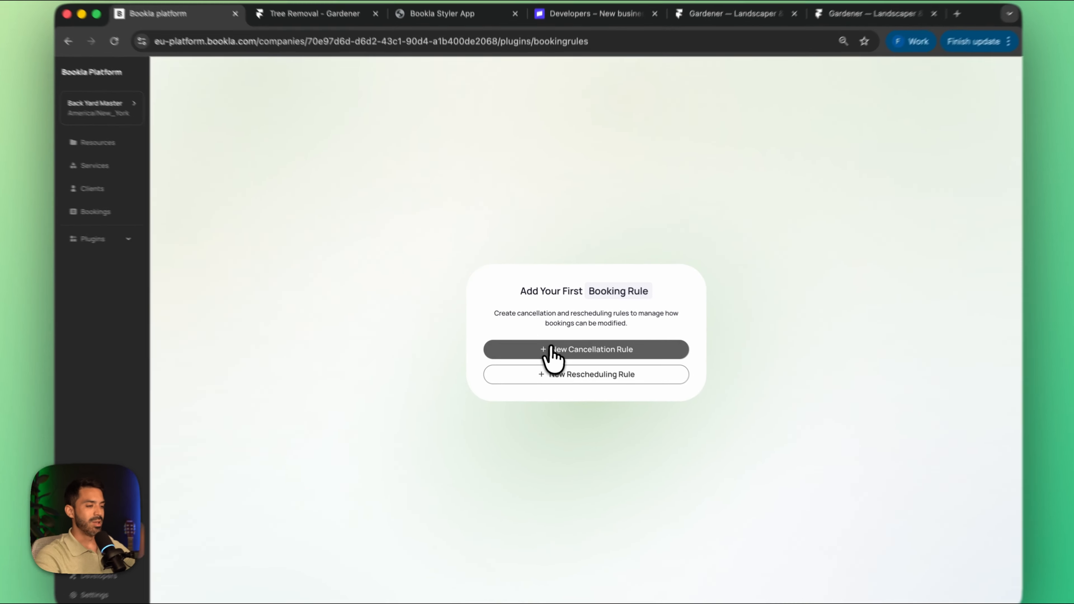
# Step: Start a new cancellation rule named "Cancellation Policy", leaving the services selection empty to cover all services
pyautogui.click(554, 341)
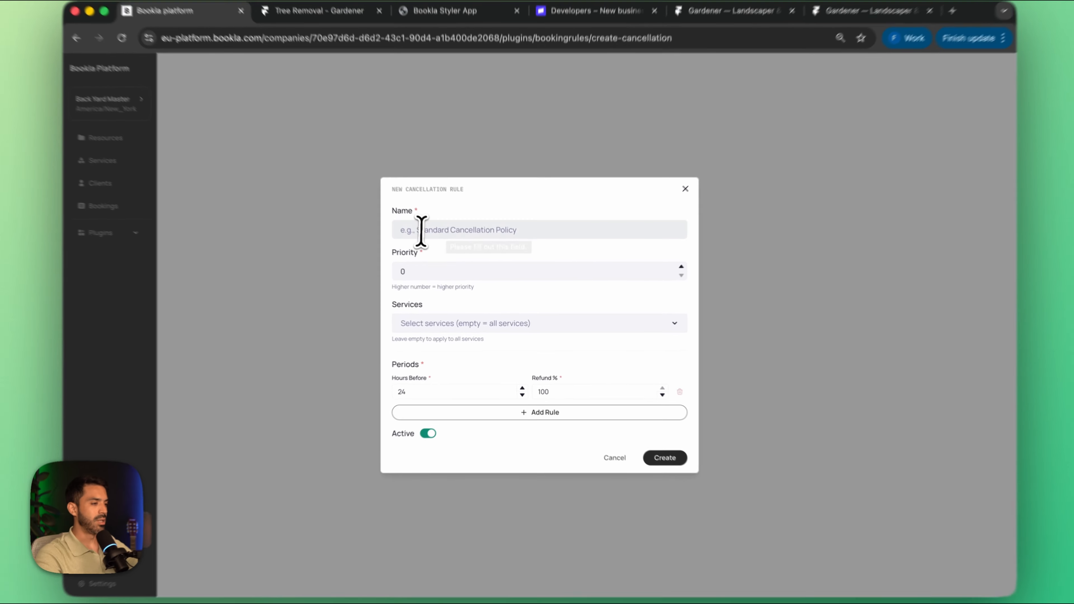
pyautogui.click(431, 241)
pyautogui.write('Carpet Cleaning')
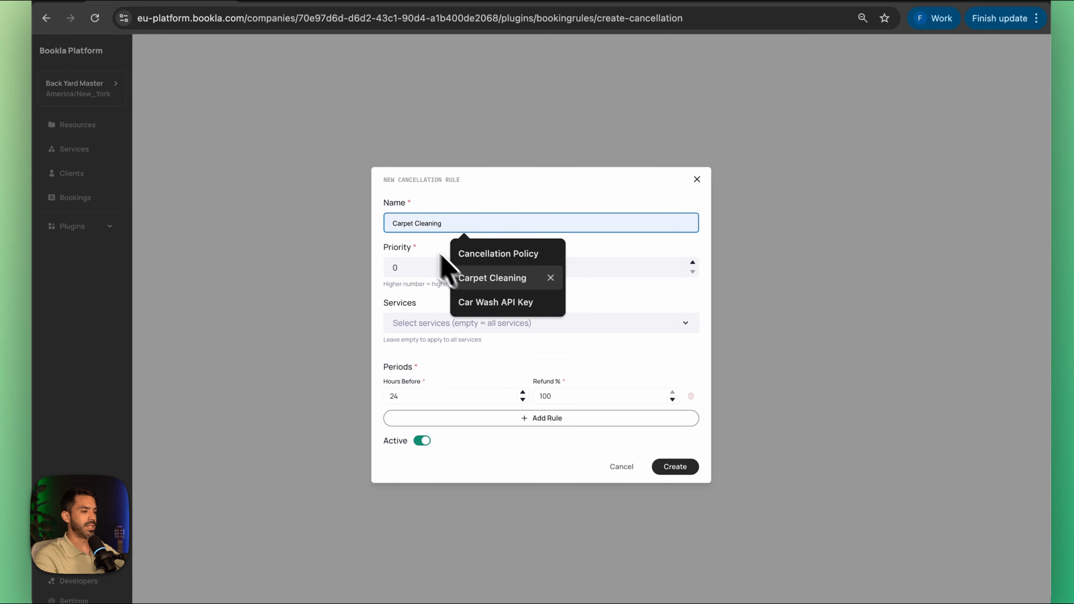
pyautogui.press('Up')
pyautogui.press('Return')
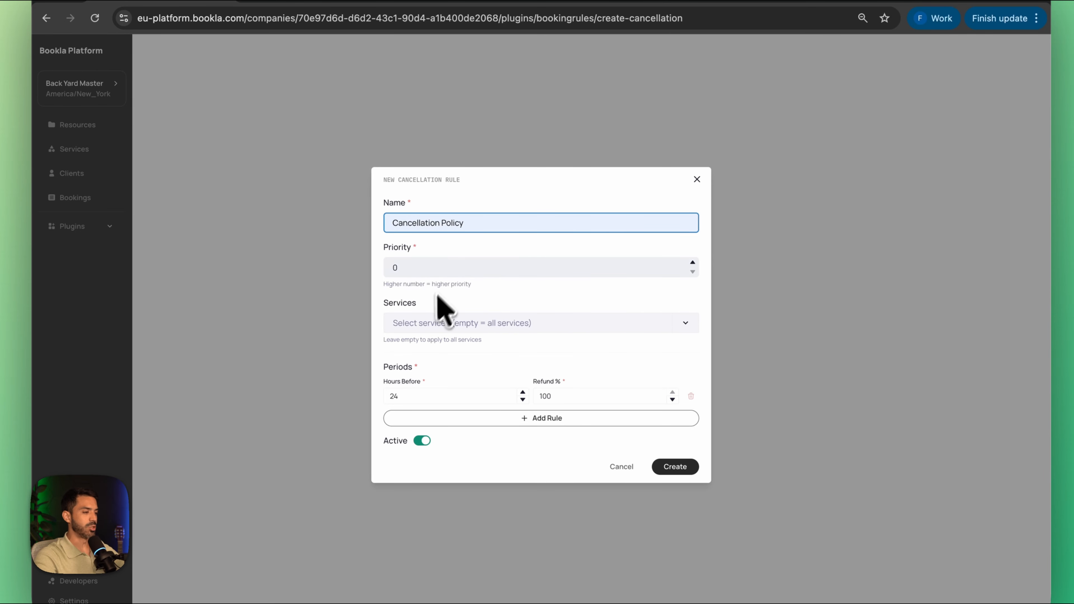
pyautogui.click(435, 321)
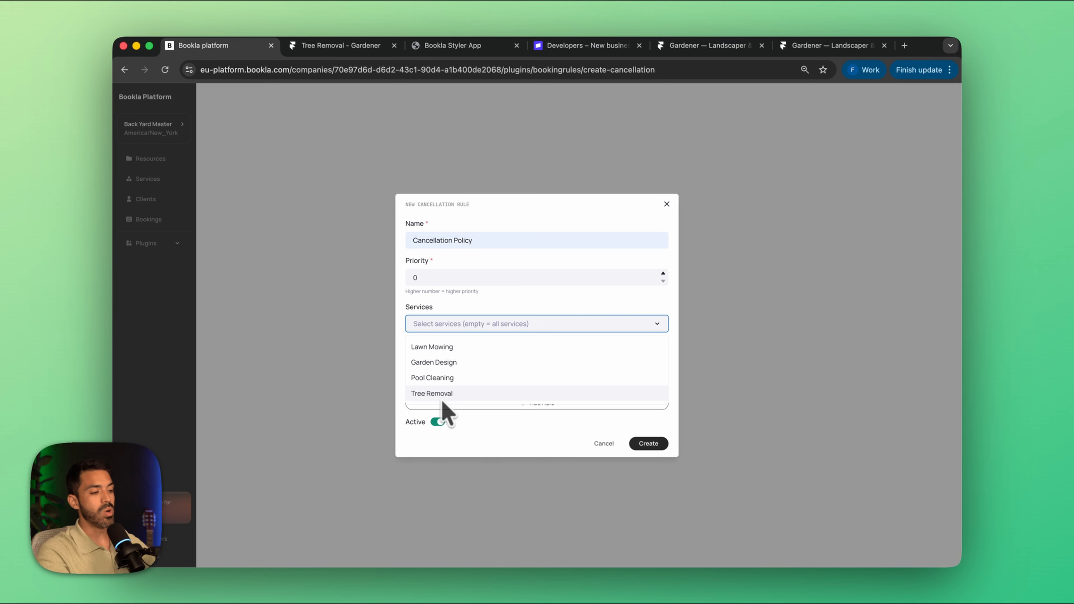
pyautogui.click(526, 299)
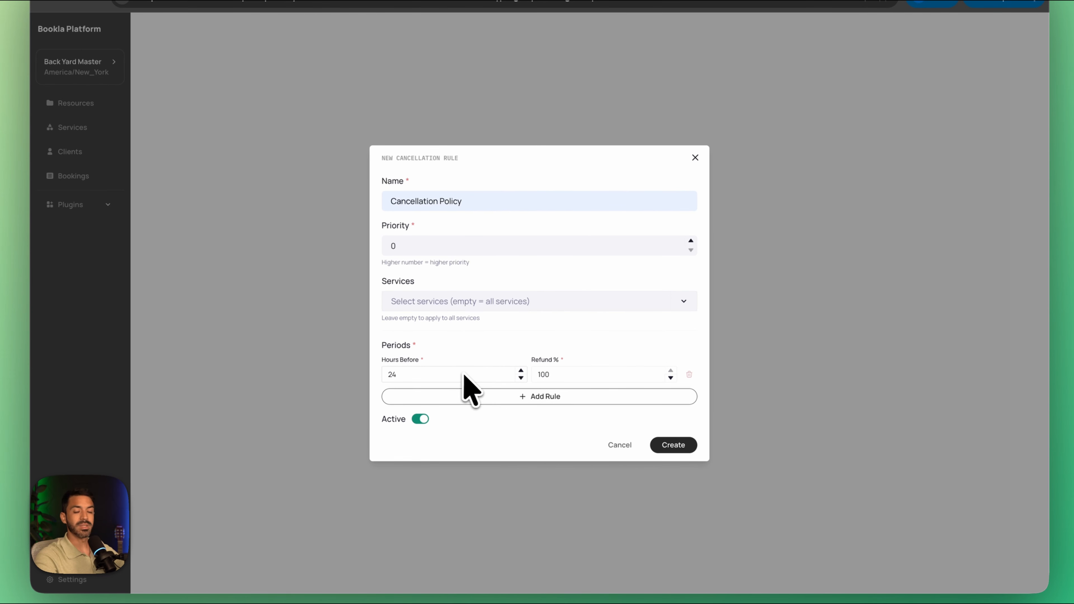
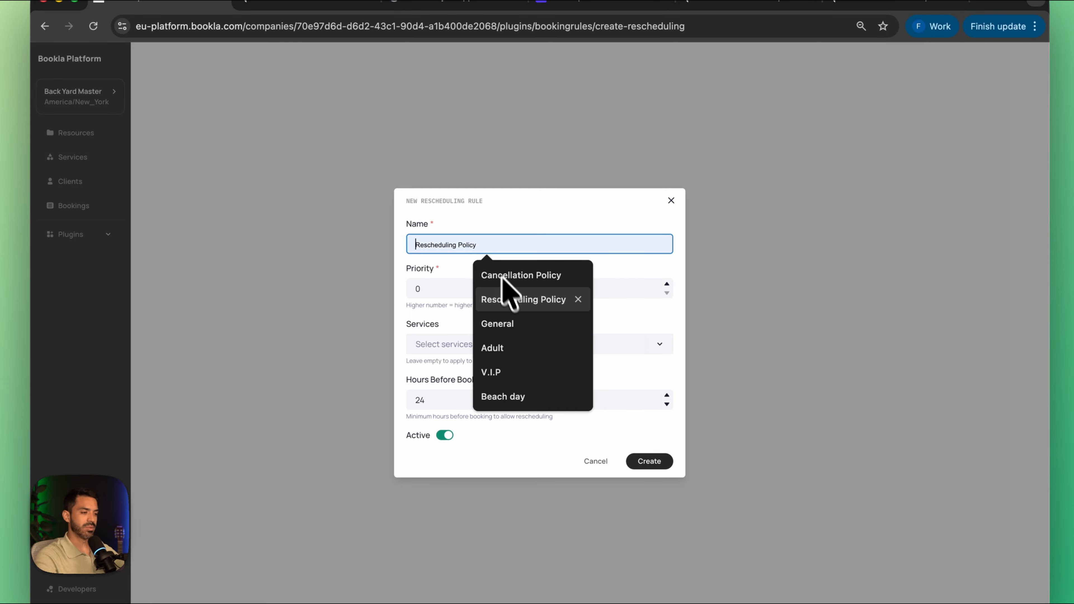
# Step: Create the rescheduling rule named "Rescheduling Policy", leaving the services selection empty to cover all services
pyautogui.click(519, 301)
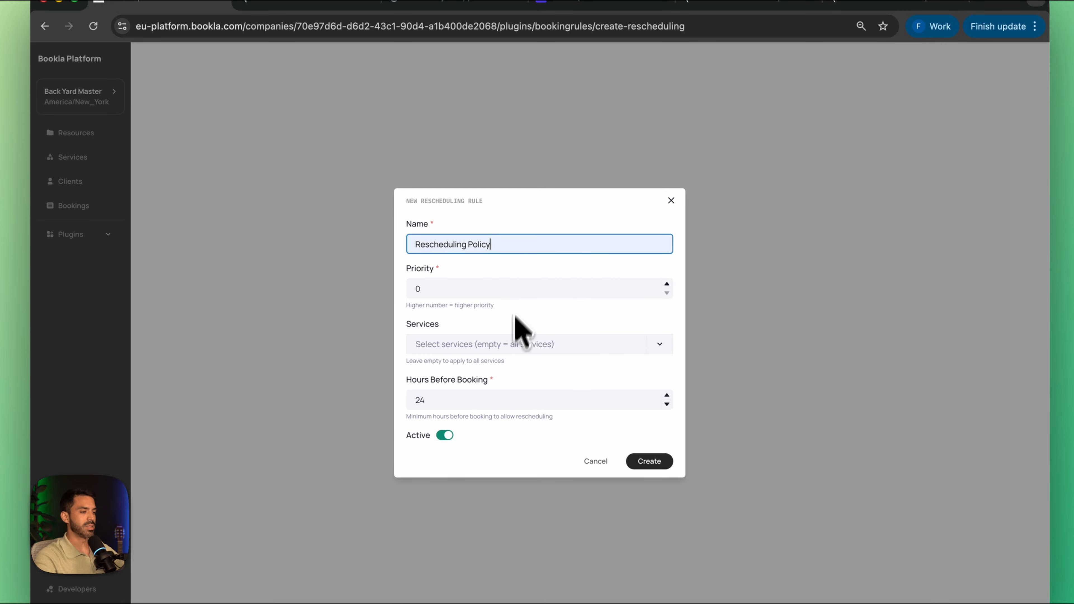
pyautogui.click(501, 350)
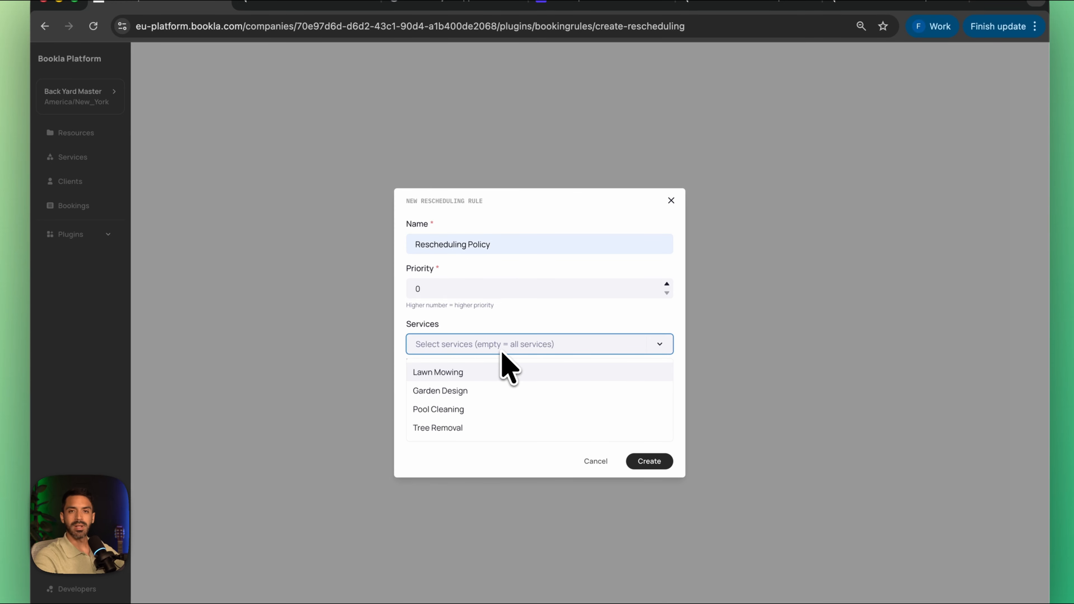
pyautogui.click(500, 351)
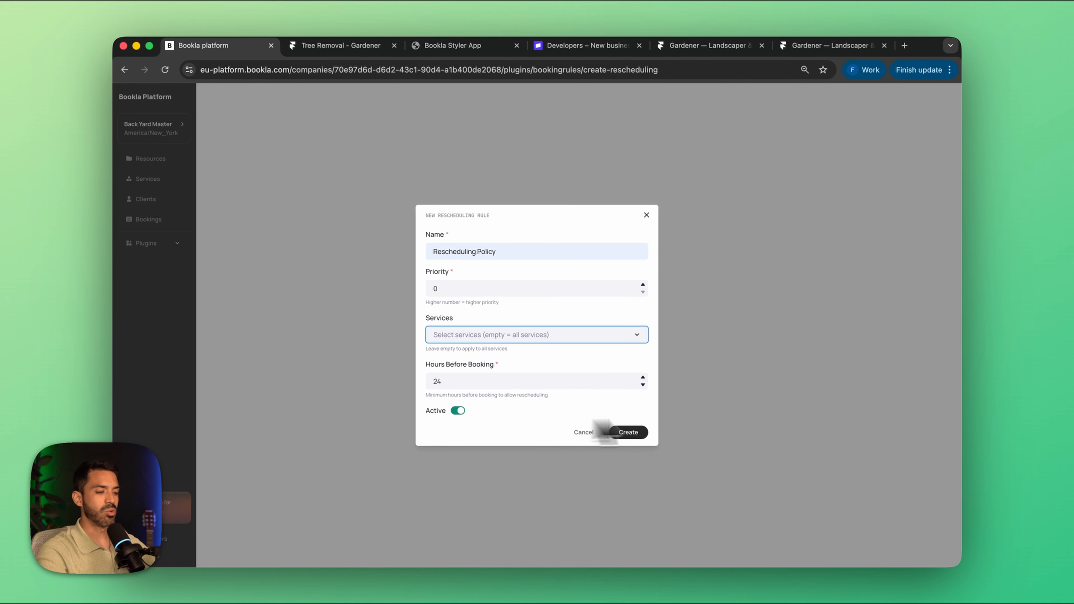
pyautogui.click(628, 432)
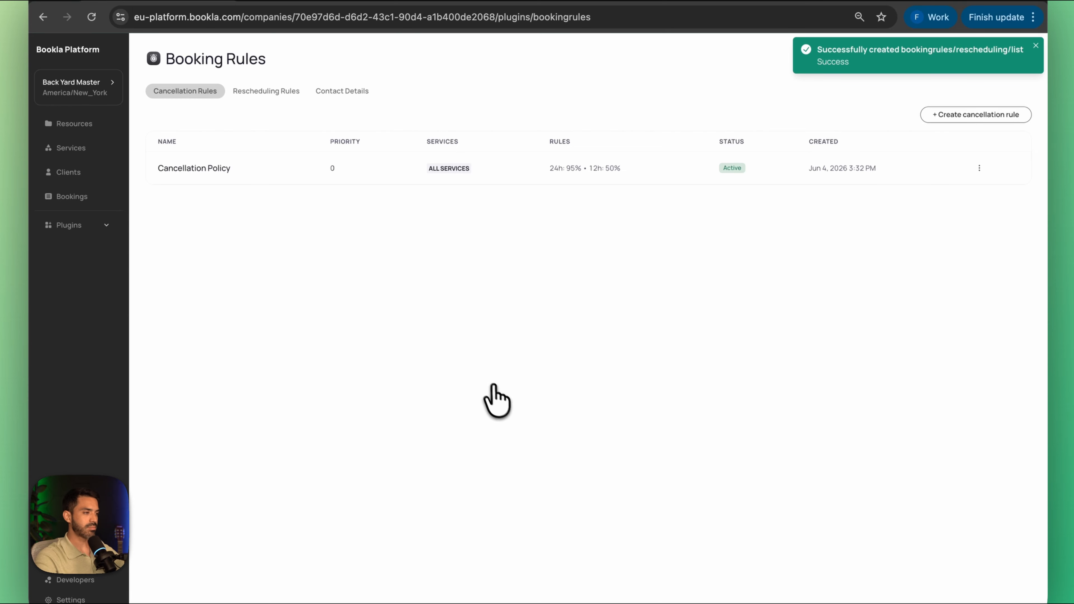
# Step: Fill in the support email and phone in the booking rules' contact details and begin the additional information with "You can come to the office located here:"
pyautogui.click(346, 92)
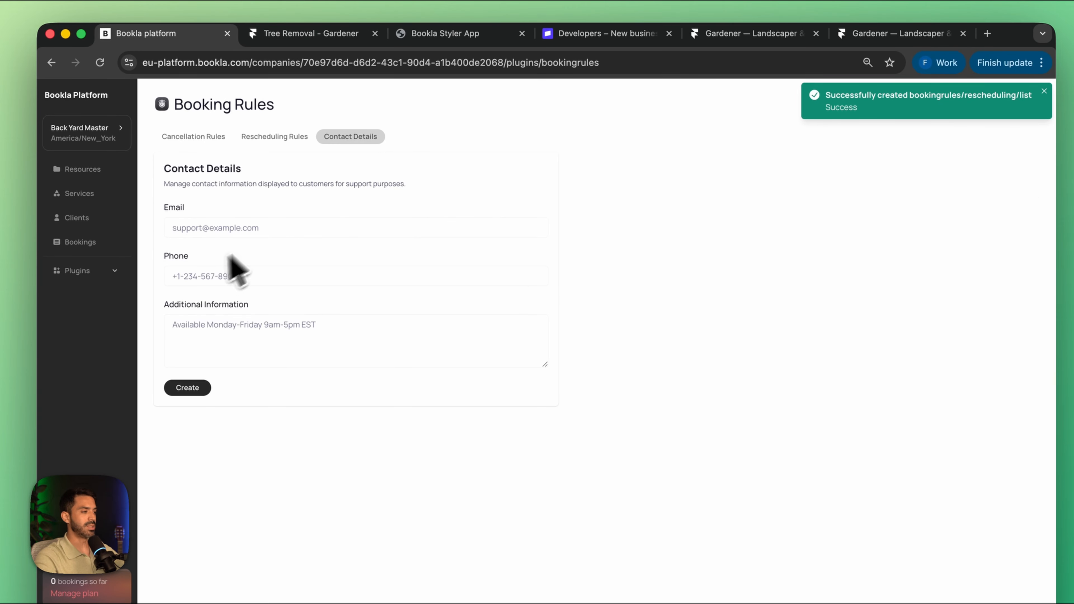
pyautogui.click(262, 228)
pyautogui.click(263, 253)
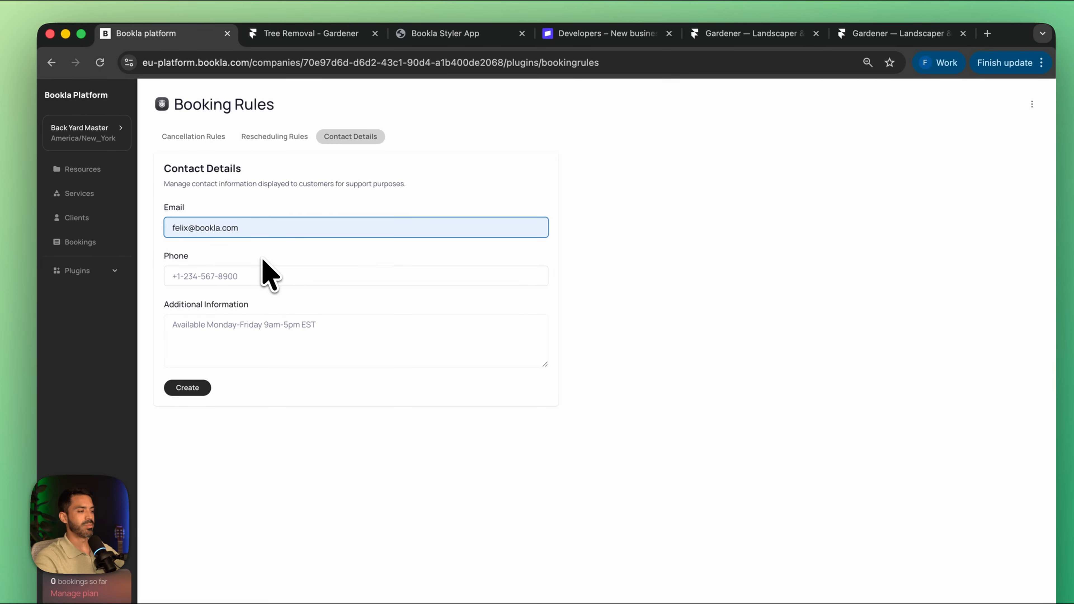
pyautogui.click(258, 275)
pyautogui.write('+1 234 56 78 9000')
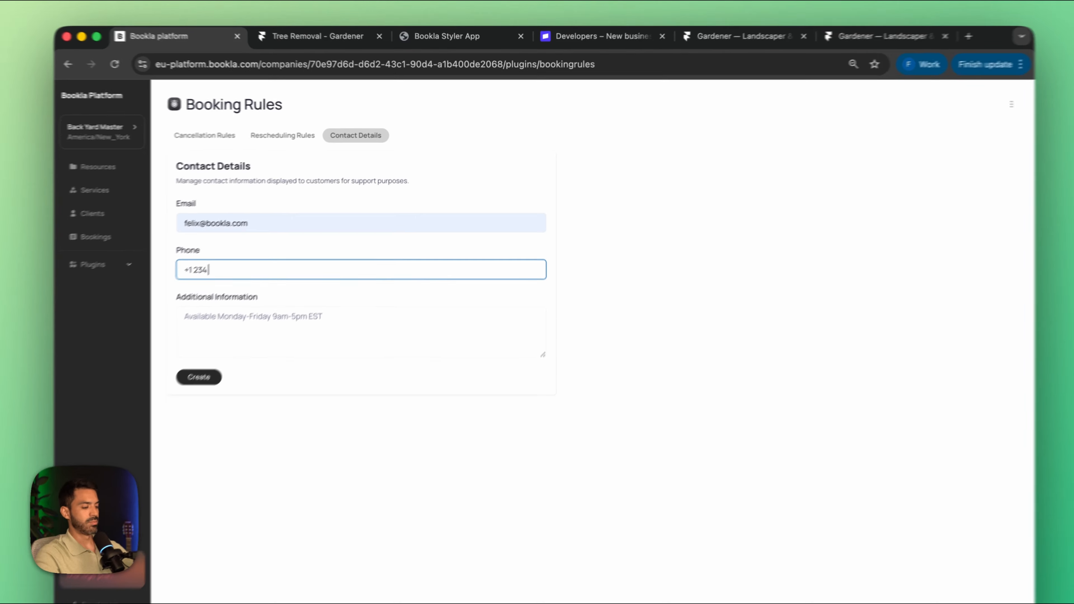
pyautogui.click(286, 344)
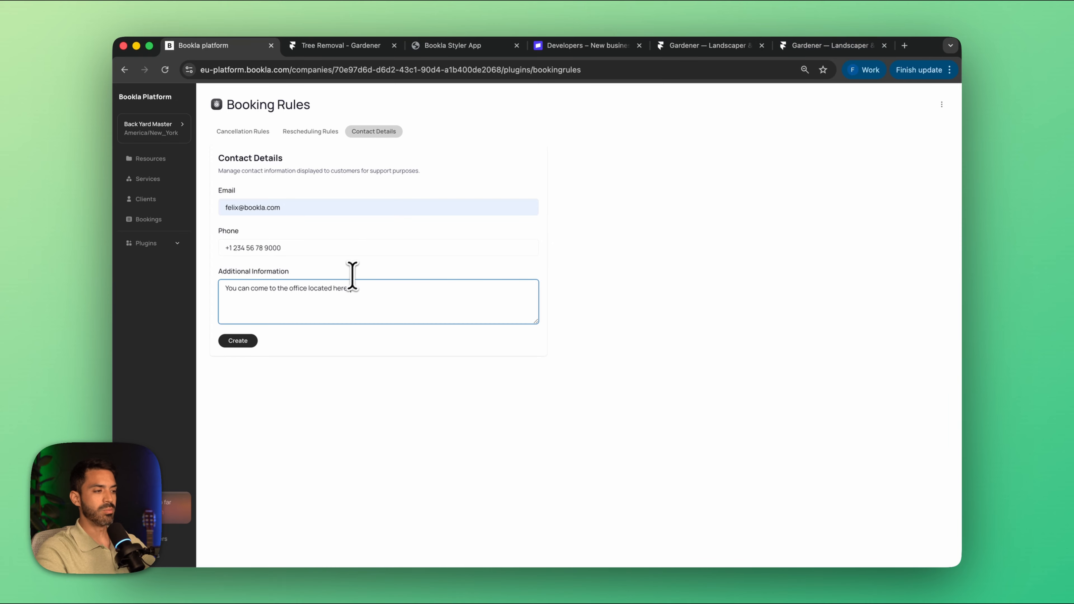
# Step: Open Google Maps in a new browser tab and copy the share link for Oceanogràfic València
pyautogui.click(904, 45)
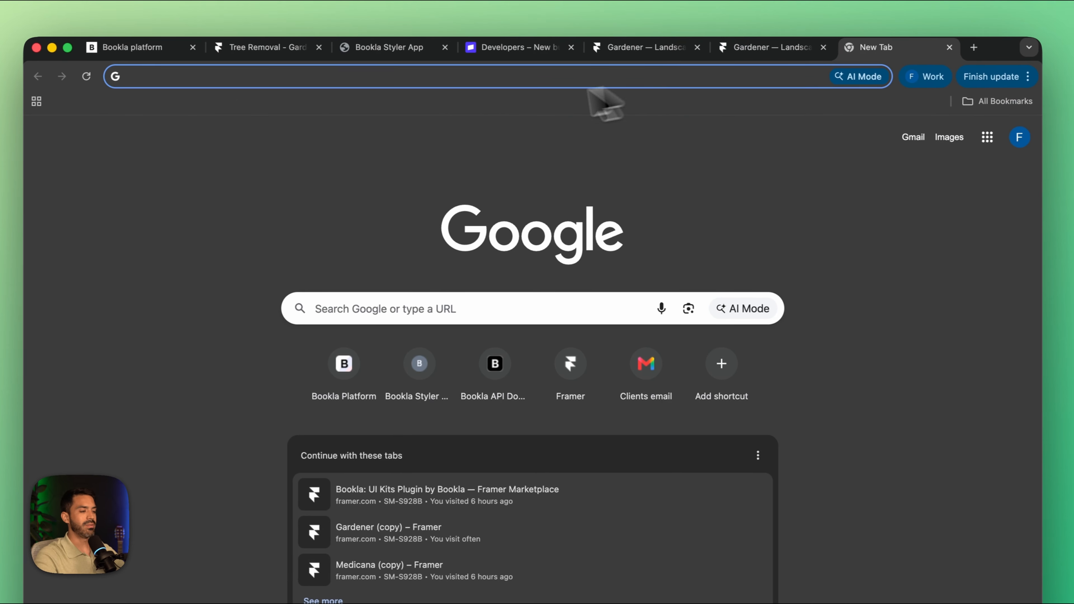
pyautogui.write('maps.google.com')
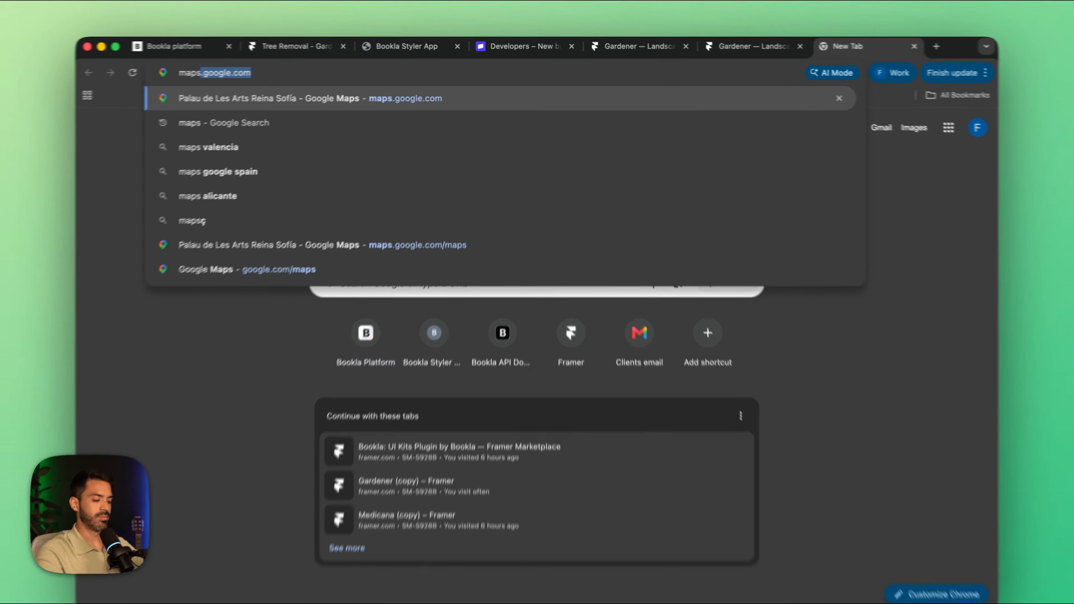
pyautogui.press('Return')
pyautogui.click(518, 354)
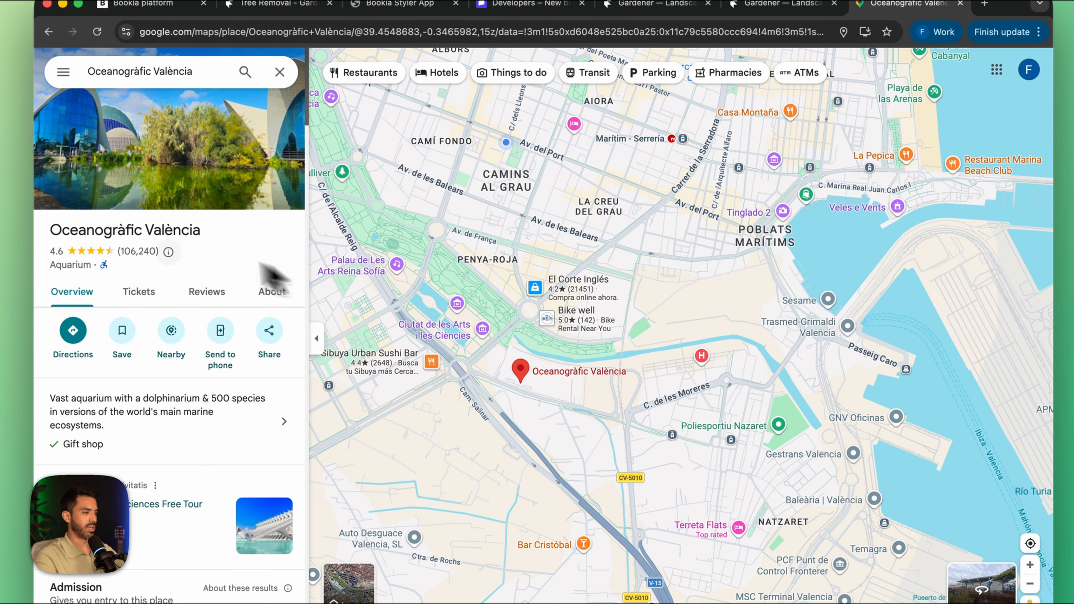
pyautogui.click(271, 349)
pyautogui.click(686, 361)
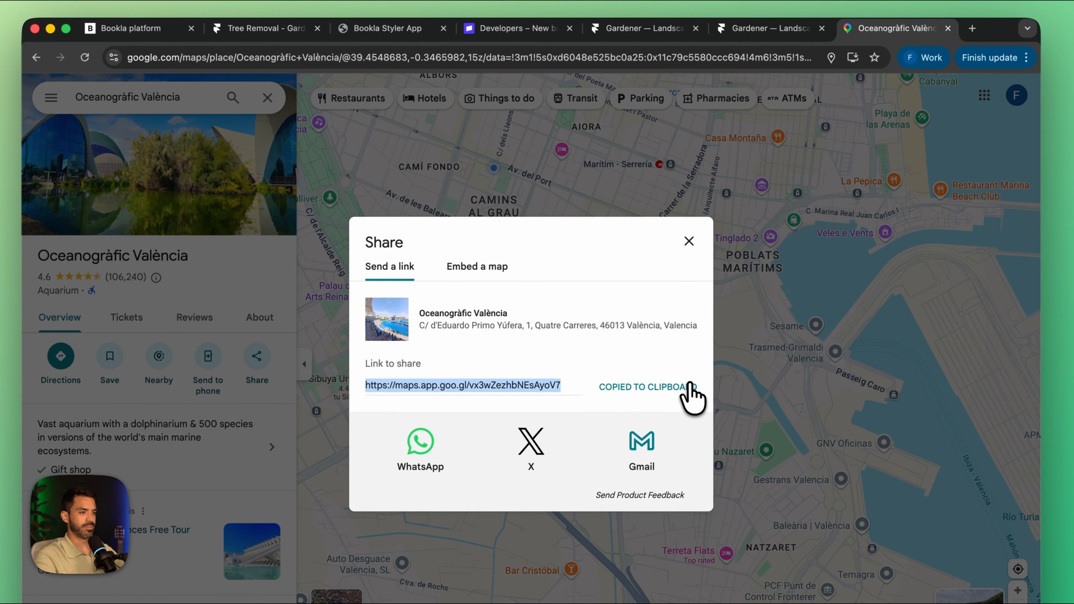
# Step: Complete Bookla's additional information with the map link and "Our working hours are from 10:00 to 20:00 from Mon to Fri", and create the contact details
pyautogui.click(182, 46)
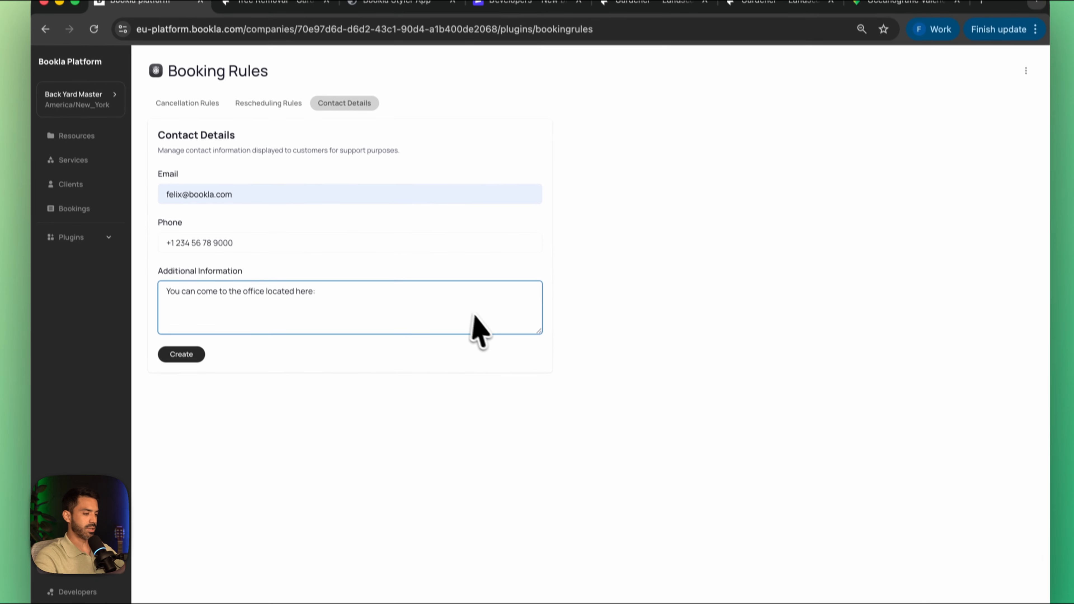
pyautogui.press('super+v')
pyautogui.press('Return')
pyautogui.press('Return')
pyautogui.write('Our working hours are from 10:00 to 20:00 from Mon to Fri')
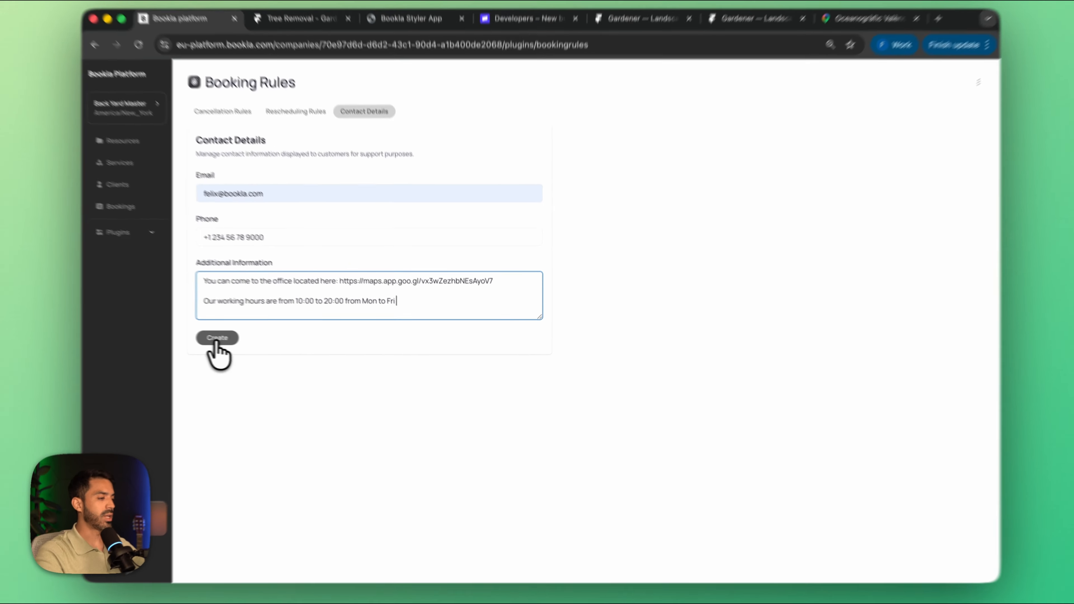
pyautogui.click(238, 341)
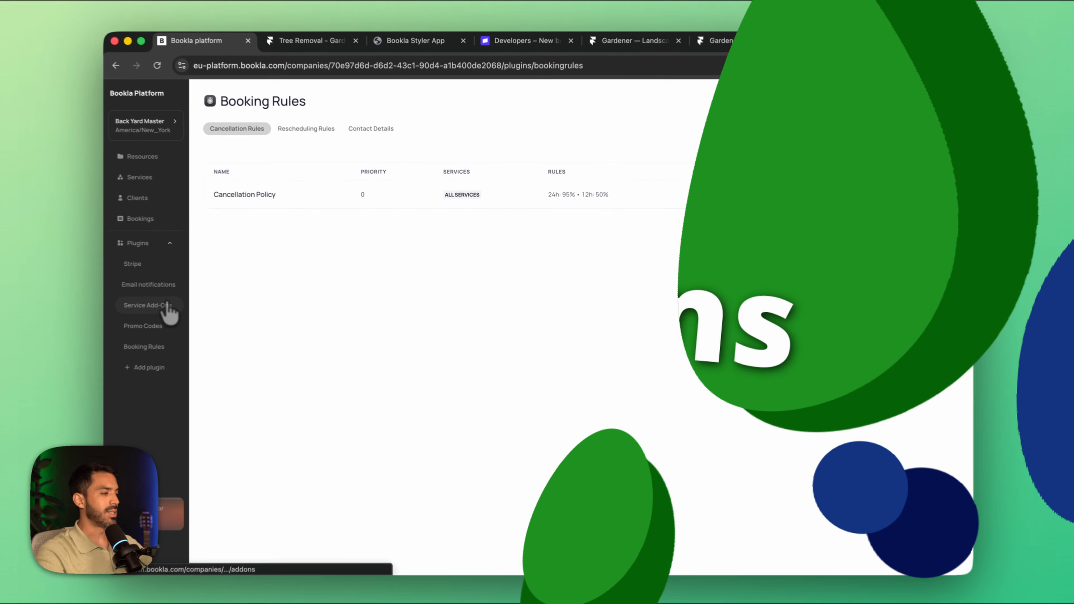
# Step: Start a new individual service add-on named "Skin Friendly Chemicals"
pyautogui.click(111, 316)
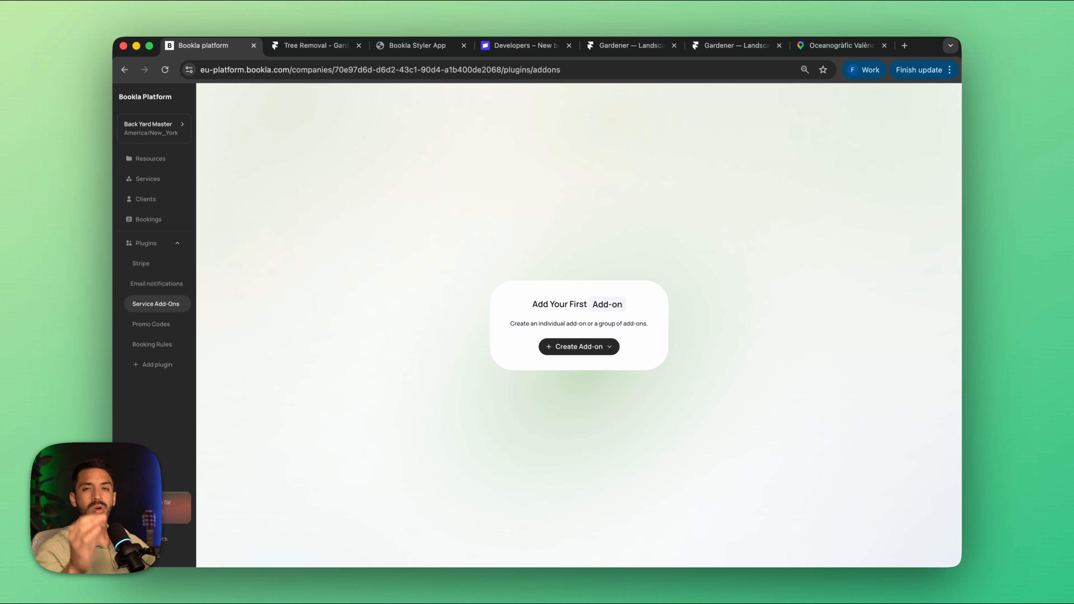
pyautogui.click(568, 347)
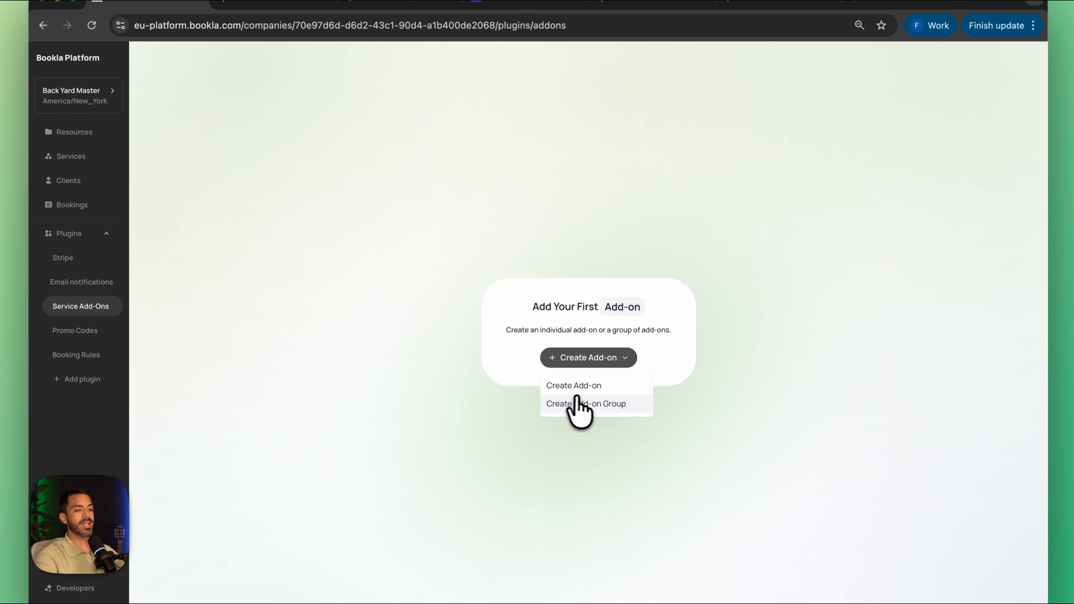
pyautogui.click(595, 385)
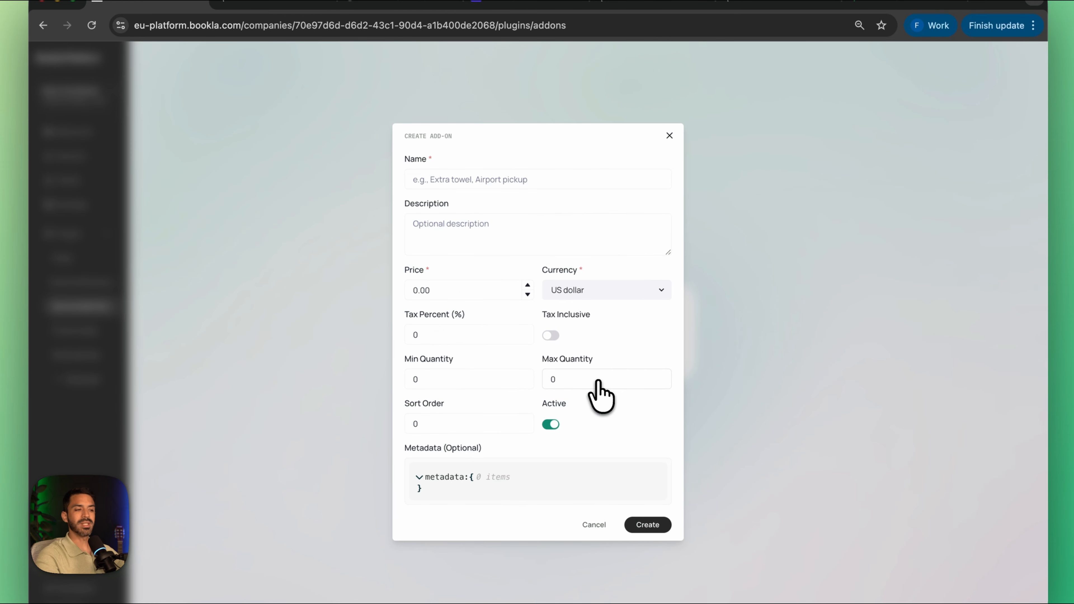
pyautogui.click(452, 182)
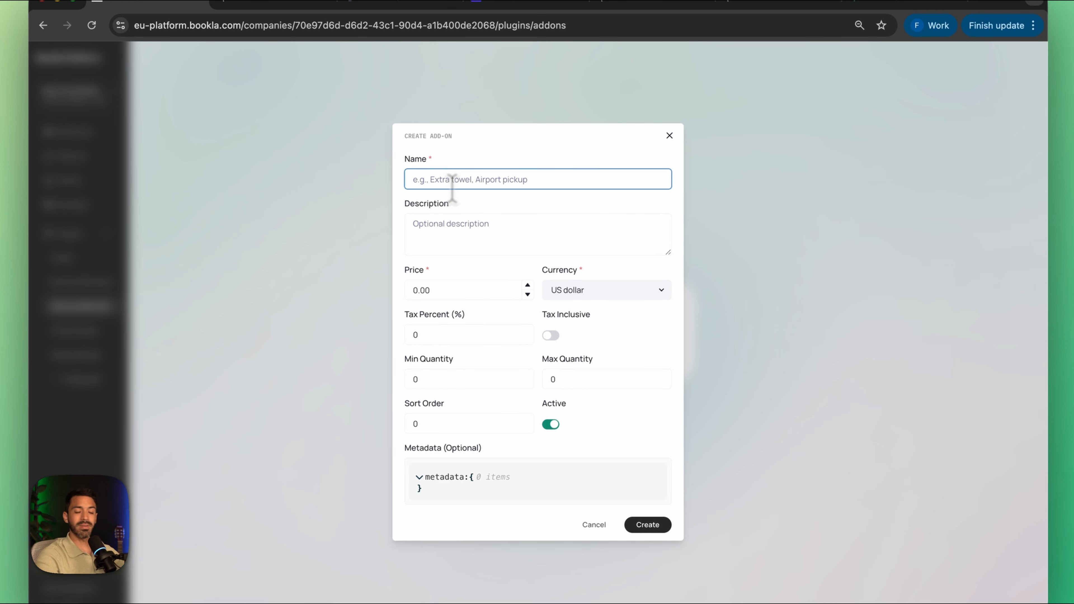
pyautogui.write('Skin Friendly')
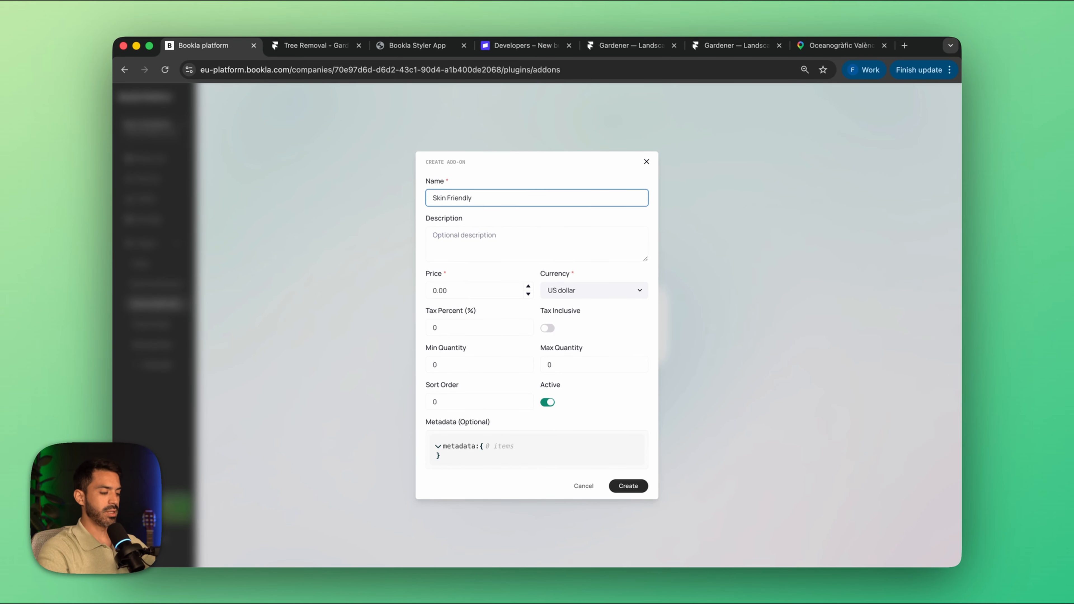
pyautogui.write(' Chemicals')
# Step: Give the add-on the description "Hypoallergenic Chemicals" and a price of 95 US dollars
pyautogui.click(472, 240)
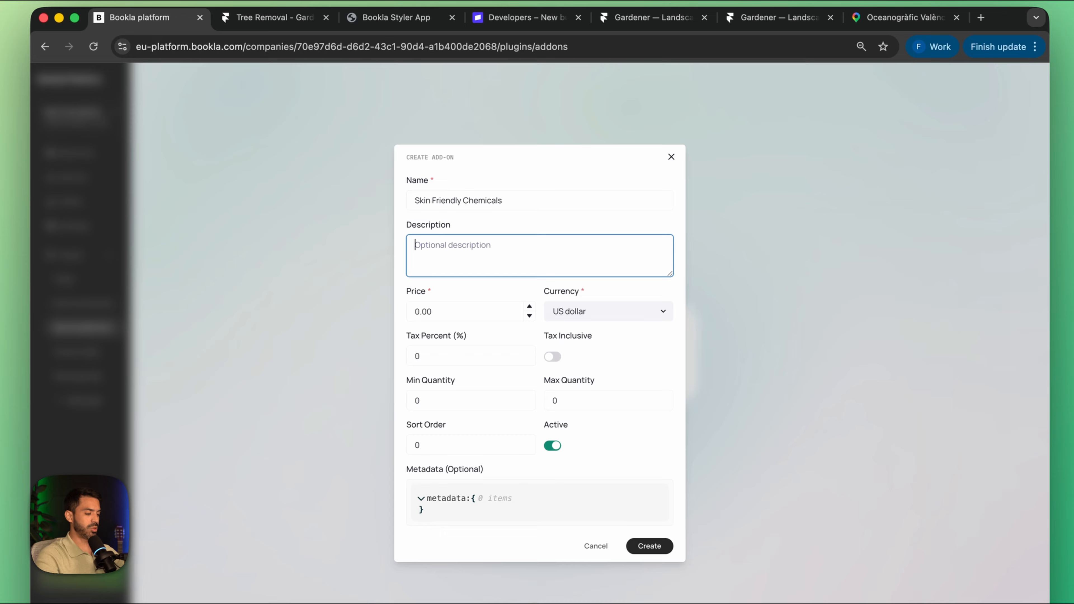
pyautogui.write('Hypo')
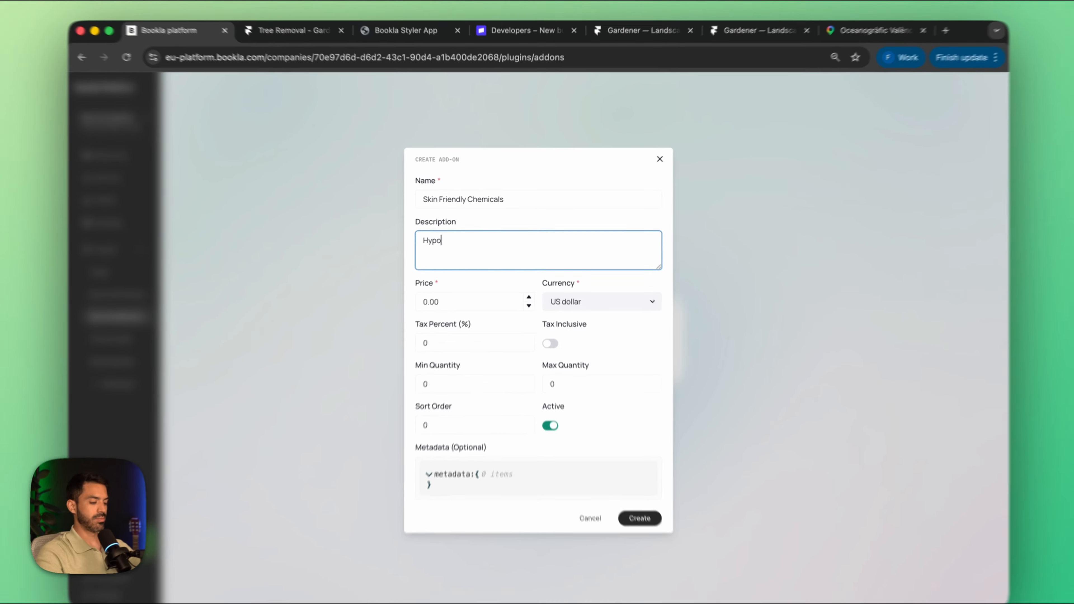
pyautogui.write('alergenic')
pyautogui.rightClick(454, 245)
pyautogui.click(486, 254)
pyautogui.write('Chemicals')
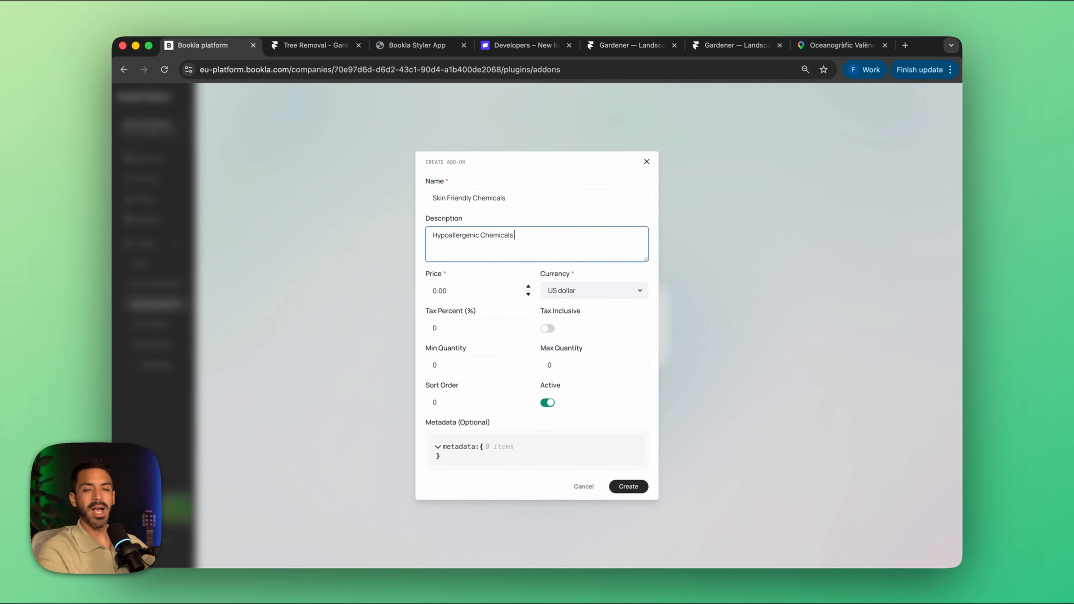
pyautogui.press('Tab')
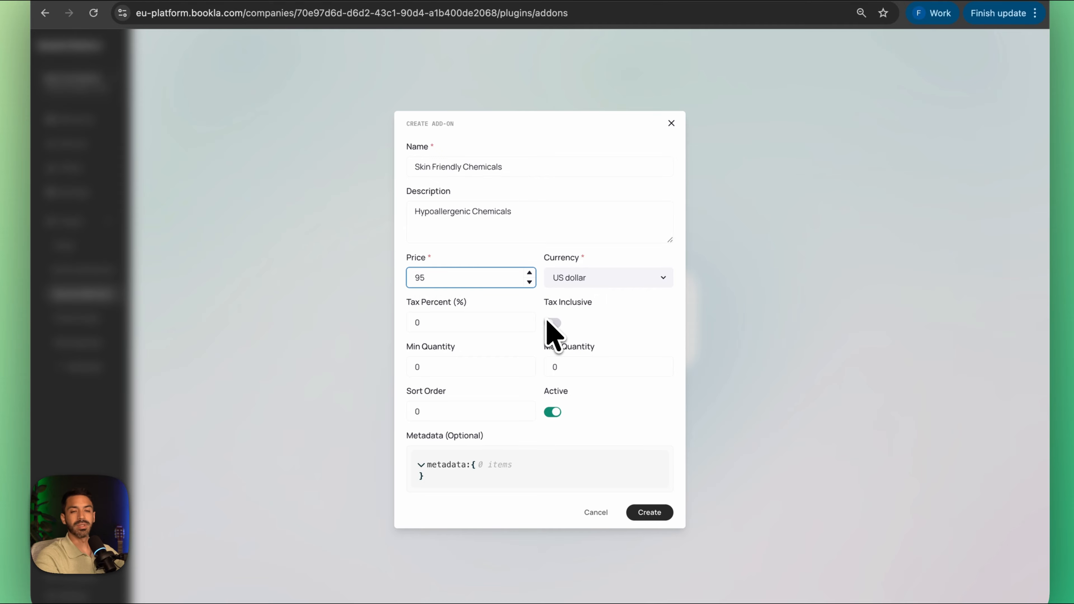
# Step: Set the tax to 10 percent inclusive and the maximum quantity to 1, and create the add-on
pyautogui.press('Tab')
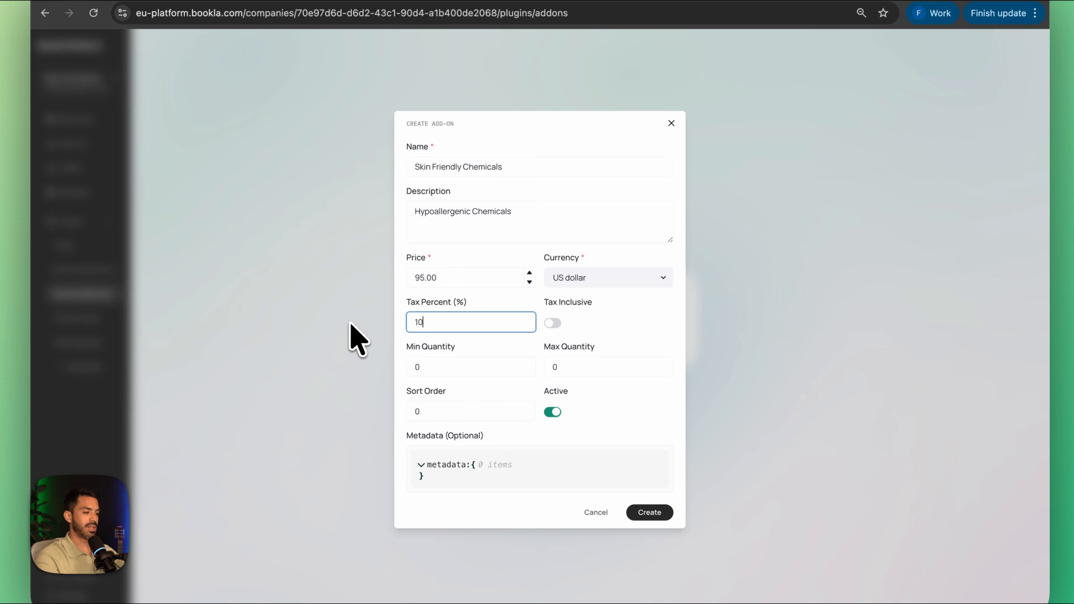
pyautogui.write('10')
pyautogui.click(552, 323)
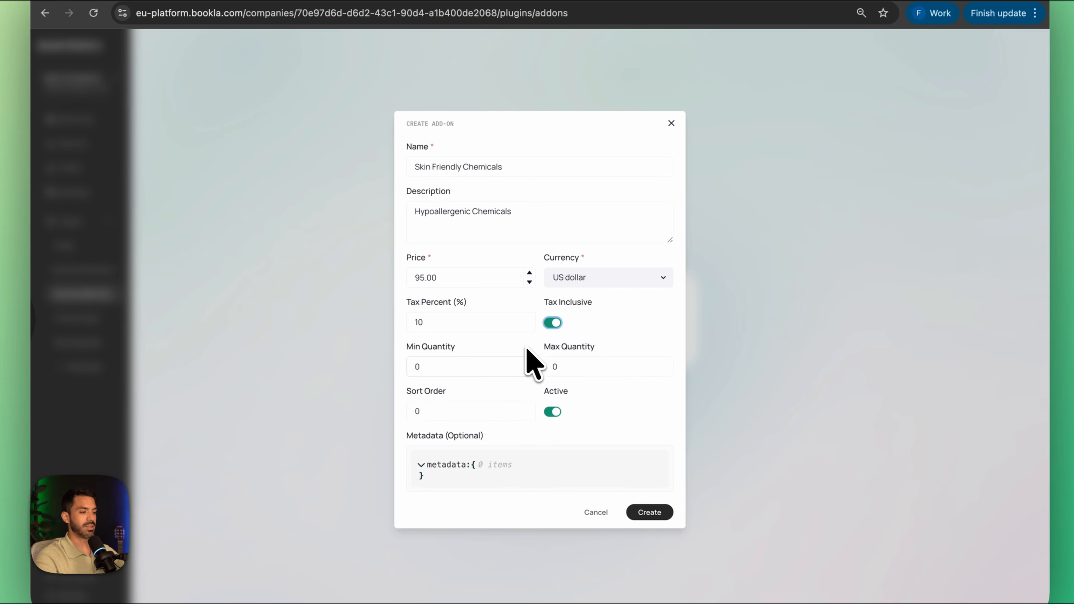
pyautogui.click(569, 366)
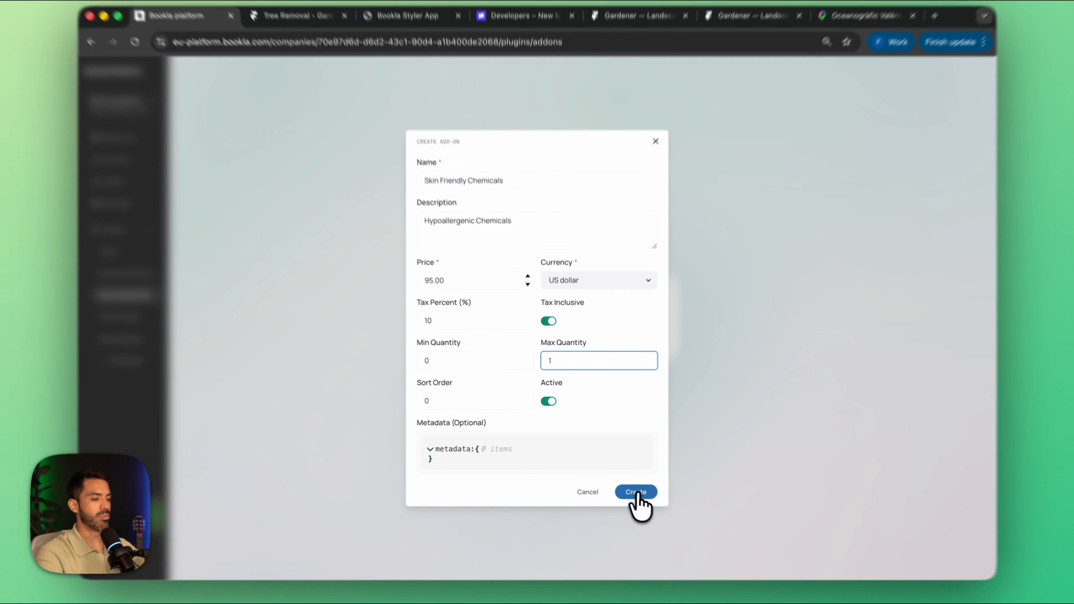
pyautogui.click(629, 485)
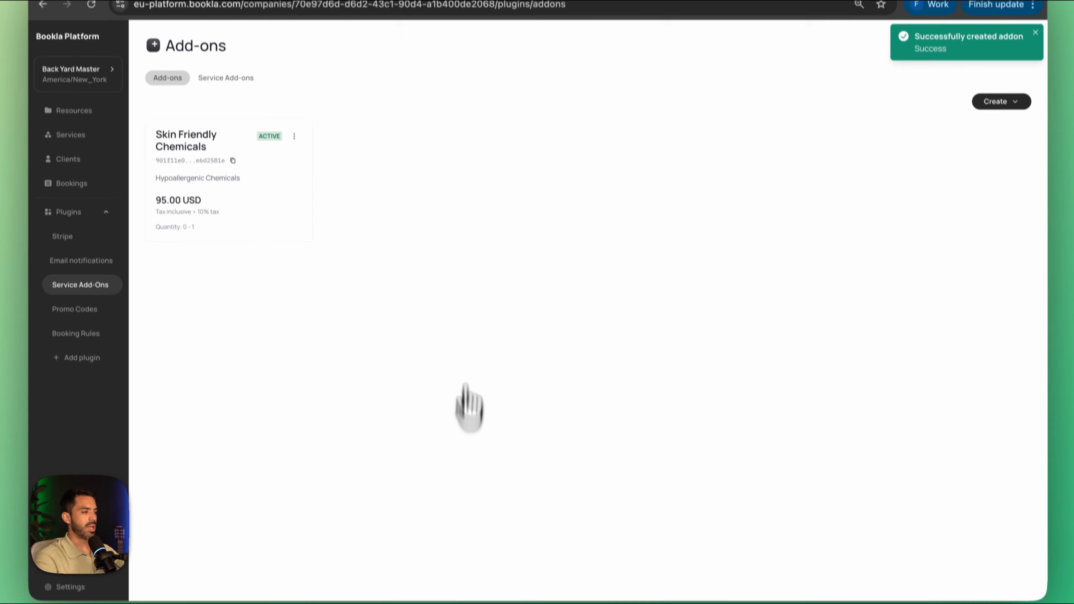
# Step: Link the Skin Friendly Chemicals add-on to the Pool Cleaning service
pyautogui.click(222, 79)
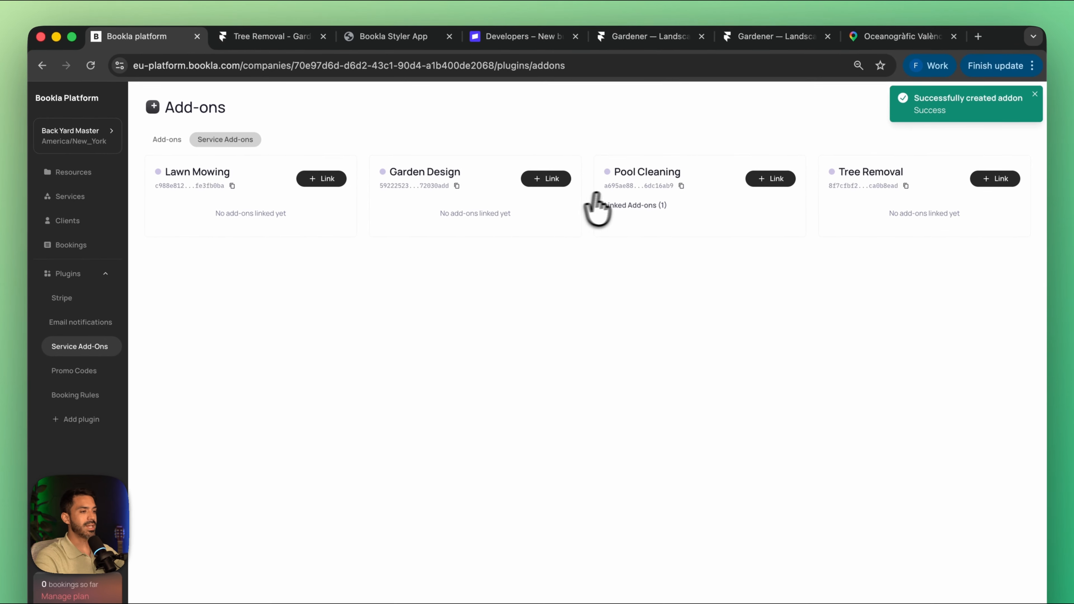
pyautogui.click(770, 179)
pyautogui.click(427, 170)
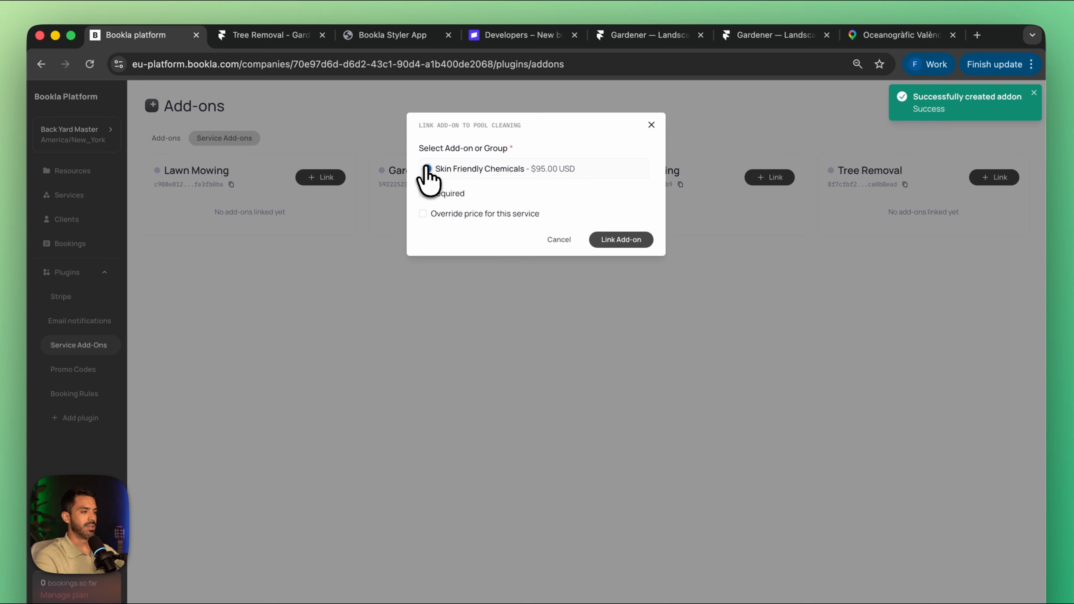
pyautogui.click(612, 240)
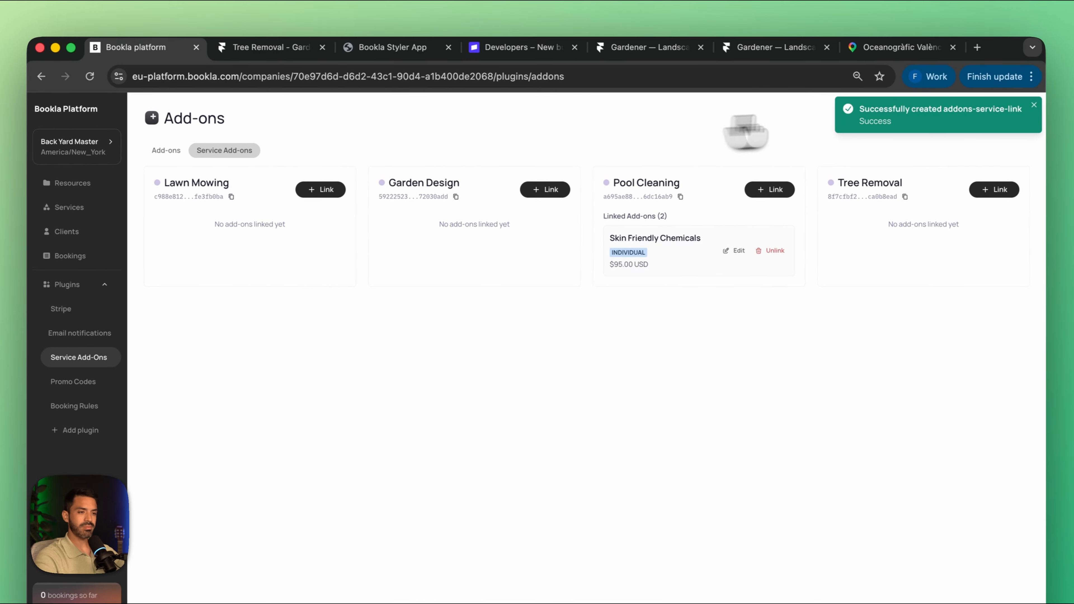
# Step: Start another individual add-on named "Deck Power washing", correcting the spelling of its name
pyautogui.click(167, 151)
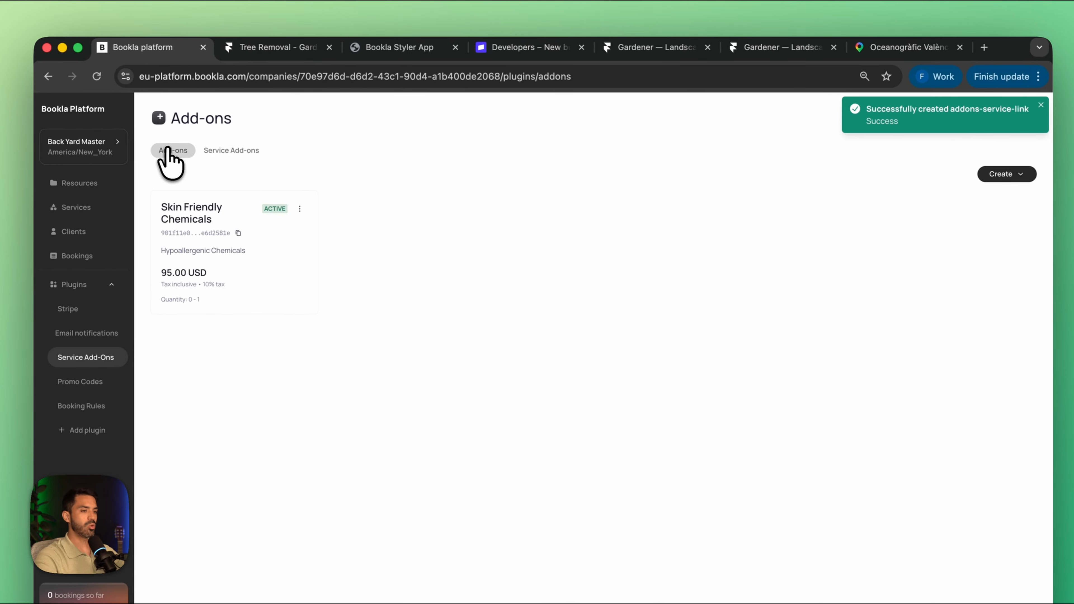
pyautogui.click(980, 174)
pyautogui.click(972, 199)
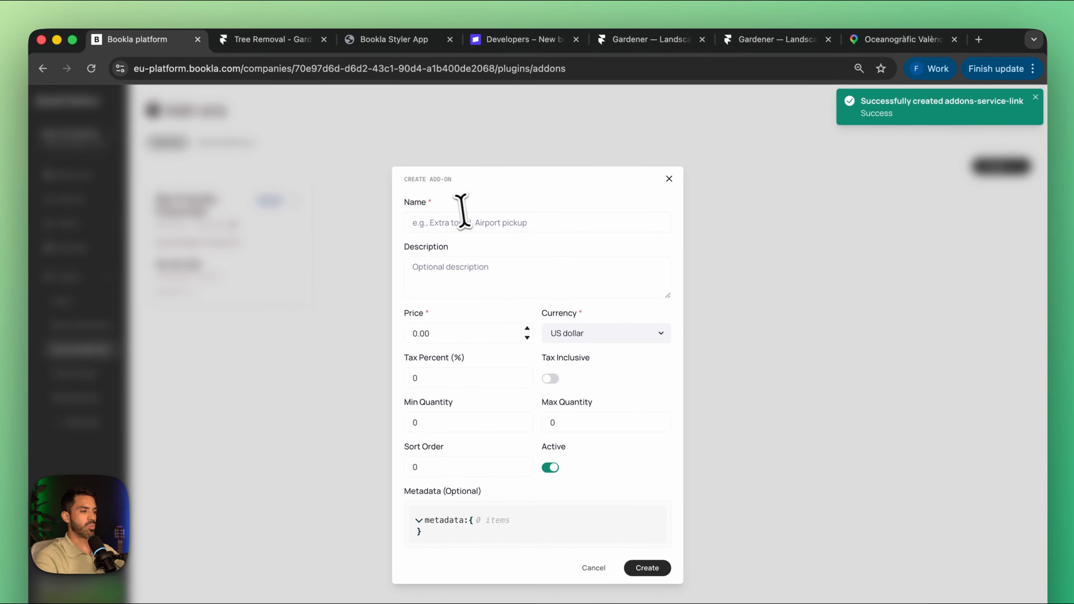
pyautogui.click(461, 218)
pyautogui.write('Deck Powerwashing')
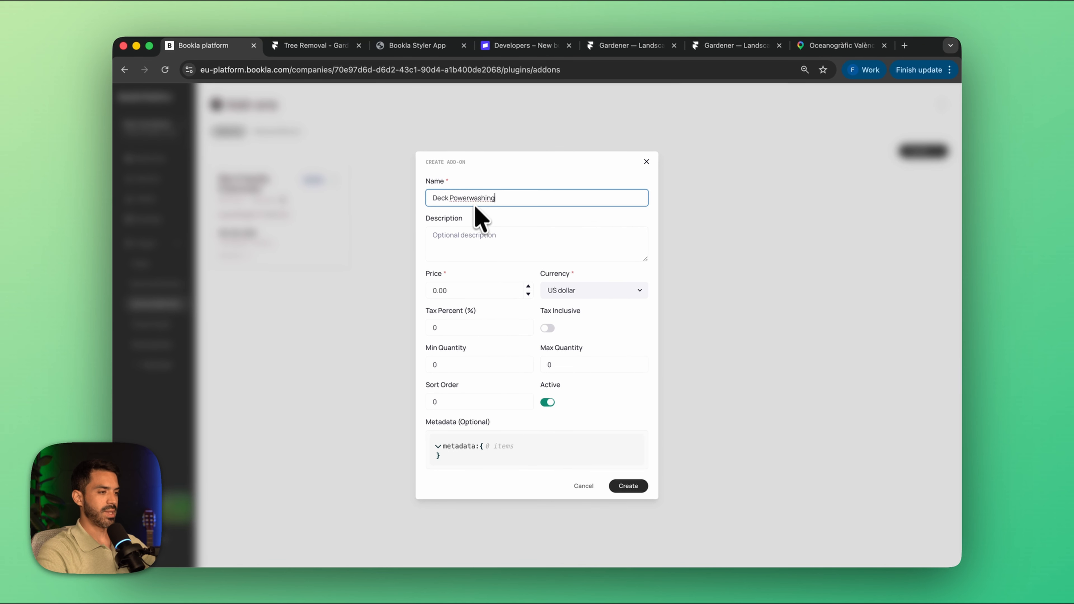
pyautogui.rightClick(470, 199)
pyautogui.click(482, 208)
# Step: Describe the deck add-on as "Power washing your pool's deck"
pyautogui.click(473, 239)
pyautogui.write('Powerwashing')
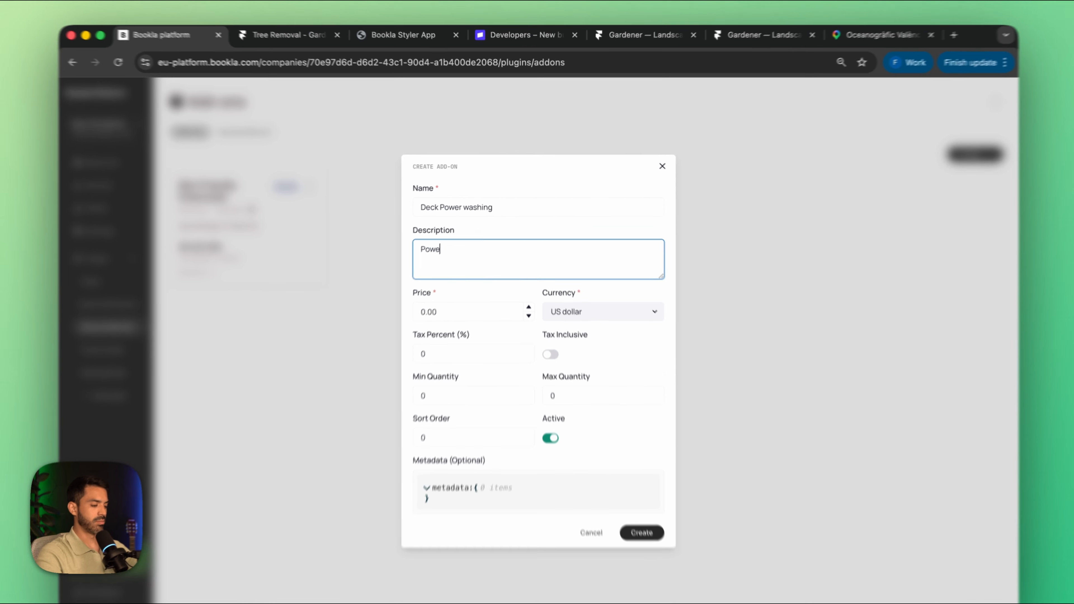
pyautogui.rightClick(459, 235)
pyautogui.click(477, 244)
pyautogui.write("your pool's deck")
pyautogui.press('Tab')
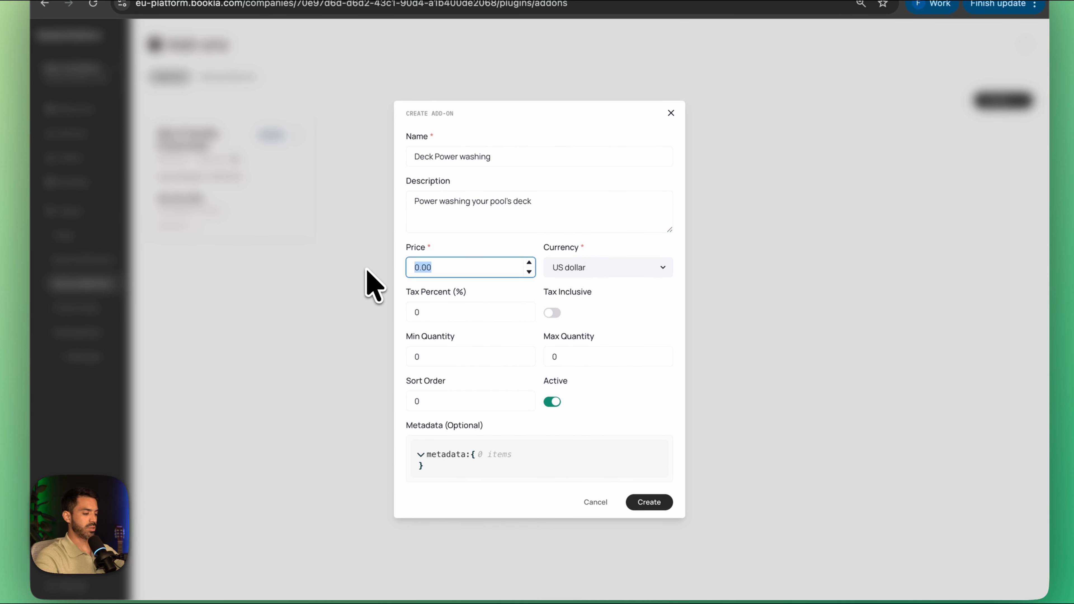
# Step: Price the deck add-on at 55 US dollars with 10 percent inclusive tax and a maximum quantity of 1, and create it
pyautogui.write('55')
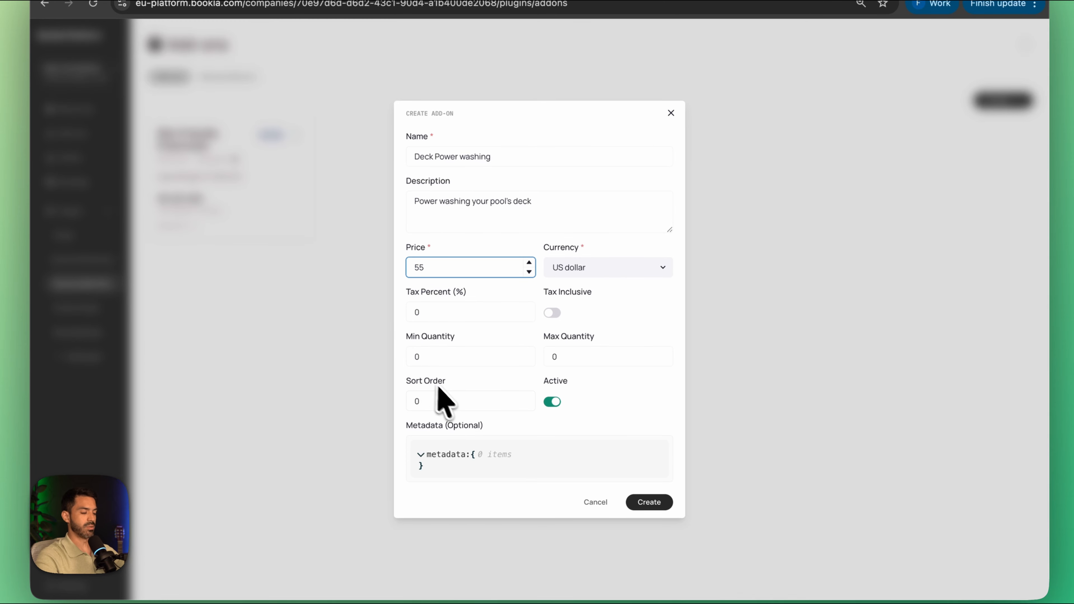
pyautogui.press('Tab')
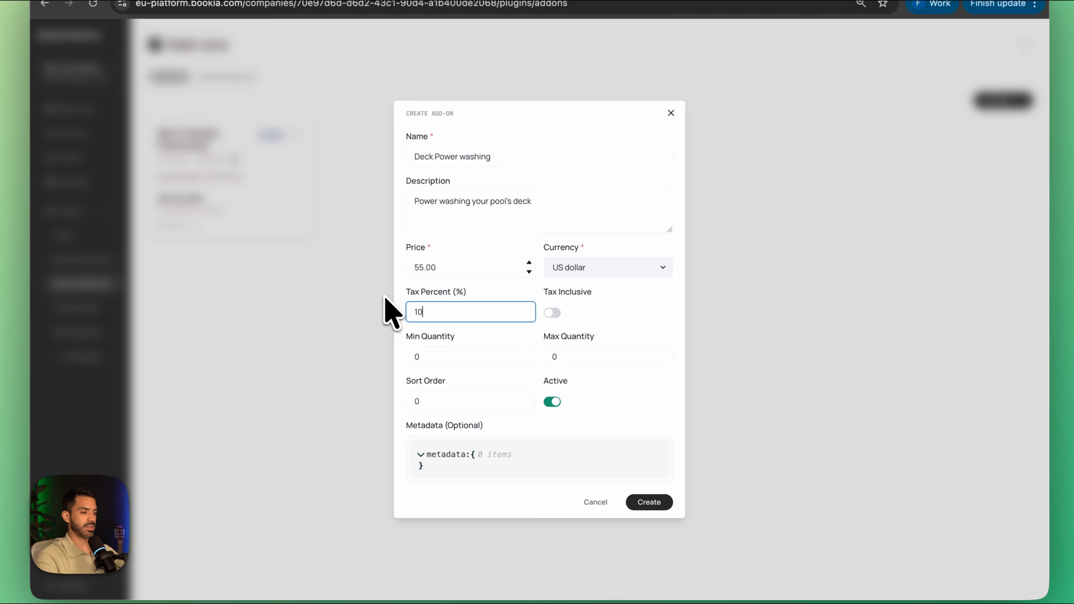
pyautogui.click(552, 313)
pyautogui.click(562, 358)
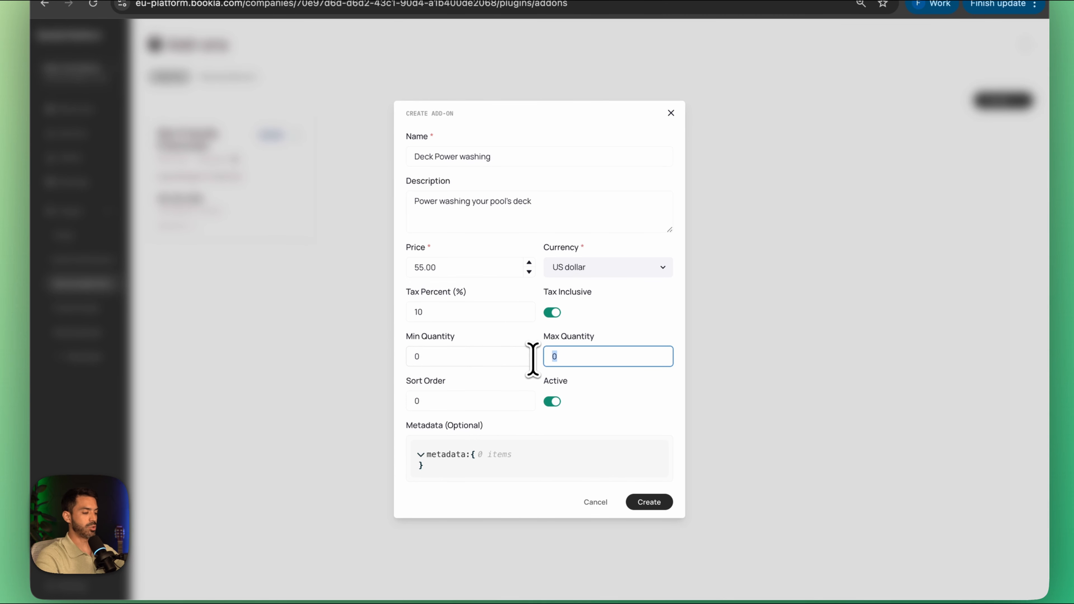
pyautogui.write('1')
pyautogui.click(646, 503)
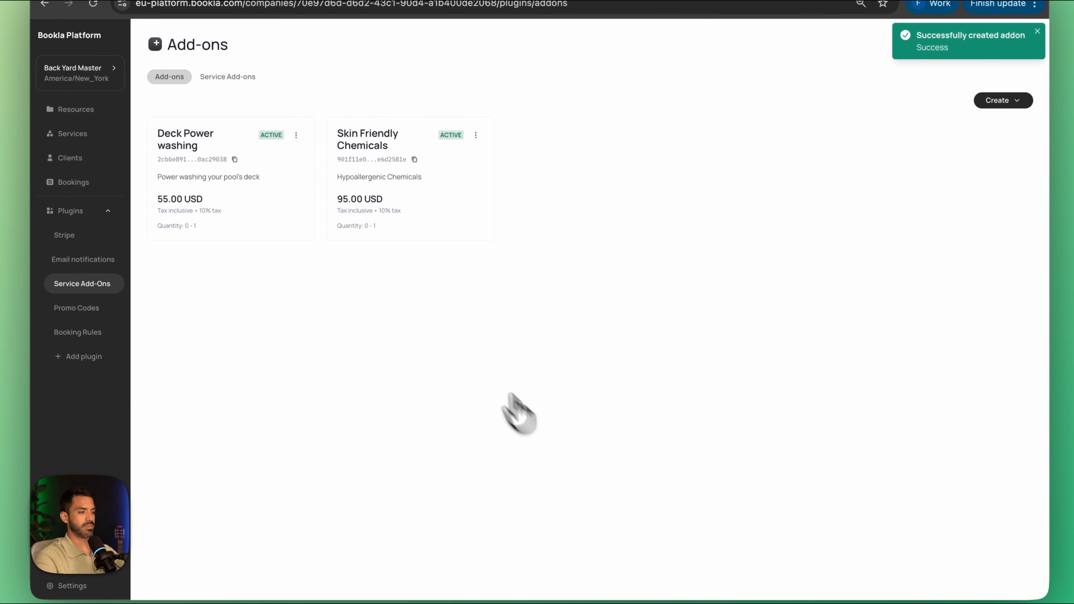
# Step: Link the Deck Power washing add-on to the Pool Cleaning service
pyautogui.click(227, 93)
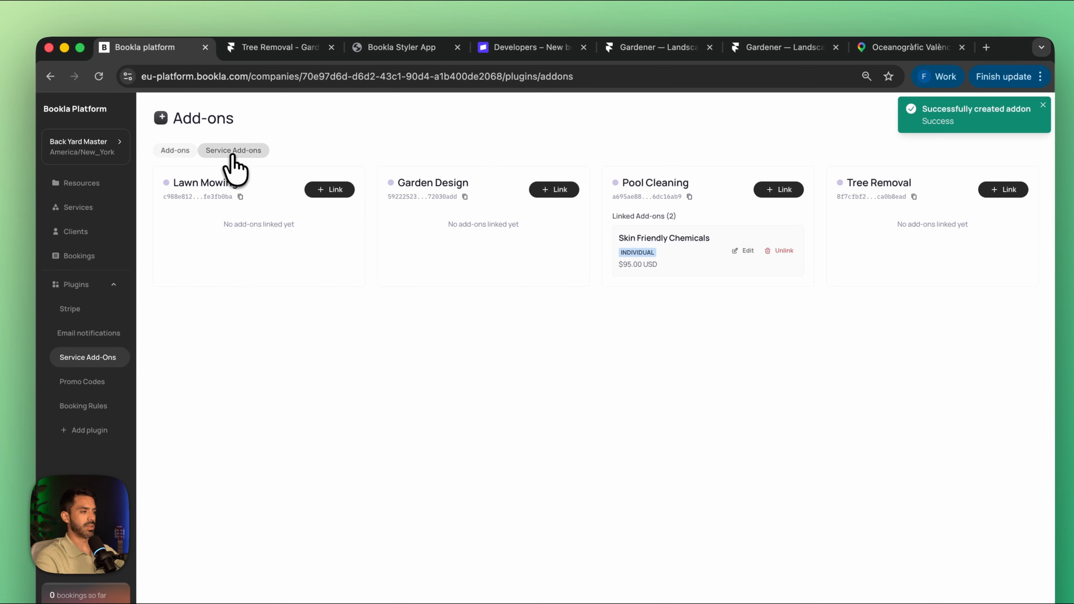
pyautogui.click(772, 189)
pyautogui.click(449, 173)
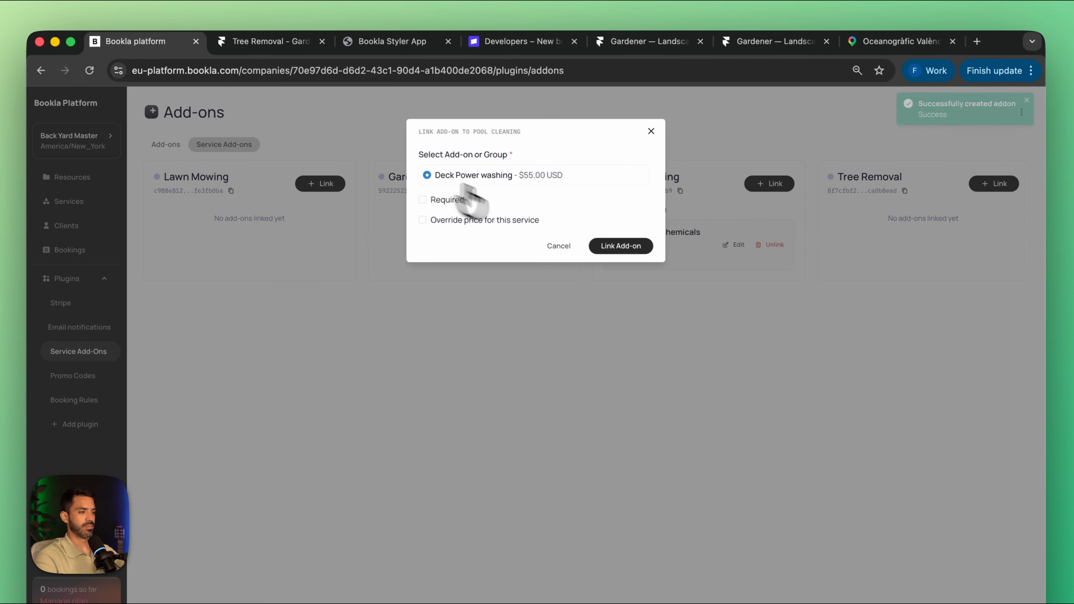
pyautogui.click(621, 245)
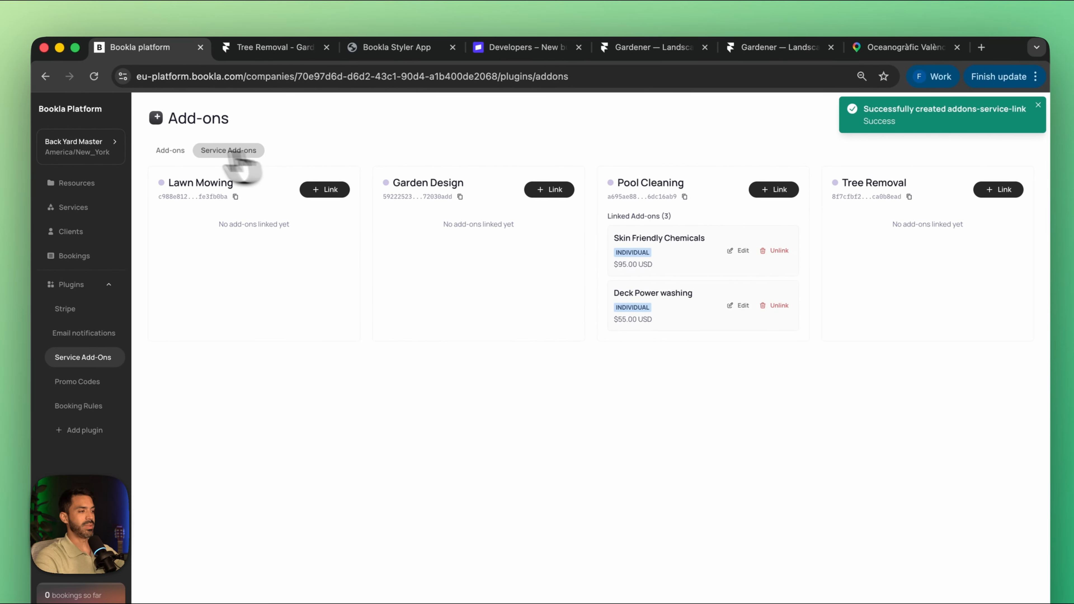
# Step: Start a new add-on group and name it "Pool Sizre"
pyautogui.click(171, 148)
pyautogui.click(1005, 175)
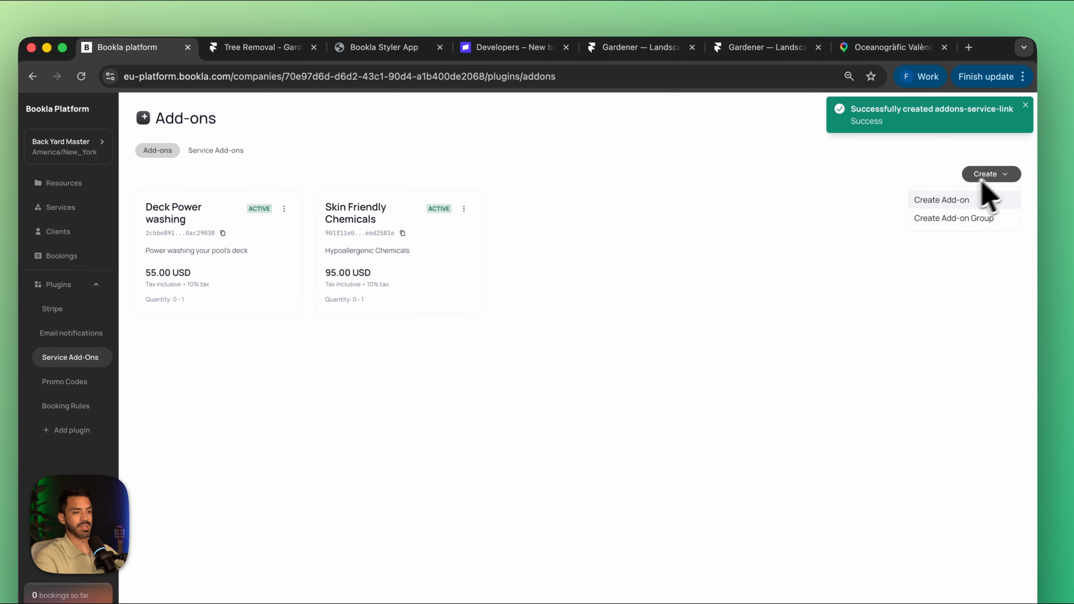
pyautogui.click(979, 225)
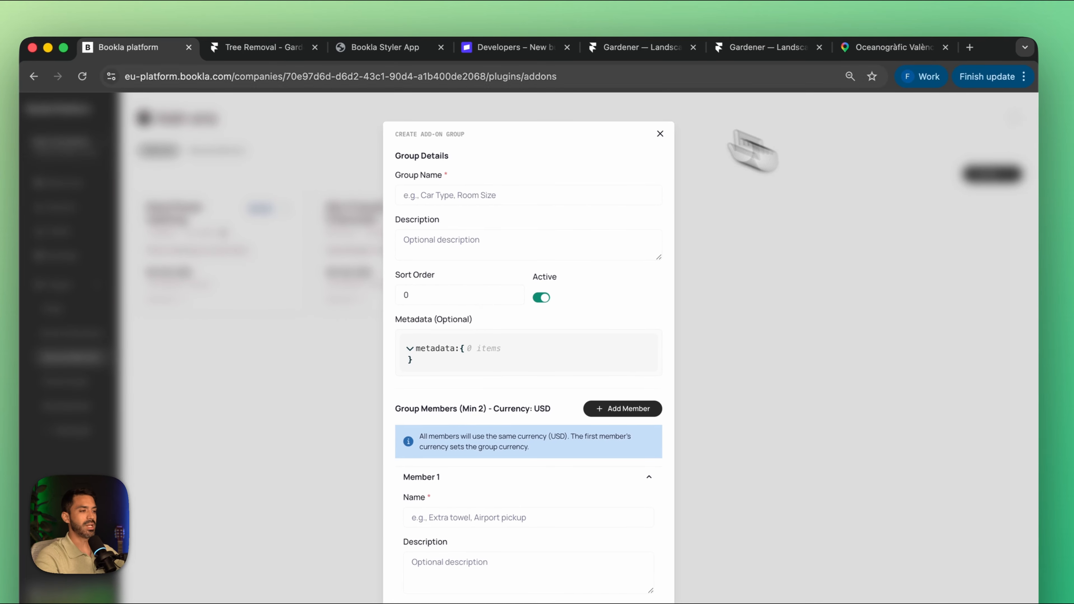
pyautogui.click(488, 196)
pyautogui.write('Pool S')
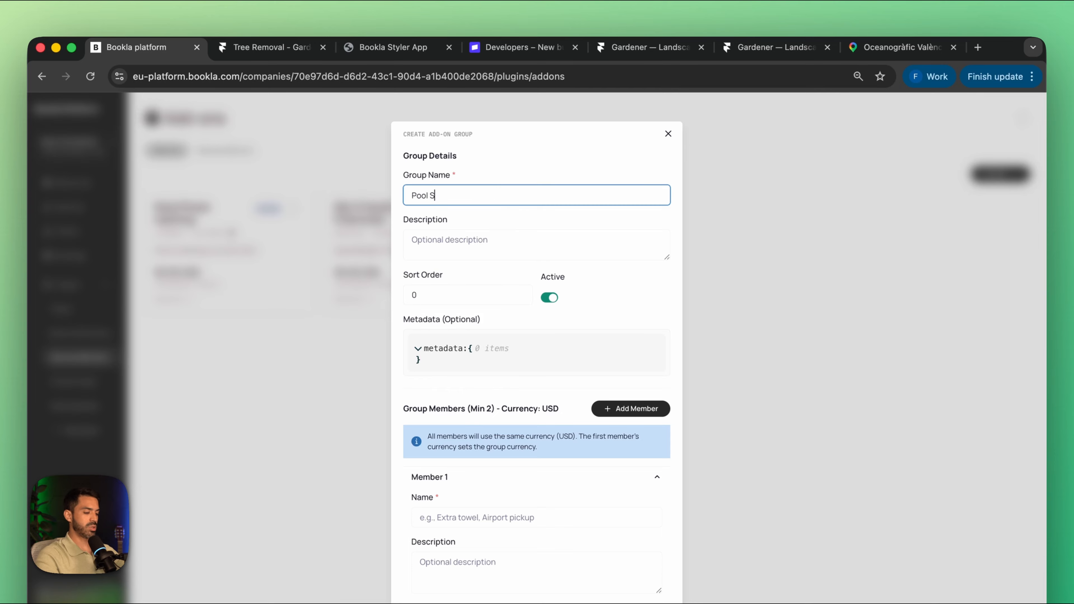
pyautogui.write('ize')
# Step: Add a third member to the new add-on group
pyautogui.scroll(-3, 449, 323)
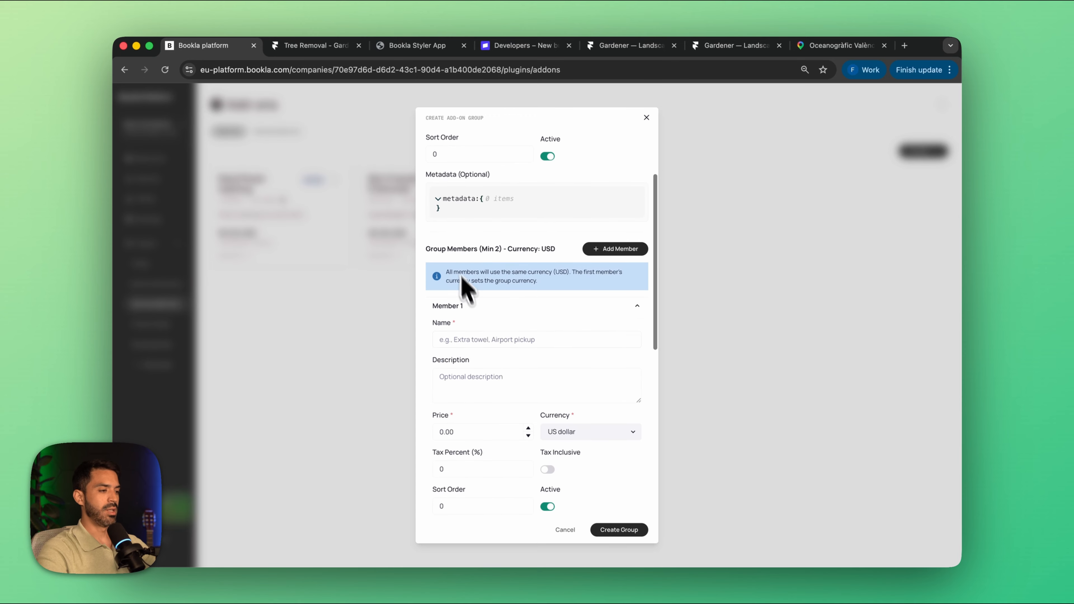
pyautogui.click(597, 252)
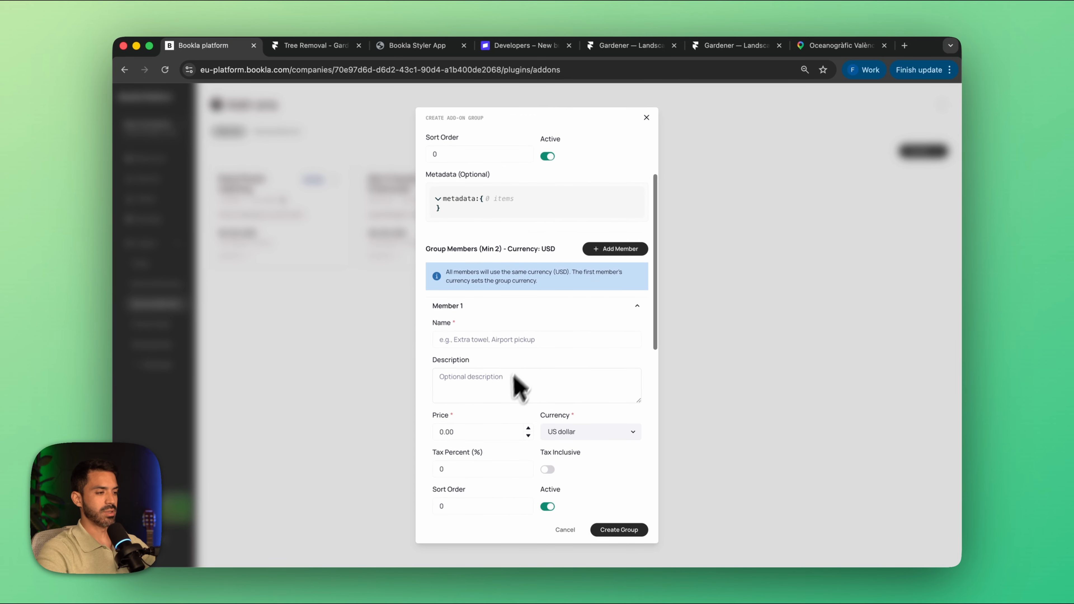
pyautogui.scroll(-8, 510, 396)
pyautogui.scroll(10, 503, 406)
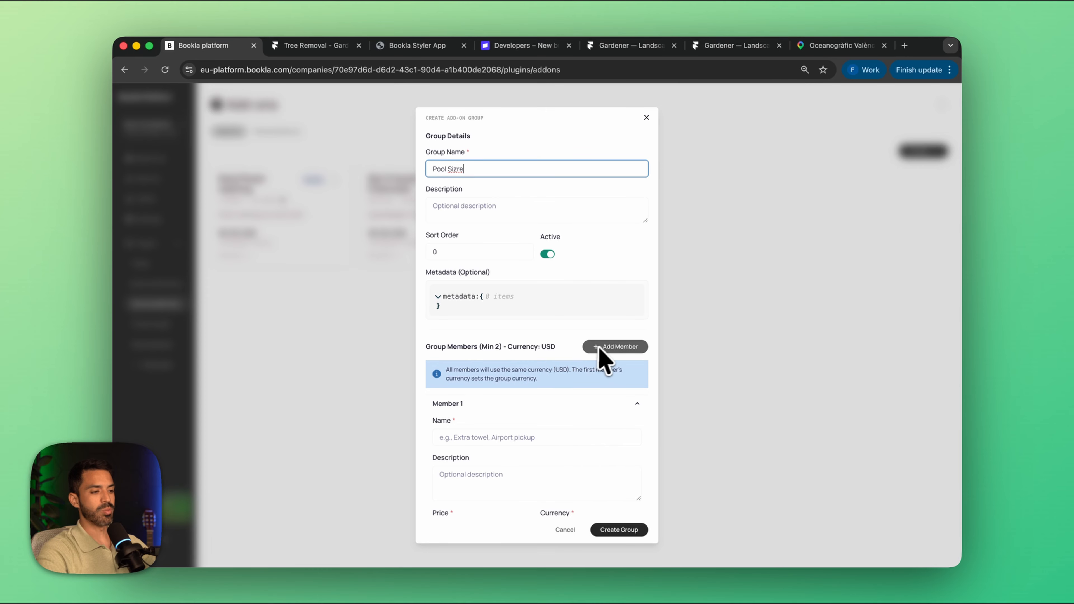
pyautogui.click(609, 347)
pyautogui.scroll(-10, 616, 351)
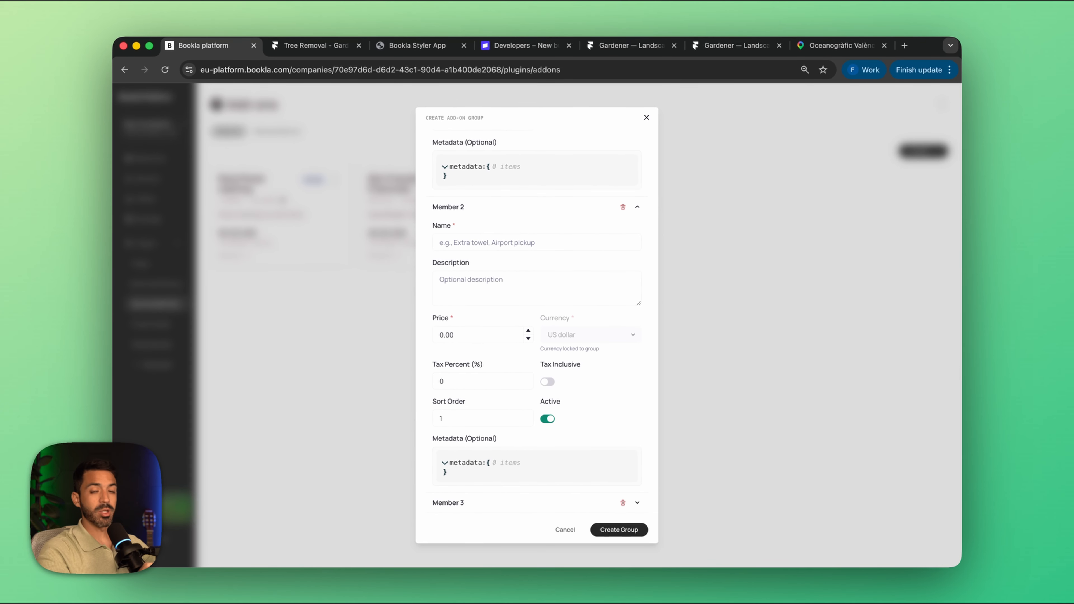
pyautogui.scroll(10, 528, 385)
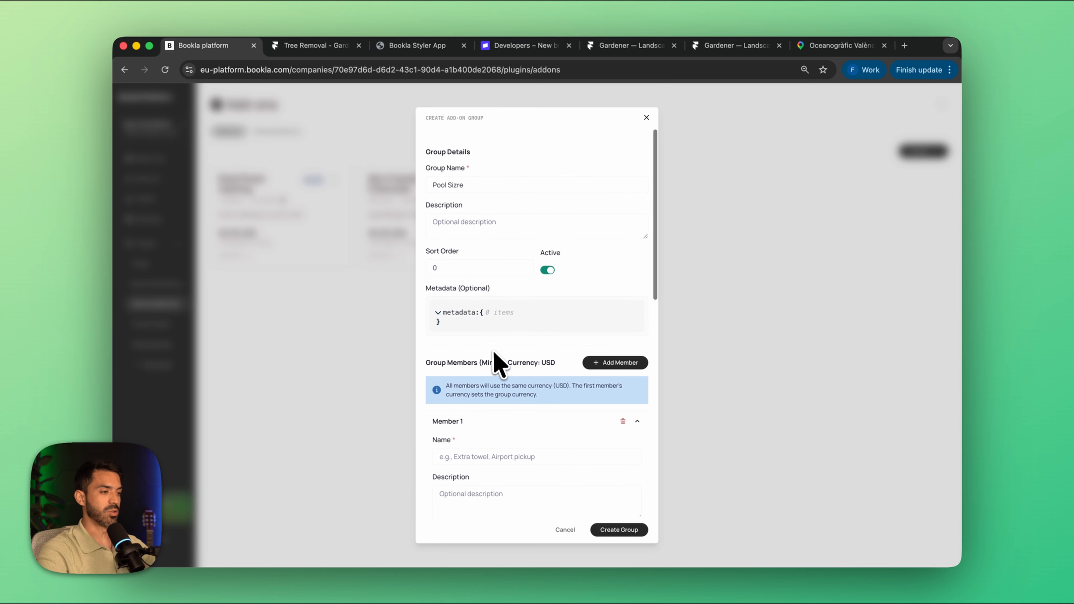
# Step: Name the group's first member "< 10.000L"
pyautogui.scroll(-3, 496, 359)
pyautogui.click(490, 350)
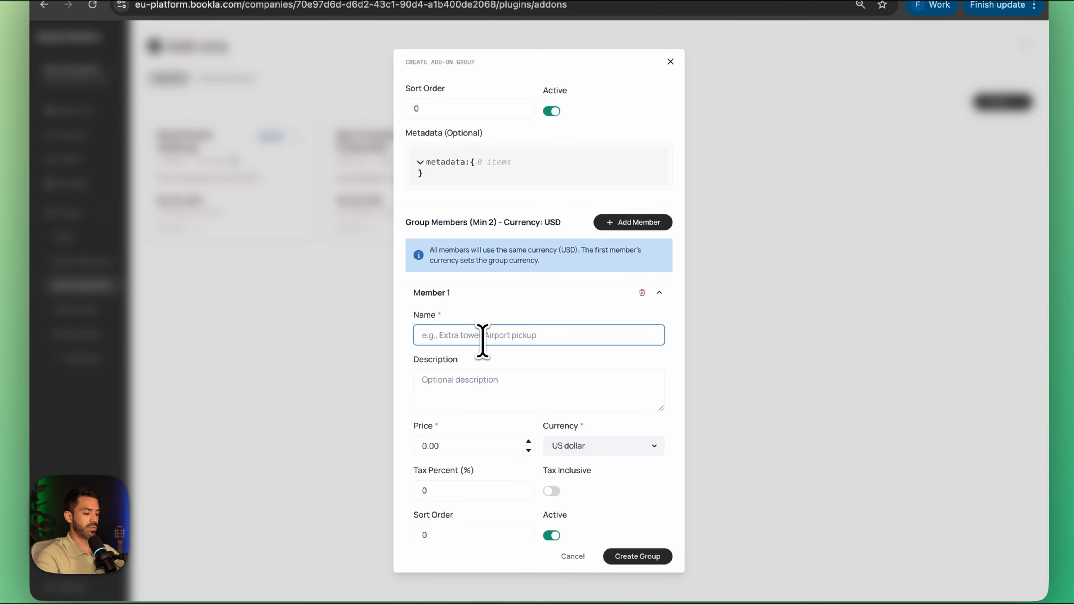
pyautogui.write('< 100')
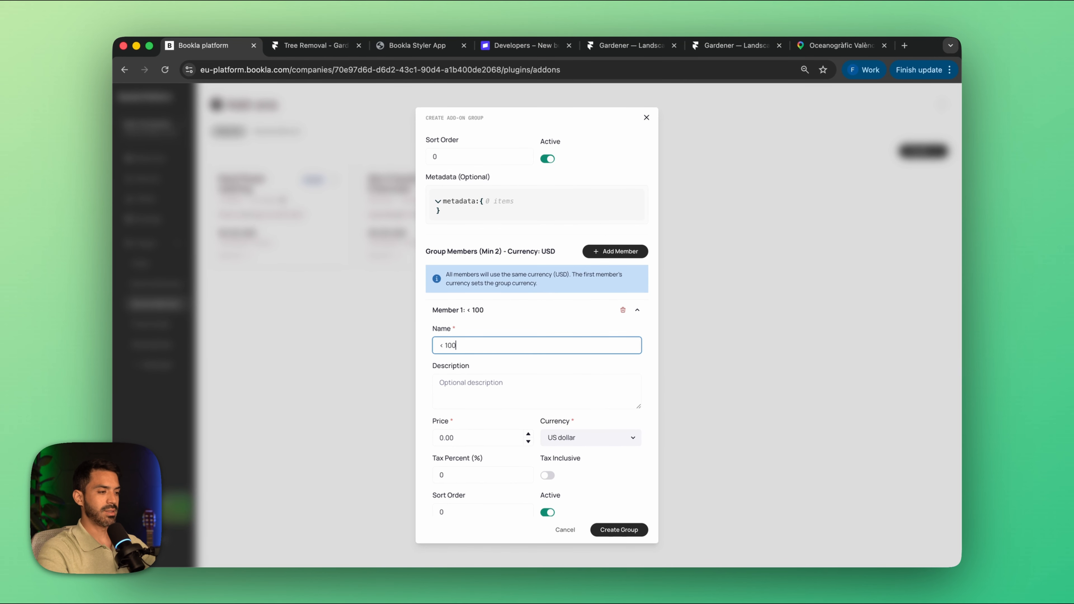
pyautogui.scroll(-3, 511, 408)
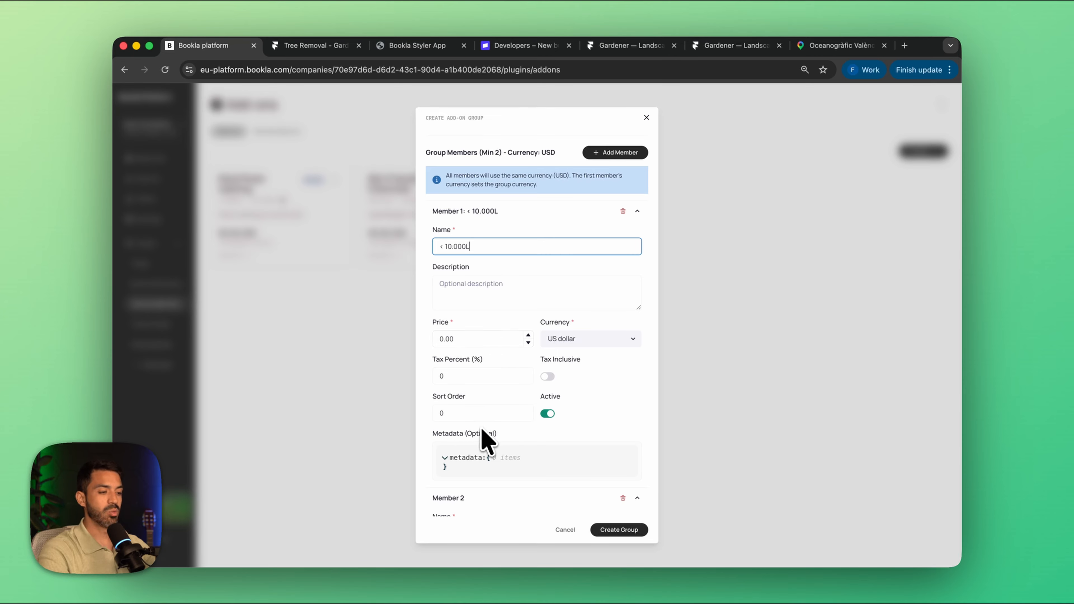
# Step: Name the group's second member "10.000L to 50.000L" and set its price to 50 US dollars
pyautogui.scroll(-3, 499, 472)
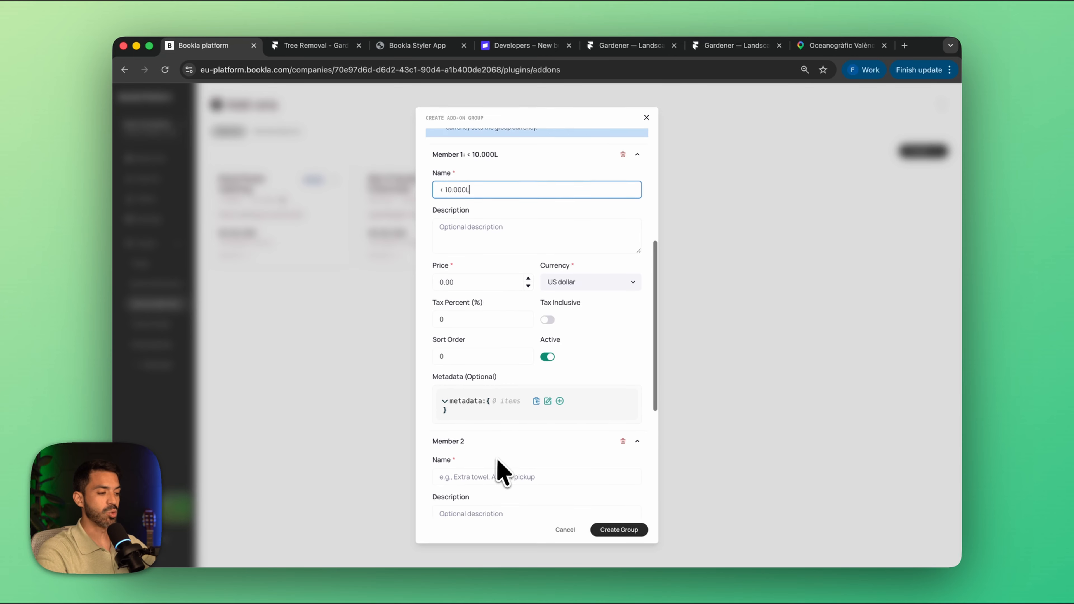
pyautogui.click(477, 449)
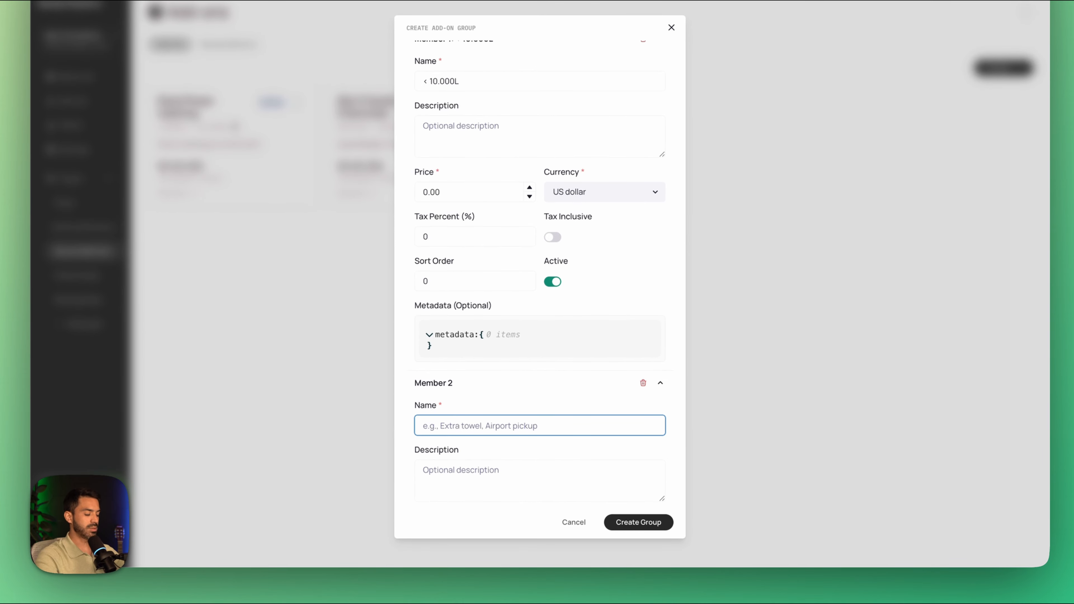
pyautogui.write('10.000L to 50.000L')
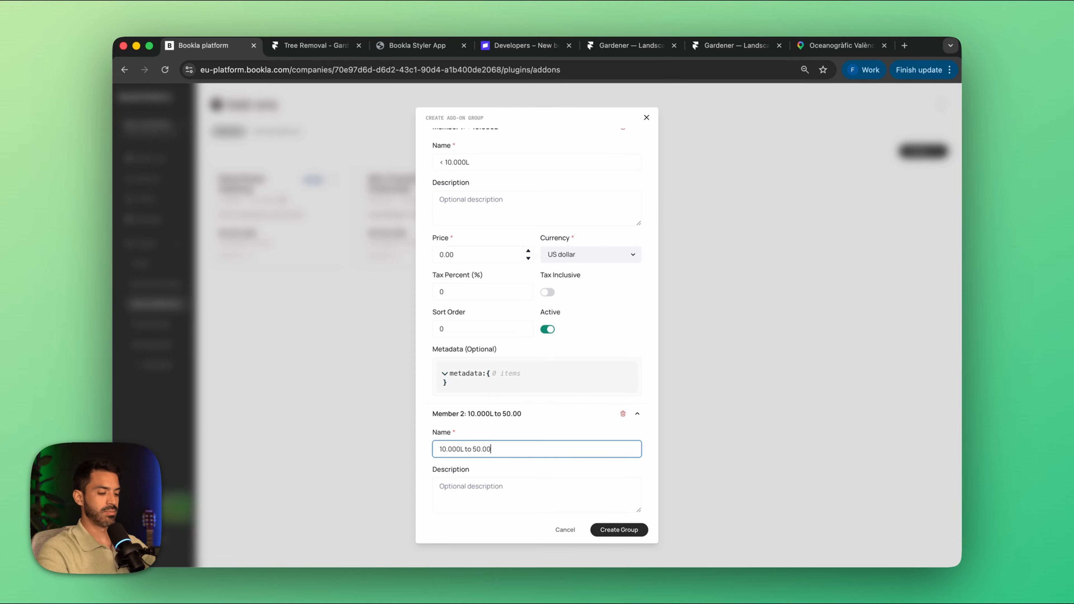
pyautogui.scroll(-4, 480, 472)
pyautogui.click(480, 360)
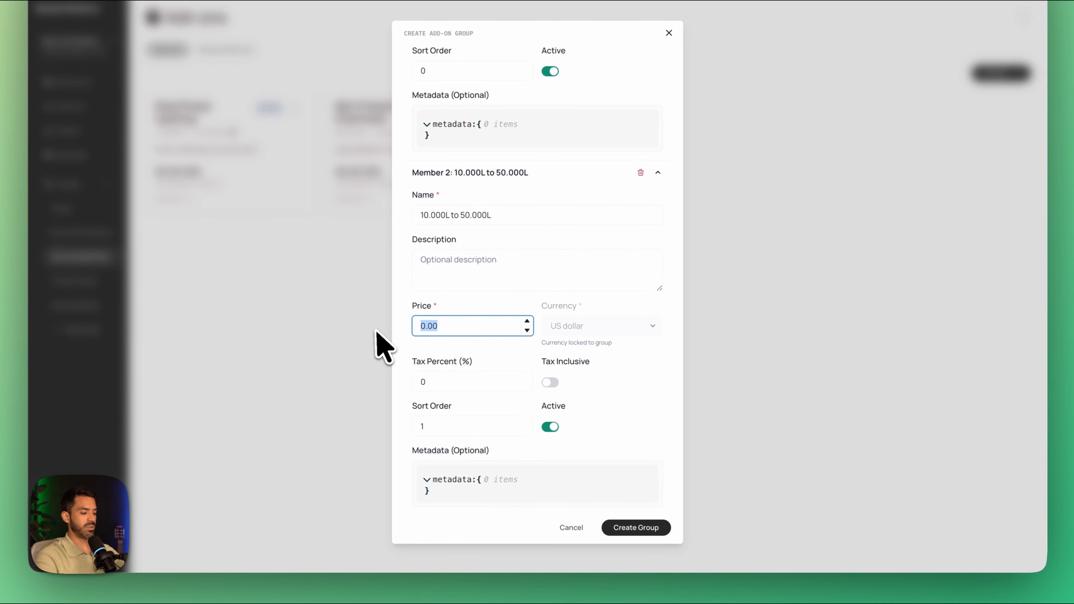
pyautogui.scroll(-2, 520, 394)
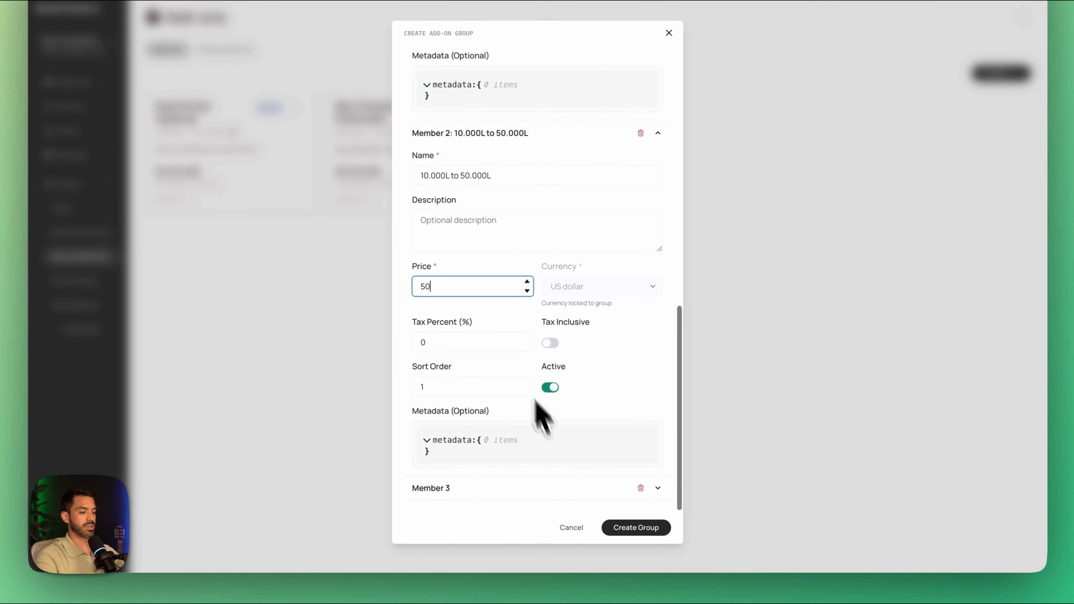
# Step: Name the third member ">50.000" with a price of 75 US dollars, and create the group
pyautogui.scroll(-6, 516, 457)
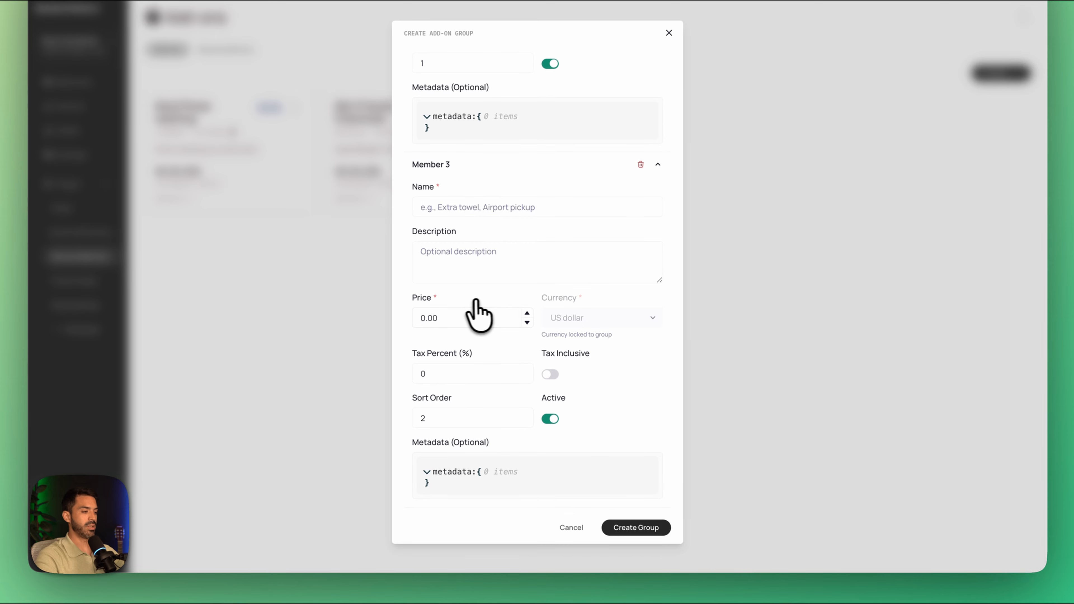
pyautogui.click(453, 207)
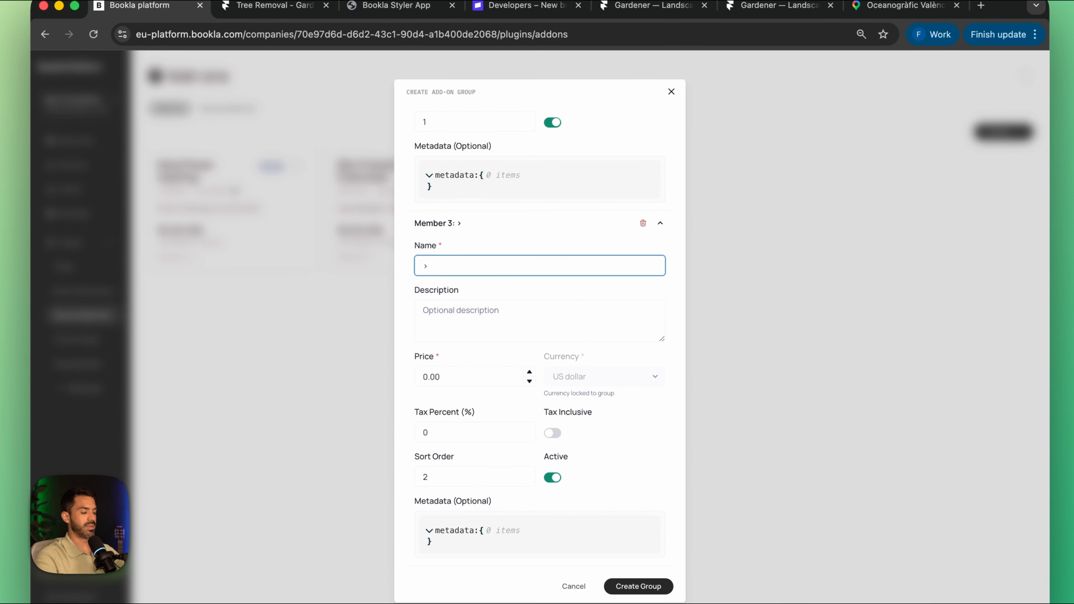
pyautogui.write('>50.000')
pyautogui.press('Tab')
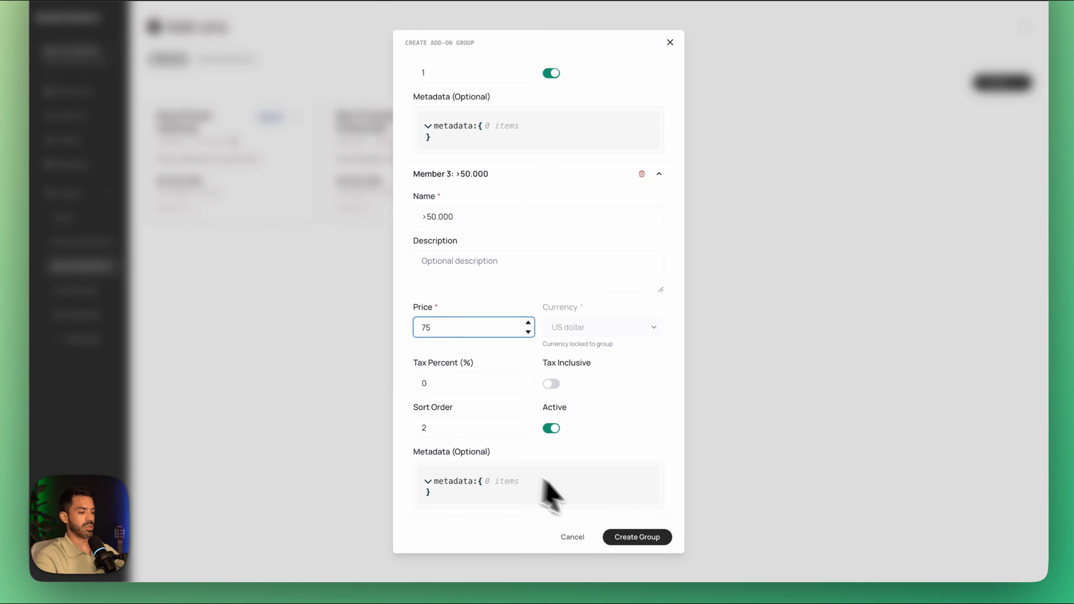
pyautogui.click(620, 540)
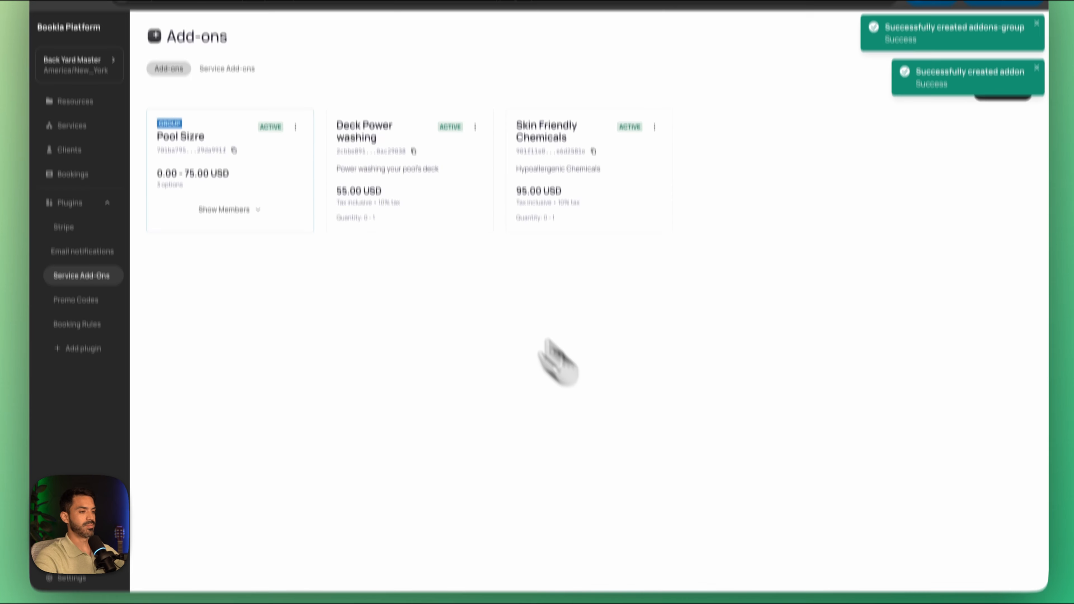
# Step: Link the pool size group to the Pool Cleaning service as a required add-on
pyautogui.click(226, 59)
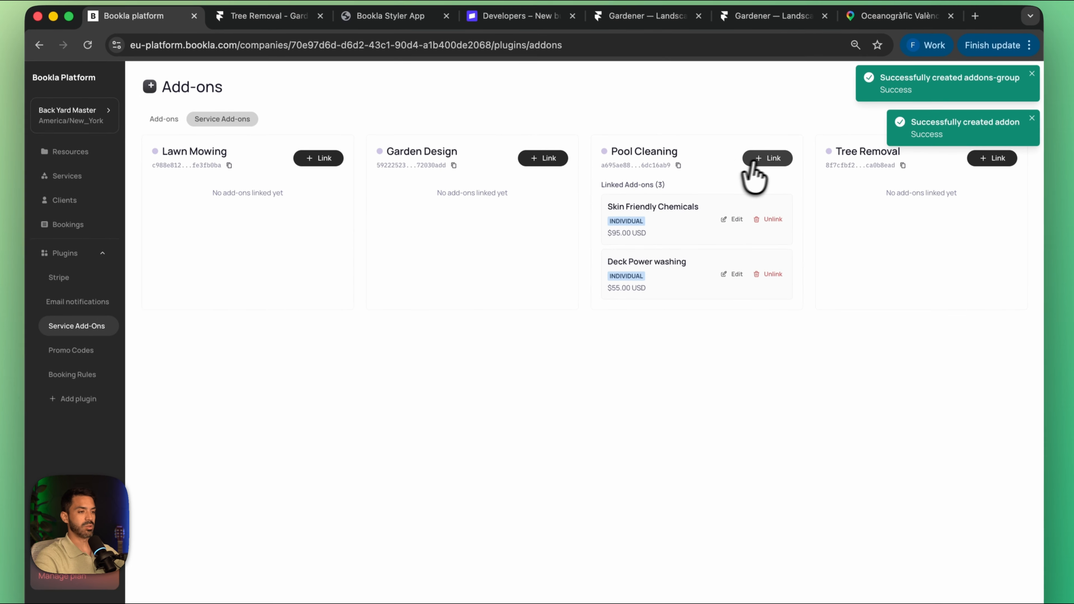
pyautogui.click(753, 163)
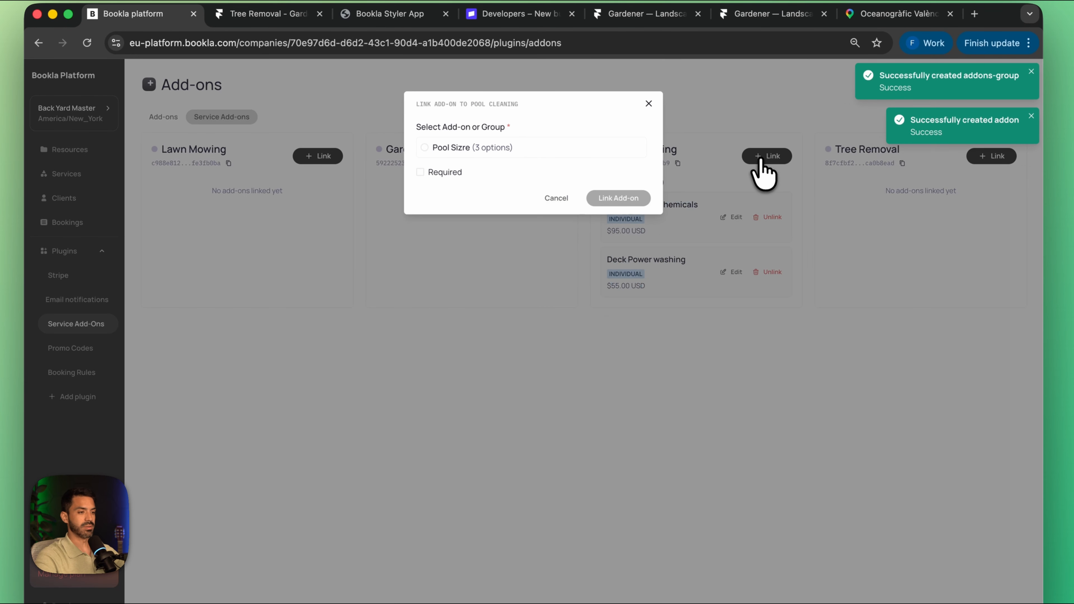
pyautogui.click(422, 174)
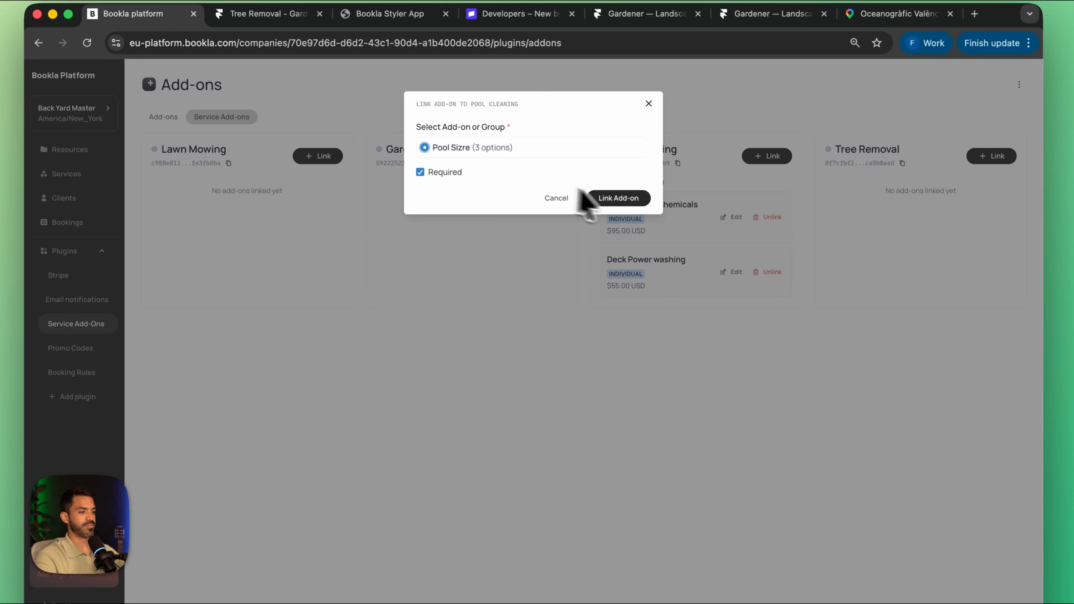
pyautogui.click(592, 198)
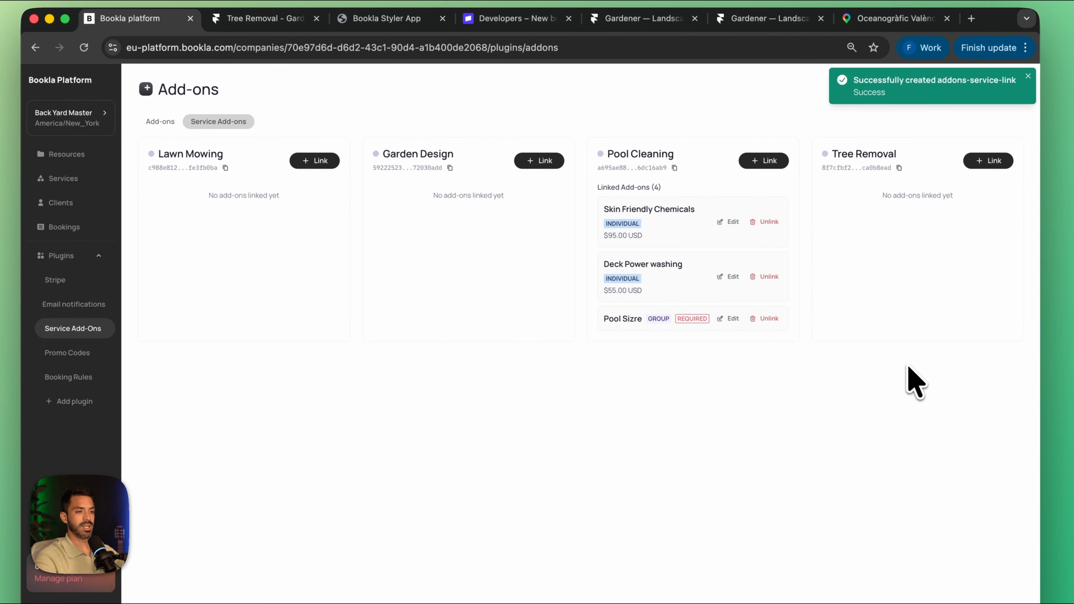
# Step: Create an individual add-on named "Permits Processing" priced at 400 US dollars
pyautogui.click(159, 122)
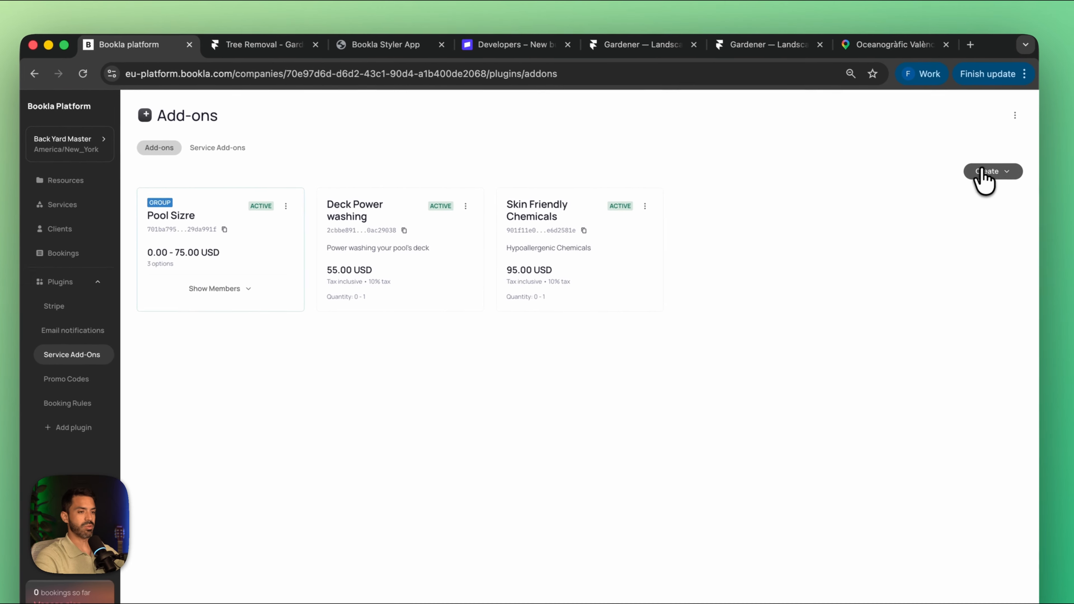
pyautogui.click(986, 150)
pyautogui.click(941, 171)
pyautogui.click(517, 228)
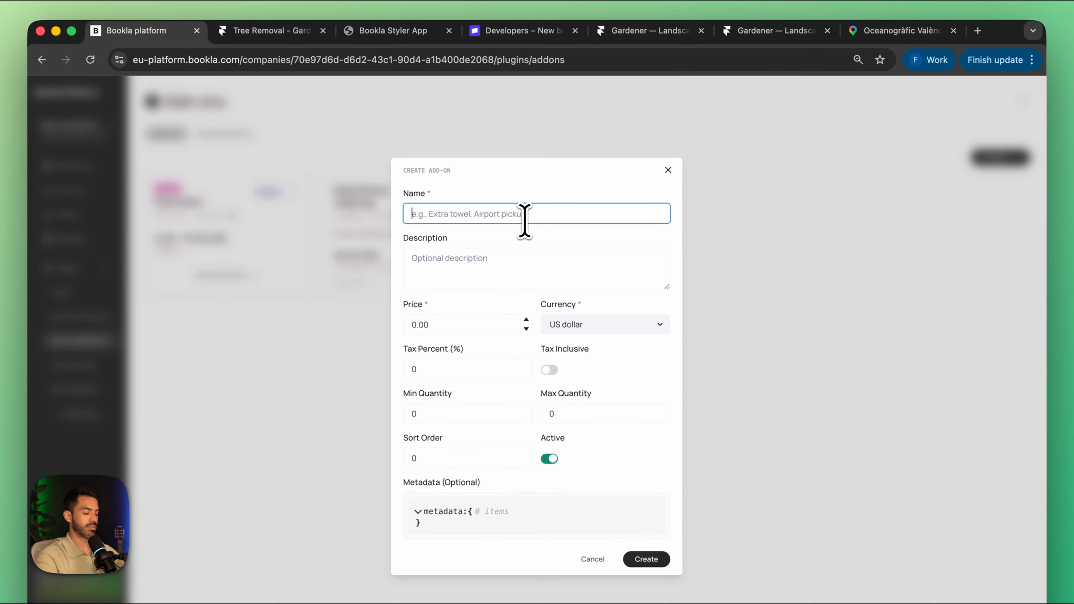
pyautogui.write('Permits Processing')
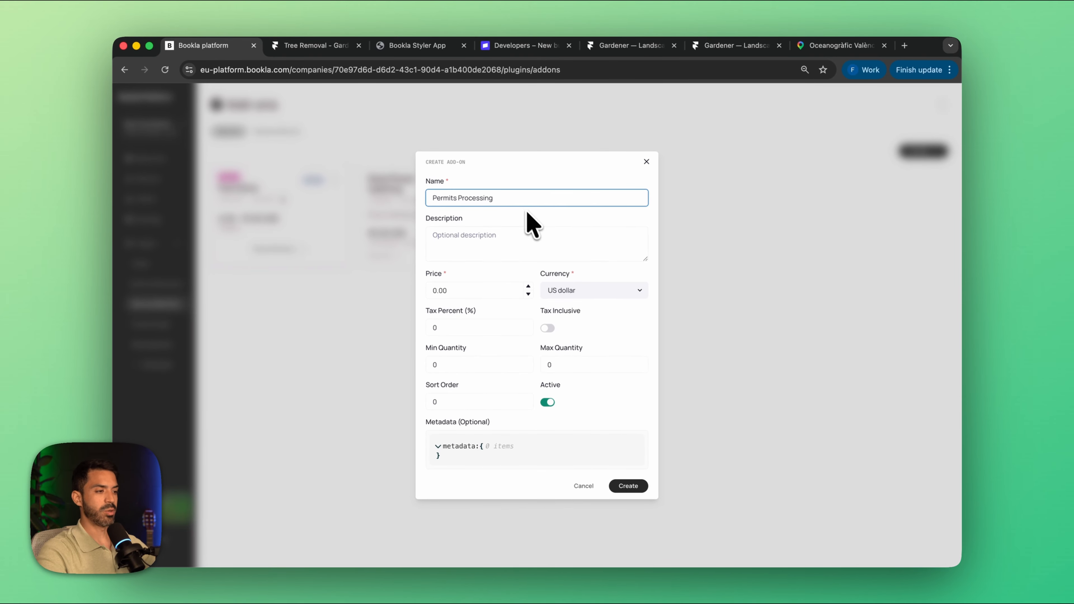
pyautogui.click(473, 291)
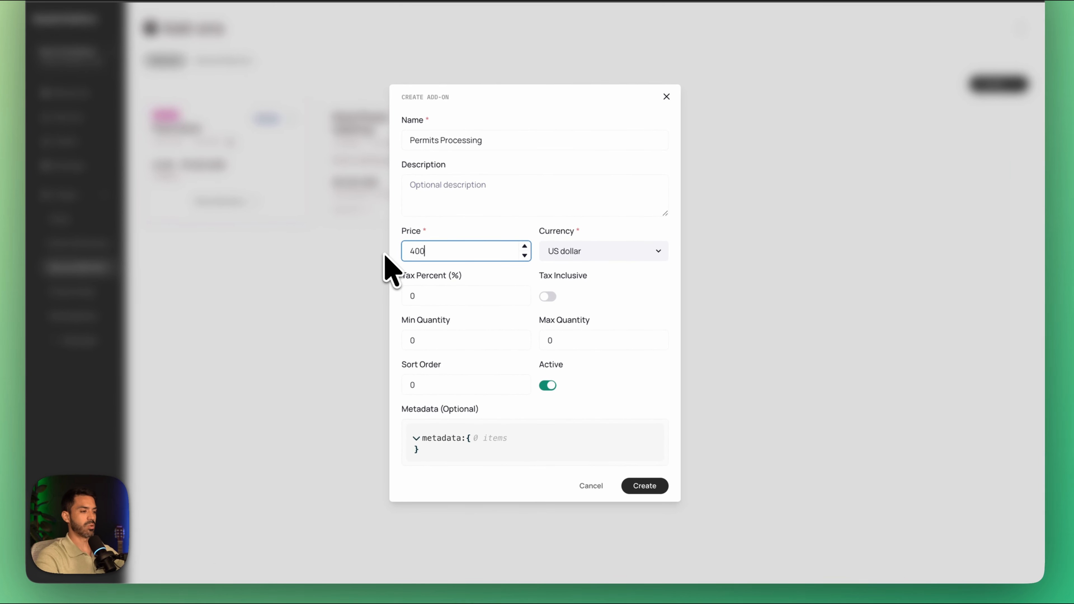
pyautogui.click(644, 486)
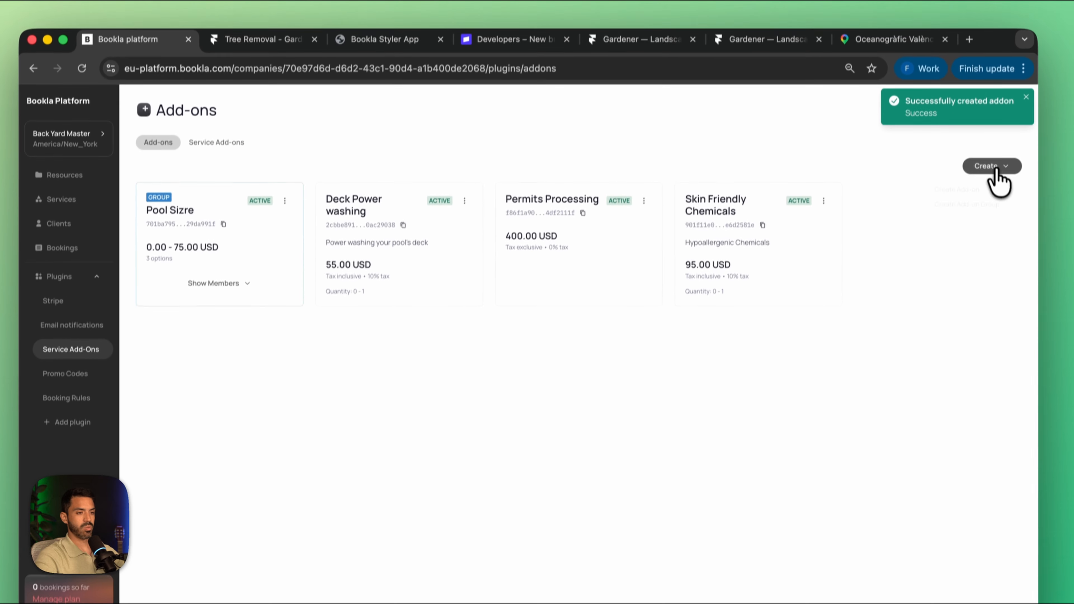
# Step: Create an individual add-on named "Stump Removal" priced at 180 US dollars with a maximum quantity of 1
pyautogui.click(999, 83)
pyautogui.click(937, 115)
pyautogui.click(503, 237)
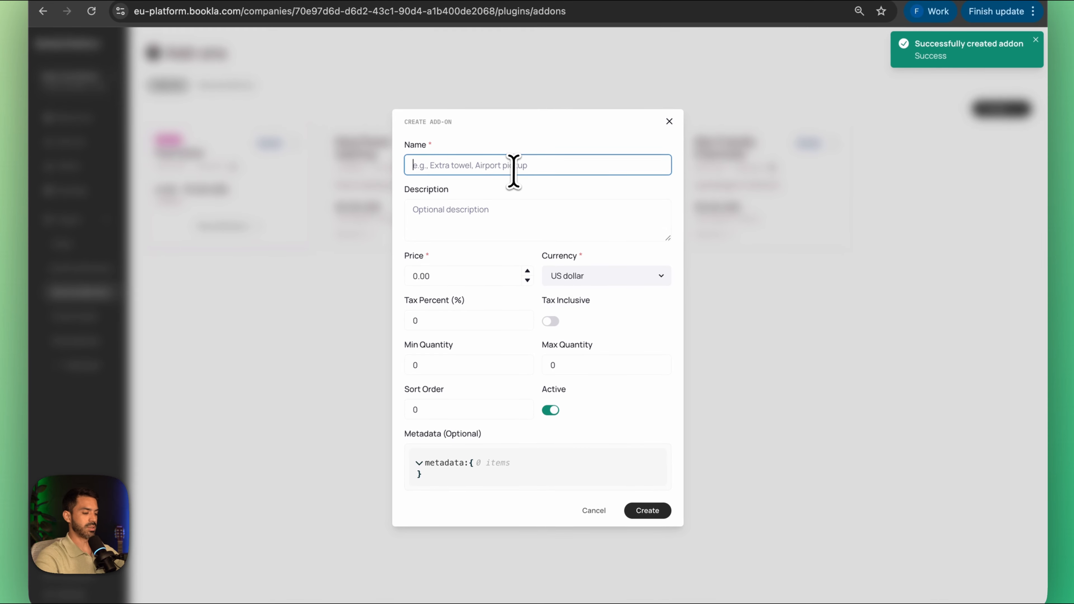
pyautogui.write('Stump Removal')
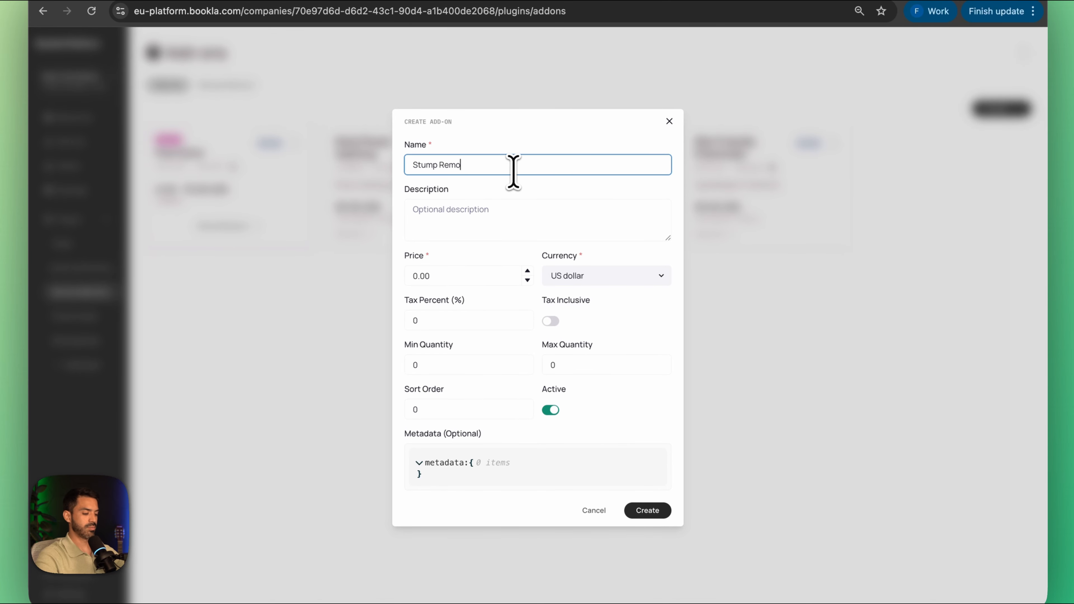
pyautogui.click(468, 275)
pyautogui.write('180')
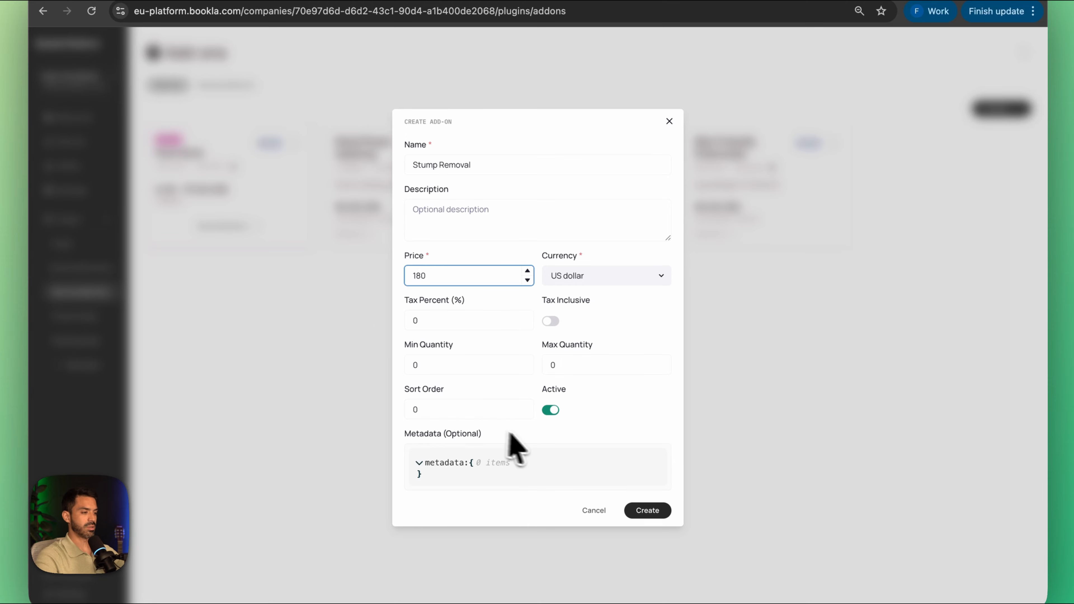
pyautogui.moveTo(569, 367); pyautogui.dragTo(520, 369)
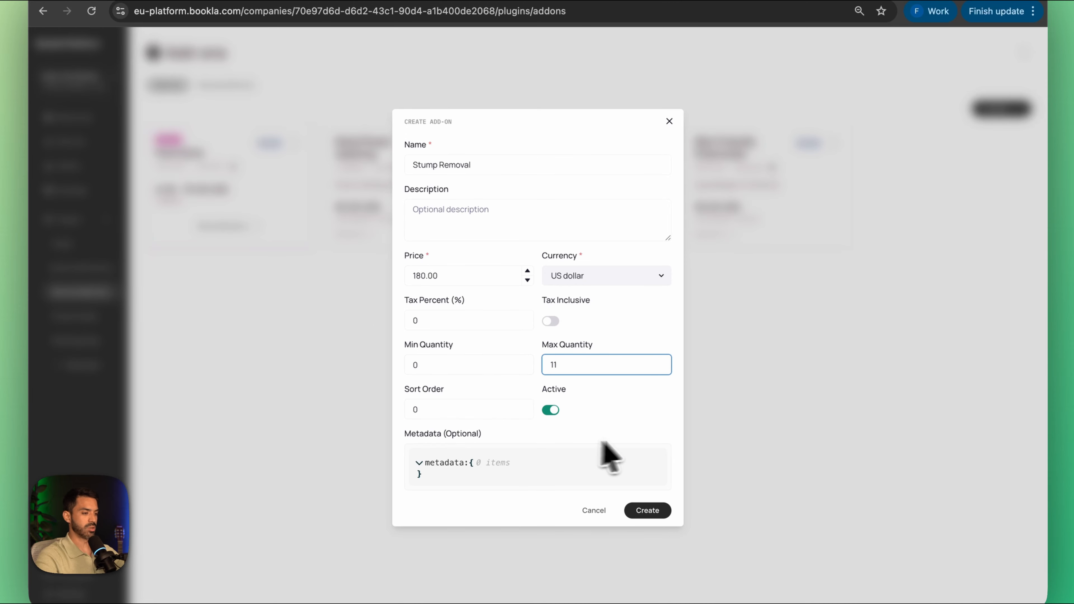
pyautogui.click(647, 510)
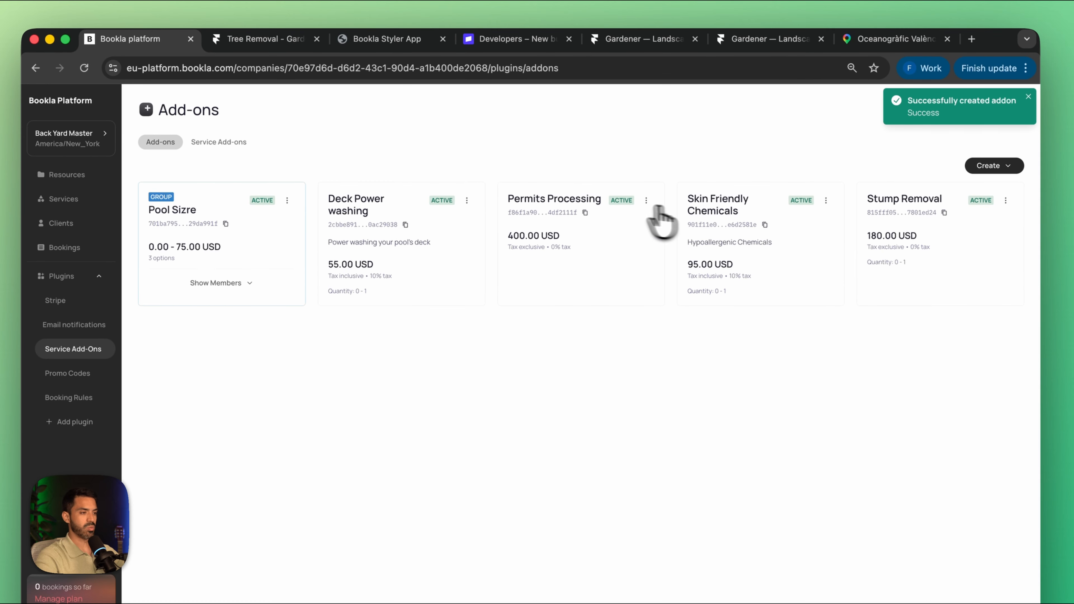
# Step: Set the maximum quantity of the Permits Processing add-on to 1 and save it
pyautogui.click(646, 200)
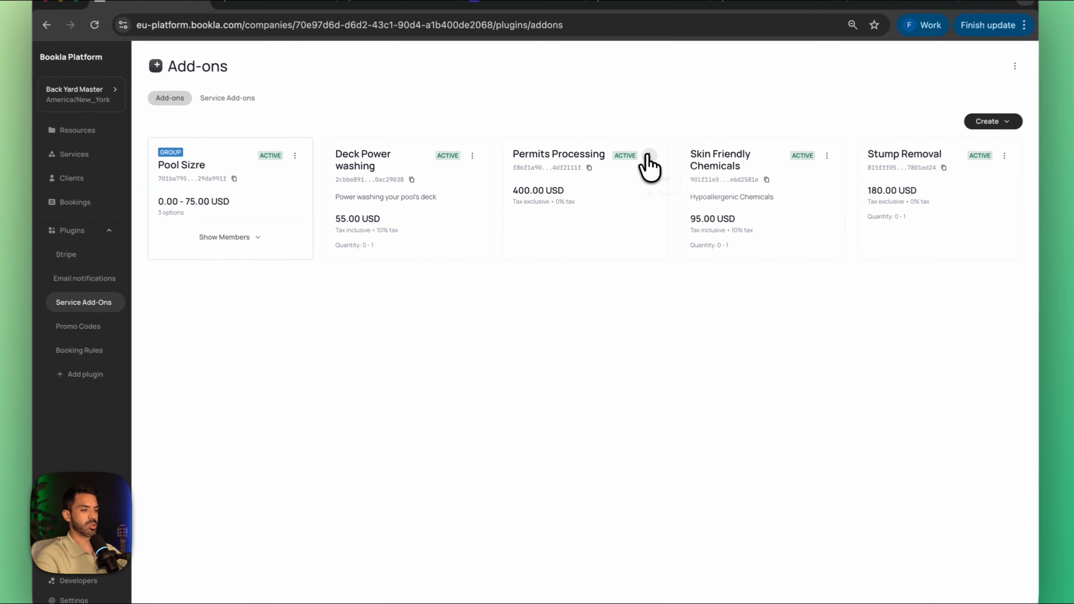
pyautogui.click(660, 179)
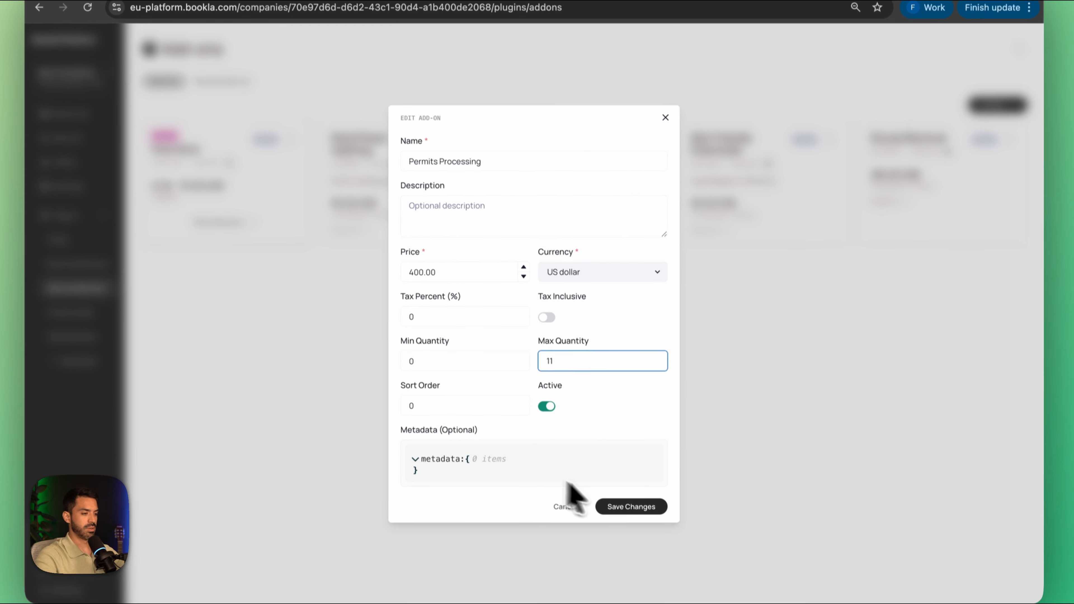
pyautogui.click(632, 521)
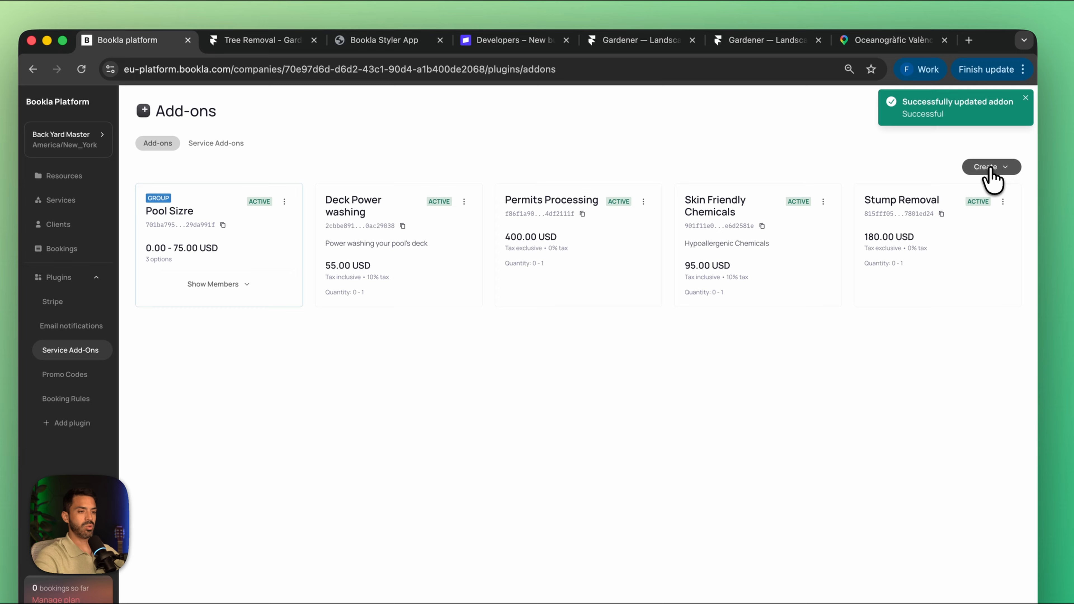
# Step: Start a new add-on group named "Tree Size" with the description "Based on diameter of trunk"
pyautogui.click(989, 170)
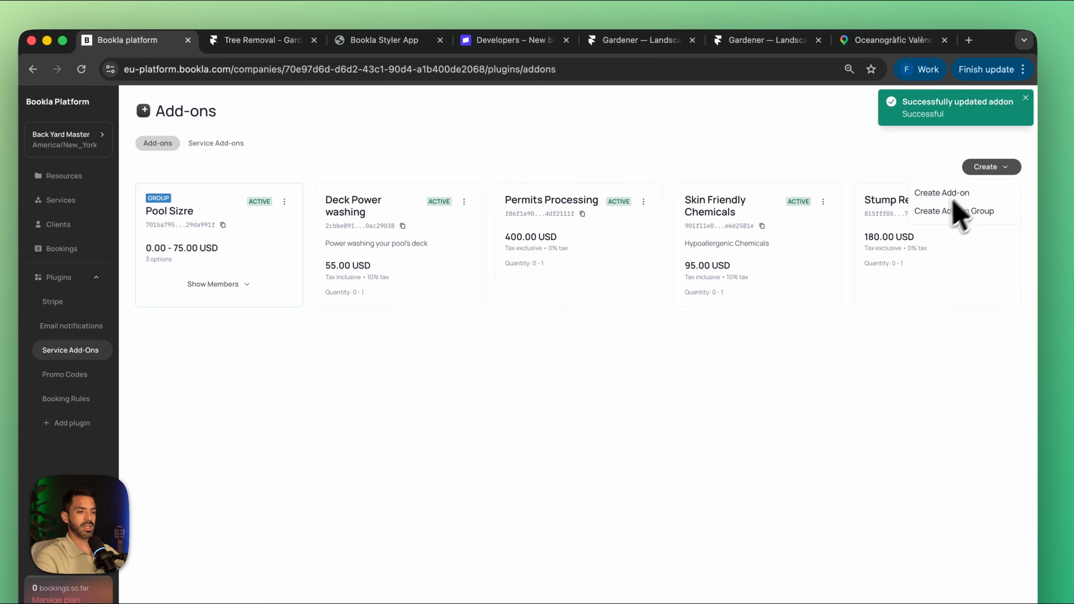
pyautogui.click(955, 211)
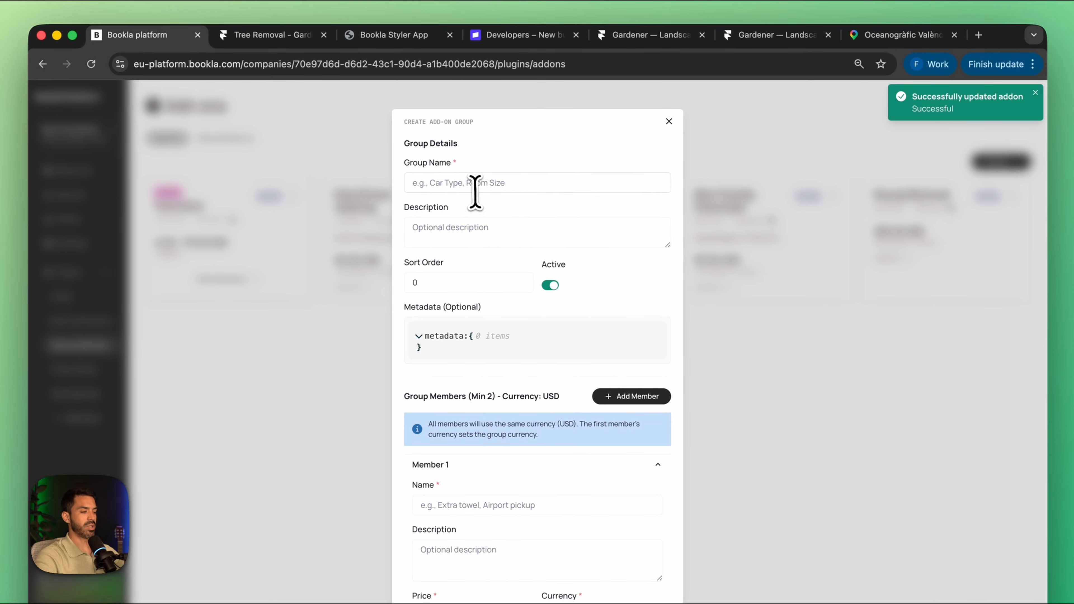
pyautogui.click(475, 182)
pyautogui.write('Tree sizee')
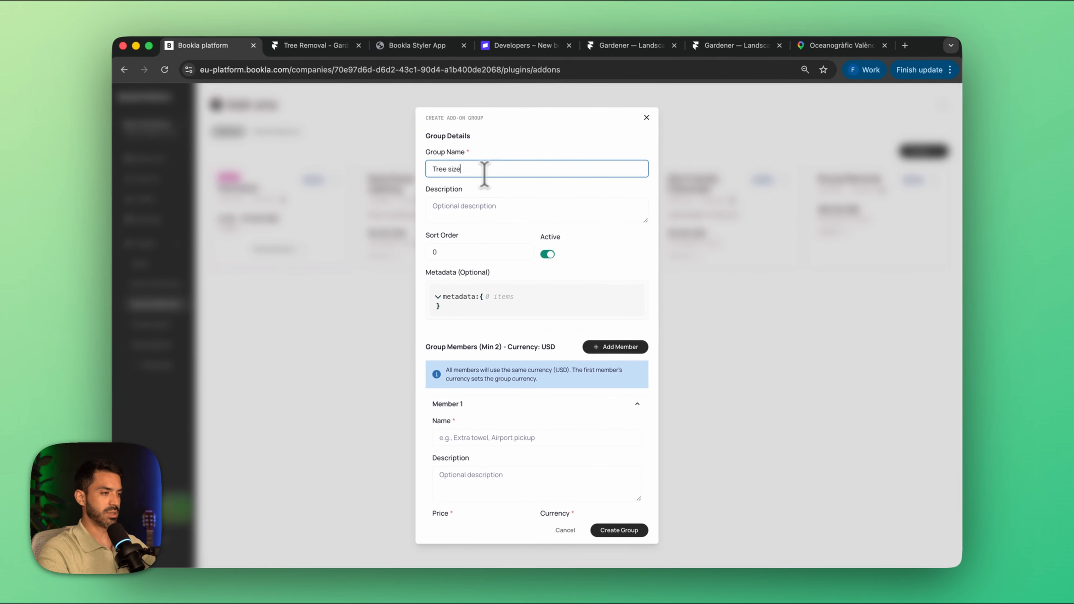
pyautogui.click(487, 224)
pyautogui.write('Based on diameter of trunk')
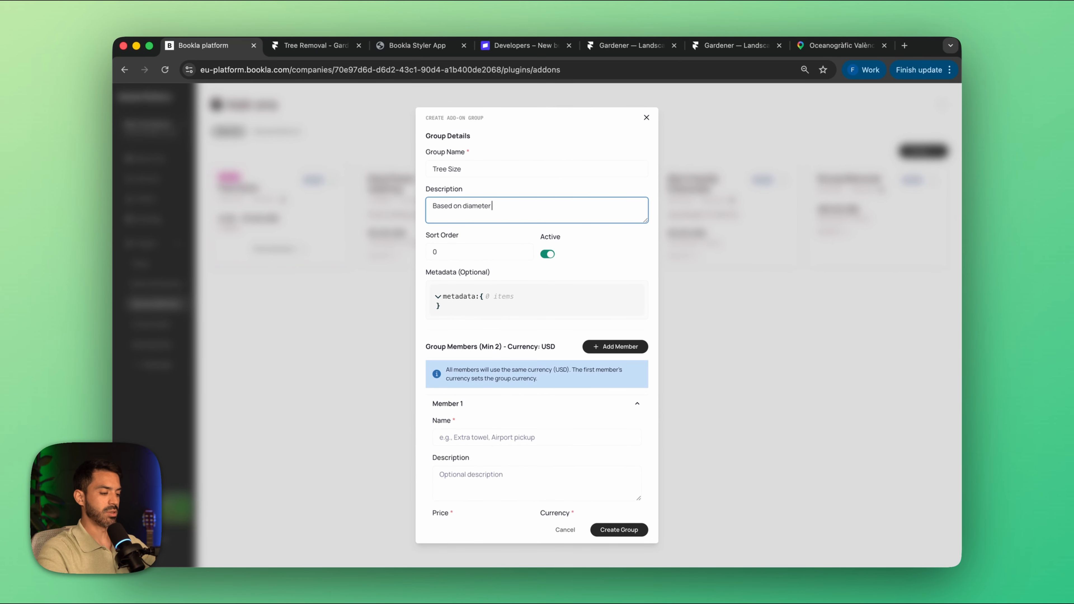
# Step: Name the group's first member "Small Tree (<2m)" and its second member "Big Tree (>2m)"
pyautogui.scroll(-5, 491, 245)
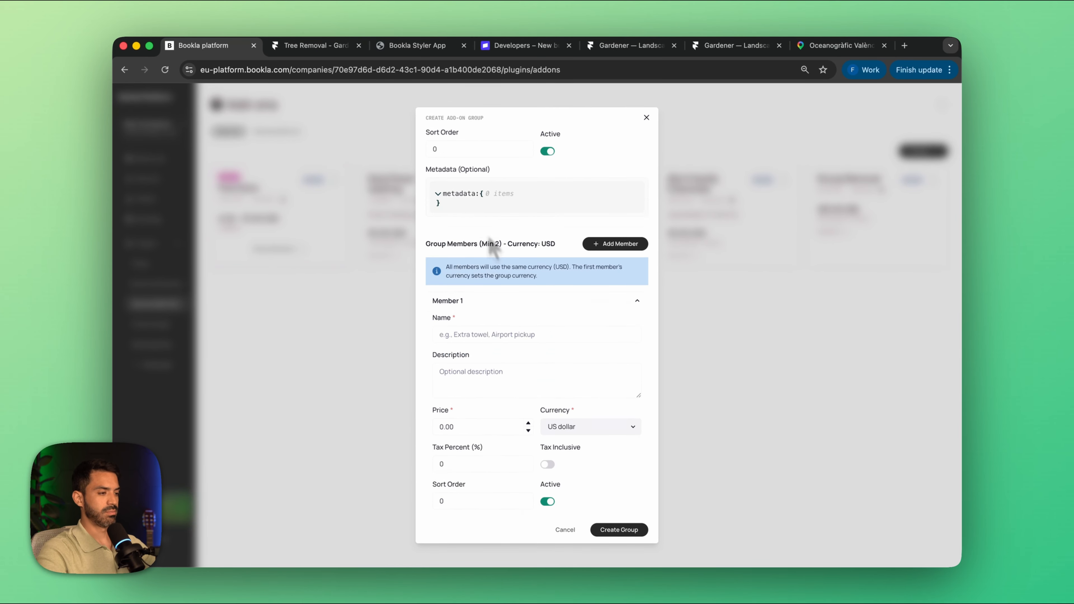
pyautogui.click(489, 242)
pyautogui.write('Small Tree (<2m')
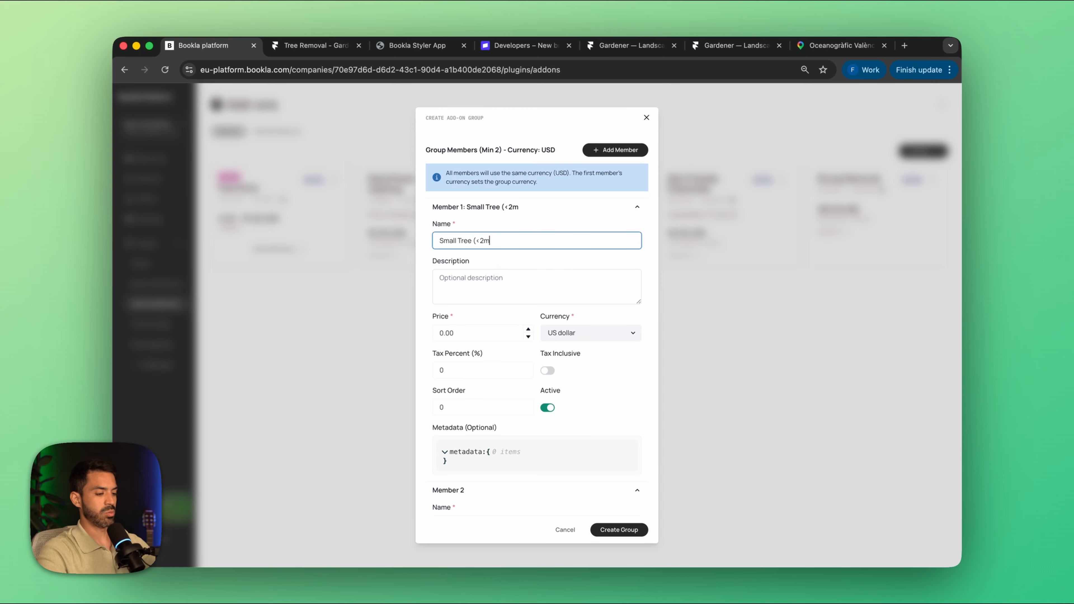
pyautogui.scroll(-8, 506, 292)
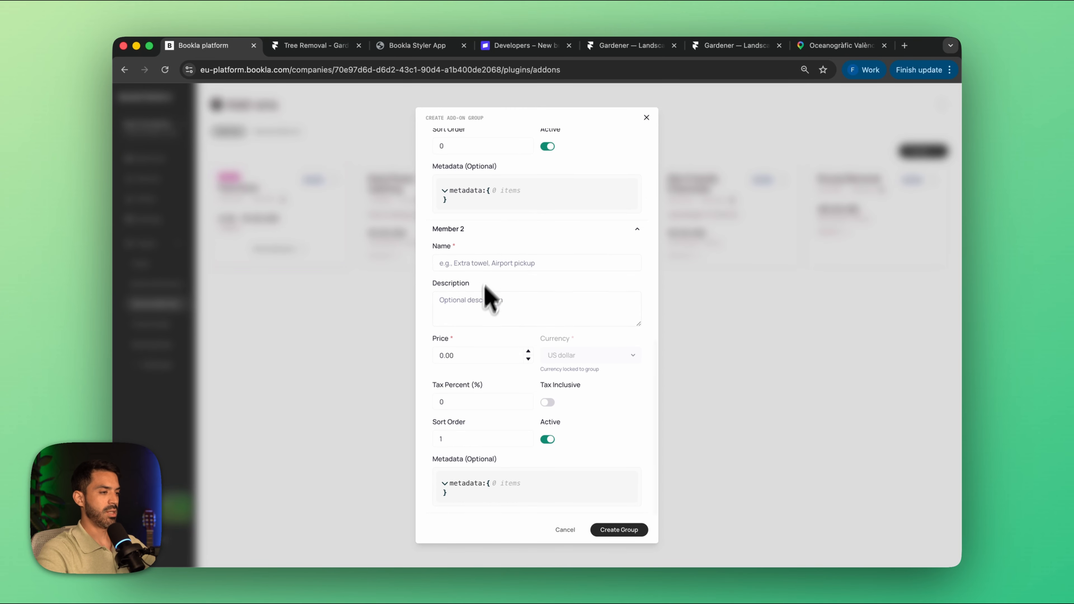
pyautogui.click(481, 266)
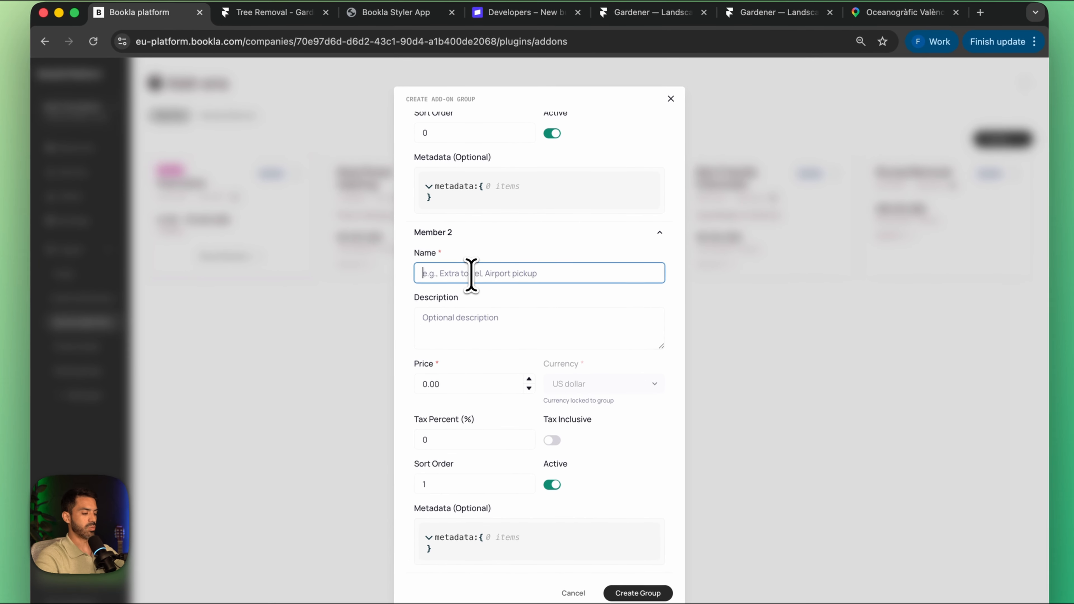
pyautogui.write('Big')
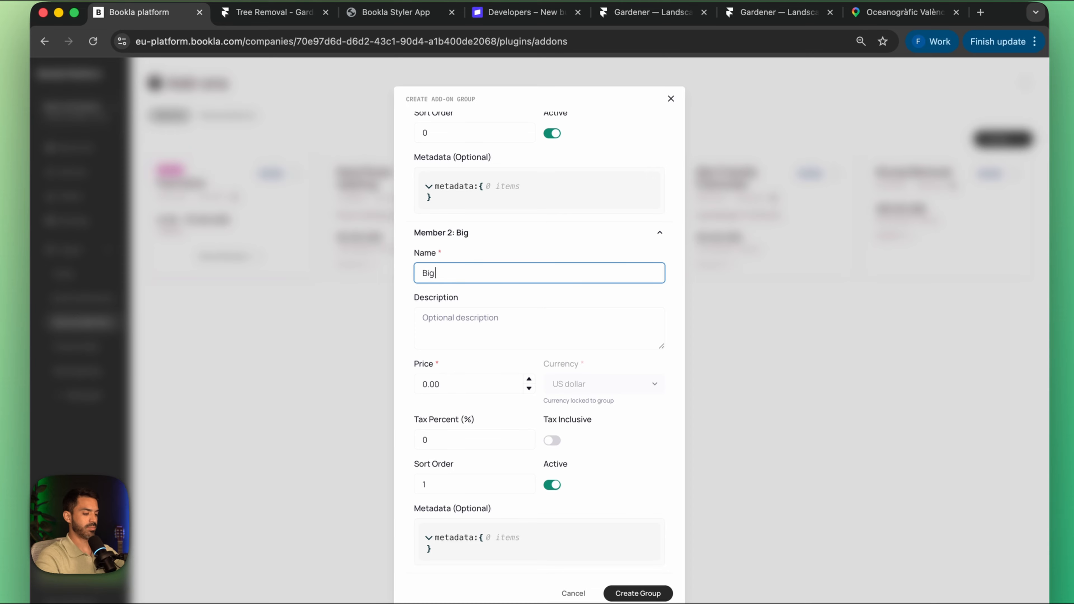
pyautogui.write(' Tree (>2m')
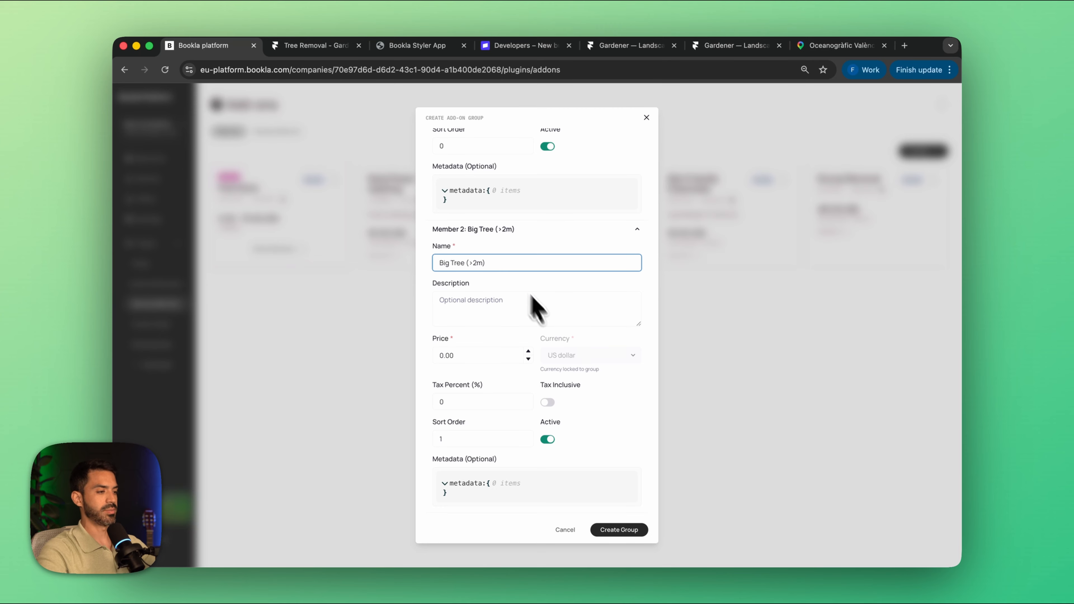
# Step: Set the big tree member's price to 600 US dollars and create the group
pyautogui.scroll(2, 481, 238)
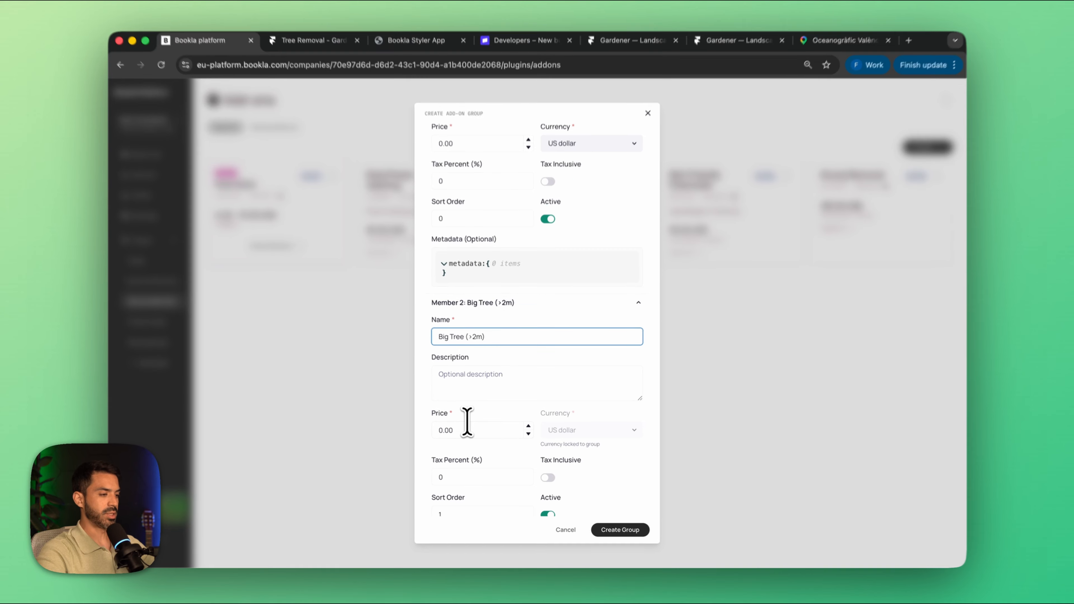
pyautogui.moveTo(460, 431); pyautogui.dragTo(434, 430)
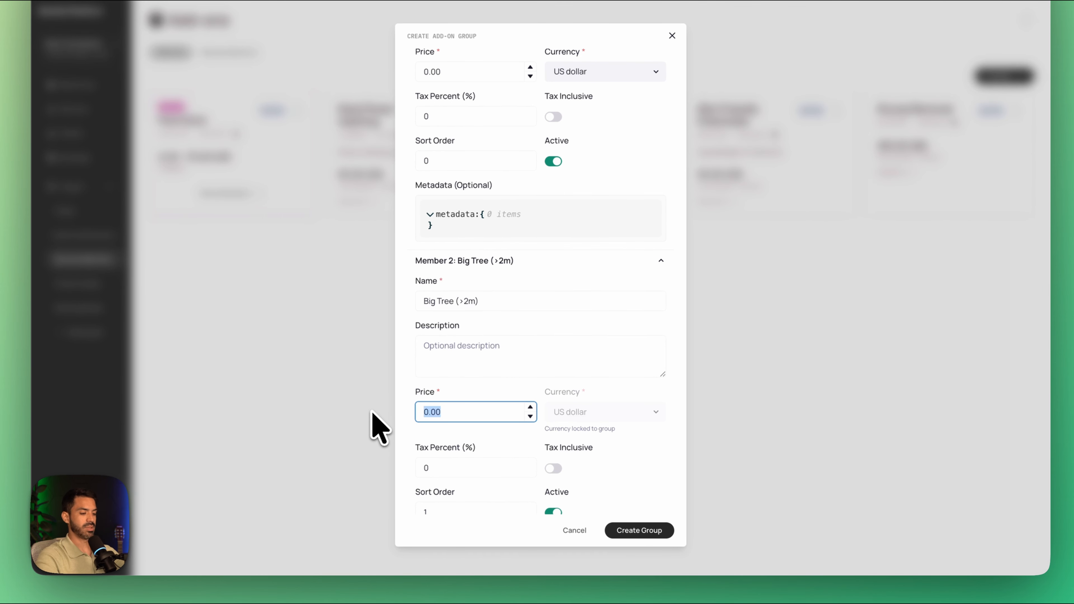
pyautogui.scroll(4, 475, 382)
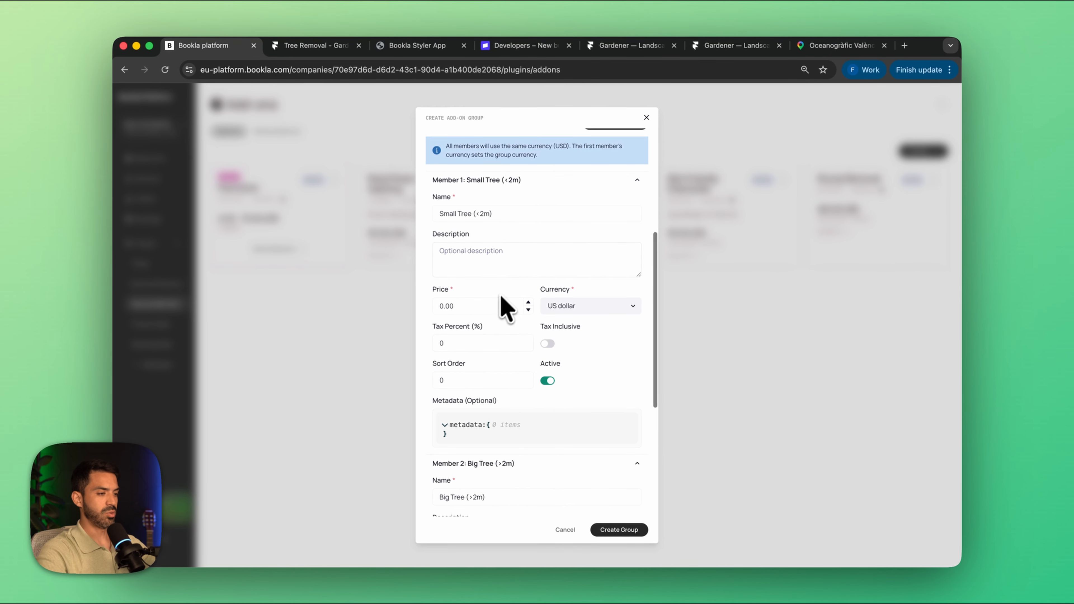
pyautogui.scroll(-6, 499, 251)
pyautogui.click(618, 530)
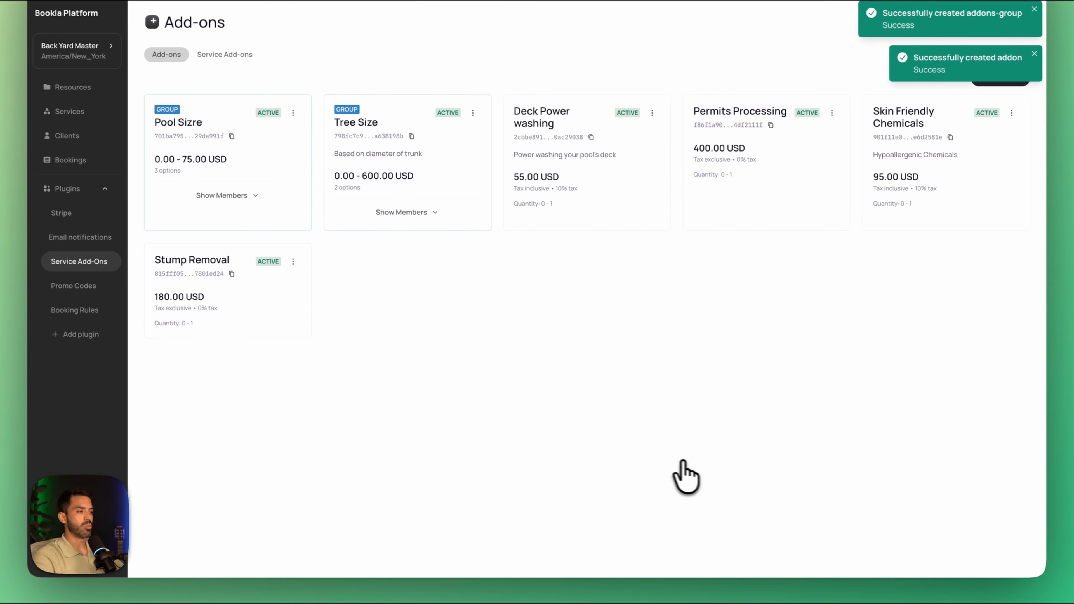
# Step: Link the Stump Removal add-on to the Tree Removal service as an optional add-on
pyautogui.click(223, 54)
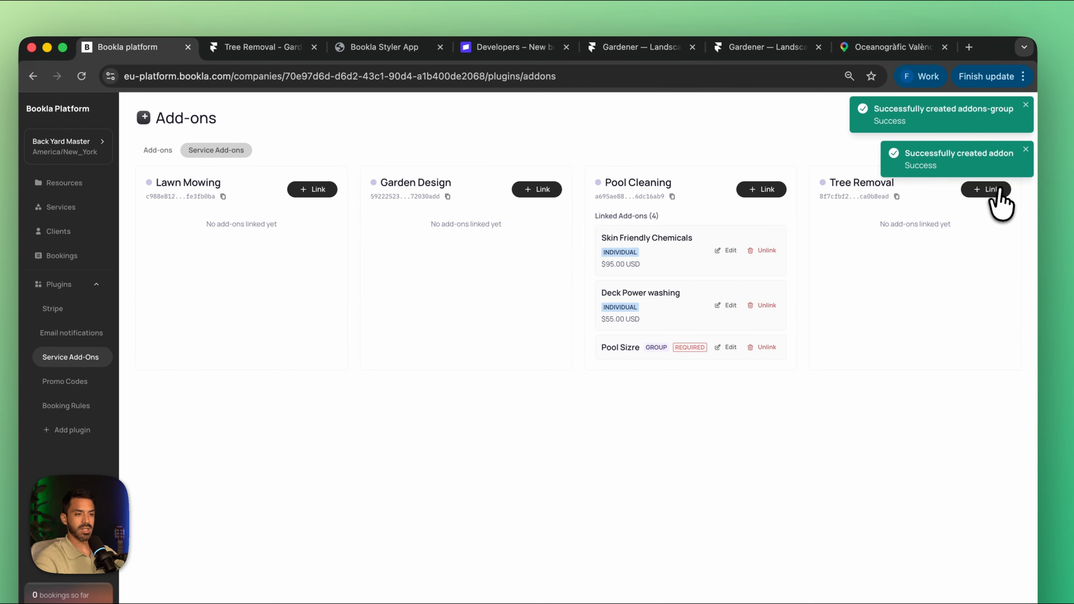
pyautogui.click(996, 189)
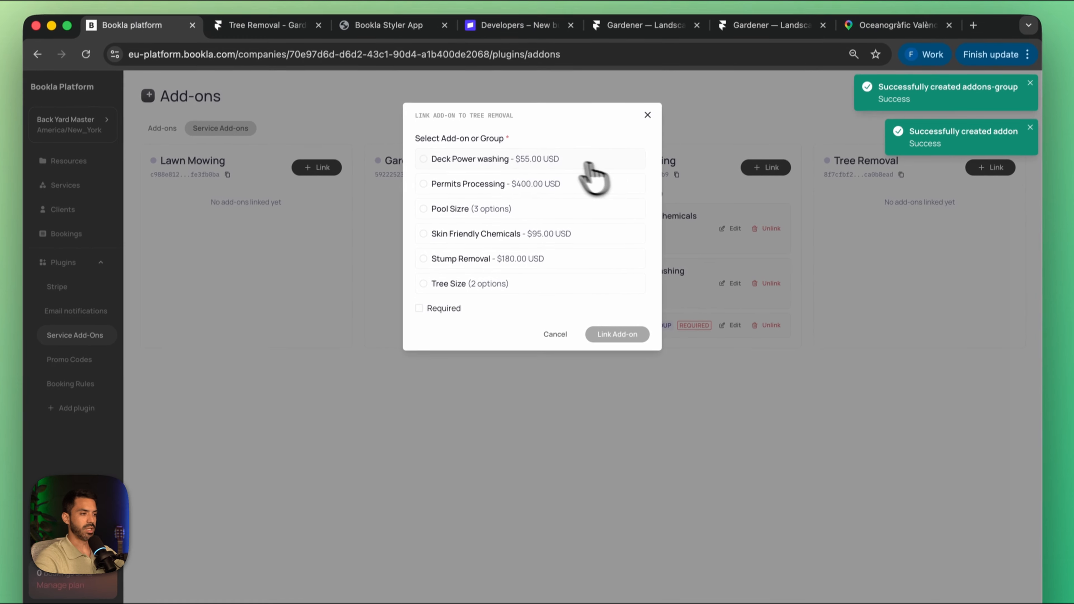
pyautogui.click(427, 254)
pyautogui.click(620, 348)
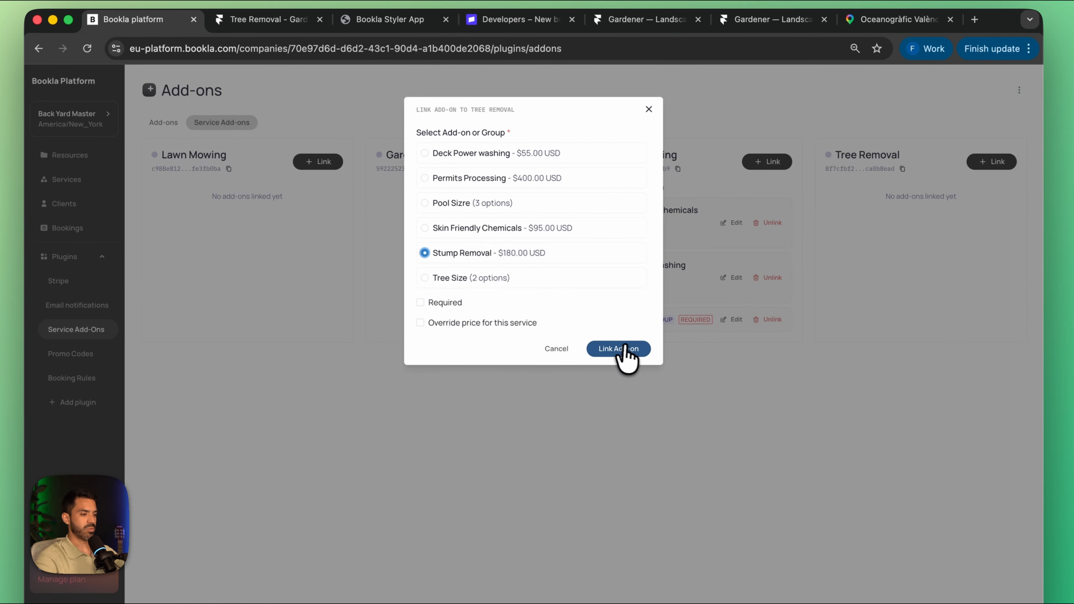
# Step: Link the Tree Size group to the Tree Removal service as a required add-on
pyautogui.click(988, 162)
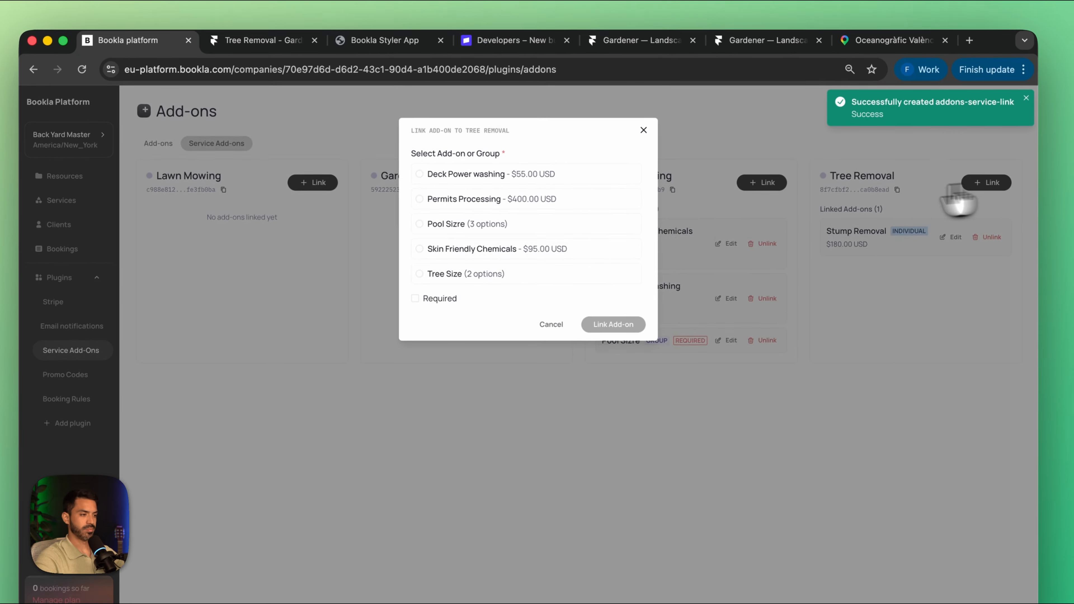
pyautogui.click(420, 274)
pyautogui.click(415, 298)
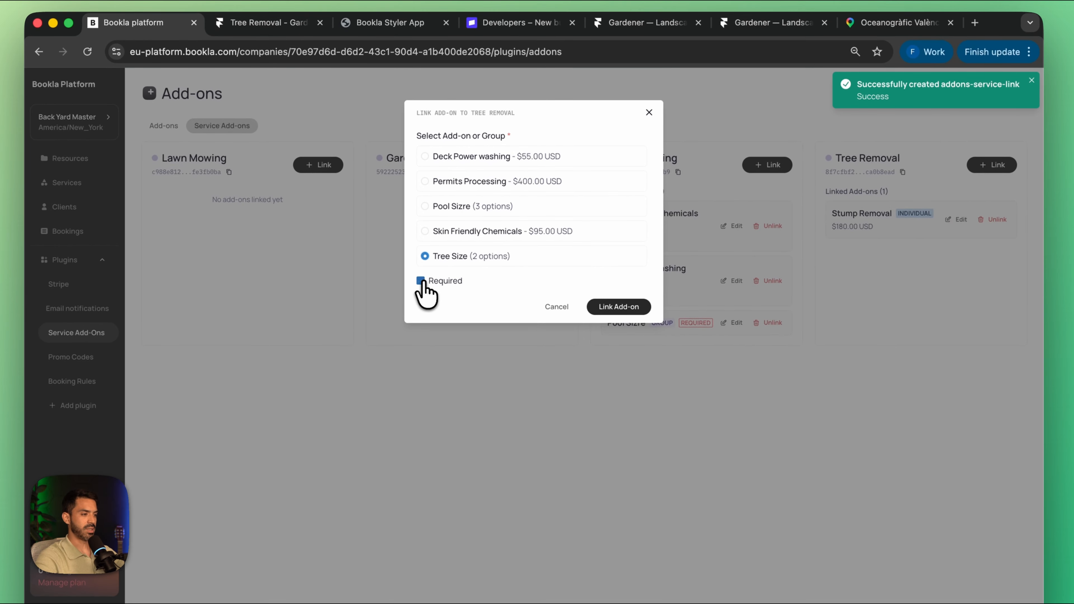
pyautogui.click(611, 325)
# Step: Link the Permits Processing add-on to the Tree Removal service without making it required
pyautogui.click(992, 164)
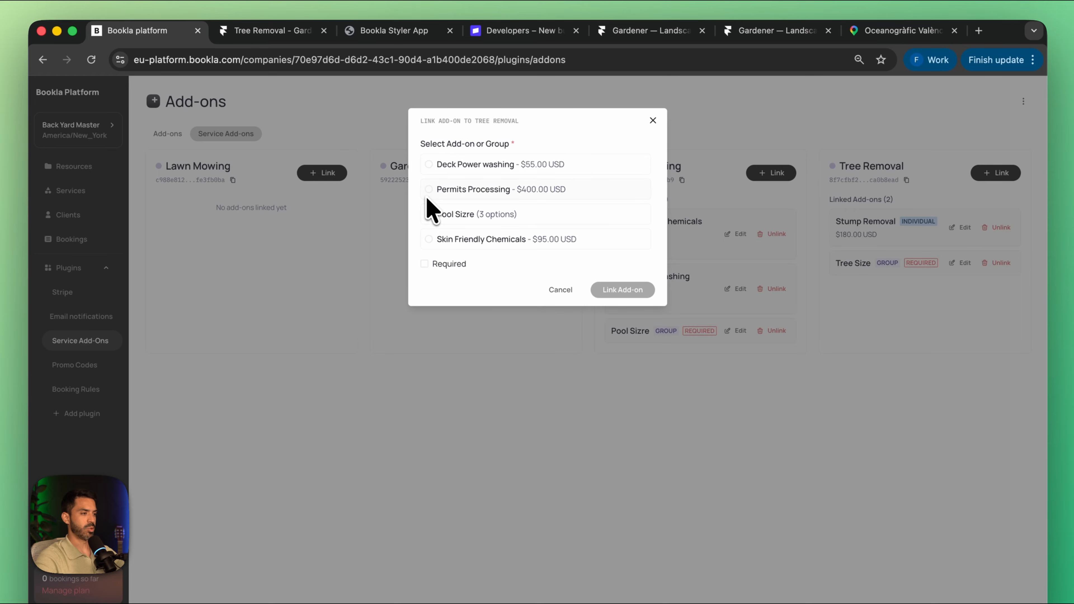
pyautogui.click(428, 189)
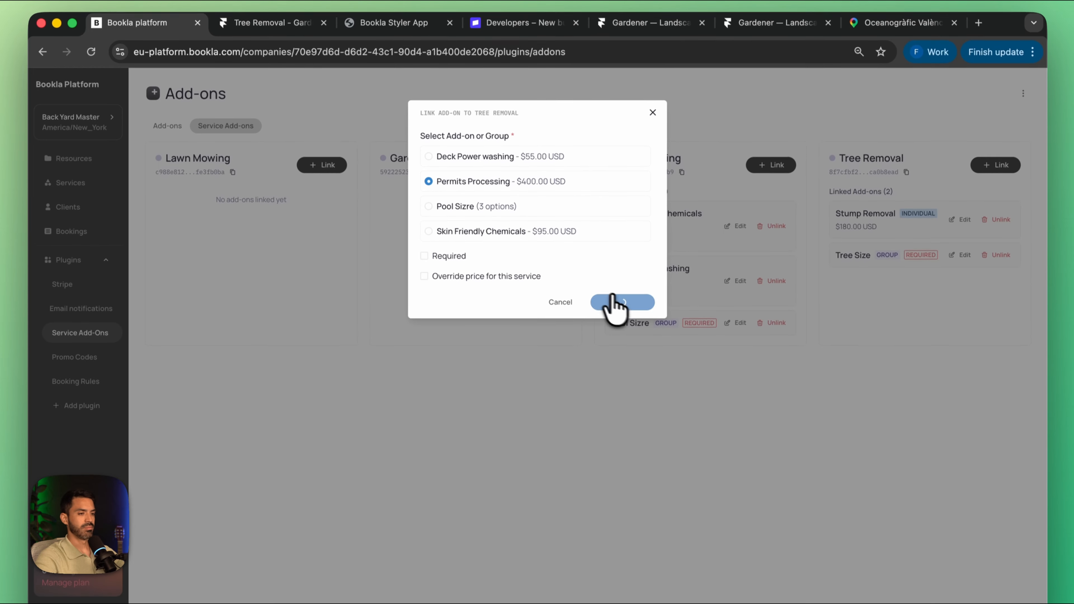
pyautogui.click(618, 316)
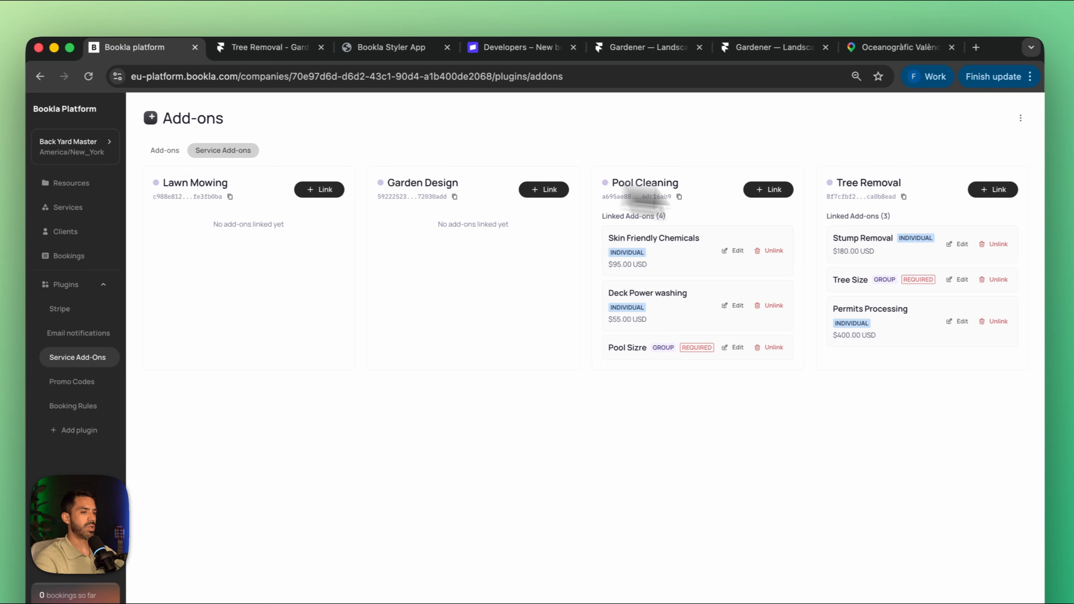
pyautogui.click(1021, 117)
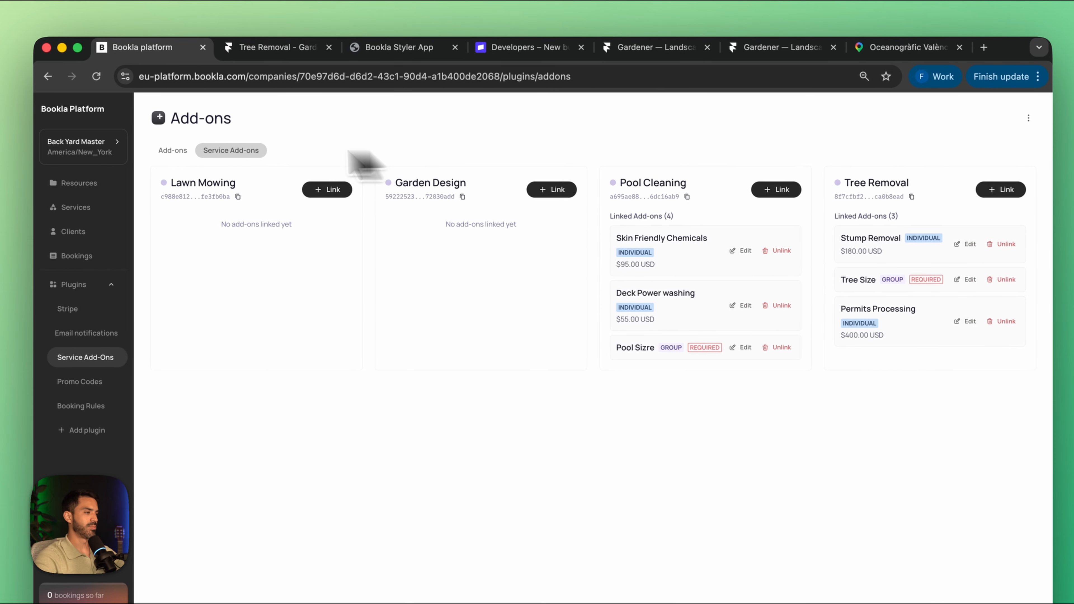
# Step: Start a new individual add-on named "Flower Plant" with a price of 15 US dollars
pyautogui.click(157, 151)
pyautogui.click(986, 176)
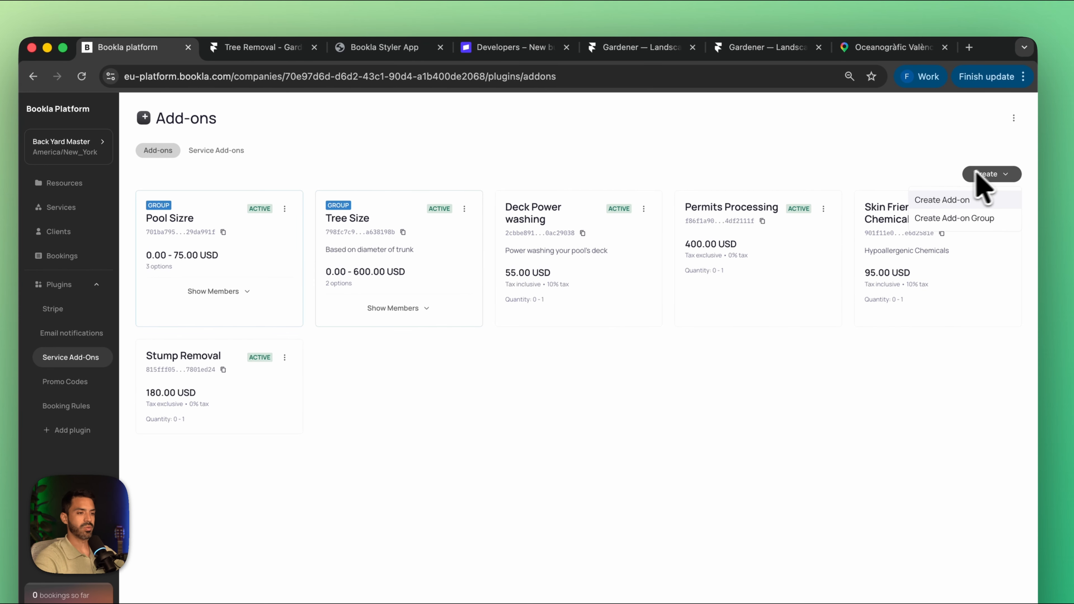
pyautogui.click(934, 202)
pyautogui.click(500, 234)
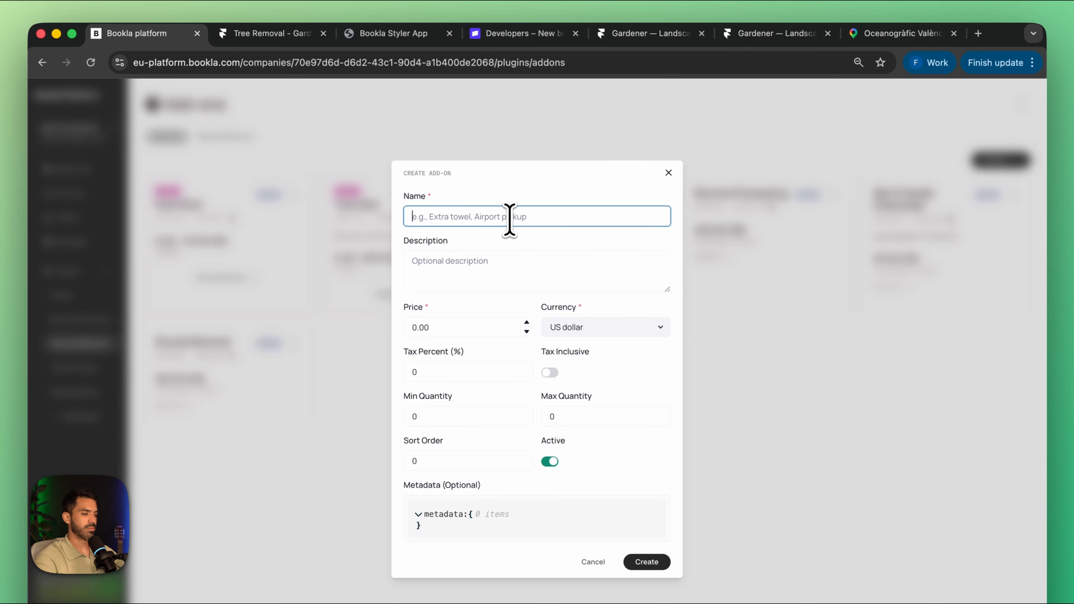
pyautogui.write('Flower Plant')
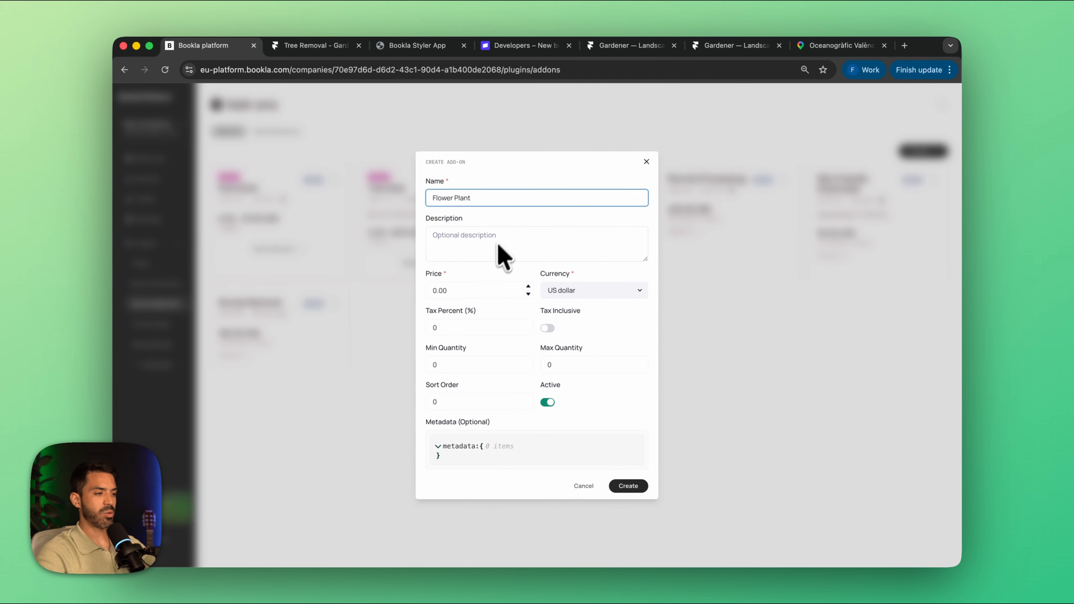
pyautogui.click(477, 291)
pyautogui.write('15')
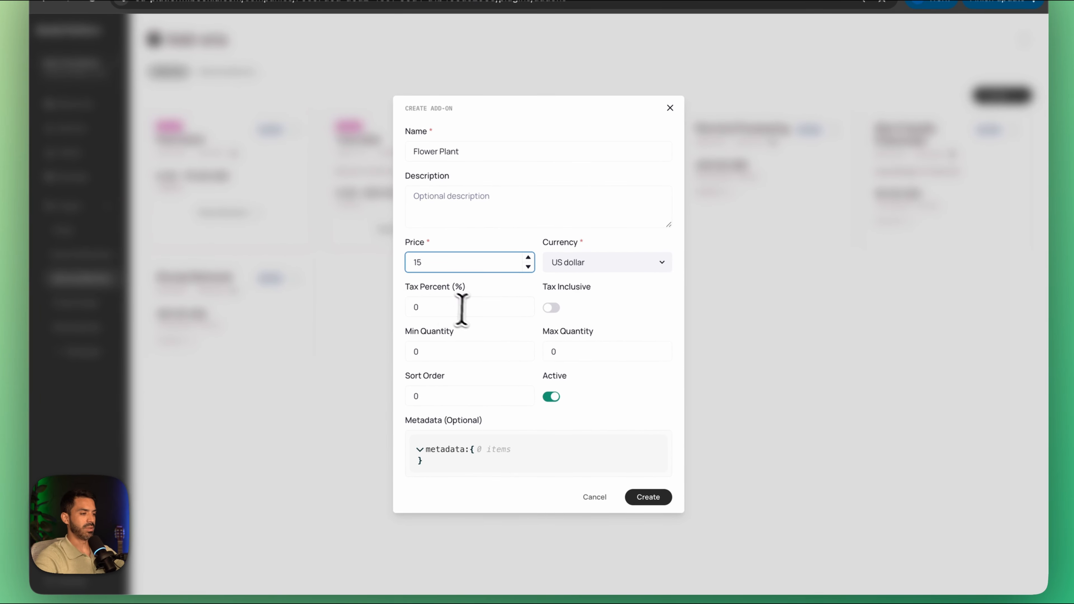
# Step: Give the add-on an inclusive 10% tax and a maximum quantity of 1000, and create it
pyautogui.click(462, 308)
pyautogui.press('Tab')
pyautogui.press('space')
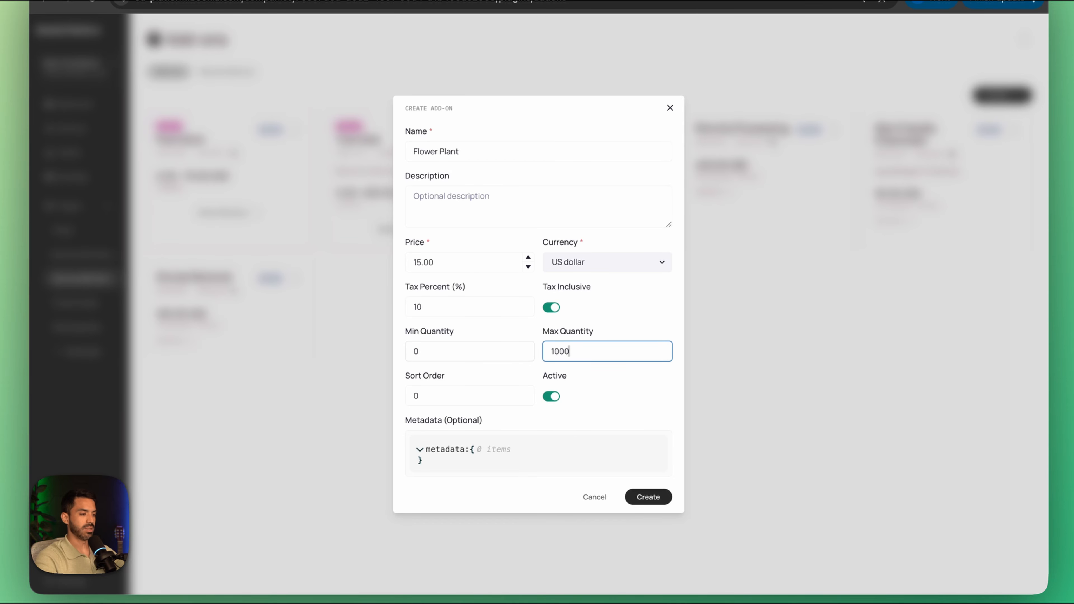
pyautogui.click(648, 497)
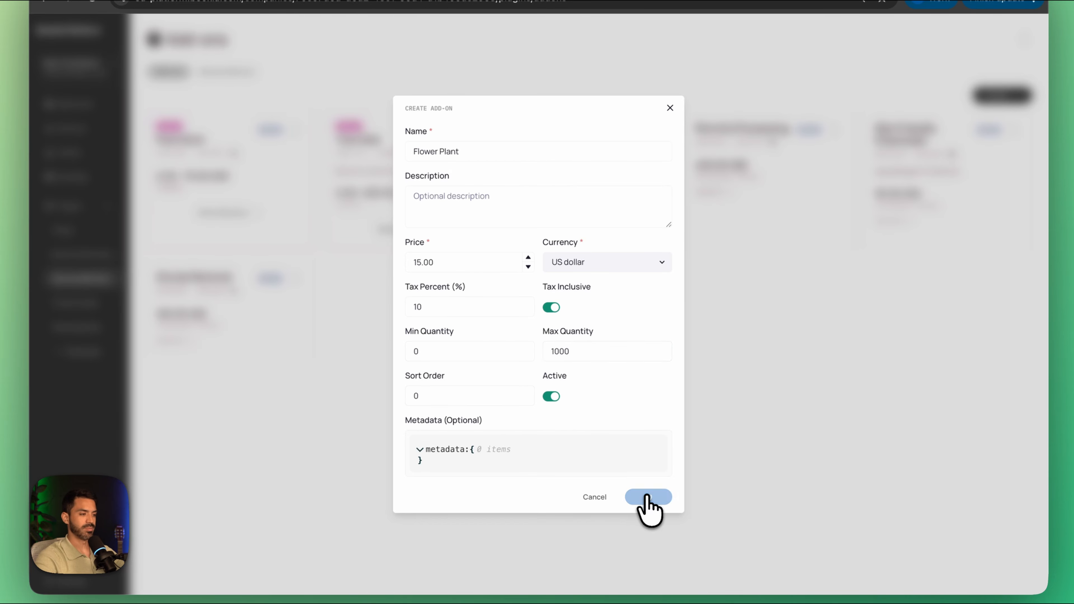
# Step: Link the Flower Plant add-on to the Garden Design service as an optional add-on
pyautogui.click(225, 136)
pyautogui.click(548, 112)
pyautogui.click(486, 182)
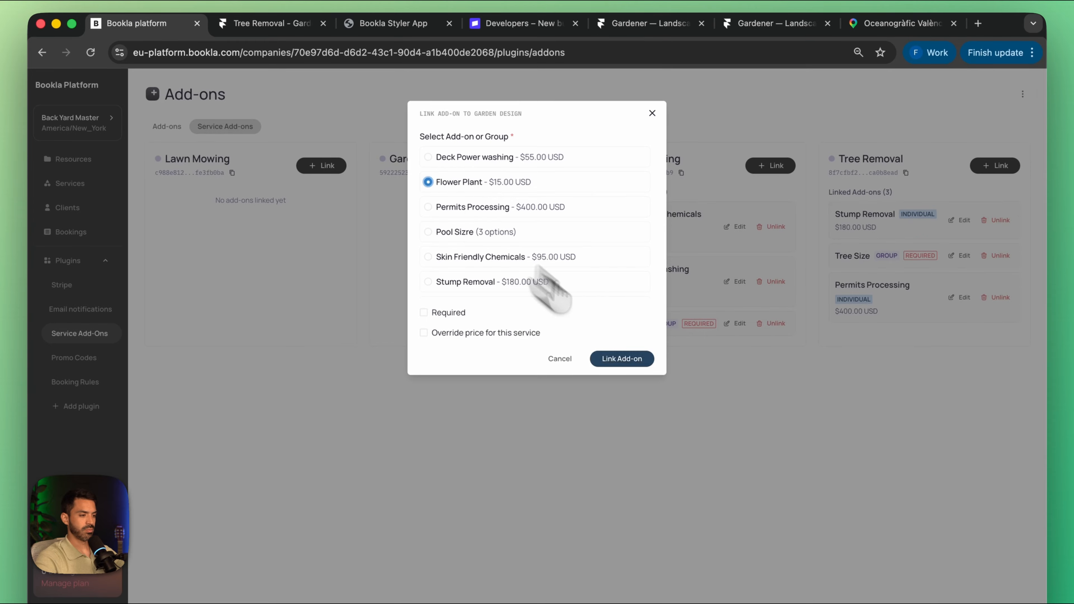
pyautogui.click(622, 358)
# Step: Create an individual add-on named "Ornamental Bush" priced at 55 US dollars with an inclusive 10% tax
pyautogui.click(167, 127)
pyautogui.click(993, 174)
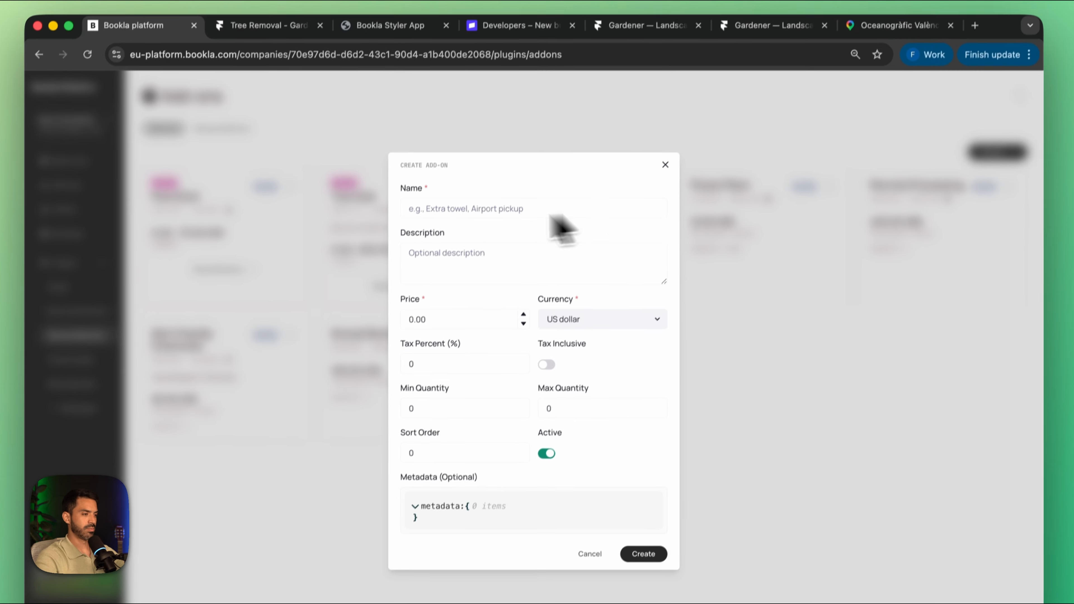
pyautogui.write('Ornamental Bush')
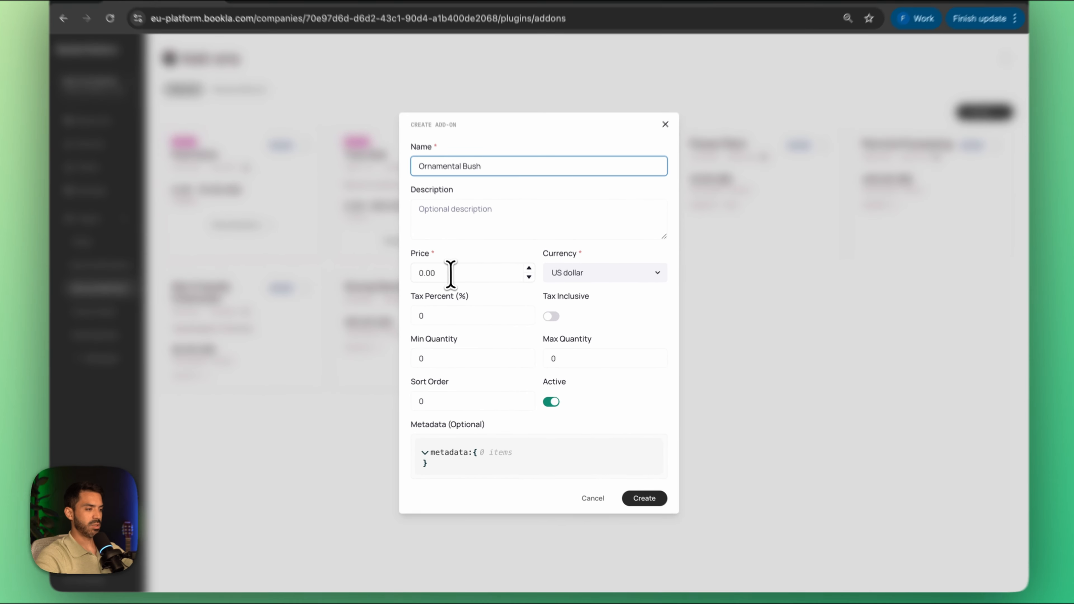
pyautogui.moveTo(451, 274); pyautogui.dragTo(405, 276)
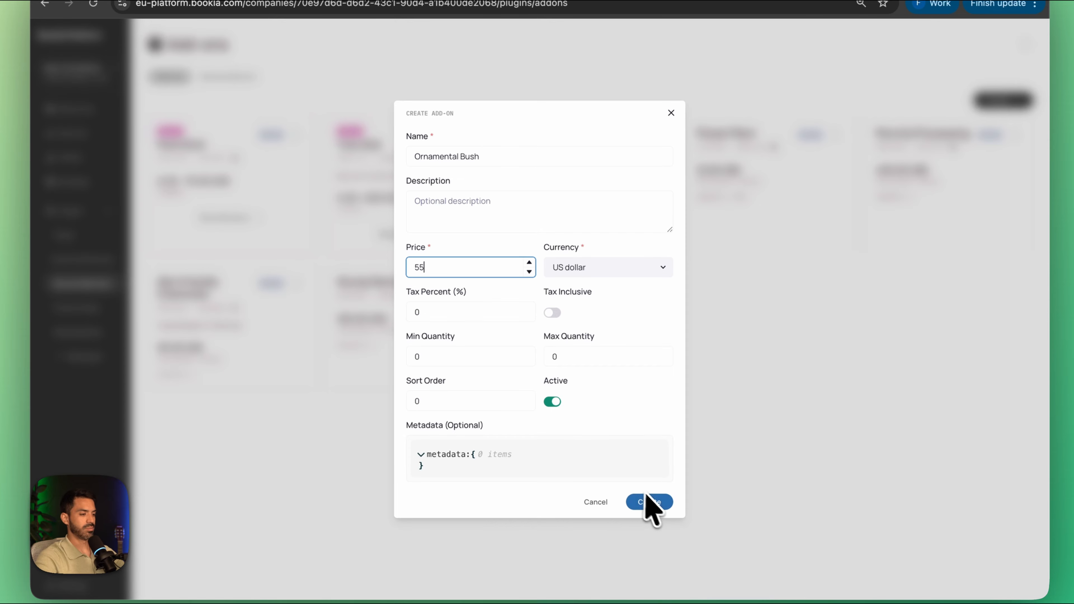
pyautogui.moveTo(431, 314); pyautogui.dragTo(408, 318)
pyautogui.write('10')
pyautogui.click(553, 314)
pyautogui.click(649, 503)
# Step: Link the Ornamental Bush add-on to the Garden Design service as an optional add-on
pyautogui.click(229, 77)
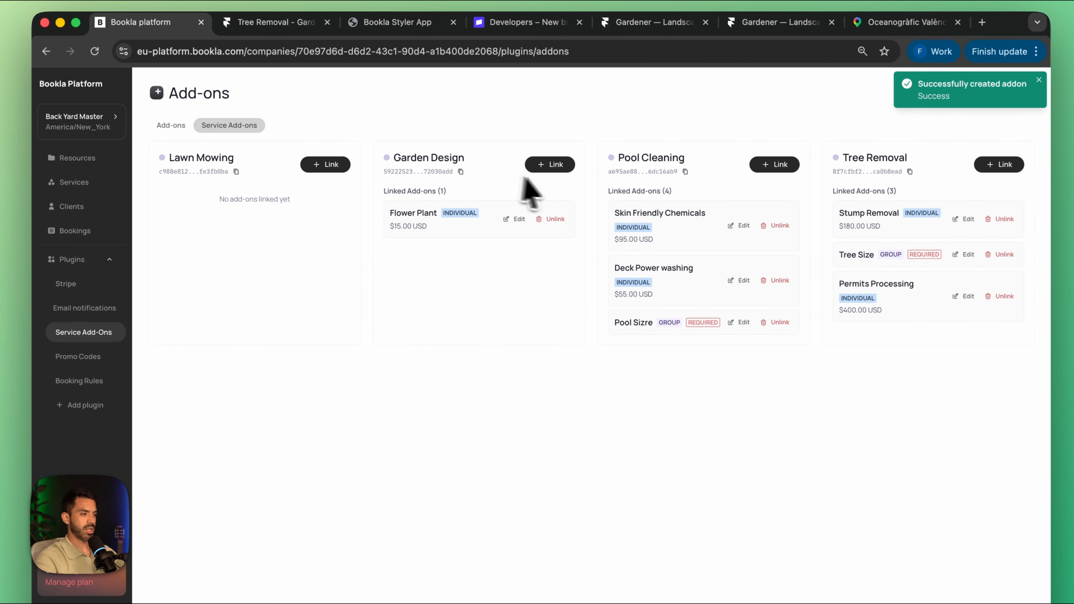
pyautogui.click(550, 167)
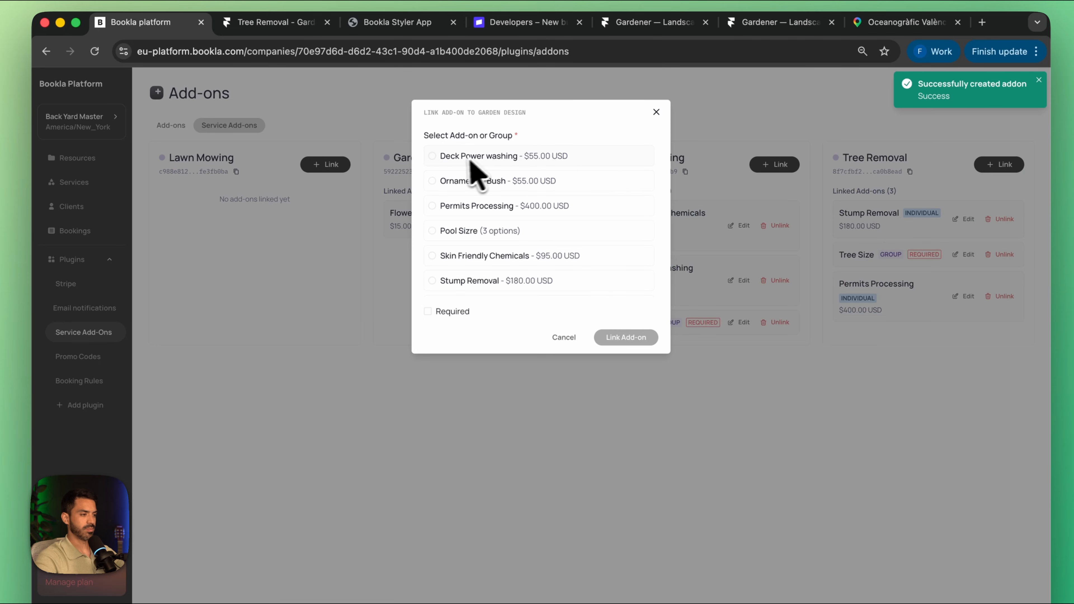
pyautogui.click(432, 180)
pyautogui.click(622, 355)
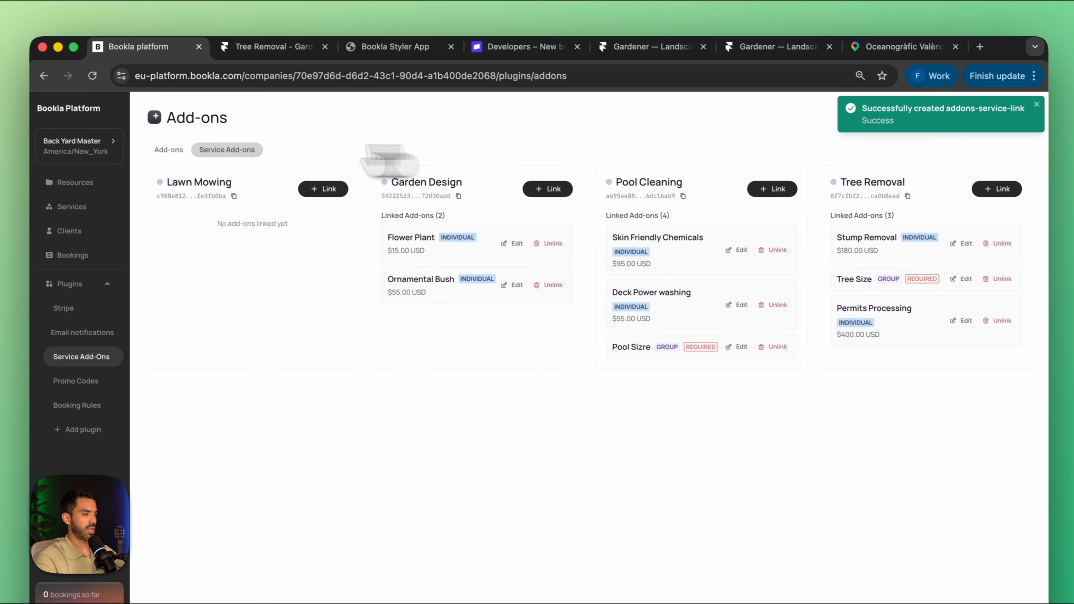
# Step: Start a new individual add-on named "New Grass" with a price of 2 US dollars
pyautogui.click(172, 125)
pyautogui.click(1008, 174)
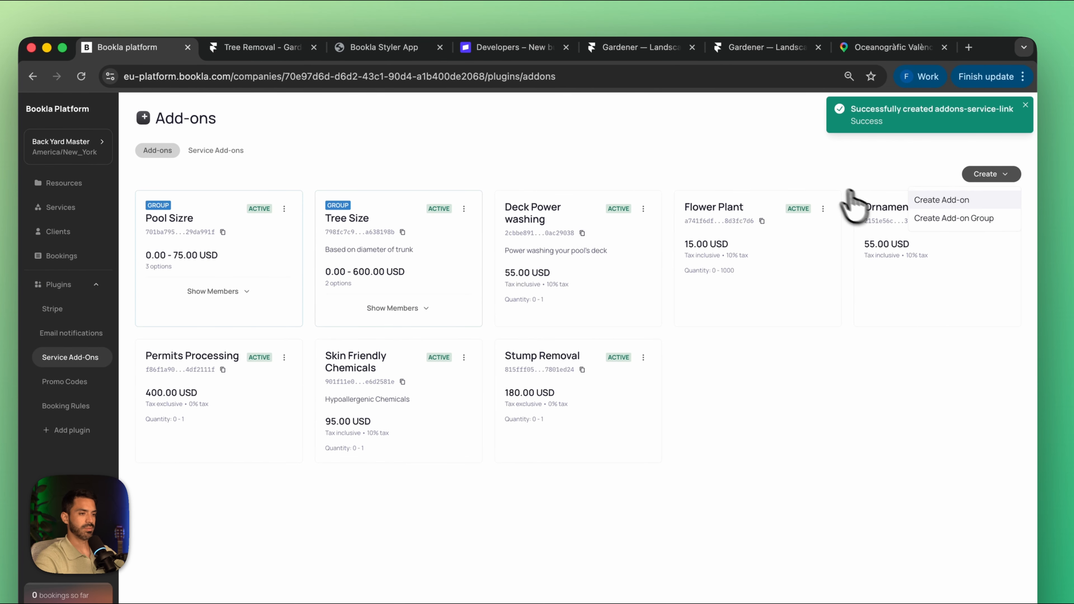
pyautogui.click(935, 199)
pyautogui.write('New Gtr')
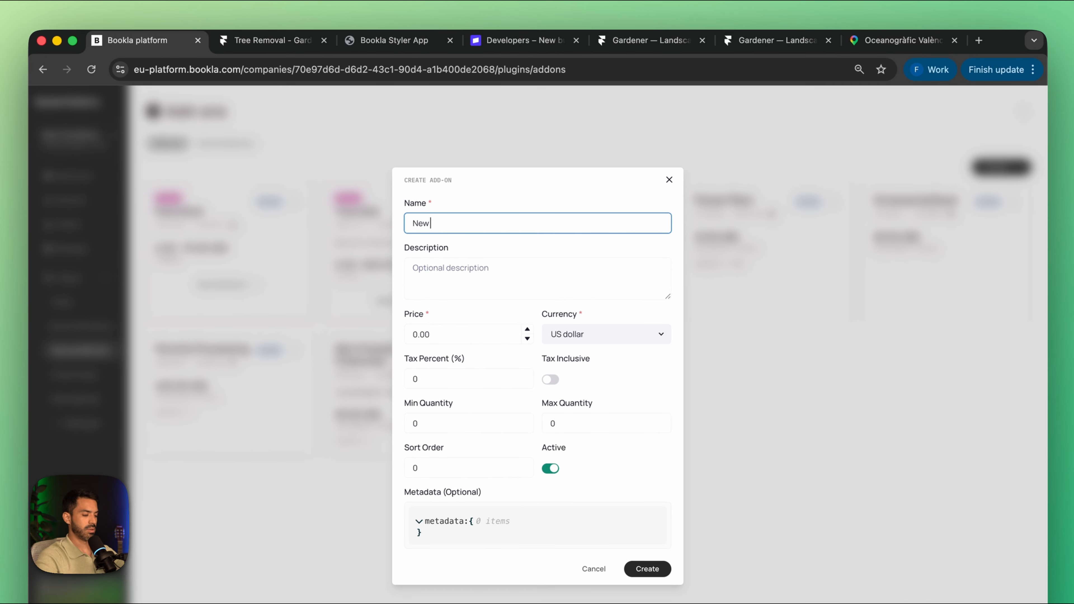
pyautogui.press('BackSpace')
pyautogui.press('BackSpace')
pyautogui.write('r')
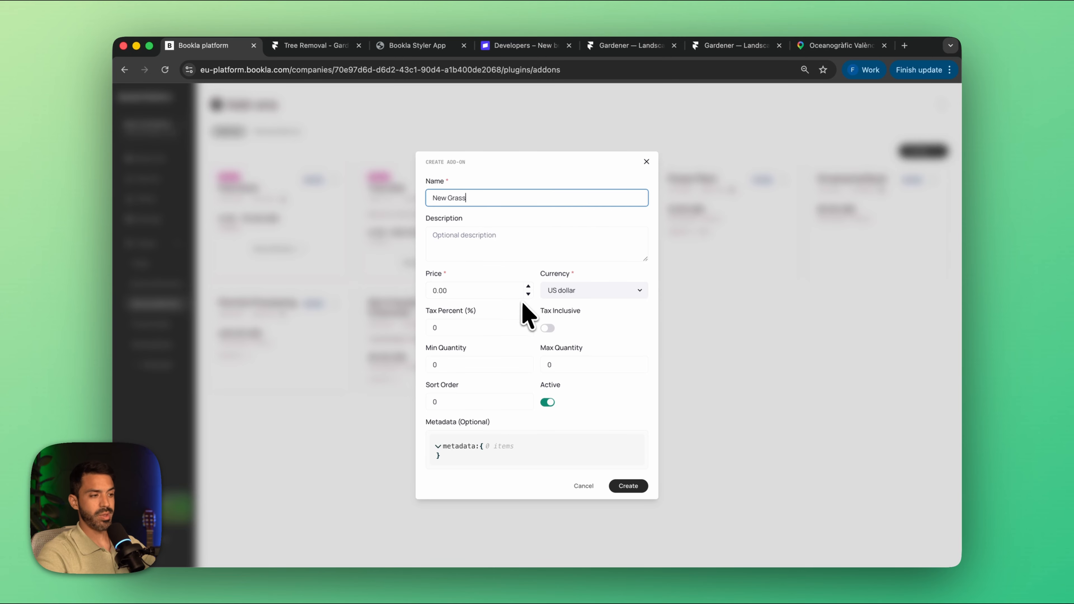
pyautogui.write('ass')
pyautogui.click(462, 290)
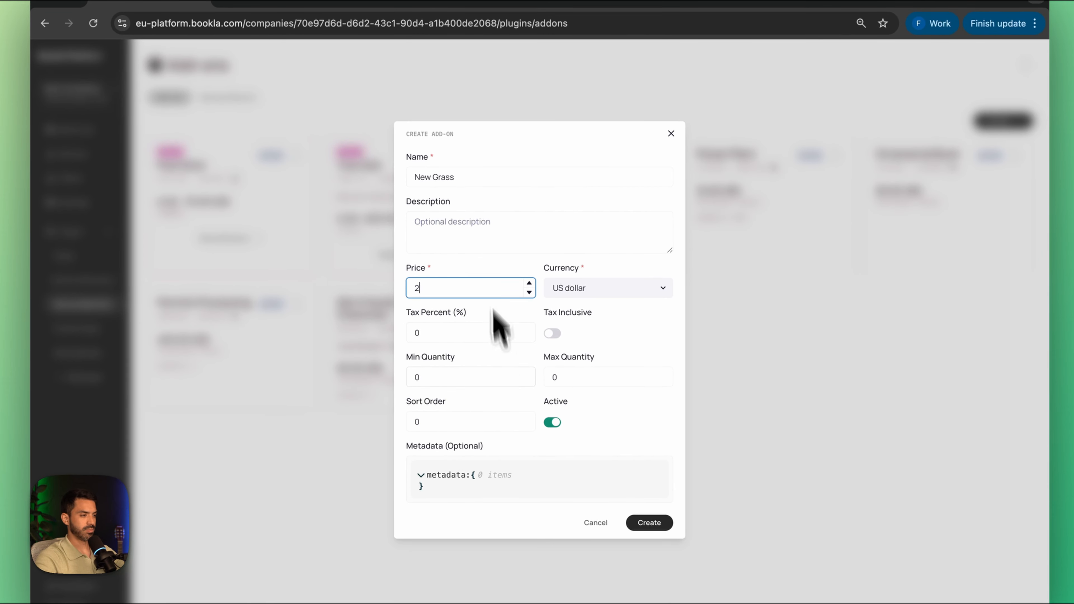
# Step: Describe the add-on as "Sold by m2", set its maximum quantity to 10000, and create it
pyautogui.click(480, 218)
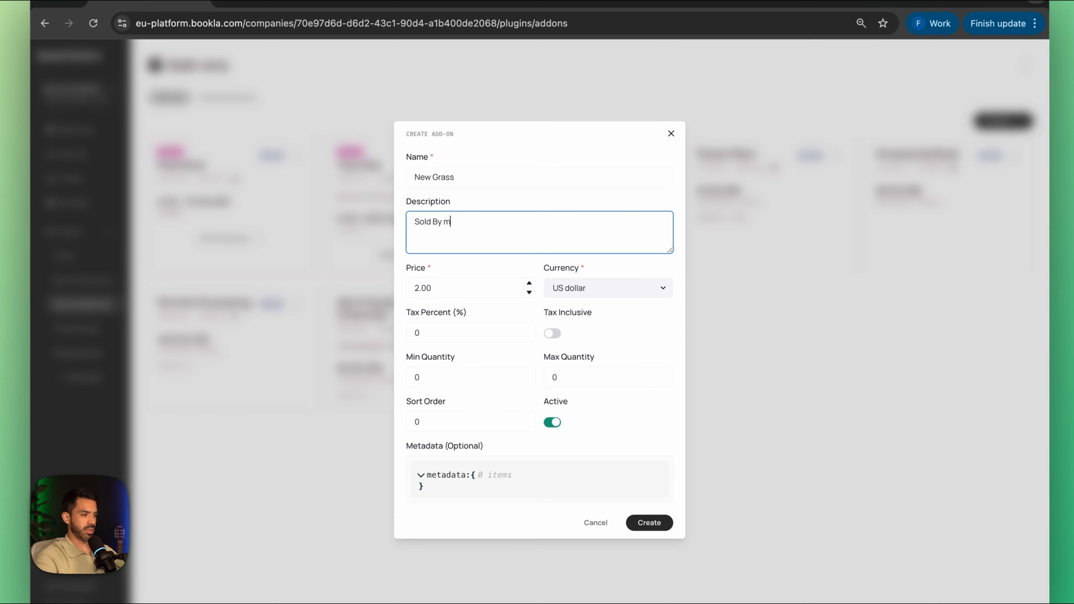
pyautogui.click(440, 223)
pyautogui.press('BackSpace')
pyautogui.write('b')
pyautogui.click(472, 283)
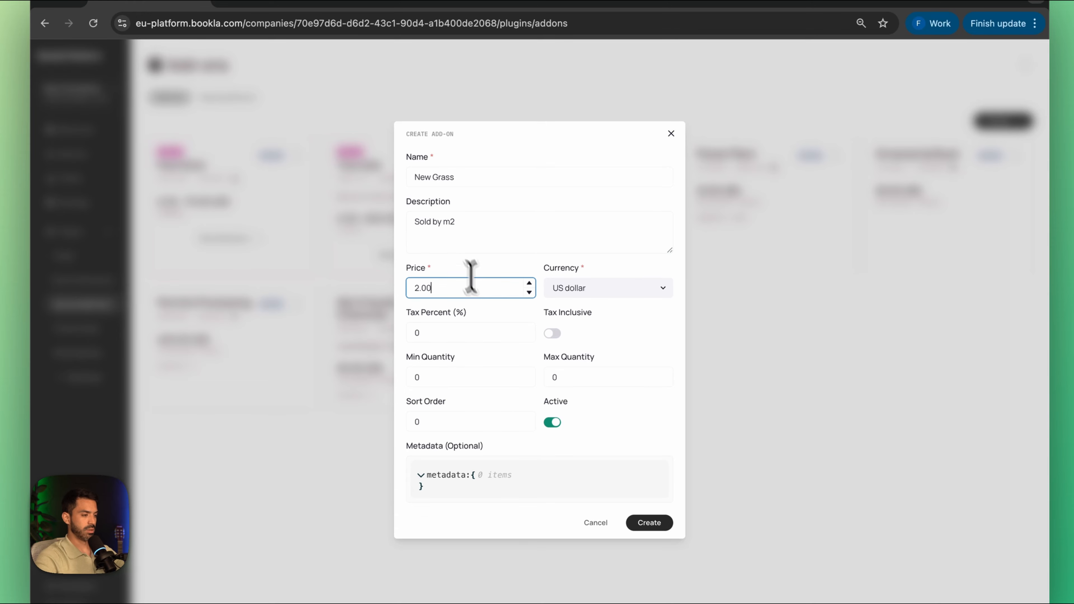
pyautogui.click(549, 377)
pyautogui.write('10')
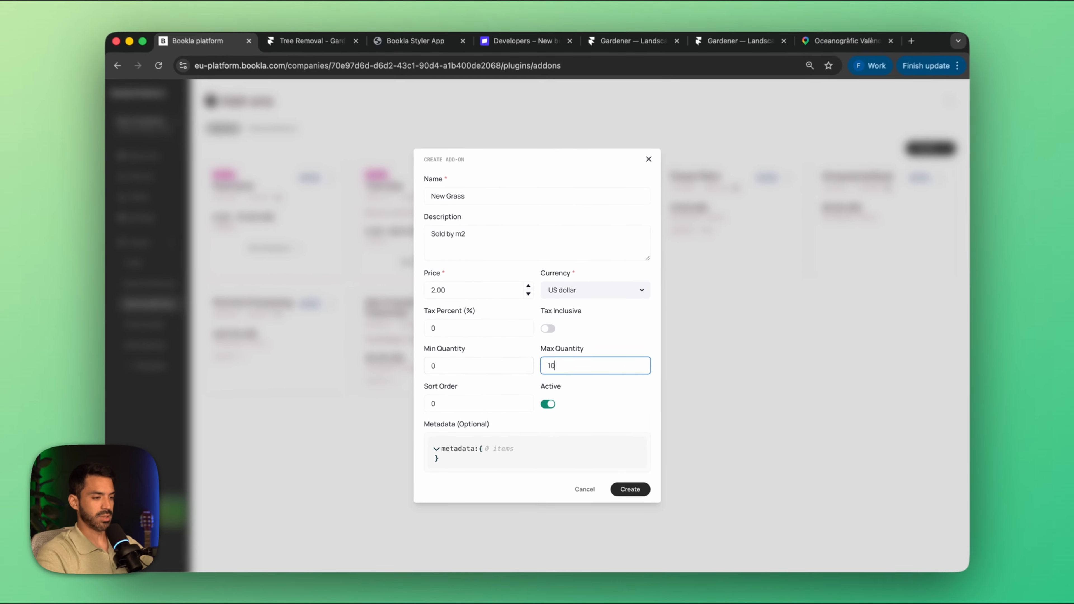
pyautogui.write('000')
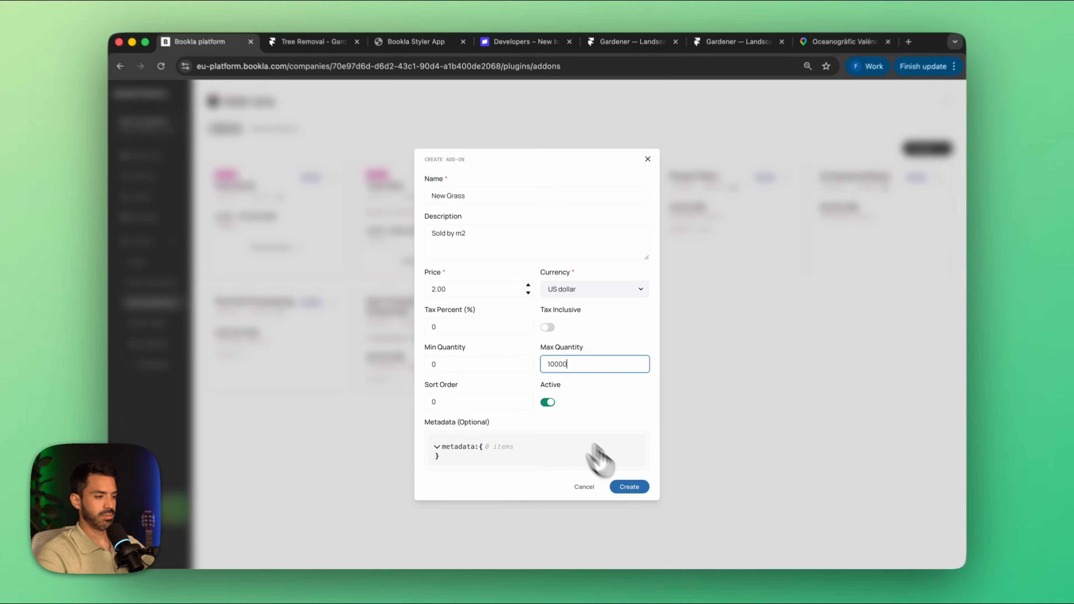
pyautogui.click(628, 486)
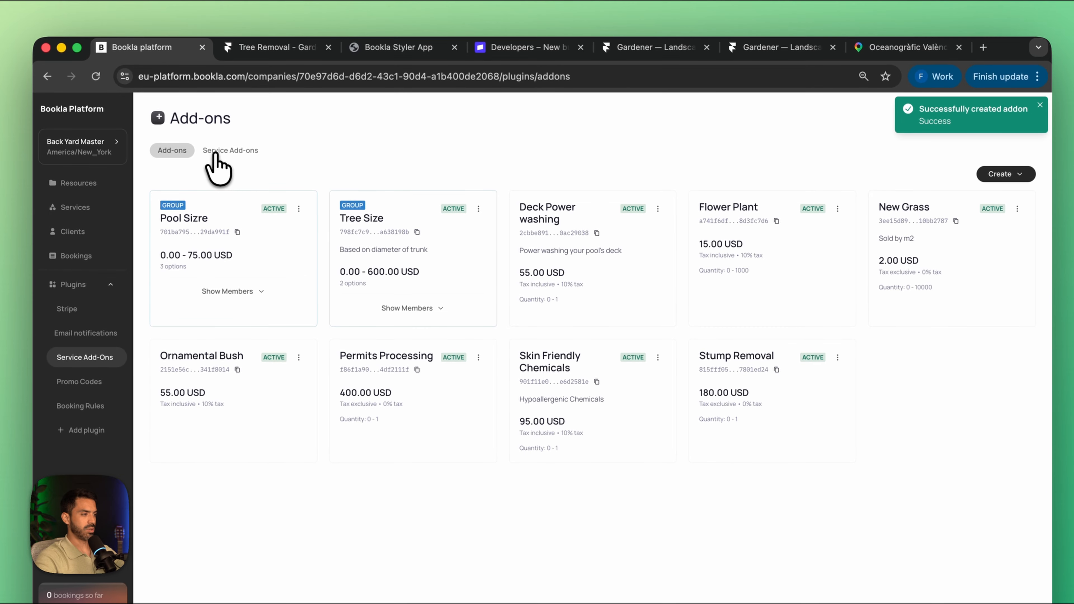
# Step: Link the New Grass add-on to both the Garden Design and Lawn Mowing services without making it required
pyautogui.click(218, 146)
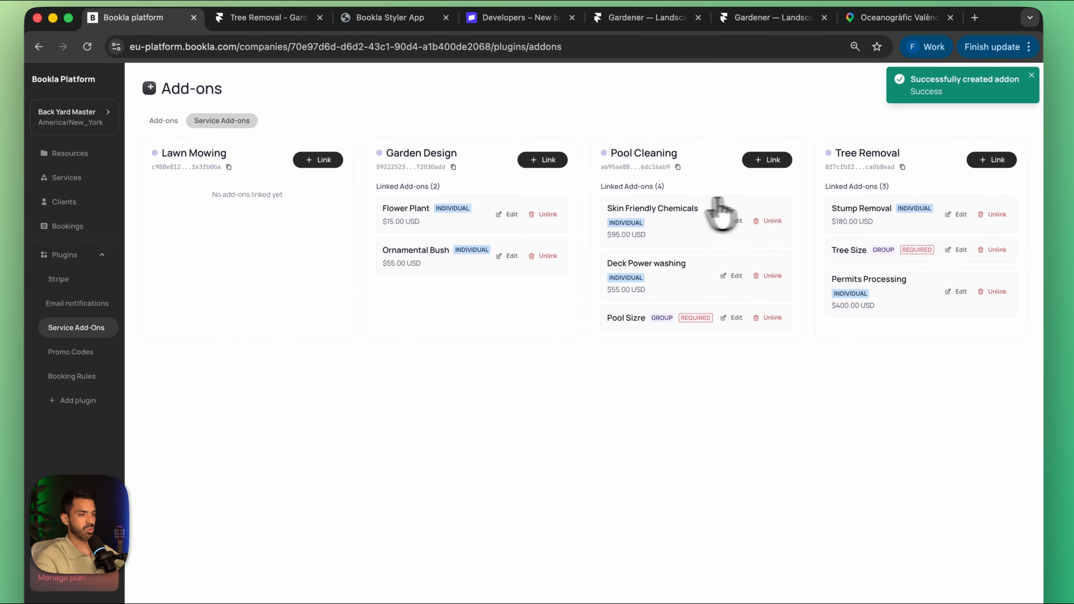
pyautogui.click(546, 160)
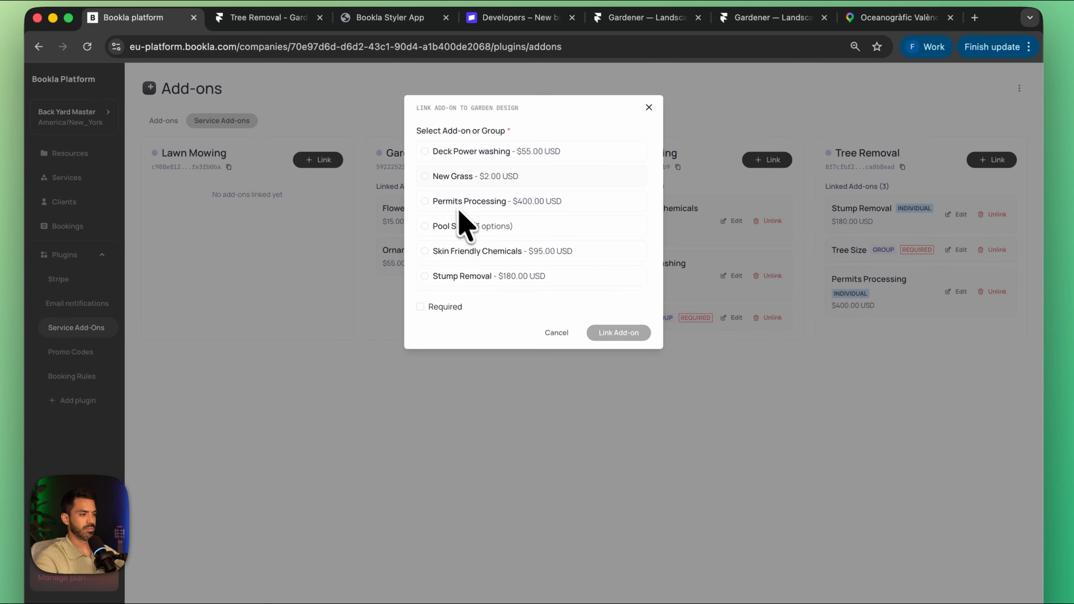
pyautogui.click(453, 176)
pyautogui.click(621, 353)
pyautogui.click(320, 163)
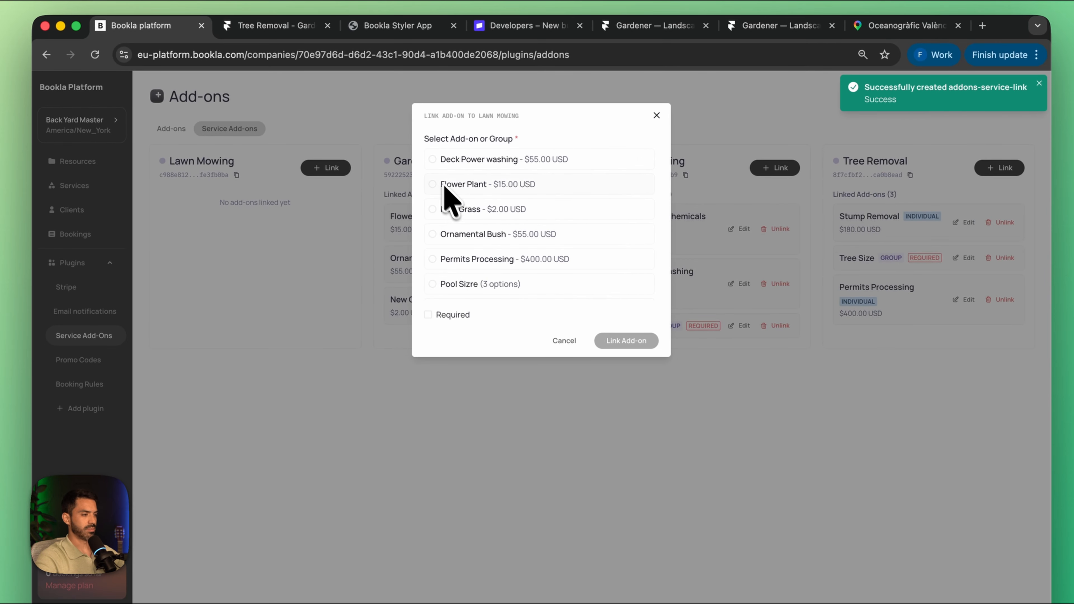
pyautogui.click(436, 212)
pyautogui.click(616, 363)
# Step: Create an individual add-on named "Fertilizer" priced at 55 US dollars with an inclusive 10% tax
pyautogui.click(171, 129)
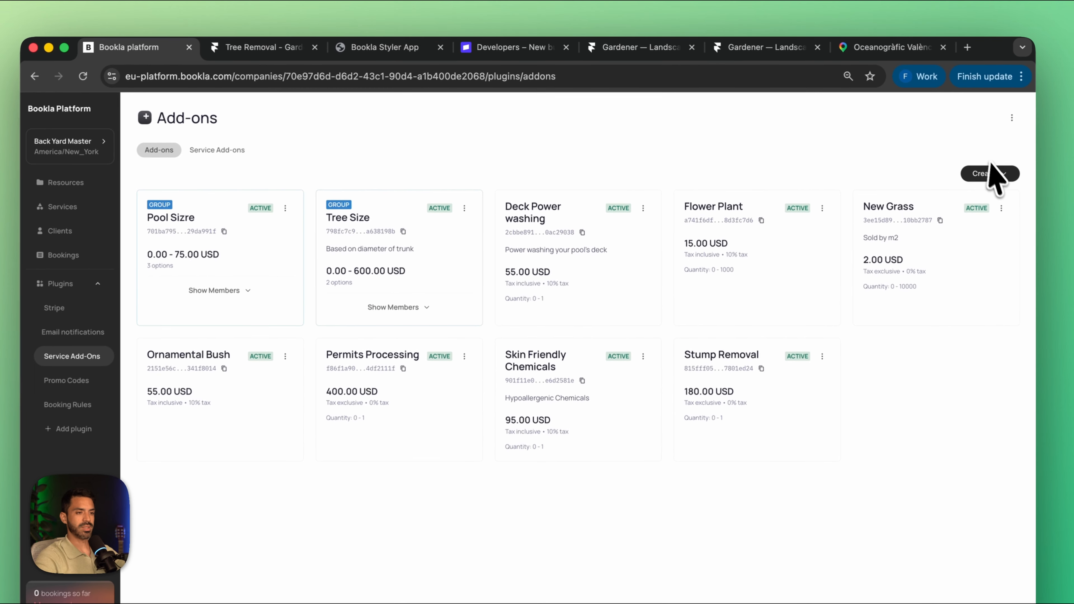
pyautogui.click(991, 171)
pyautogui.click(955, 202)
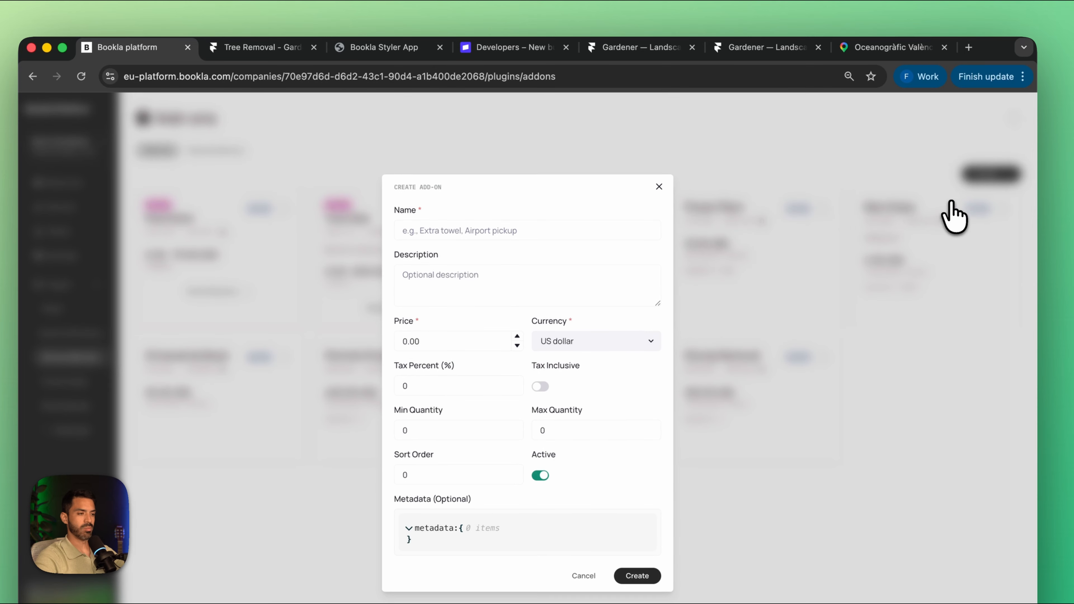
pyautogui.click(482, 223)
pyautogui.write('Fertilizer')
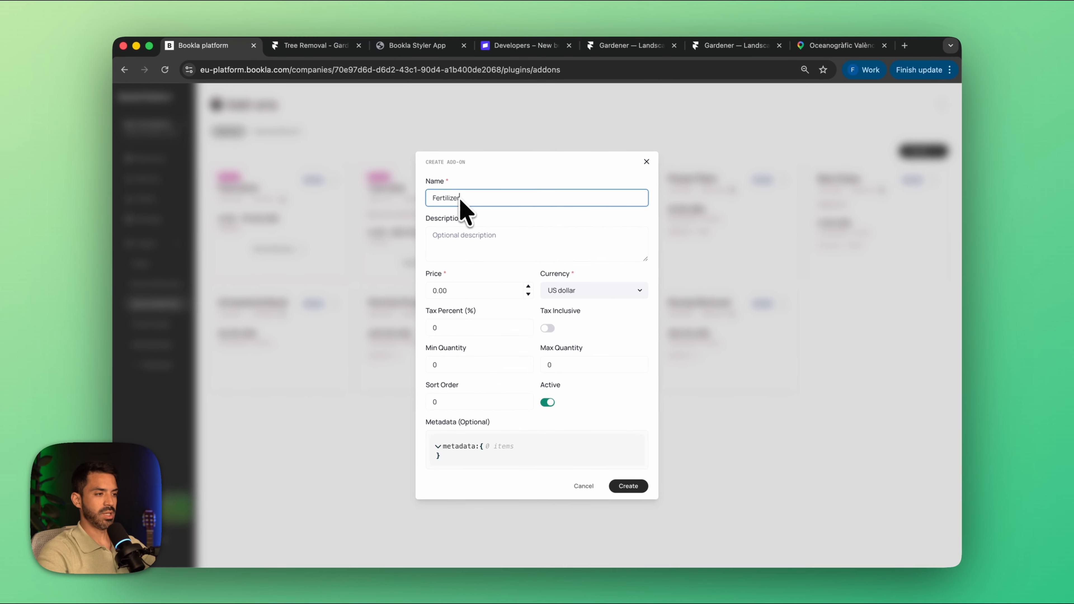
pyautogui.click(449, 302)
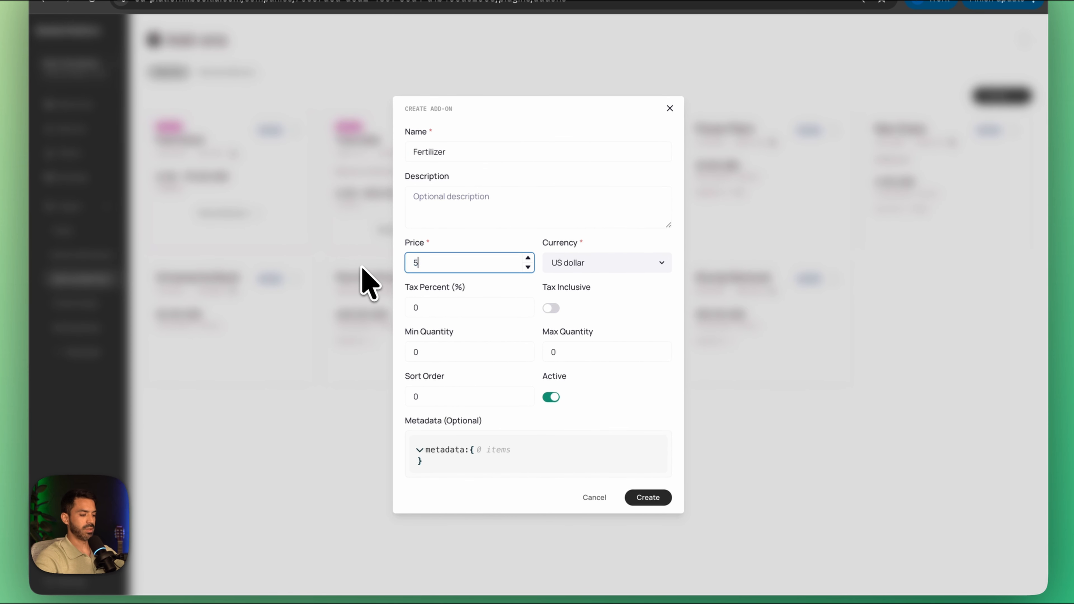
pyautogui.click(454, 307)
pyautogui.write('10')
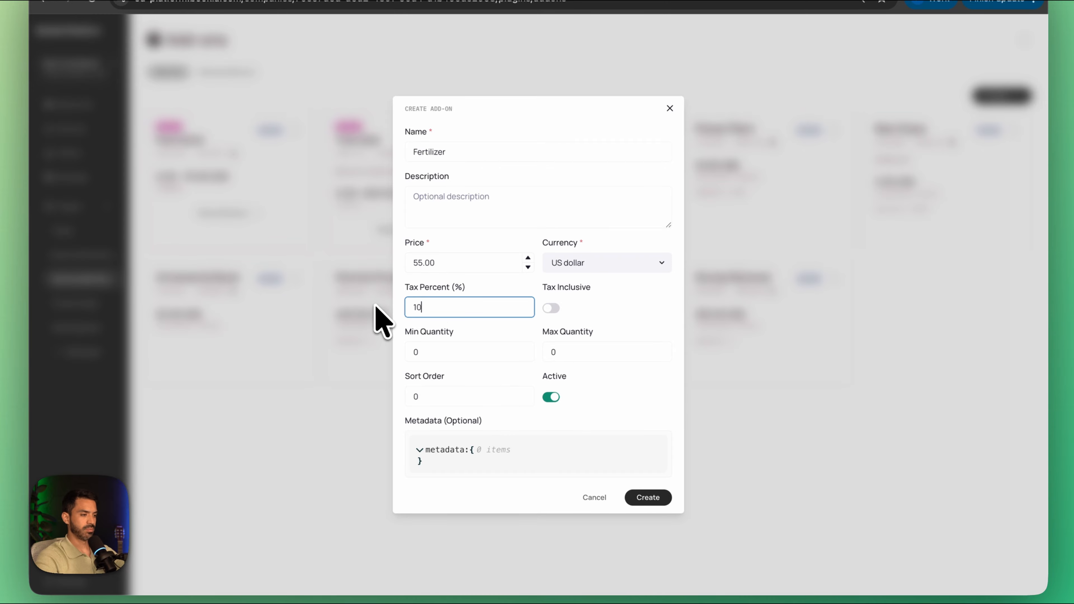
pyautogui.click(552, 308)
pyautogui.click(648, 497)
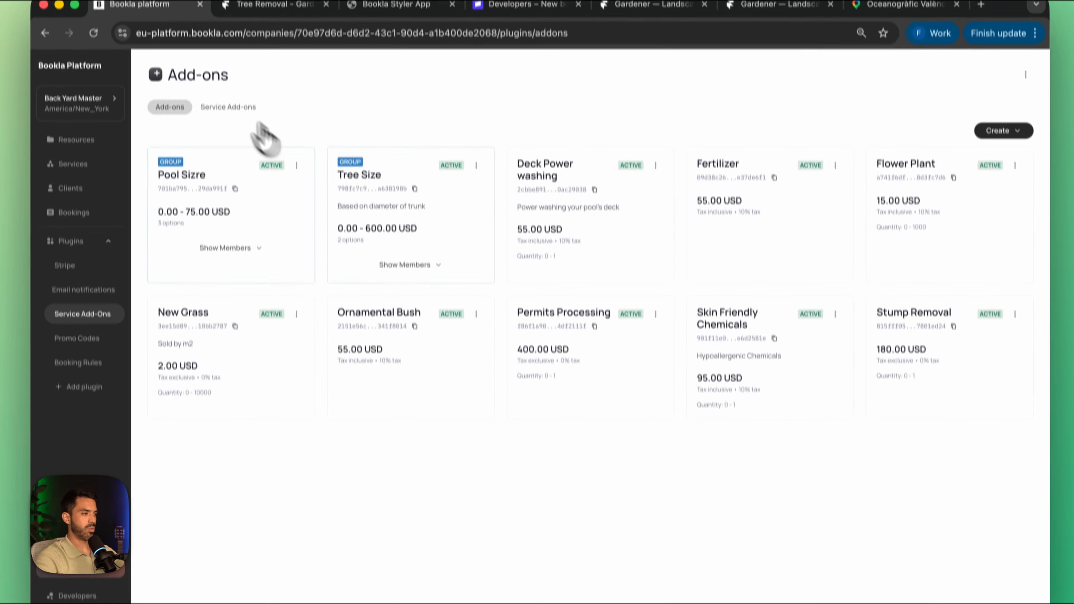
# Step: Link the Fertilizer add-on to the Lawn Mowing service as an optional add-on
pyautogui.click(243, 109)
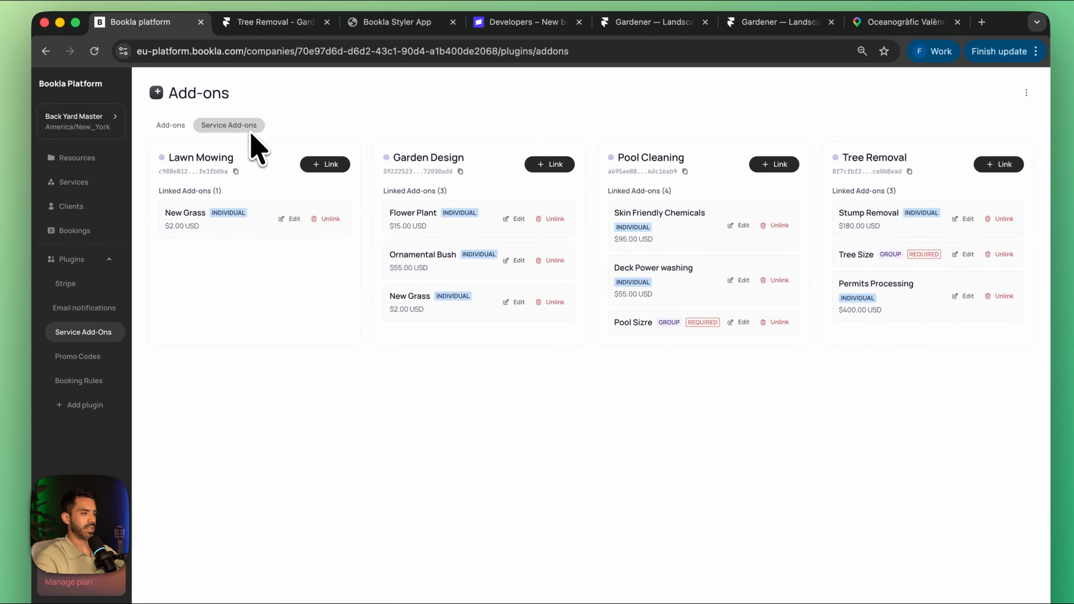
pyautogui.click(339, 149)
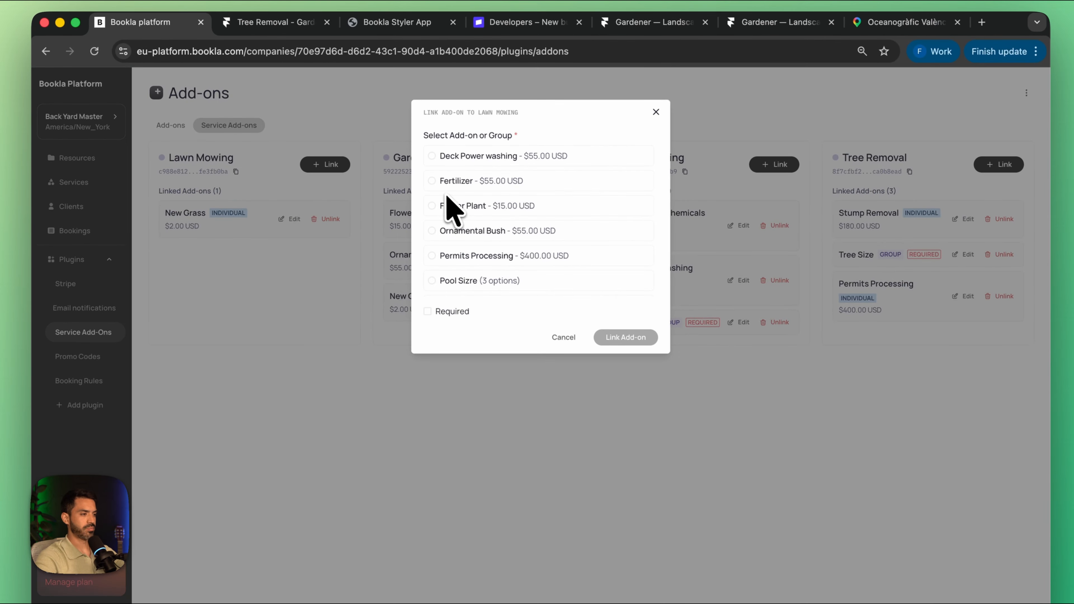
pyautogui.click(454, 181)
pyautogui.click(624, 355)
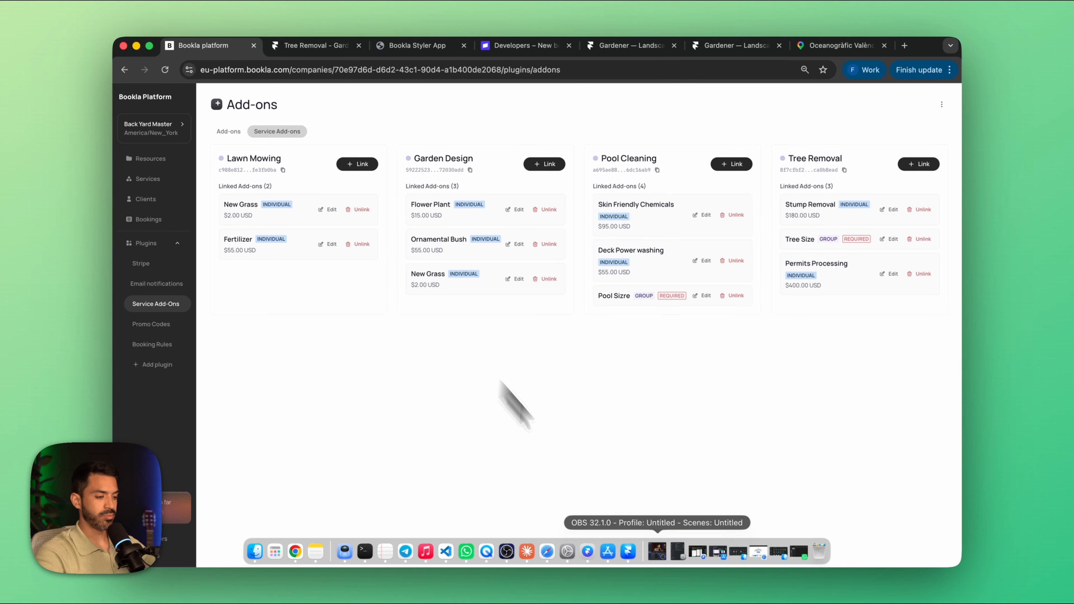
# Step: Switch to Framer and enable add-ons for the Bookla booking component on the Services detail page
pyautogui.click(648, 556)
pyautogui.click(138, 200)
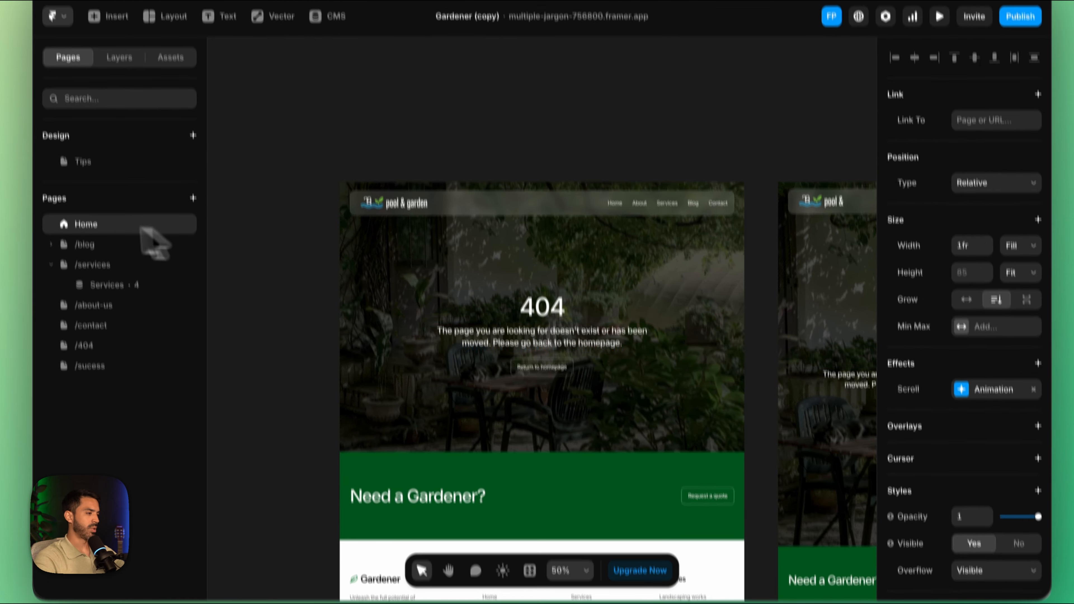
pyautogui.hscroll(3, 681, 288)
pyautogui.scroll(-2, 681, 288)
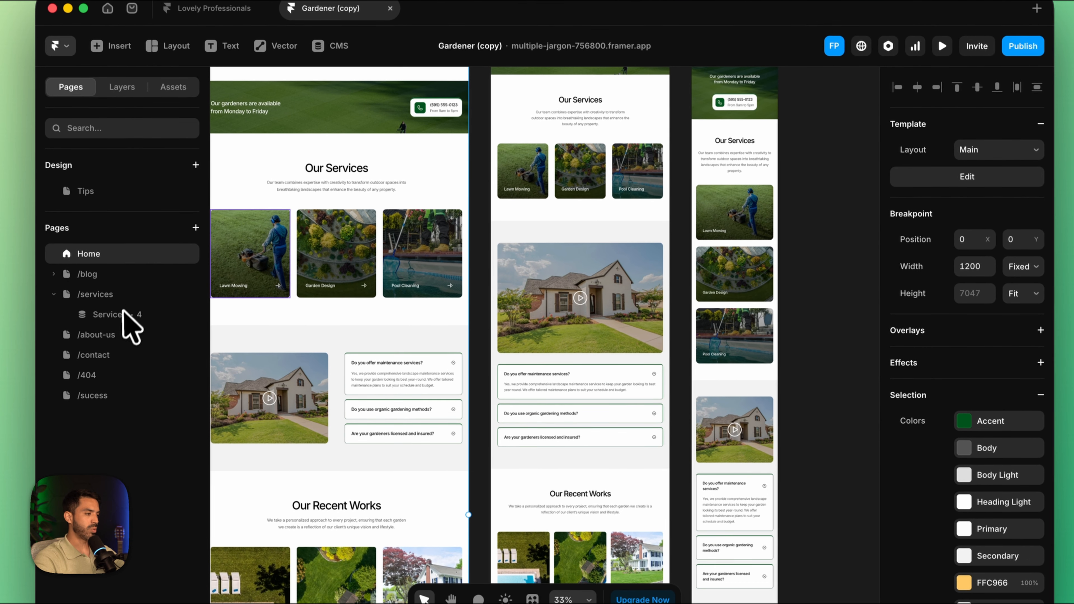
pyautogui.click(123, 313)
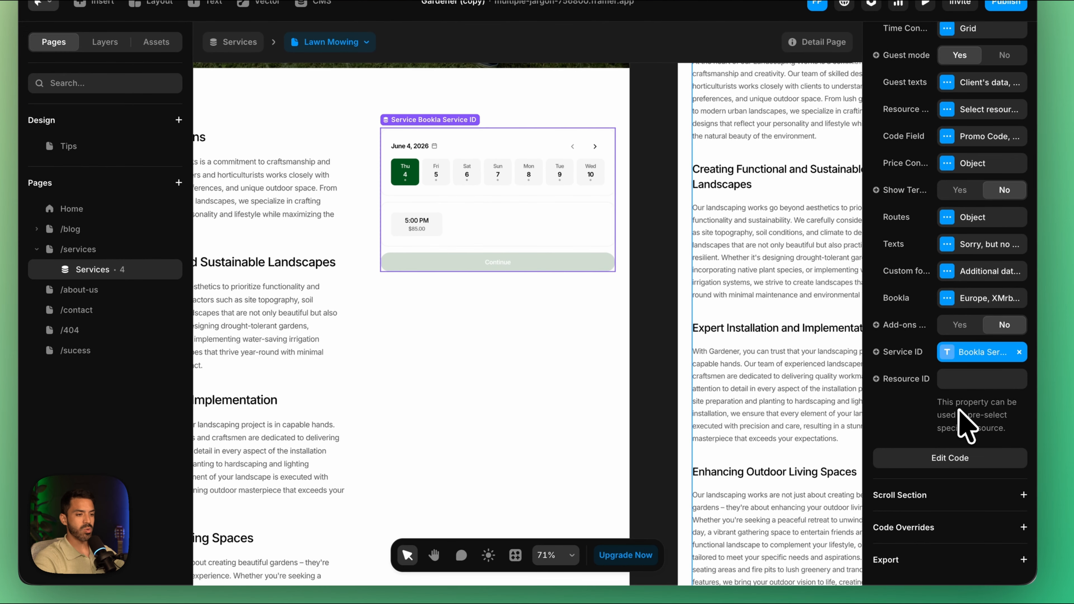
pyautogui.scroll(1, 966, 419)
pyautogui.click(965, 349)
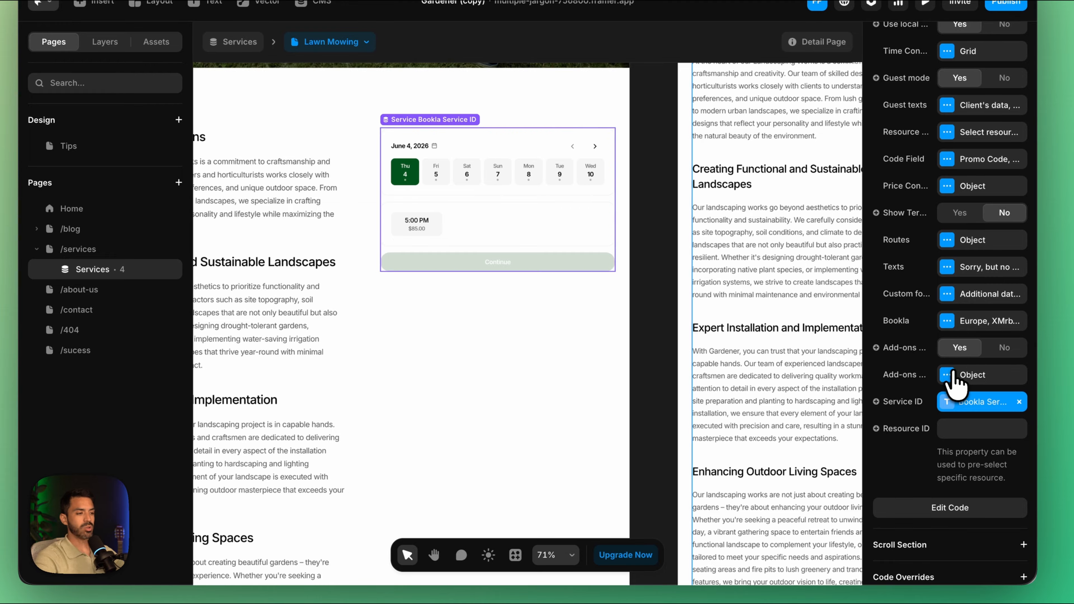
# Step: Set the add-ons title text to "Additional Services" and the total label to "Total Extra Fees"
pyautogui.click(950, 375)
pyautogui.click(800, 411)
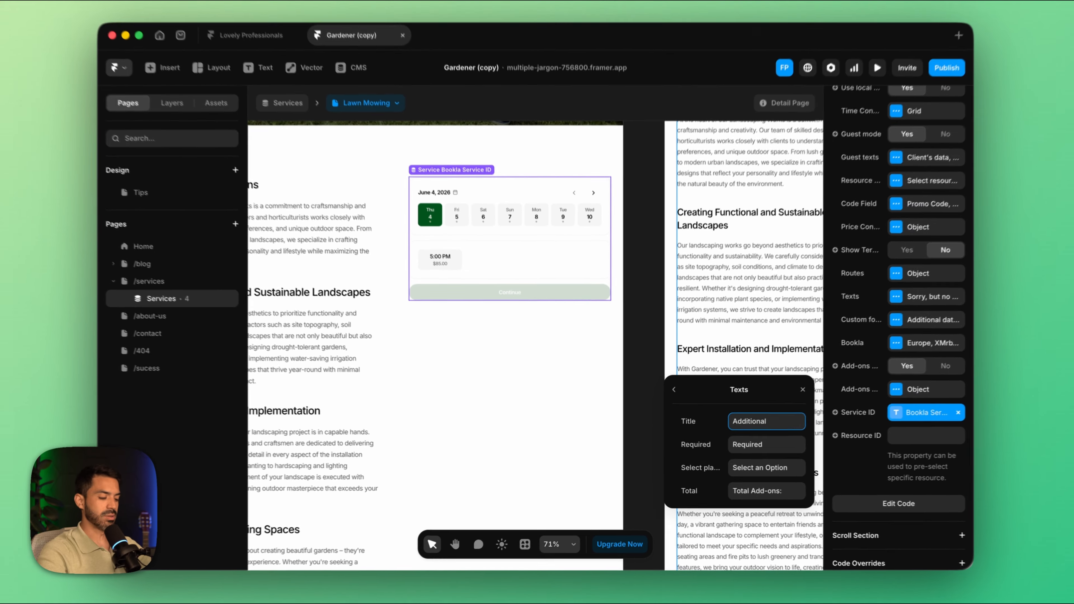
pyautogui.write('Services')
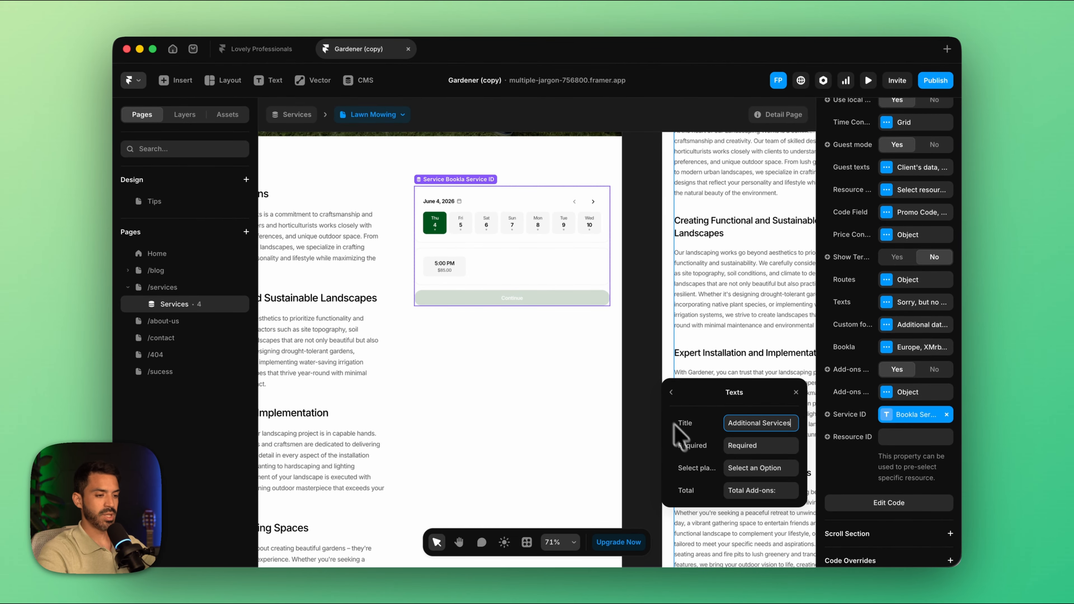
pyautogui.click(774, 491)
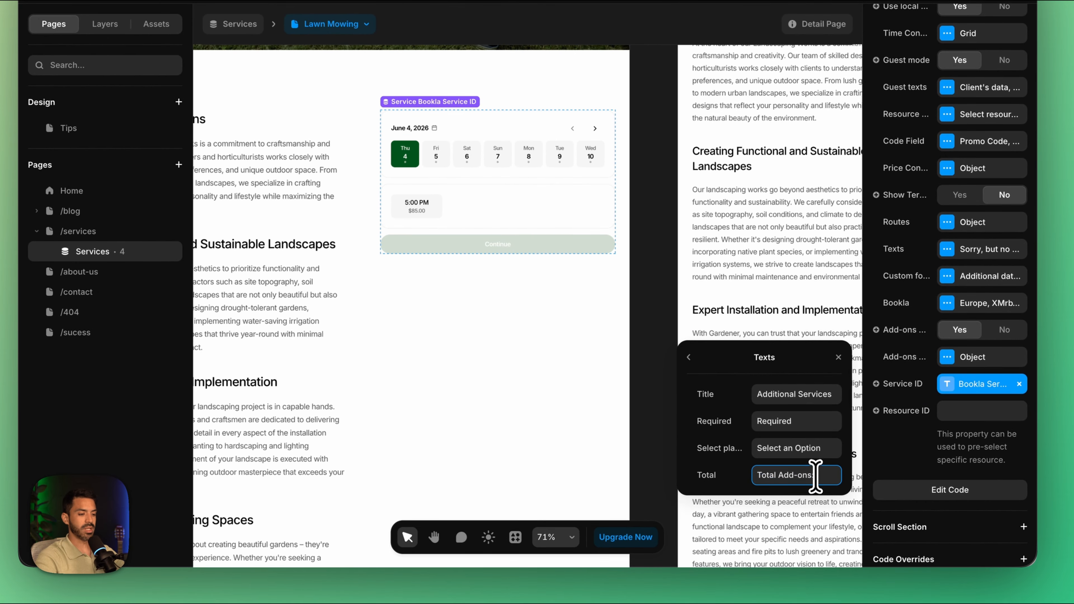
pyautogui.moveTo(817, 477); pyautogui.dragTo(816, 476)
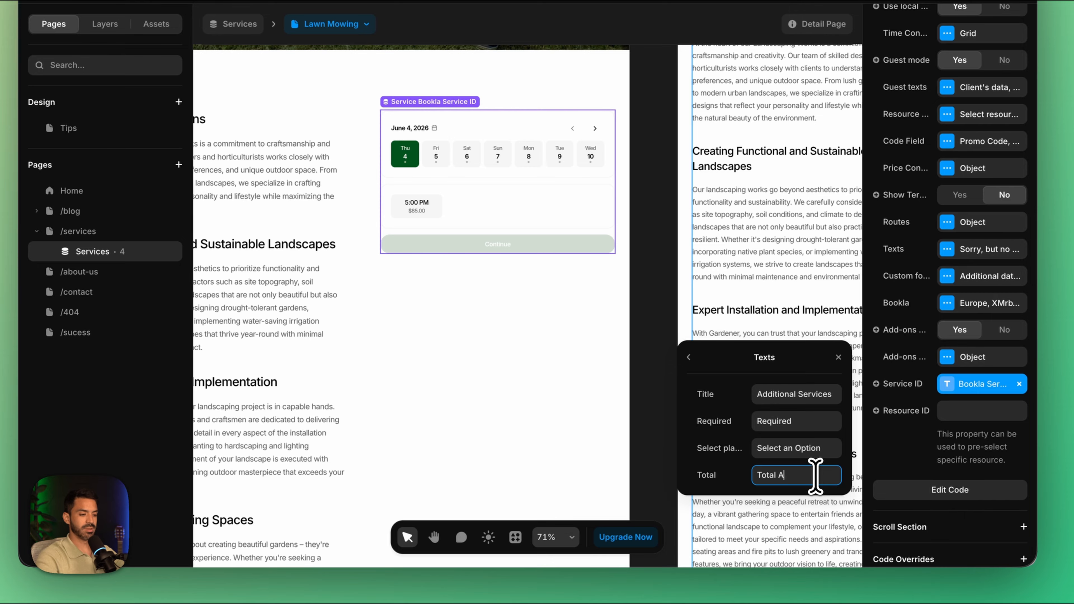
pyautogui.write('Extra Fees:')
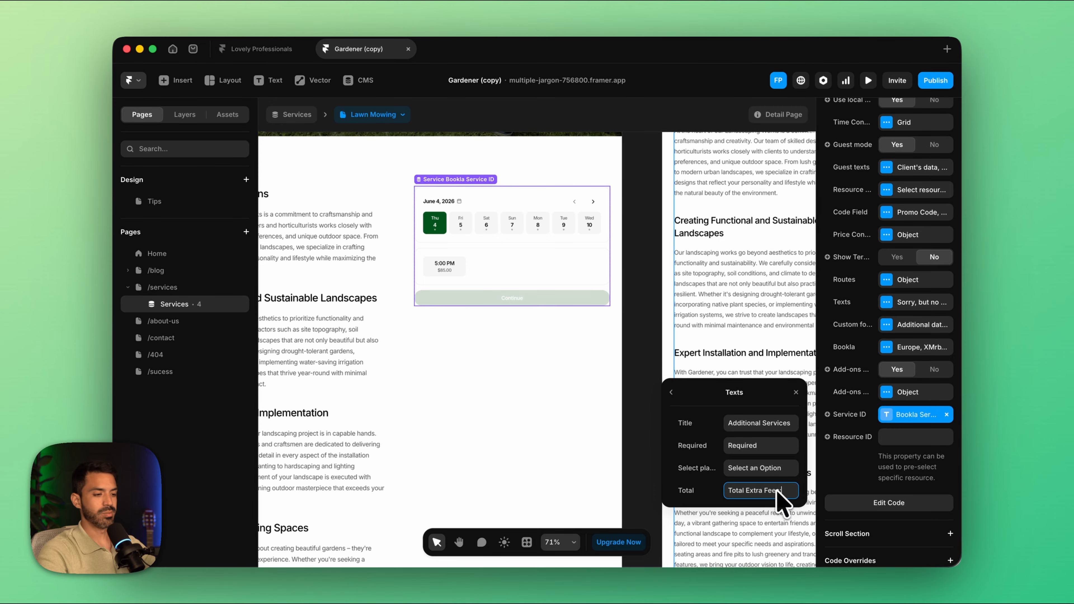
pyautogui.click(796, 392)
# Step: Preview the Lawn Mowing page and choose the June 5, 7:00 AM slot in the booking component
pyautogui.click(868, 80)
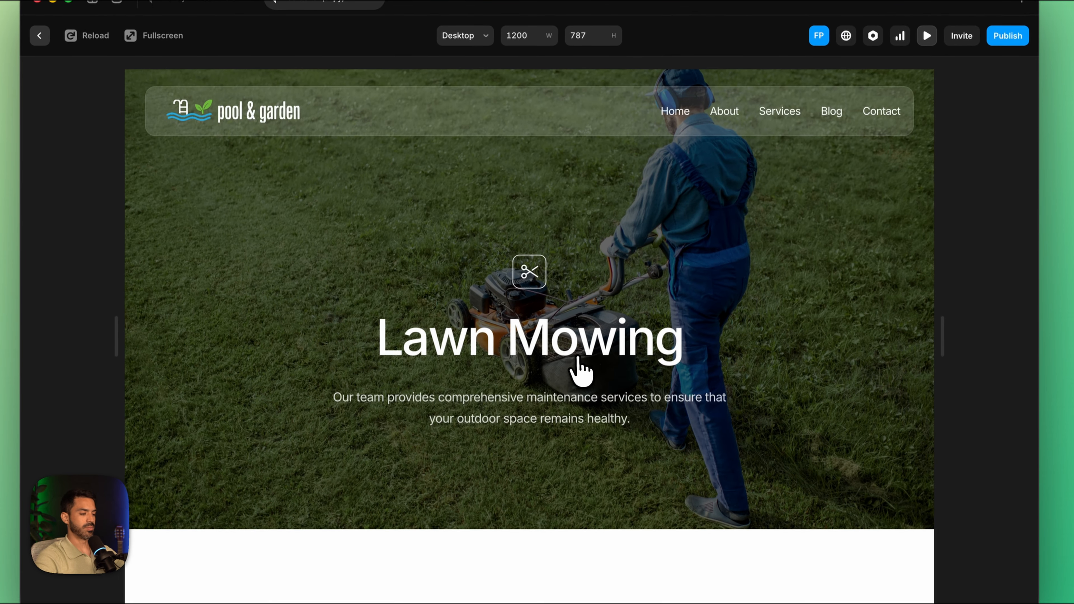
pyautogui.scroll(-10, 583, 368)
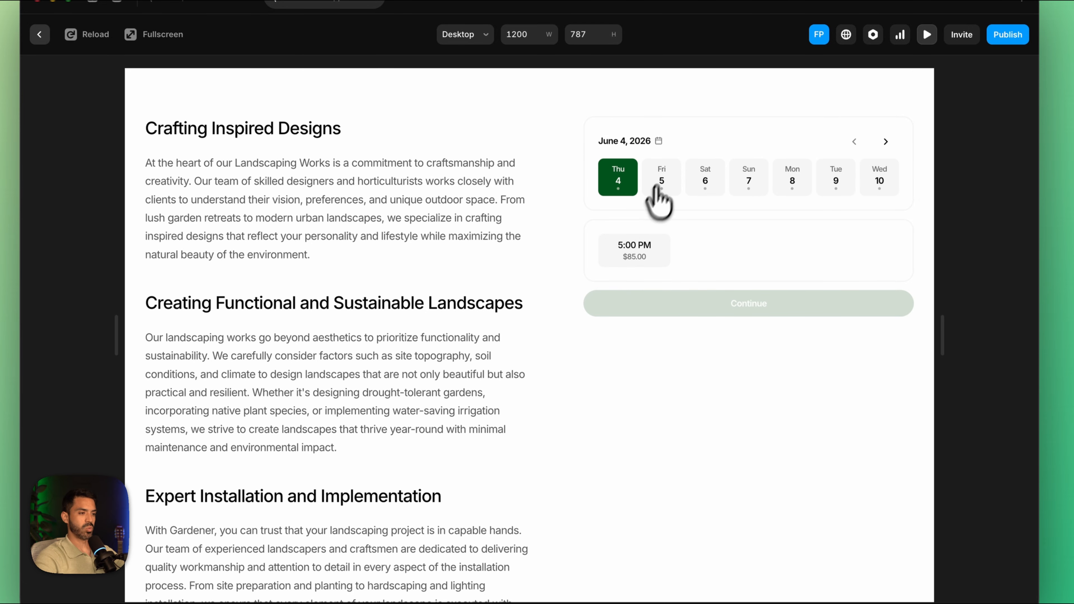
pyautogui.click(666, 177)
pyautogui.click(633, 246)
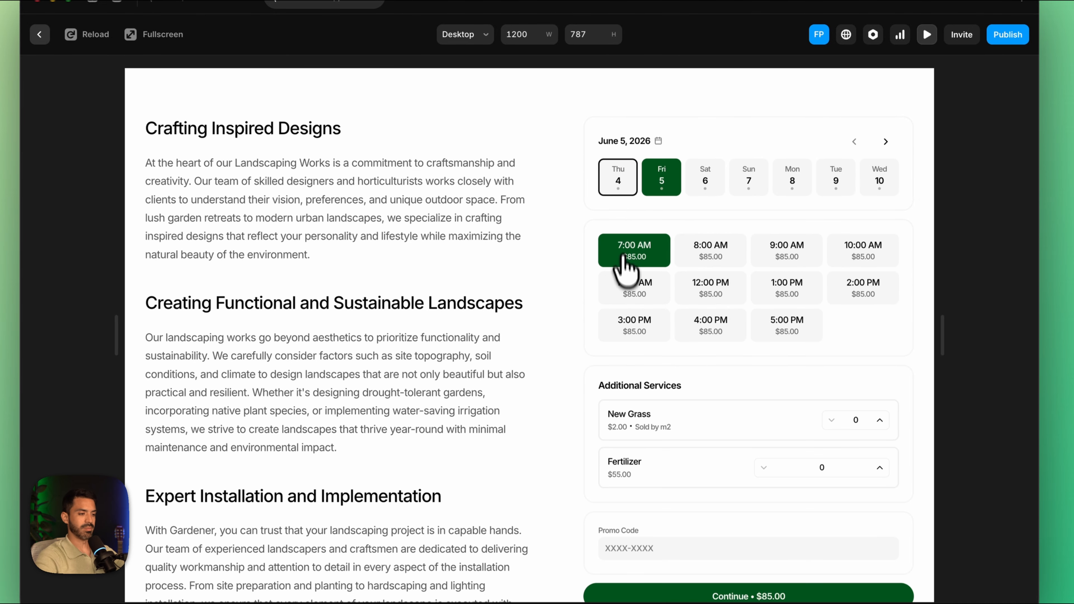
# Step: Test the add-on quantities by choosing 1 New Grass and 4 Fertilizer for the booking
pyautogui.scroll(-3, 634, 459)
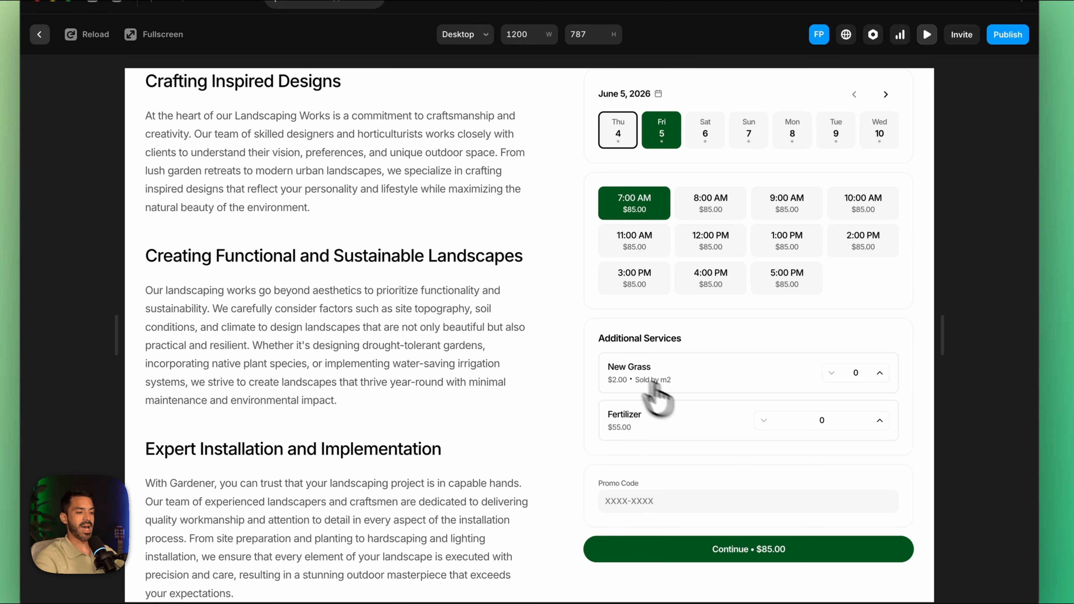
pyautogui.click(880, 374)
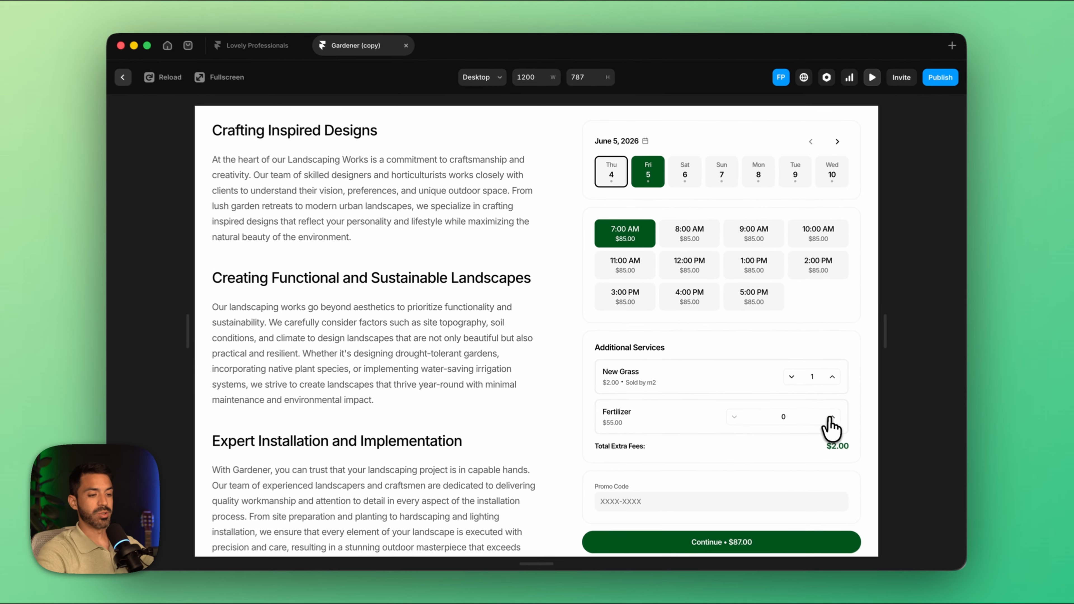
pyautogui.click(880, 421)
pyautogui.click(828, 416)
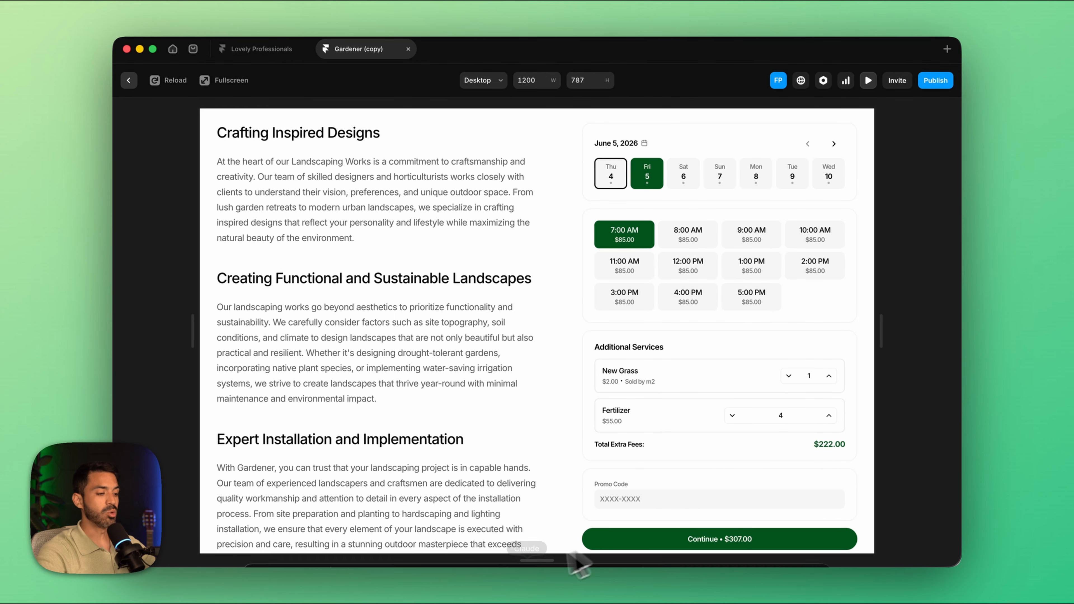
# Step: Switch to the Bookla platform in Chrome and set the Fertilizer add-on's maximum quantity to 1
pyautogui.click(291, 560)
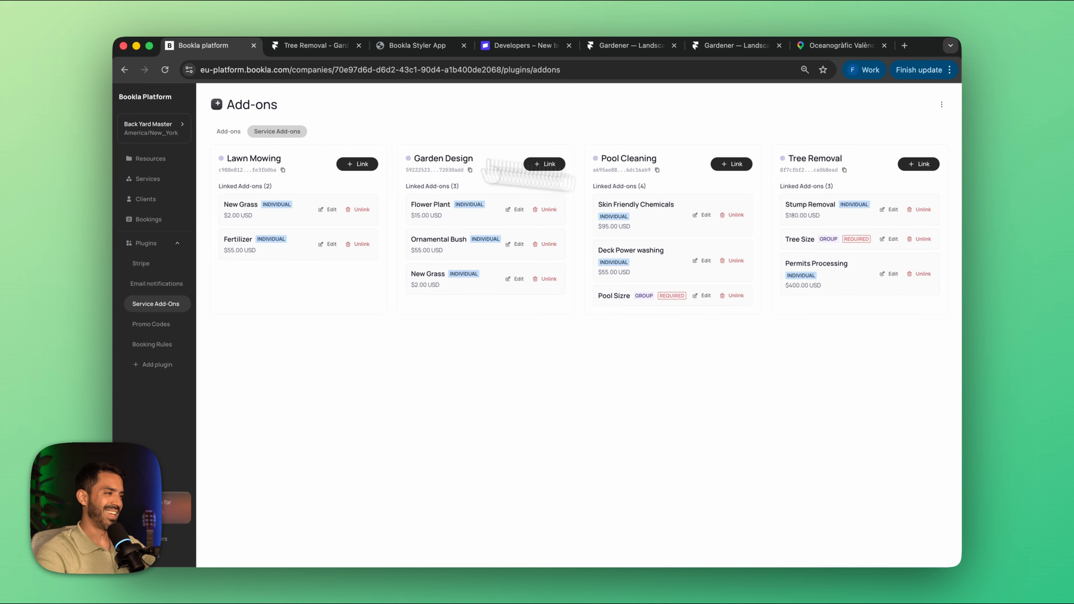
pyautogui.click(229, 131)
pyautogui.click(784, 180)
pyautogui.click(789, 202)
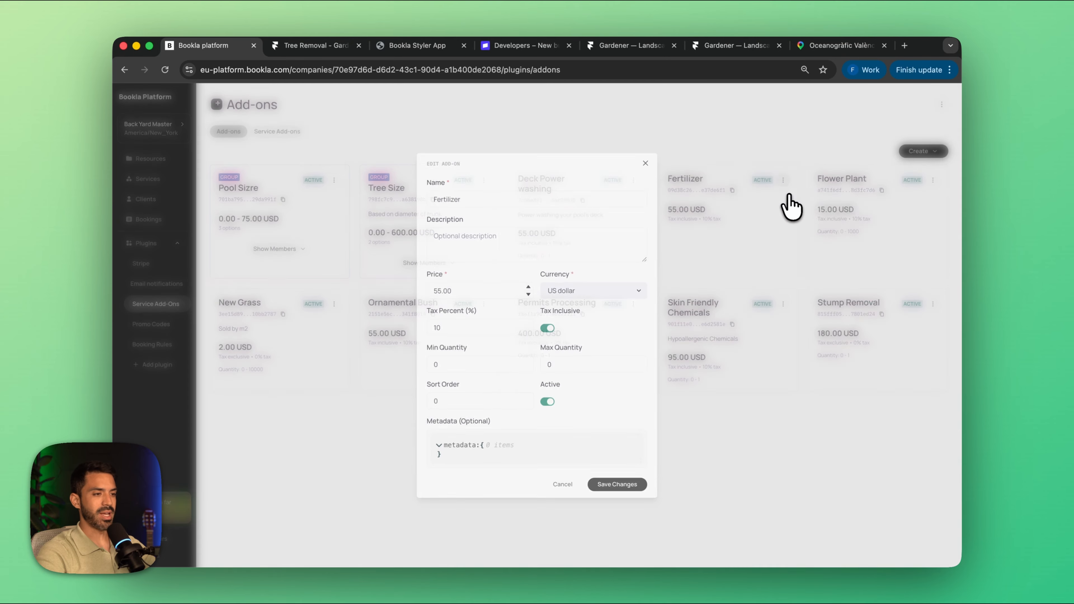
pyautogui.click(596, 364)
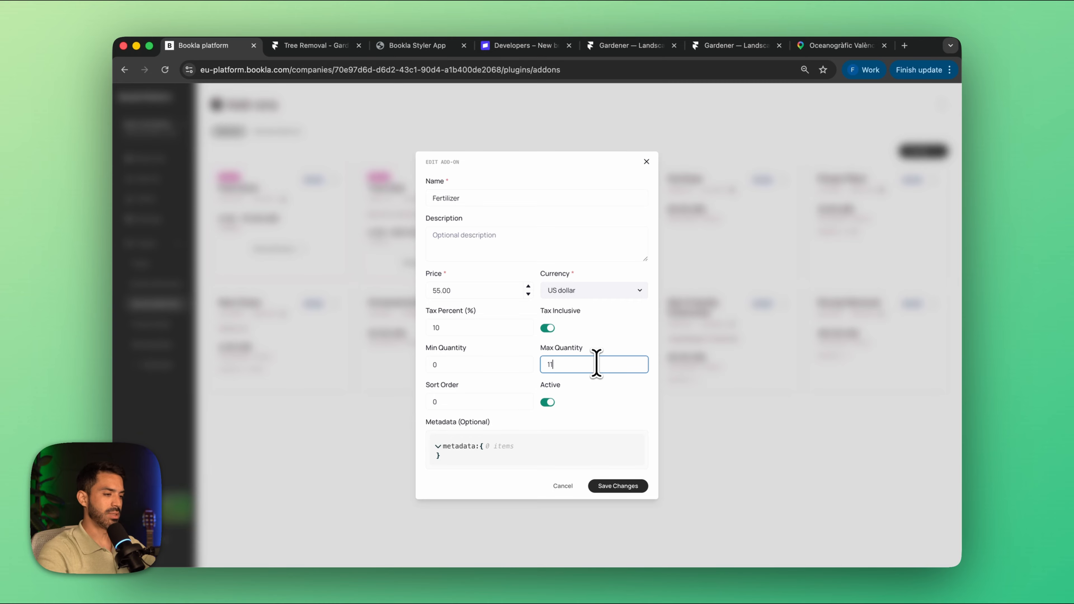
pyautogui.write('1')
pyautogui.click(618, 485)
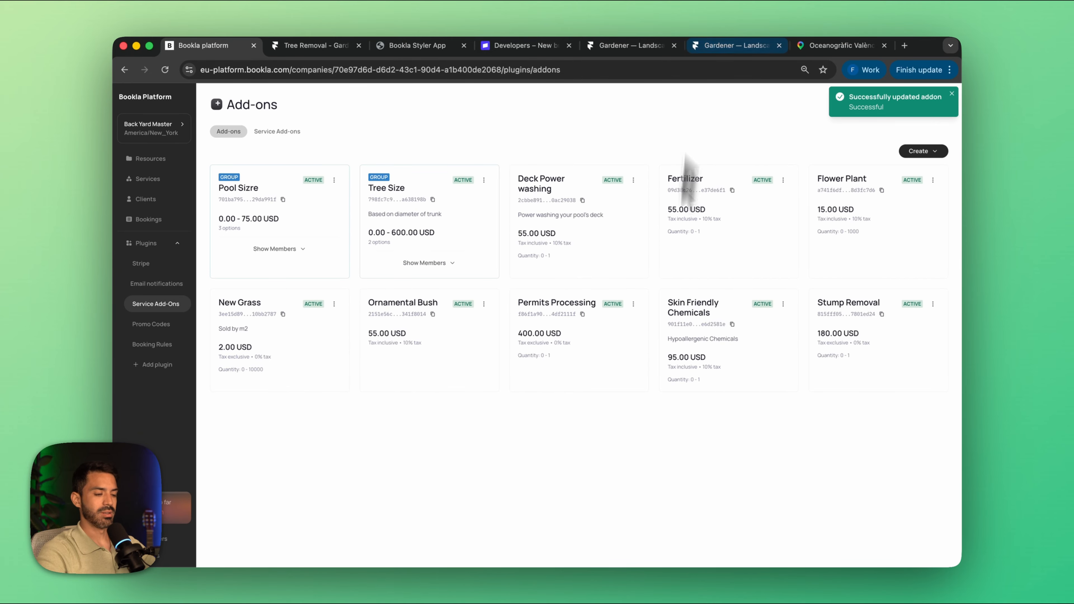
# Step: Return to the Framer preview, choose the 8:00 AM slot, and book Fertilizer plus 45 New Grass as extras
pyautogui.click(641, 571)
pyautogui.click(686, 239)
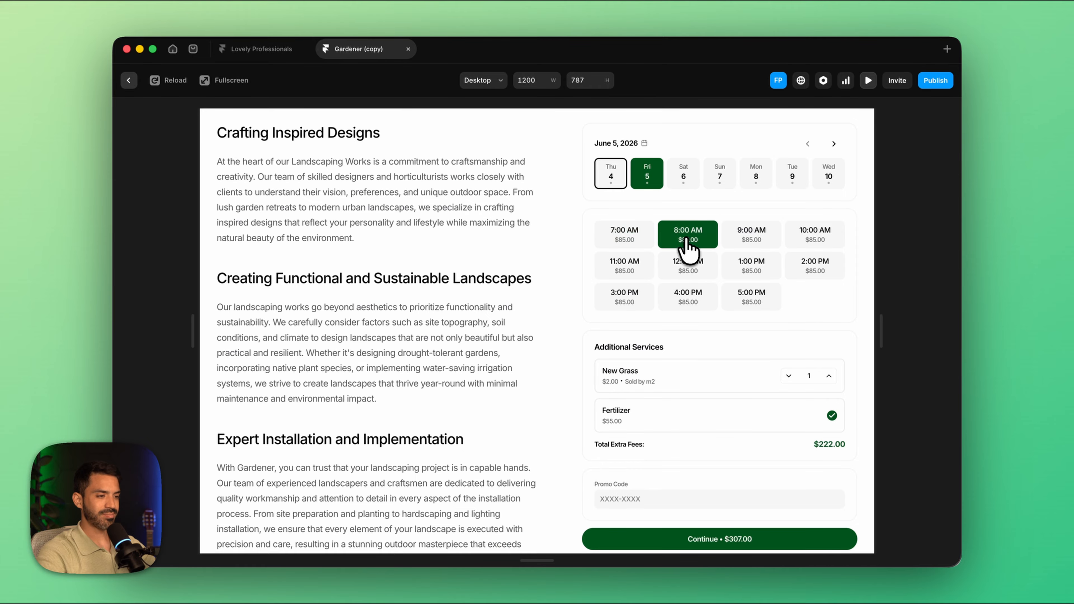
pyautogui.click(832, 418)
pyautogui.click(832, 419)
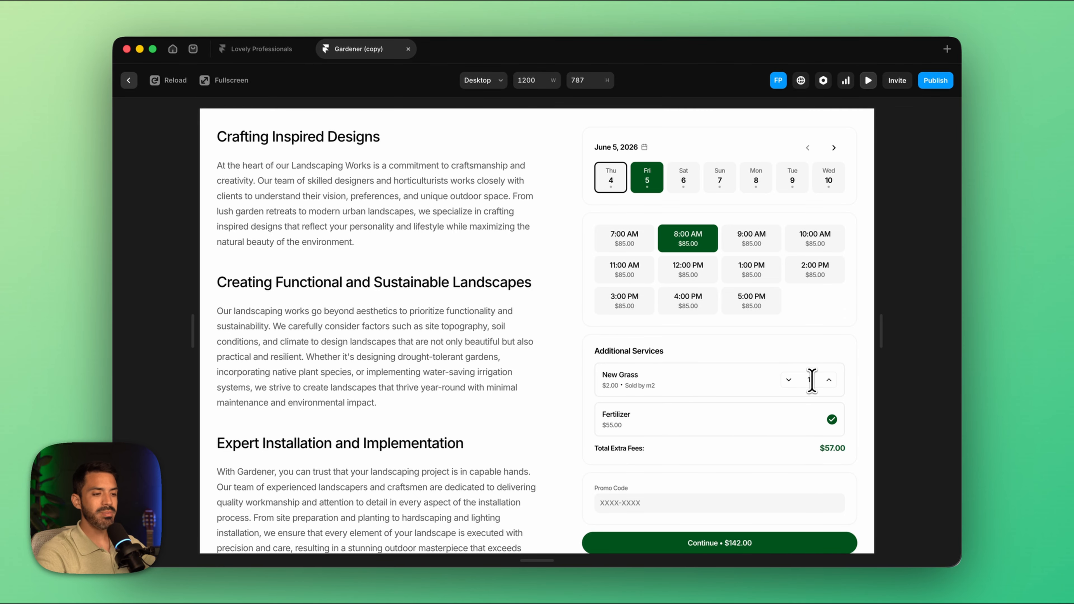
pyautogui.write('45')
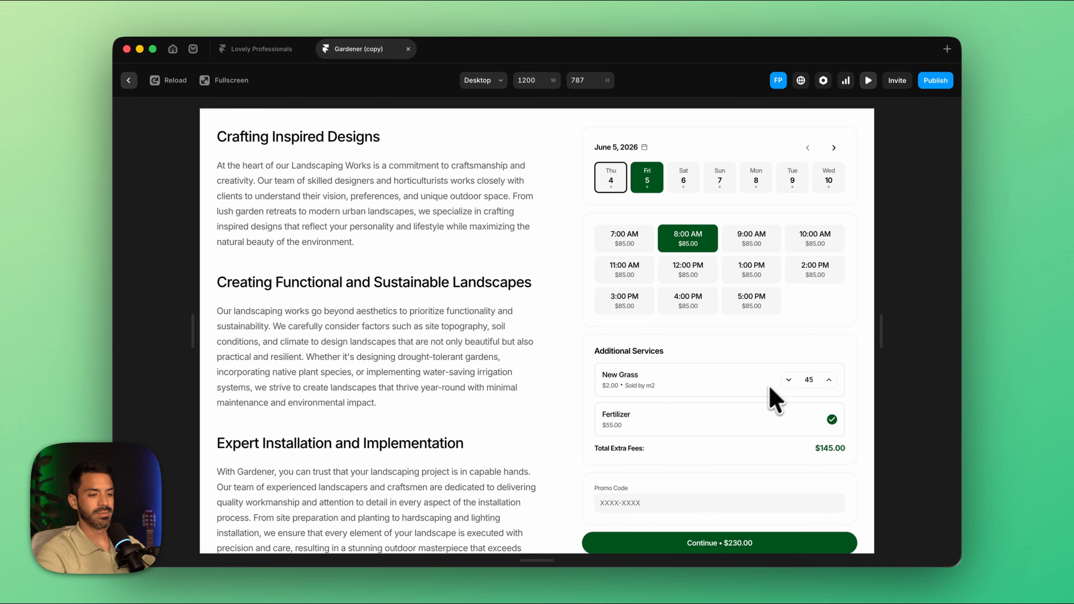
# Step: Apply the promo code GARDEN to the Lawn Mowing booking
pyautogui.scroll(-2, 803, 463)
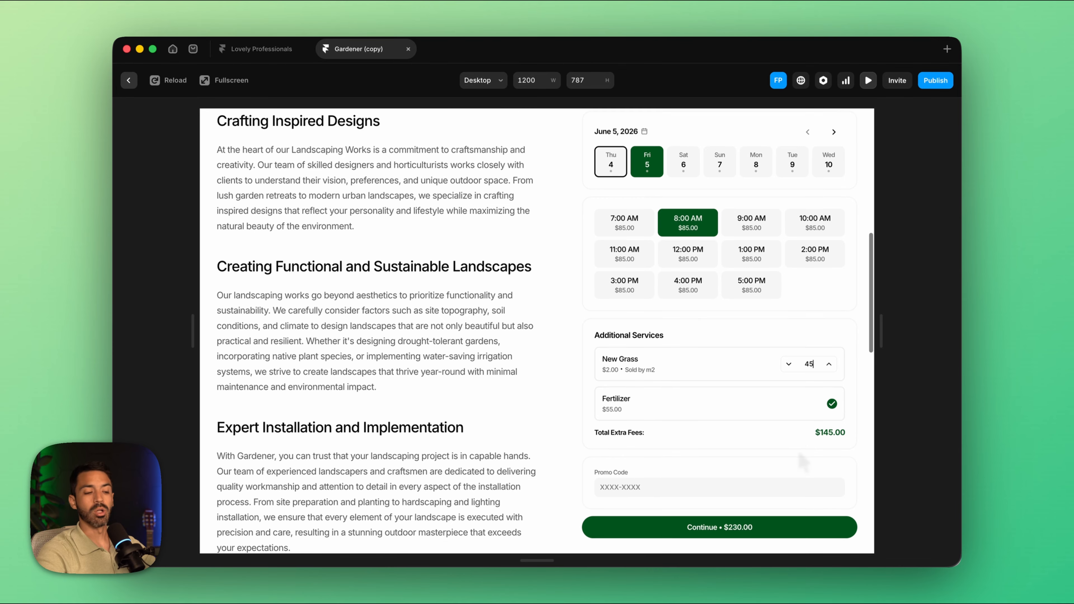
pyautogui.click(671, 462)
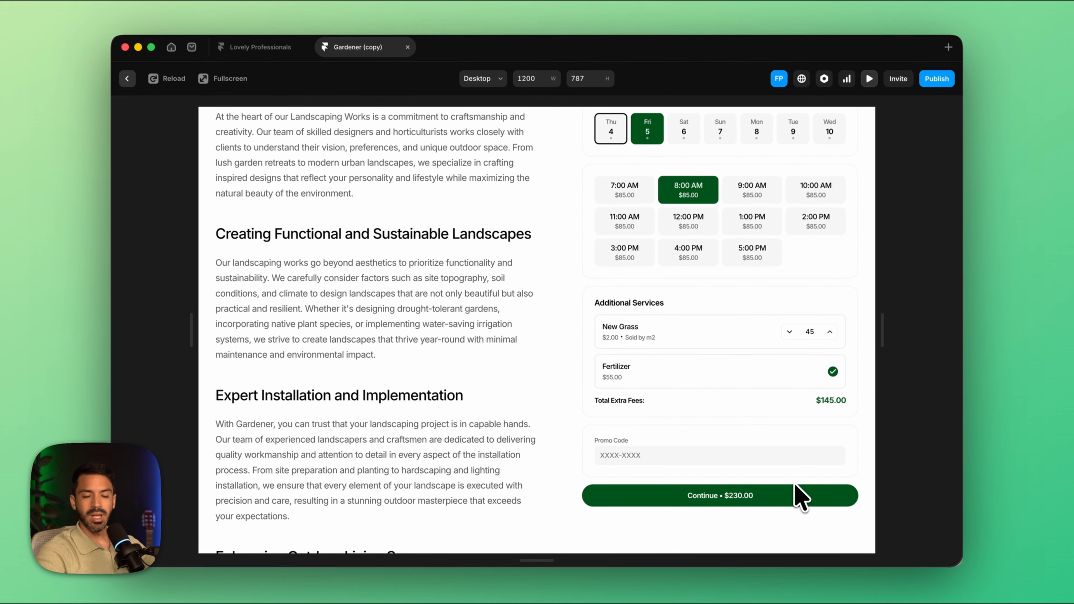
pyautogui.scroll(3, 763, 362)
pyautogui.scroll(-5, 730, 391)
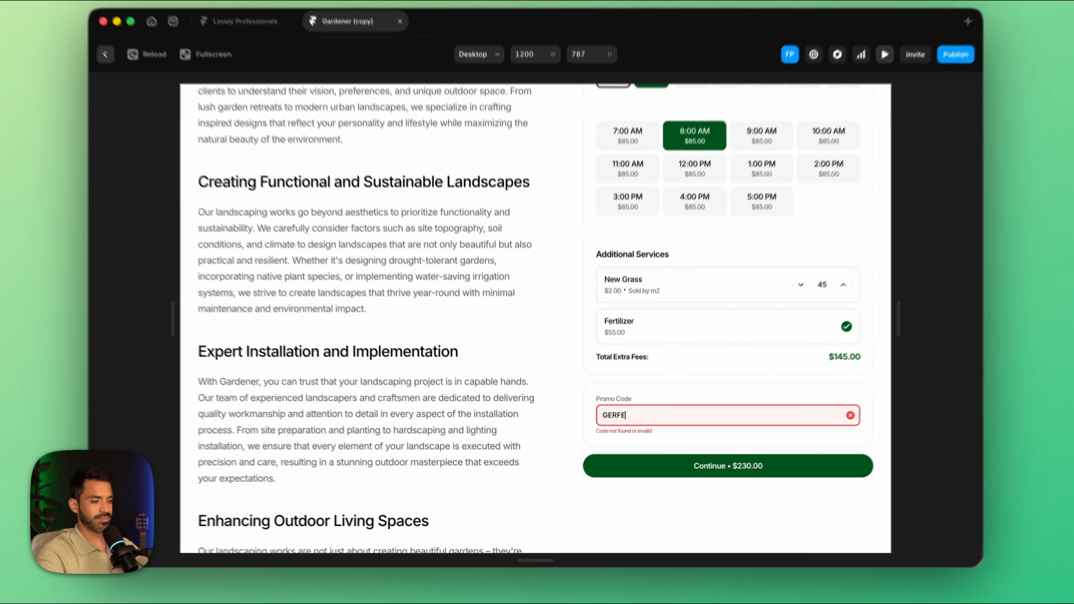
pyautogui.press('BackSpace')
pyautogui.press('BackSpace')
pyautogui.press('BackSpace')
pyautogui.press('BackSpace')
pyautogui.press('BackSpace')
pyautogui.write('ARDEN')
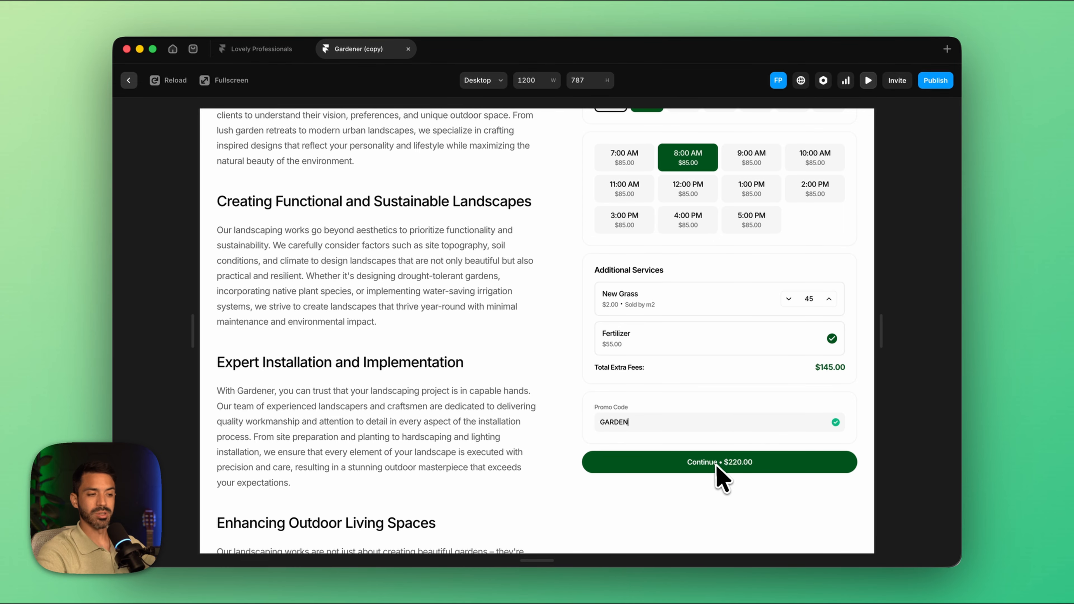
# Step: Continue to the client's data form, enter the client's first name, last name and e-mail, and make the booking
pyautogui.scroll(2, 720, 478)
pyautogui.click(677, 511)
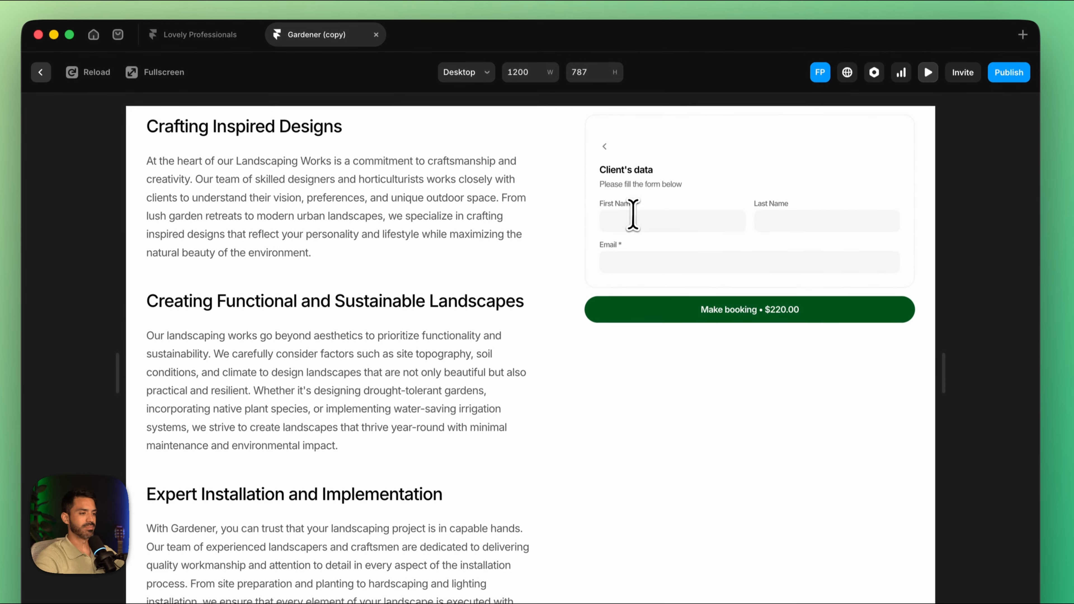
pyautogui.click(623, 200)
pyautogui.press('Tab')
pyautogui.press('Tab')
pyautogui.write('bookla.client.com')
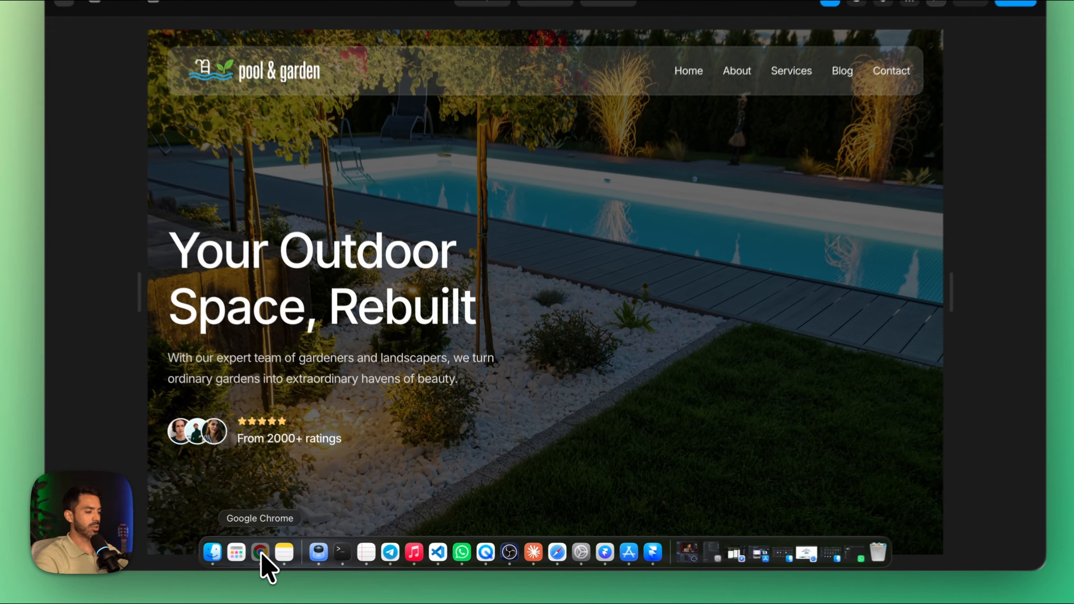
# Step: Switch to the Bookla platform in Chrome and change the Garden Design service's booking policy to Needs prepayment
pyautogui.click(292, 551)
pyautogui.click(79, 105)
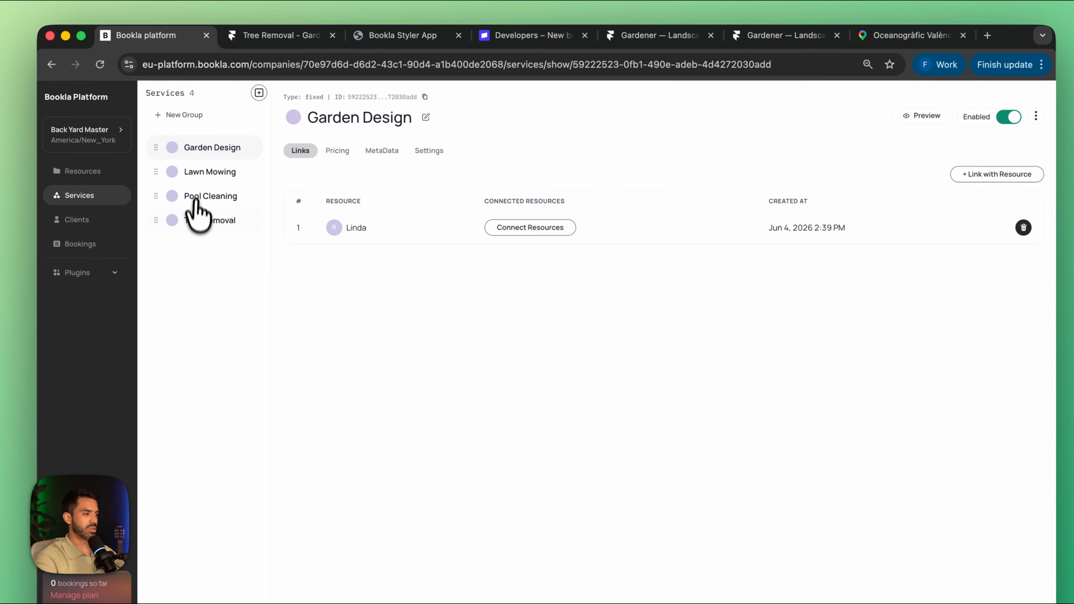
pyautogui.click(429, 150)
pyautogui.click(309, 205)
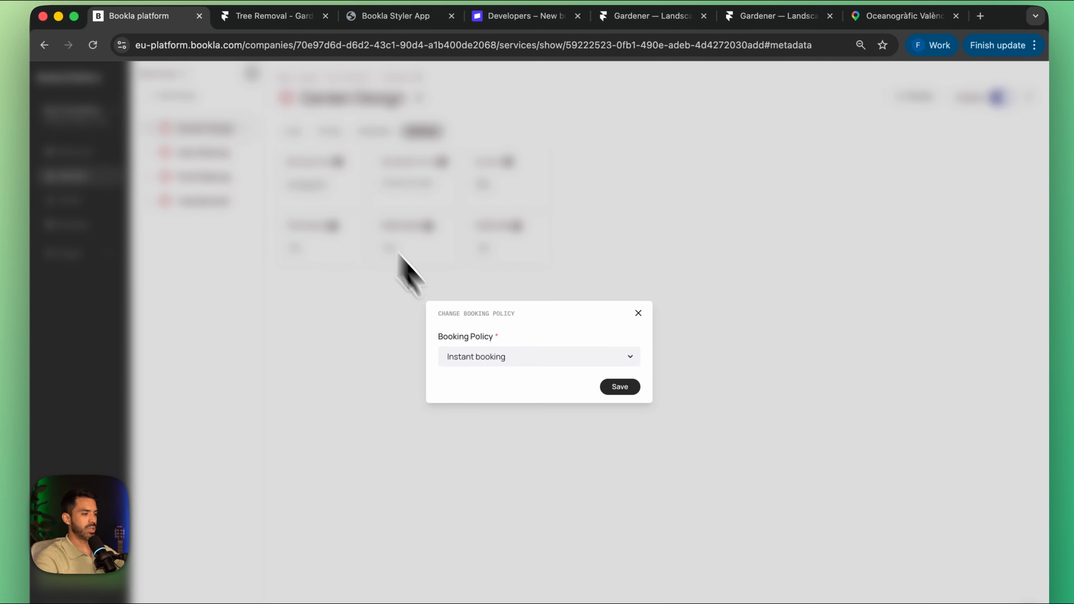
pyautogui.click(493, 381)
pyautogui.click(492, 387)
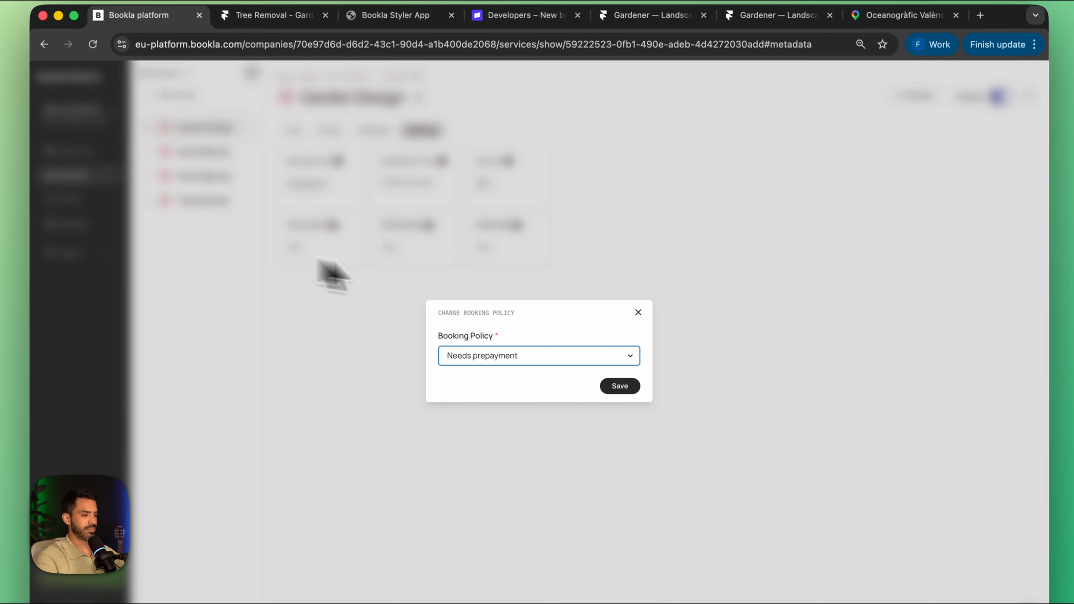
pyautogui.click(619, 385)
# Step: Change the Lawn Mowing service's booking policy to Needs prepayment and save it
pyautogui.click(201, 130)
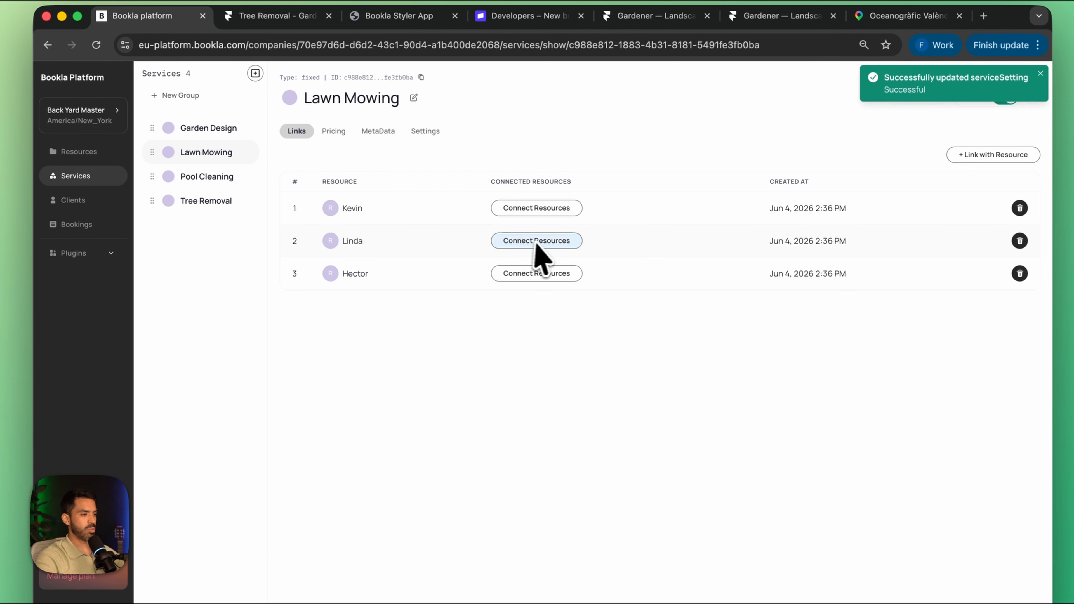
pyautogui.click(423, 133)
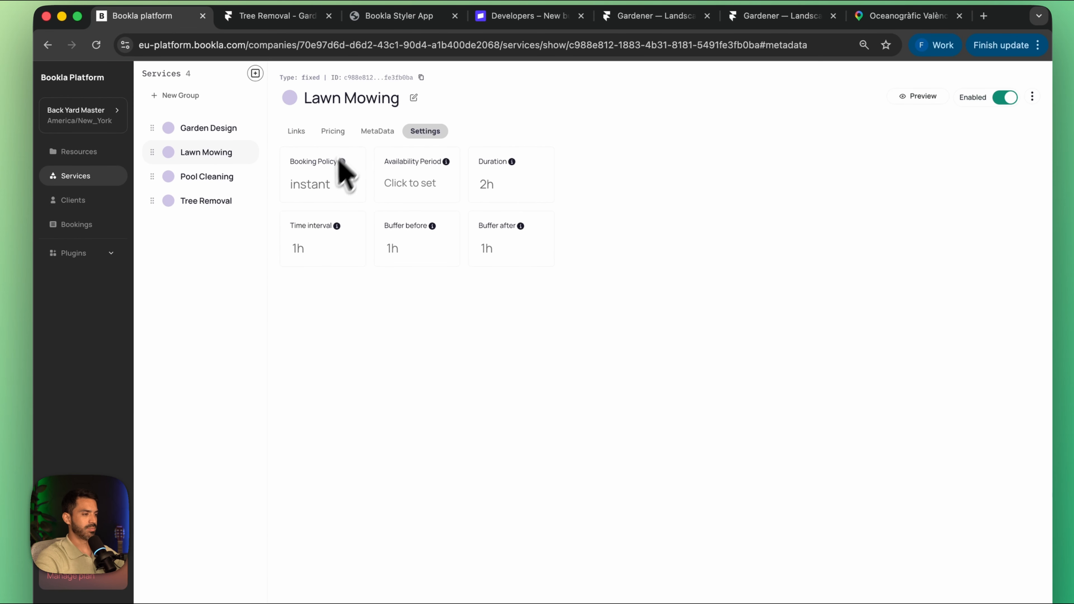
pyautogui.click(335, 177)
pyautogui.click(507, 355)
pyautogui.click(510, 385)
pyautogui.click(618, 388)
# Step: Change the Pool Cleaning service's booking policy to Needs prepayment and save it
pyautogui.click(206, 175)
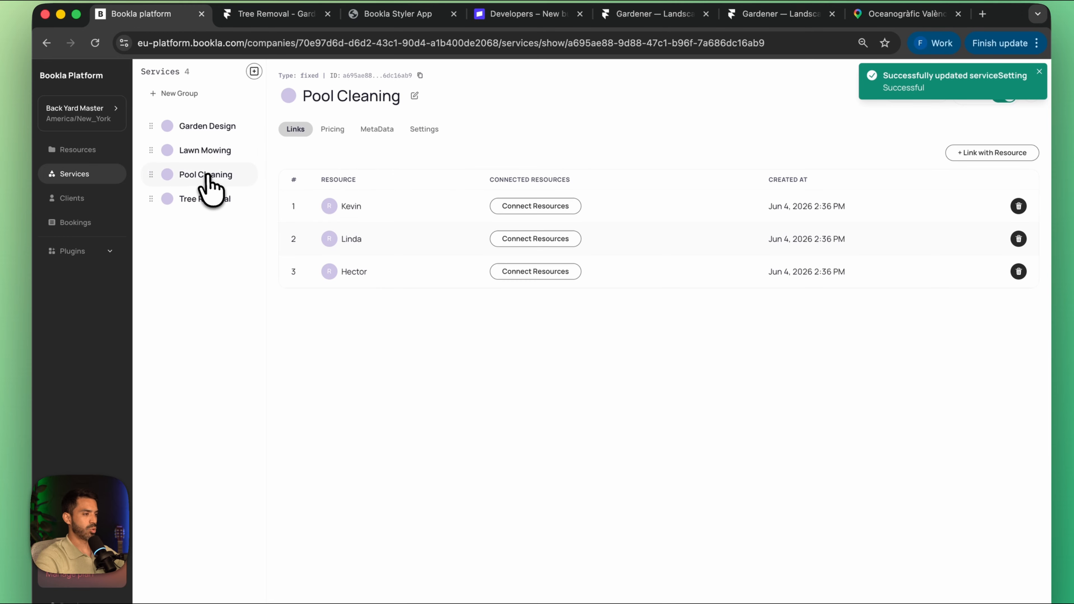
pyautogui.click(423, 135)
pyautogui.click(324, 184)
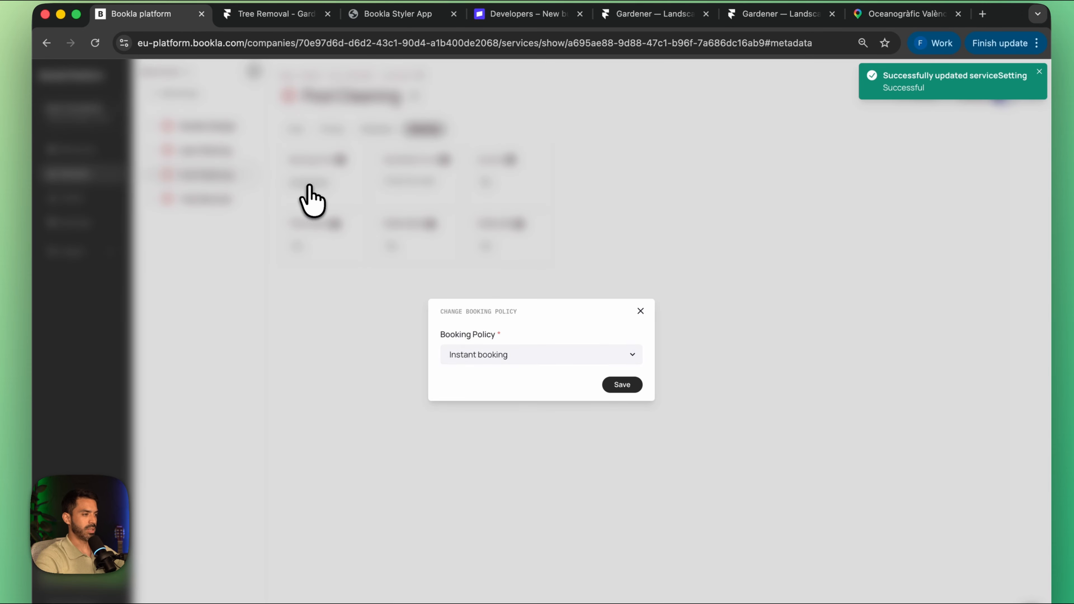
pyautogui.click(487, 355)
pyautogui.click(508, 384)
pyautogui.click(619, 383)
# Step: Select Needs confirmation as the booking policy for the Tree Removal service
pyautogui.click(204, 199)
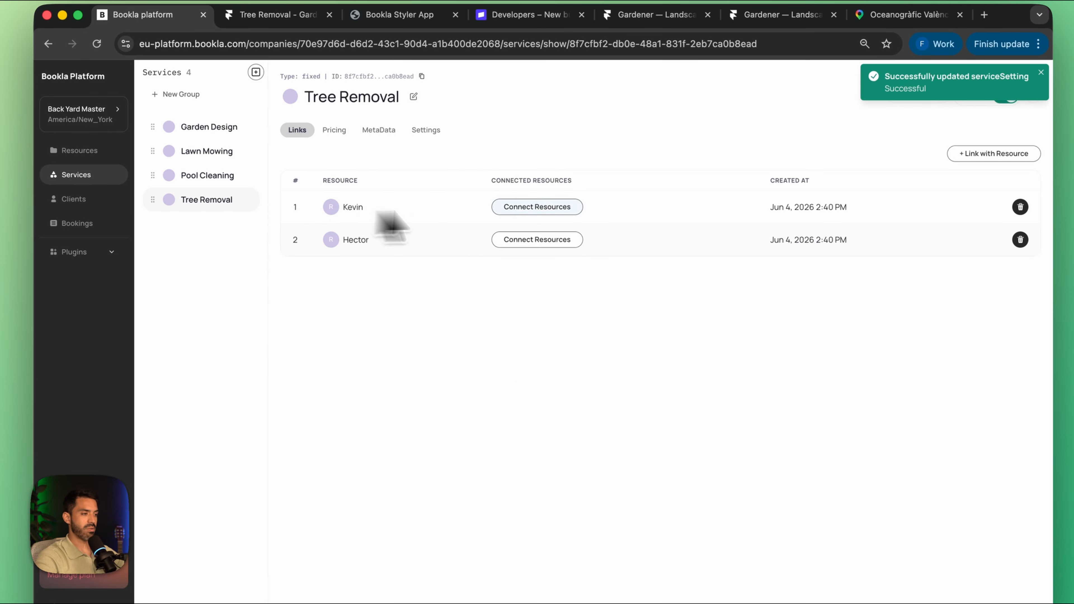
pyautogui.click(427, 132)
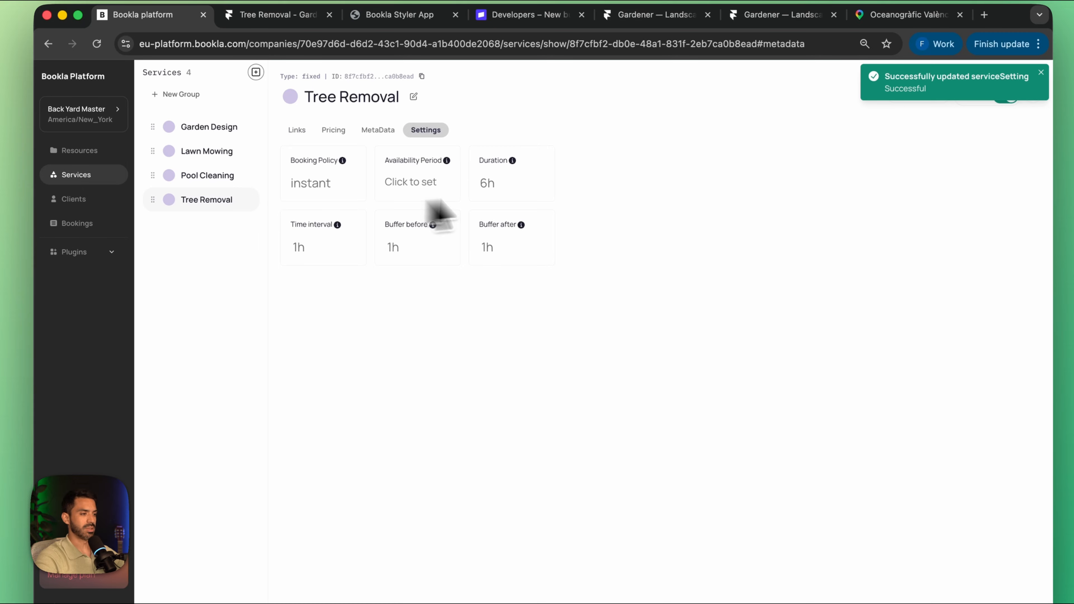
pyautogui.click(324, 184)
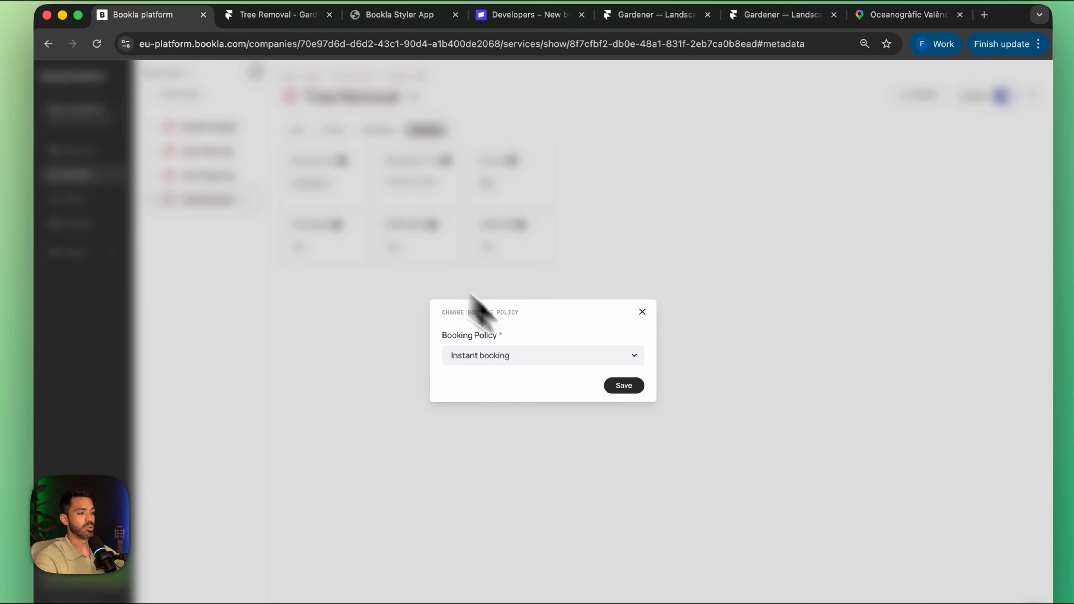
pyautogui.click(554, 356)
pyautogui.click(516, 369)
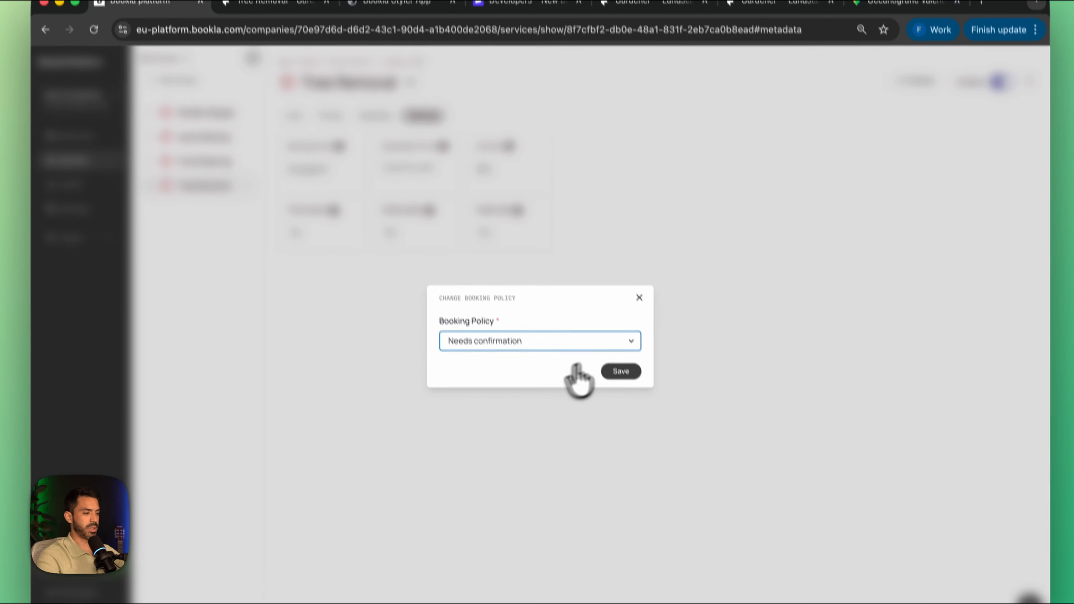
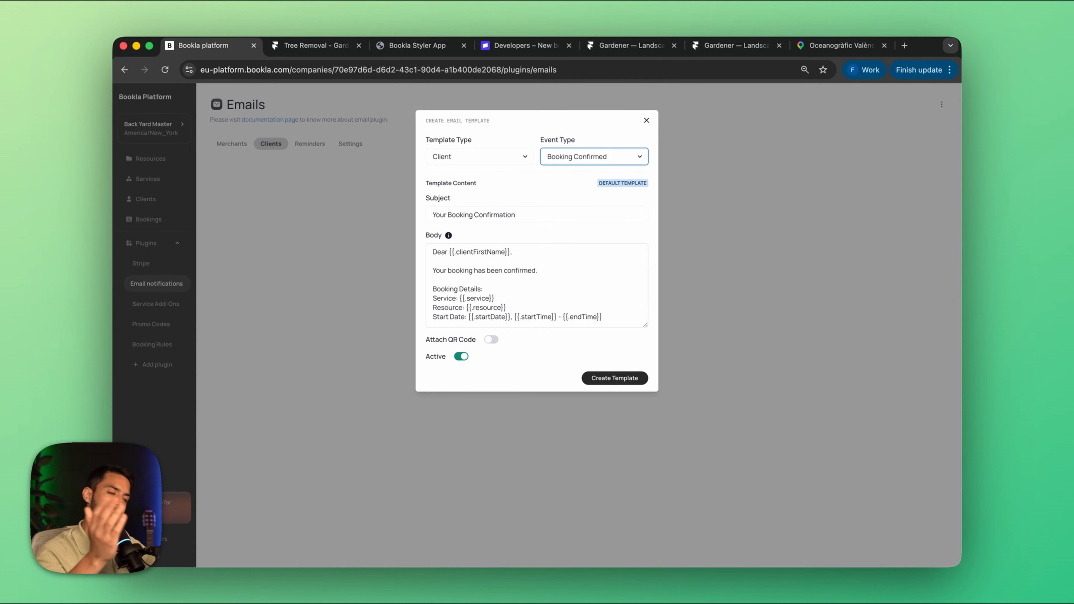
# Step: Replace the Booking Confirmed client template's subject with "Your Service Was Booked Successfully"
pyautogui.click(550, 215)
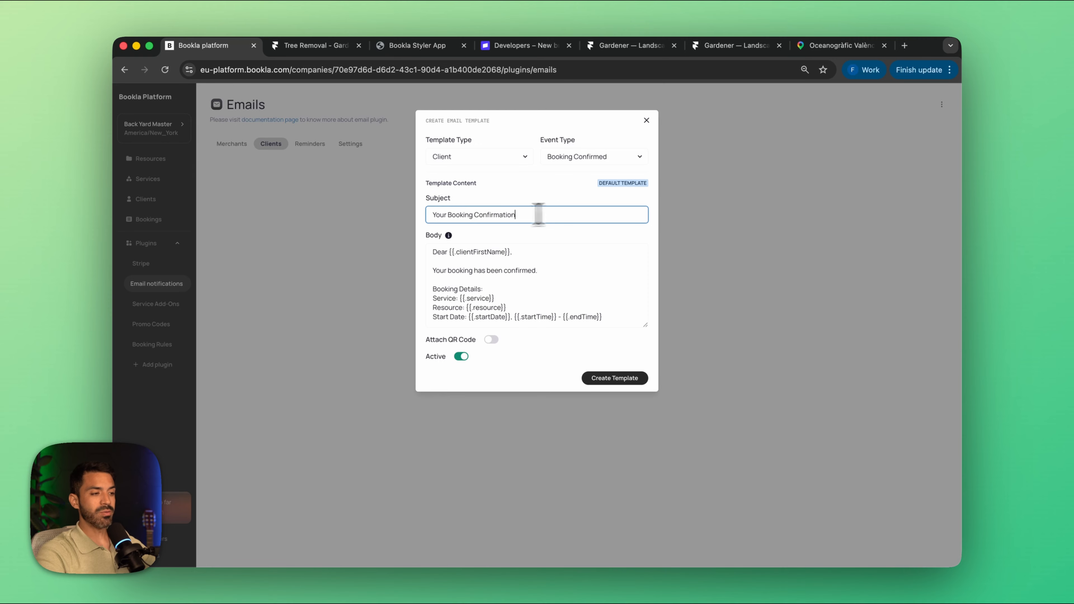
pyautogui.moveTo(547, 214); pyautogui.dragTo(363, 220)
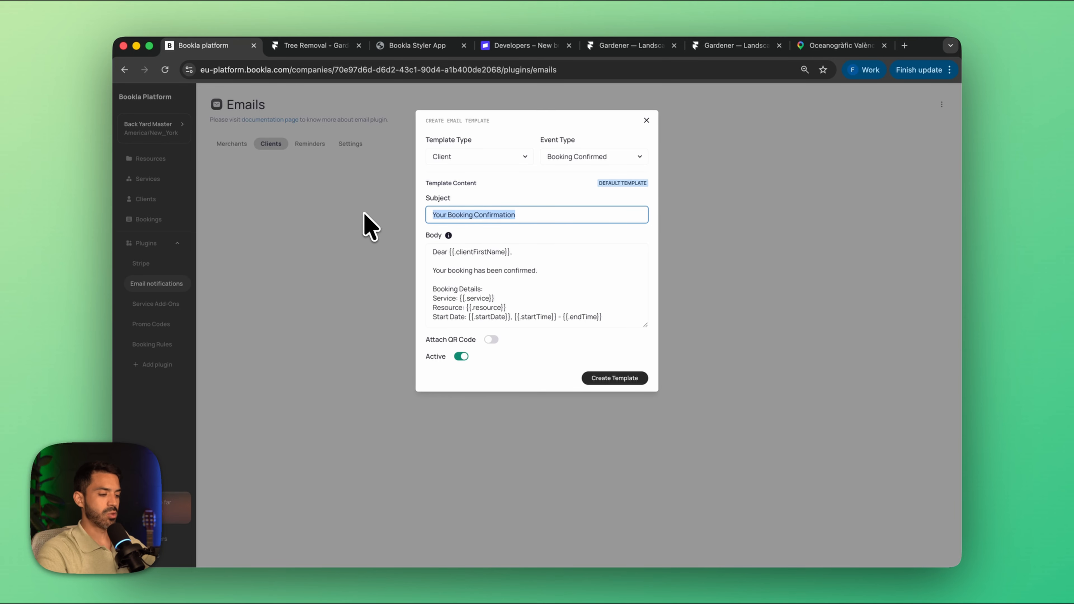
pyautogui.write('Your Service Was Booked Succes')
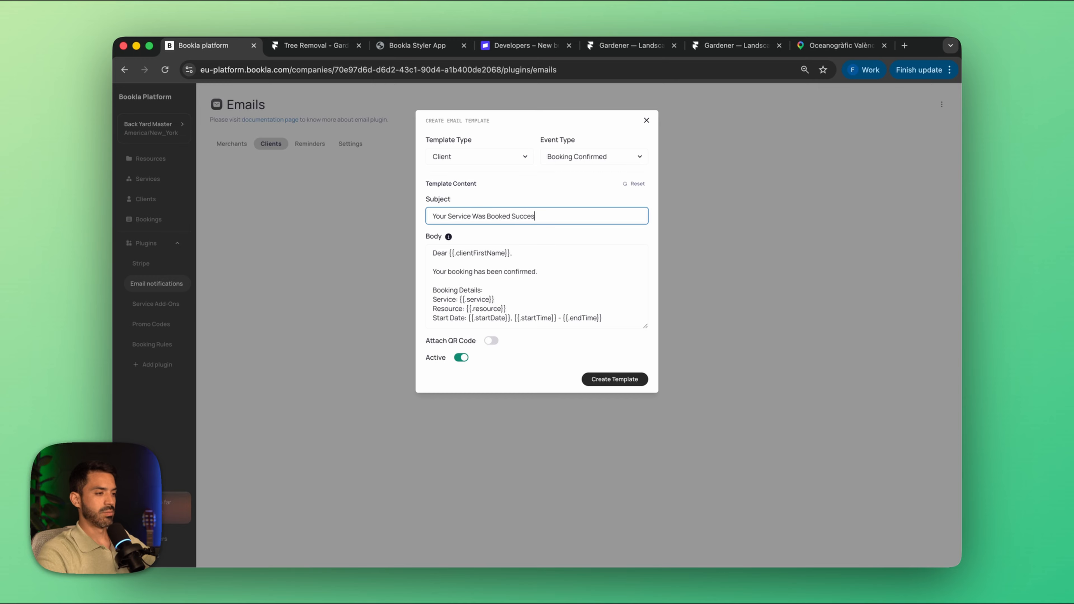
pyautogui.write('sfully')
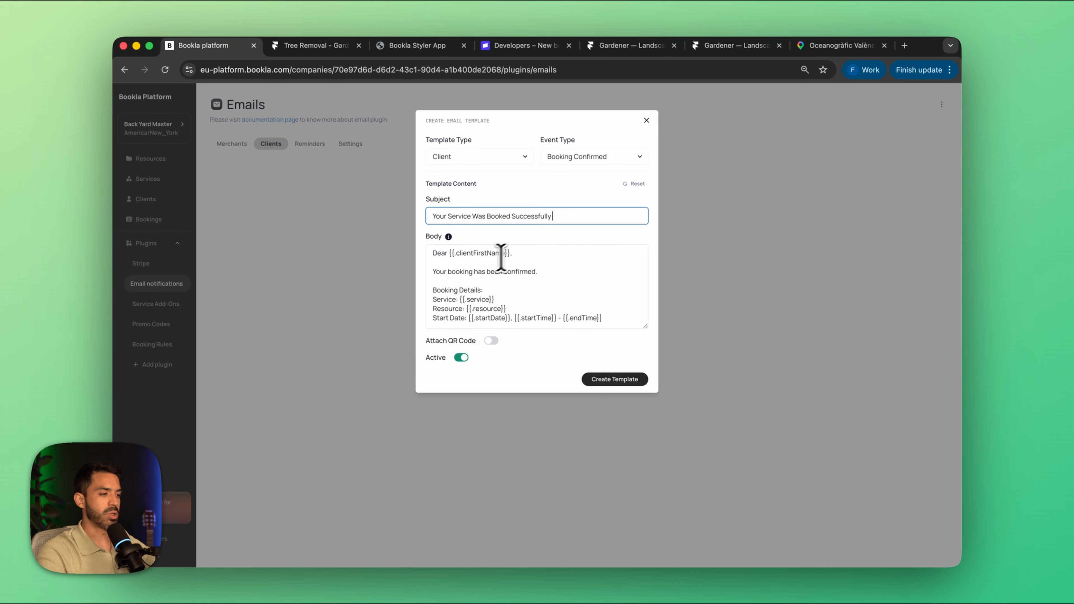
# Step: Add the greeting "Hi {{.clientFirstName}}." at the start of the email subject, reusing the first-name variable from the body
pyautogui.moveTo(449, 252); pyautogui.dragTo(511, 253)
pyautogui.press('super+c')
pyautogui.click(432, 223)
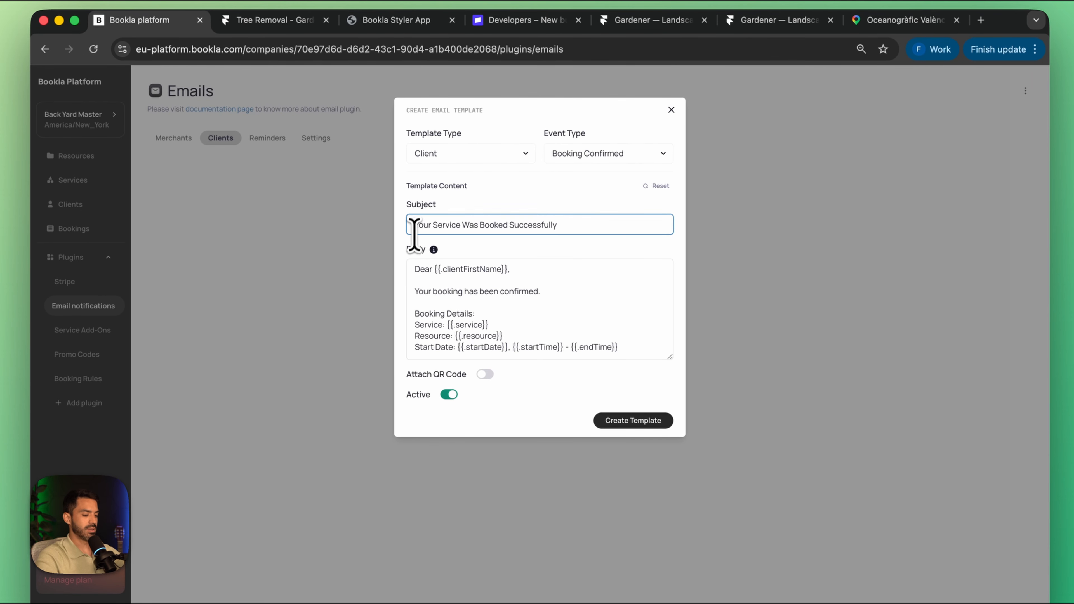
pyautogui.write('Hi')
pyautogui.press('super+v')
pyautogui.moveTo(434, 249)
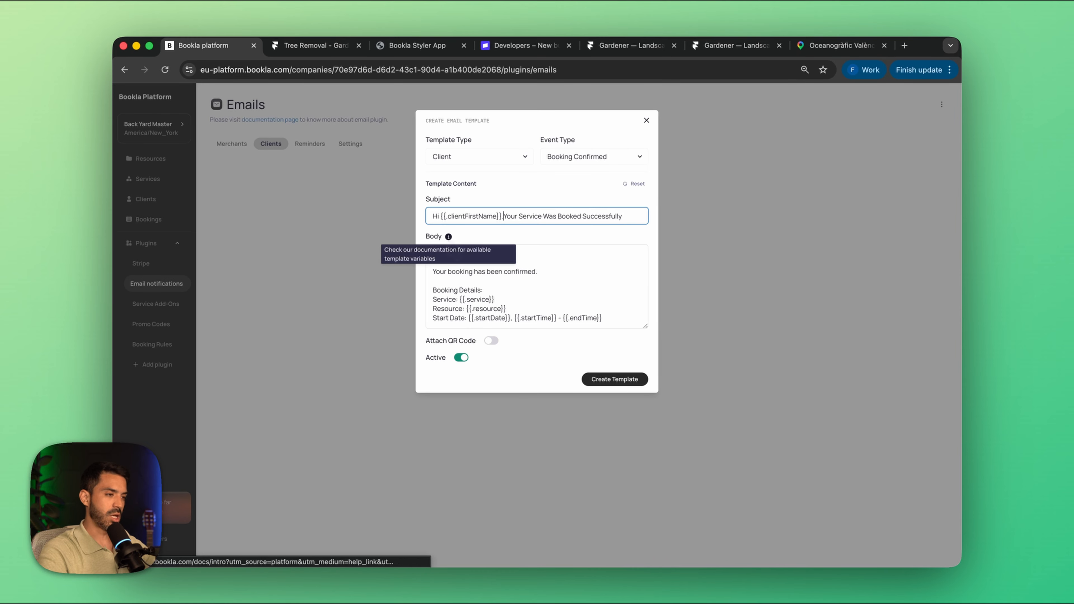
pyautogui.press('BackSpace')
pyautogui.write('.')
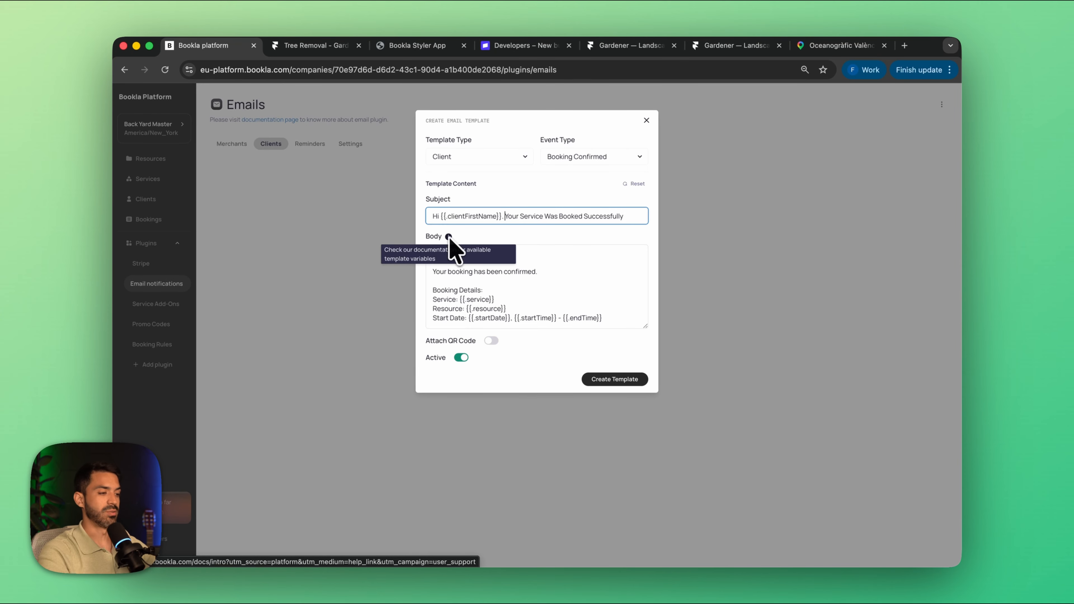
# Step: Open docs.bookla.com in a new tab and look up the email template variables on the plugins' Notification Creation page
pyautogui.click(554, 272)
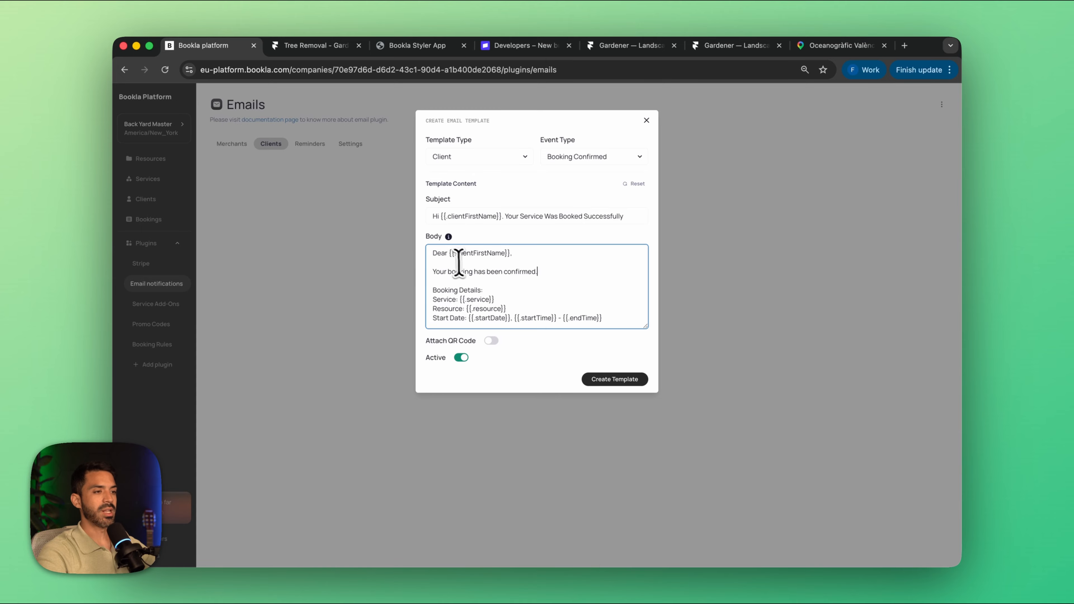
pyautogui.click(905, 45)
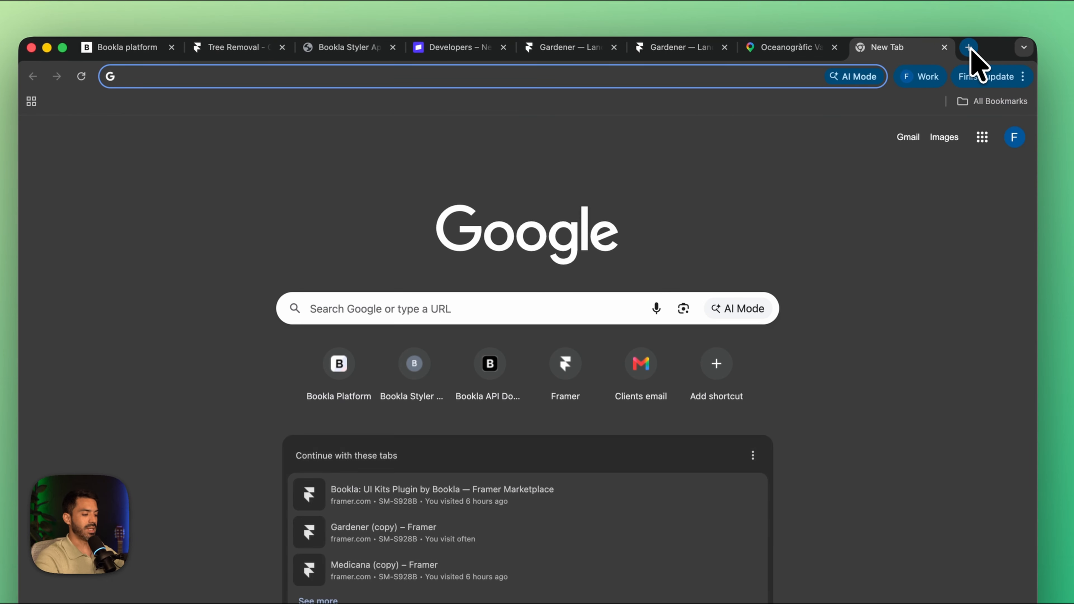
pyautogui.write('doc')
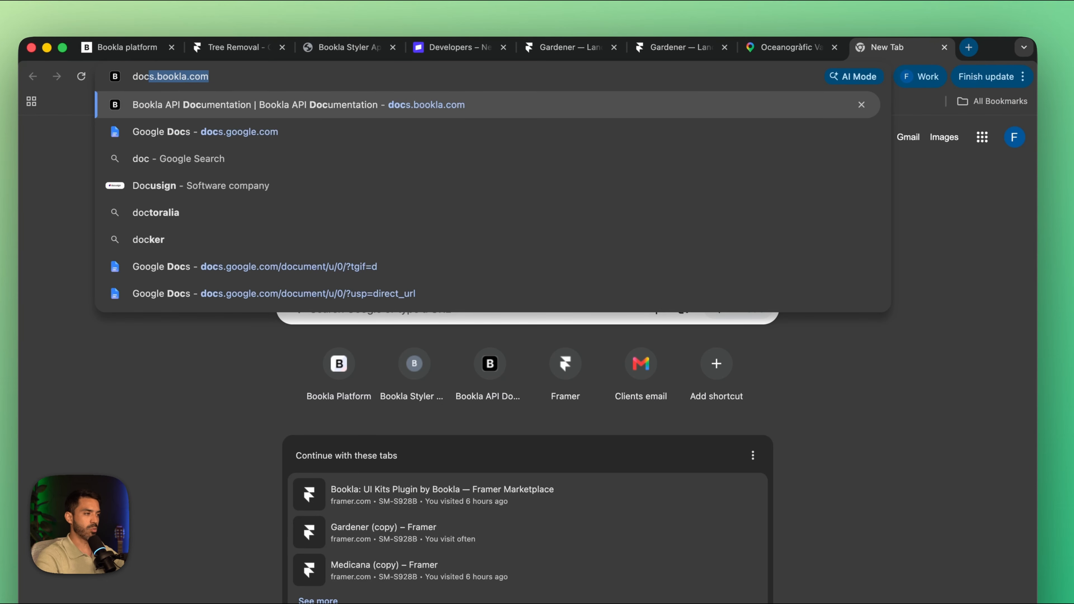
pyautogui.press('Return')
pyautogui.click(497, 277)
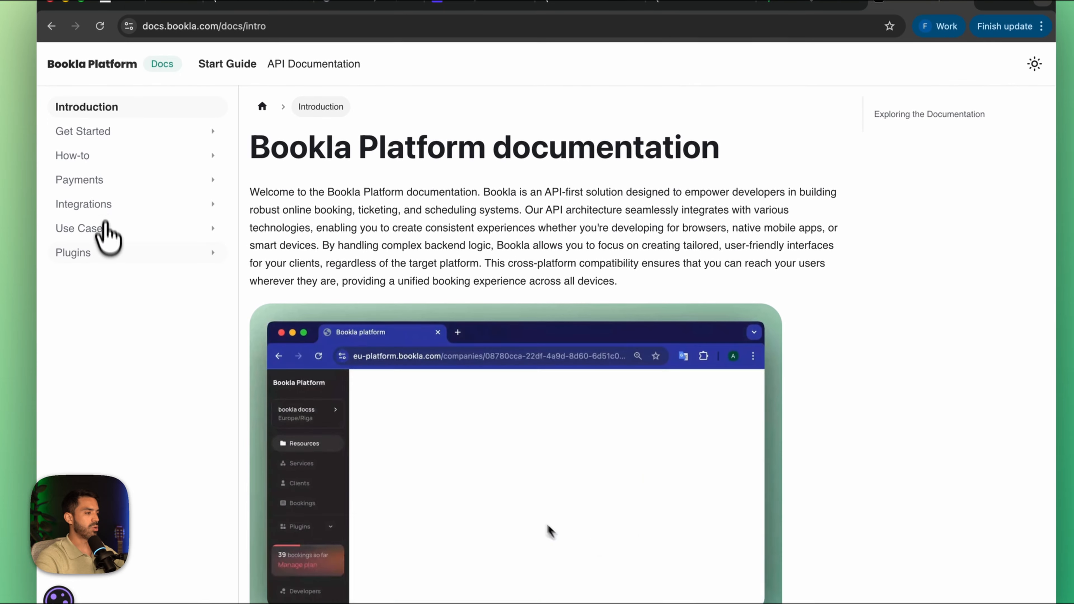
pyautogui.click(89, 253)
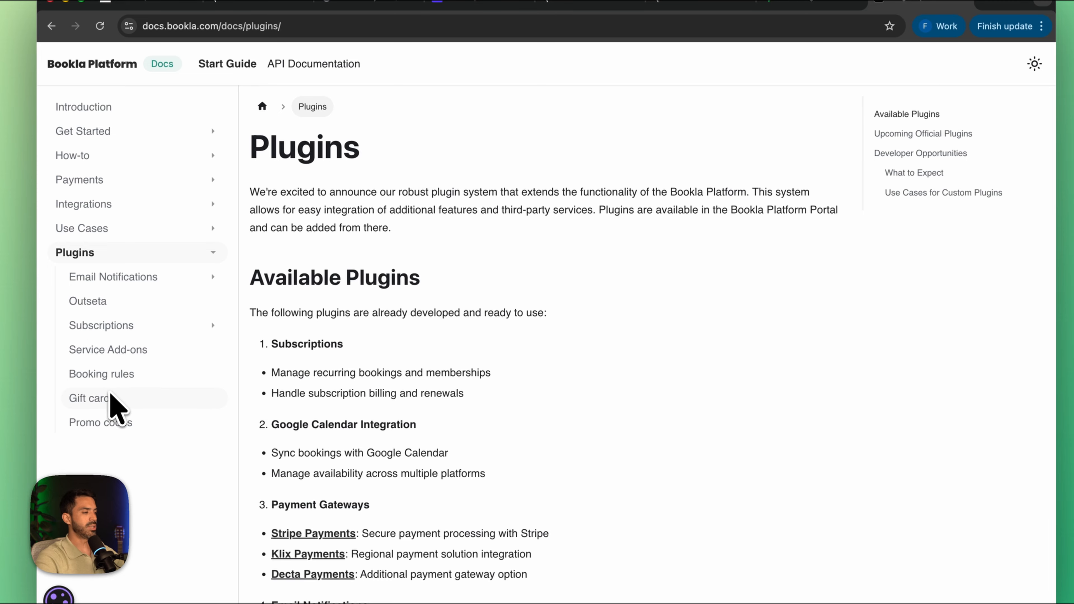
pyautogui.click(125, 277)
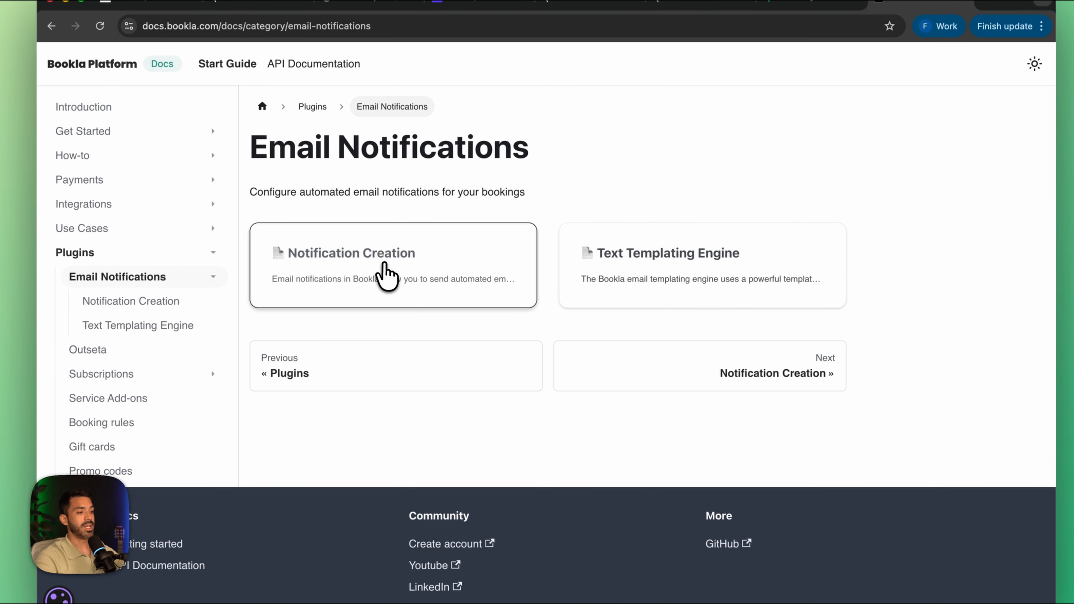
pyautogui.click(386, 275)
pyautogui.scroll(-20, 391, 276)
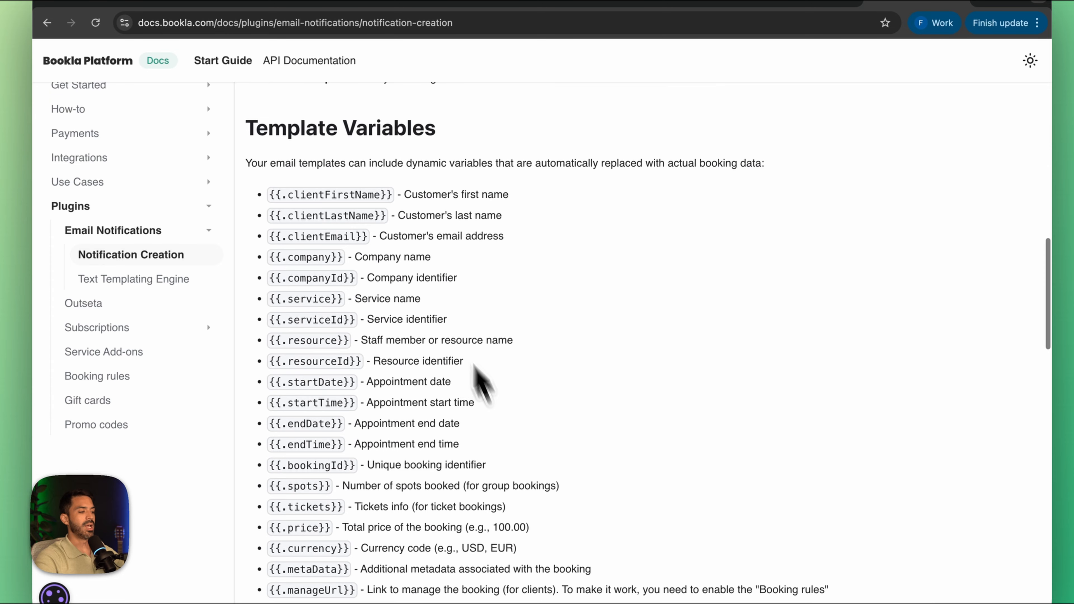
pyautogui.scroll(-4, 474, 368)
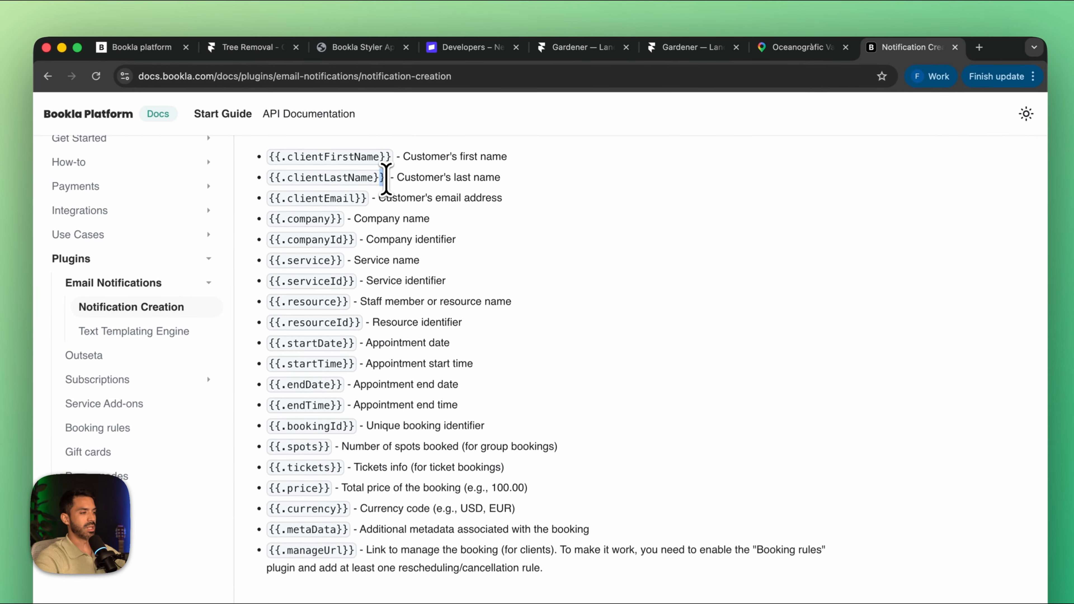
# Step: Copy the {{.clientLastName}} variable from the documentation and insert it after the first name in the email body's greeting
pyautogui.moveTo(409, 154); pyautogui.dragTo(303, 156)
pyautogui.press('super+c')
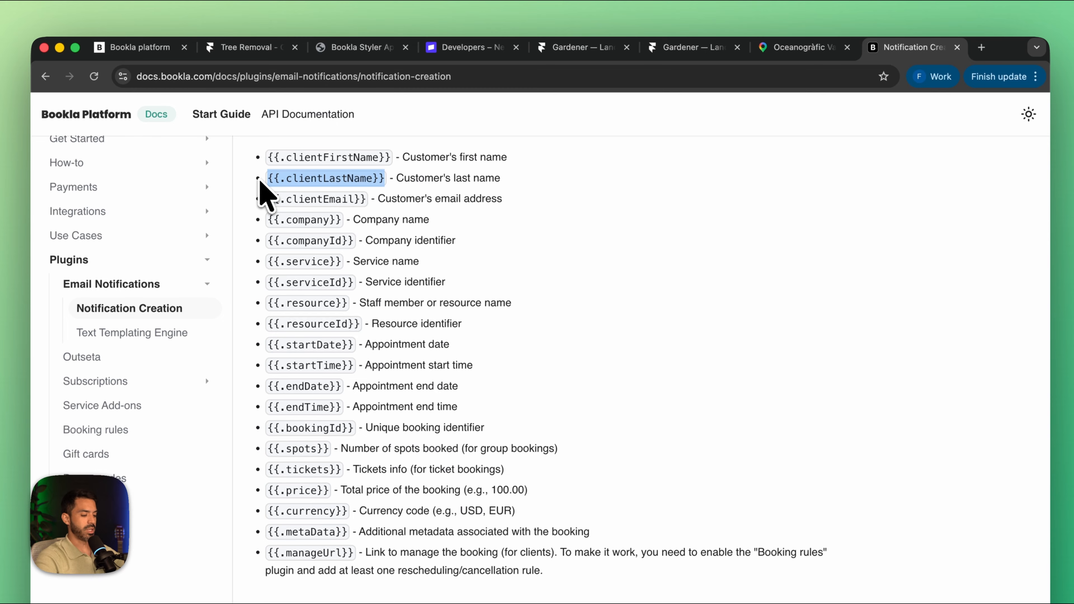
pyautogui.click(555, 57)
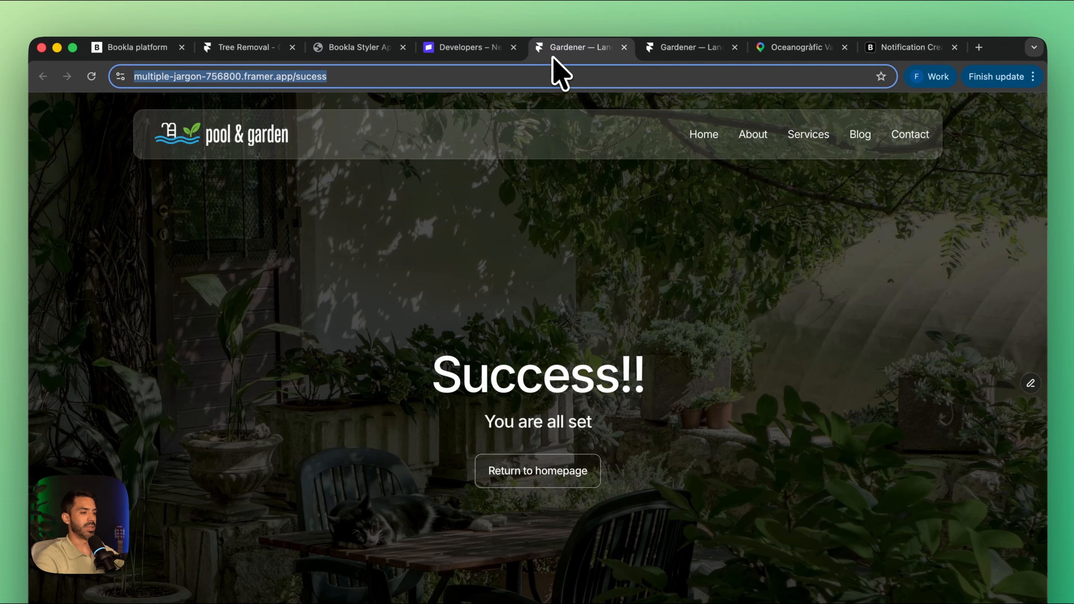
pyautogui.click(144, 49)
pyautogui.press('super+v')
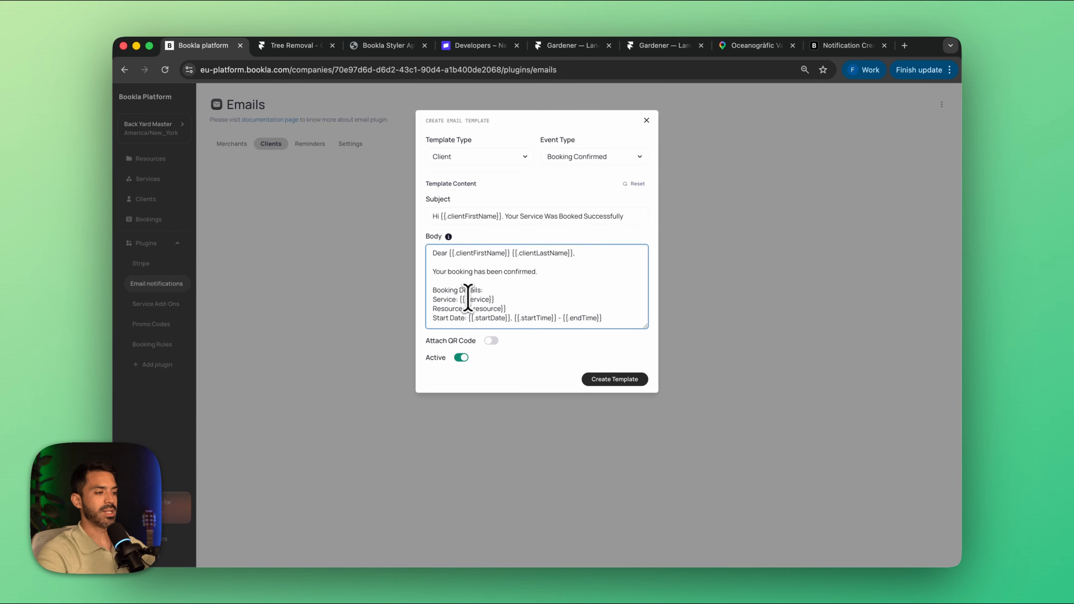
# Step: Delete the Resource line from the email body and replace the "Booking Details:" heading with "Service Details"
pyautogui.moveTo(581, 307); pyautogui.dragTo(417, 314)
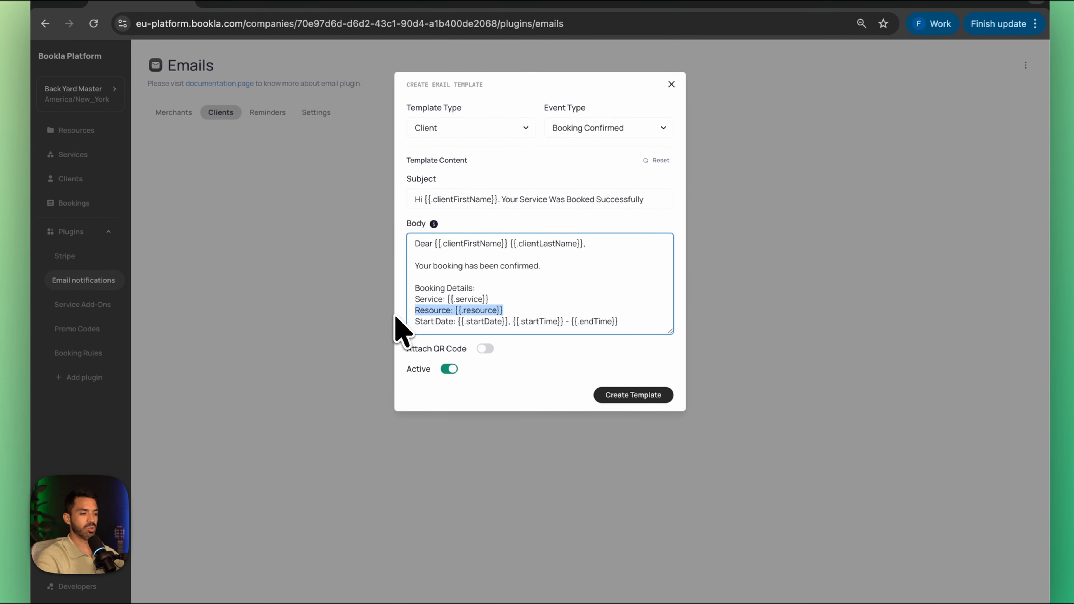
pyautogui.press('BackSpace')
pyautogui.moveTo(476, 288); pyautogui.dragTo(388, 288)
pyautogui.write('S')
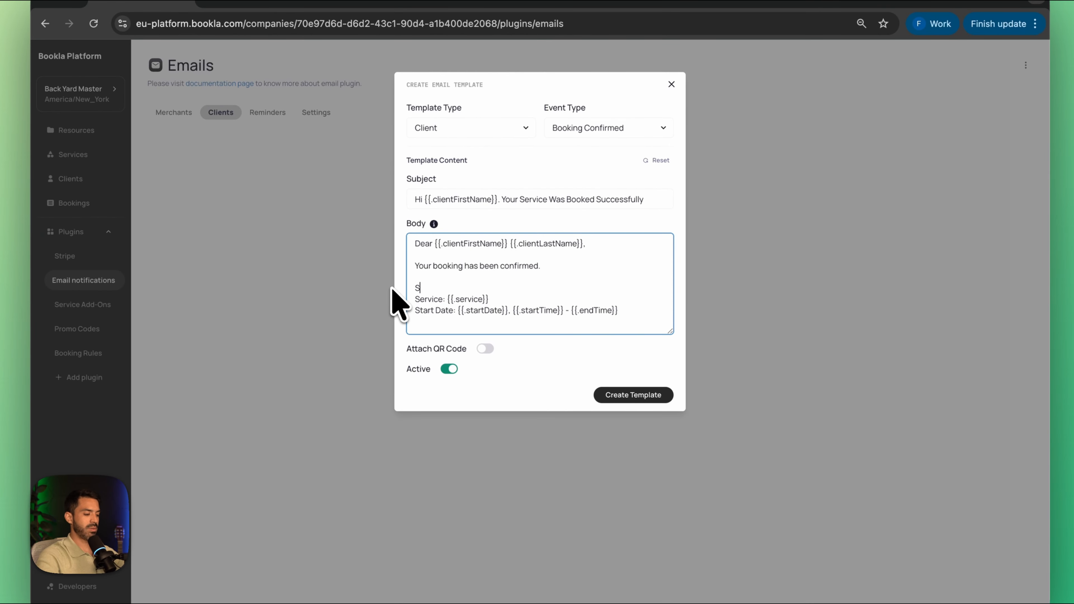
pyautogui.write('er')
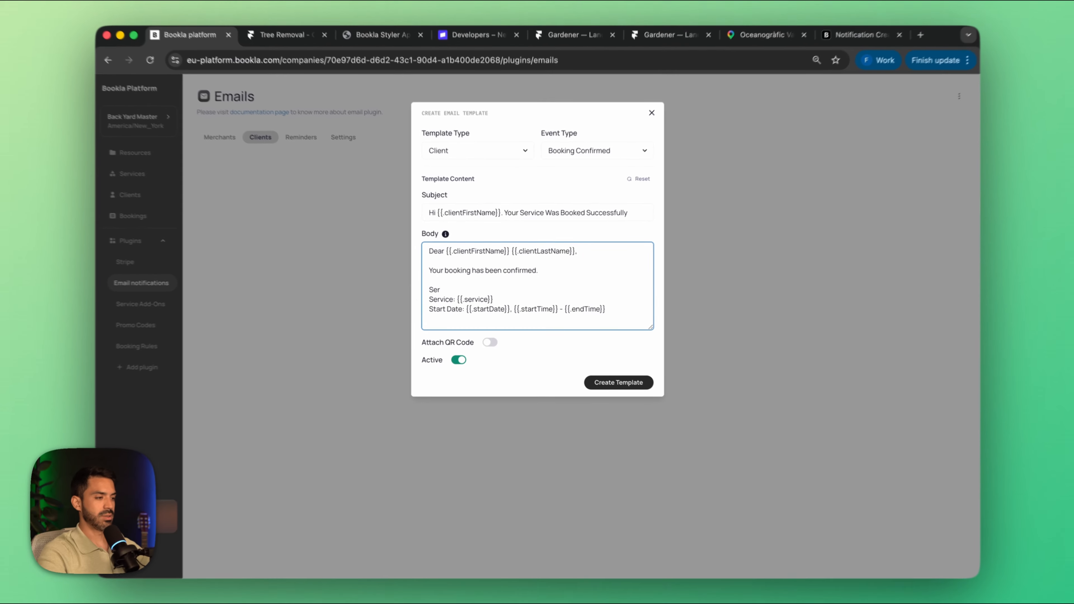
pyautogui.write('vice Details')
# Step: Remove the end time variable and its dash from the Start Date line of the email body
pyautogui.click(500, 300)
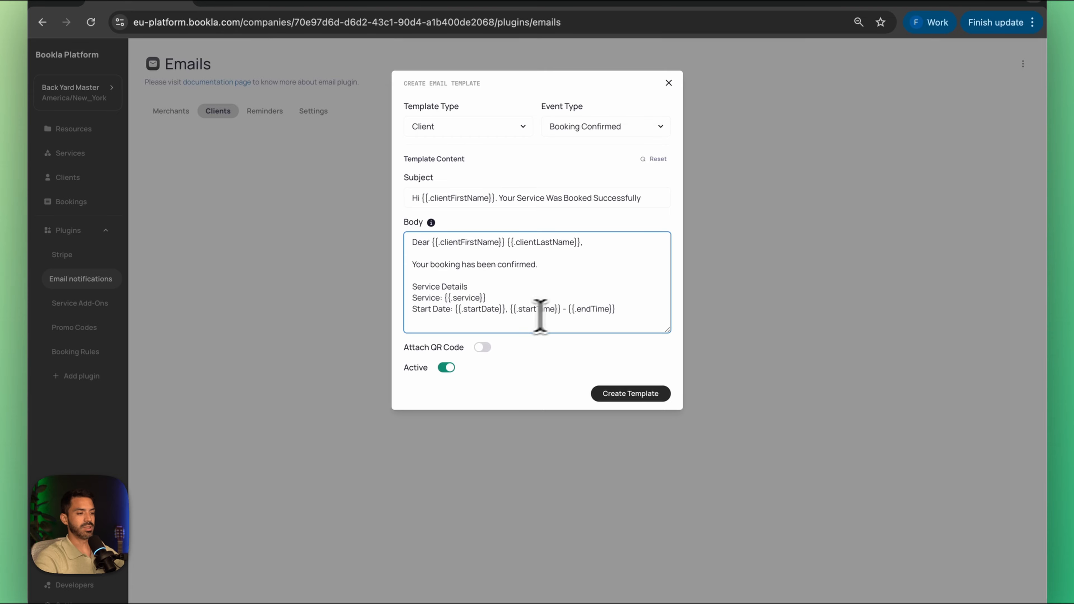
pyautogui.click(640, 308)
pyautogui.moveTo(641, 308); pyautogui.dragTo(568, 313)
pyautogui.press('BackSpace')
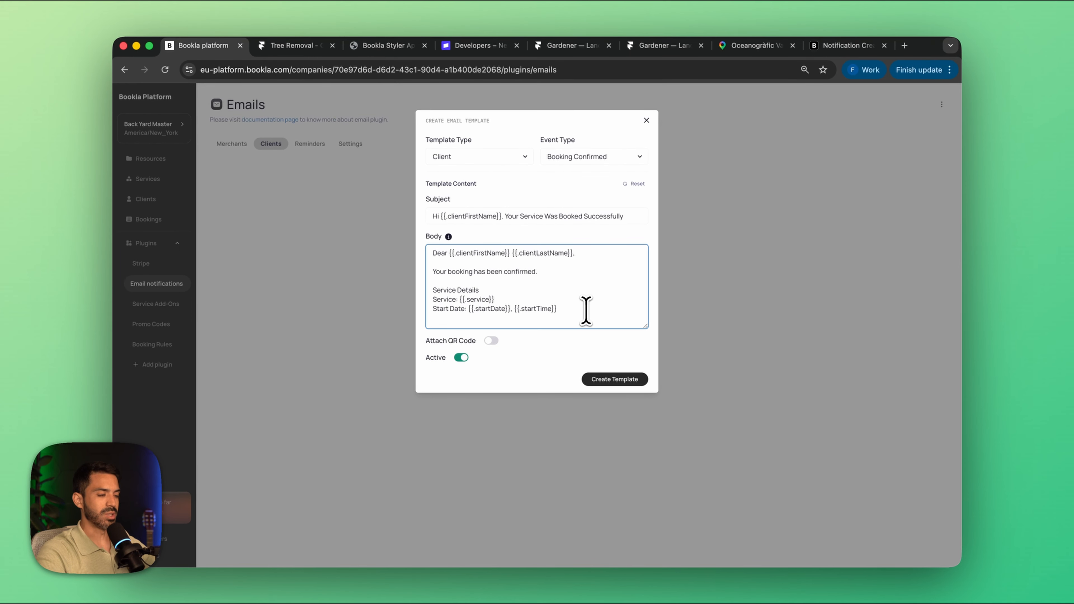
# Step: Add "If you need to change your booking click here: {{.manageUrl}}" below the service details, copying the variable from the documentation, and create the template
pyautogui.press('Return')
pyautogui.press('Return')
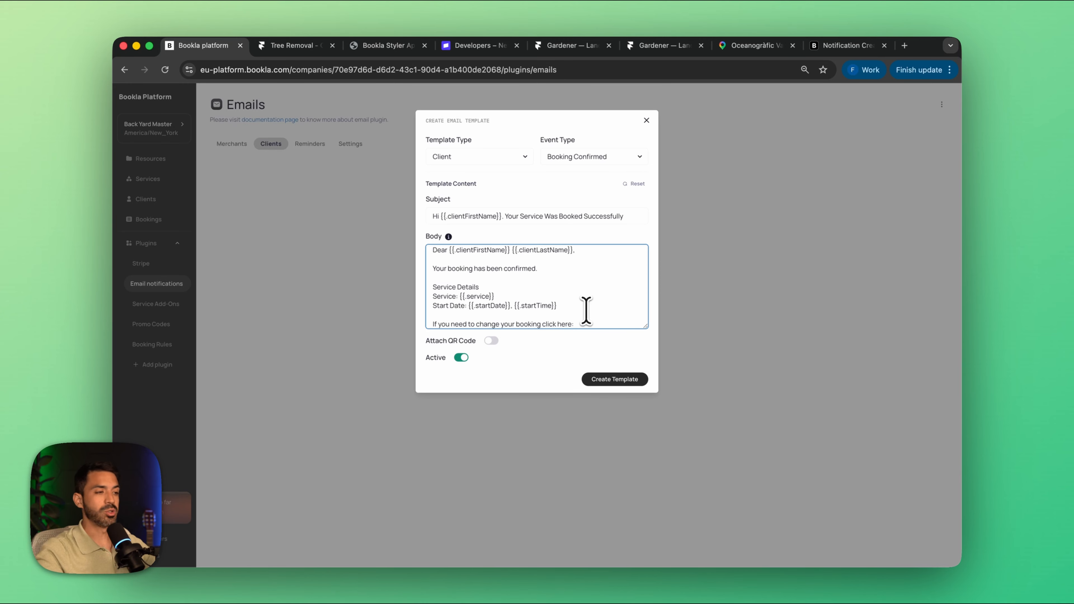
pyautogui.click(858, 45)
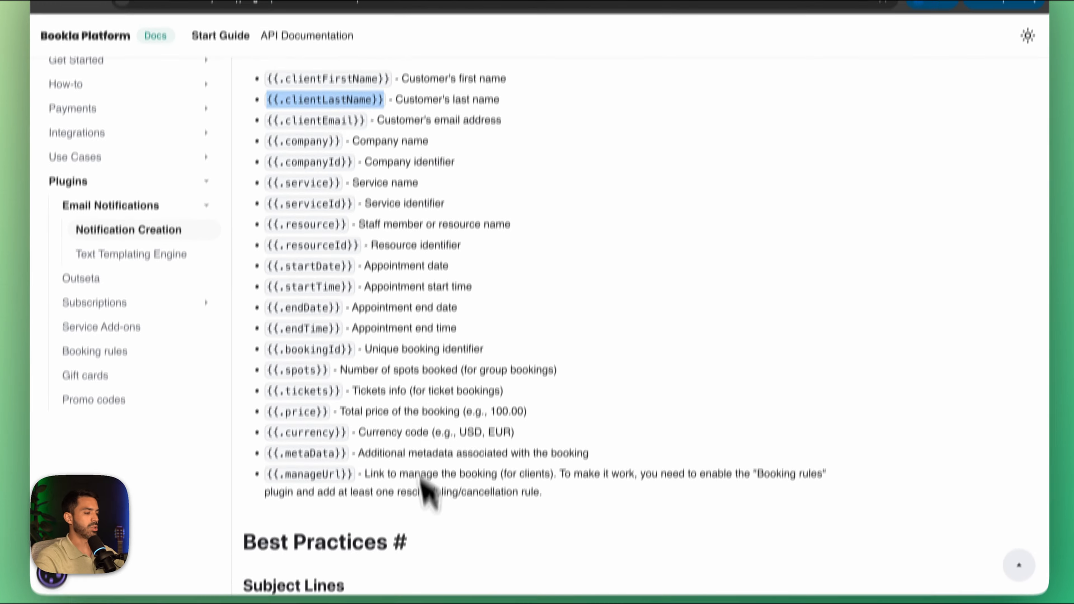
pyautogui.moveTo(359, 474); pyautogui.dragTo(264, 477)
pyautogui.press('super+c')
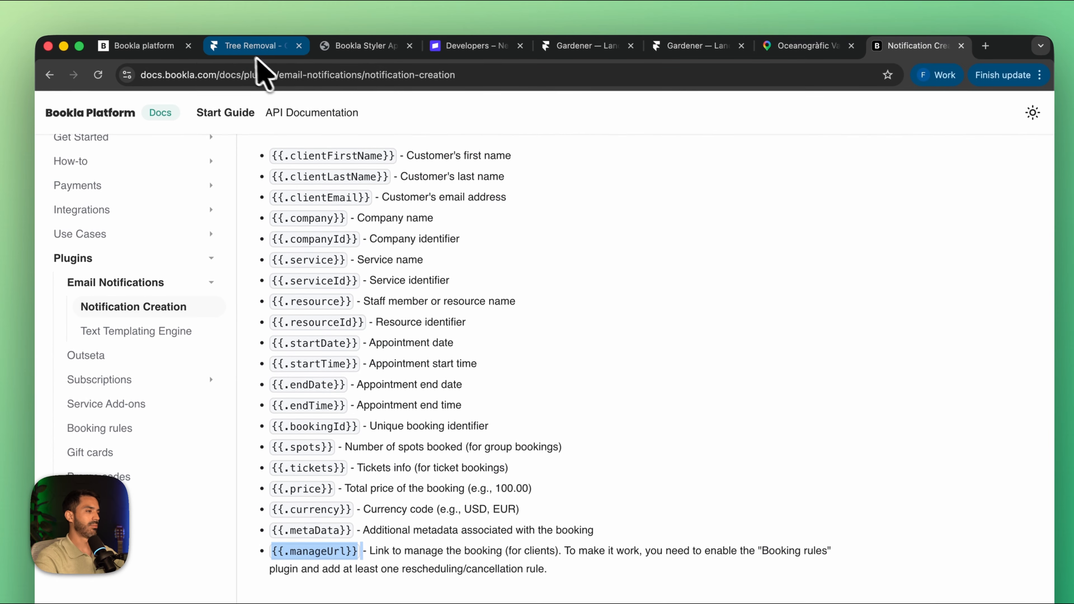
pyautogui.click(165, 47)
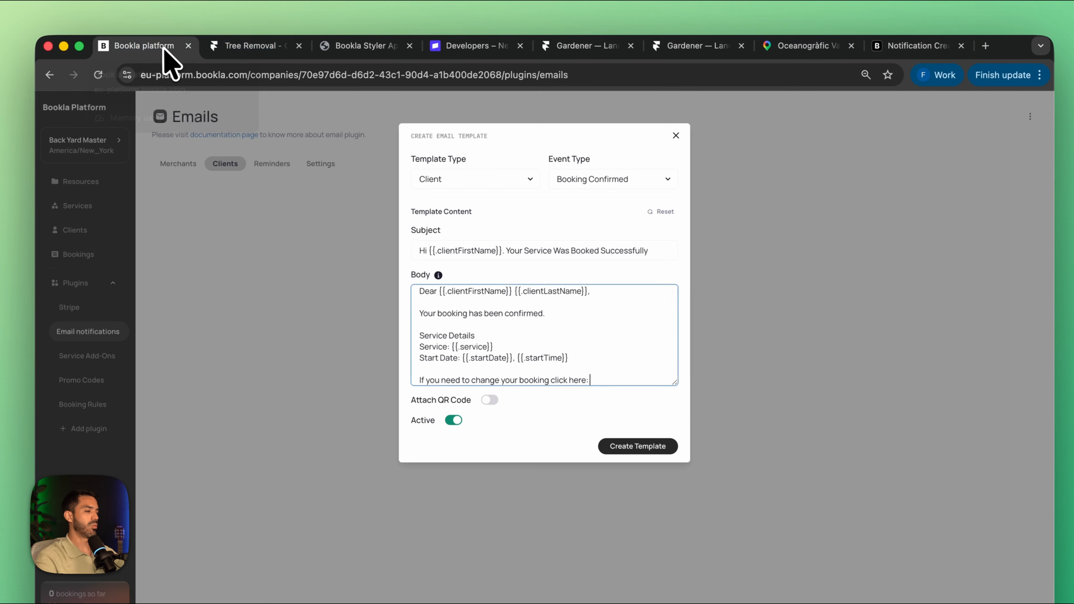
pyautogui.press('super+v')
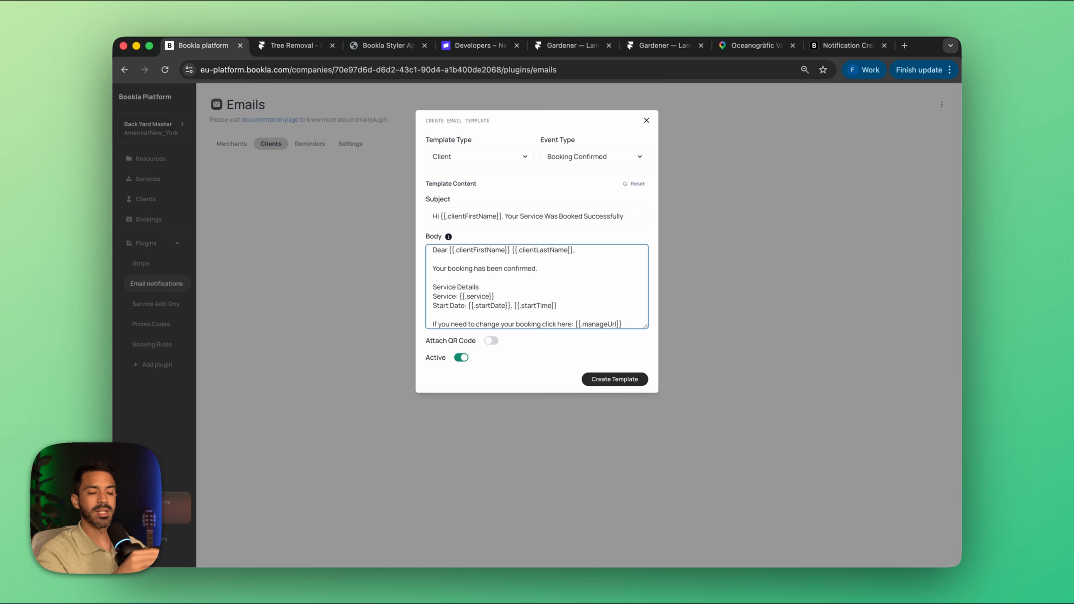
pyautogui.scroll(-1, 573, 324)
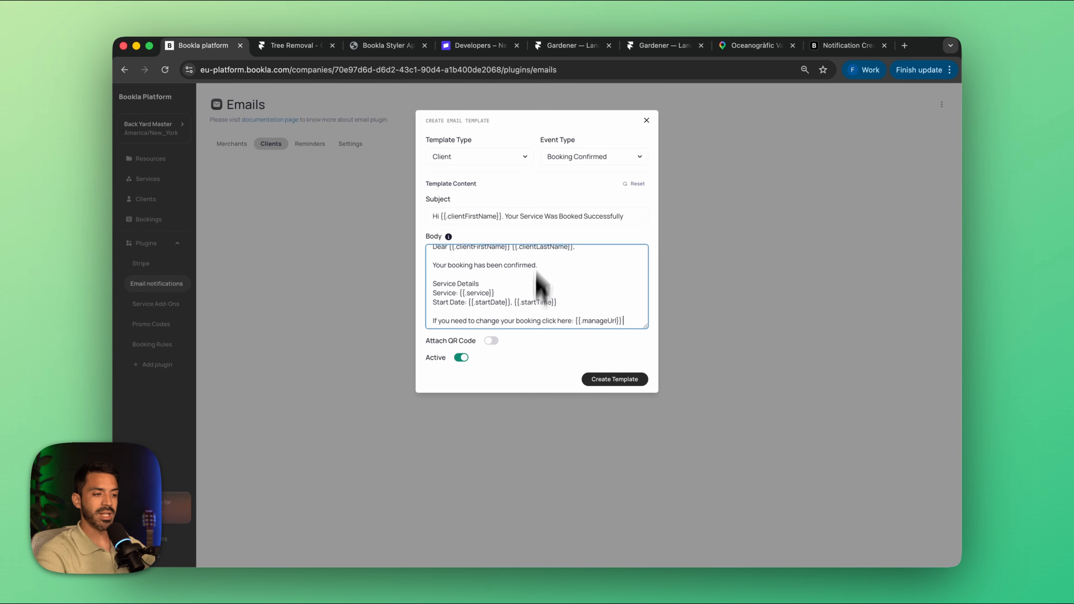
pyautogui.click(622, 387)
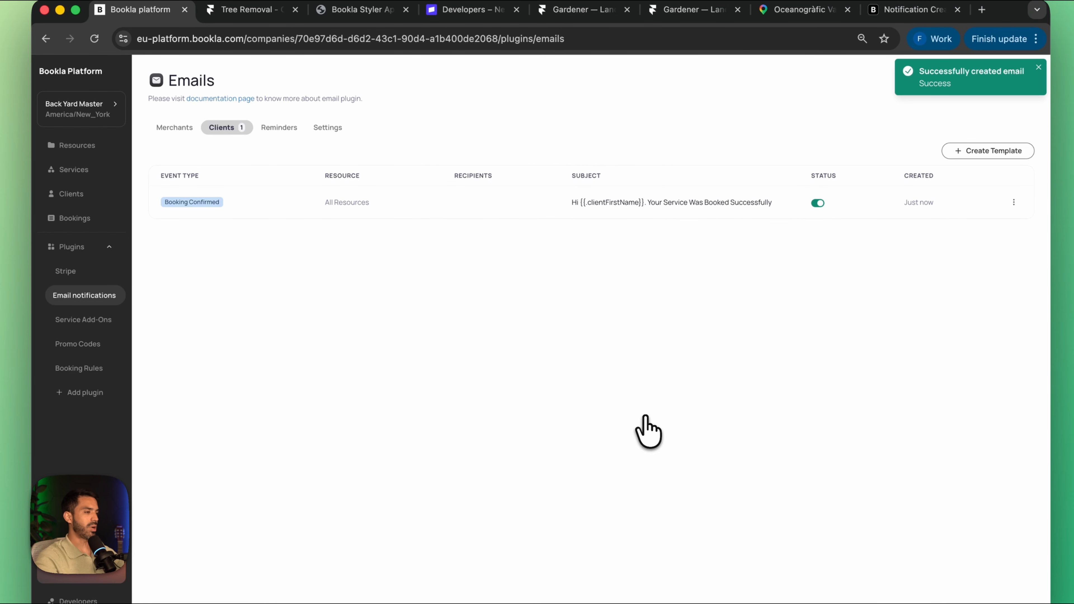
# Step: Start a new merchant email template with Booking Pending as its event type
pyautogui.click(172, 157)
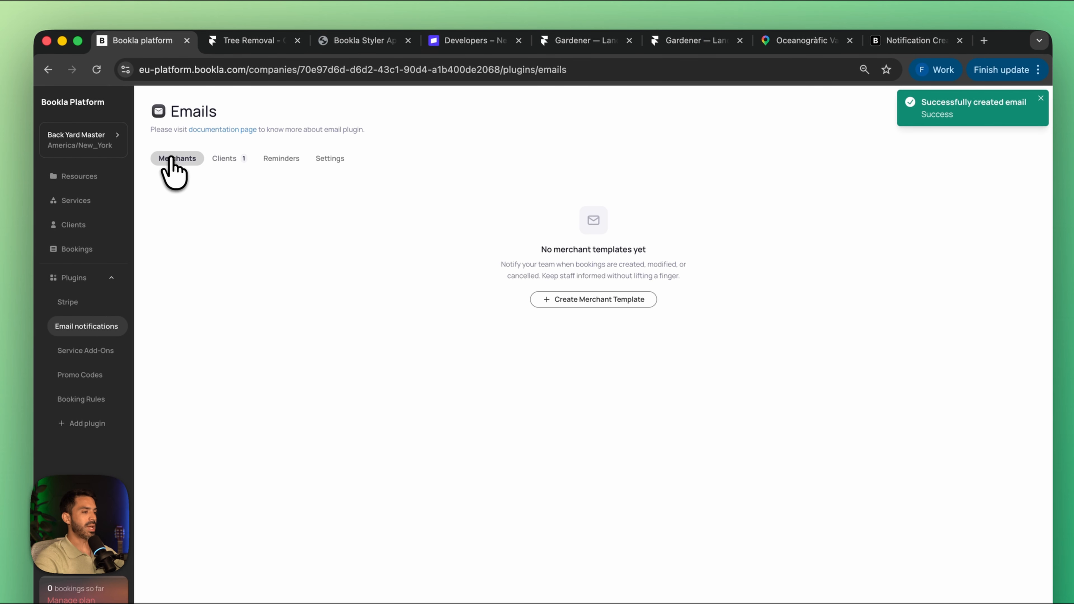
pyautogui.click(620, 298)
pyautogui.click(586, 169)
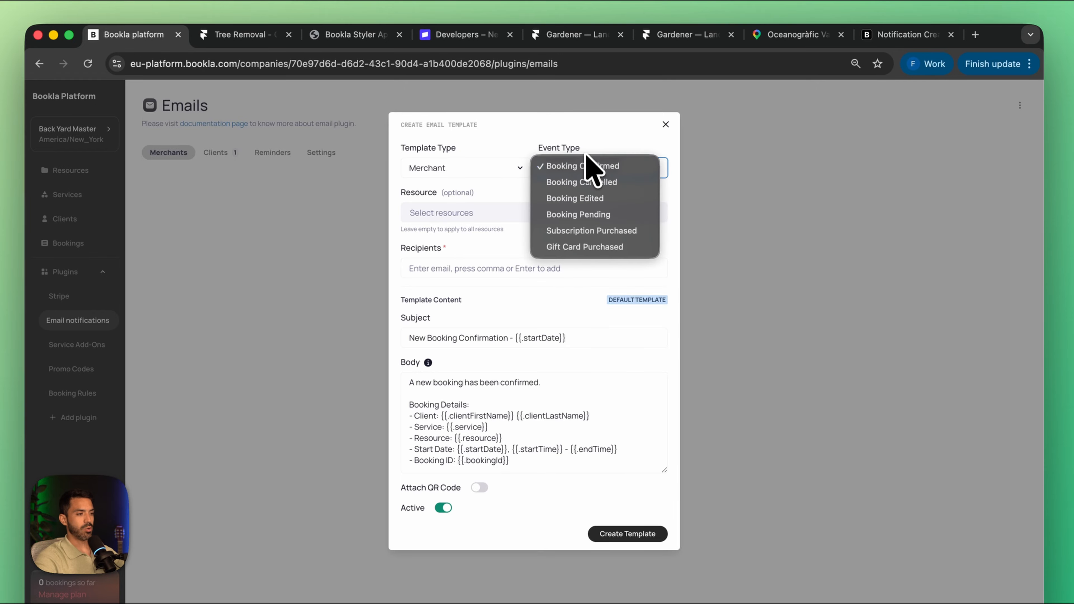
pyautogui.click(614, 215)
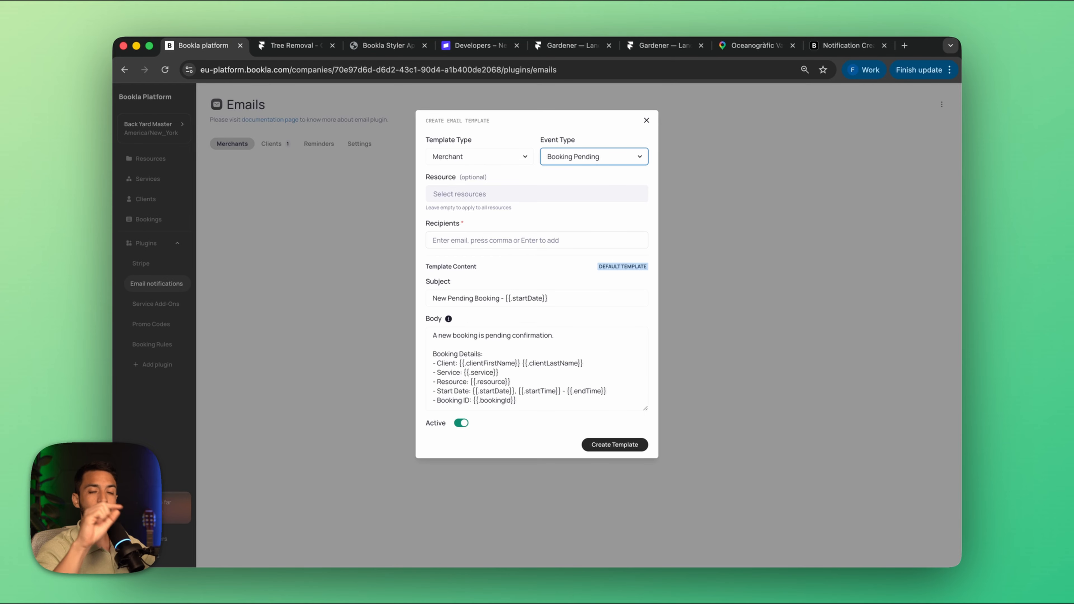
# Step: Add the merchant's email address as recipient, leave the template applied to all resources, and create the merchant pending-booking template
pyautogui.click(464, 240)
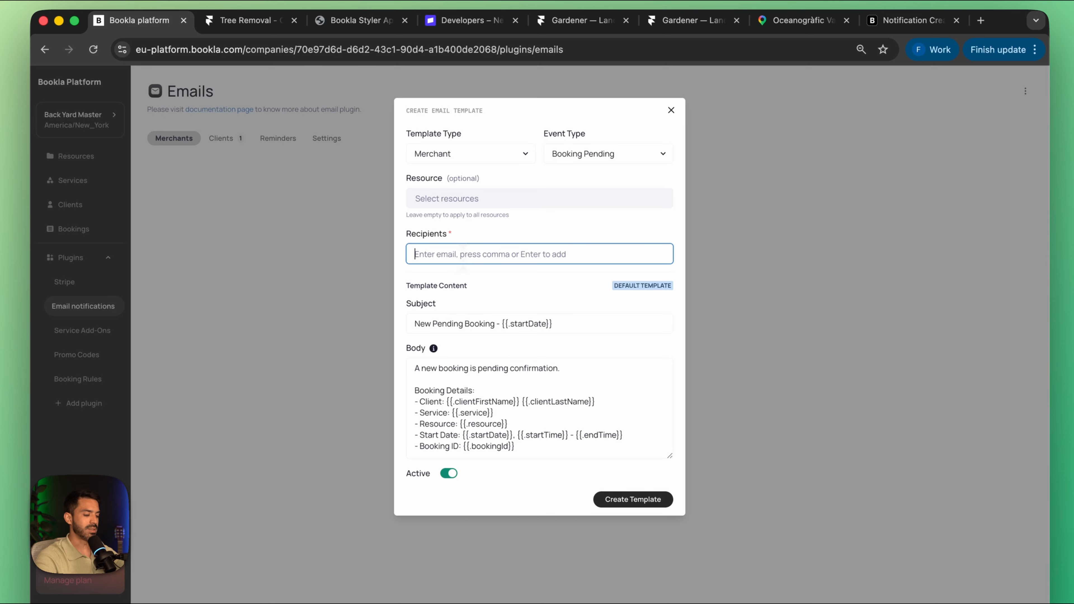
pyautogui.write('felipe')
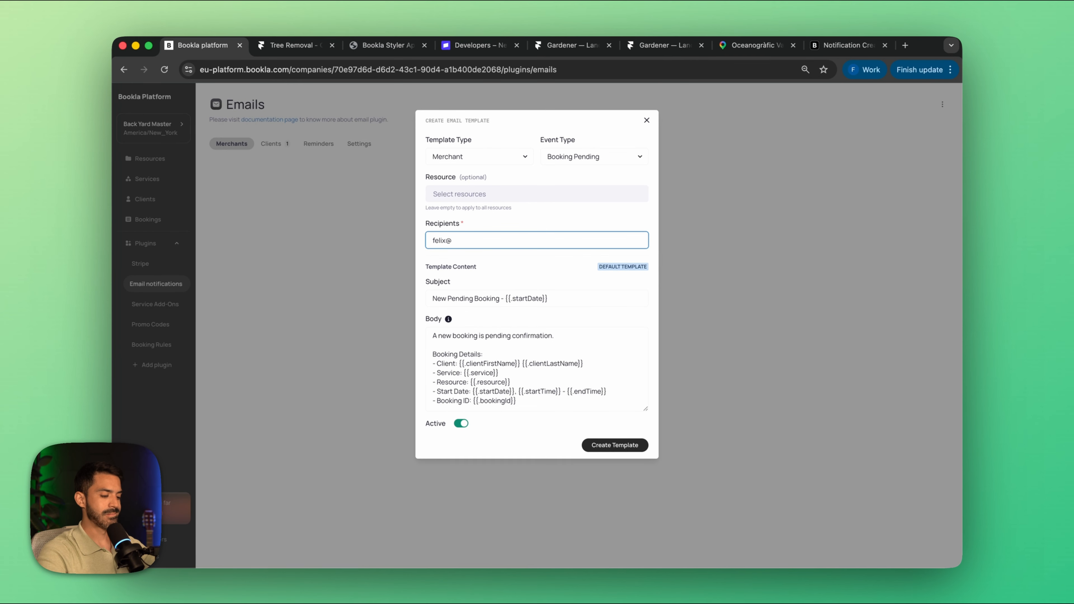
pyautogui.click(483, 205)
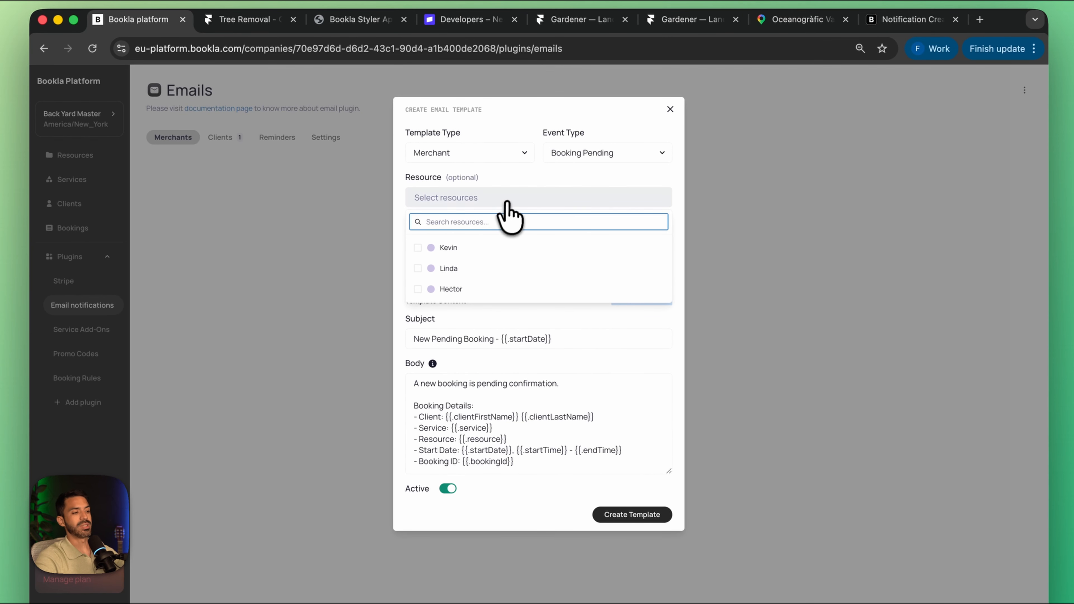
pyautogui.click(512, 196)
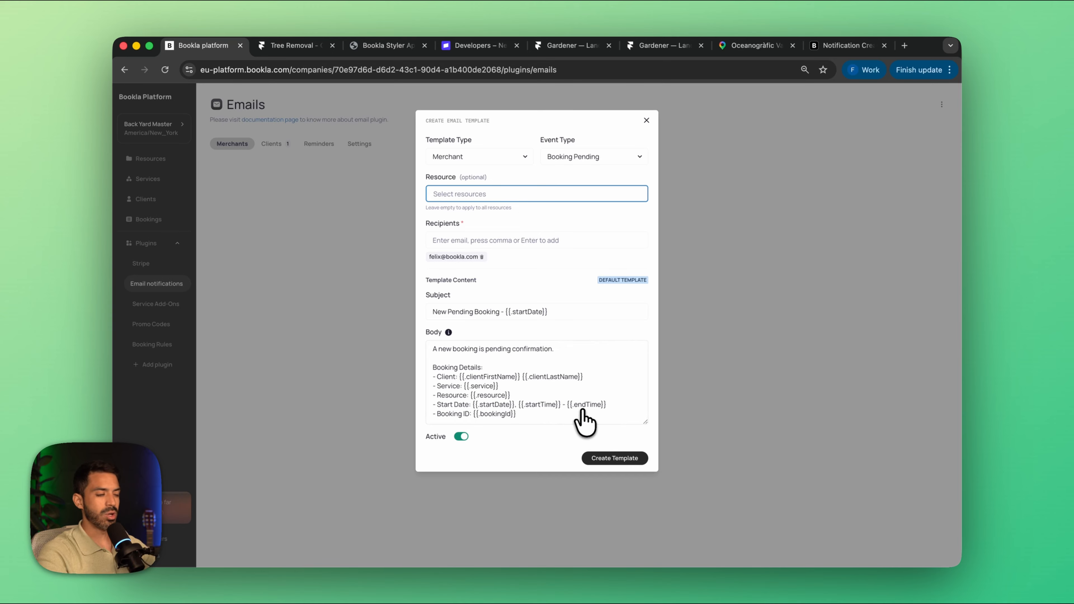
pyautogui.click(607, 459)
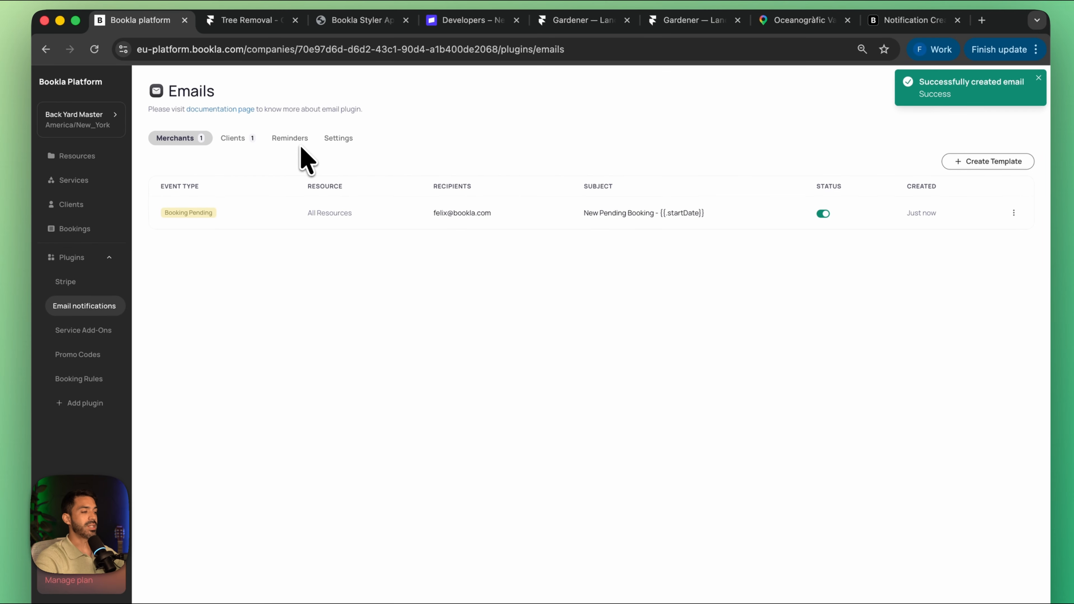
# Step: Create a booking reminder using the default 24 hours before booking and the default subject and body
pyautogui.click(296, 142)
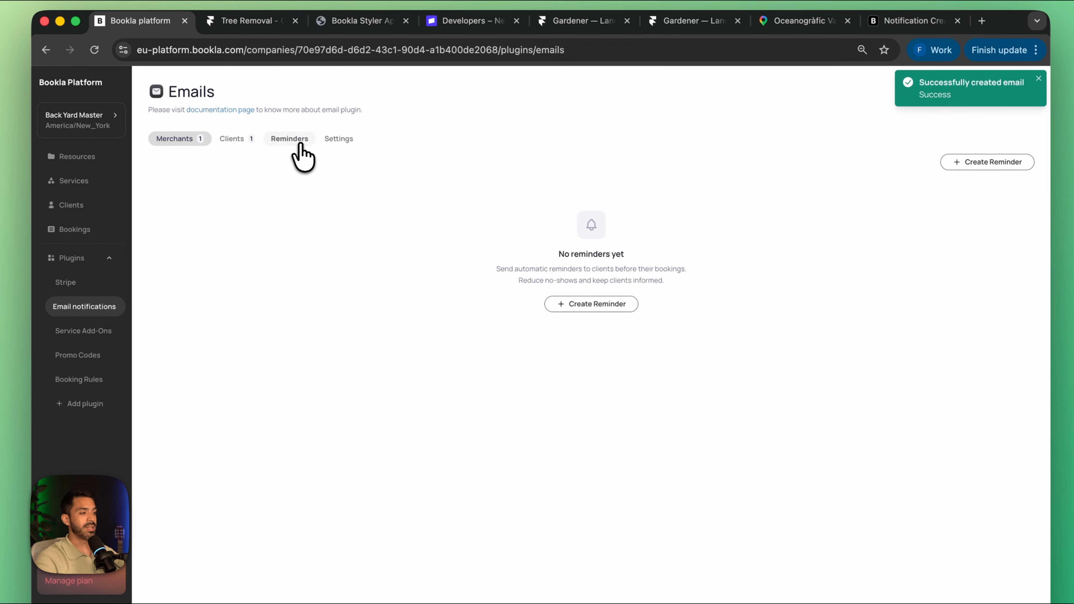
pyautogui.click(588, 305)
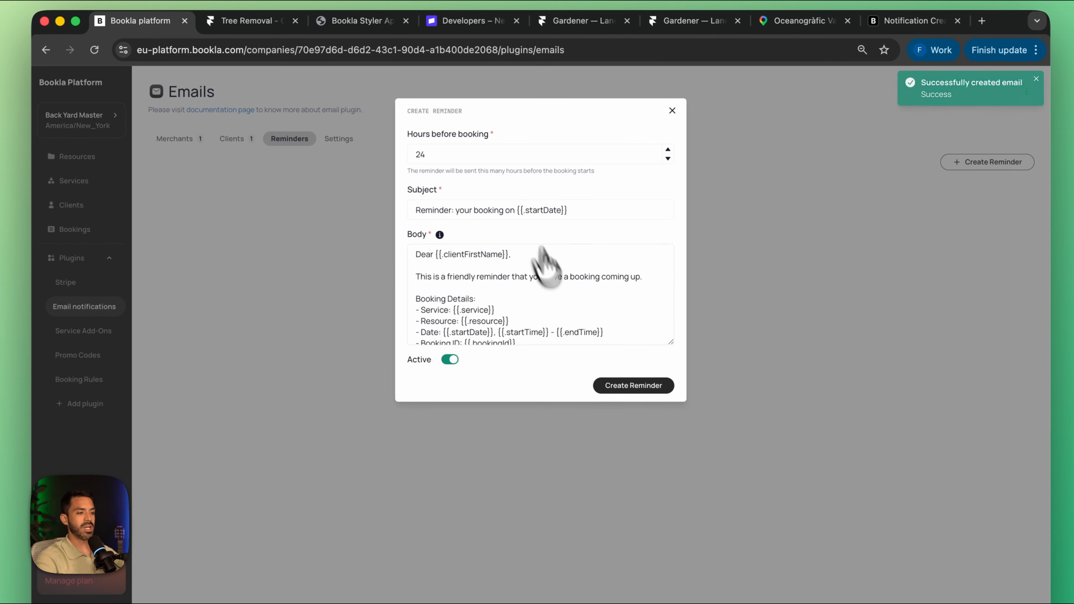
pyautogui.click(634, 385)
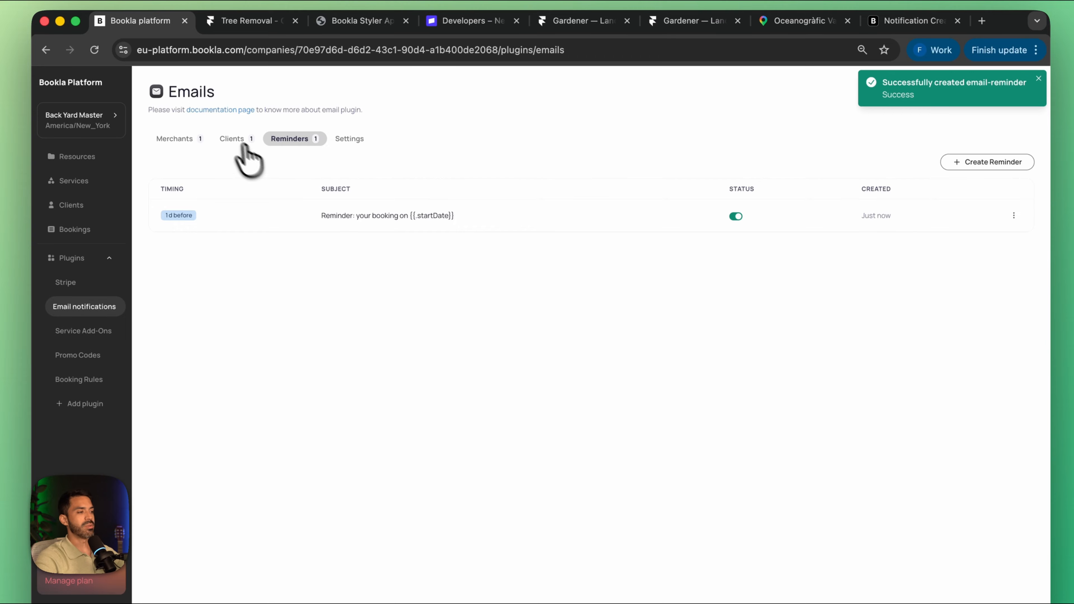
# Step: Start a new client email template with Booking Pending as its event type
pyautogui.click(232, 139)
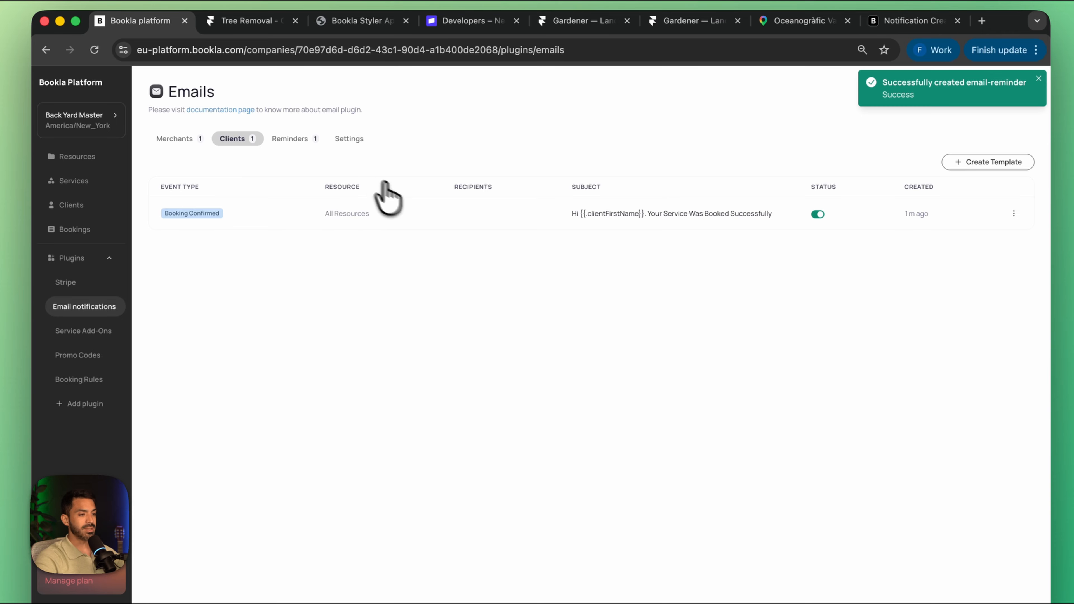
pyautogui.click(976, 173)
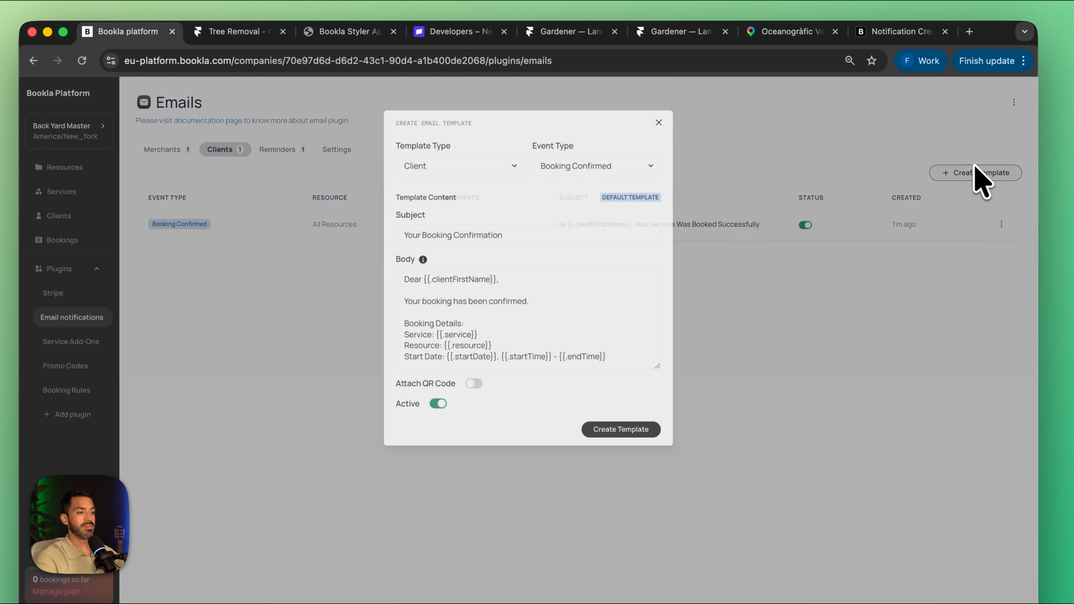
pyautogui.click(602, 159)
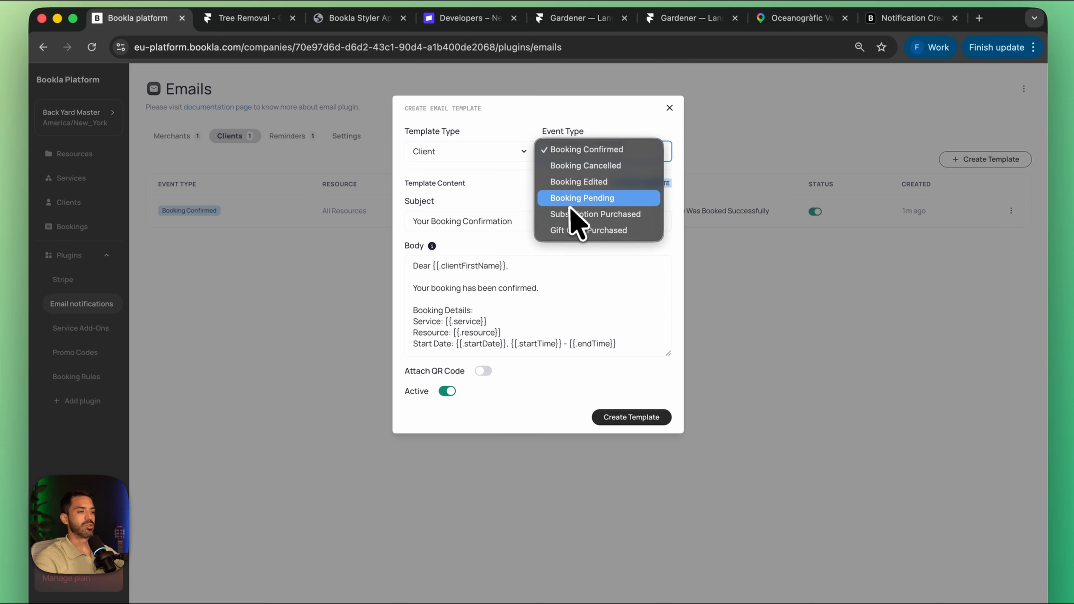
pyautogui.click(582, 198)
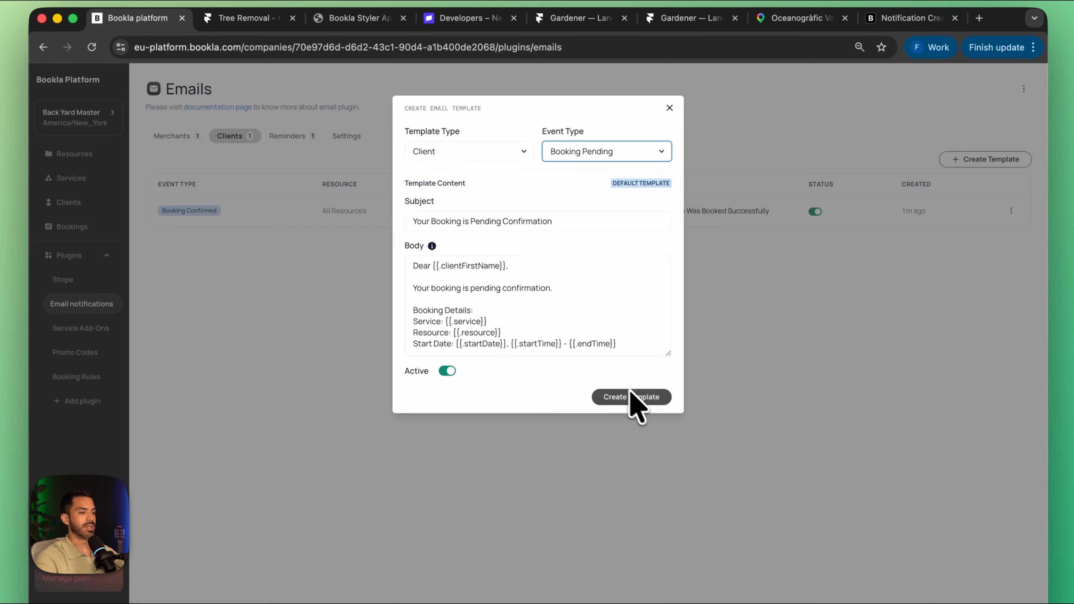
# Step: Set the email subject to "Your booking is about to be confirmed" and replace the whole body with "TEST!!!"
pyautogui.click(580, 224)
pyautogui.press('super+a')
pyautogui.write('Your book')
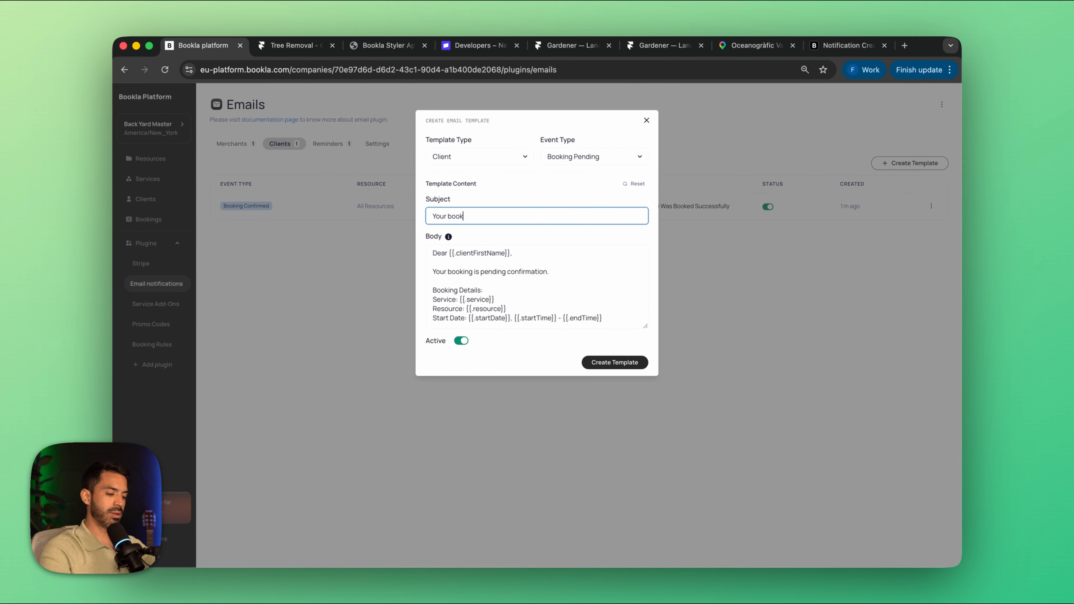
pyautogui.write('ing is about to be')
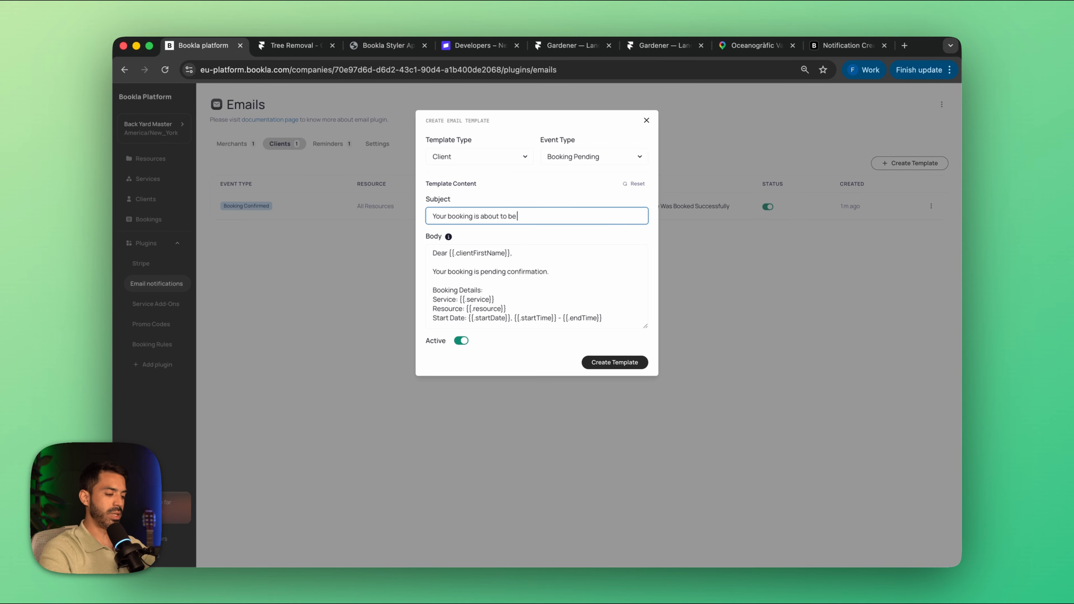
pyautogui.write(' confi')
pyautogui.write('rmed')
pyautogui.moveTo(622, 319); pyautogui.dragTo(408, 233)
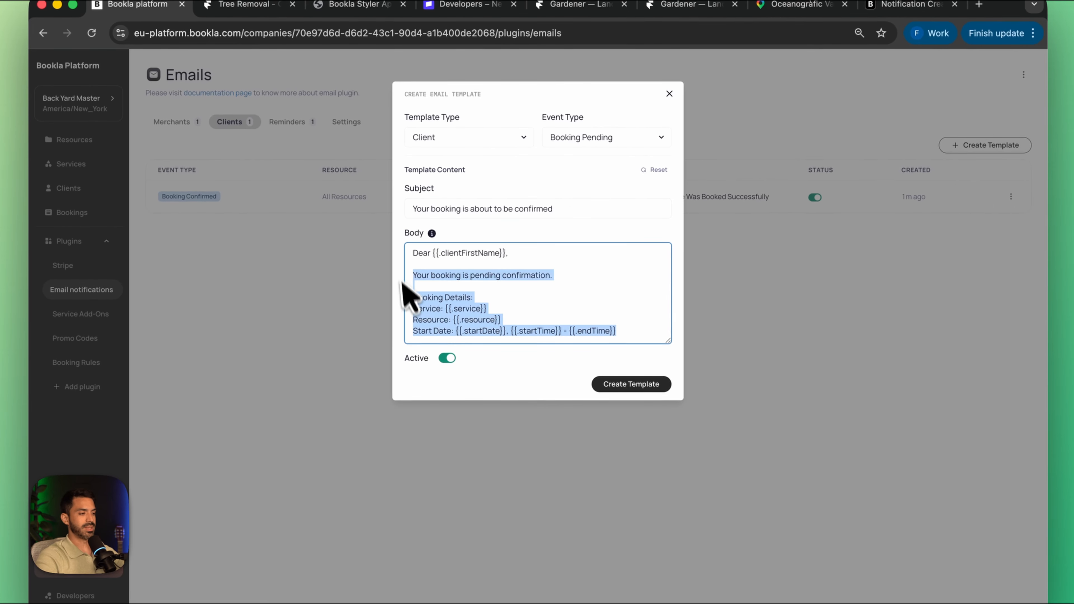
pyautogui.write('TEST!!!')
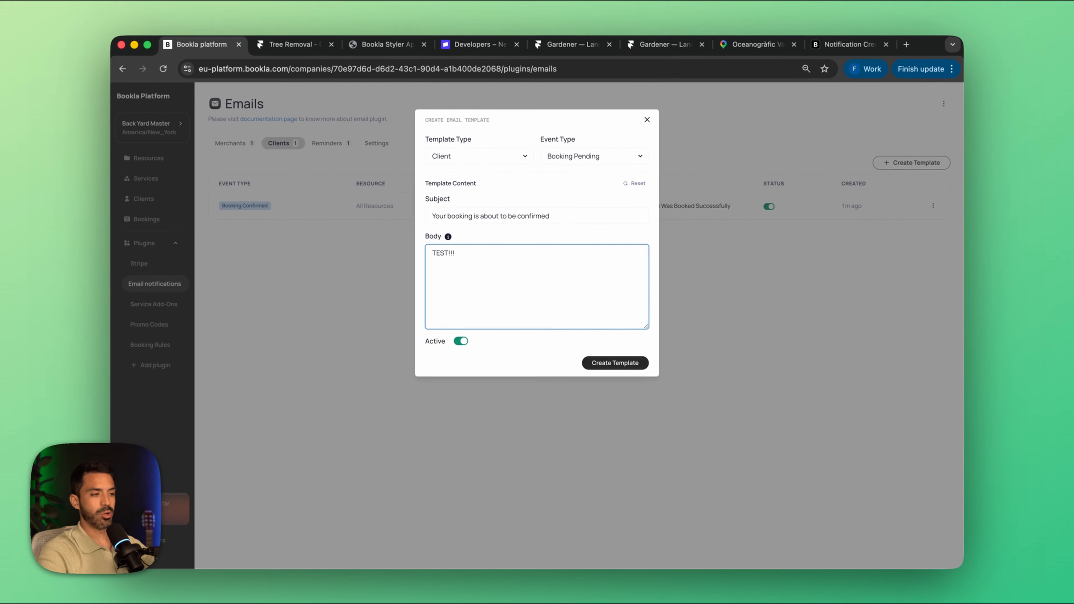
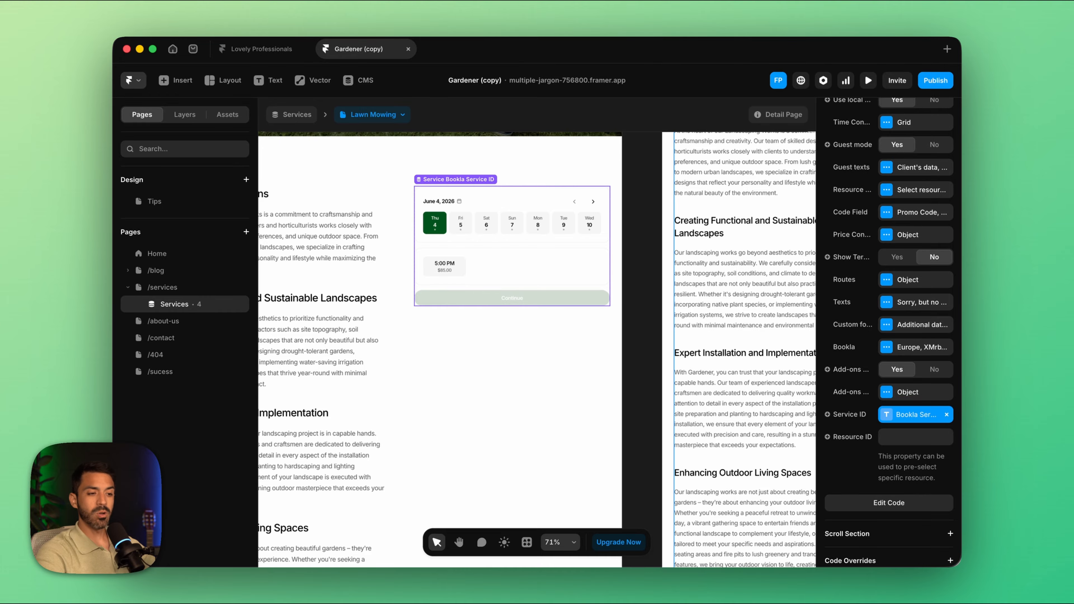
# Step: Add a field to the booking component's custom form with type phone and label "Phone number"
pyautogui.click(916, 325)
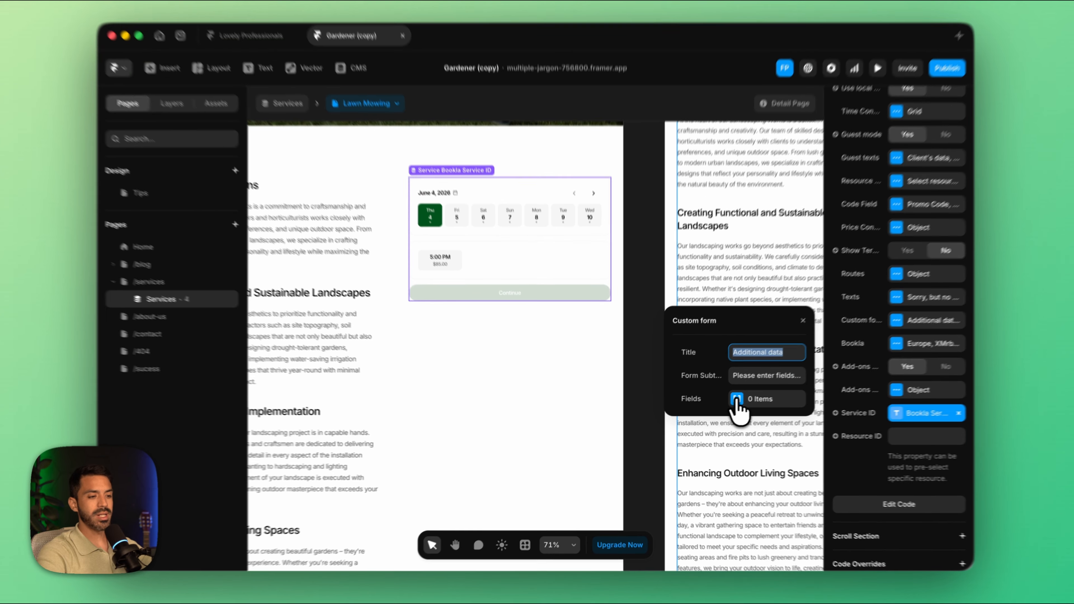
pyautogui.click(743, 402)
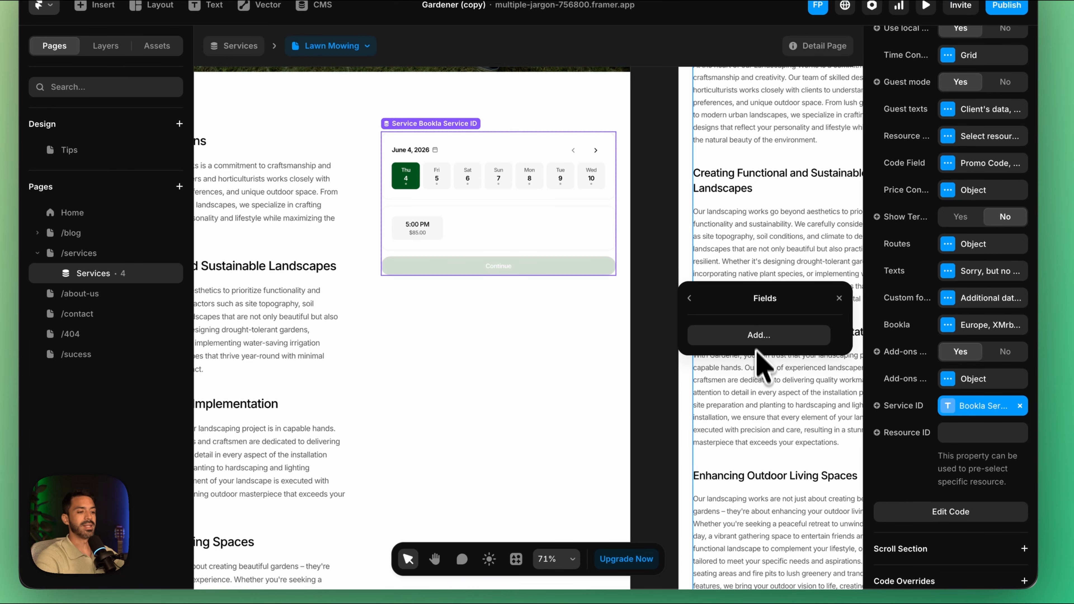
pyautogui.click(758, 341)
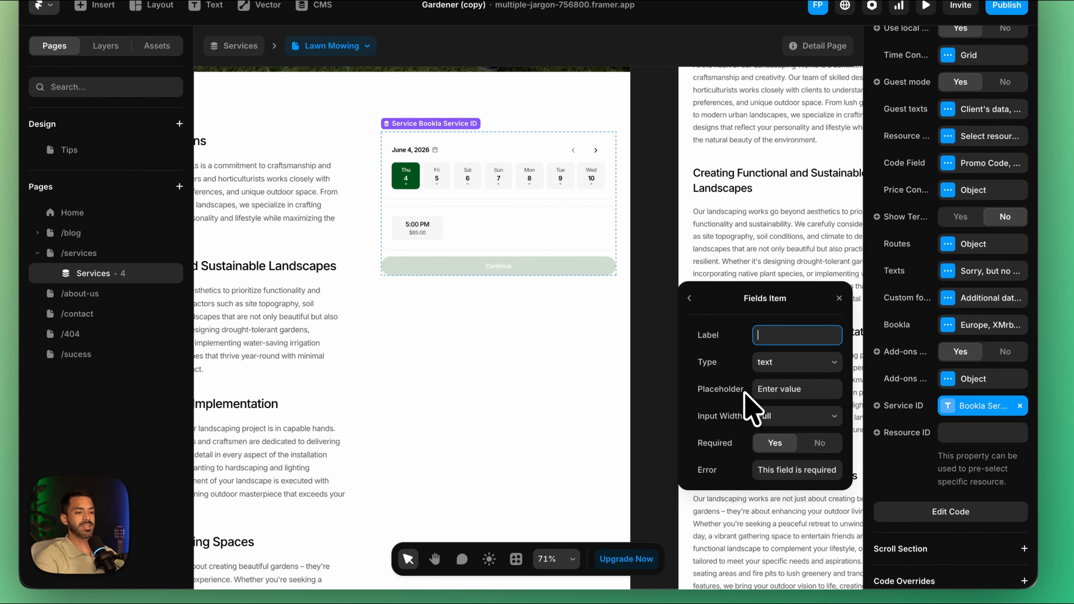
pyautogui.click(792, 362)
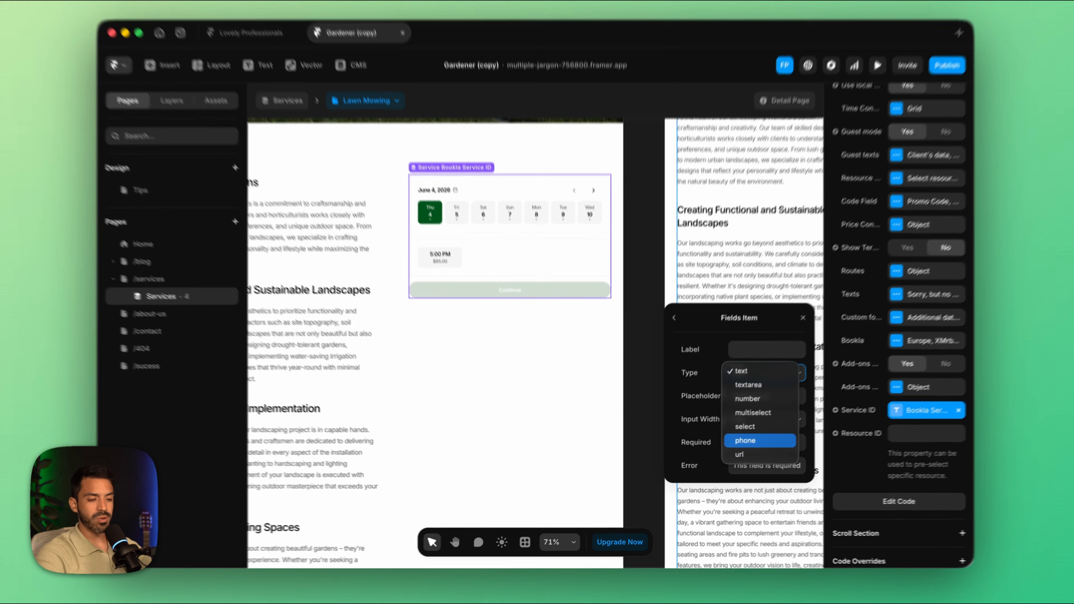
pyautogui.click(744, 443)
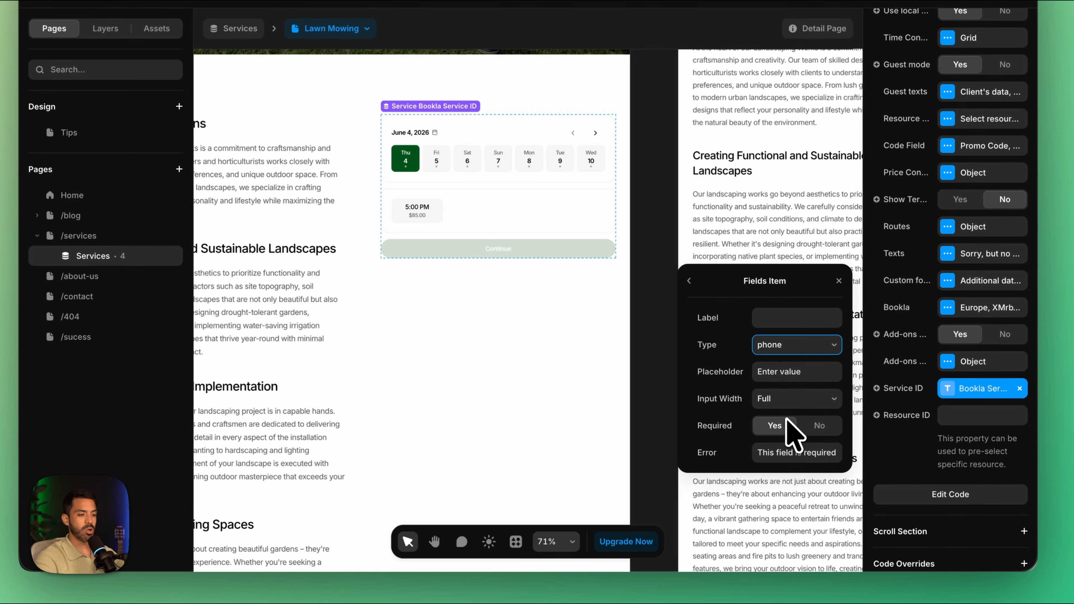
pyautogui.click(797, 317)
pyautogui.write('Phone number')
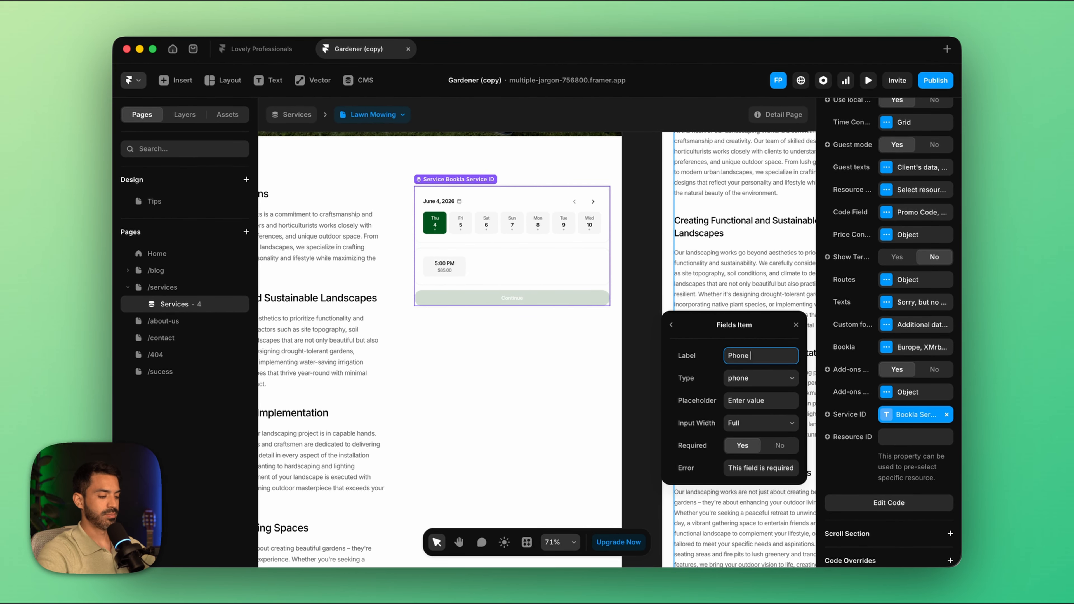
# Step: Give the phone field a sample phone number as its placeholder and leave the field required
pyautogui.click(776, 403)
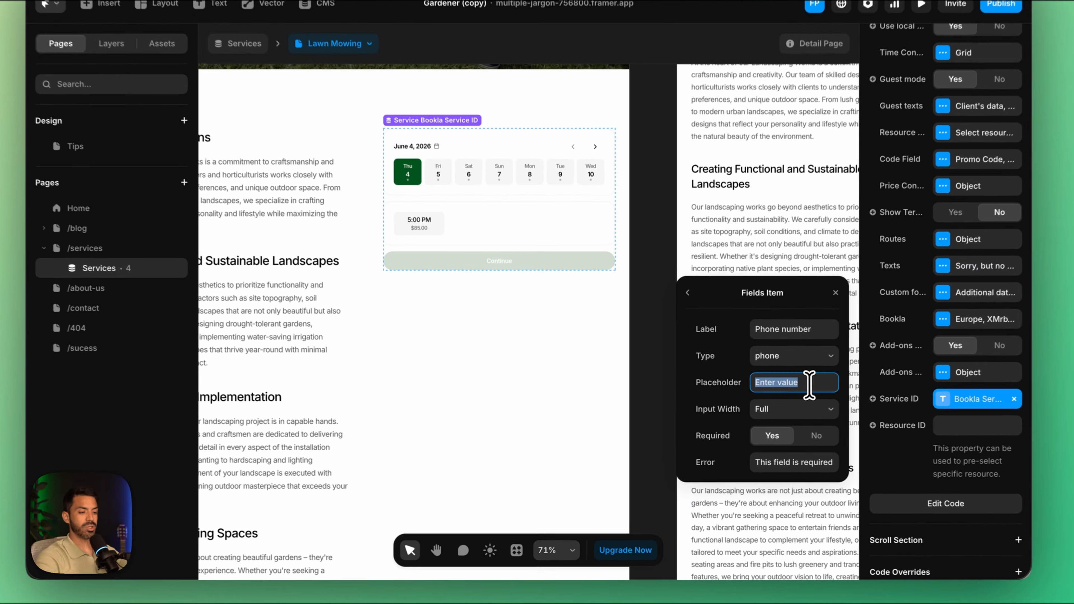
pyautogui.moveTo(758, 402); pyautogui.dragTo(703, 399)
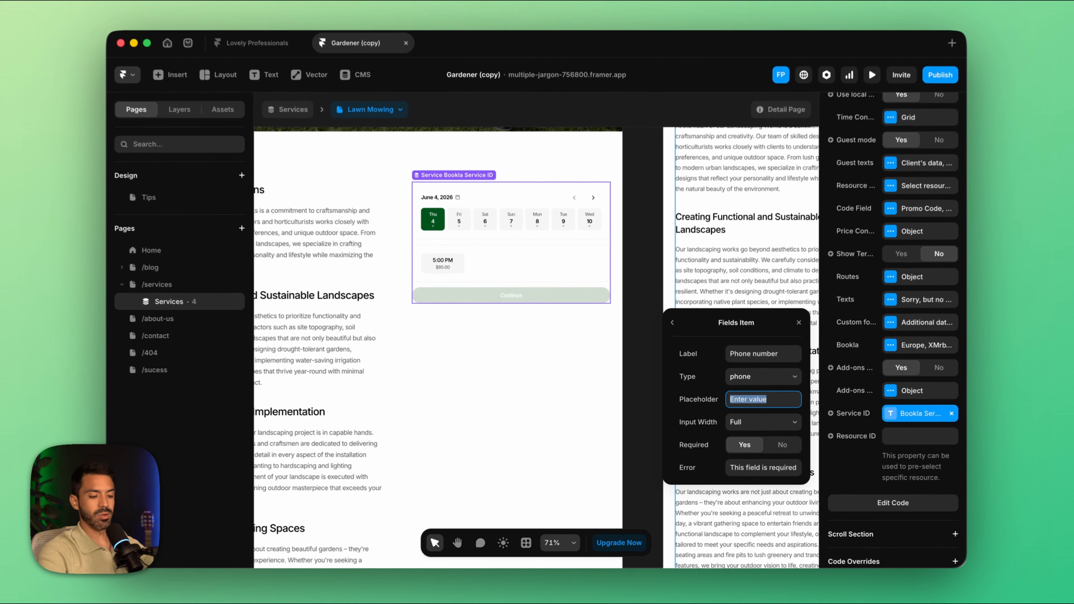
pyautogui.write('+1 234 56 78 90')
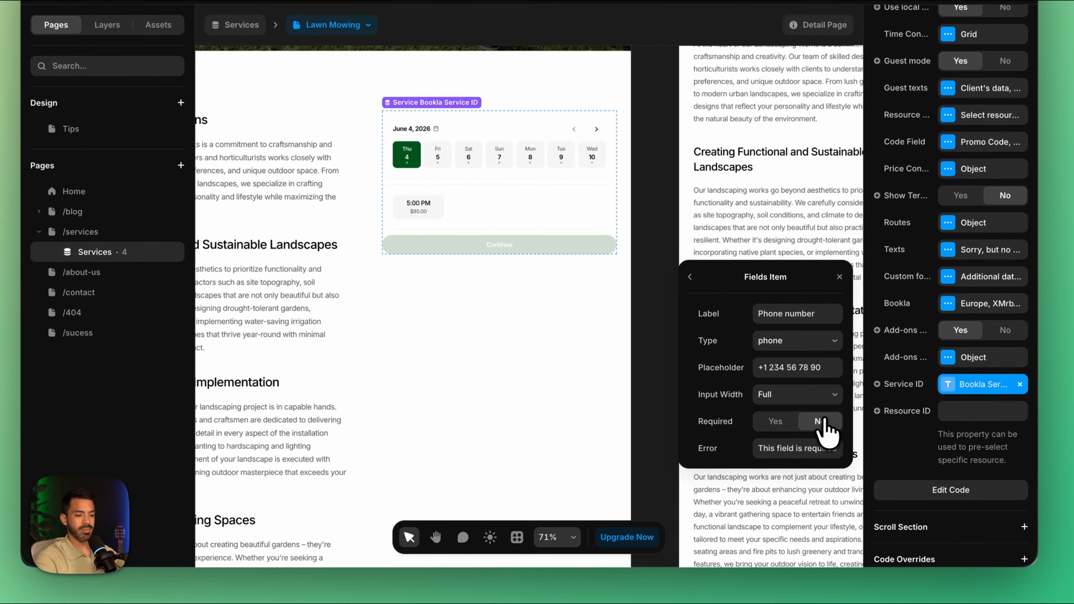
pyautogui.click(775, 445)
pyautogui.click(773, 421)
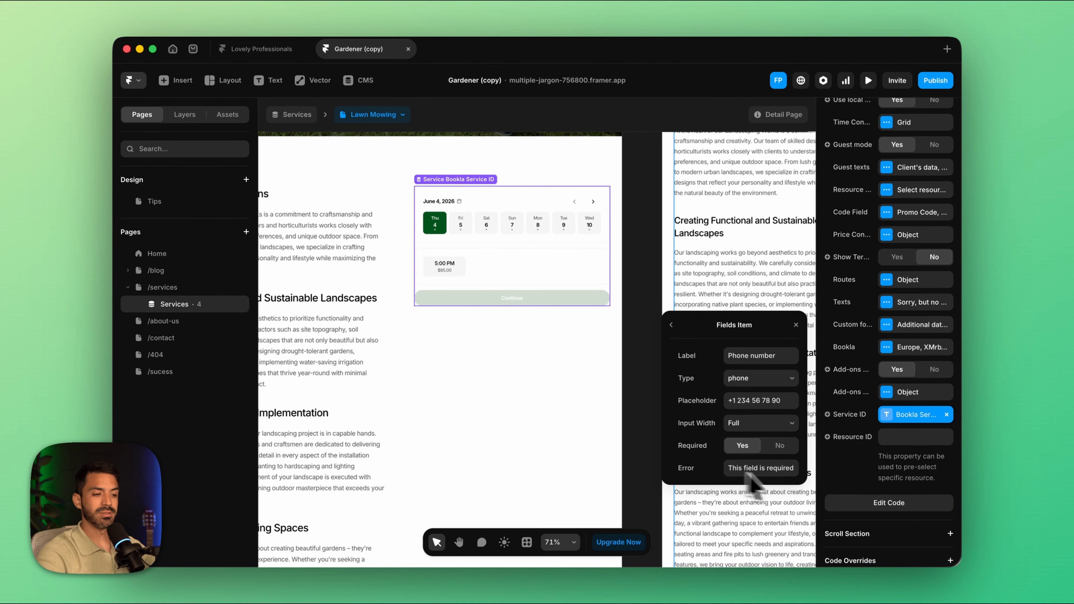
pyautogui.click(672, 325)
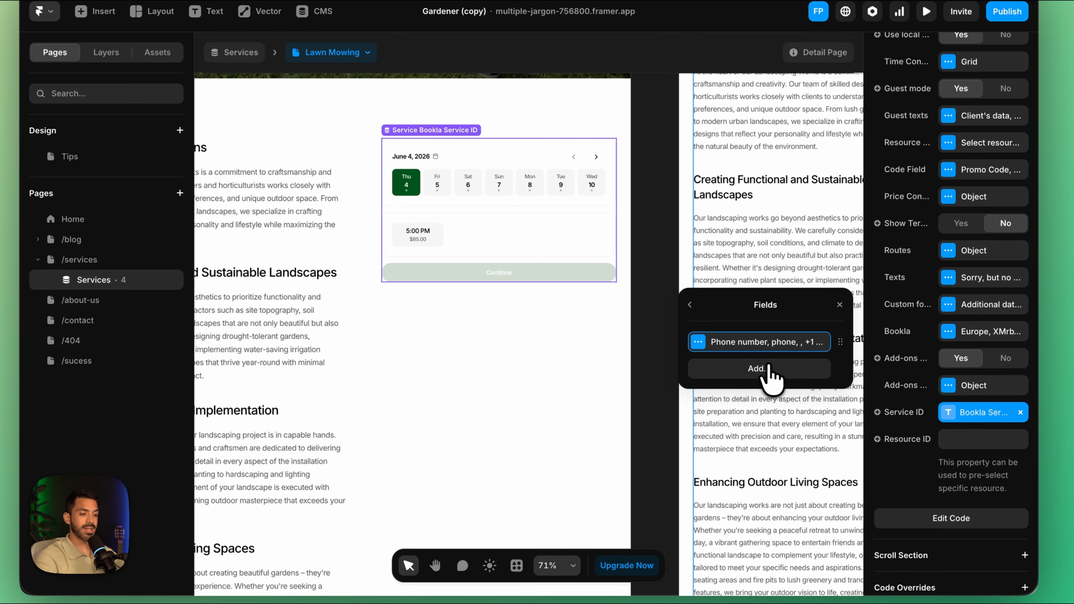
# Step: Add a required text field labelled "Address" with the placeholder "Please enter your address" to the custom form
pyautogui.click(764, 366)
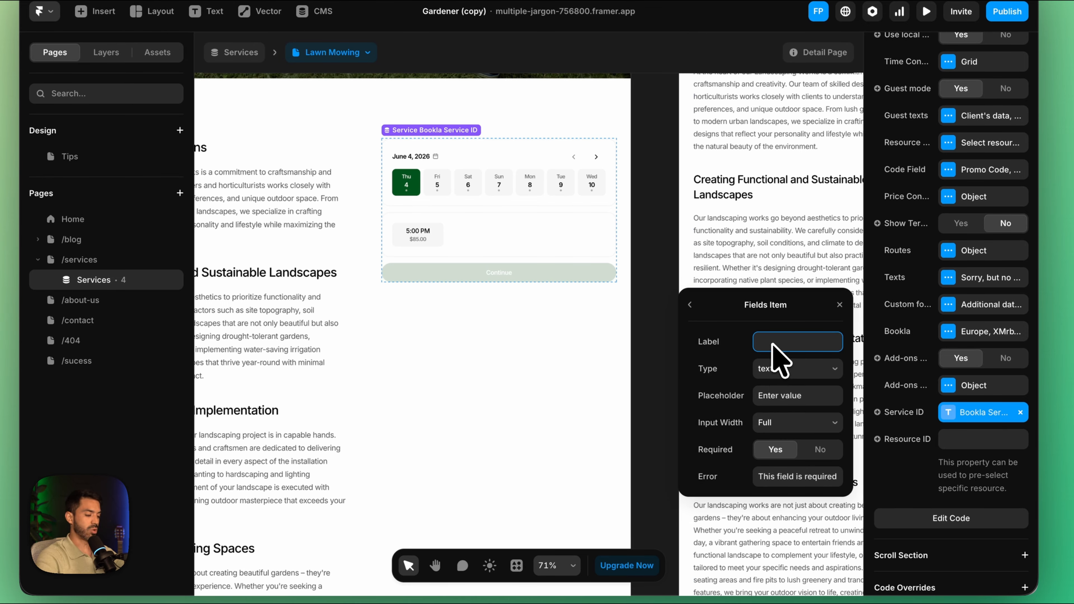
pyautogui.write('Address')
pyautogui.click(786, 369)
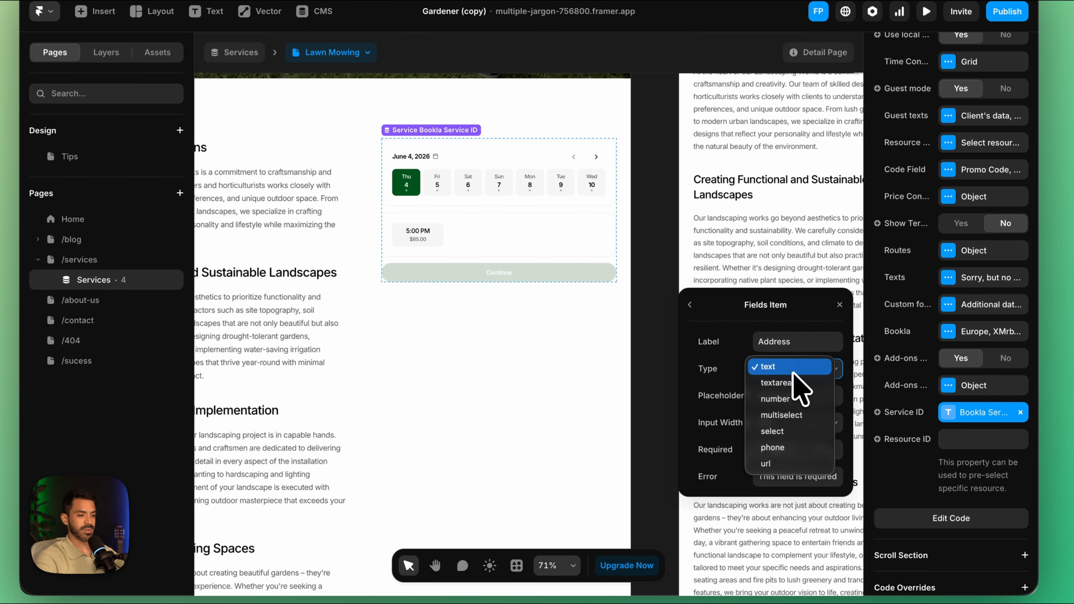
pyautogui.click(793, 373)
pyautogui.click(781, 396)
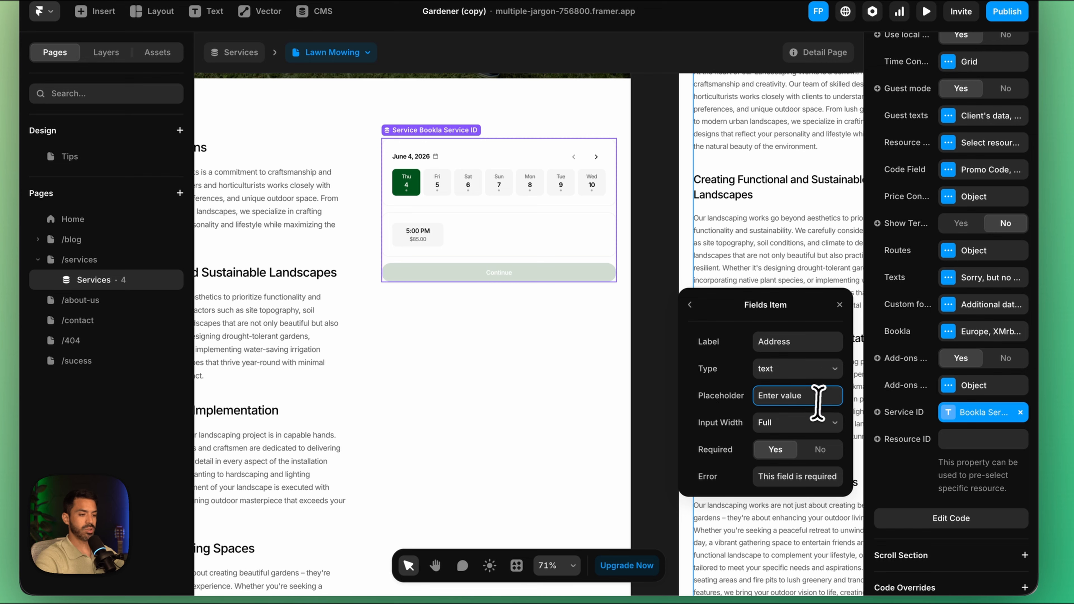
pyautogui.write('Please enter your add')
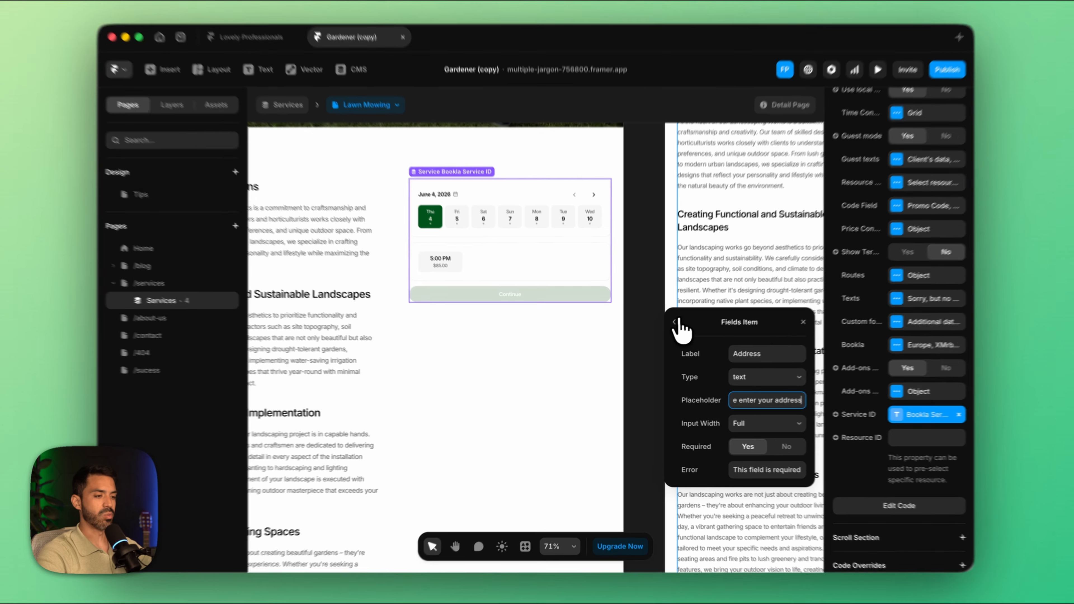
pyautogui.click(671, 325)
# Step: Add a required select field labelled "Is there any parking ?" with the options "Yes,No" to the custom form
pyautogui.click(718, 399)
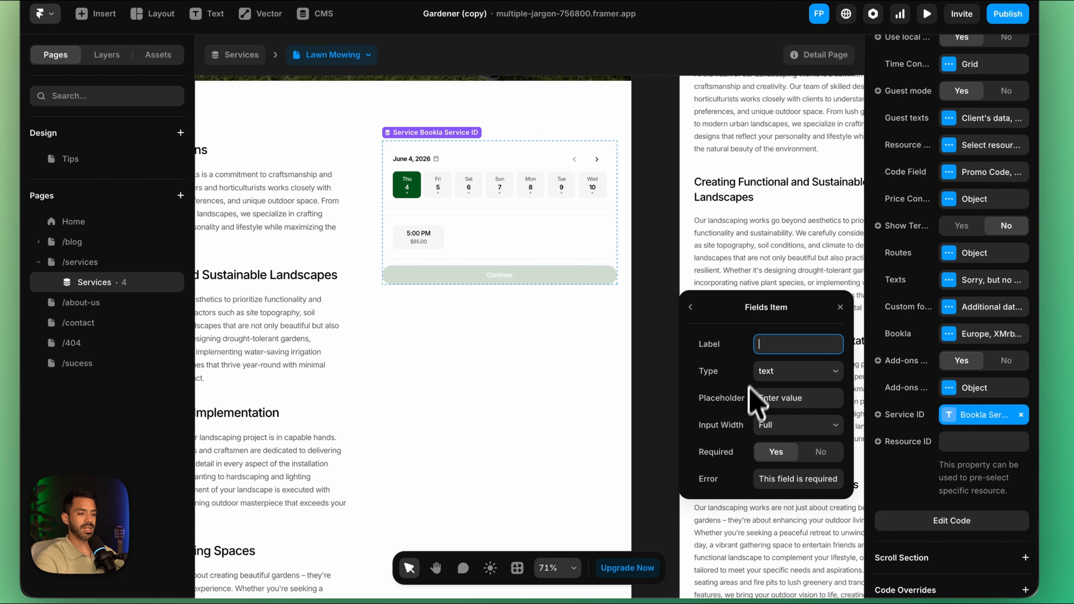
pyautogui.write('Is there any parkin...')
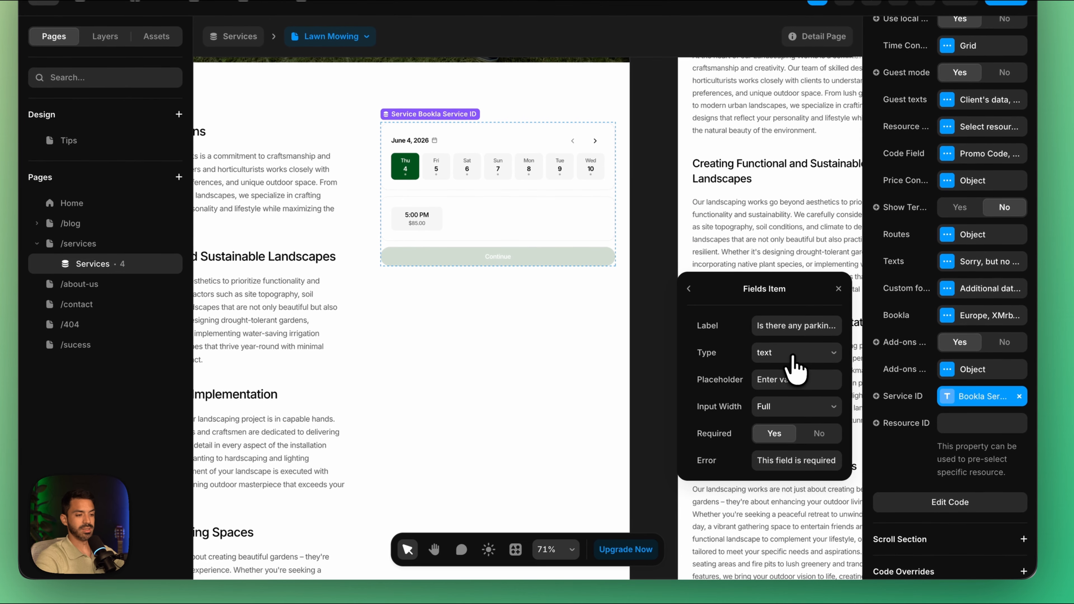
pyautogui.click(758, 378)
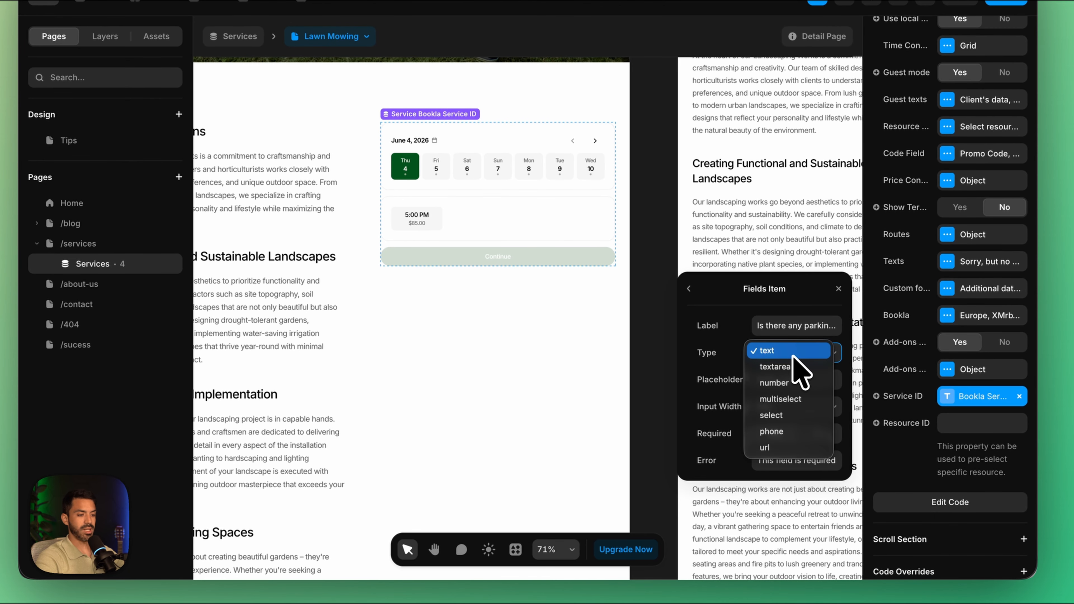
pyautogui.click(798, 423)
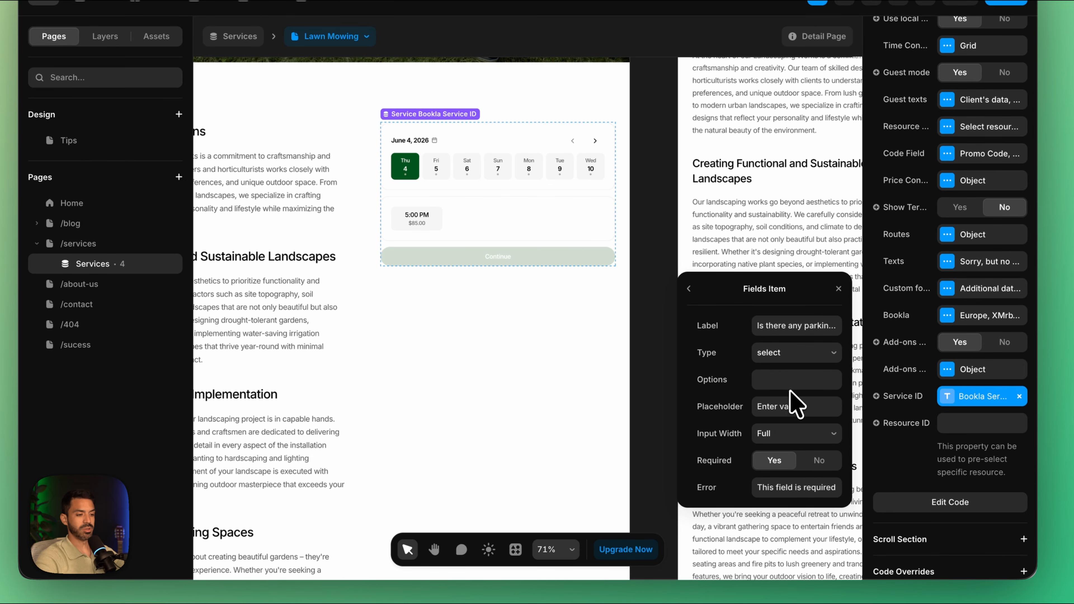
pyautogui.click(781, 381)
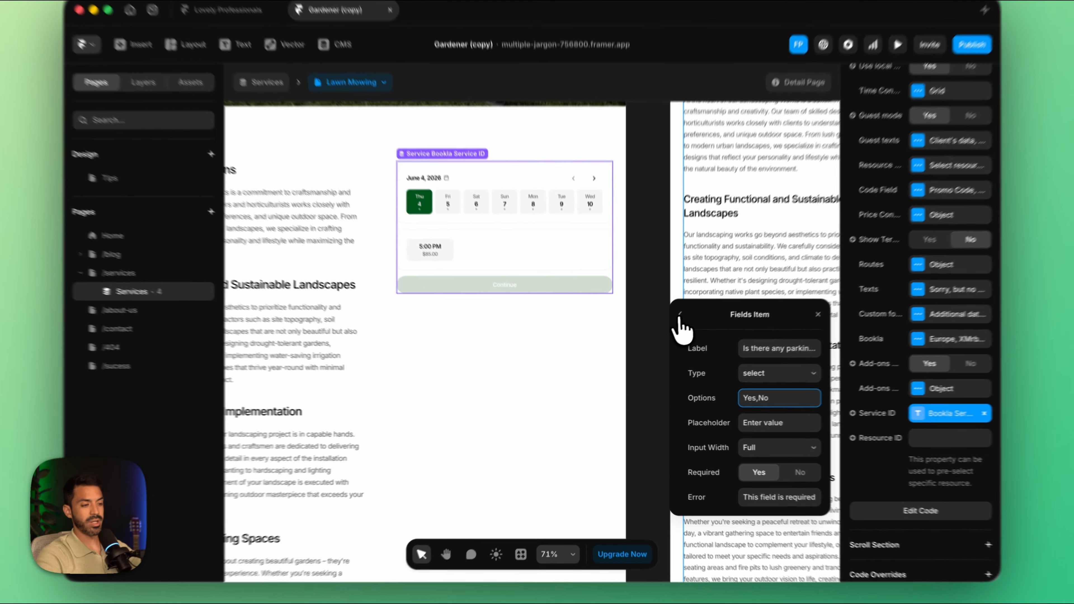
pyautogui.click(671, 326)
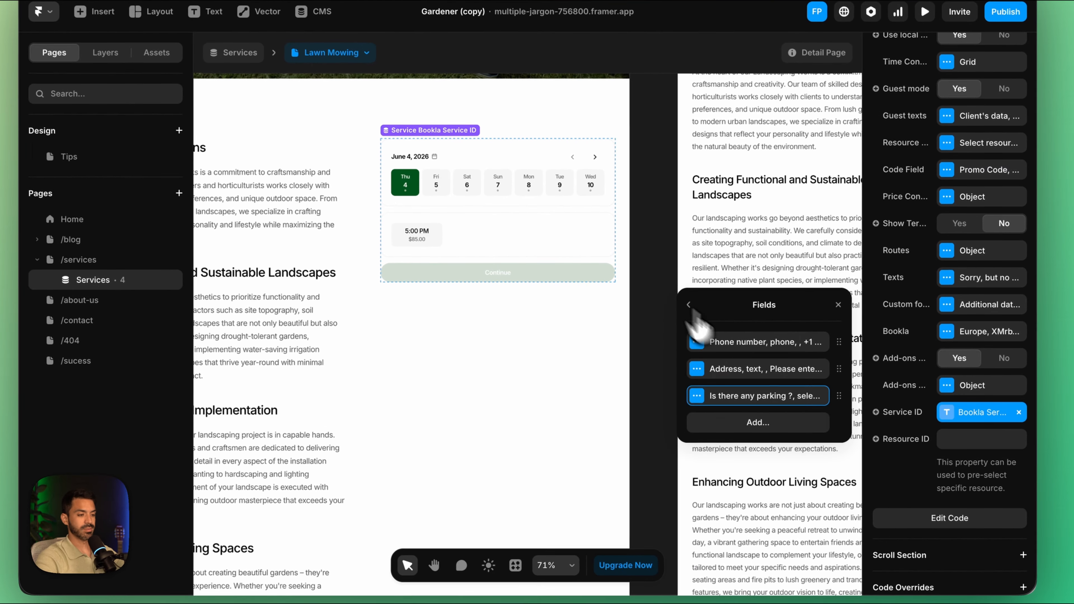
pyautogui.click(852, 469)
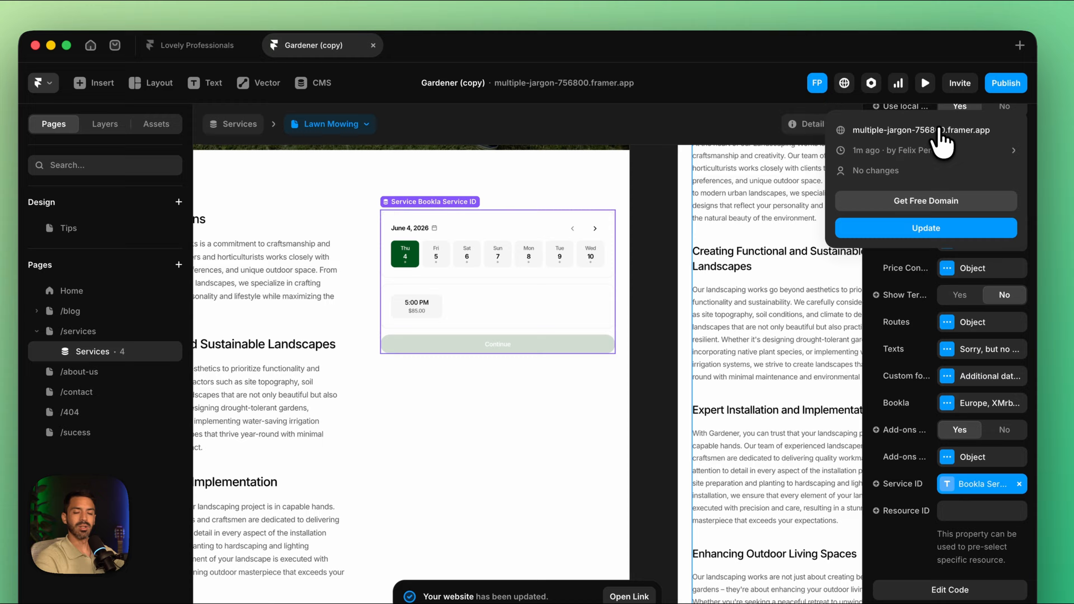
# Step: Publish the site and reach the Garden Design service's booking calendar from the live home page
pyautogui.click(938, 130)
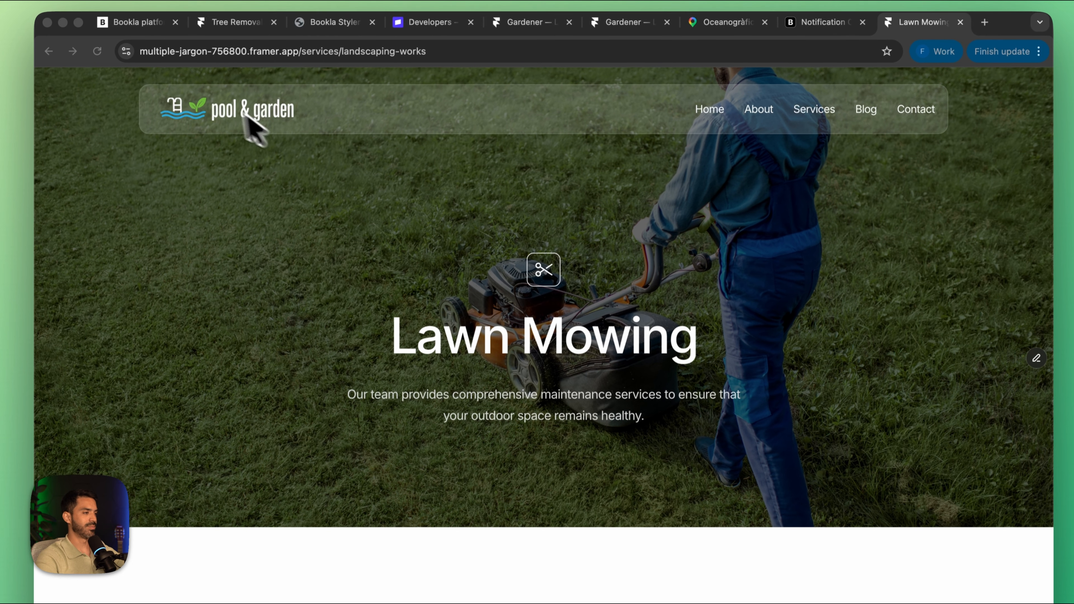
pyautogui.click(204, 121)
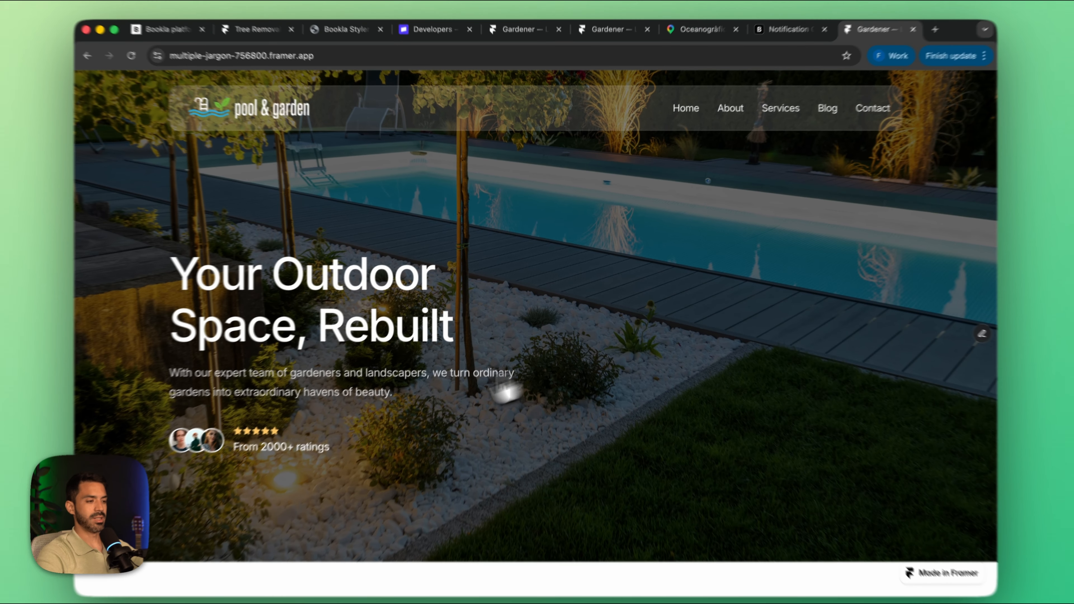
pyautogui.scroll(-10, 449, 424)
pyautogui.scroll(-10, 453, 420)
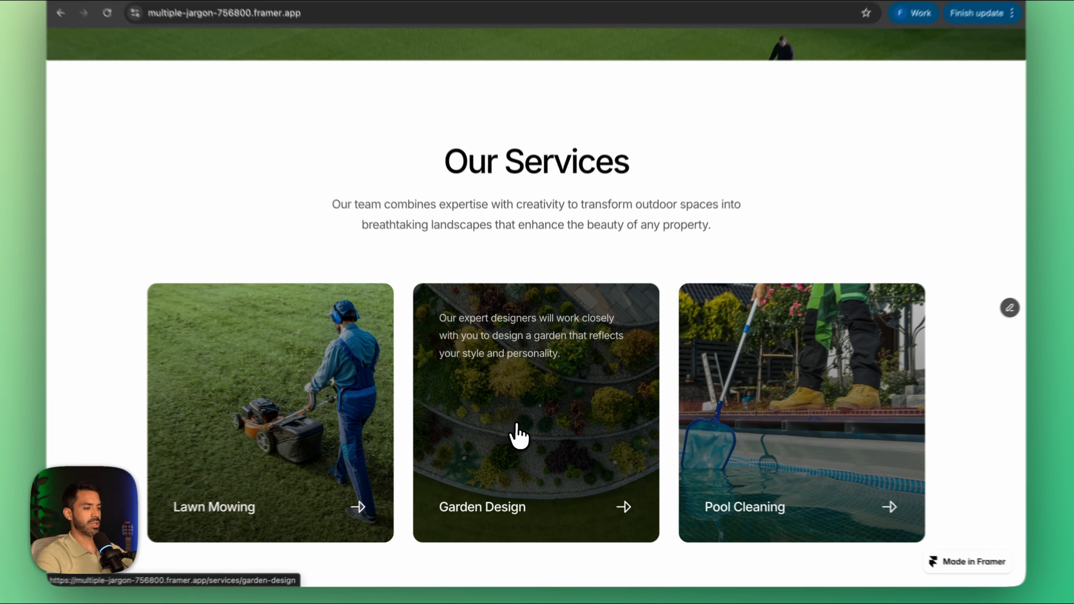
pyautogui.click(524, 439)
pyautogui.scroll(-10, 495, 440)
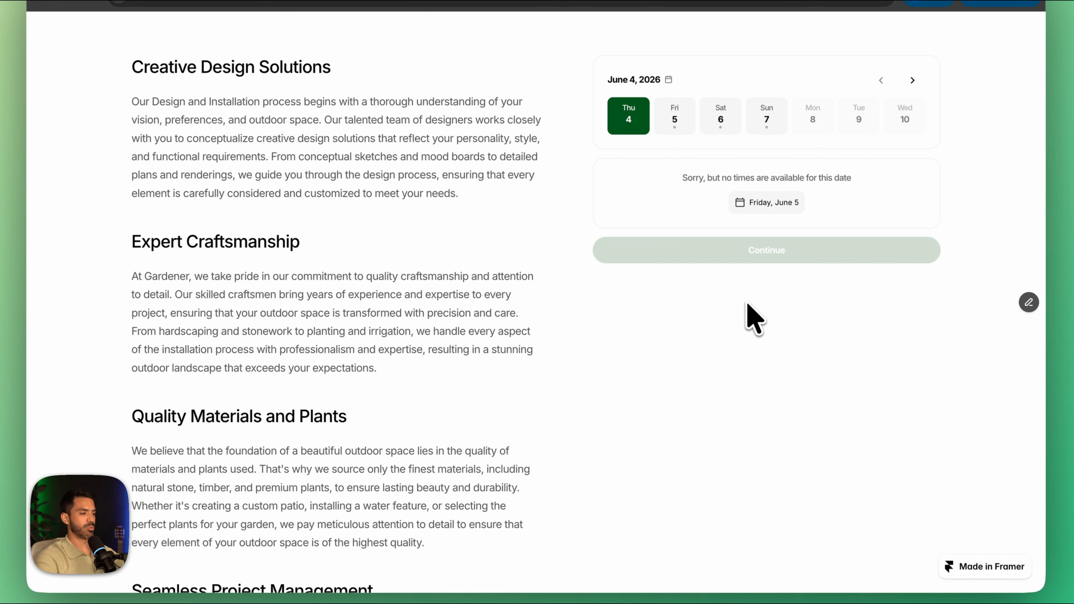
# Step: Choose the June 5, 2026 slot at 10:00 AM and set the Flower Plant add-on quantity to 11
pyautogui.click(679, 125)
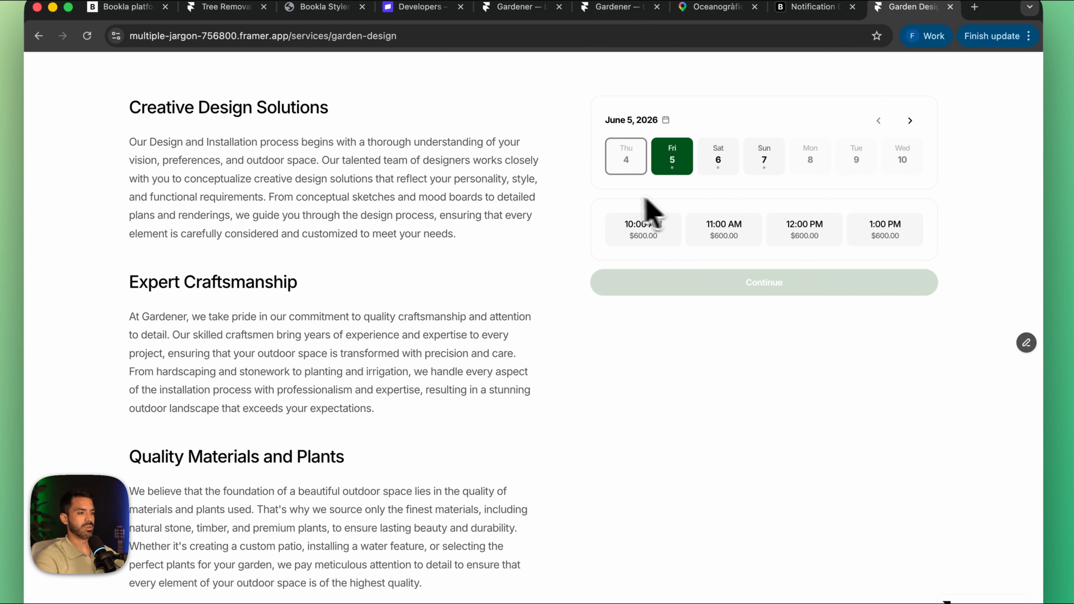
pyautogui.click(660, 240)
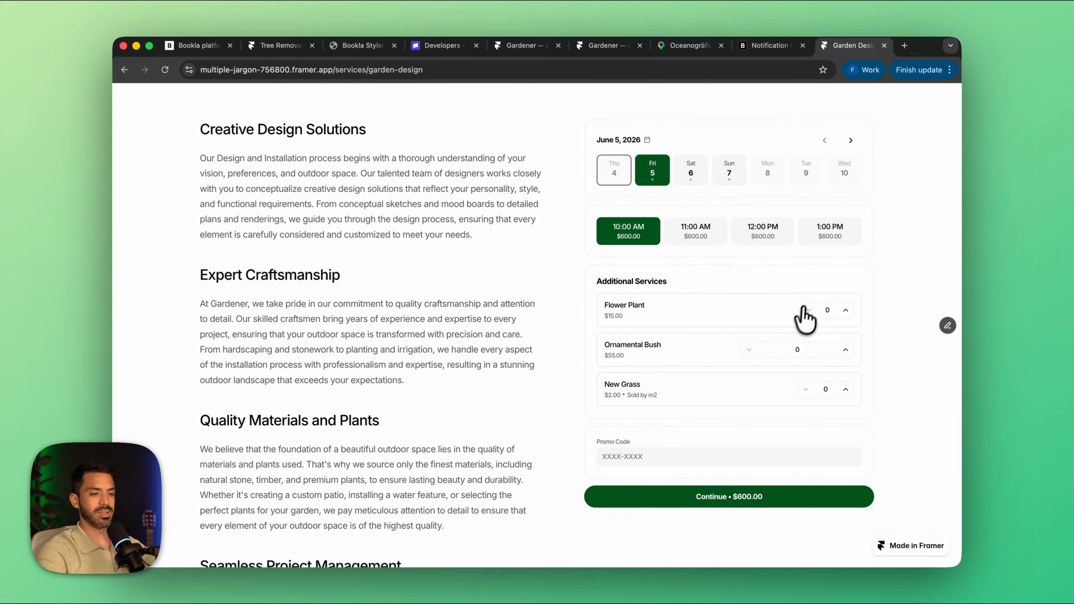
pyautogui.click(846, 311)
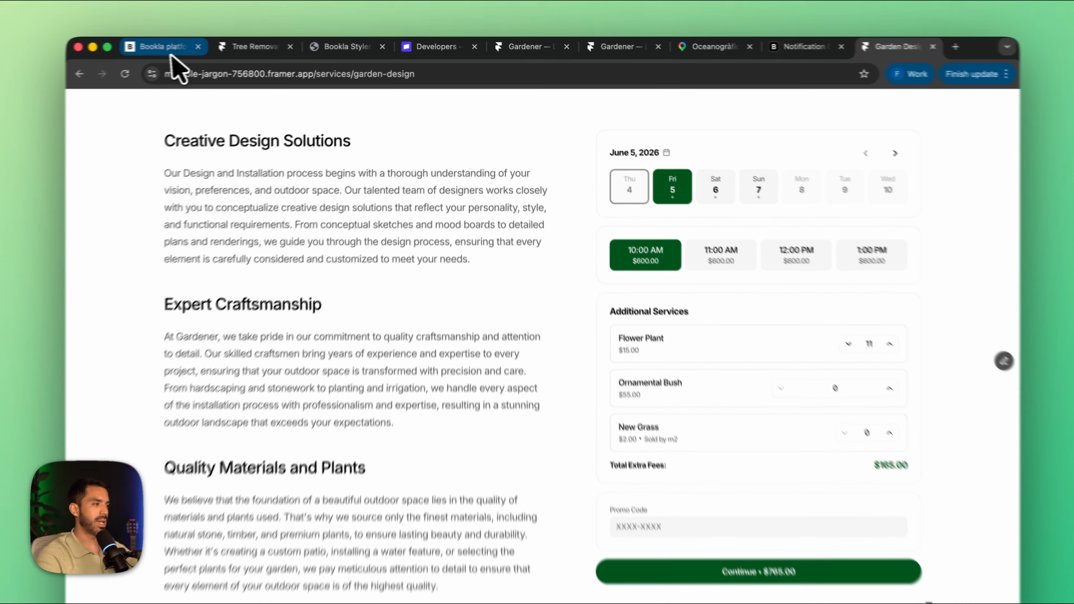
# Step: Switch to the Bookla platform and set the Ornamental Bush add-on's maximum quantity to 100, saving the change
pyautogui.click(199, 46)
pyautogui.click(89, 357)
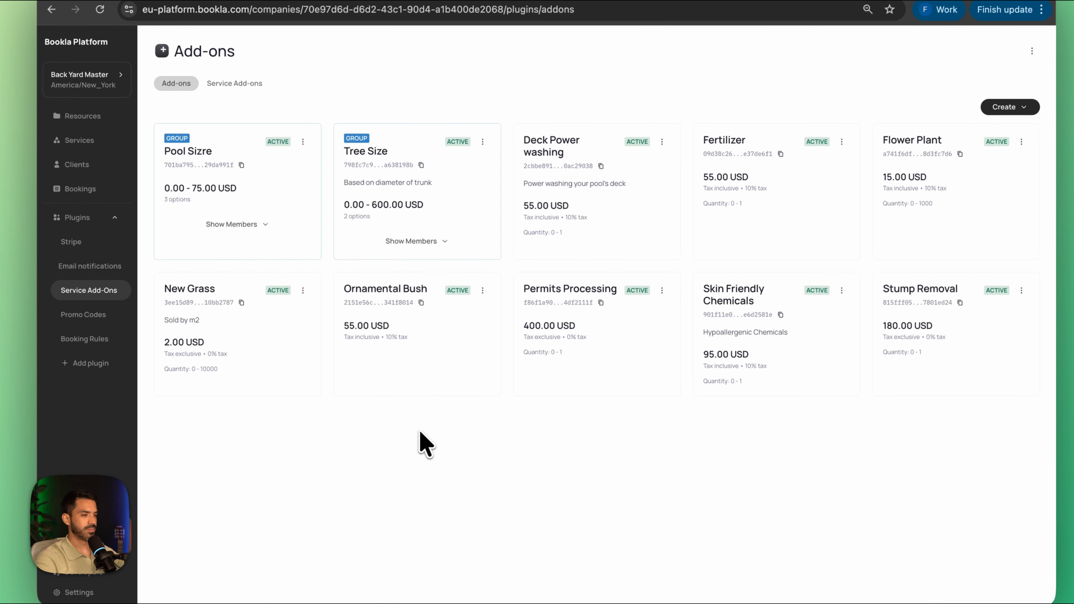
pyautogui.click(483, 291)
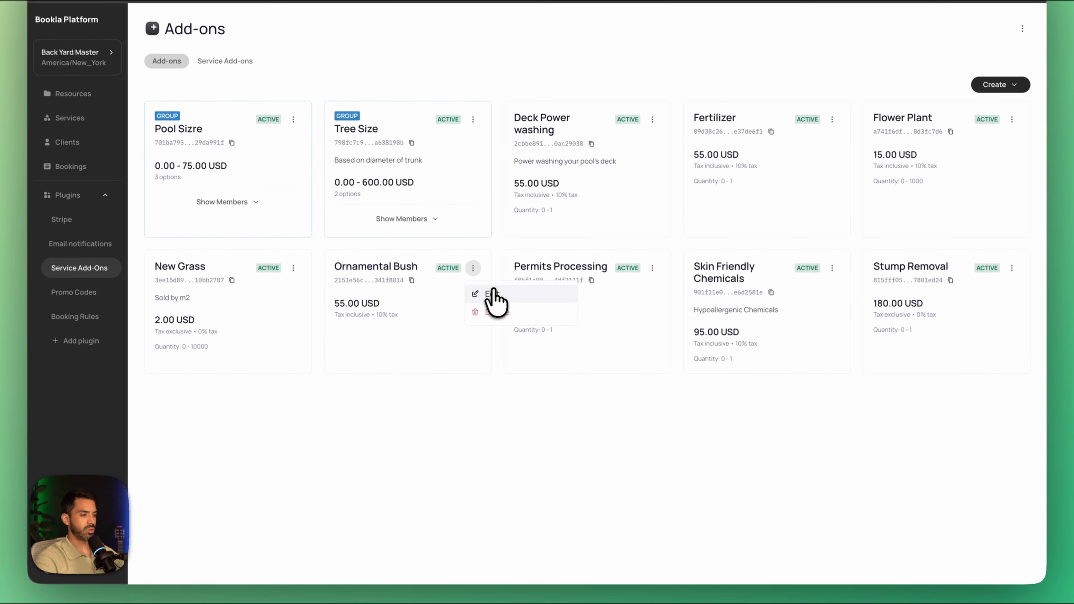
pyautogui.click(494, 301)
pyautogui.click(599, 341)
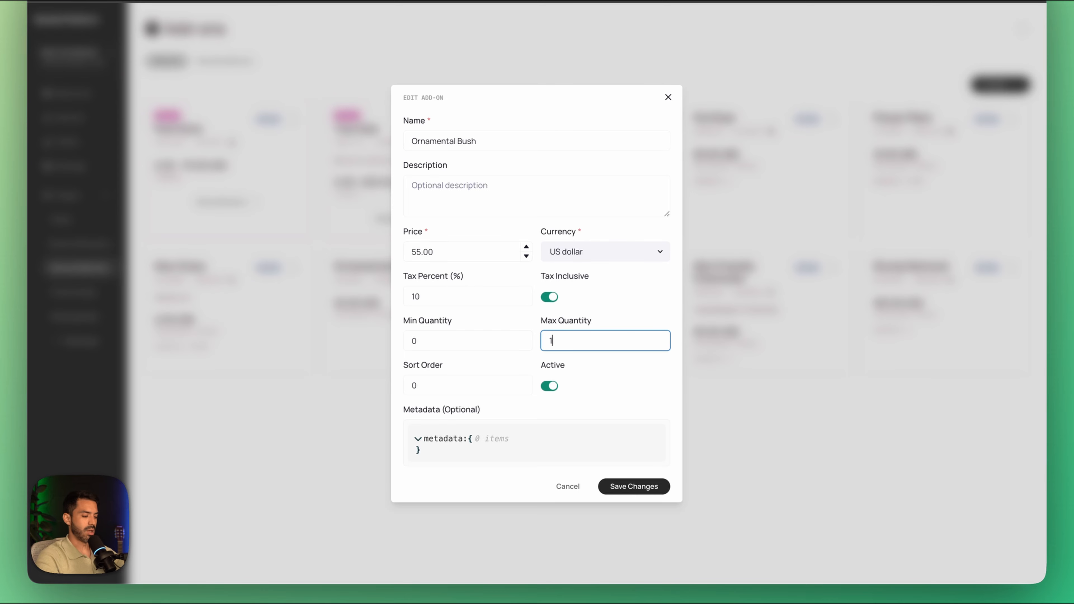
pyautogui.write('100')
pyautogui.click(632, 488)
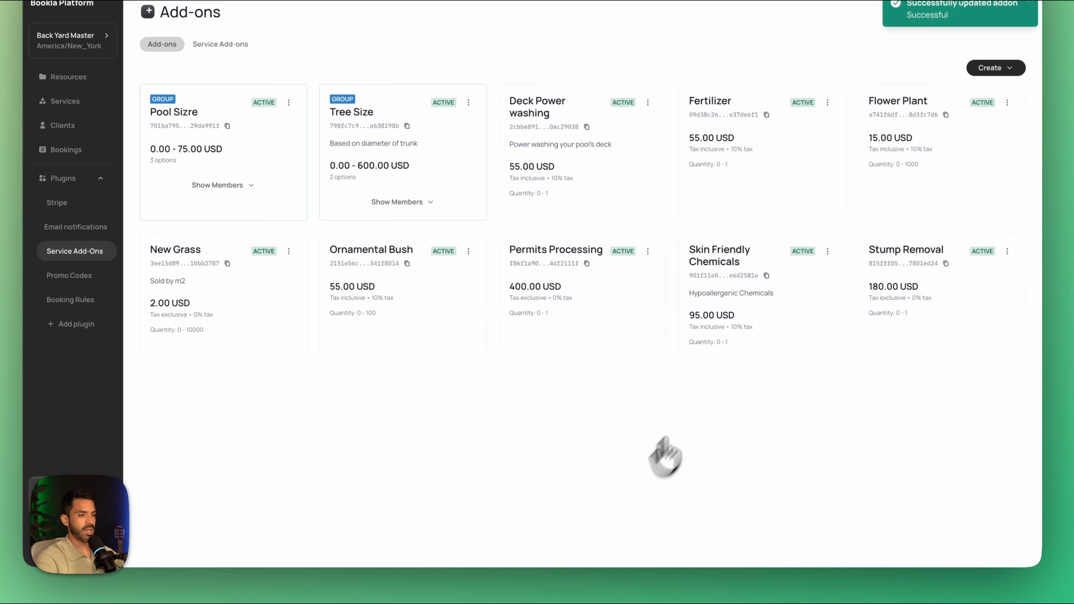
pyautogui.press('super+space')
# Step: Return to the live Garden Design page and switch the time slot to 11:00 AM and back to 10:00 AM
pyautogui.click(912, 43)
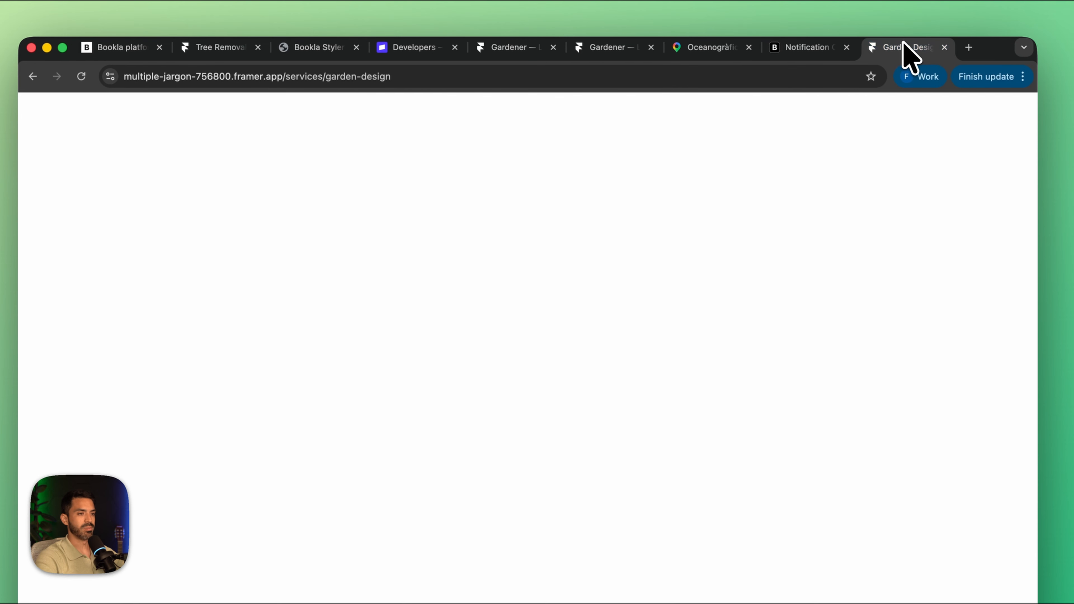
pyautogui.click(714, 269)
pyautogui.click(630, 277)
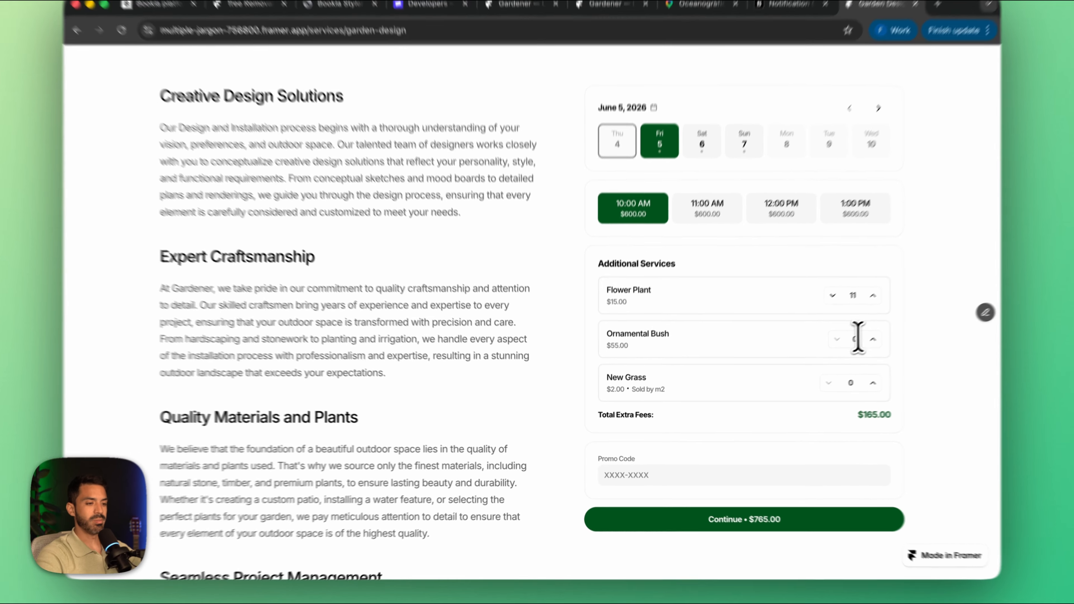
# Step: Set the Ornamental Bush quantity to 5 and New Grass to 10, and continue to the client's data form
pyautogui.click(831, 349)
pyautogui.write('5')
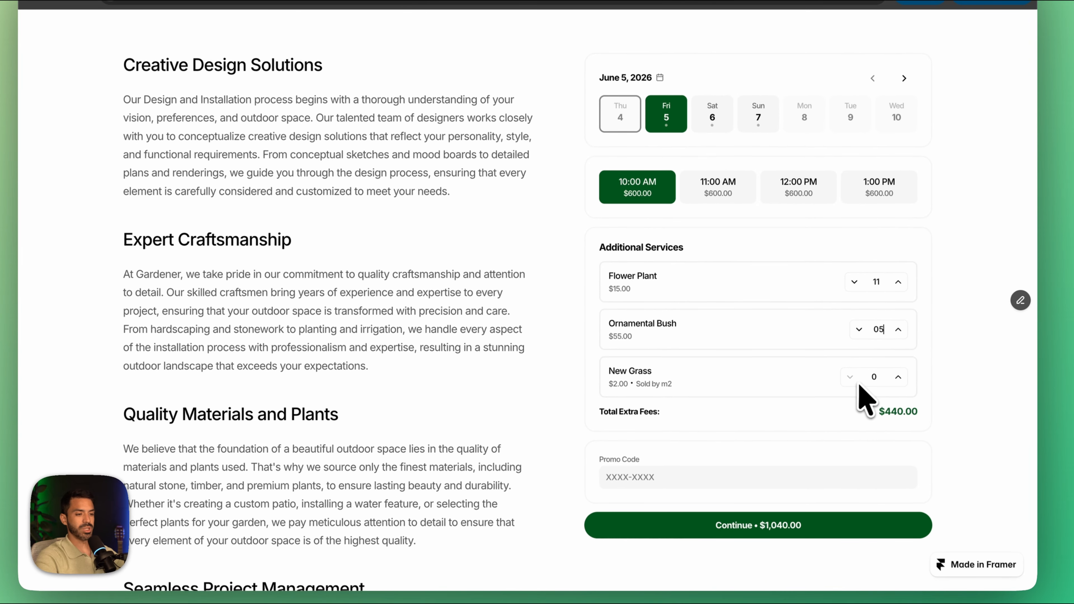
pyautogui.click(865, 380)
pyautogui.write('1')
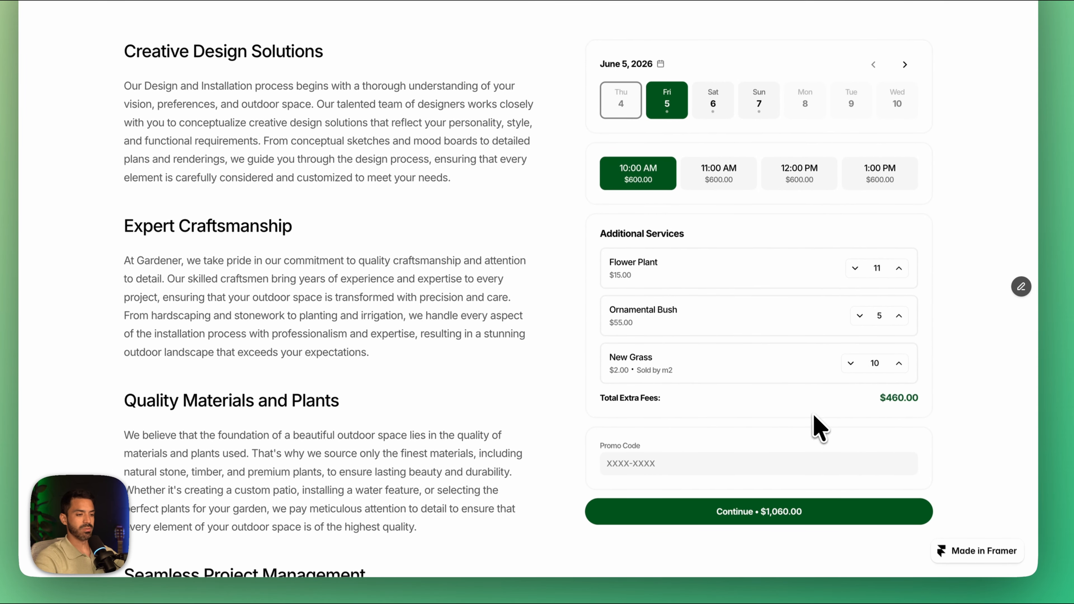
pyautogui.click(759, 511)
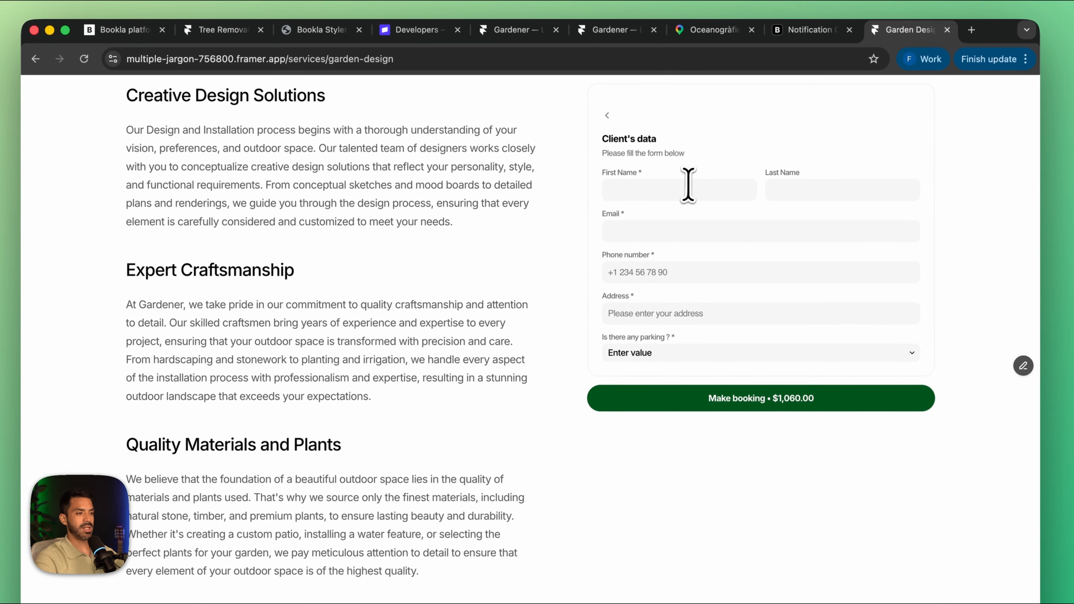
# Step: Fill in the client's first name, last name, e-mail and phone number in the booking form
pyautogui.click(686, 188)
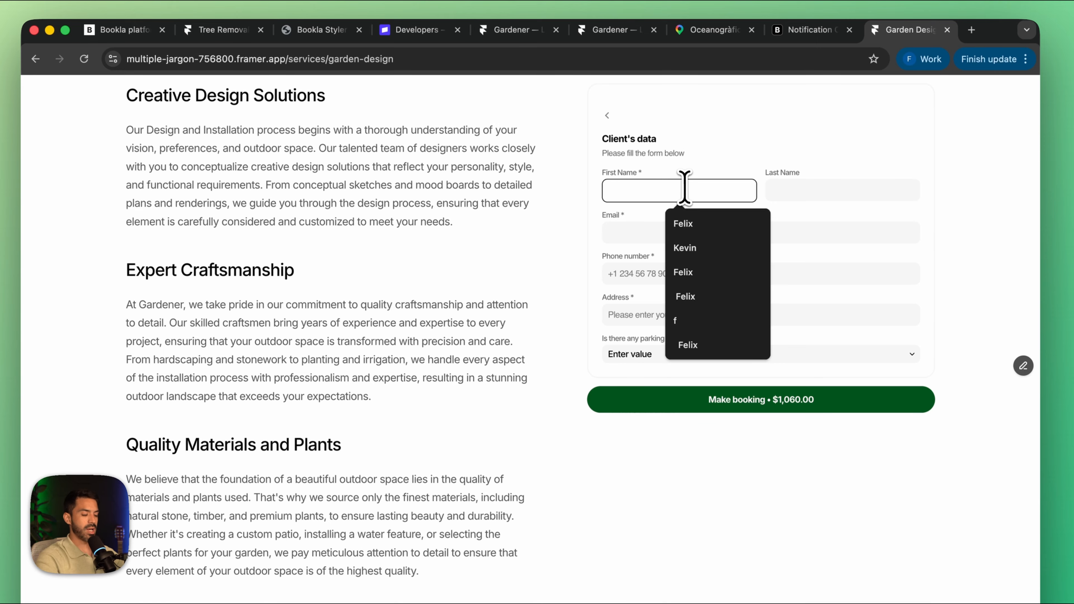
pyautogui.click(693, 221)
pyautogui.click(798, 190)
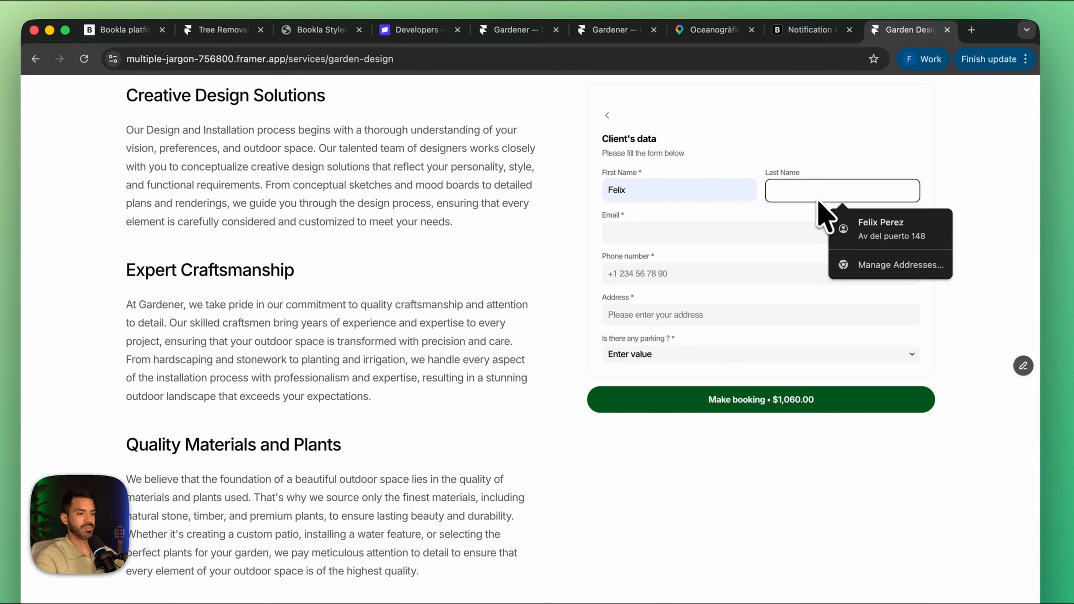
pyautogui.write('Perez')
pyautogui.click(775, 233)
pyautogui.write('Bookla.client')
pyautogui.click(713, 266)
pyautogui.click(693, 278)
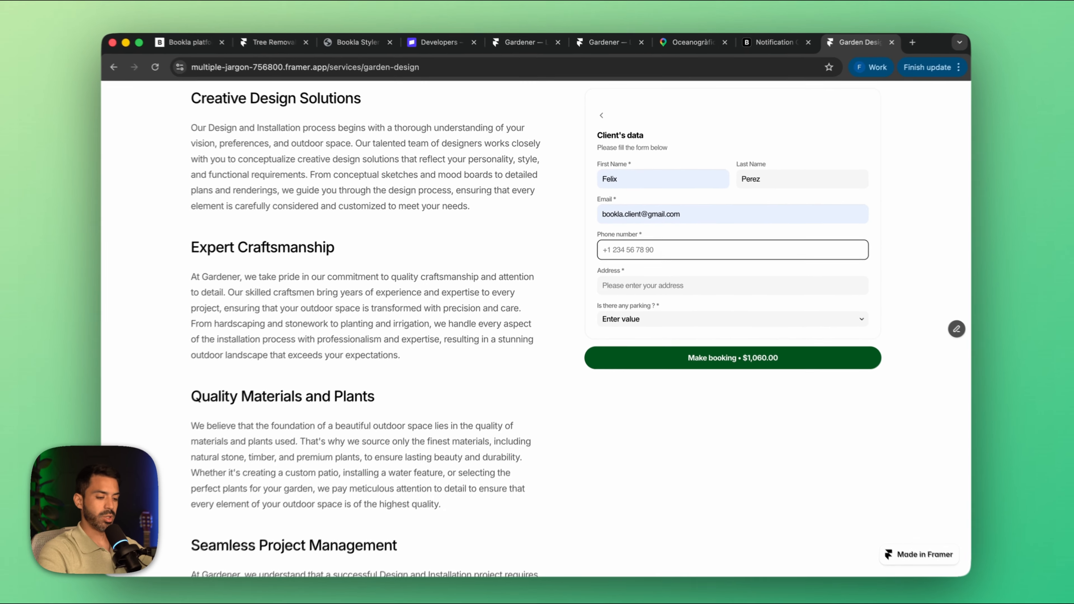
pyautogui.write('+1 234 567 890')
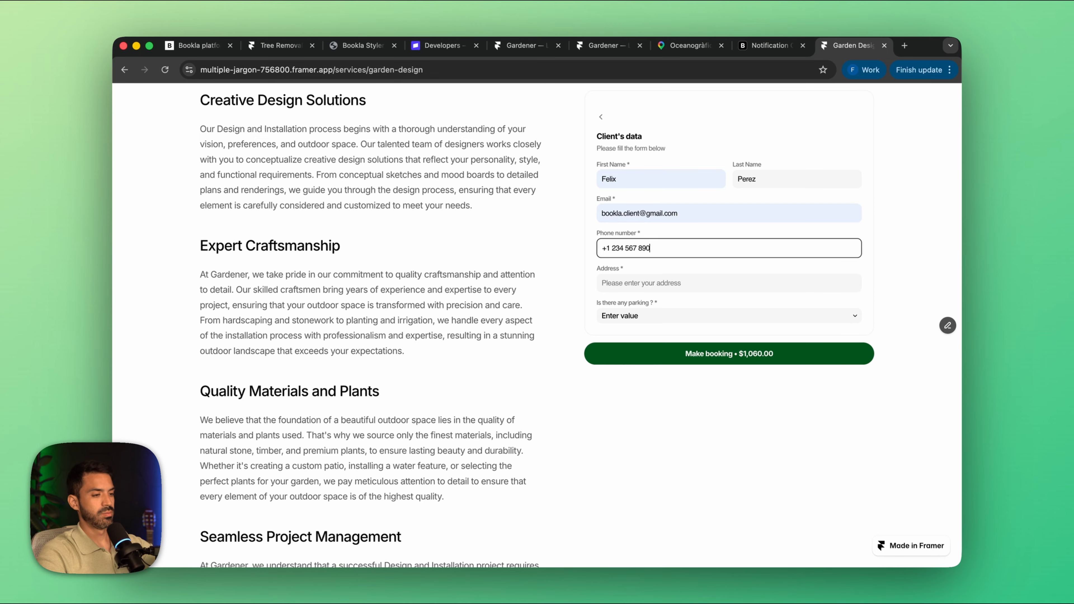
pyautogui.write('0')
# Step: Fill in the client's address, answer the parking question with No, and submit the Garden Design booking for payment
pyautogui.click(682, 282)
pyautogui.click(681, 304)
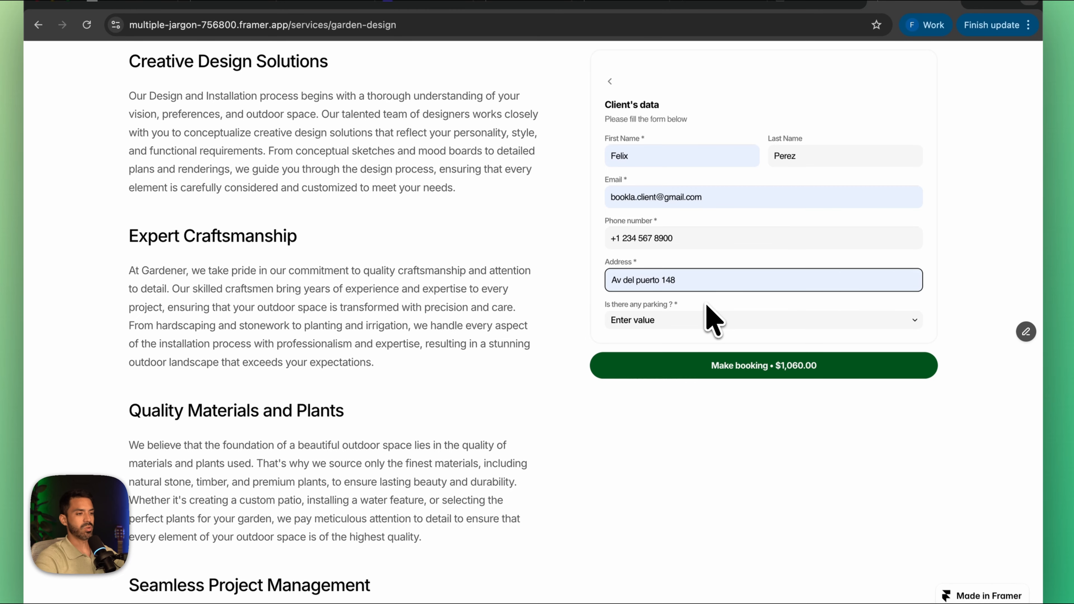
pyautogui.click(683, 319)
pyautogui.click(682, 332)
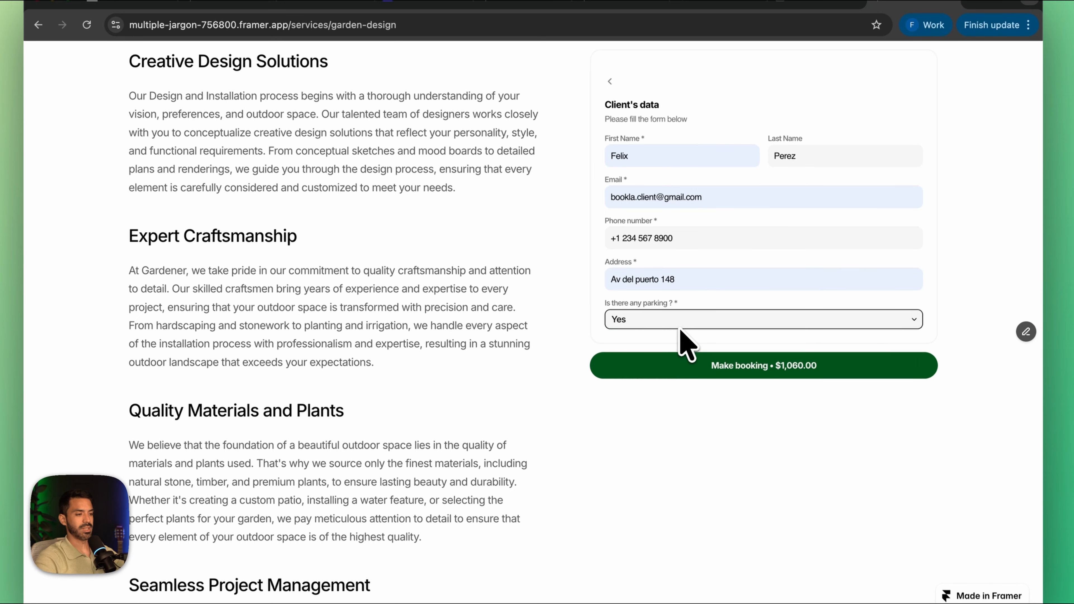
pyautogui.click(696, 319)
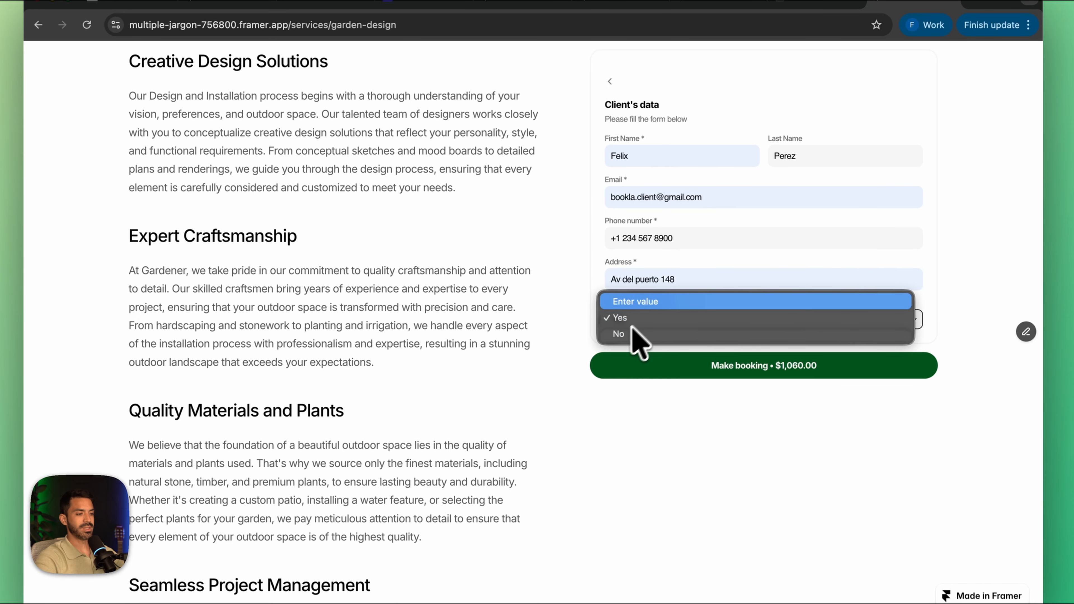
pyautogui.click(656, 333)
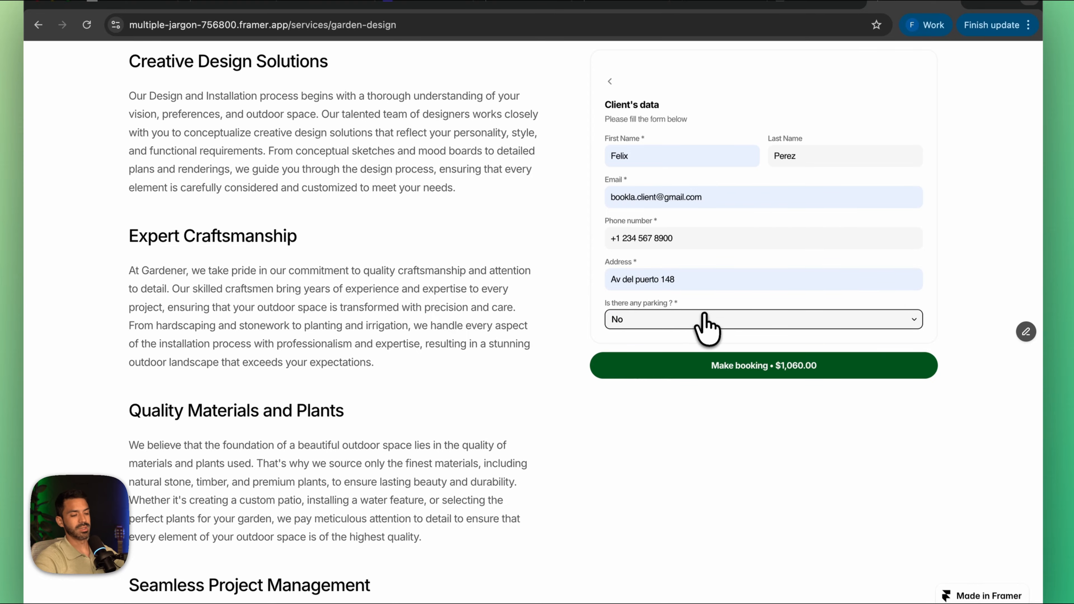
pyautogui.click(704, 321)
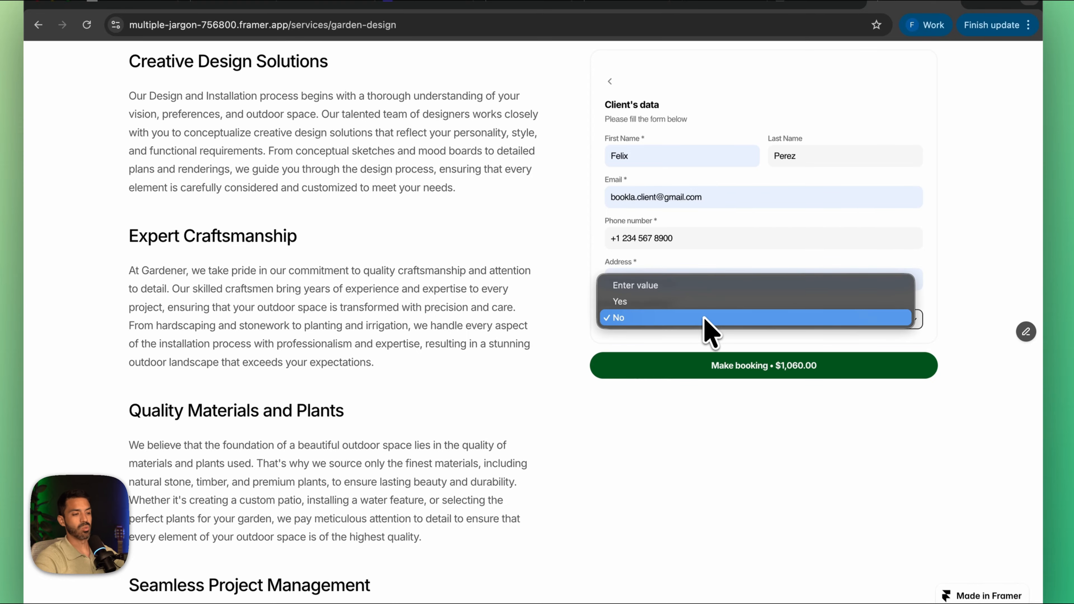
pyautogui.click(738, 367)
pyautogui.click(744, 366)
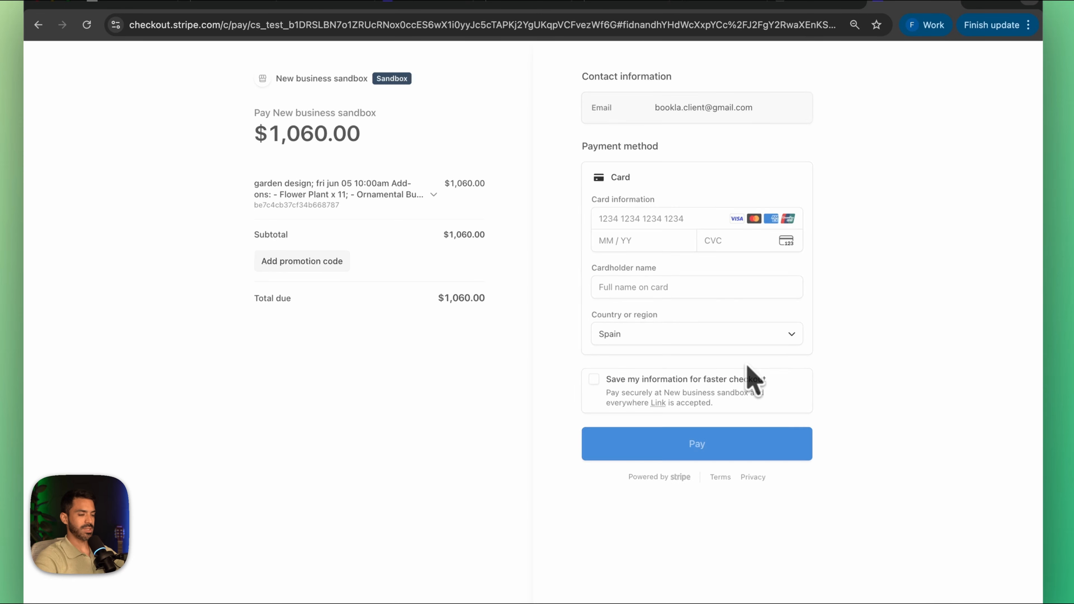
# Step: Enter the card number, expiry date, CVC and cardholder name in the Stripe checkout, and pay for the booking
pyautogui.click(605, 222)
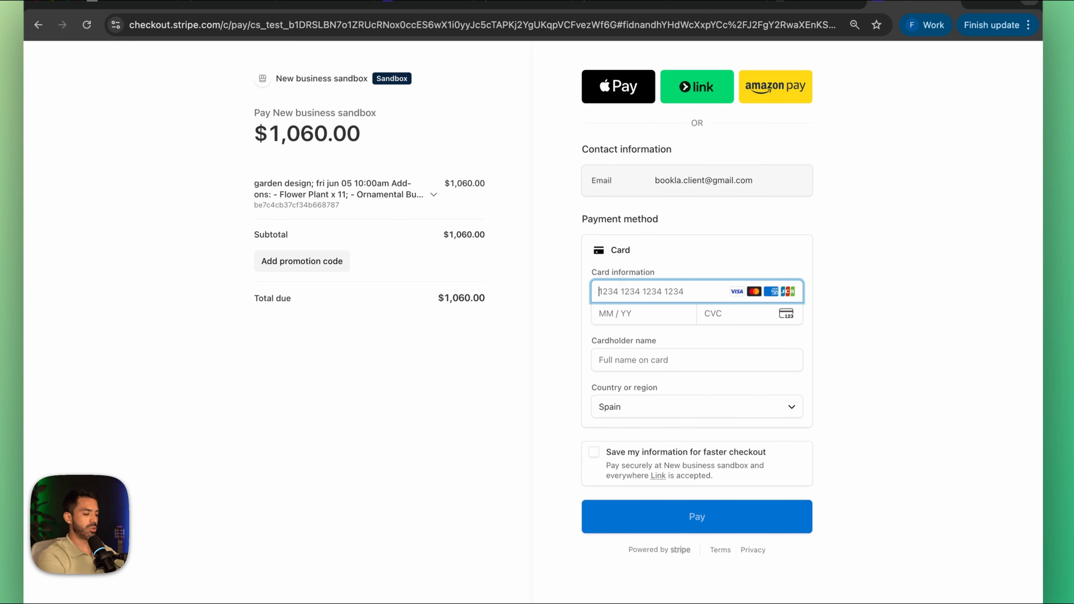
pyautogui.write('42424242 4242 4242')
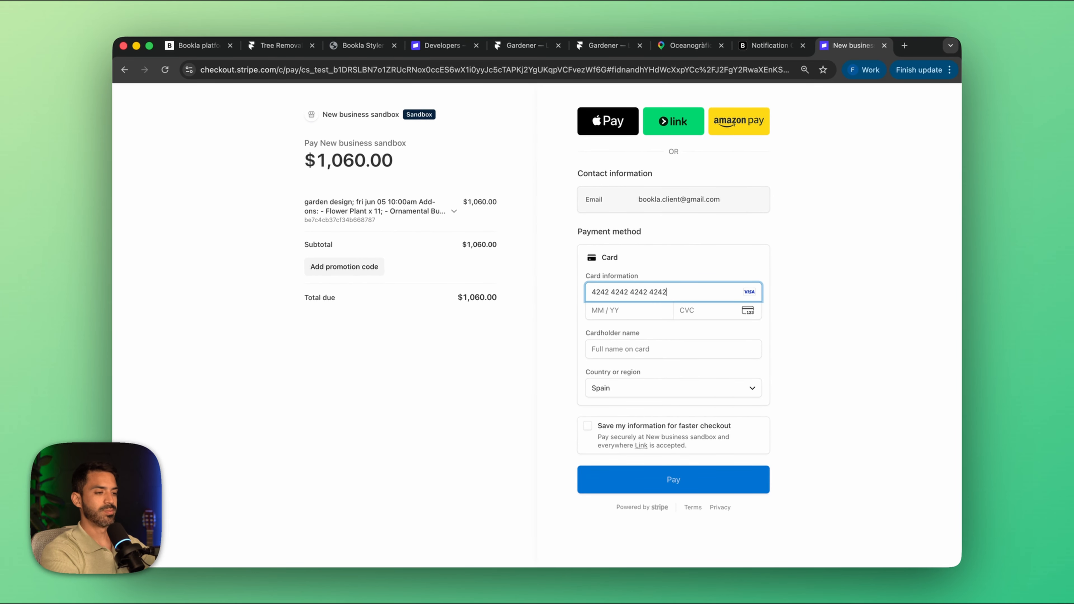
pyautogui.write('1234')
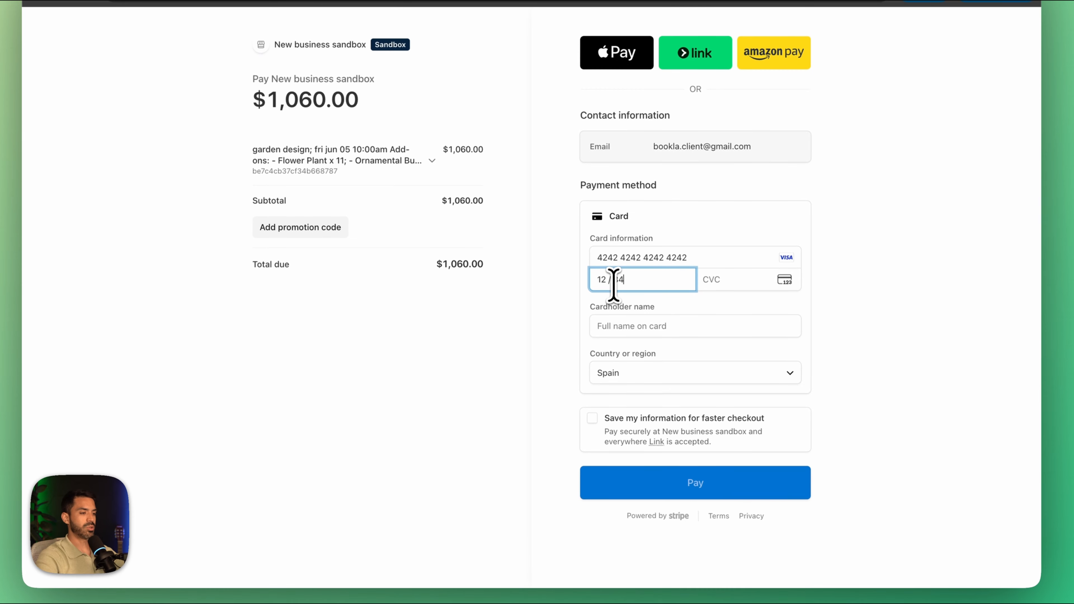
pyautogui.click(736, 283)
pyautogui.write('12')
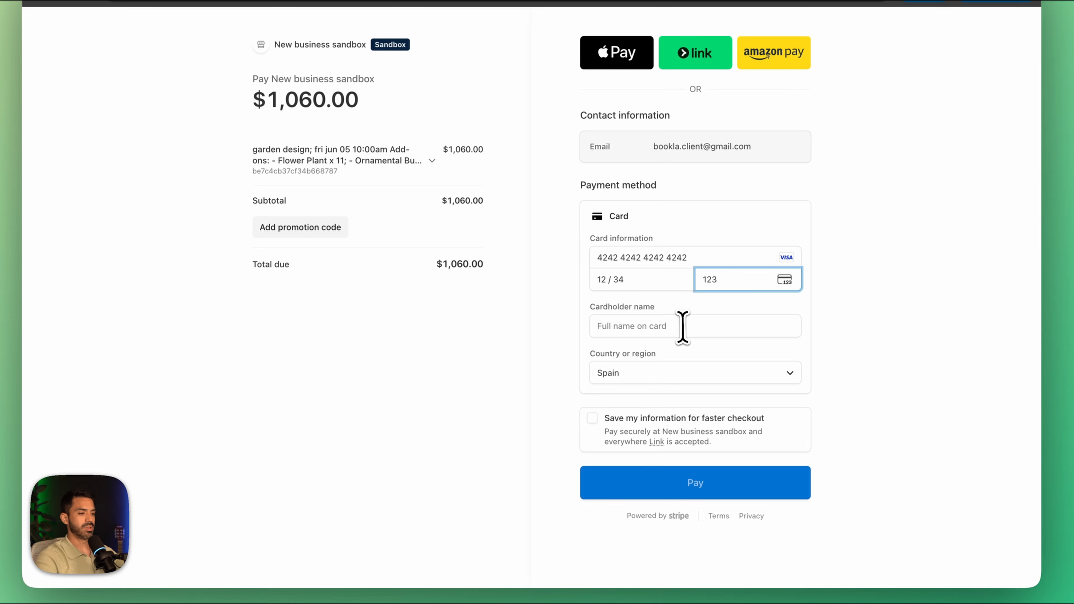
pyautogui.write('3')
pyautogui.click(683, 328)
pyautogui.click(689, 364)
pyautogui.click(679, 476)
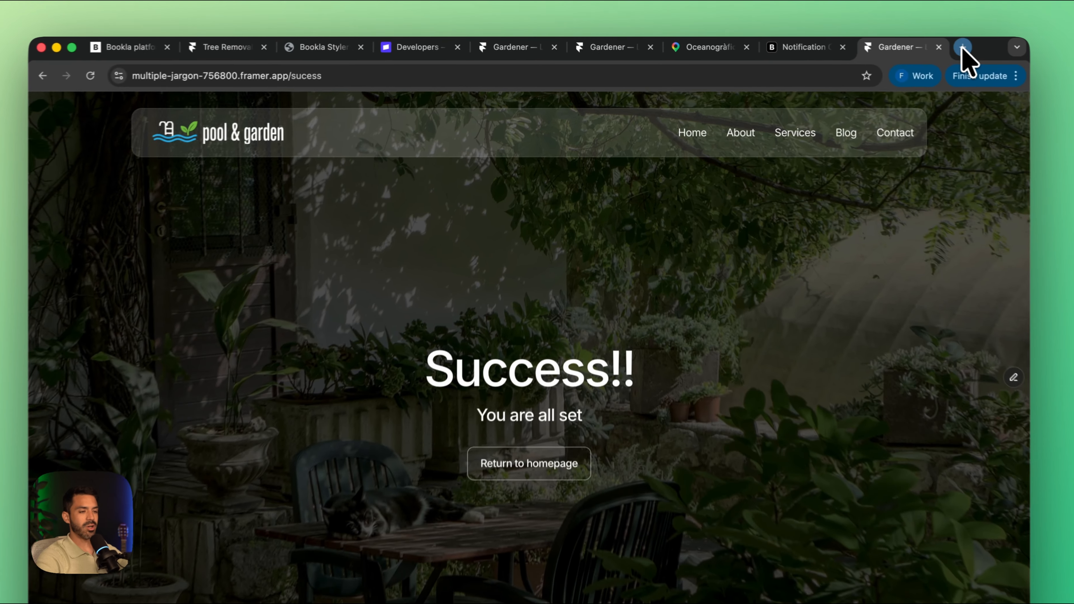
# Step: Switch to Gmail in a new browser tab, read the Bookla booking confirmation, and follow its link to the booking details
pyautogui.click(904, 46)
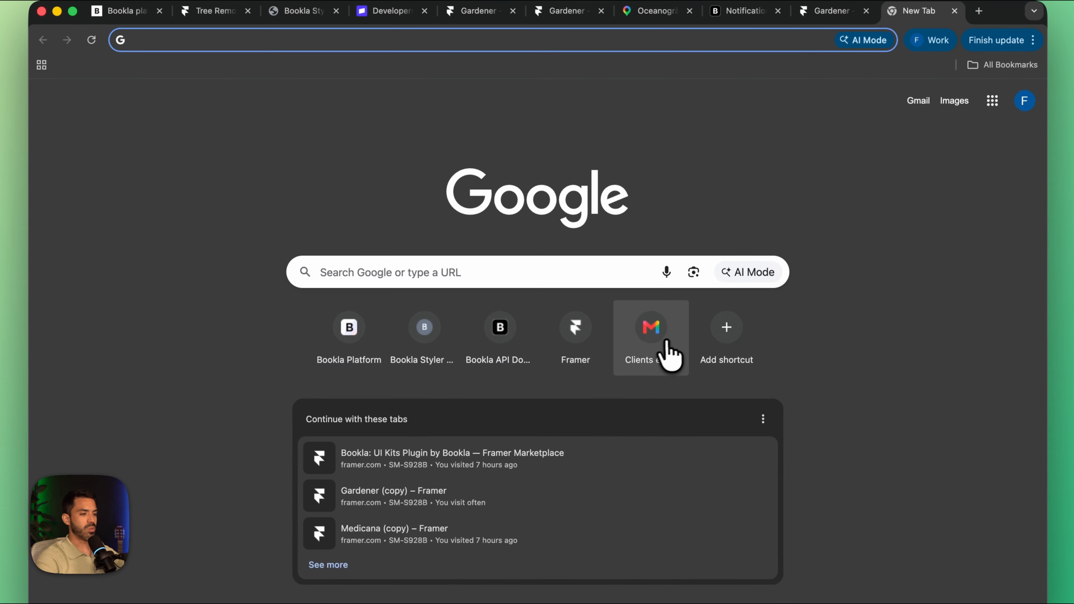
pyautogui.click(668, 345)
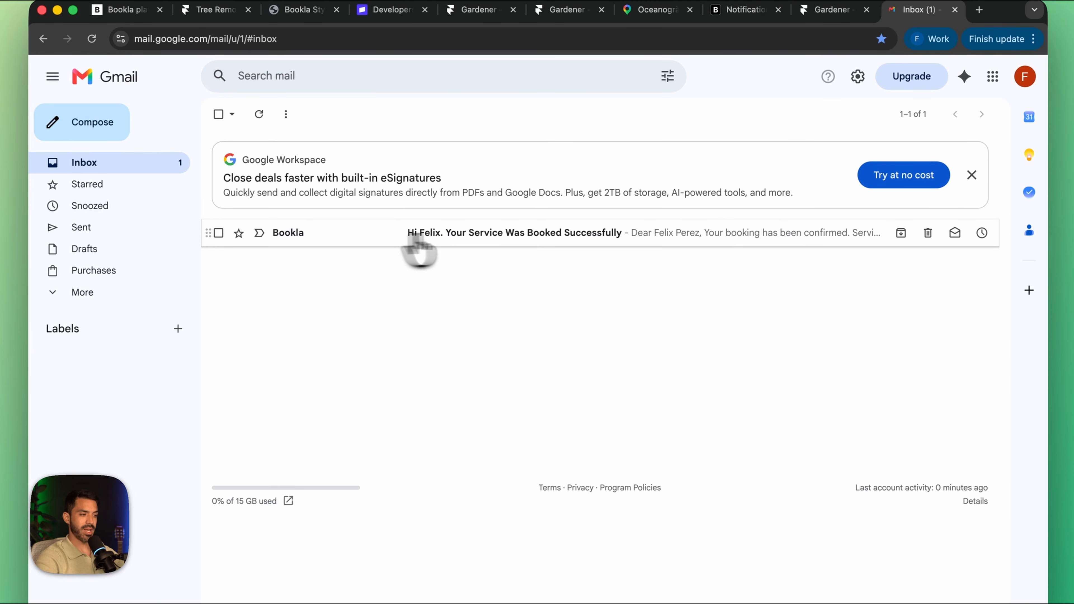
pyautogui.click(528, 235)
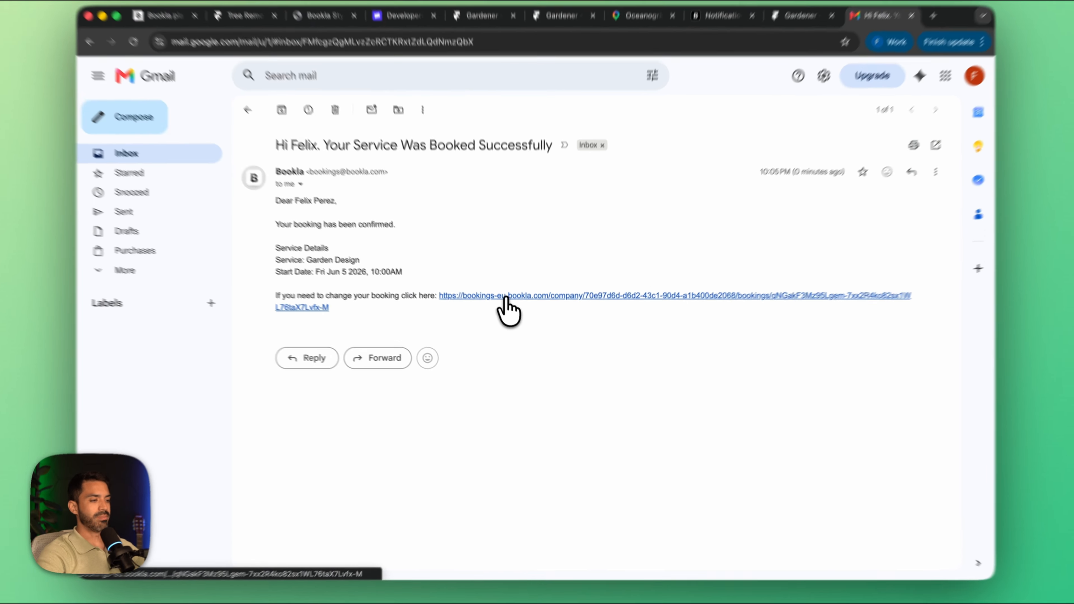
pyautogui.click(511, 308)
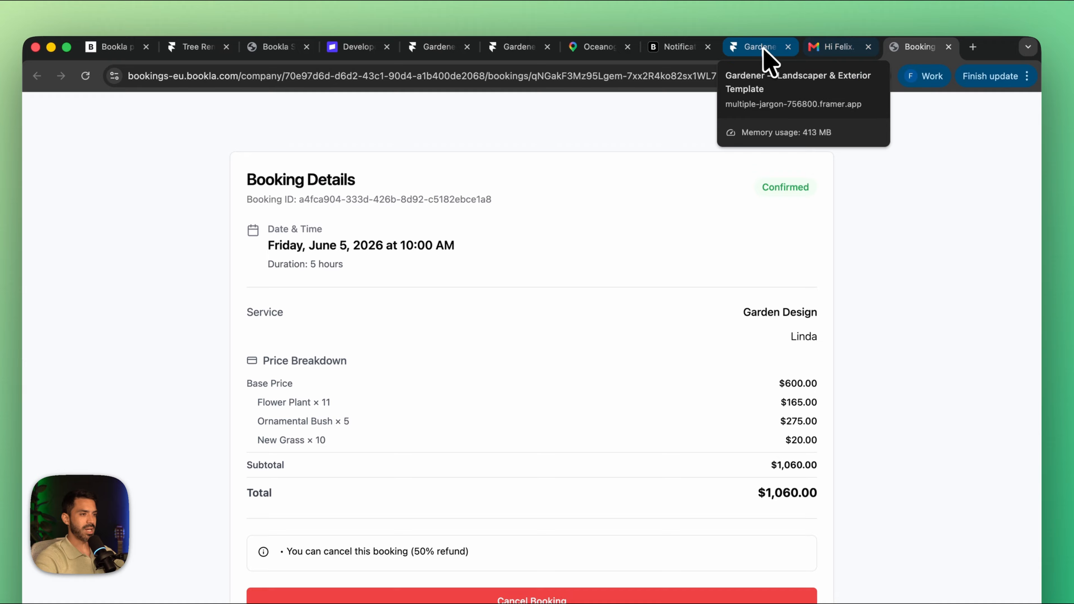
# Step: Return to the live pool and garden site and reach the Tree Removal service's booking calendar from the Services page
pyautogui.click(727, 46)
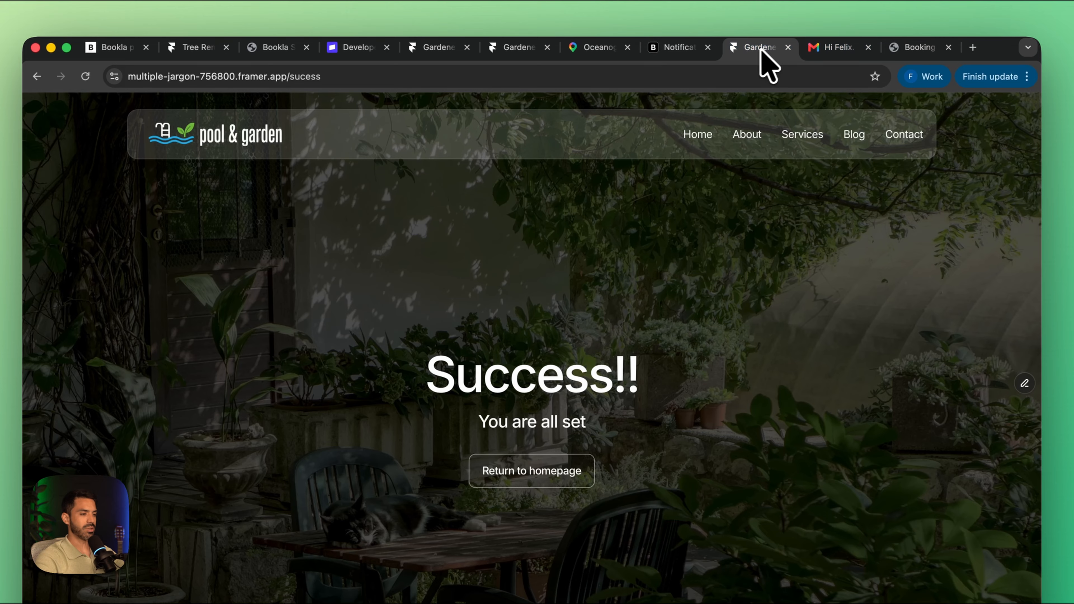
pyautogui.click(50, 76)
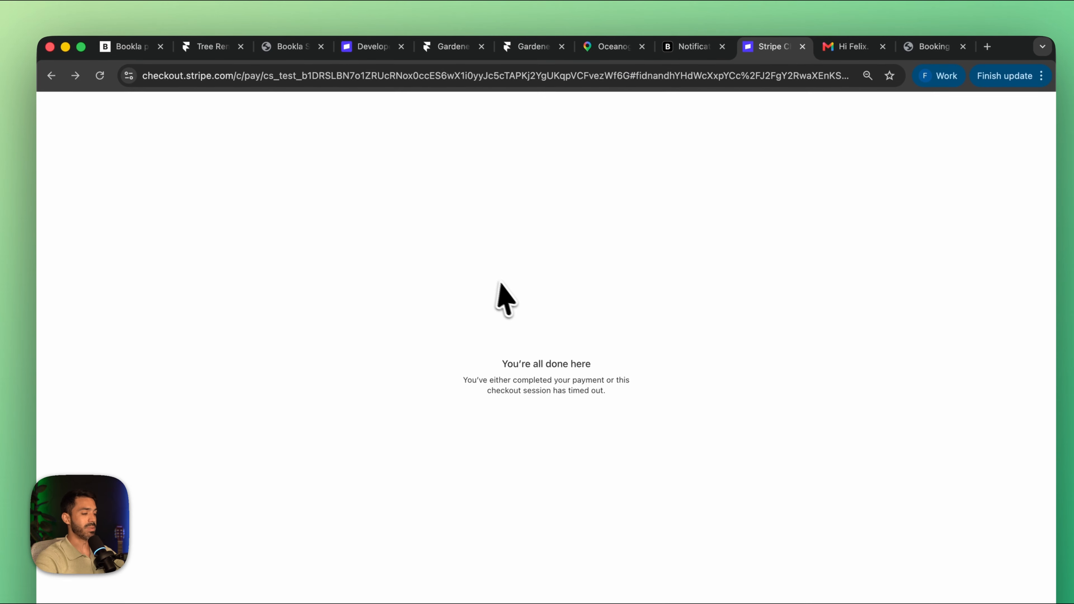
pyautogui.click(50, 76)
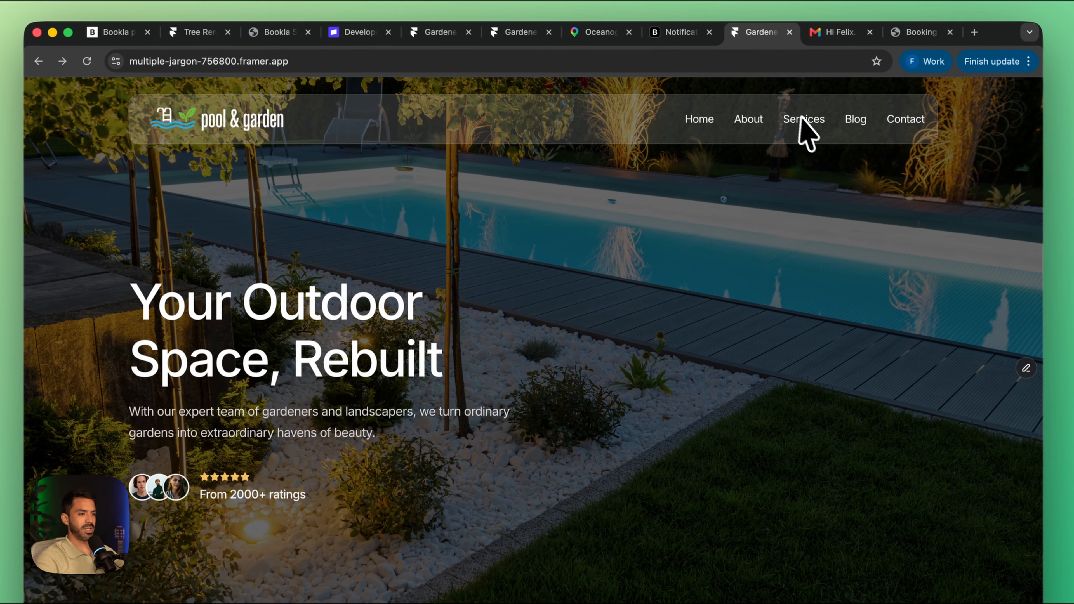
pyautogui.click(815, 131)
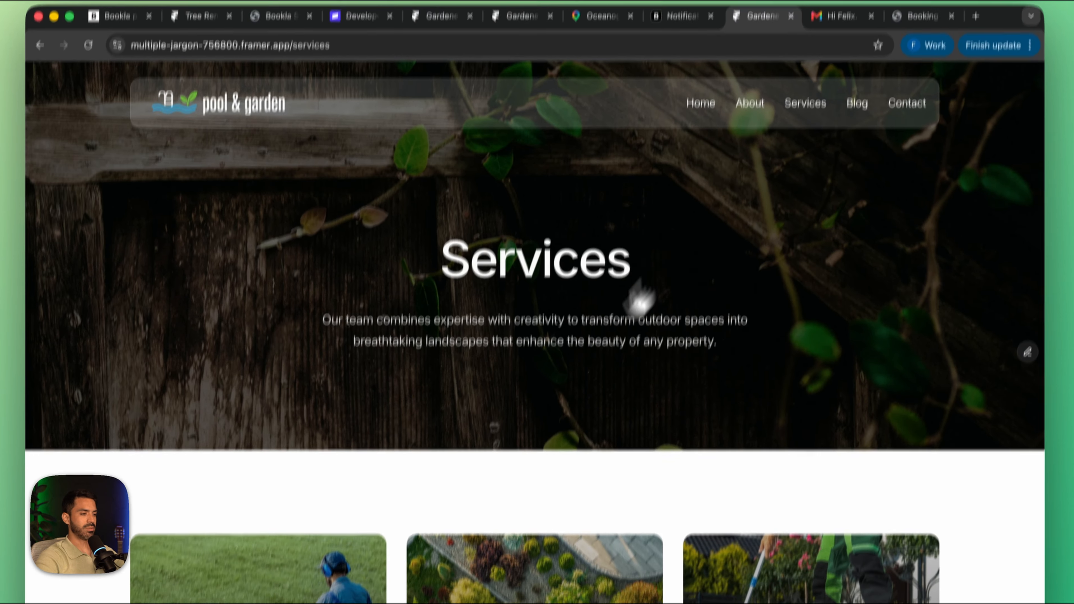
pyautogui.scroll(-10, 592, 330)
pyautogui.scroll(-3, 572, 360)
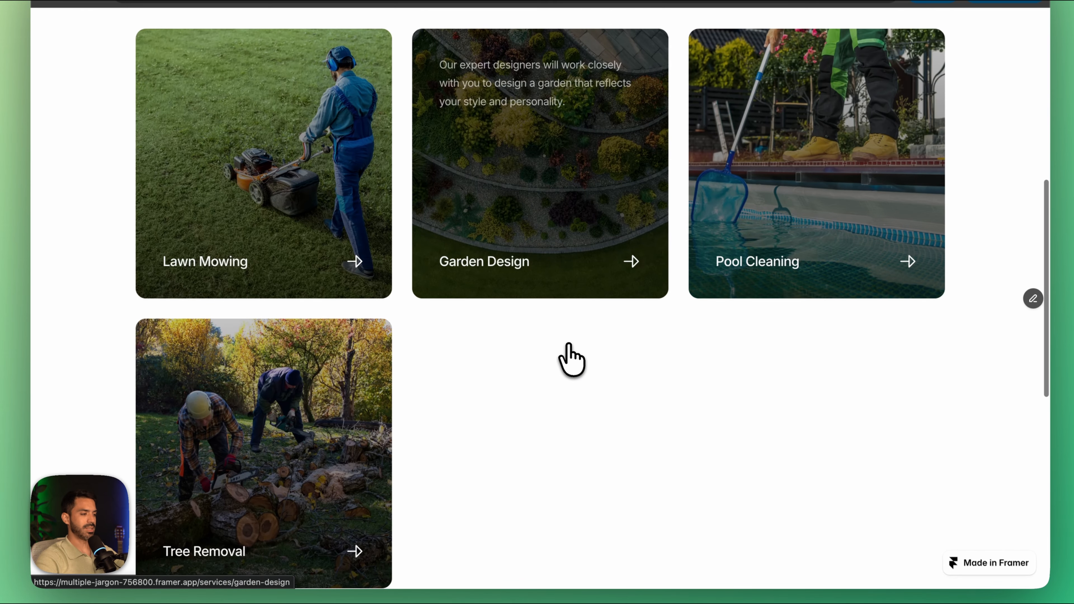
pyautogui.click(279, 435)
pyautogui.scroll(-9, 496, 389)
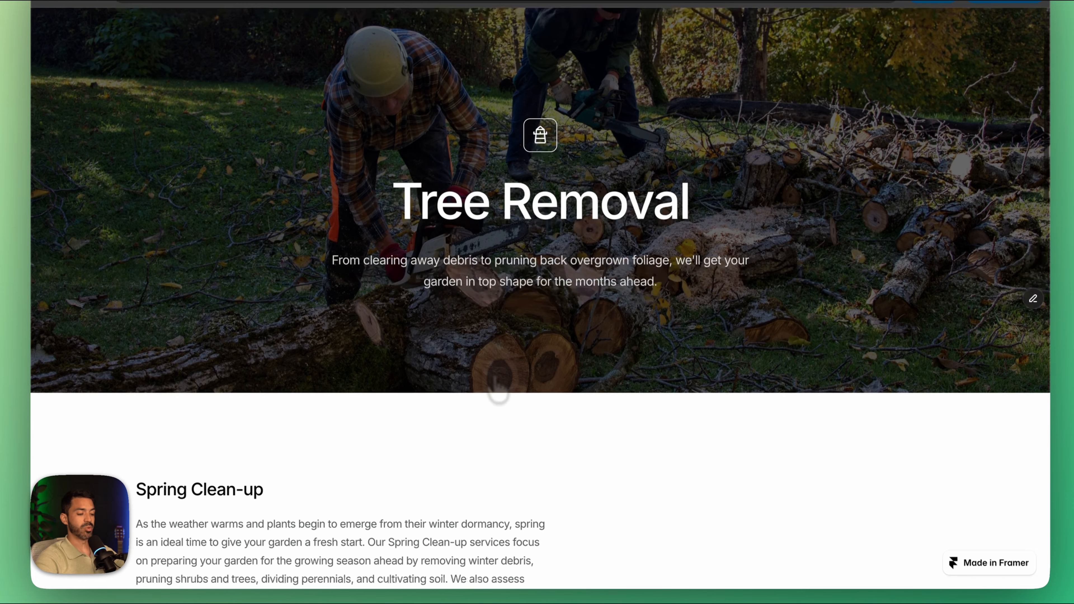
pyautogui.scroll(-2, 496, 389)
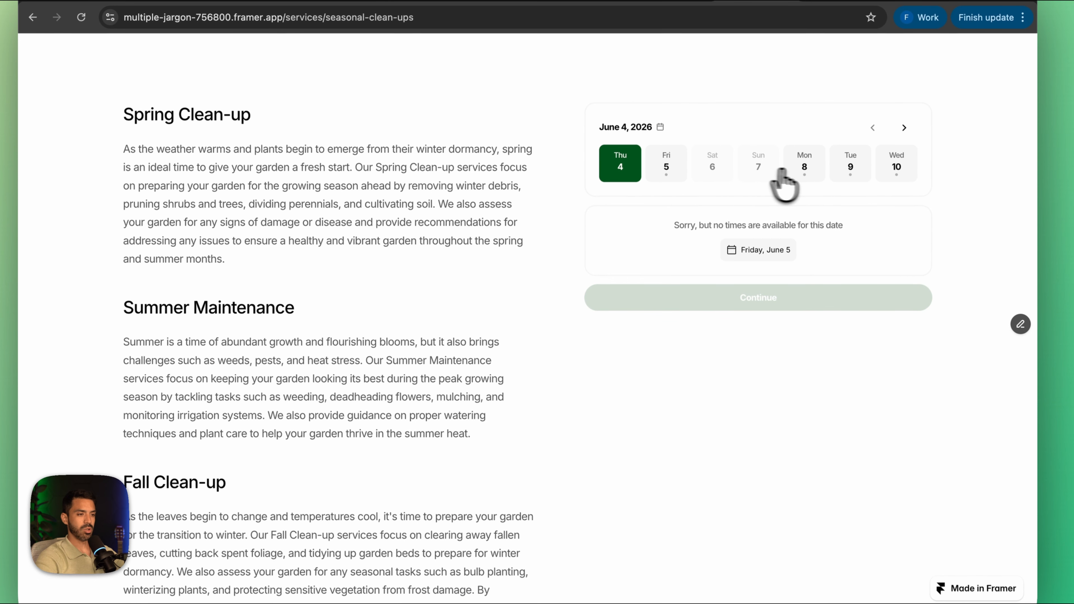
# Step: Choose the June 8, 2026 slot at 7:00 AM for Tree Removal
pyautogui.click(818, 146)
pyautogui.scroll(-1, 736, 278)
pyautogui.click(643, 201)
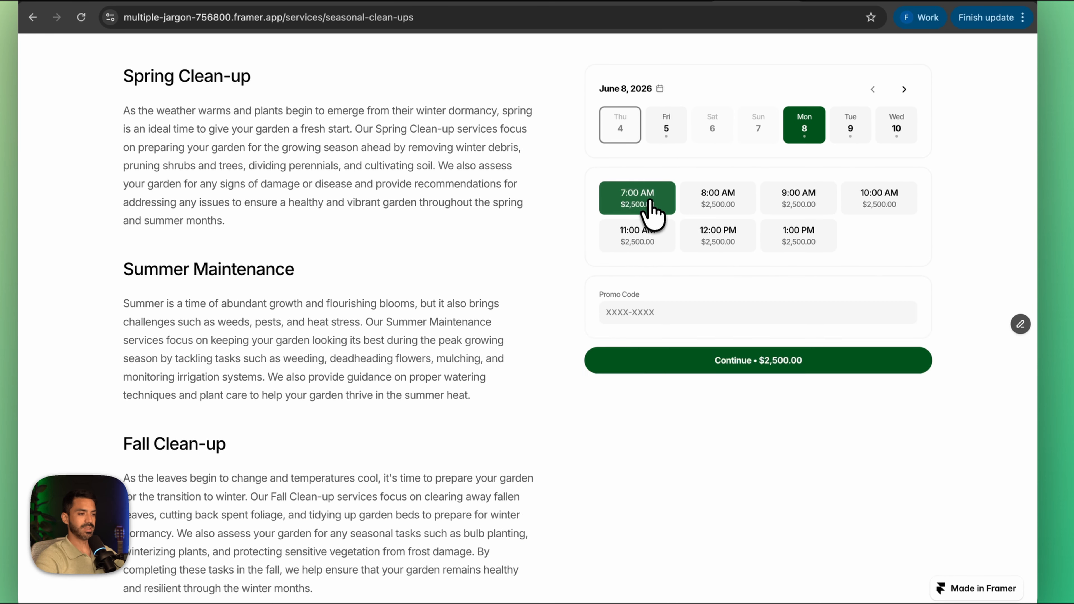
# Step: Set the Tree Size add-on to Small Tree (<2m) and add Stump Removal and Permits Processing
pyautogui.scroll(-2, 677, 271)
pyautogui.scroll(-2, 740, 296)
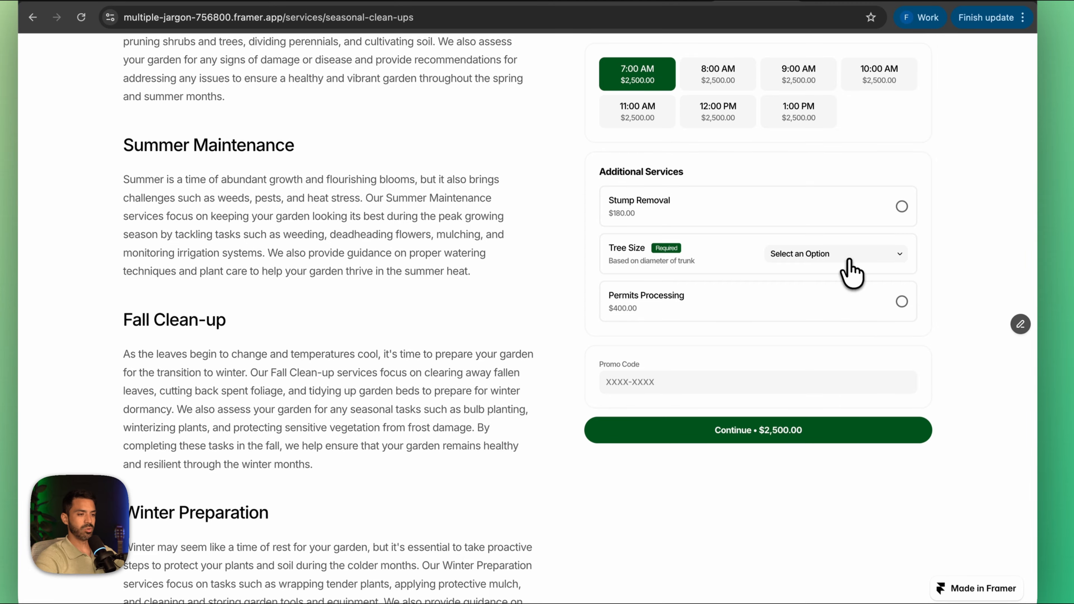
pyautogui.click(852, 271)
pyautogui.click(825, 269)
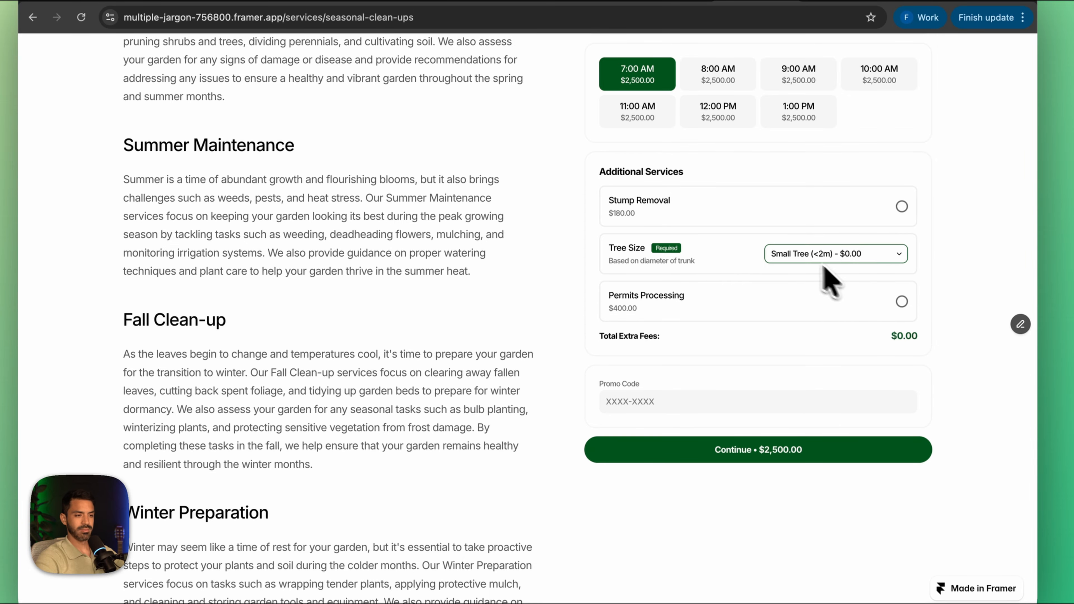
pyautogui.click(902, 207)
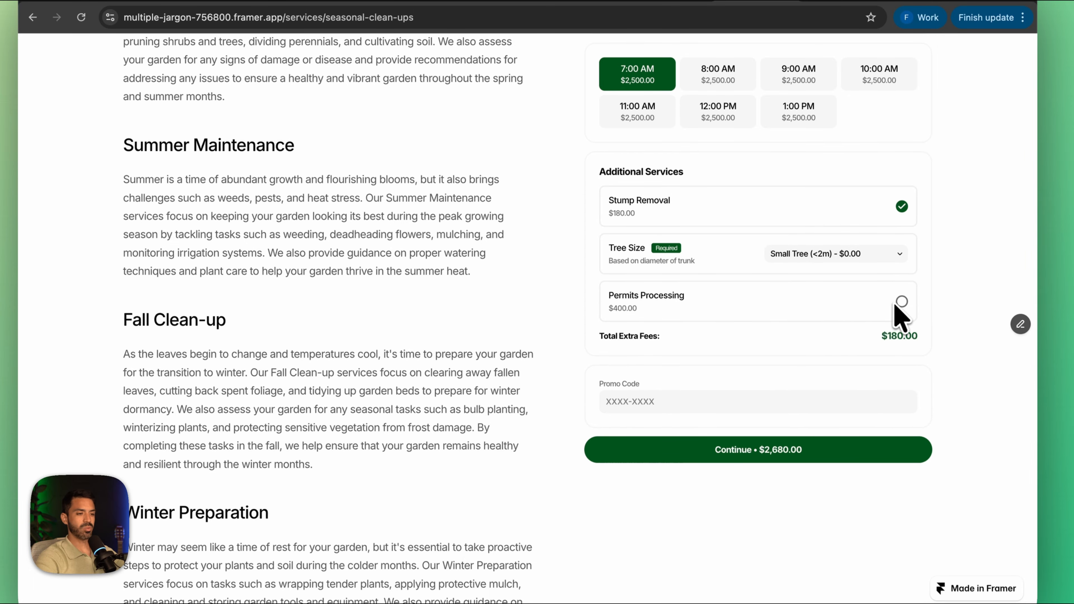
pyautogui.click(900, 303)
# Step: Apply the promo code GARDEN to the Tree Removal booking and continue to the client's data form
pyautogui.click(728, 402)
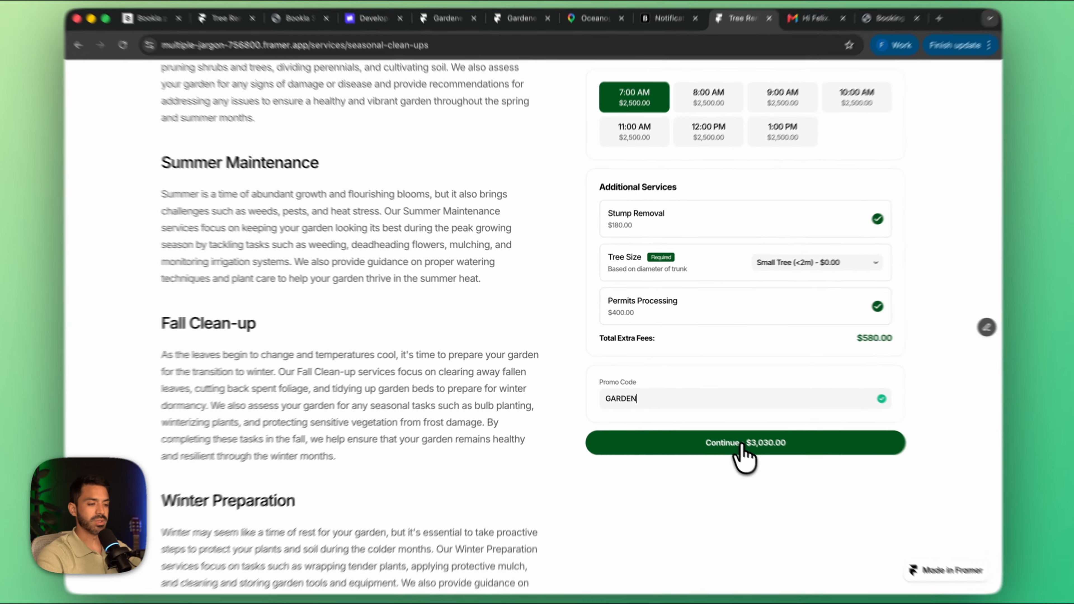
pyautogui.click(719, 432)
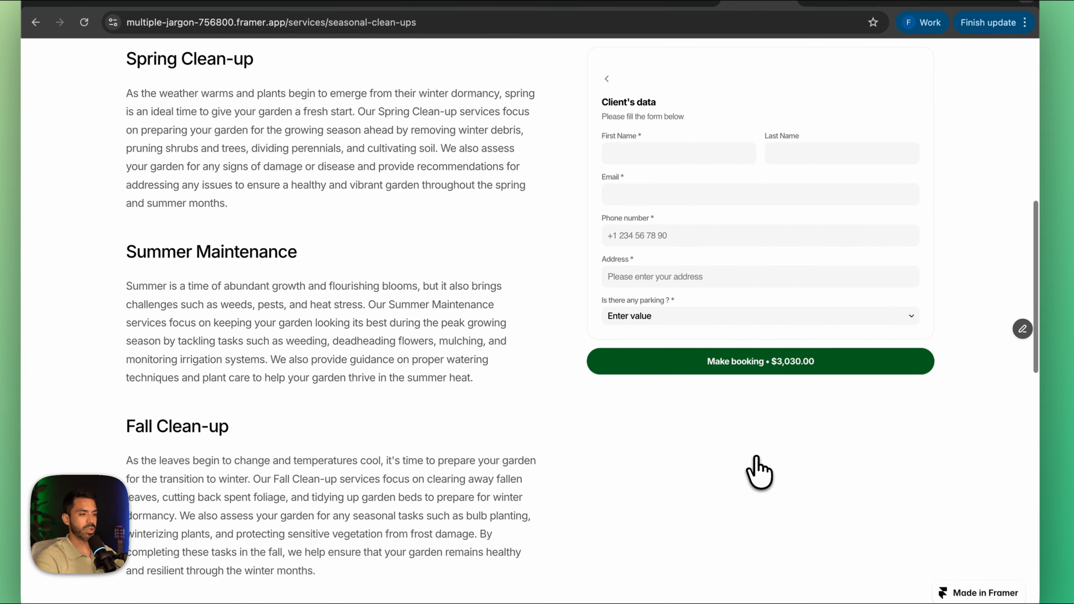
# Step: Fill in the client's name, email, phone number and address, set parking availability to No, and make the Tree Removal booking
pyautogui.click(695, 153)
pyautogui.click(694, 187)
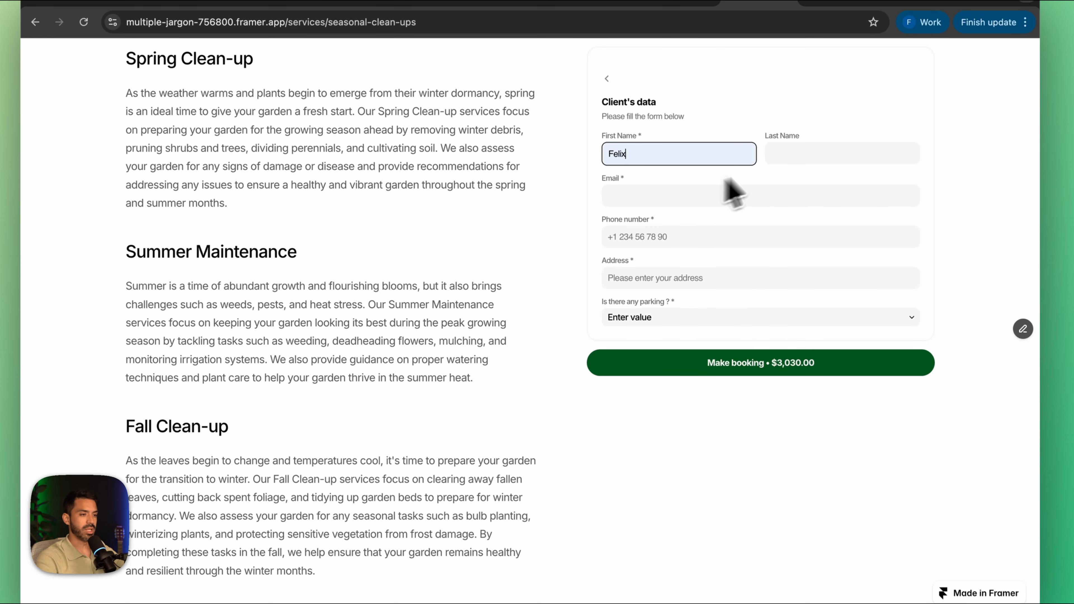
pyautogui.click(793, 155)
pyautogui.write('Perez')
pyautogui.click(764, 195)
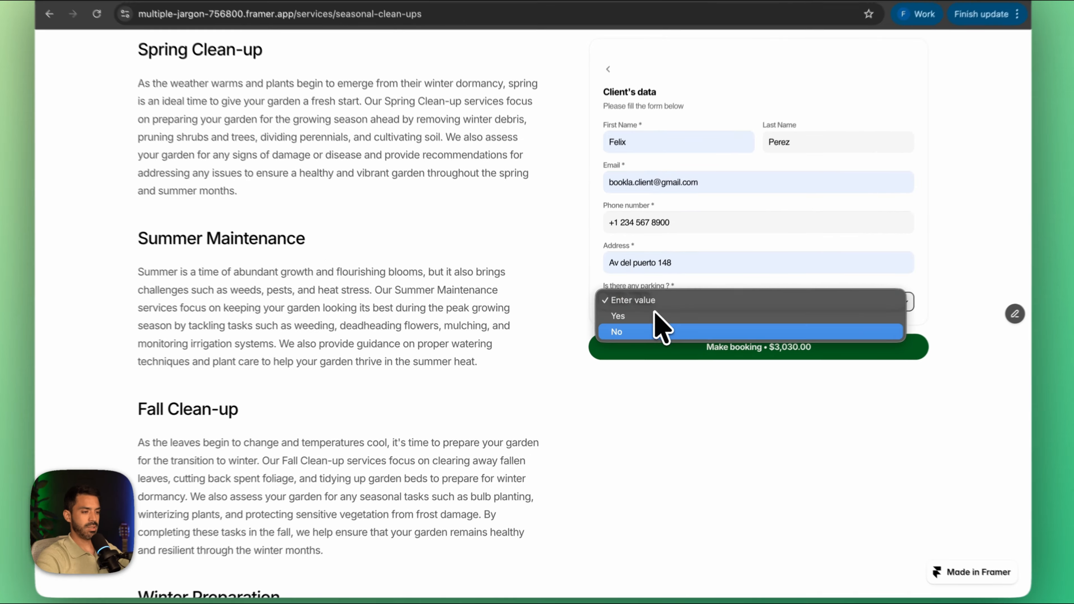
pyautogui.click(657, 348)
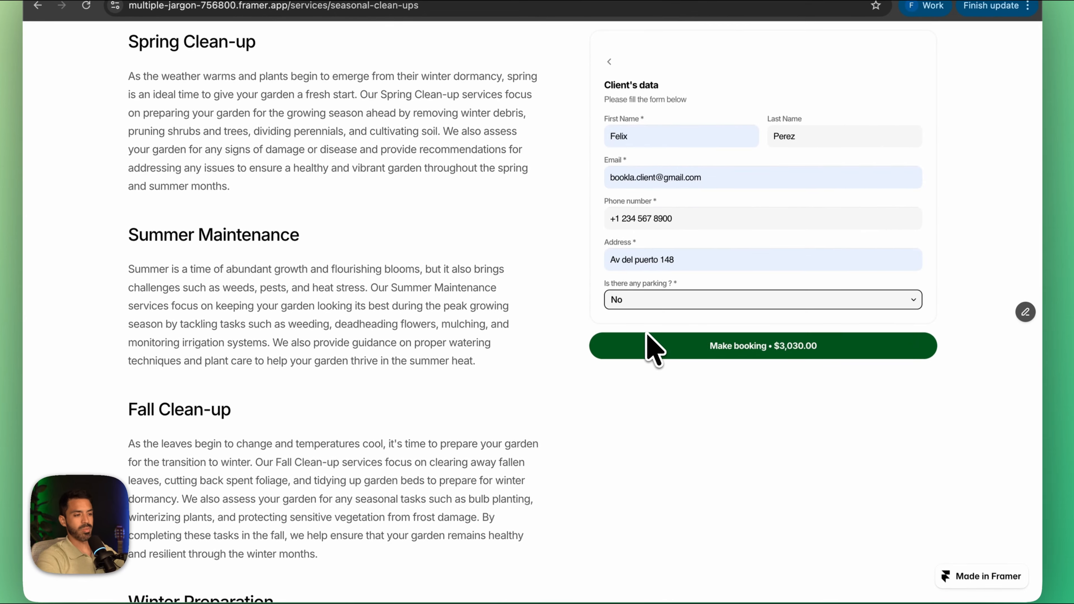
pyautogui.click(715, 351)
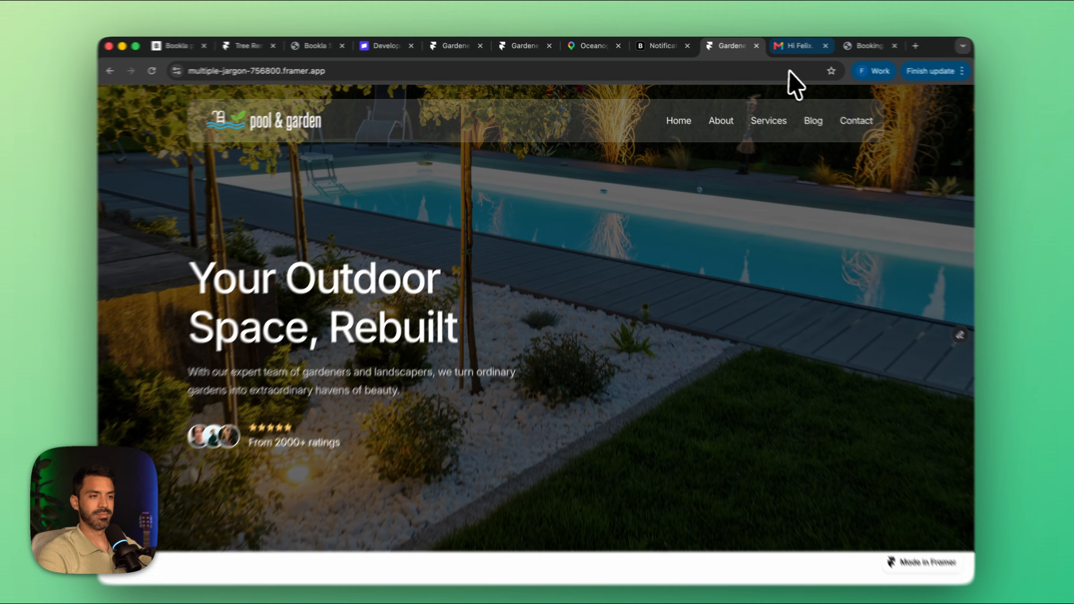
# Step: Read the new booking email in the client's Gmail inbox and the New Pending Booking notification in the business's Gmail inbox
pyautogui.click(788, 45)
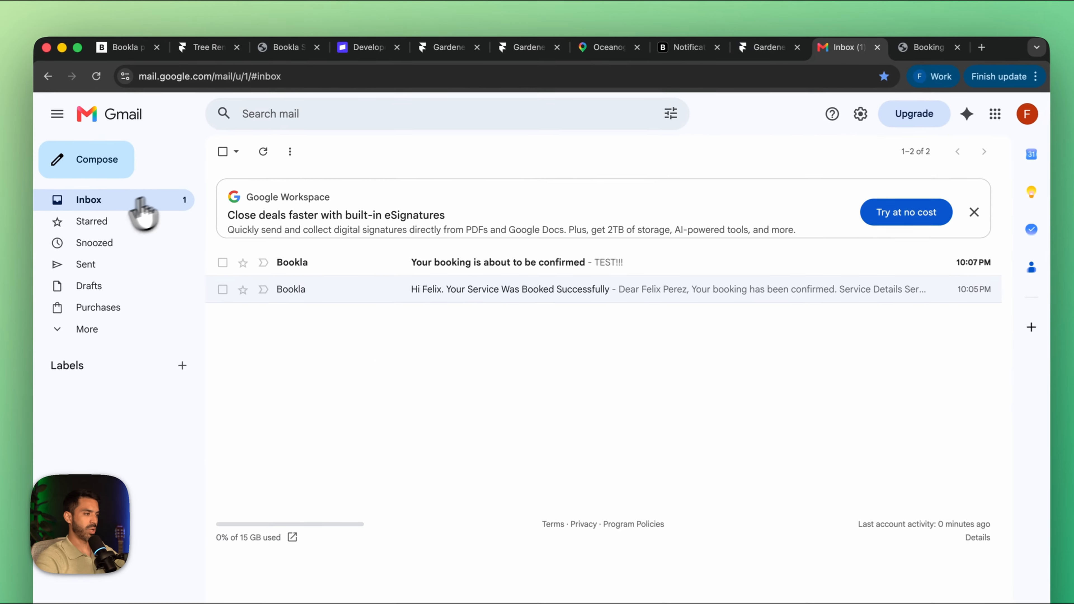
pyautogui.click(357, 264)
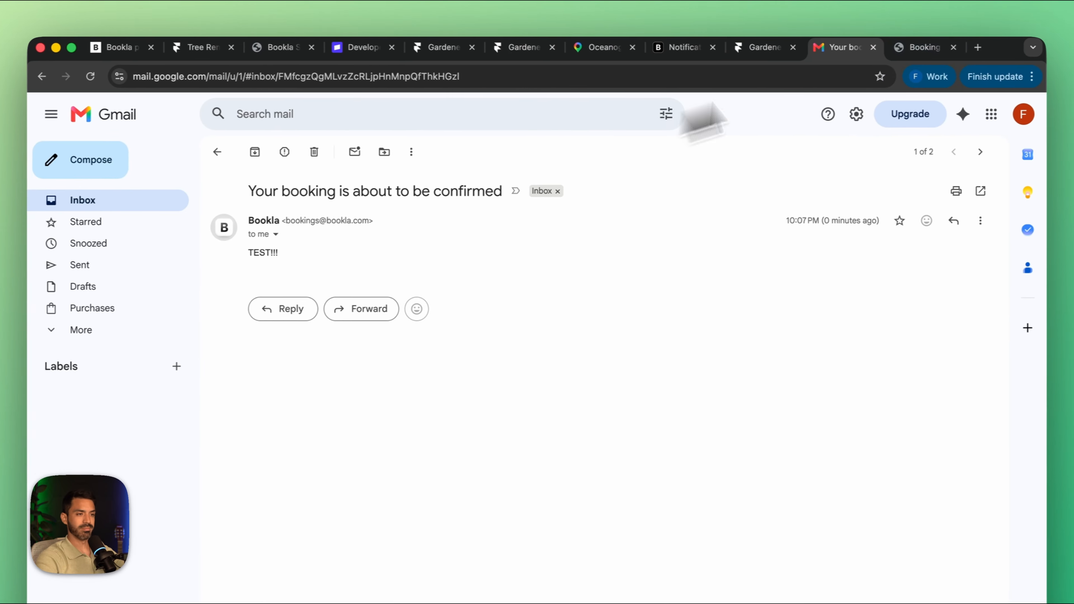
pyautogui.click(985, 47)
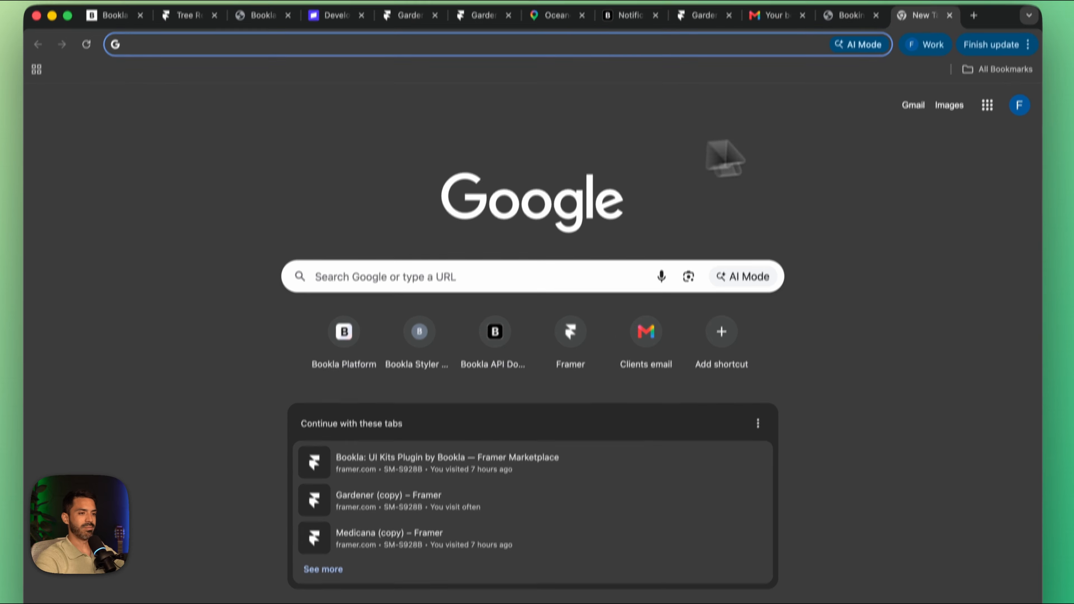
pyautogui.click(914, 96)
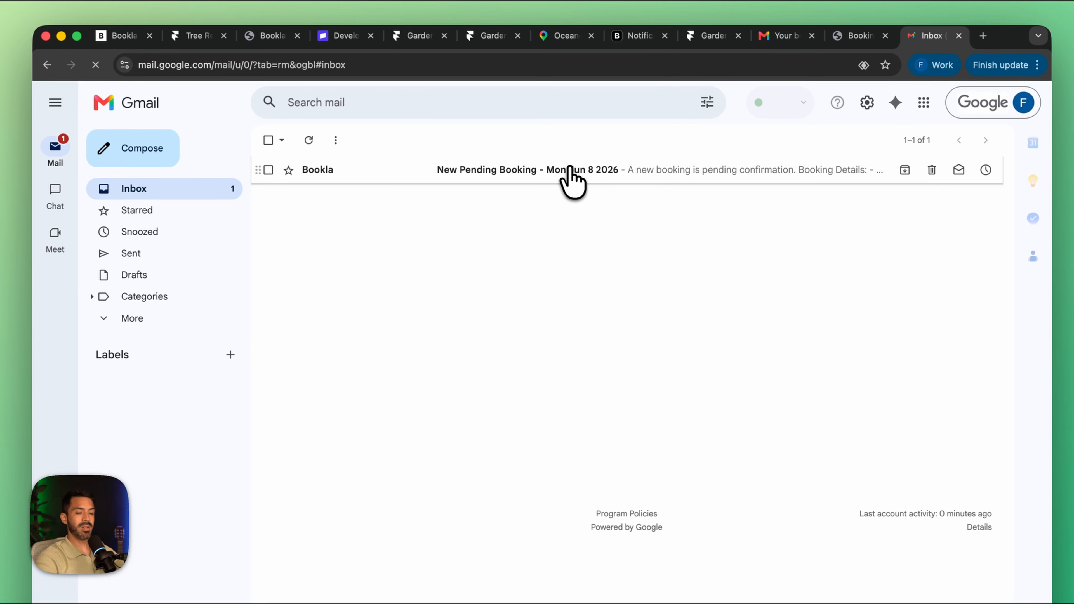
pyautogui.click(568, 169)
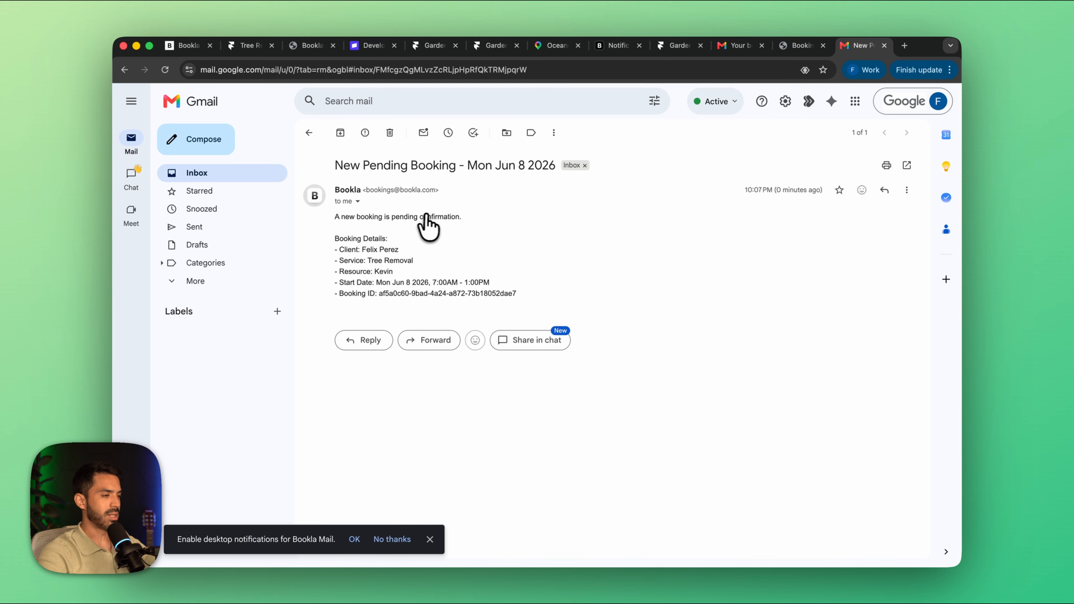
# Step: Switch to the Bookla Platform and show Monday, June 8 in the Bookings day calendar
pyautogui.click(186, 46)
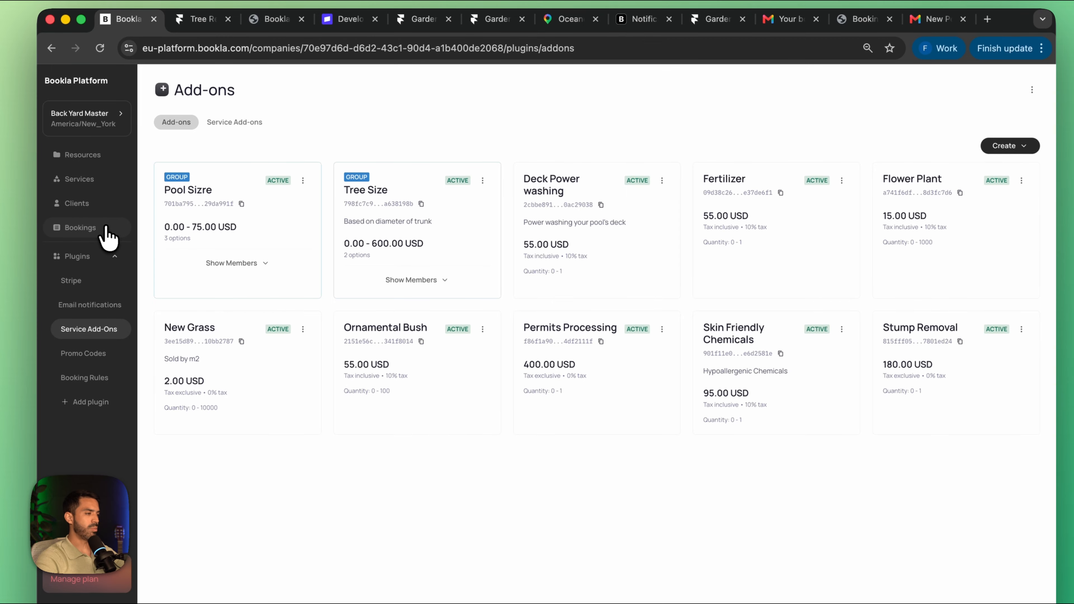
pyautogui.click(106, 252)
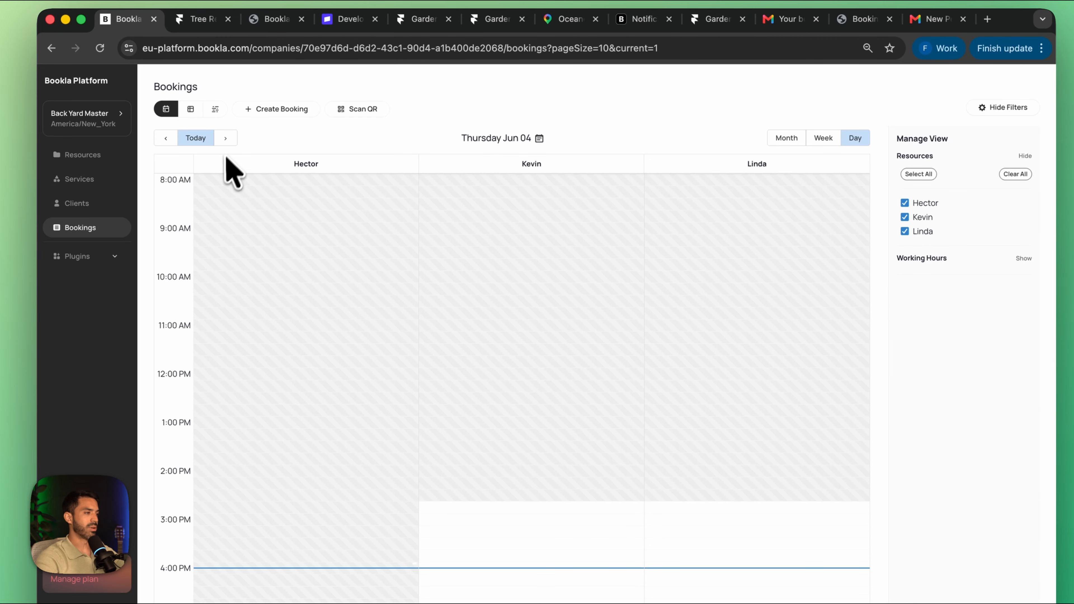
pyautogui.click(225, 138)
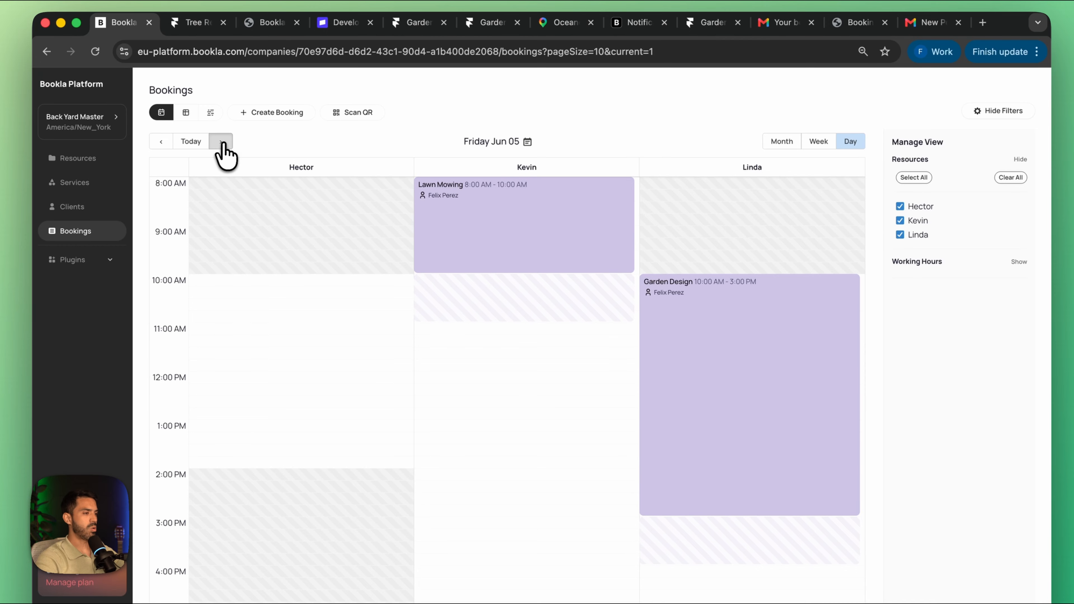
pyautogui.click(222, 143)
pyautogui.click(221, 143)
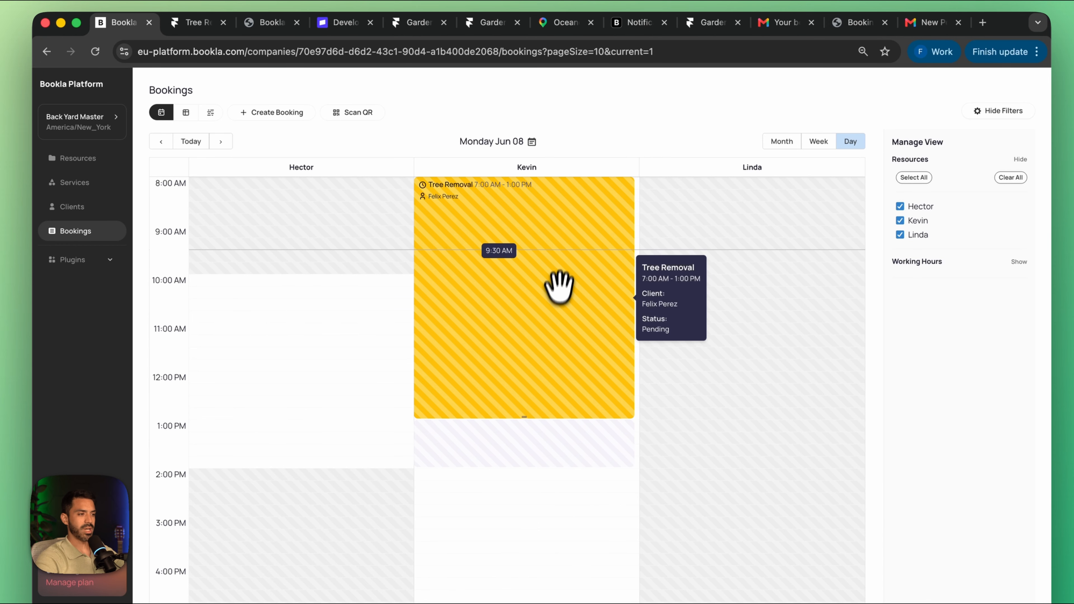
# Step: Open the pending Tree Removal booking and review its client information, pricing breakdown and metadata
pyautogui.click(490, 249)
pyautogui.scroll(-10, 499, 331)
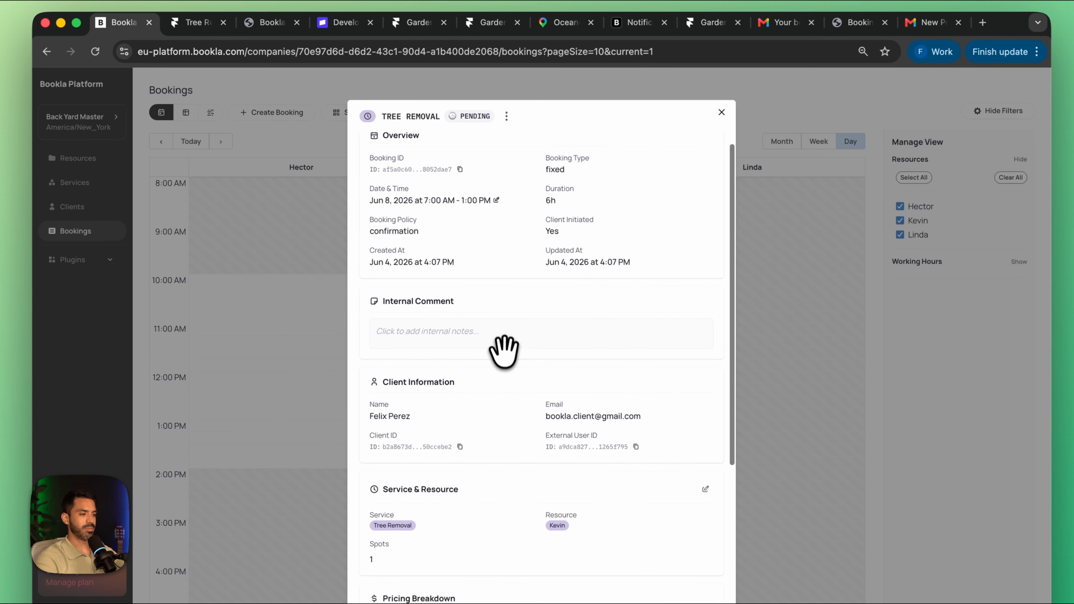
pyautogui.click(401, 527)
pyautogui.scroll(-3, 473, 457)
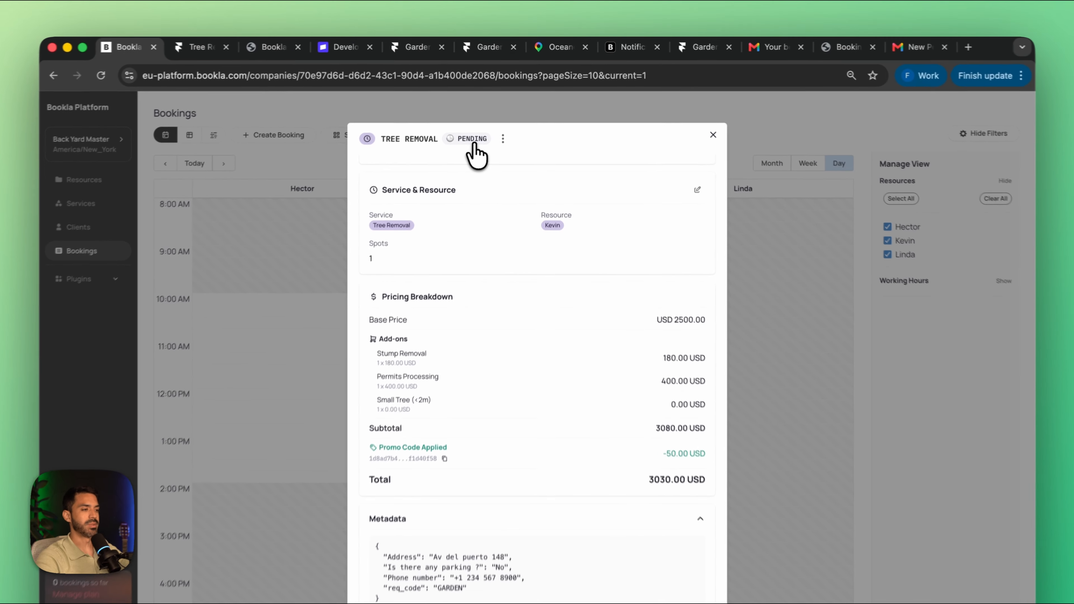
# Step: Change the Tree Removal booking's status to confirmed and save it
pyautogui.click(482, 124)
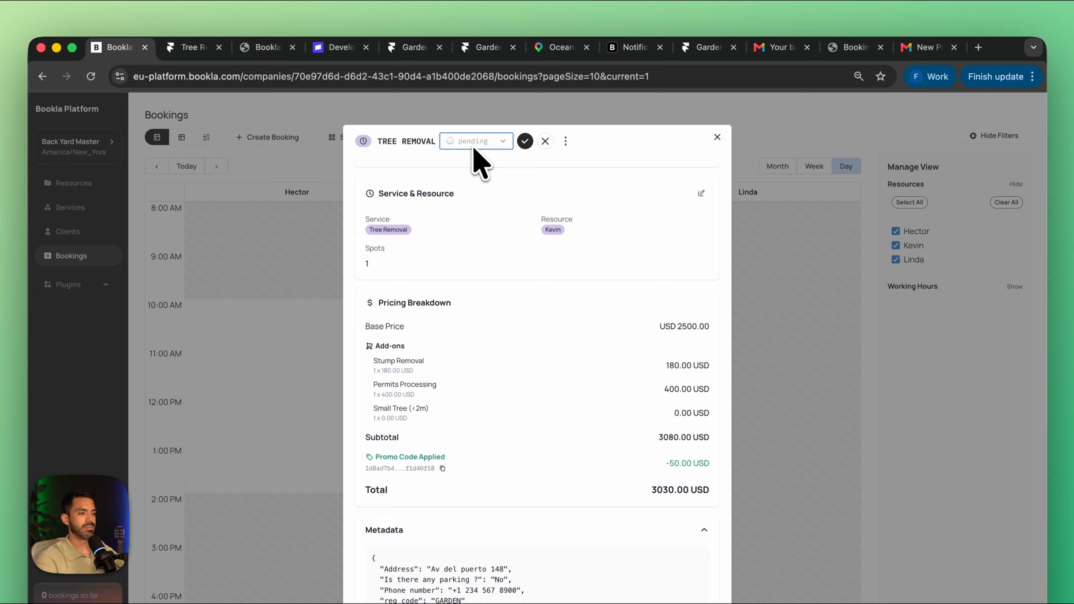
pyautogui.click(503, 142)
pyautogui.click(487, 123)
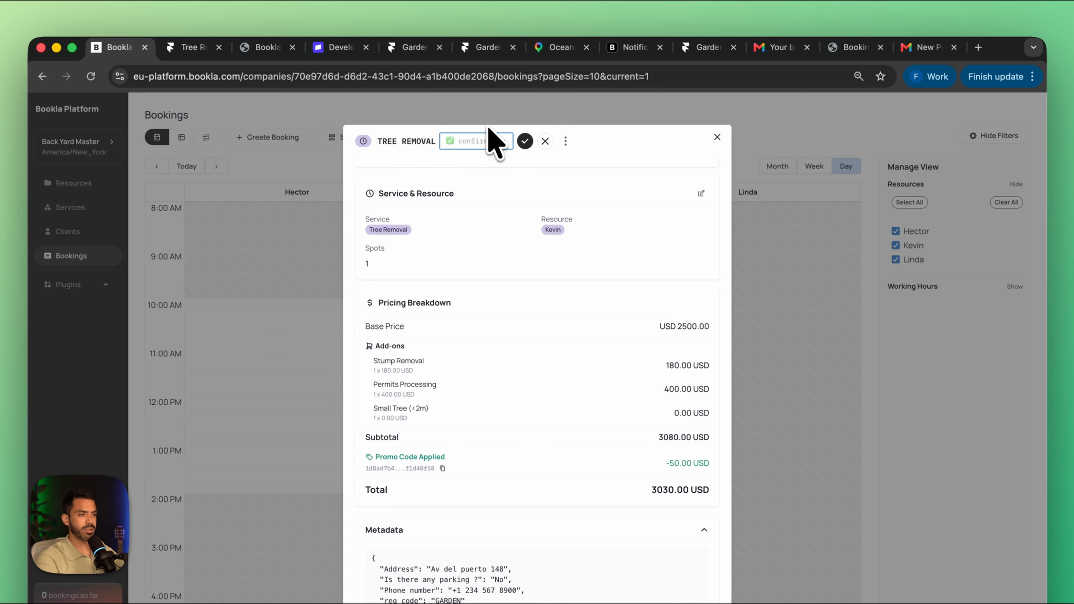
pyautogui.click(526, 141)
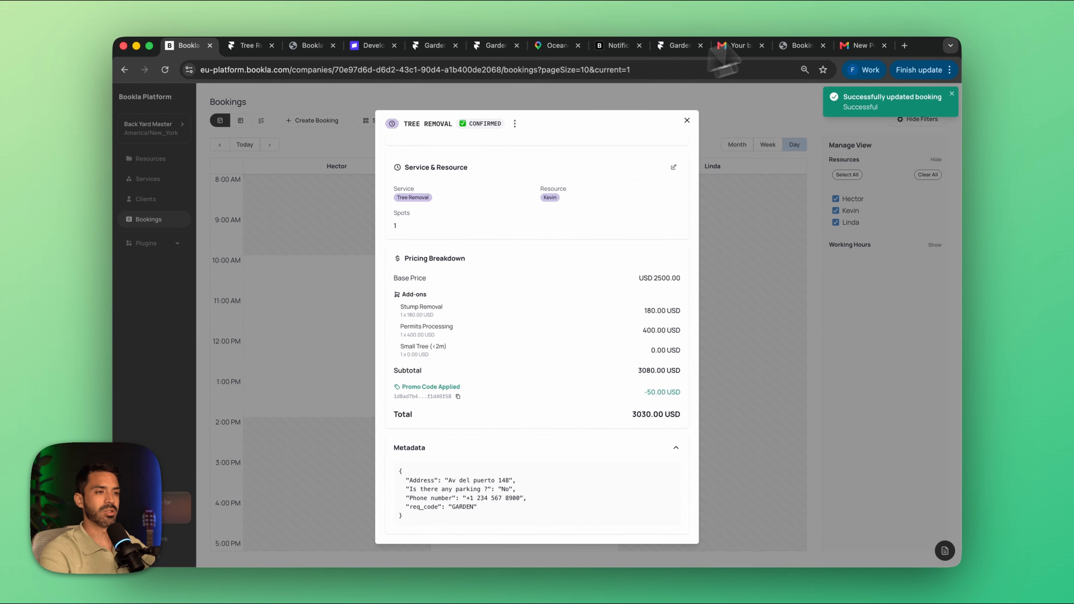
# Step: Open the Tree Removal confirmation email in the client's Gmail inbox and follow its change-booking link to review the booking details
pyautogui.click(738, 46)
pyautogui.click(180, 203)
pyautogui.click(351, 258)
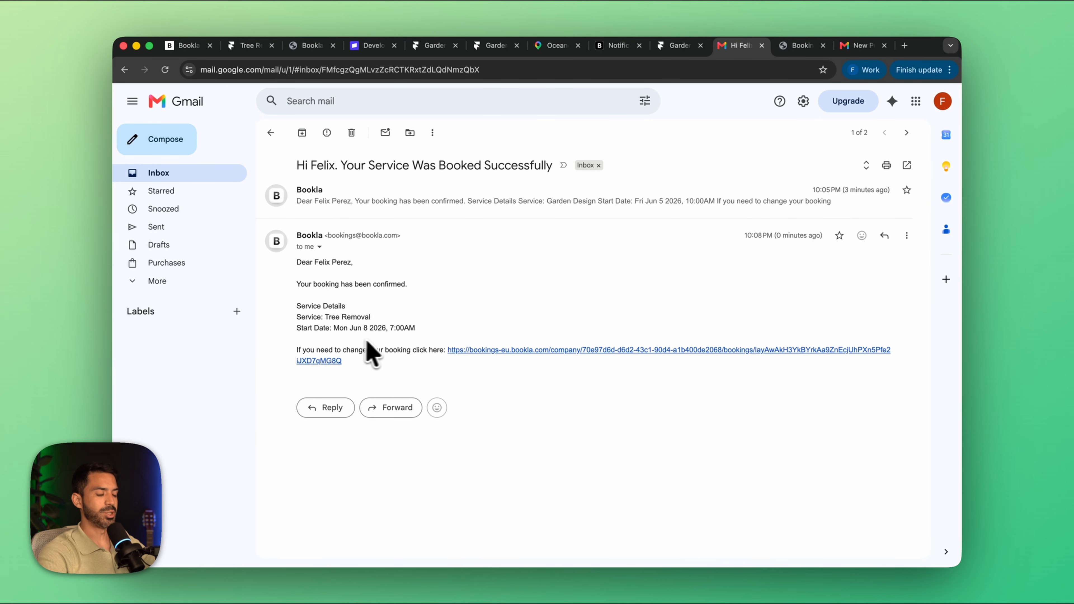
pyautogui.click(512, 349)
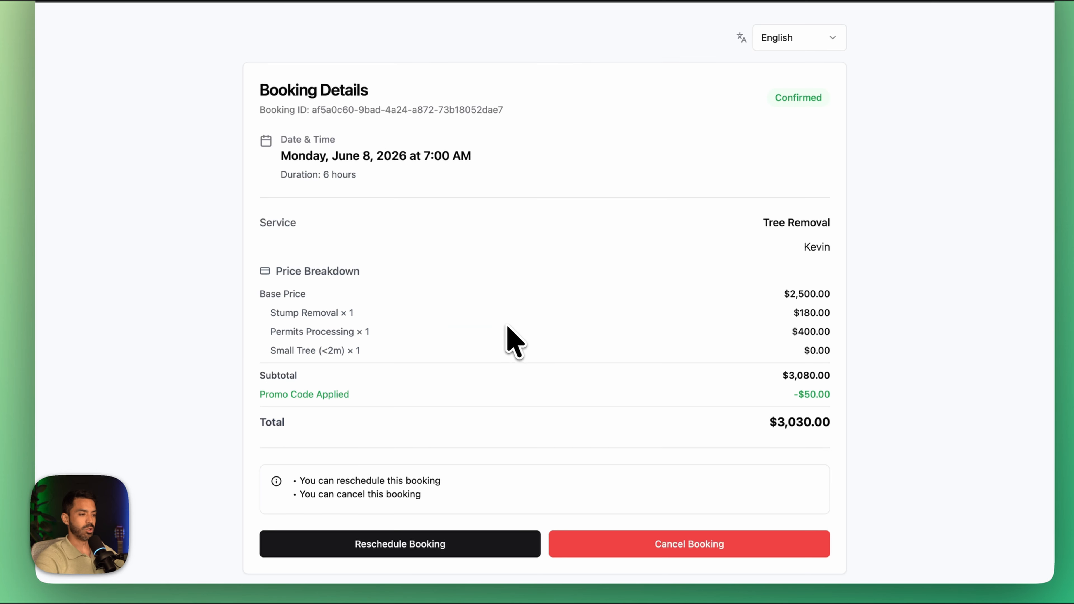
pyautogui.scroll(-2, 511, 340)
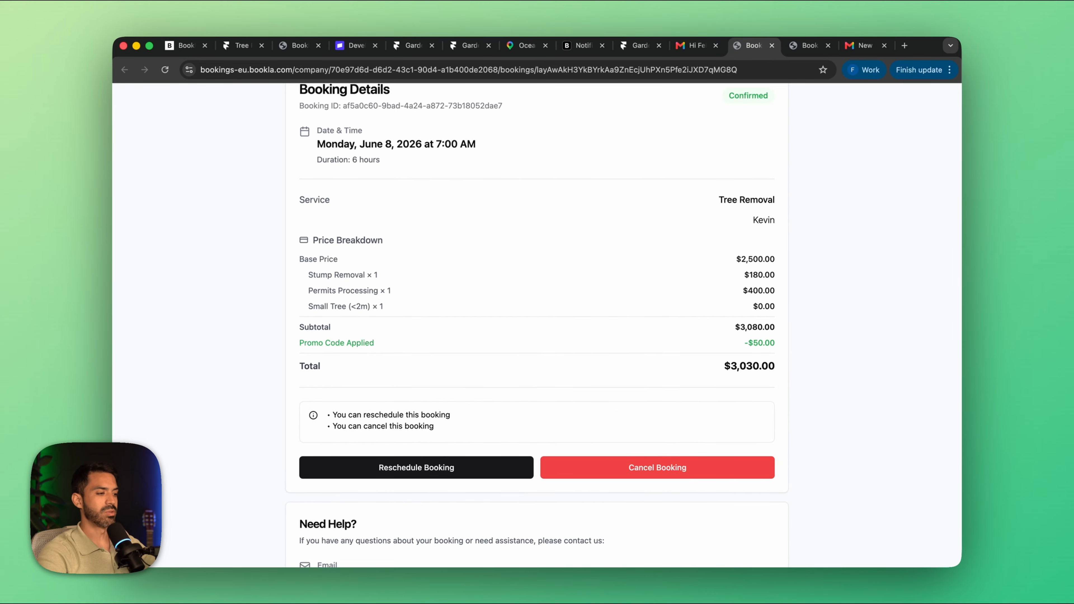
pyautogui.scroll(-2, 537, 326)
# Step: Inspect the Cancel Booking and Reschedule Booking dialogs without applying either, and review the booking page's help information
pyautogui.click(637, 457)
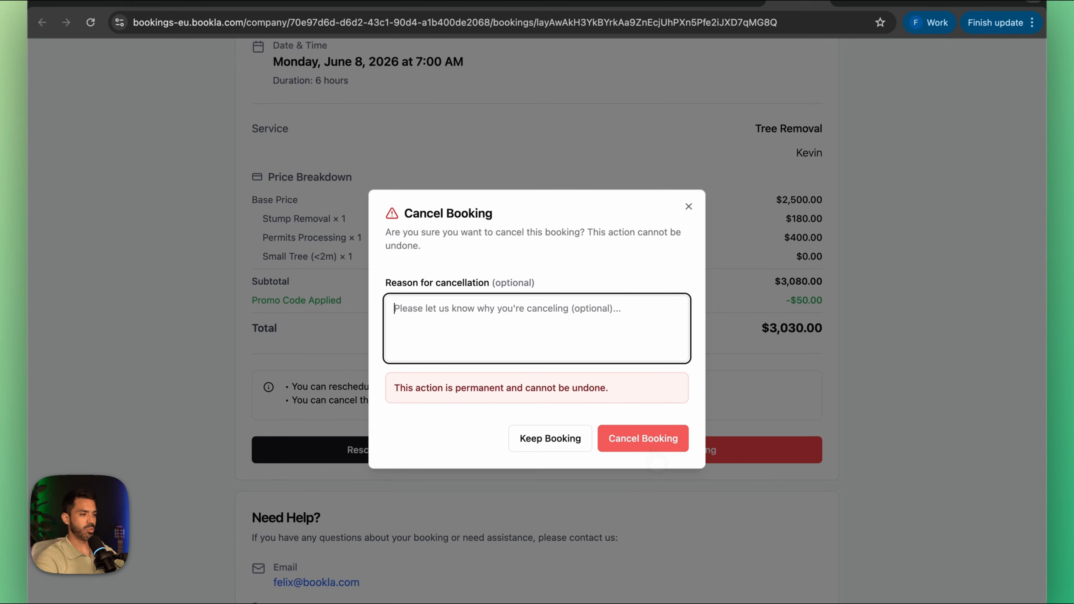
pyautogui.click(689, 206)
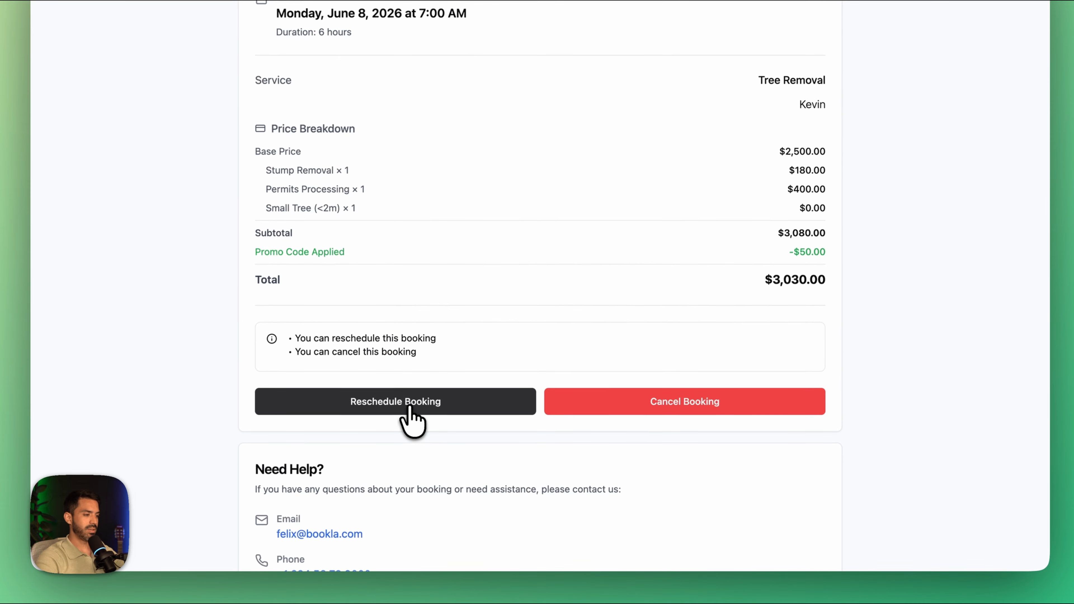
pyautogui.click(412, 418)
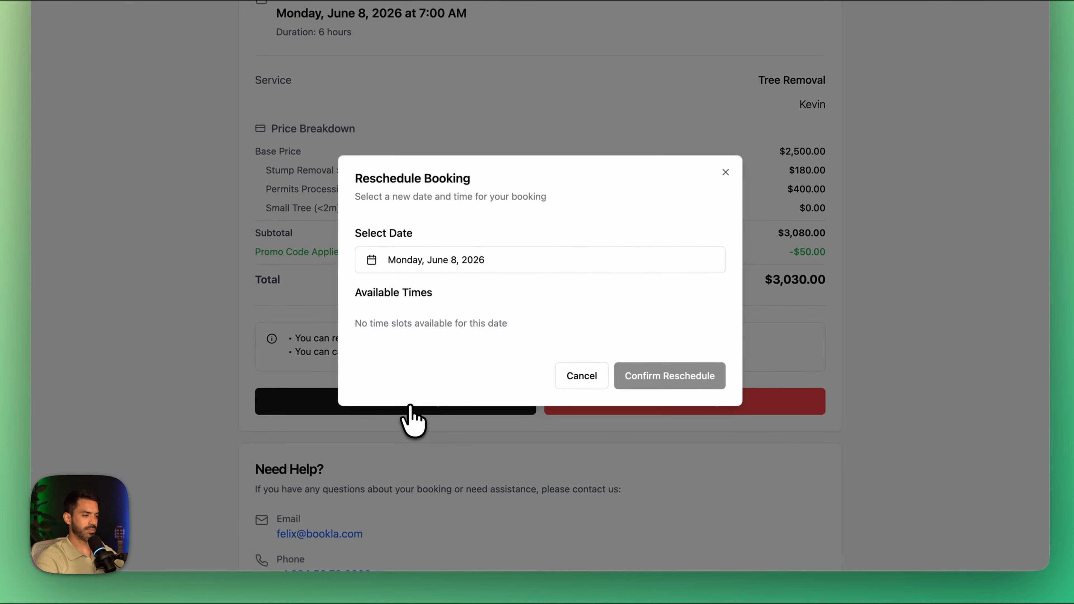
pyautogui.click(533, 309)
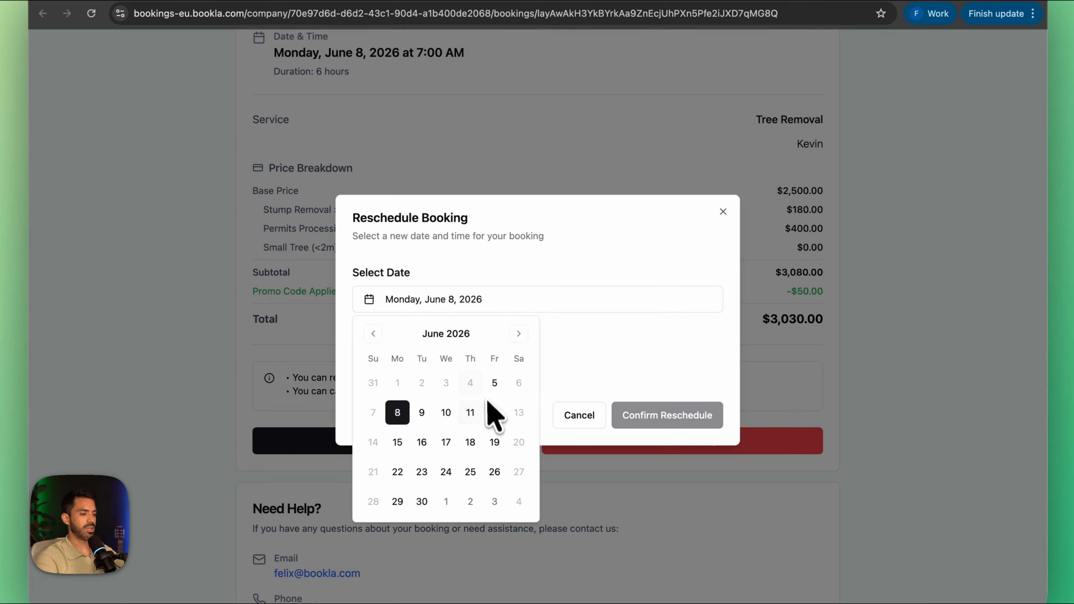
pyautogui.click(723, 211)
pyautogui.scroll(-3, 648, 281)
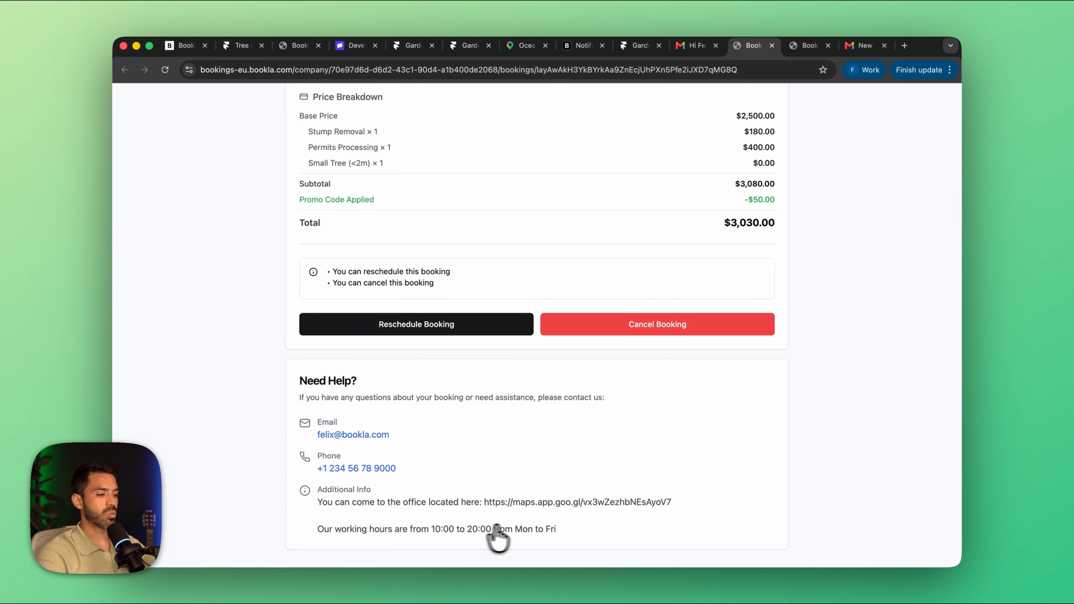
pyautogui.scroll(5, 529, 403)
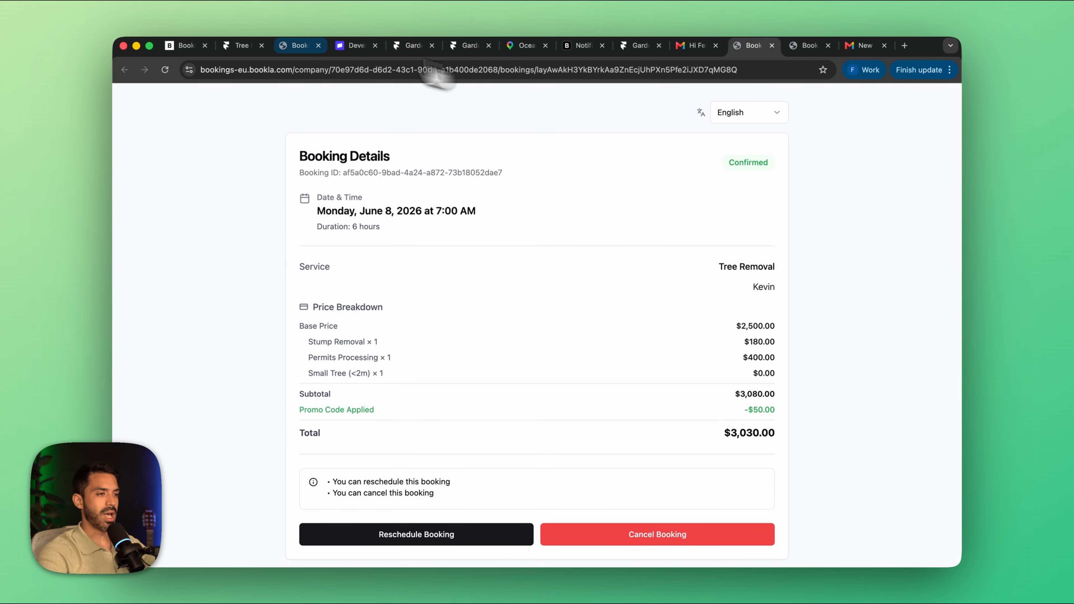
# Step: Return to the live site's pool service booking page and choose the June 5, 2026 slot at 10:00 AM
pyautogui.click(865, 45)
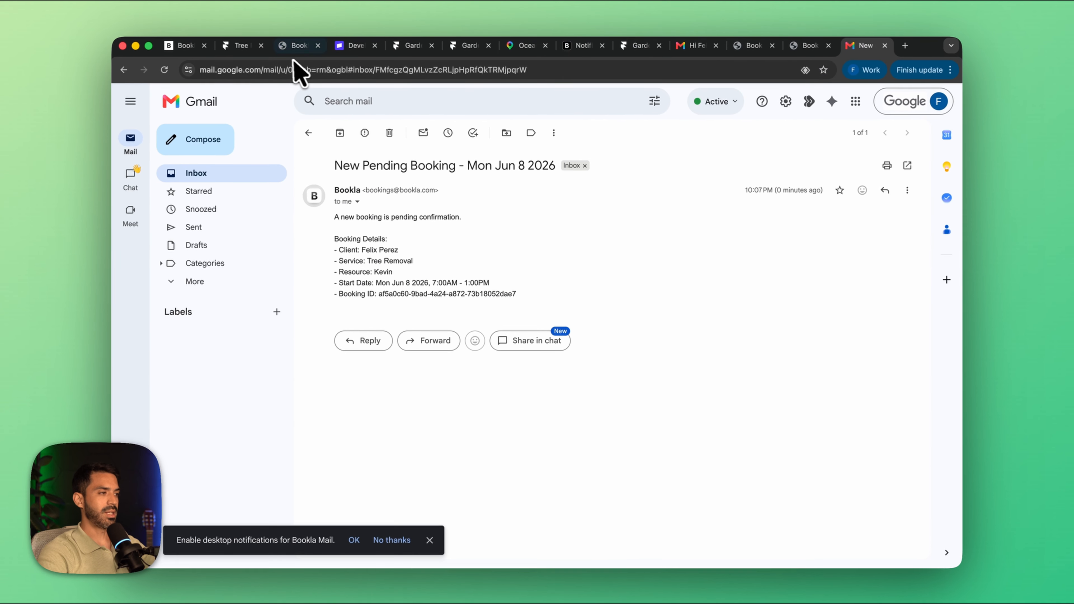
pyautogui.click(810, 45)
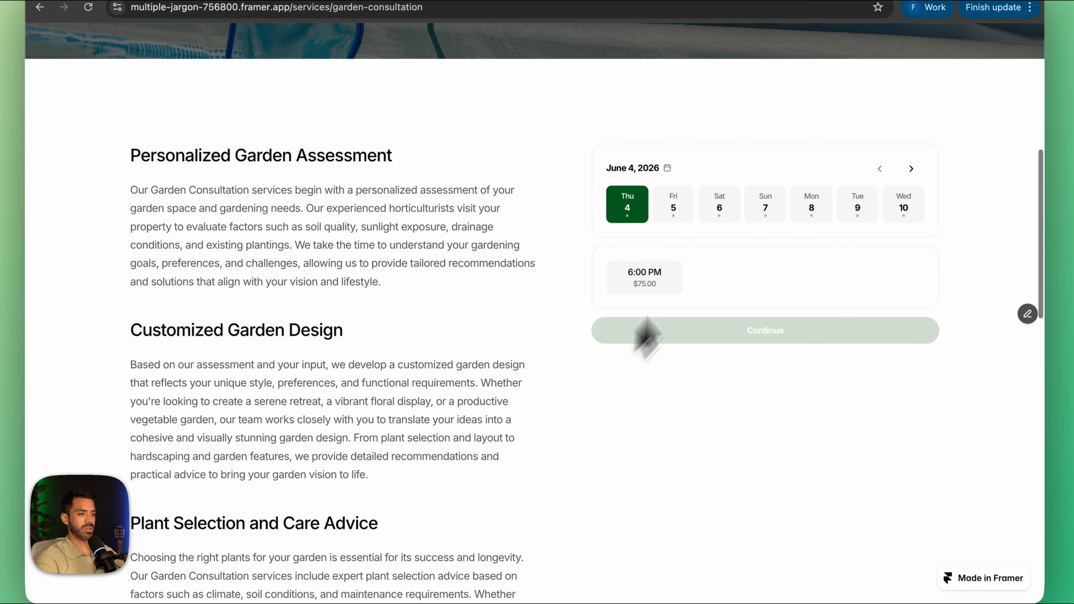
pyautogui.click(672, 211)
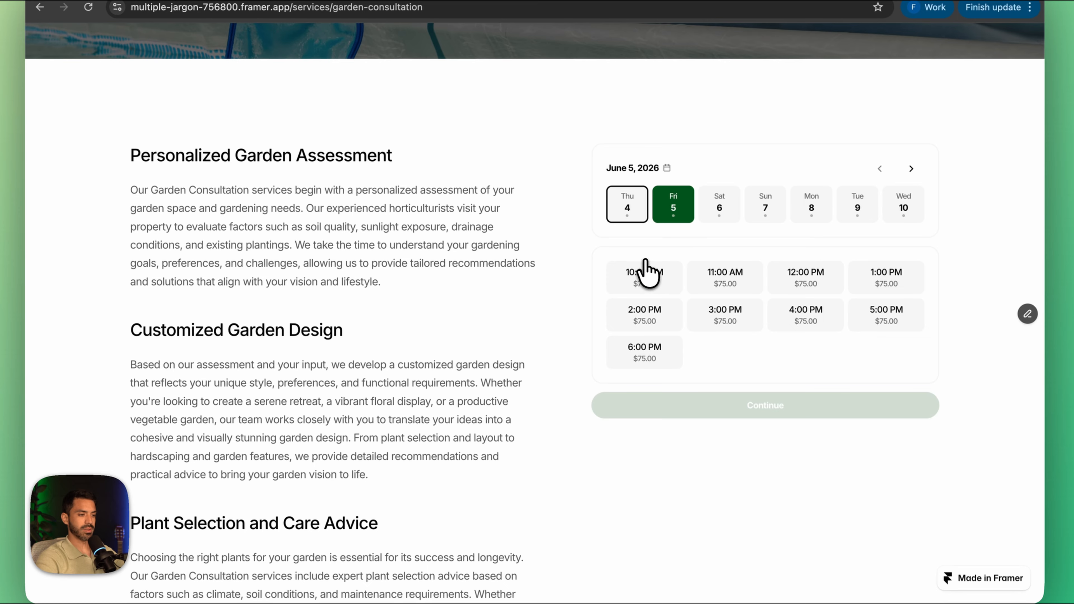
pyautogui.click(646, 271)
pyautogui.scroll(-3, 648, 279)
pyautogui.scroll(-2, 658, 353)
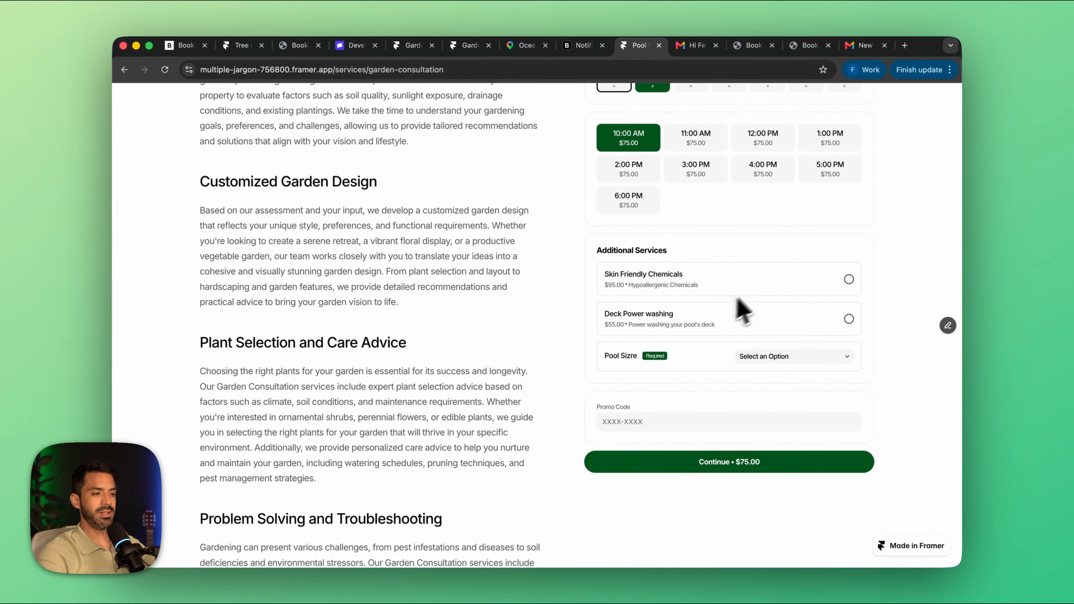
# Step: Add Skin Friendly Chemicals and Deck Power washing to the booking and set Pool Sizre to the >50.000 option
pyautogui.click(909, 259)
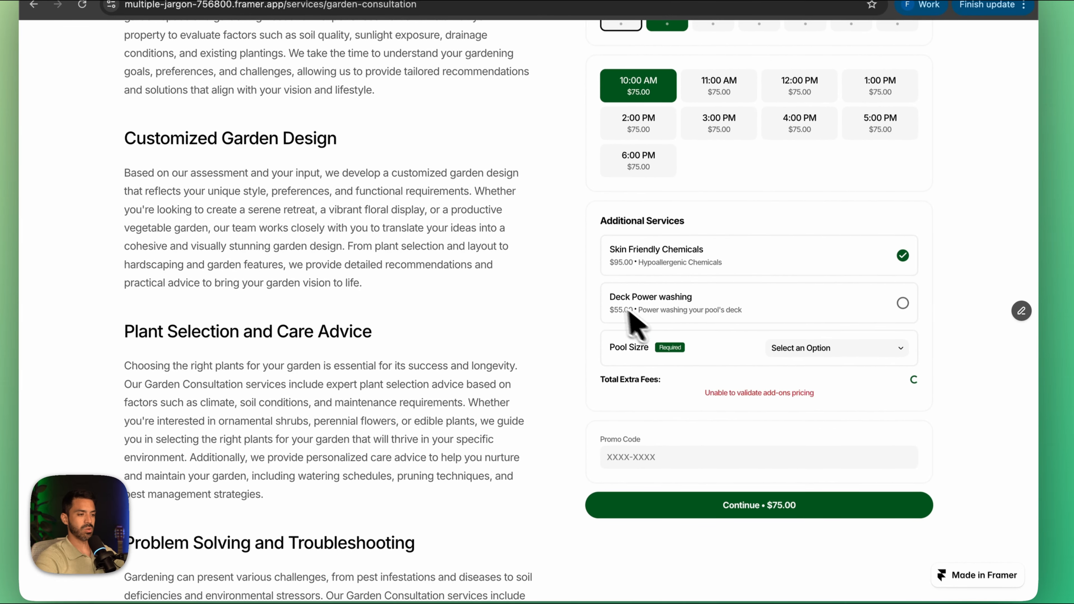
pyautogui.click(774, 350)
pyautogui.click(839, 395)
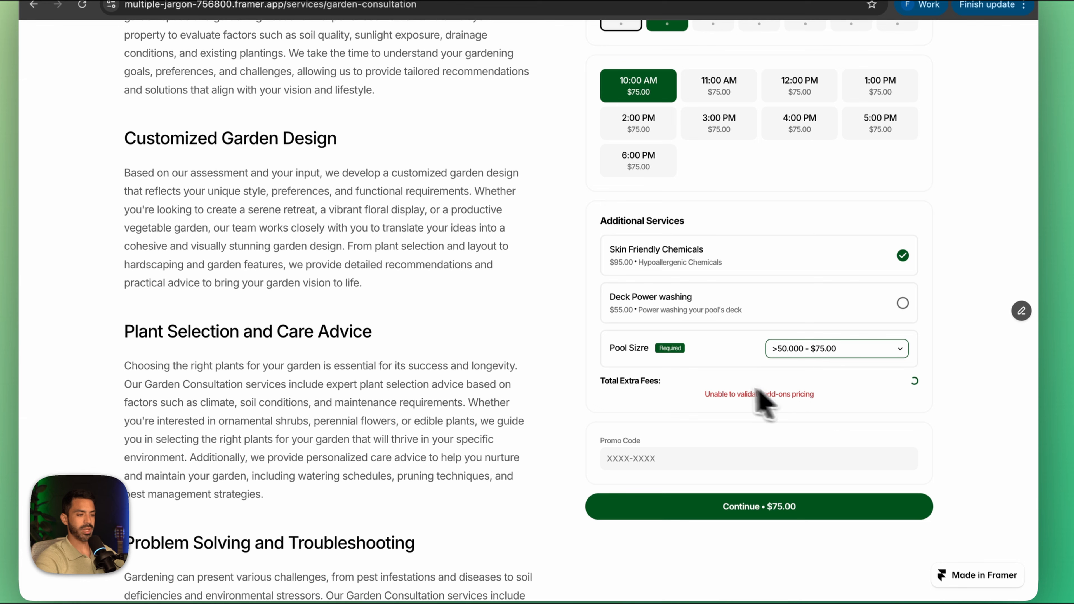
pyautogui.click(902, 303)
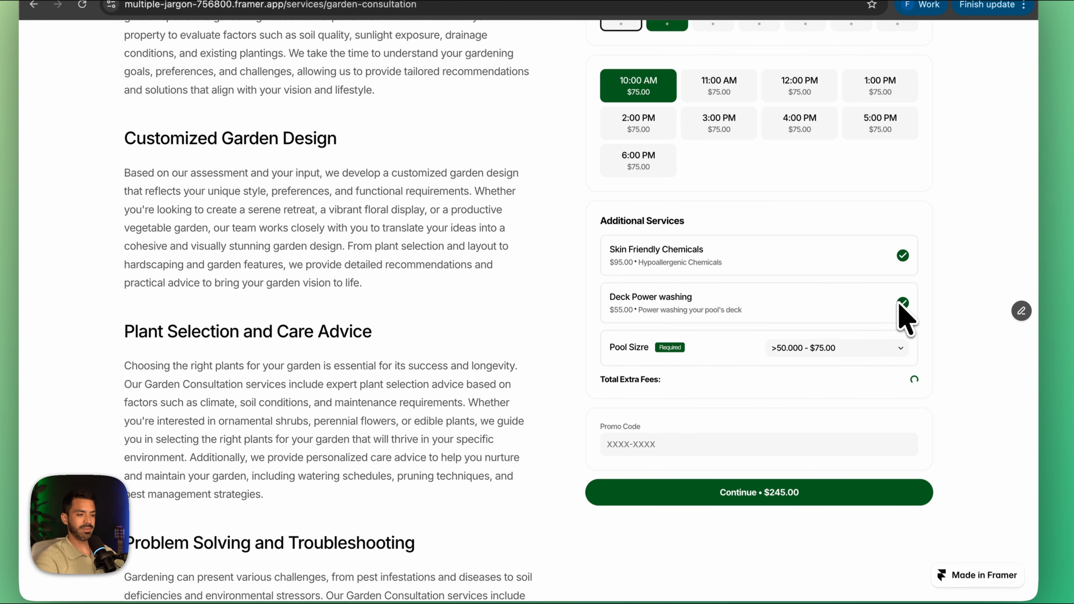
# Step: Apply the promo code GARDEN to the pool service booking and continue to the client's data form
pyautogui.scroll(-2, 715, 459)
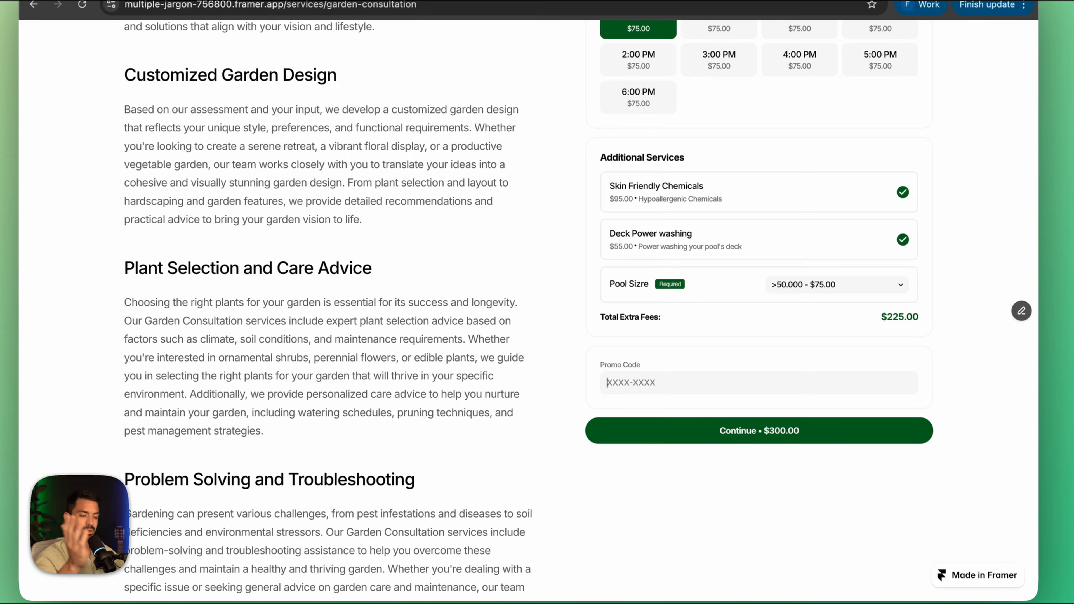
pyautogui.write('GARDEN')
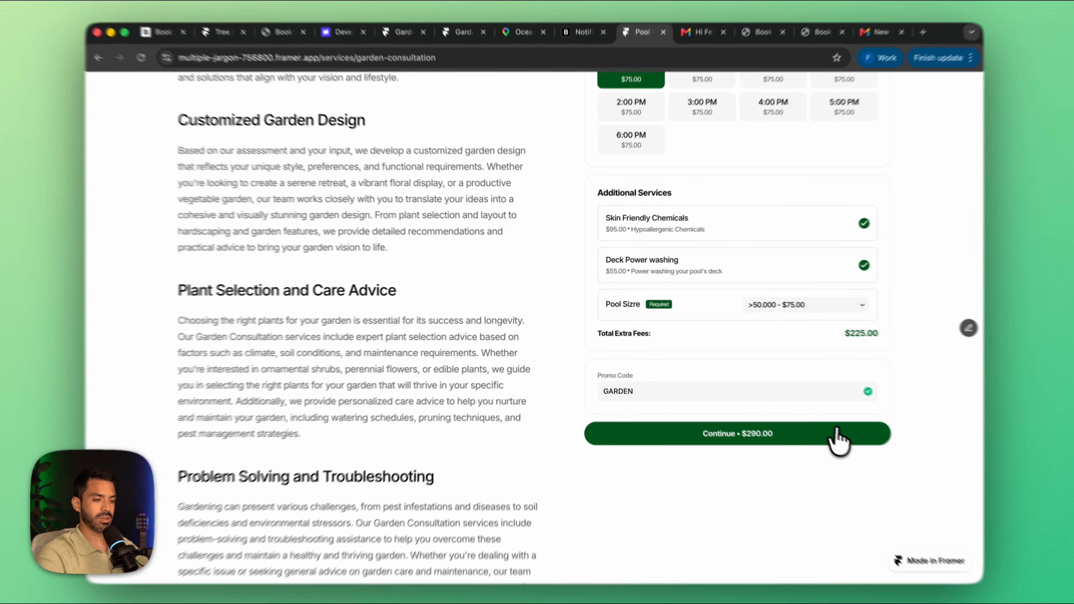
pyautogui.click(819, 426)
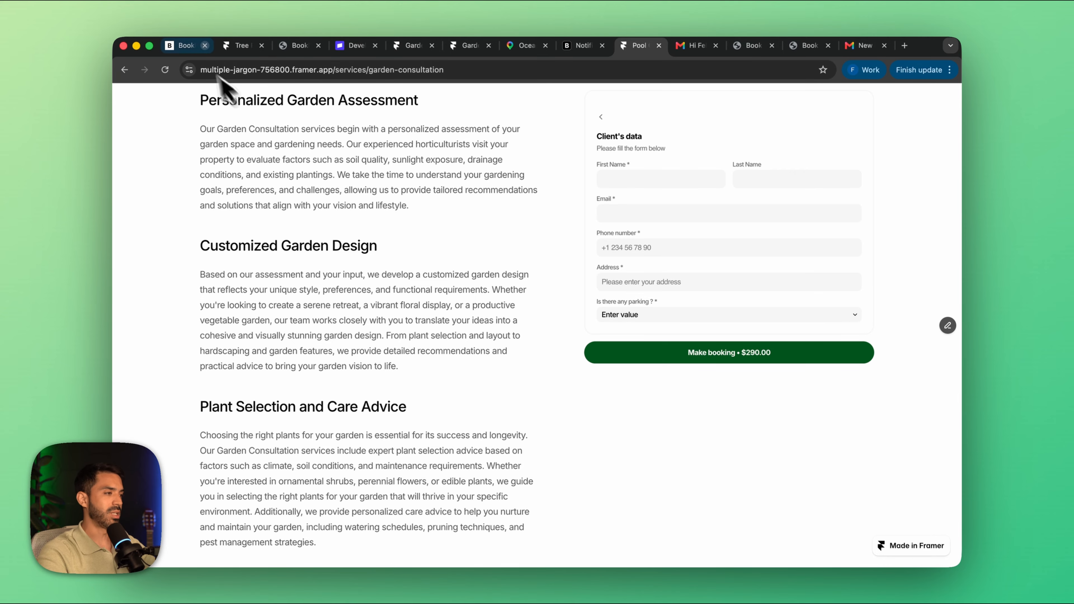
# Step: Return to the Bookla Platform and close the Tree Removal booking's details
pyautogui.click(181, 46)
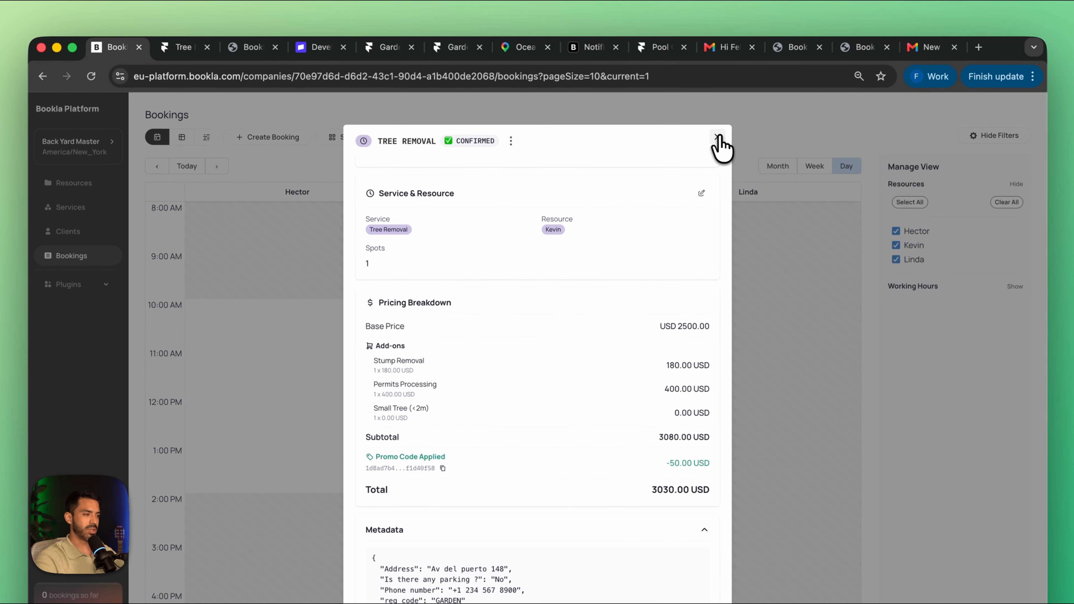
pyautogui.click(720, 122)
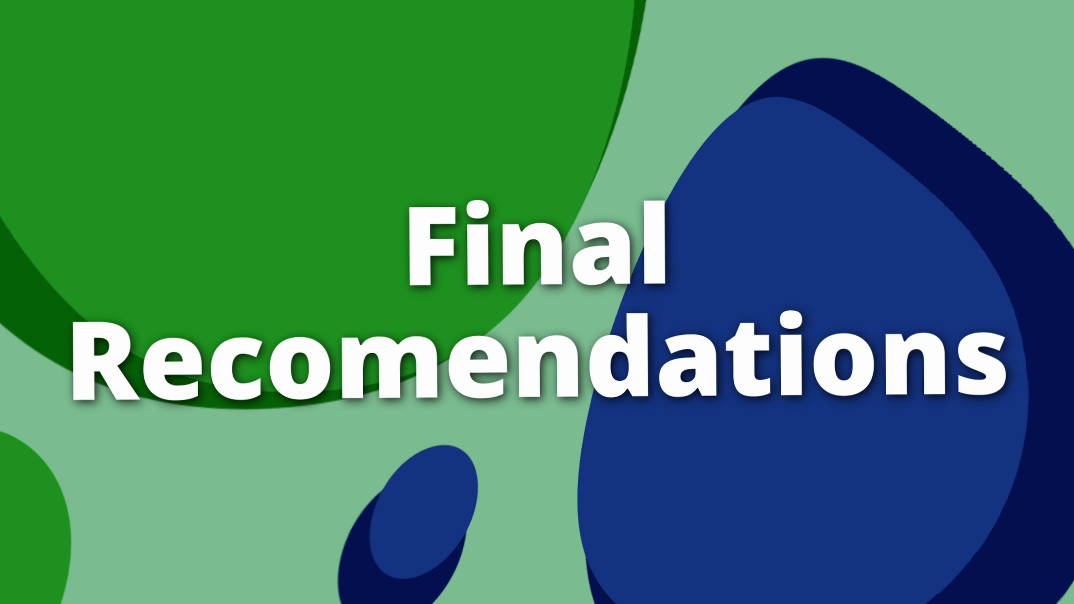